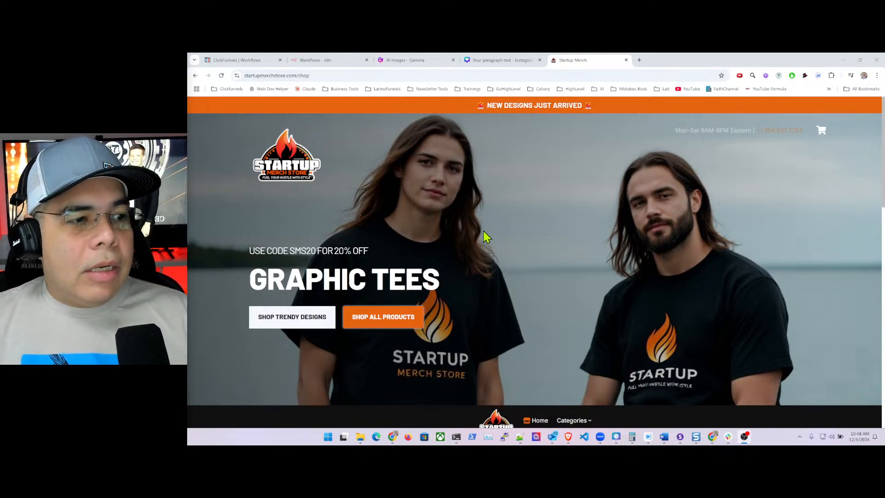
- Browse the Startup Merch Store homepage, then open the All Products page of graphic tees
{"action": "scroll", "coordinate": [508, 224], "scroll_direction": "down", "scroll_amount": 3}
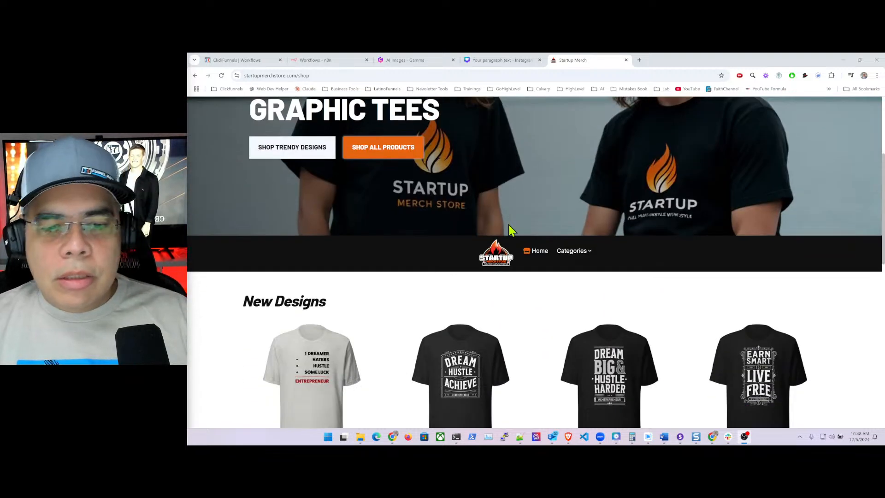
{"action": "scroll", "coordinate": [508, 225], "scroll_direction": "down", "scroll_amount": 3}
{"action": "scroll", "coordinate": [512, 233], "scroll_direction": "down", "scroll_amount": 1}
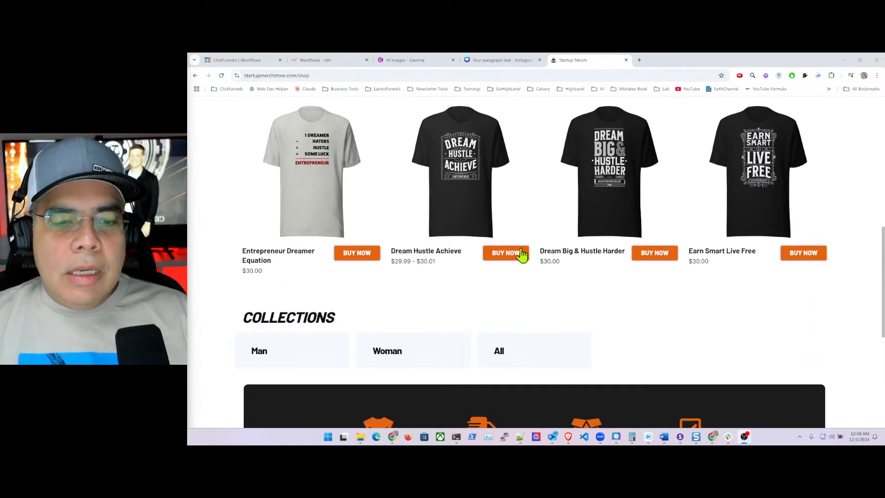
{"action": "scroll", "coordinate": [527, 236], "scroll_direction": "up", "scroll_amount": 8}
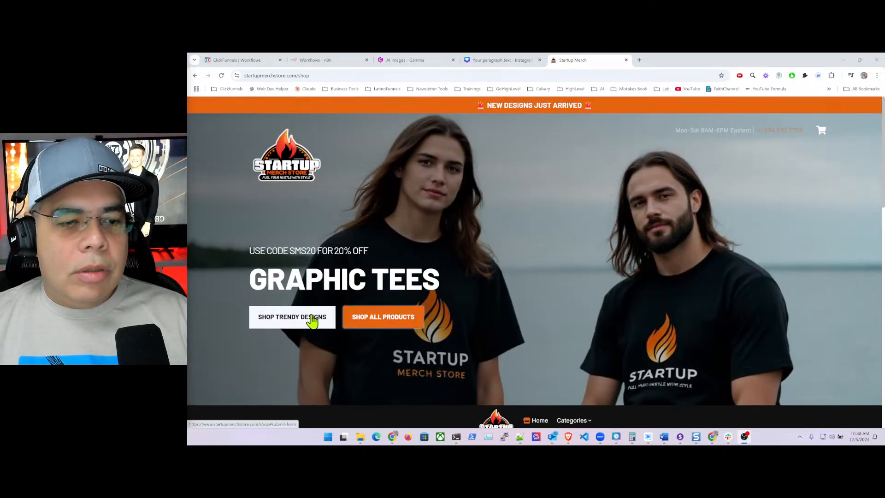
{"action": "left_click", "coordinate": [383, 317]}
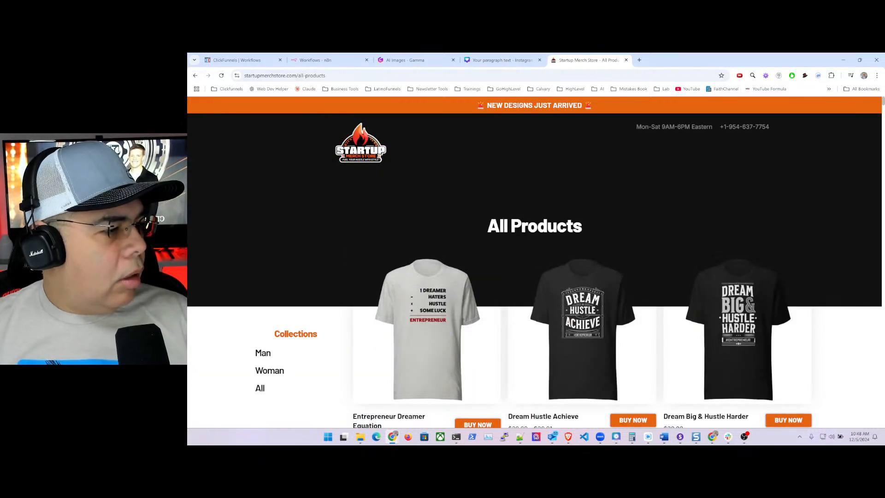
{"action": "key", "text": "alt+Tab"}
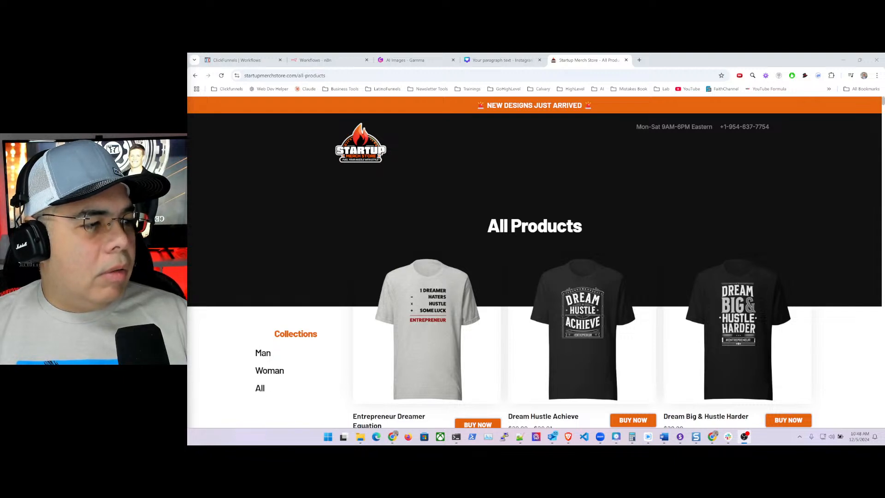
{"action": "scroll", "coordinate": [450, 281], "scroll_direction": "down", "scroll_amount": 2}
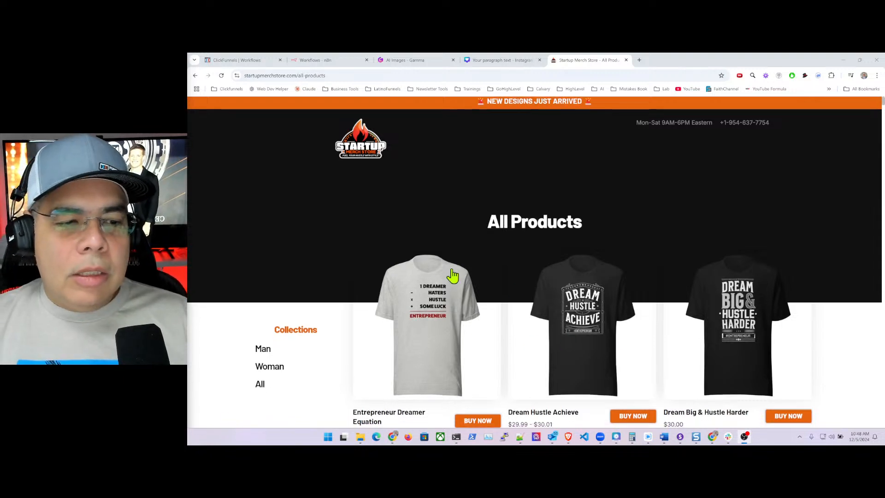
{"action": "scroll", "coordinate": [480, 259], "scroll_direction": "down", "scroll_amount": 10}
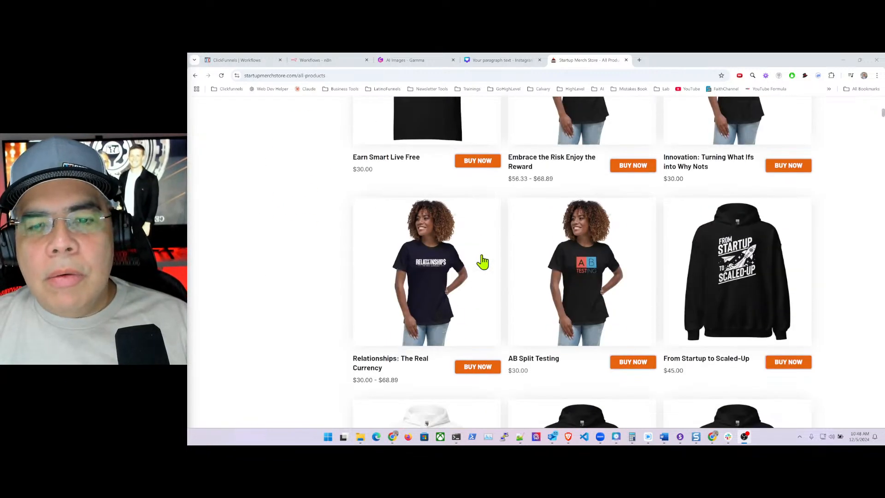
{"action": "scroll", "coordinate": [484, 265], "scroll_direction": "down", "scroll_amount": 6}
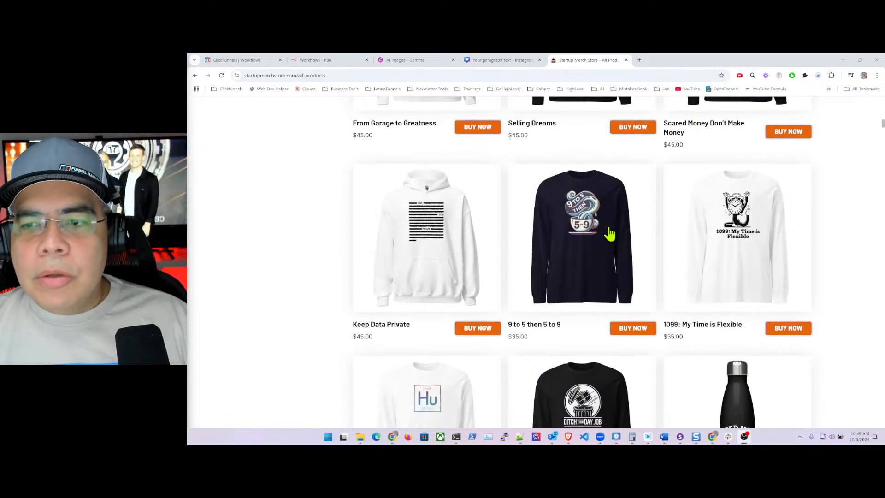
{"action": "scroll", "coordinate": [579, 293], "scroll_direction": "down", "scroll_amount": 6}
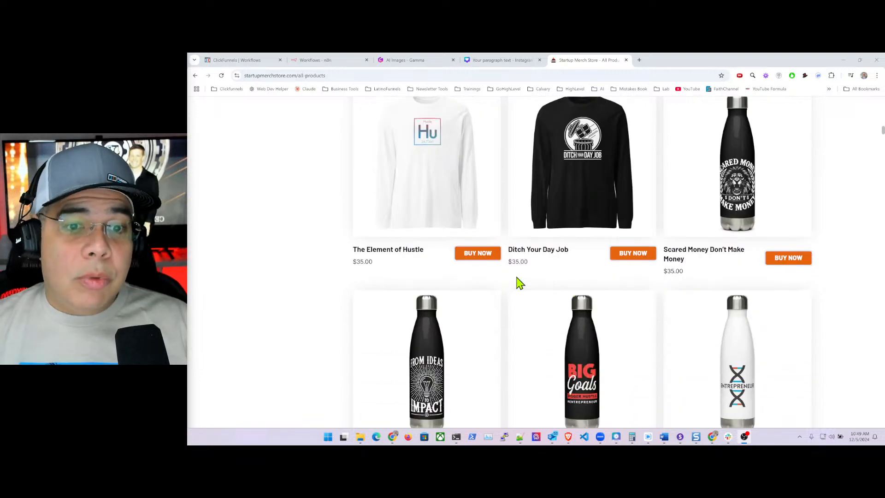
{"action": "scroll", "coordinate": [520, 283], "scroll_direction": "up", "scroll_amount": 15}
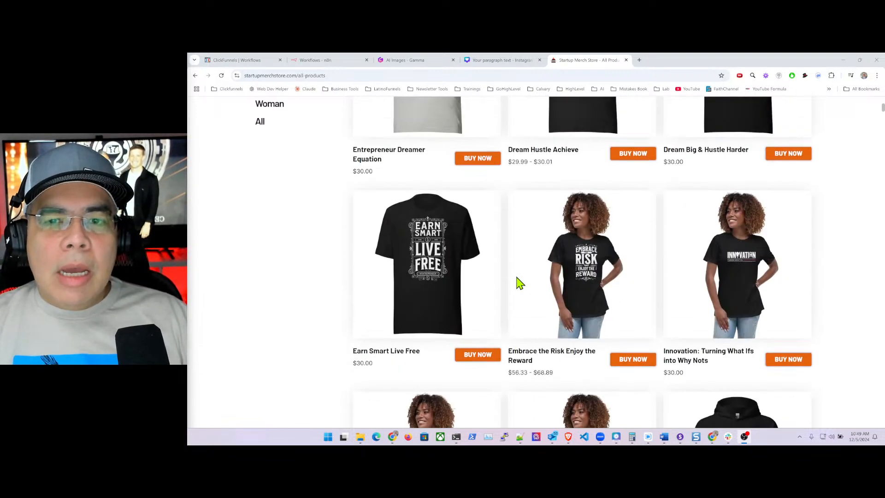
{"action": "scroll", "coordinate": [520, 283], "scroll_direction": "up", "scroll_amount": 6}
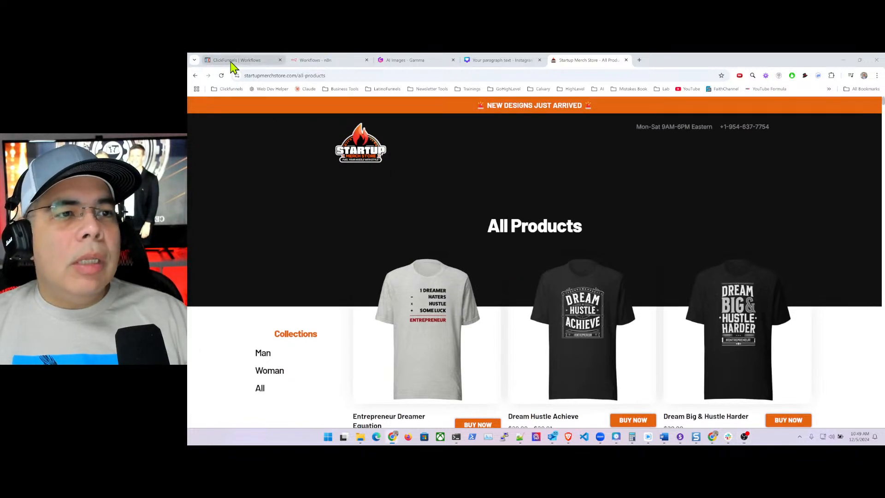
{"action": "left_click", "coordinate": [230, 62]}
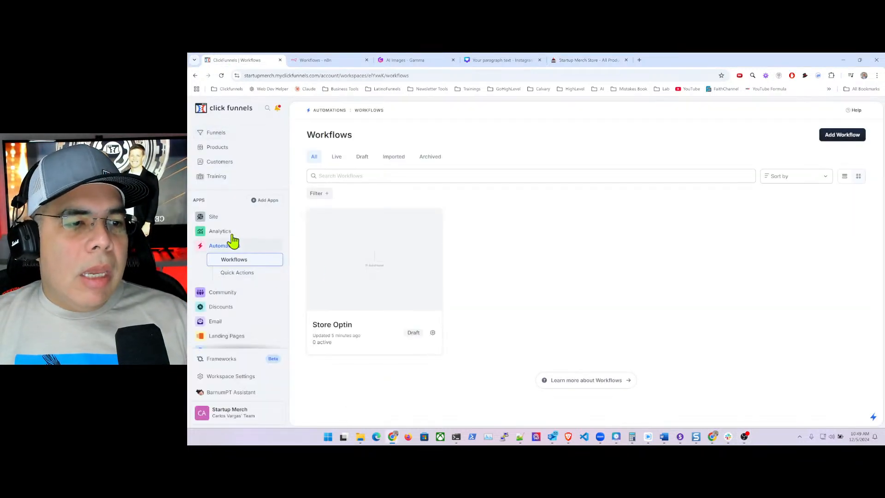
- Open Products > All Products in ClickFunnels and scroll through the 352 listed products
{"action": "left_click", "coordinate": [217, 148]}
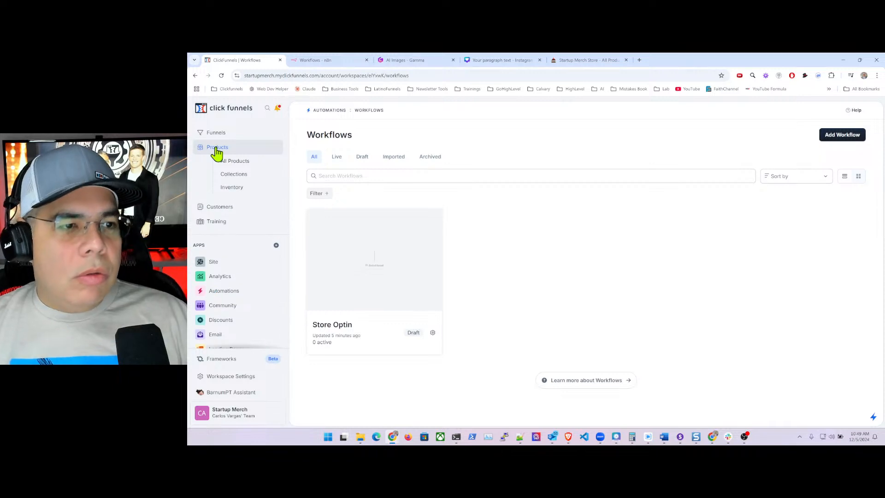
{"action": "left_click", "coordinate": [237, 162]}
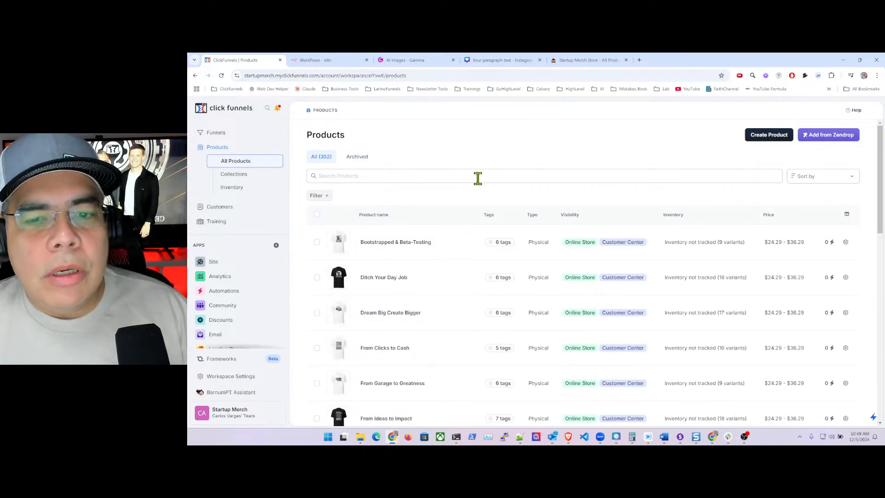
{"action": "scroll", "coordinate": [590, 219], "scroll_direction": "down", "scroll_amount": 5}
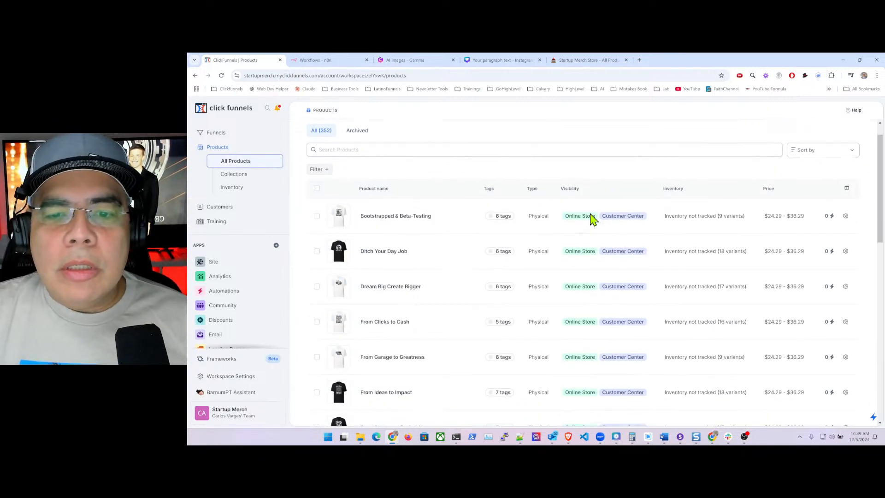
{"action": "scroll", "coordinate": [604, 235], "scroll_direction": "down", "scroll_amount": 5}
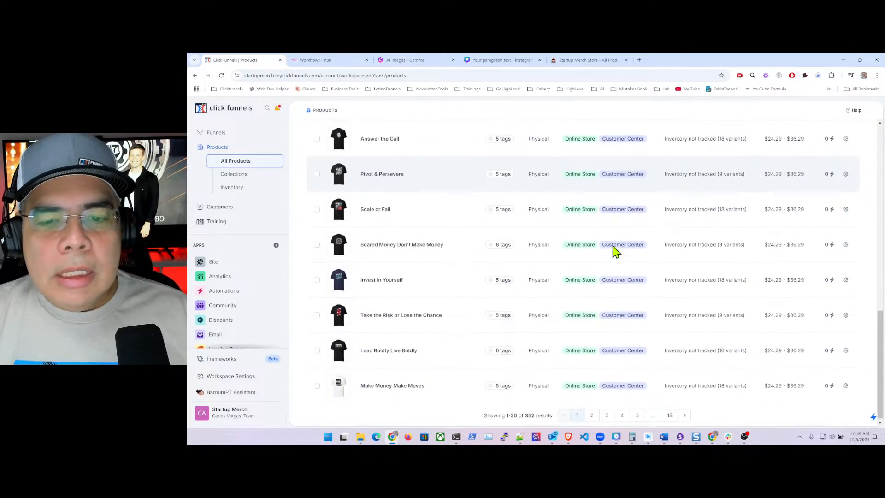
{"action": "scroll", "coordinate": [608, 259], "scroll_direction": "up", "scroll_amount": 11}
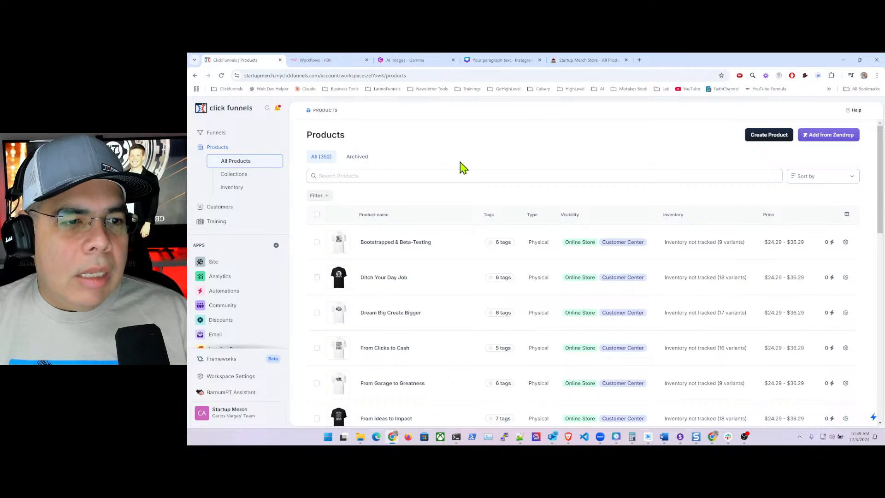
- From Site > Overview, open the eCom Theme in the editor on its Store front page
{"action": "left_click", "coordinate": [214, 264]}
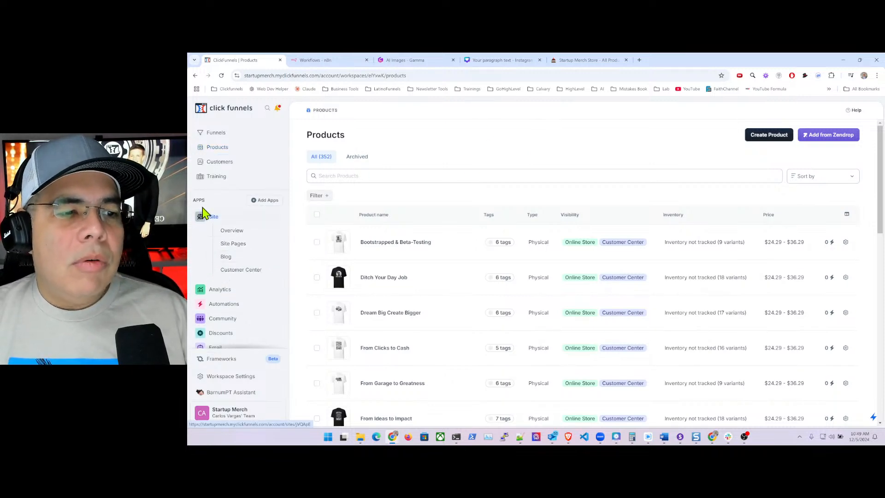
{"action": "left_click", "coordinate": [241, 232]}
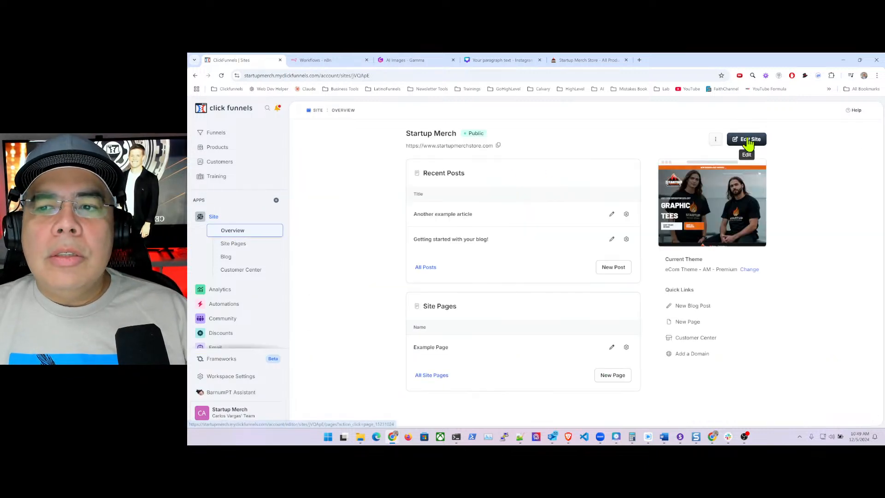
{"action": "left_click", "coordinate": [749, 139]}
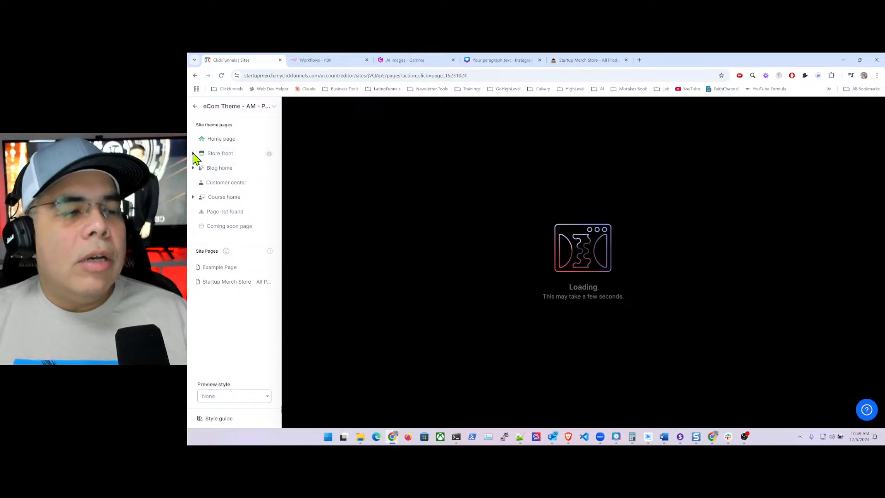
{"action": "left_click", "coordinate": [221, 155]}
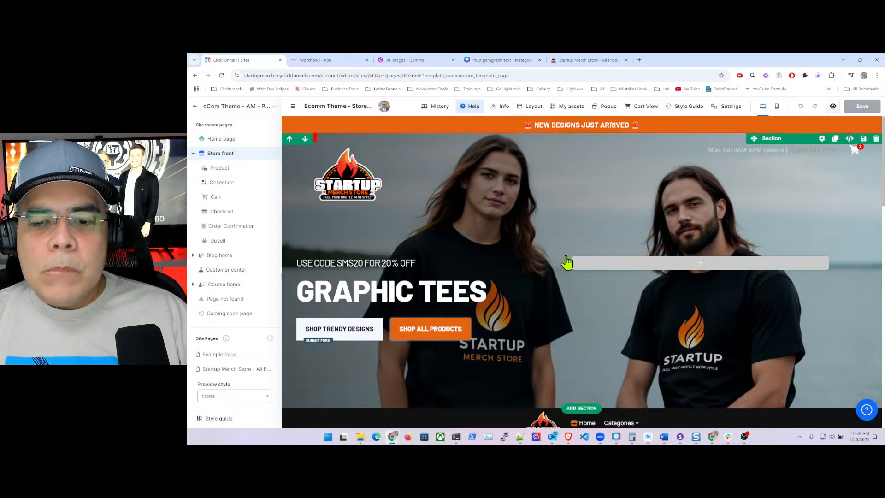
{"action": "scroll", "coordinate": [554, 254], "scroll_direction": "down", "scroll_amount": 4}
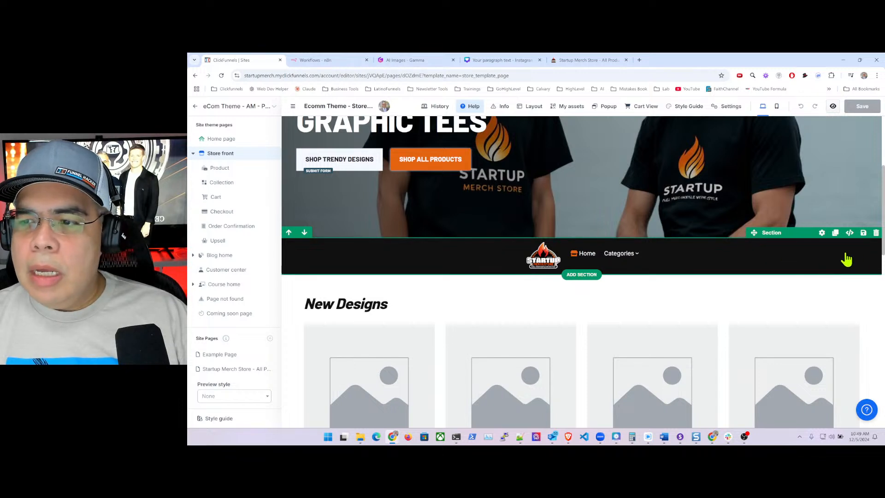
- Delete the black navigation bar below the hero, save the Store front, and preview mobile layout
{"action": "left_click", "coordinate": [875, 233]}
{"action": "left_click", "coordinate": [857, 107]}
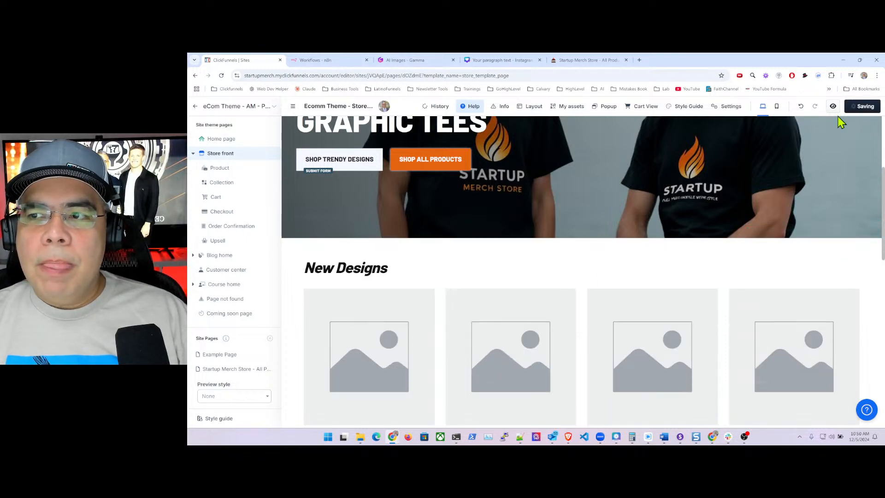
{"action": "scroll", "coordinate": [669, 235], "scroll_direction": "up", "scroll_amount": 2}
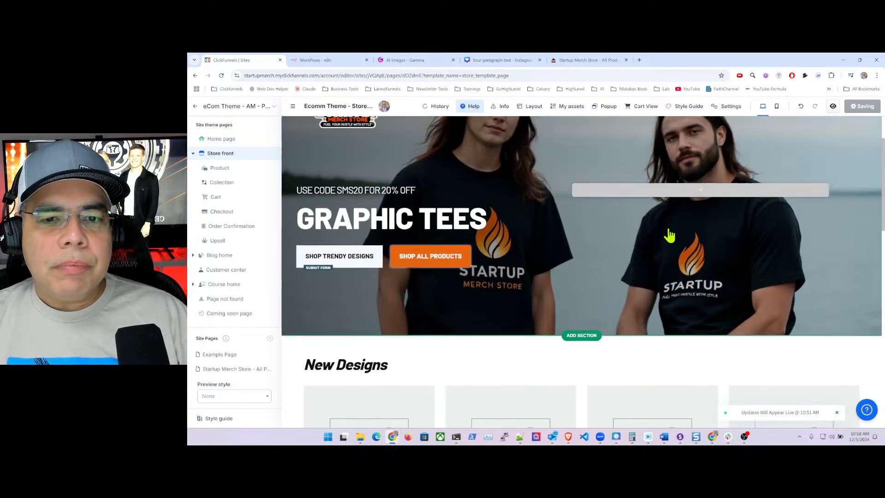
{"action": "scroll", "coordinate": [669, 233], "scroll_direction": "up", "scroll_amount": 2}
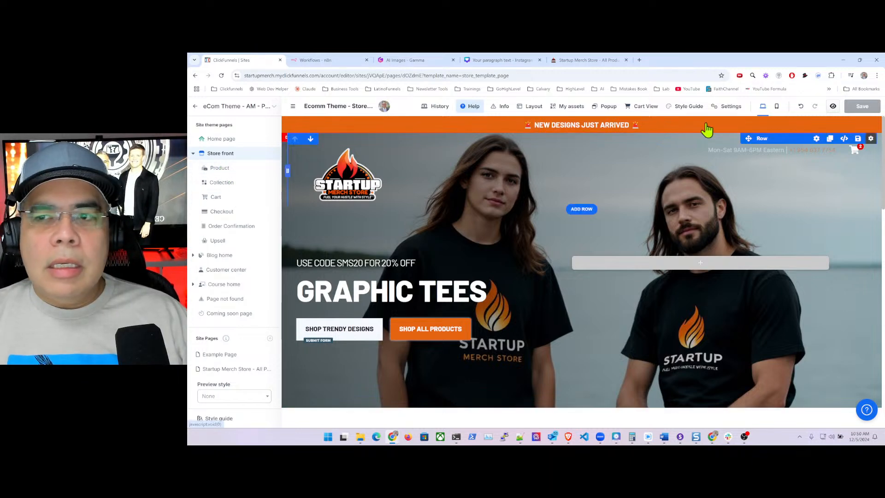
{"action": "left_click", "coordinate": [777, 107]}
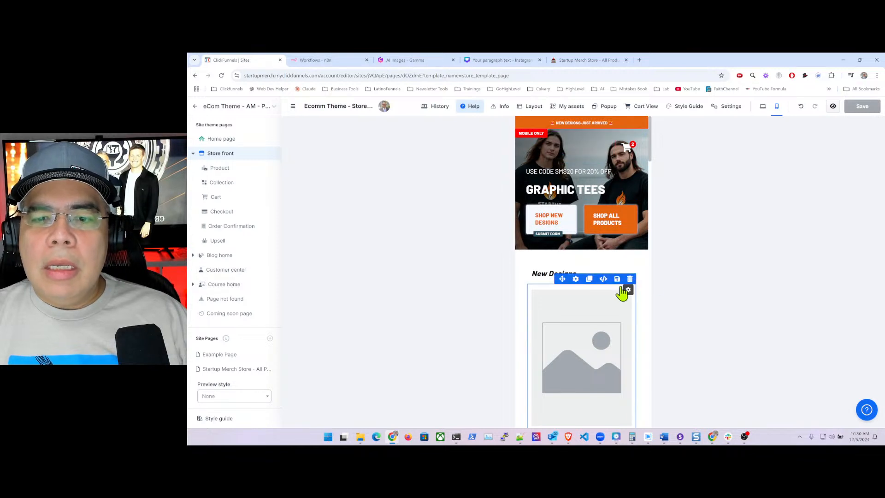
{"action": "scroll", "coordinate": [638, 293], "scroll_direction": "down", "scroll_amount": 10}
{"action": "scroll", "coordinate": [640, 294], "scroll_direction": "down", "scroll_amount": 10}
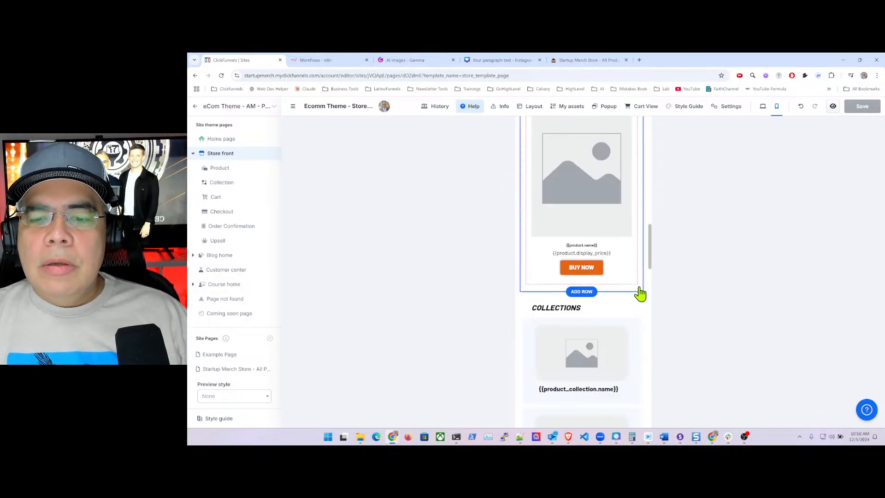
{"action": "scroll", "coordinate": [640, 293], "scroll_direction": "down", "scroll_amount": 3}
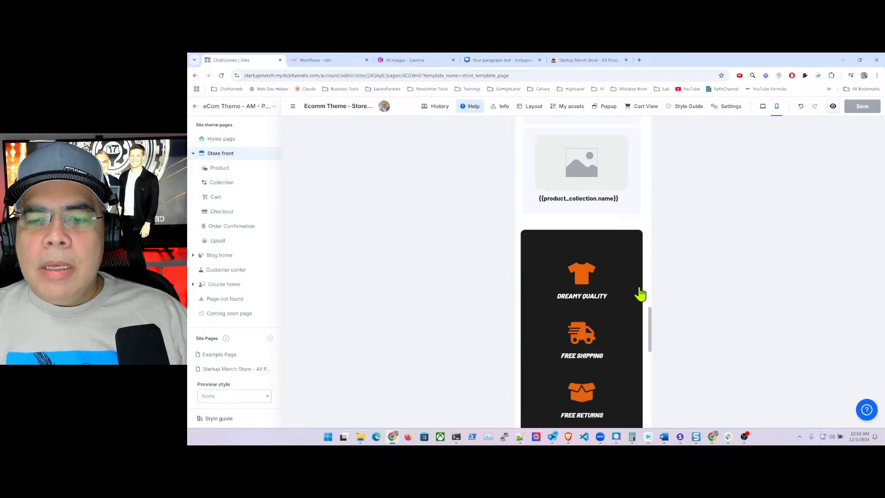
{"action": "scroll", "coordinate": [640, 293], "scroll_direction": "up", "scroll_amount": 10}
{"action": "scroll", "coordinate": [644, 294], "scroll_direction": "up", "scroll_amount": 8}
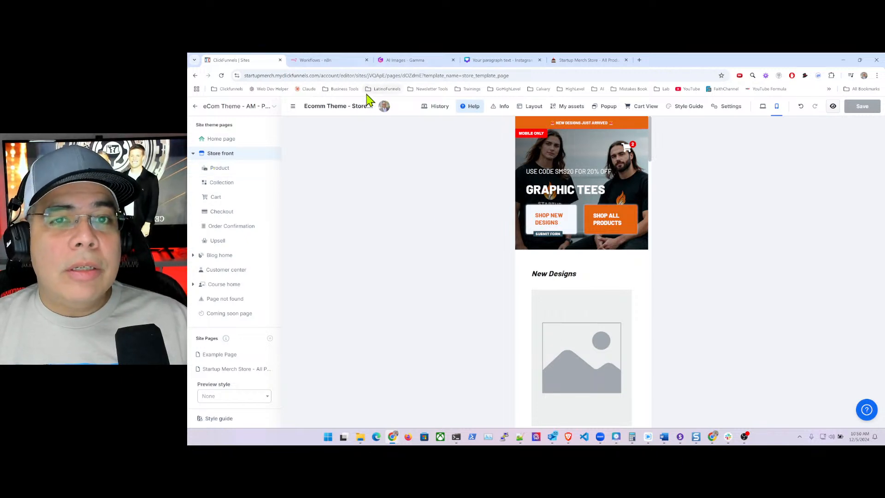
{"action": "left_click", "coordinate": [593, 62]}
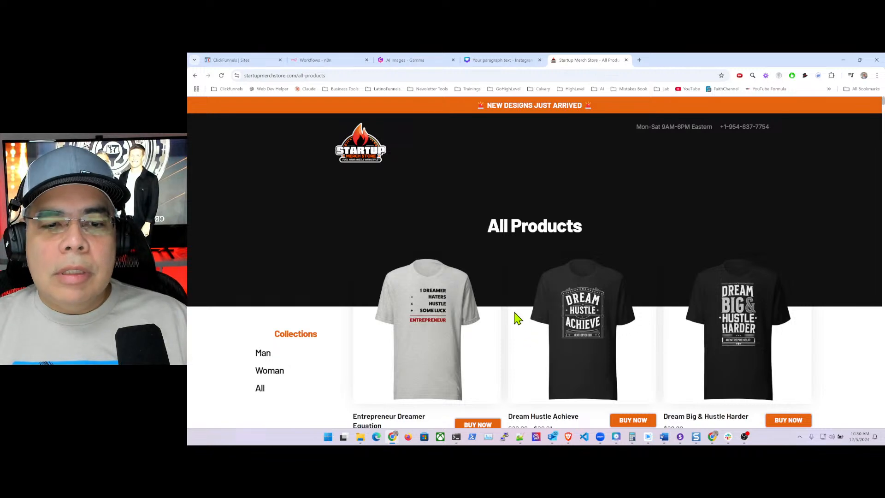
{"action": "scroll", "coordinate": [878, 250], "scroll_direction": "down", "scroll_amount": 5}
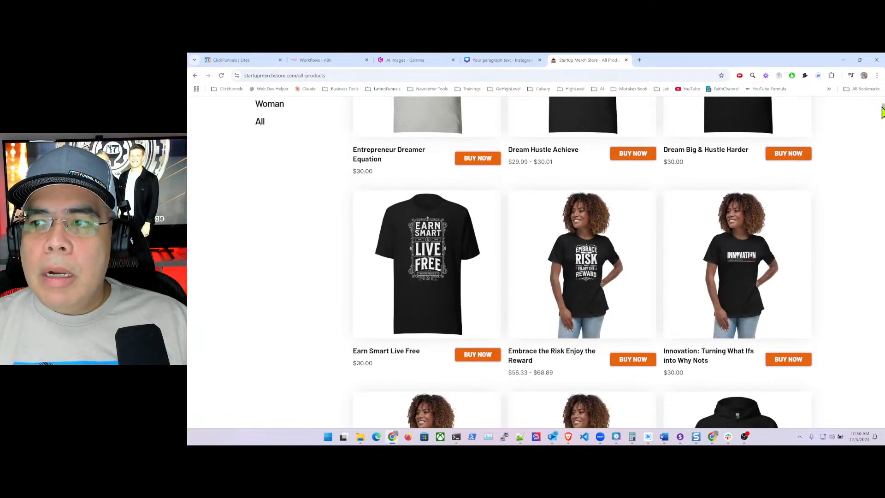
{"action": "left_click_drag", "start_coordinate": [881, 110], "coordinate": [874, 441]}
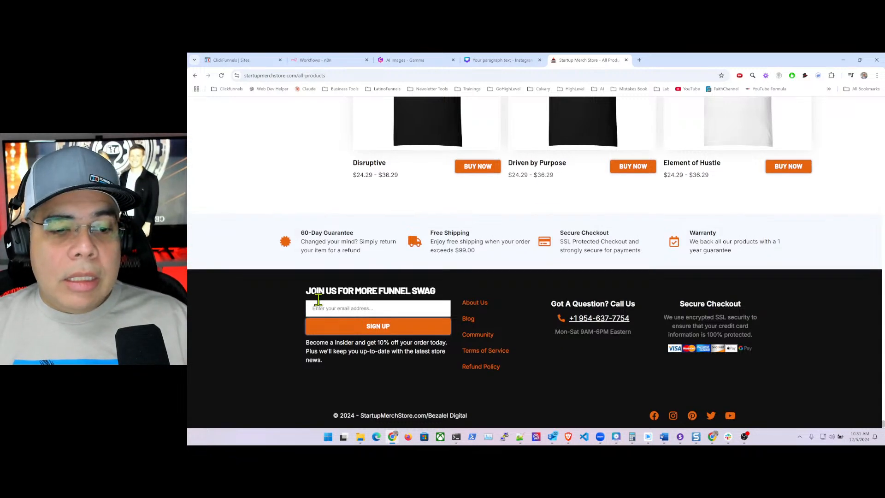
{"action": "scroll", "coordinate": [319, 308], "scroll_direction": "up", "scroll_amount": 1}
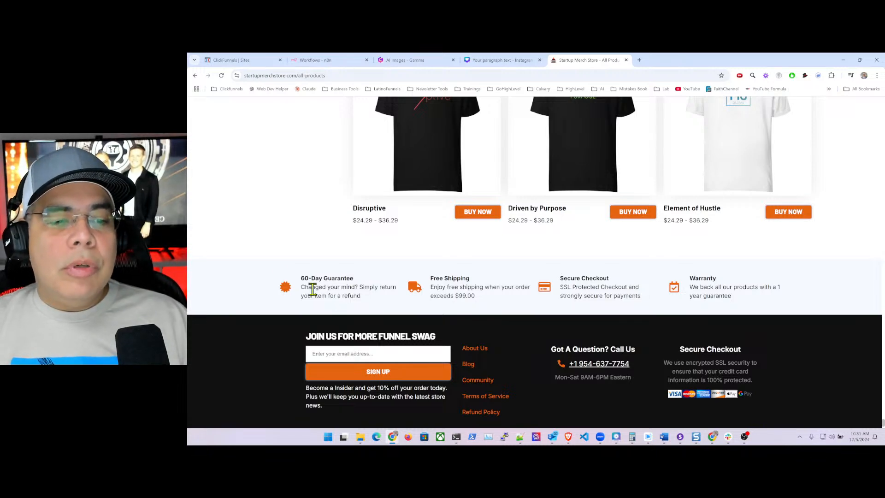
{"action": "scroll", "coordinate": [276, 269], "scroll_direction": "up", "scroll_amount": 9}
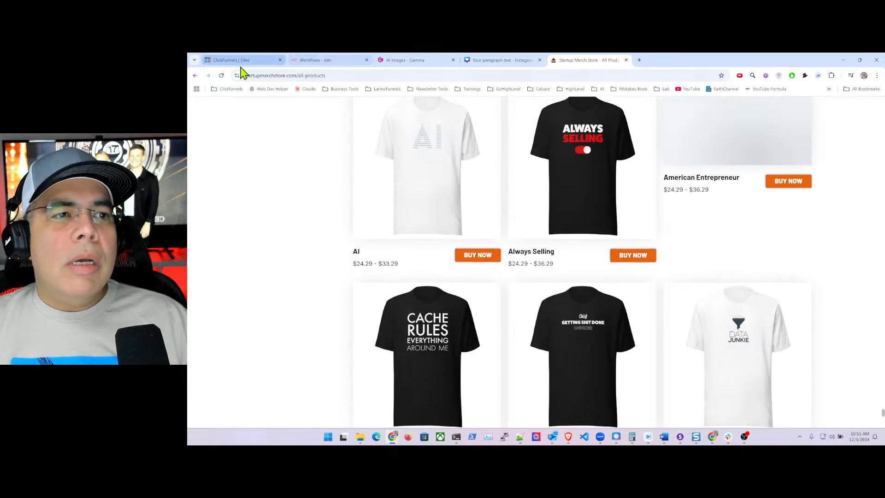
{"action": "left_click", "coordinate": [239, 64]}
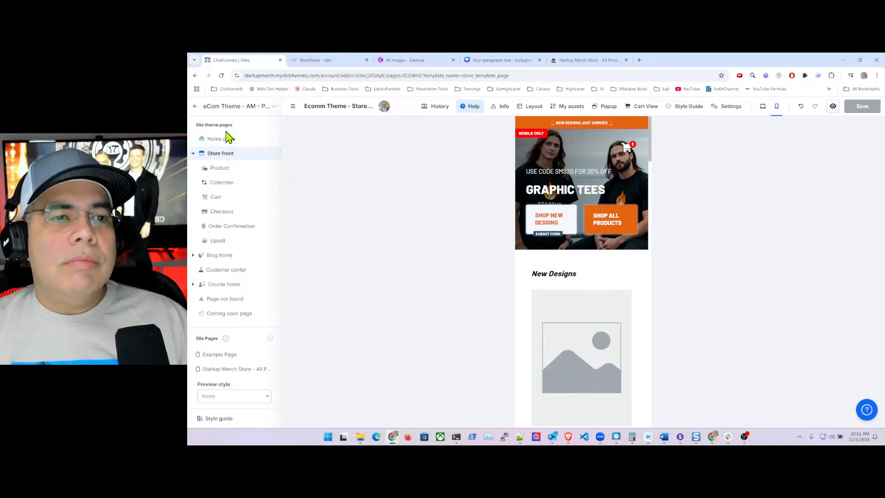
- Leave the theme editor, open Automations > Workflows > Store Optin, and view its triggers
{"action": "left_click", "coordinate": [195, 109]}
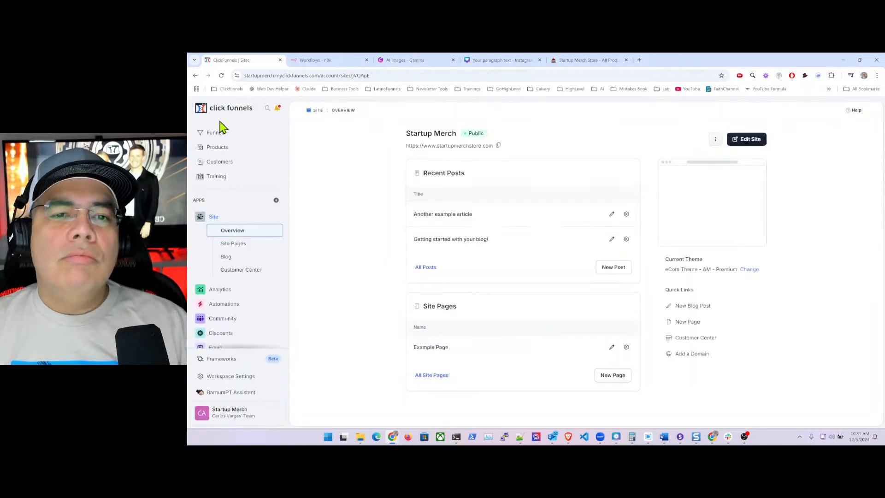
{"action": "left_click", "coordinate": [225, 303]}
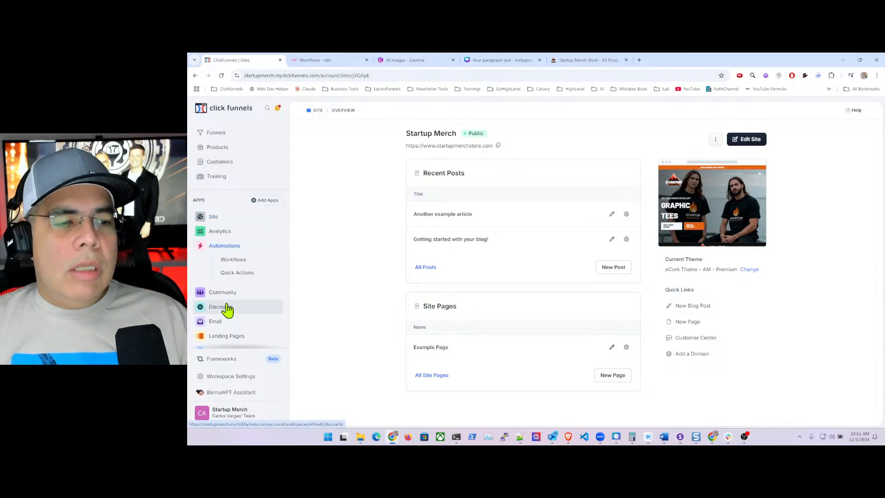
{"action": "left_click", "coordinate": [235, 261]}
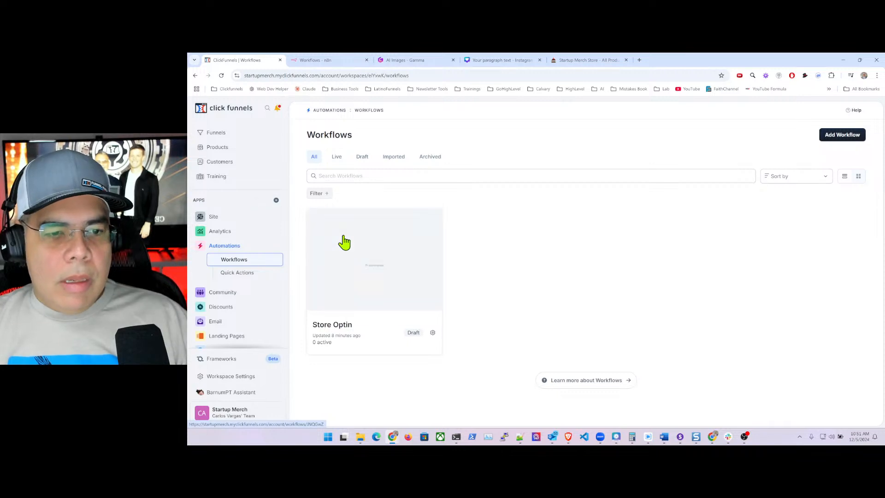
{"action": "left_click", "coordinate": [401, 258]}
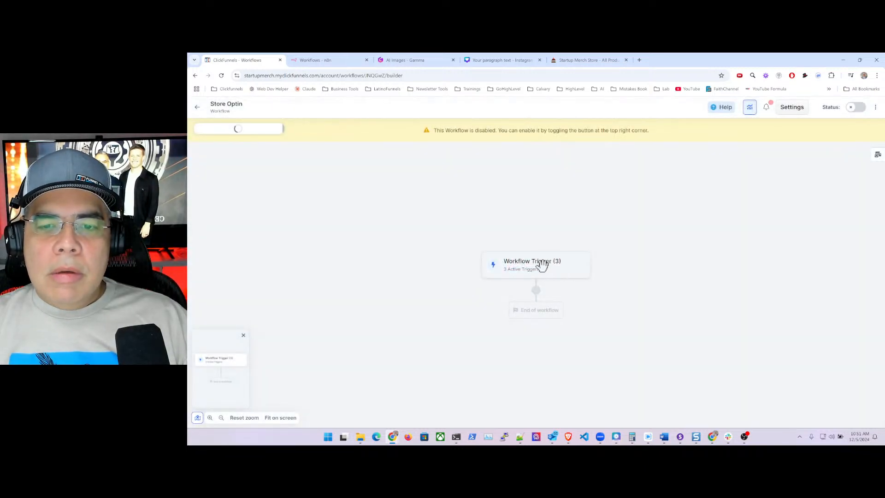
{"action": "left_click", "coordinate": [543, 266]}
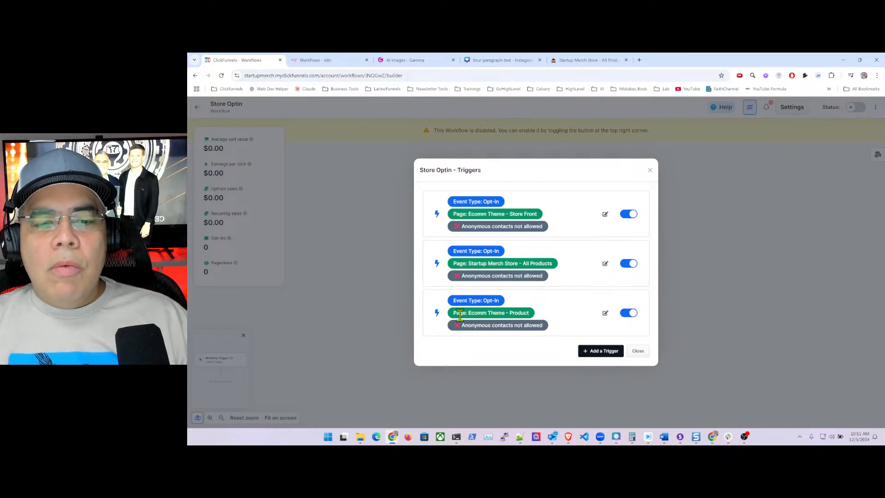
- Begin a new workflow trigger and set its event type to Opt-In
{"action": "left_click", "coordinate": [611, 356]}
{"action": "left_click", "coordinate": [631, 250]}
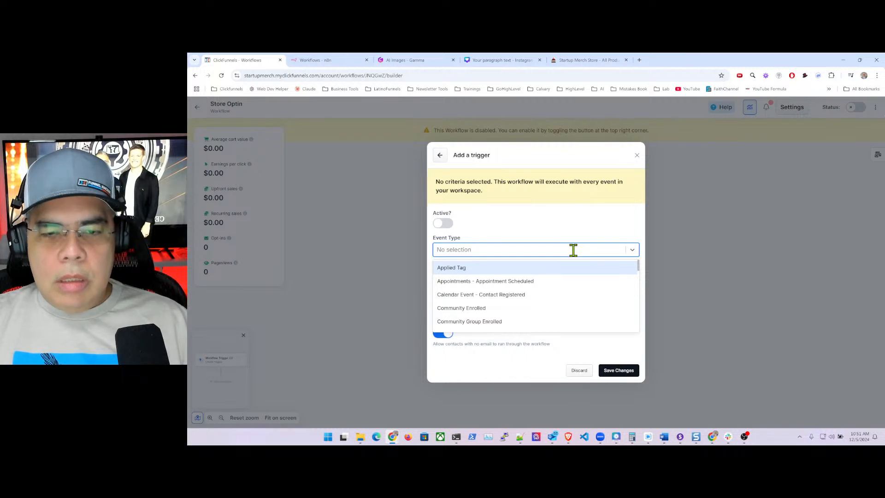
{"action": "type", "text": "opt"}
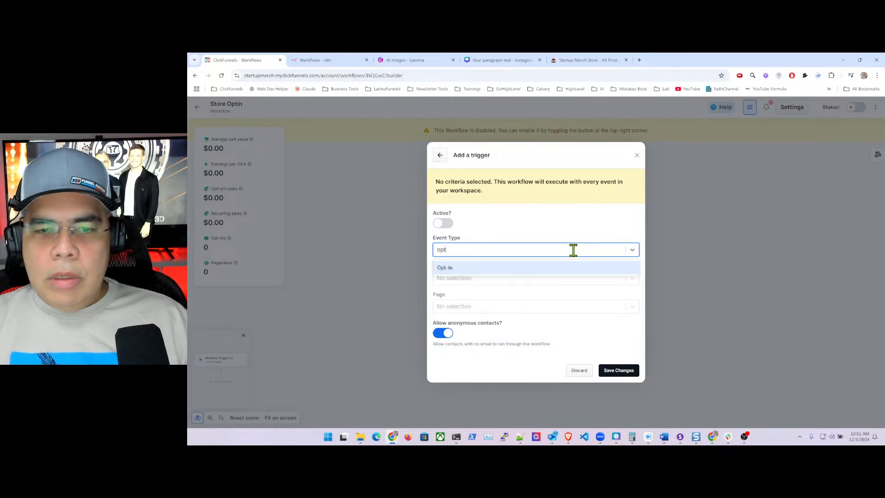
{"action": "key", "text": "BackSpace"}
{"action": "key", "text": "BackSpace"}
{"action": "key", "text": "BackSpace"}
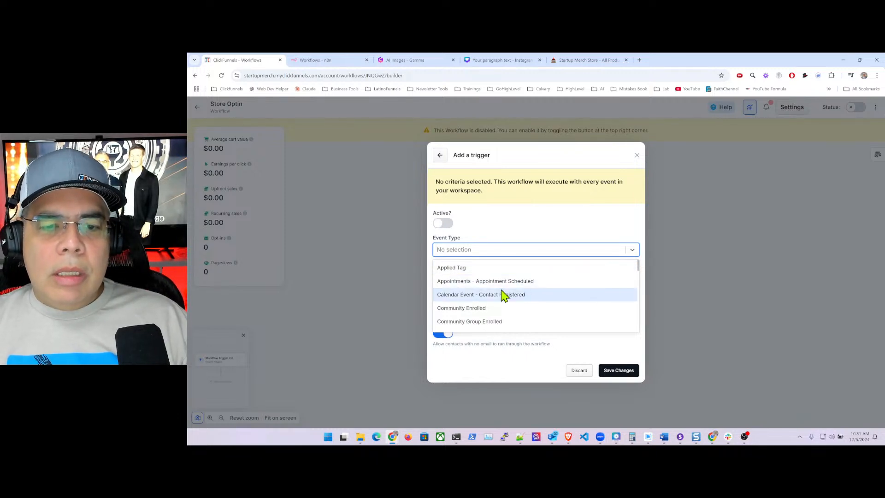
{"action": "scroll", "coordinate": [504, 295], "scroll_direction": "down", "scroll_amount": 1}
{"action": "scroll", "coordinate": [491, 298], "scroll_direction": "down", "scroll_amount": 5}
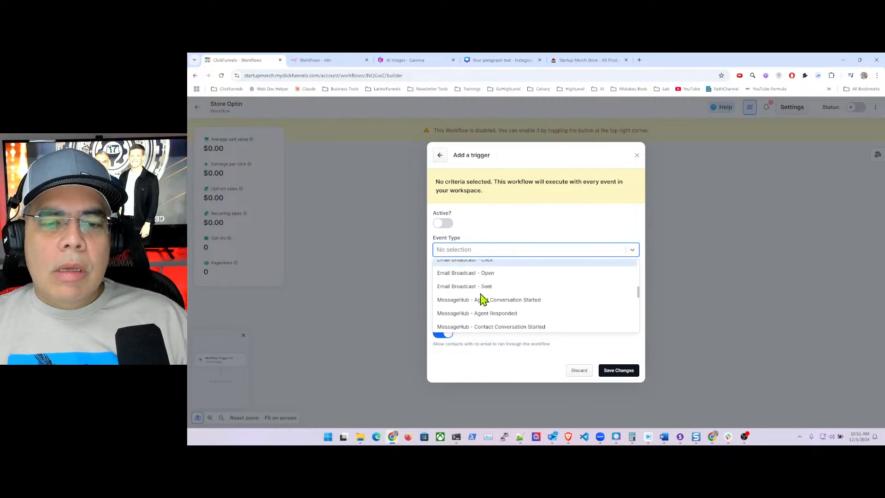
{"action": "scroll", "coordinate": [482, 300], "scroll_direction": "down", "scroll_amount": 1}
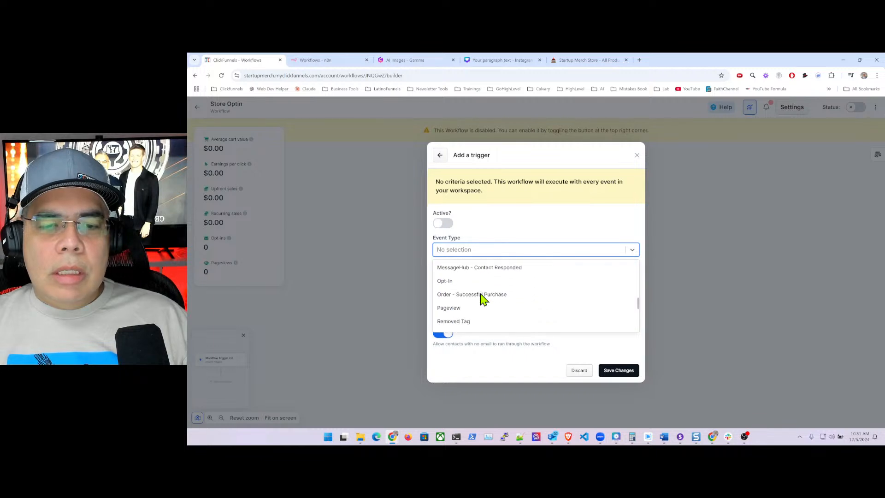
{"action": "left_click", "coordinate": [449, 283]}
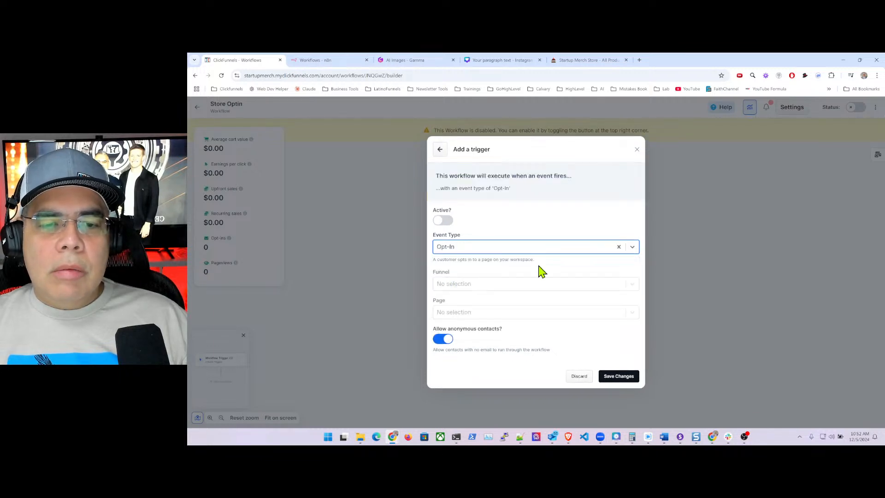
- Search the trigger's pages for 'product', then discard the unfinished trigger form
{"action": "left_click", "coordinate": [632, 315]}
{"action": "type", "text": "pro"}
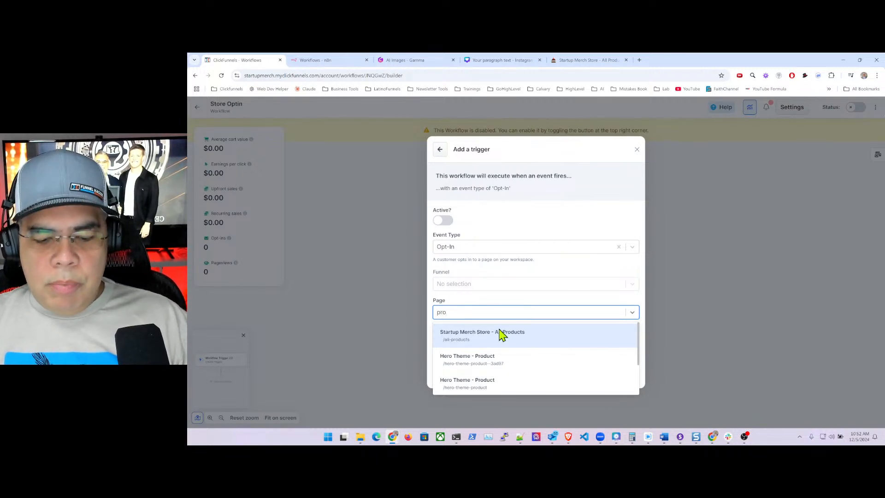
{"action": "type", "text": "duct"}
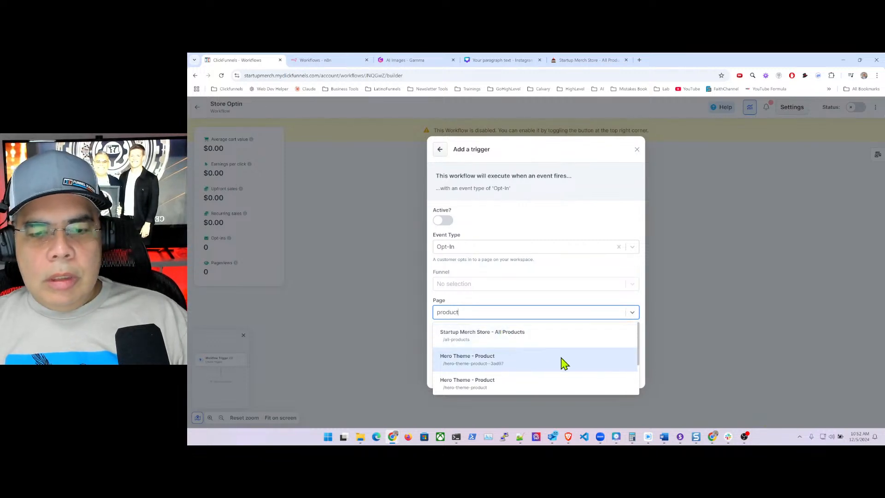
{"action": "scroll", "coordinate": [506, 364], "scroll_direction": "down", "scroll_amount": 1}
{"action": "scroll", "coordinate": [506, 364], "scroll_direction": "down", "scroll_amount": 1}
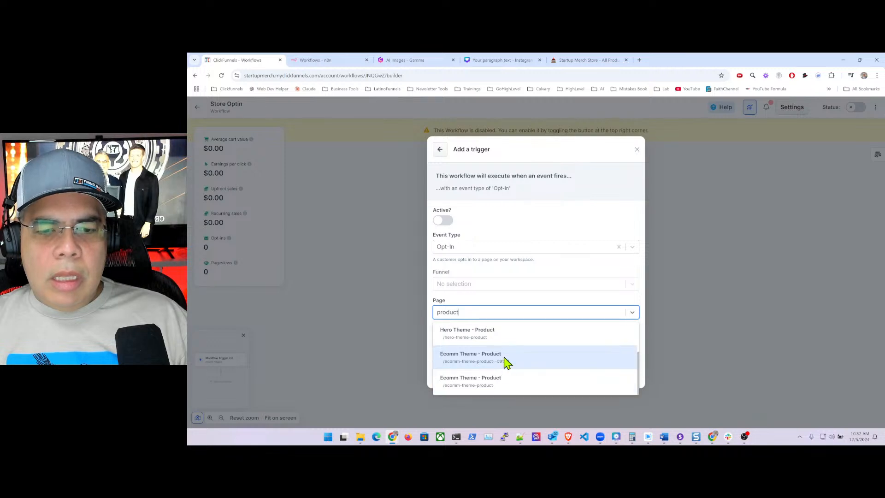
{"action": "scroll", "coordinate": [532, 369], "scroll_direction": "up", "scroll_amount": 3}
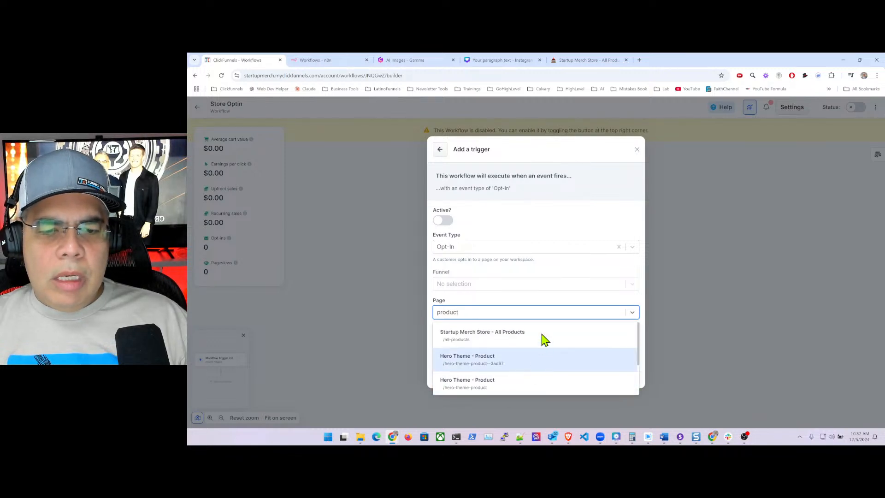
{"action": "left_click", "coordinate": [638, 150]}
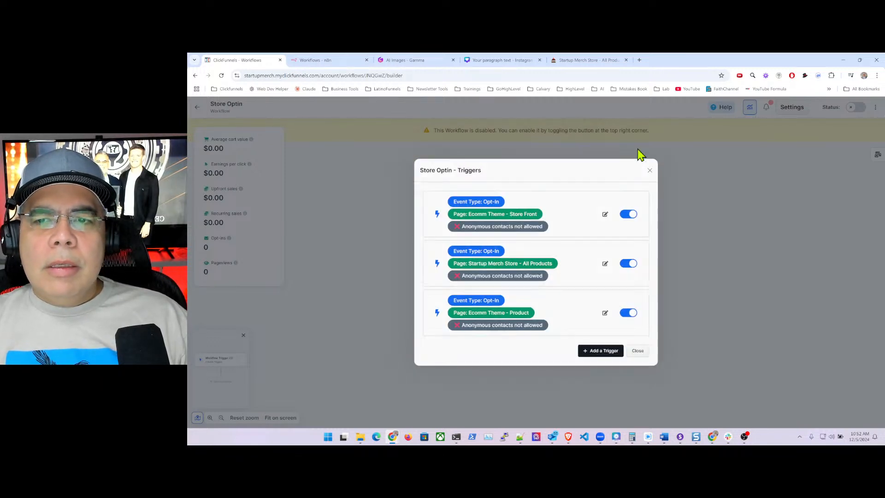
- Close the Triggers dialog and add an empty step below Workflow Trigger (3)
{"action": "left_click", "coordinate": [638, 352]}
{"action": "left_click", "coordinate": [536, 292]}
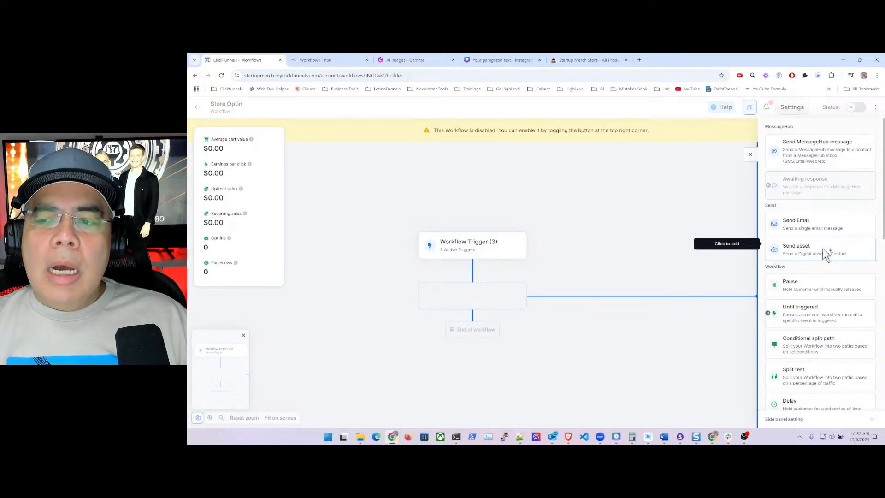
- Choose the Tag contact action from the Internal section and focus its Contact tags field
{"action": "scroll", "coordinate": [805, 240], "scroll_direction": "down", "scroll_amount": 3}
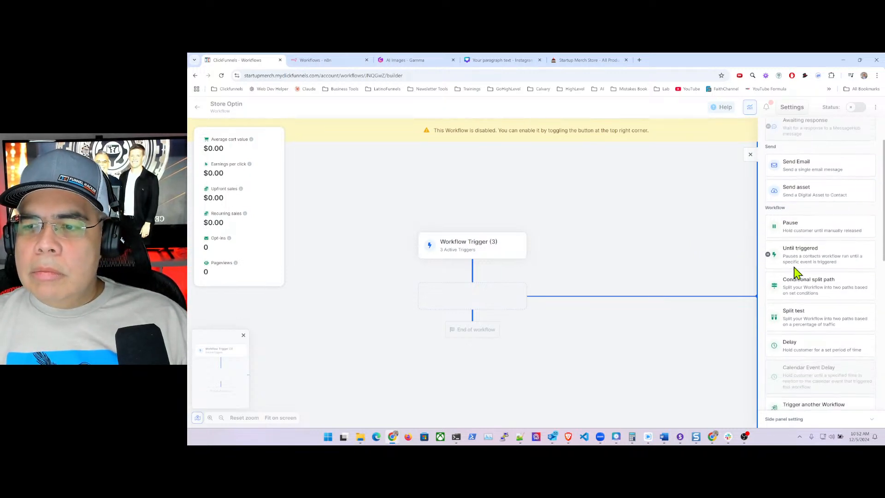
{"action": "scroll", "coordinate": [813, 304], "scroll_direction": "down", "scroll_amount": 5}
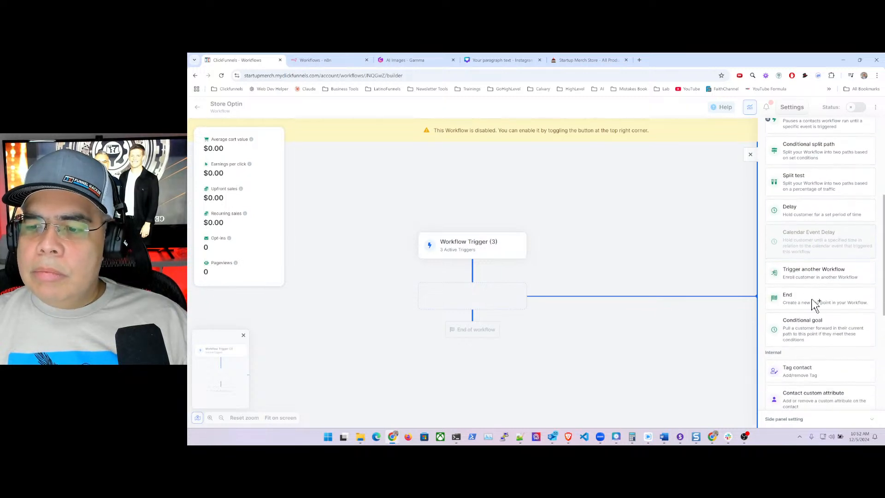
{"action": "left_click", "coordinate": [802, 302]}
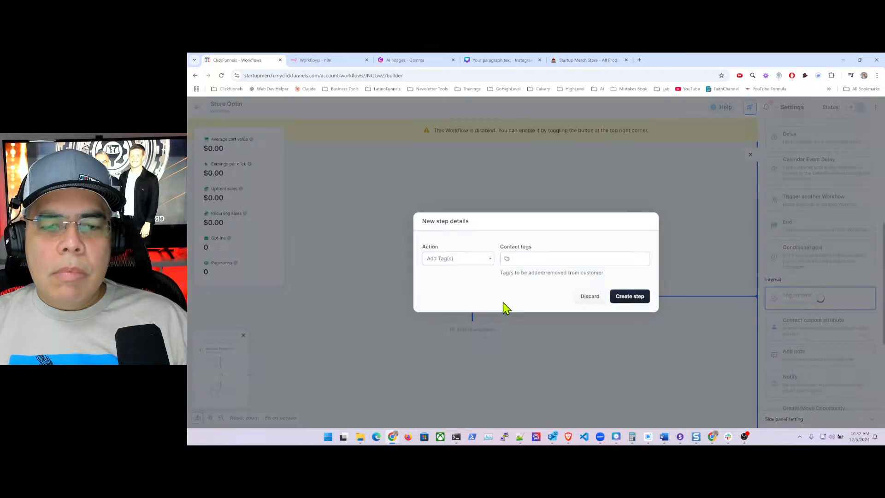
{"action": "left_click", "coordinate": [530, 259]}
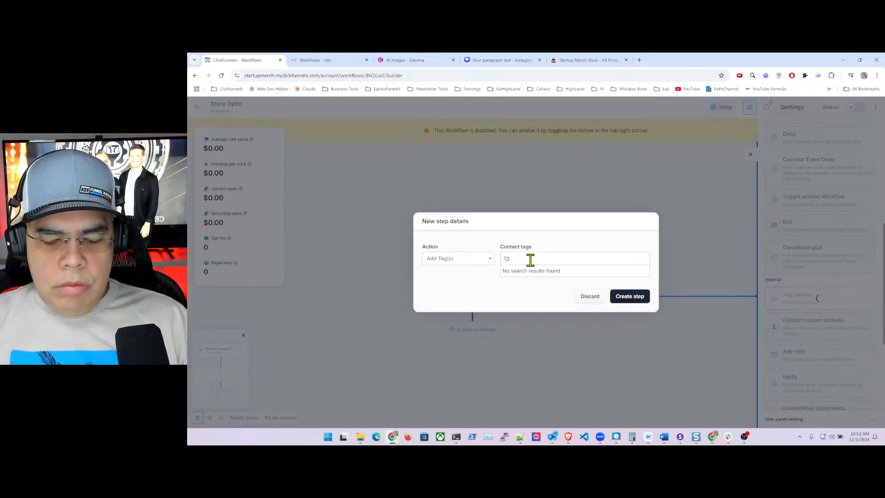
- Set the step to add tags startupmerchstore-optin and footer-optin, then create it
{"action": "type", "text": "S"}
{"action": "key", "text": "BackSpace"}
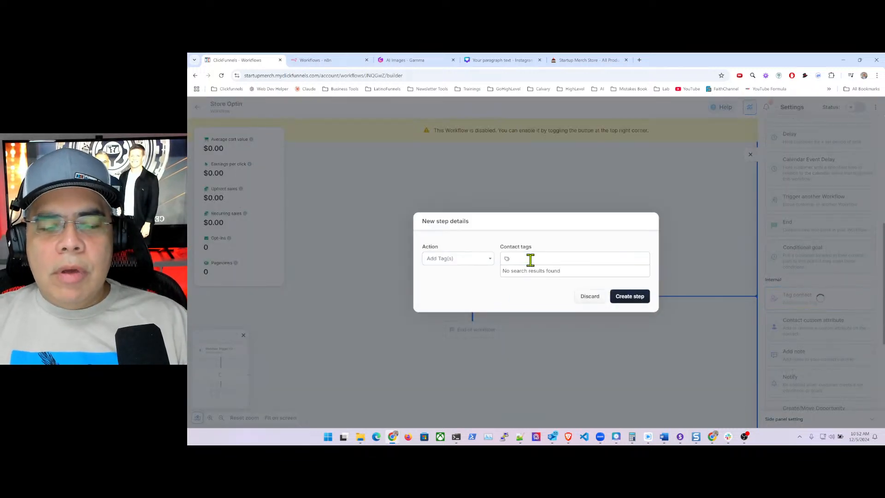
{"action": "left_click", "coordinate": [487, 260]}
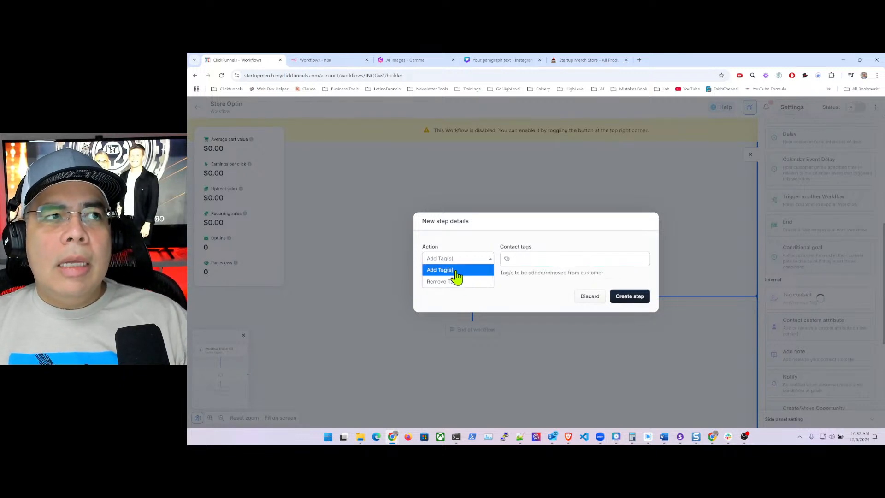
{"action": "left_click", "coordinate": [526, 260]}
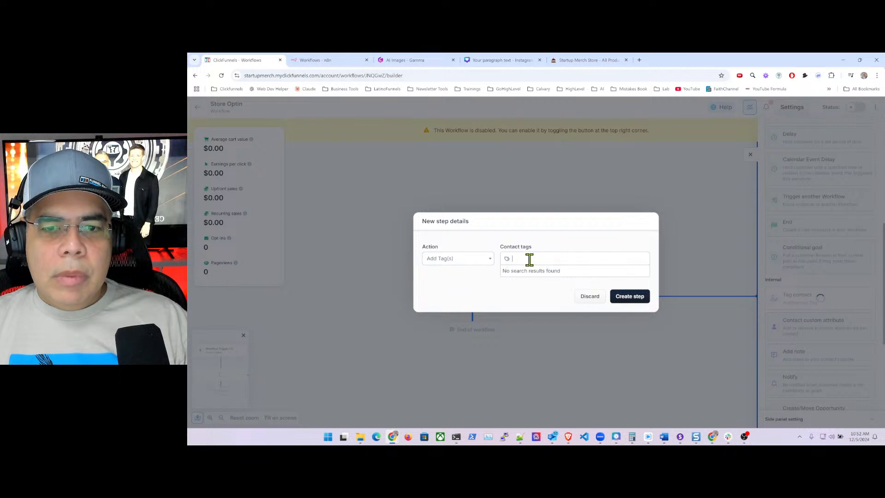
{"action": "left_click", "coordinate": [530, 259]}
{"action": "type", "text": "startupmerchstore-optin"}
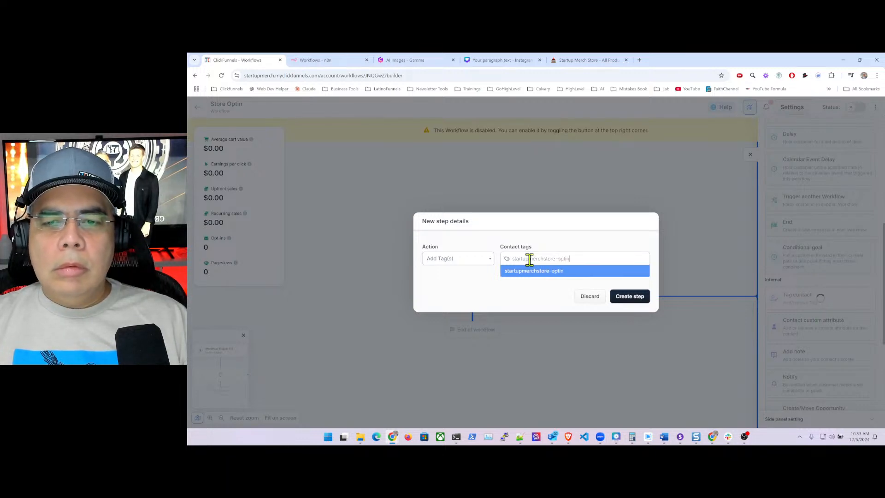
{"action": "key", "text": "Return"}
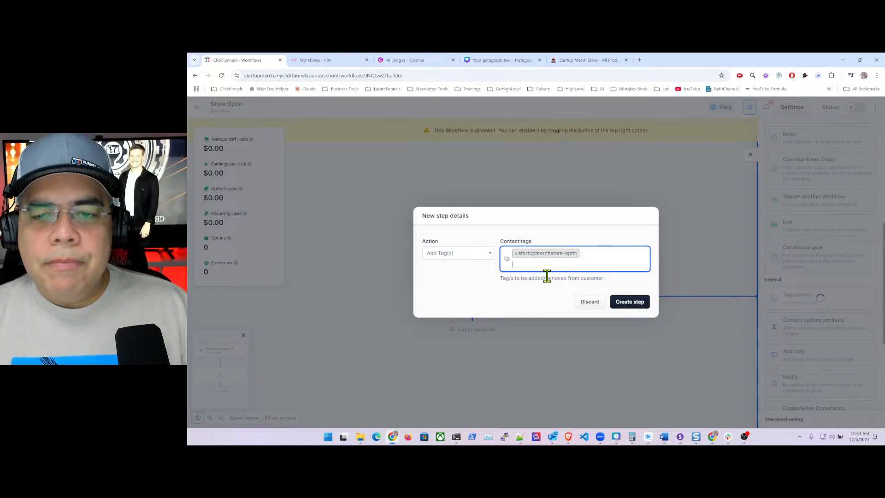
{"action": "left_click", "coordinate": [562, 264]}
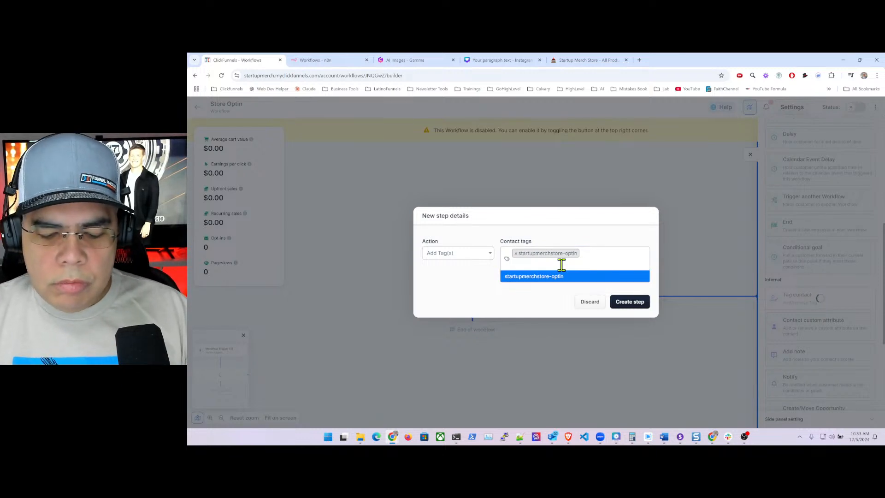
{"action": "type", "text": "footer-optin"}
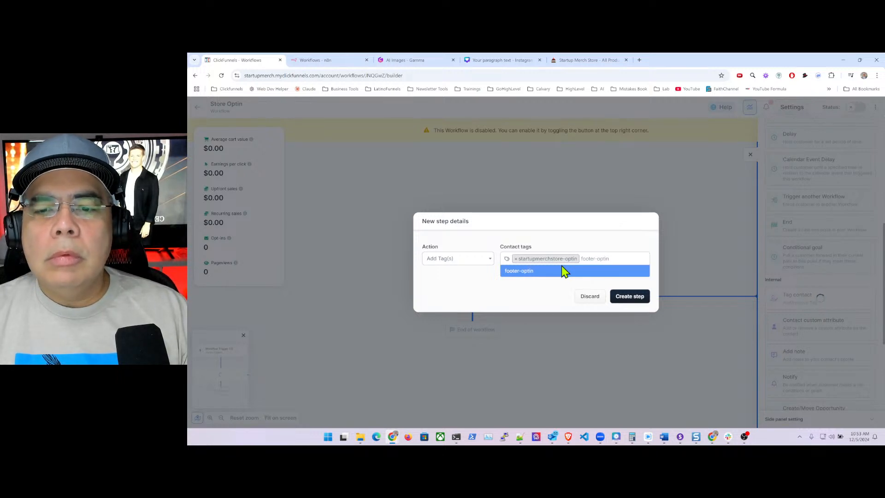
{"action": "left_click", "coordinate": [562, 269]}
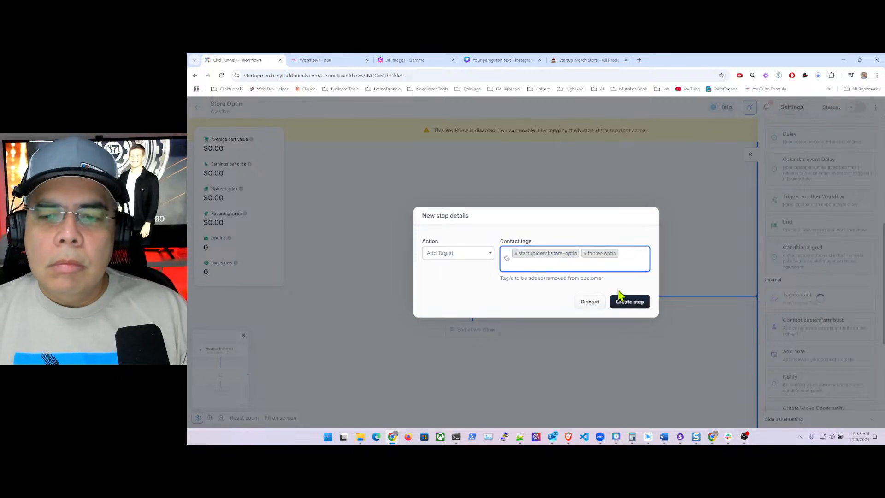
{"action": "left_click", "coordinate": [636, 302]}
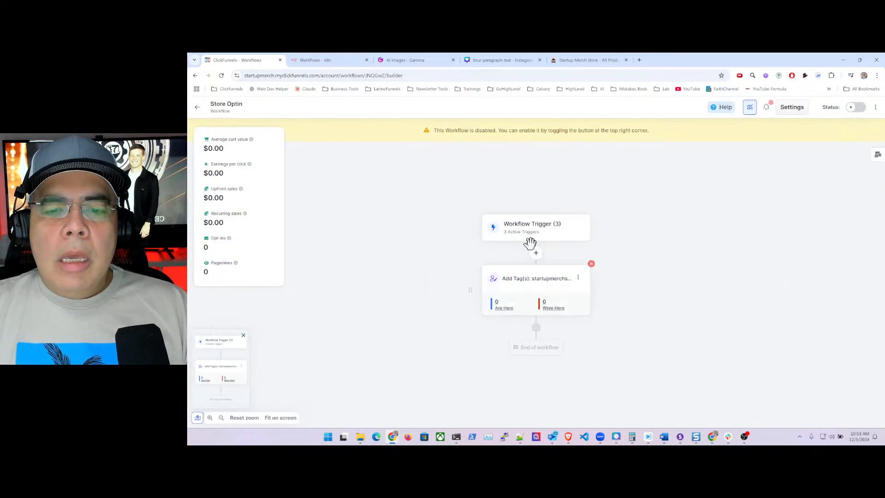
- Add a step below the Add Tag(s) step and choose Send Email as its action
{"action": "left_click", "coordinate": [536, 328]}
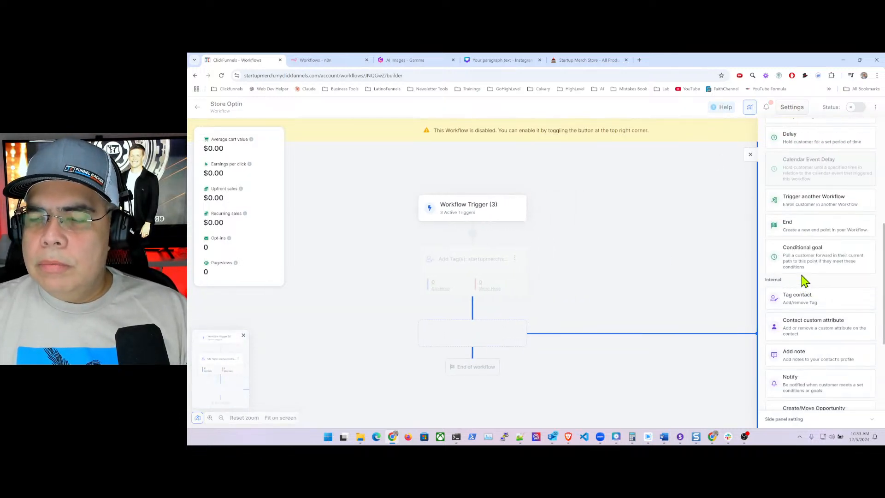
{"action": "scroll", "coordinate": [804, 281], "scroll_direction": "down", "scroll_amount": 5}
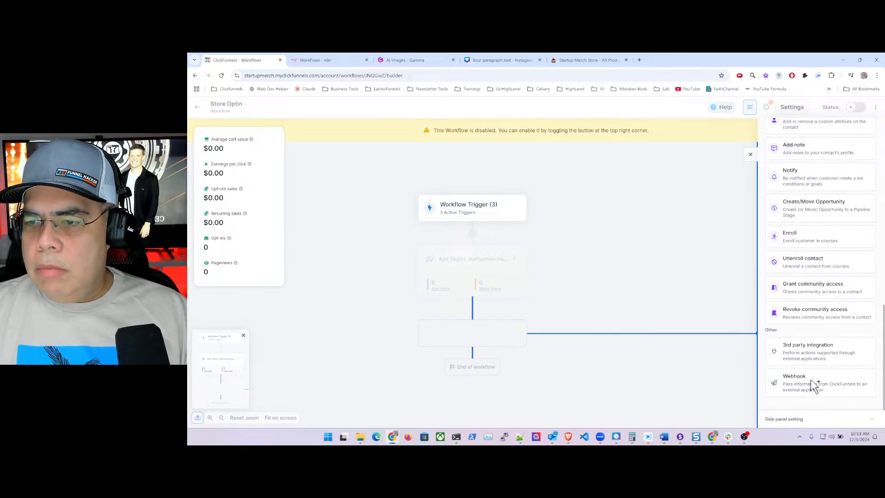
{"action": "scroll", "coordinate": [802, 279], "scroll_direction": "up", "scroll_amount": 2}
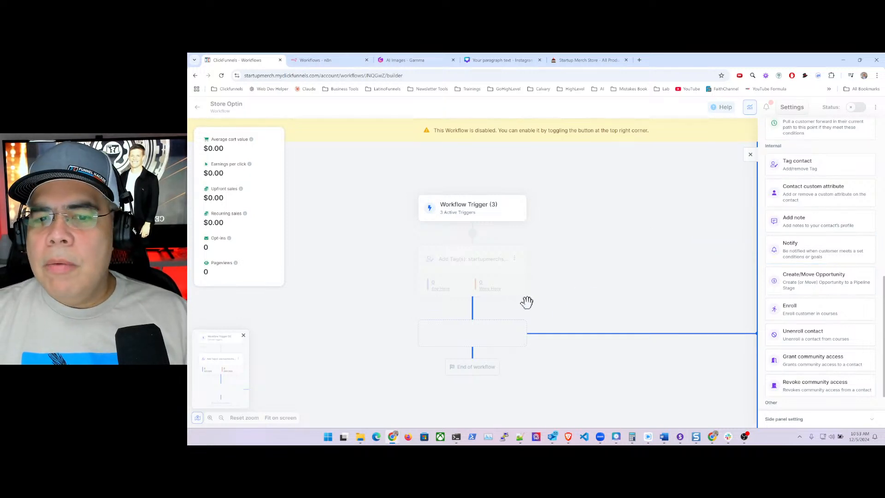
{"action": "scroll", "coordinate": [834, 231], "scroll_direction": "up", "scroll_amount": 10}
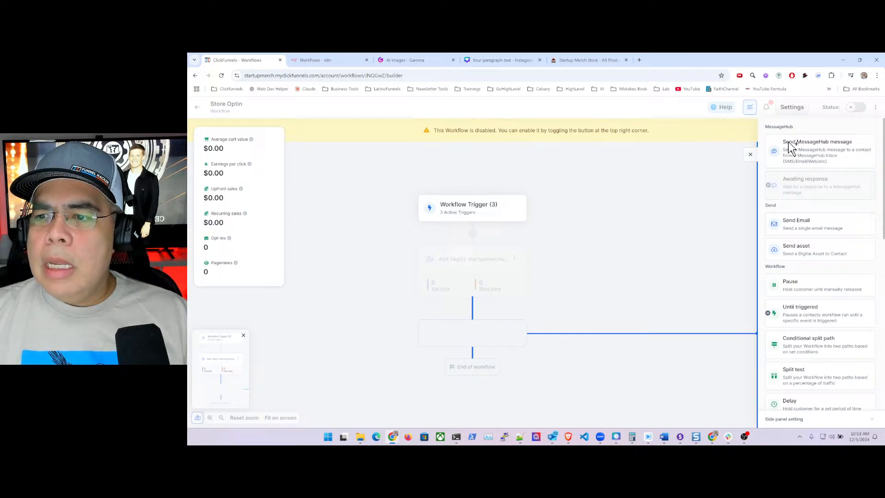
{"action": "left_click", "coordinate": [821, 225]}
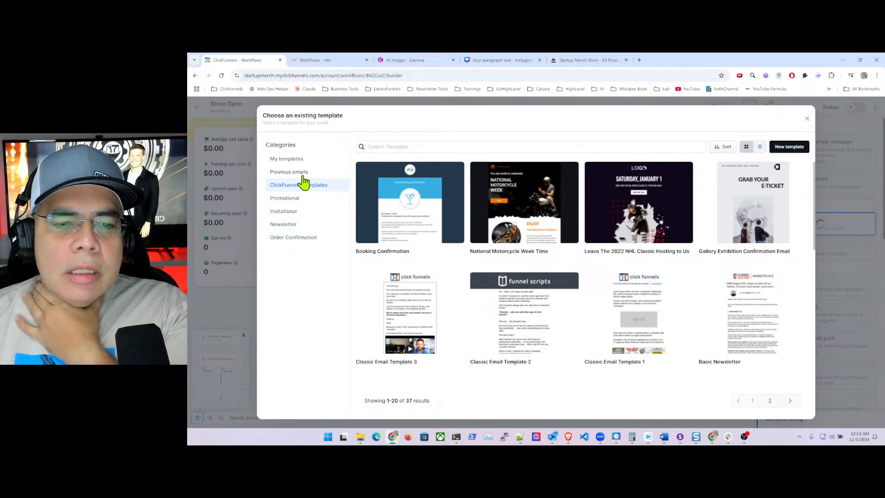
- Preview the Basic Ecommerce template from page 2 of the Promotional email templates
{"action": "left_click", "coordinate": [291, 199]}
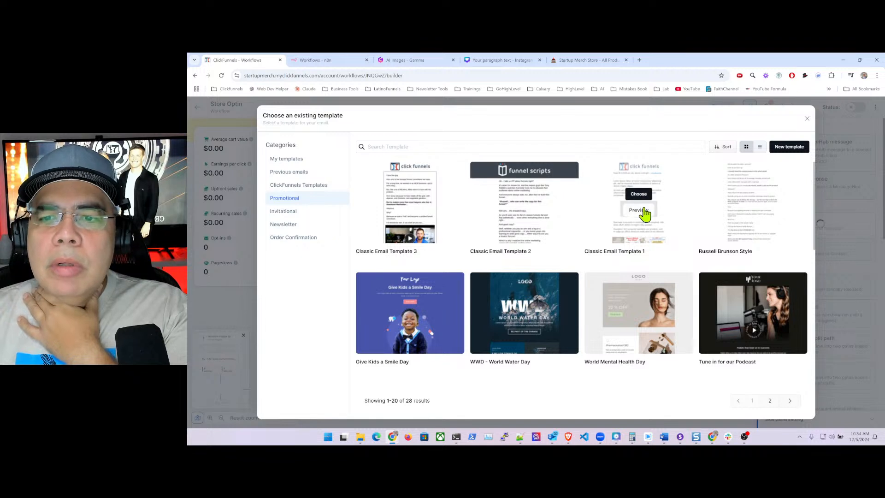
{"action": "mouse_move", "coordinate": [704, 220]}
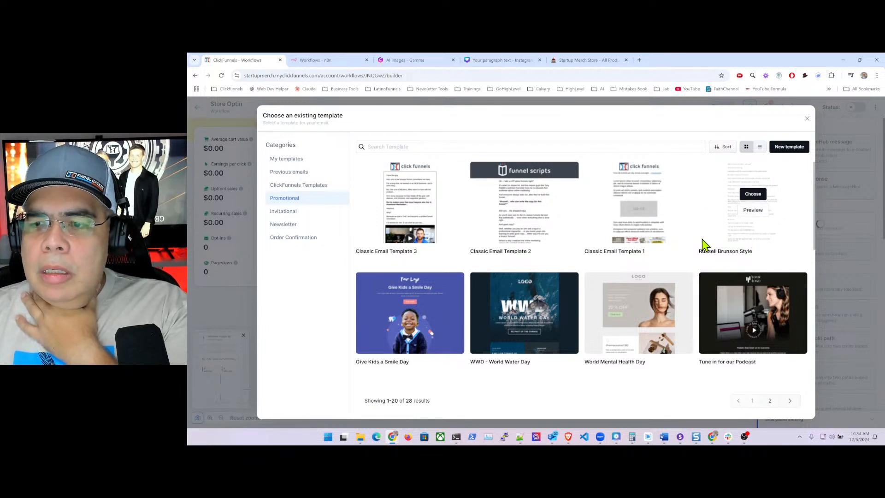
{"action": "mouse_move", "coordinate": [394, 325]}
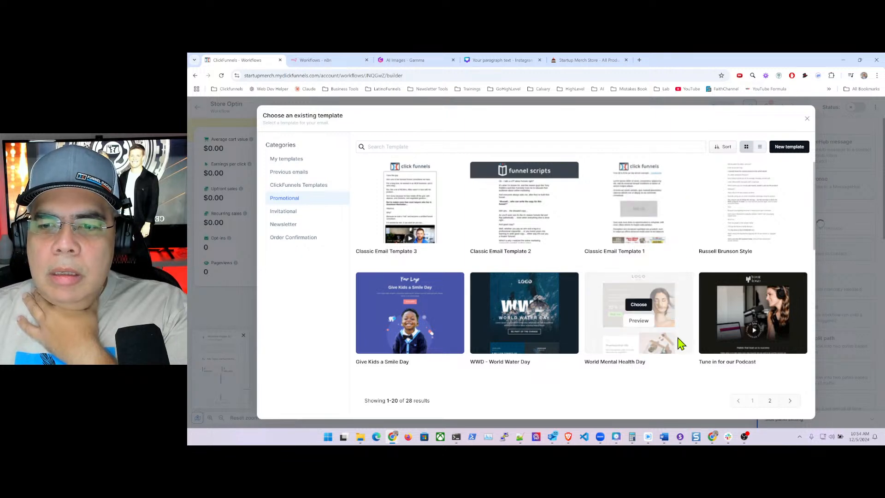
{"action": "left_click", "coordinate": [769, 400]}
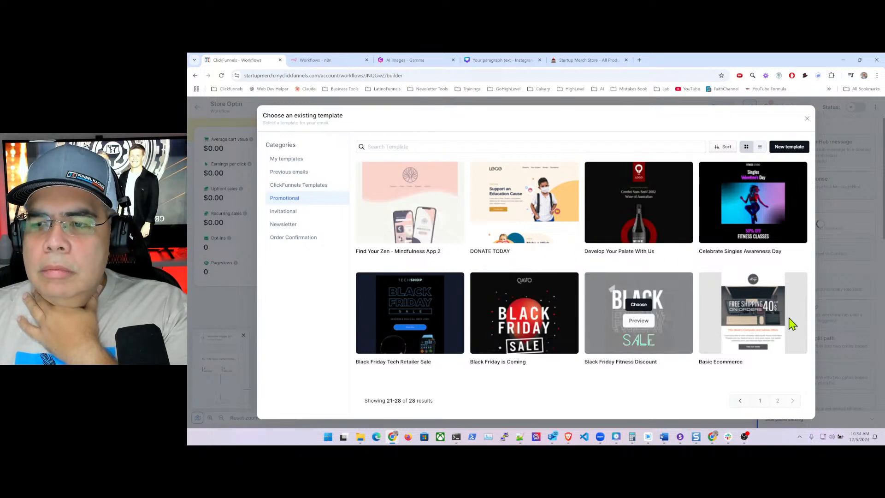
{"action": "mouse_move", "coordinate": [774, 305]}
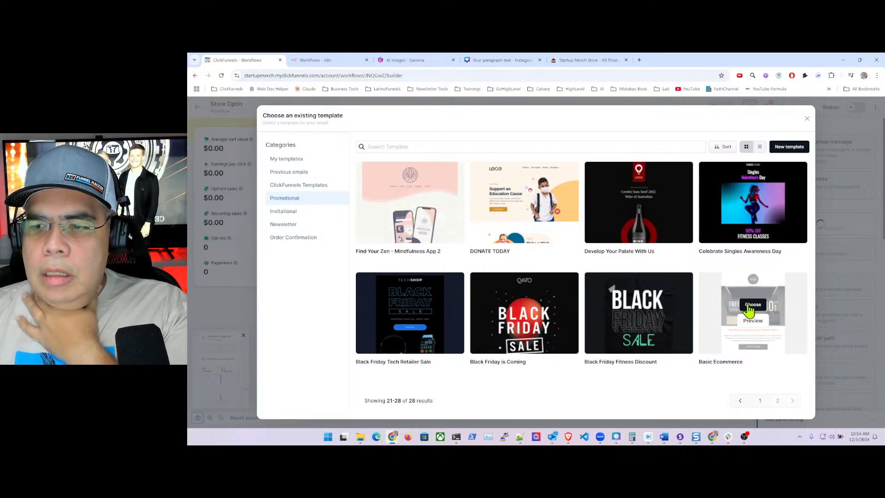
{"action": "left_click", "coordinate": [753, 322]}
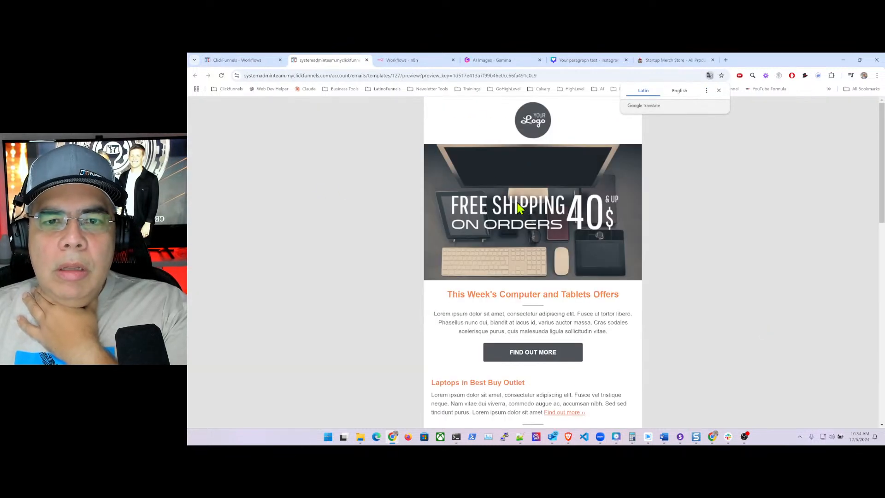
- Look over the free-shipping preview, then choose Basic Ecommerce as the email step's template
{"action": "scroll", "coordinate": [549, 283], "scroll_direction": "down", "scroll_amount": 10}
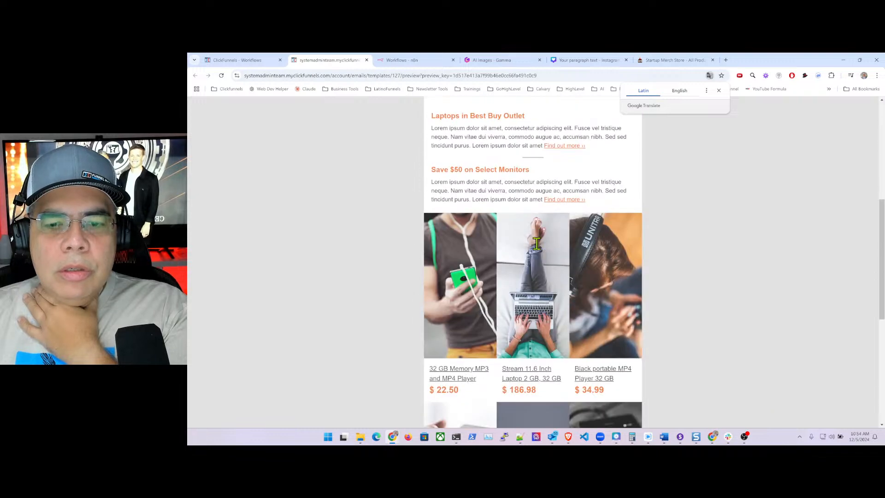
{"action": "scroll", "coordinate": [536, 243], "scroll_direction": "down", "scroll_amount": 2}
{"action": "scroll", "coordinate": [537, 249], "scroll_direction": "up", "scroll_amount": 10}
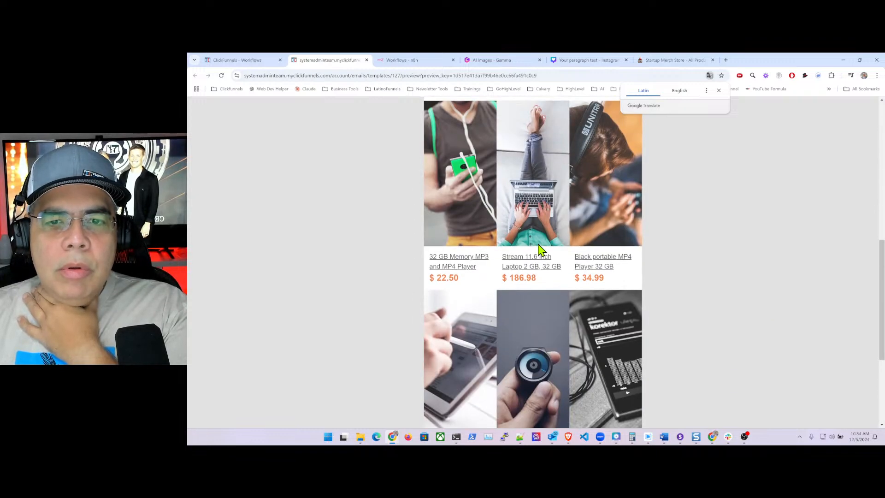
{"action": "left_click", "coordinate": [243, 61]}
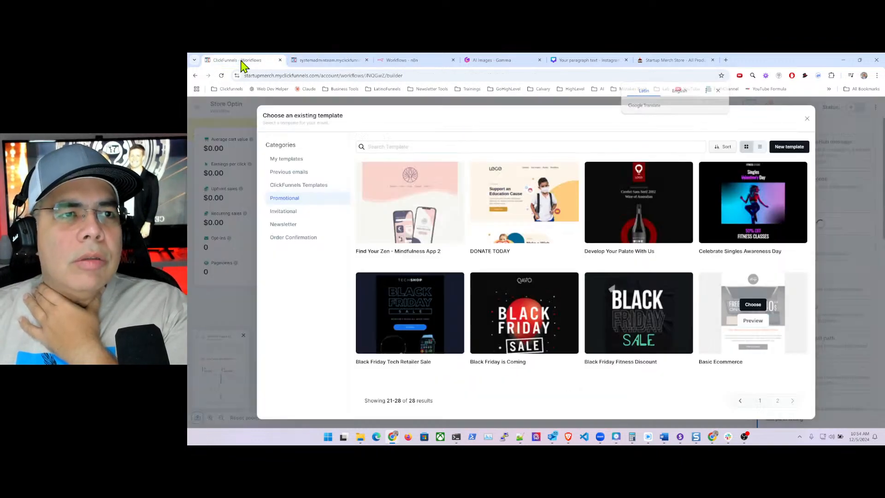
{"action": "left_click", "coordinate": [753, 305]}
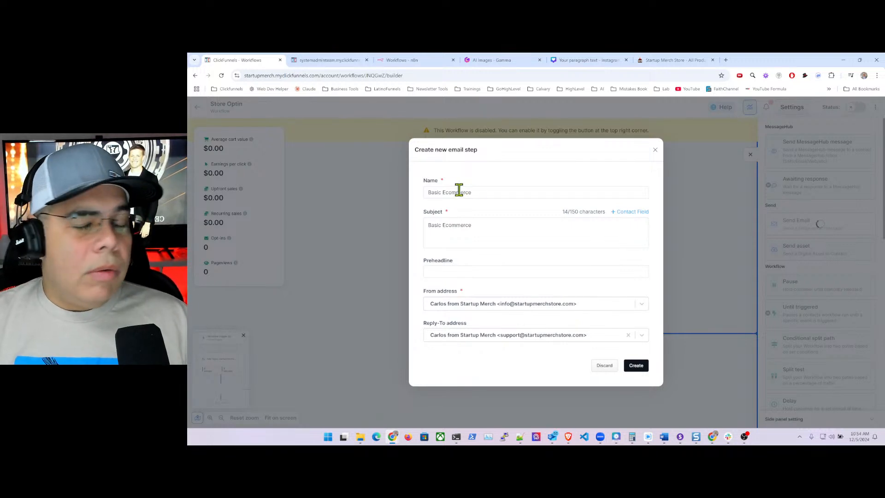
- Name the email step 'Welcome To Startup Merch Store' and use the same text as its subject
{"action": "left_click_drag", "start_coordinate": [482, 194], "coordinate": [409, 197]}
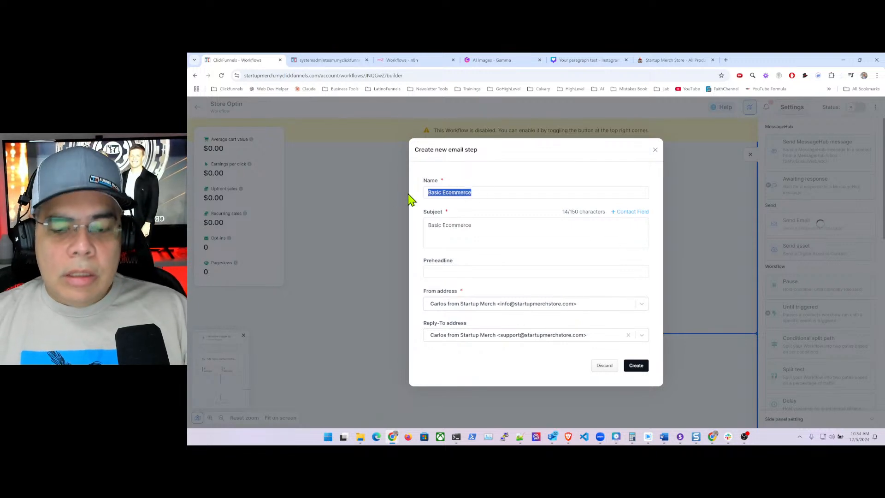
{"action": "key", "text": "BackSpace"}
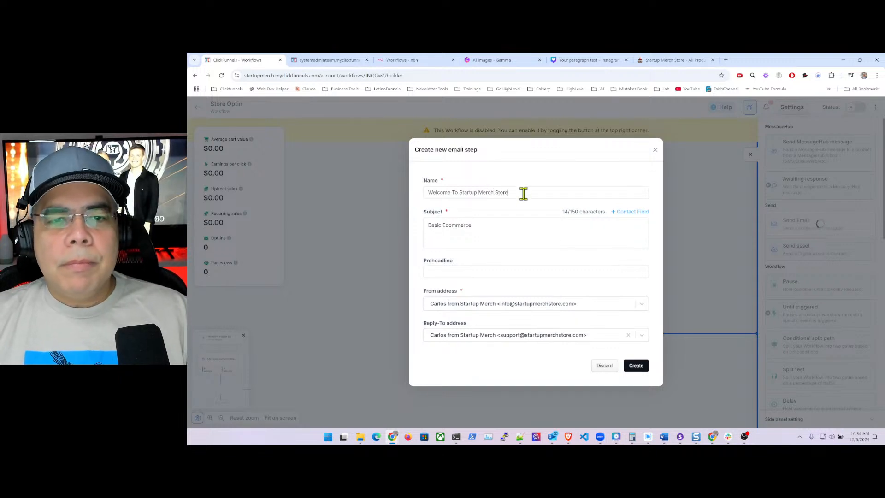
{"action": "left_click_drag", "start_coordinate": [524, 194], "coordinate": [400, 192]}
{"action": "key", "text": "ctrl+c"}
{"action": "left_click_drag", "start_coordinate": [493, 226], "coordinate": [405, 225]}
{"action": "key", "text": "ctrl+v"}
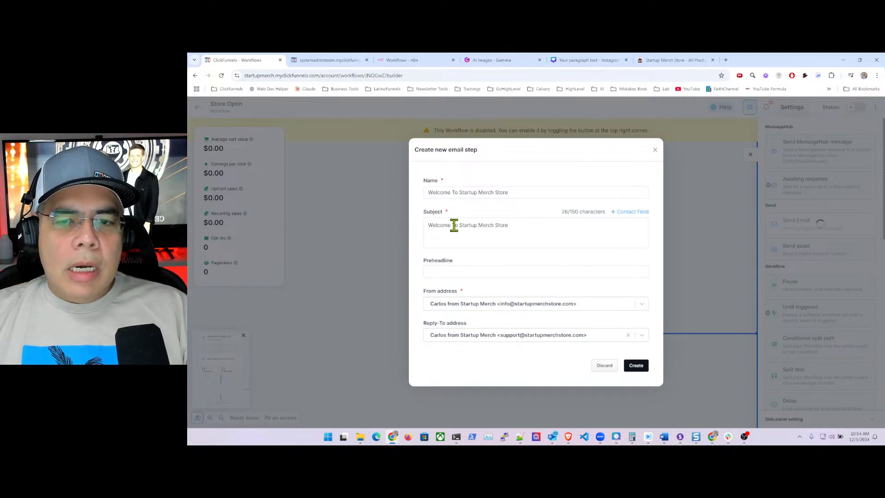
- Check the available contact fields without inserting any, then create the email step
{"action": "left_click", "coordinate": [617, 217]}
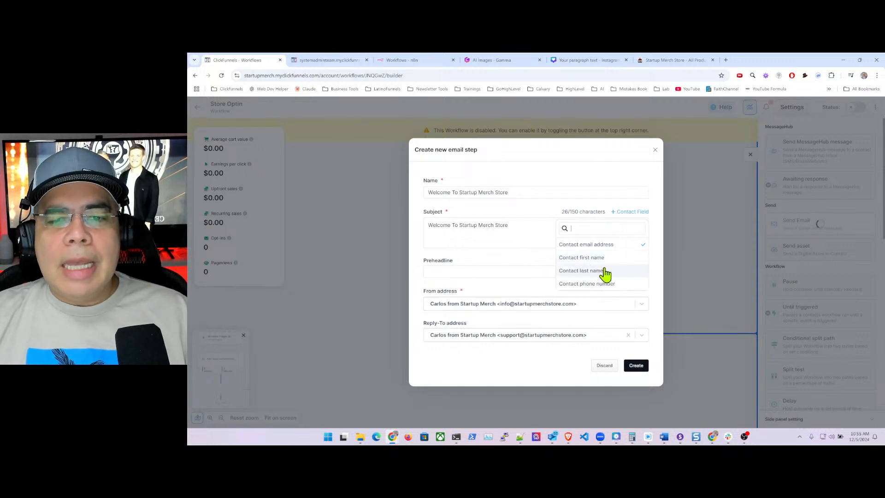
{"action": "left_click", "coordinate": [512, 227]}
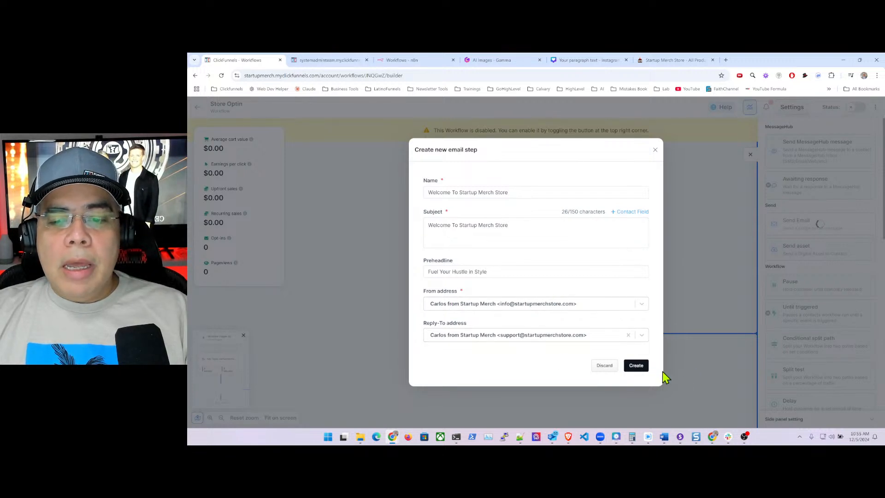
{"action": "left_click", "coordinate": [637, 367]}
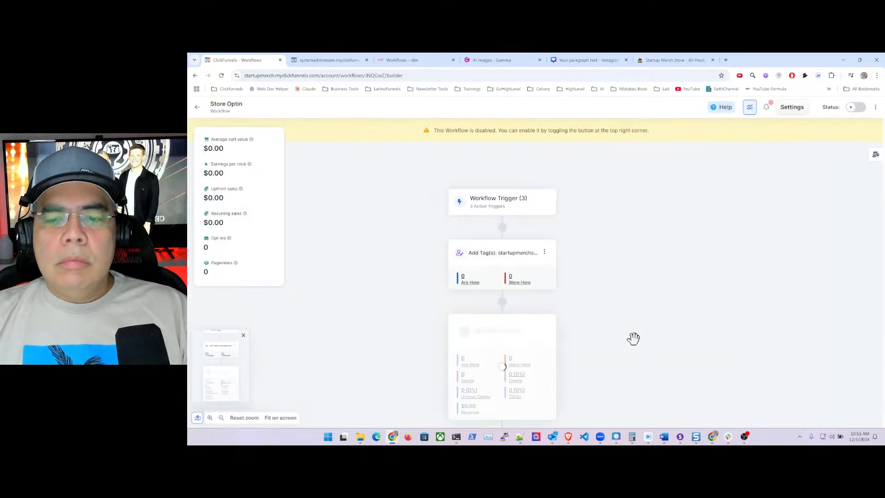
- Open the new Send Email step's welcome email in the editor via its options menu
{"action": "scroll", "coordinate": [598, 303], "scroll_direction": "down", "scroll_amount": 1}
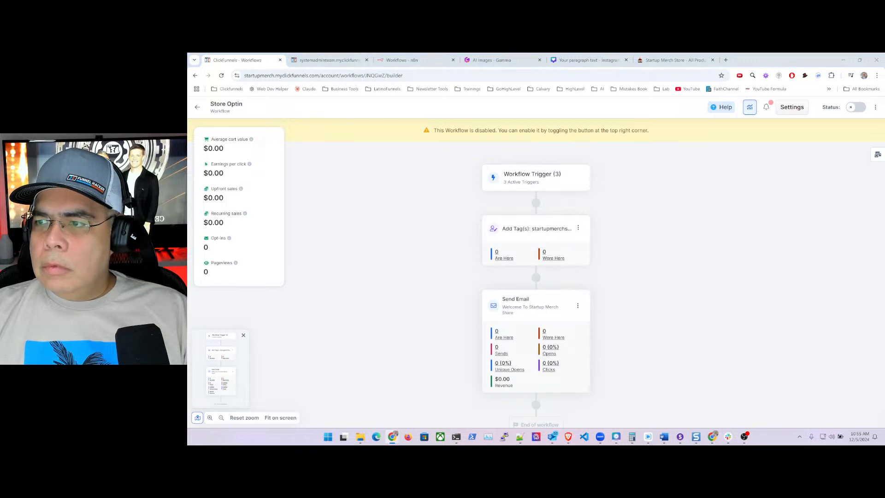
{"action": "scroll", "coordinate": [618, 343], "scroll_direction": "down", "scroll_amount": 2}
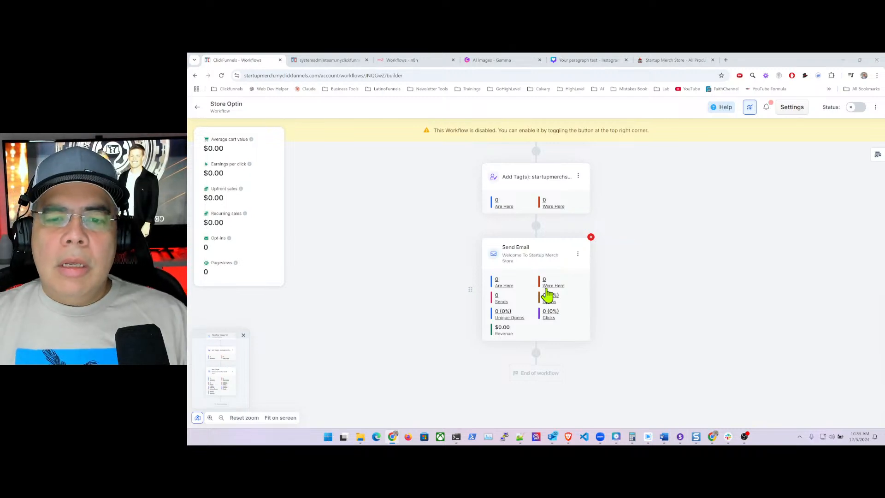
{"action": "left_click", "coordinate": [577, 255]}
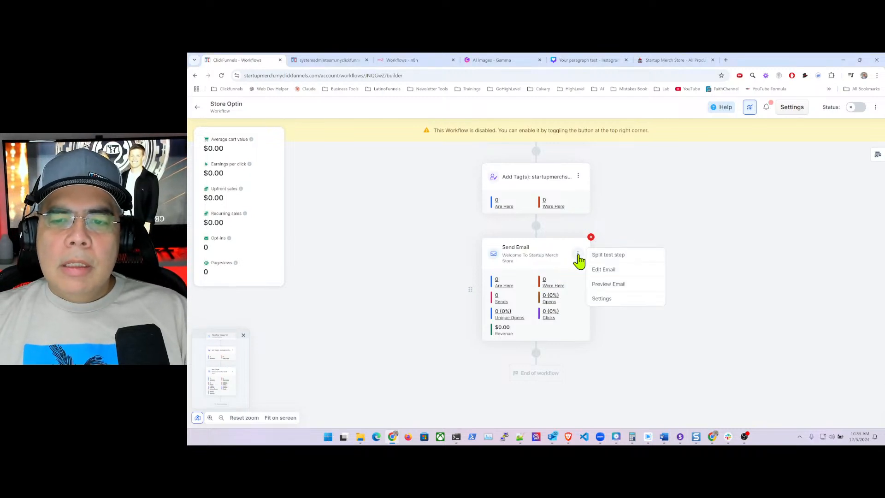
{"action": "left_click", "coordinate": [622, 273]}
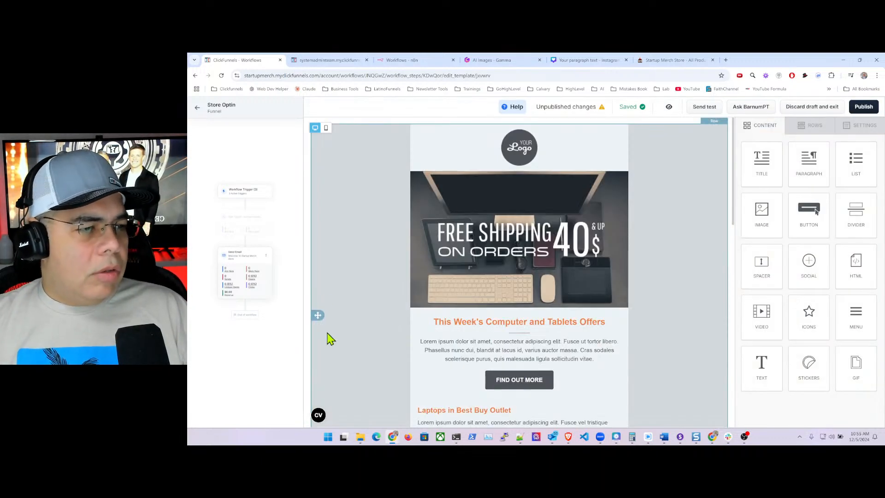
- Select the template's top logo image and bring up the file manager to replace it
{"action": "left_click", "coordinate": [522, 147]}
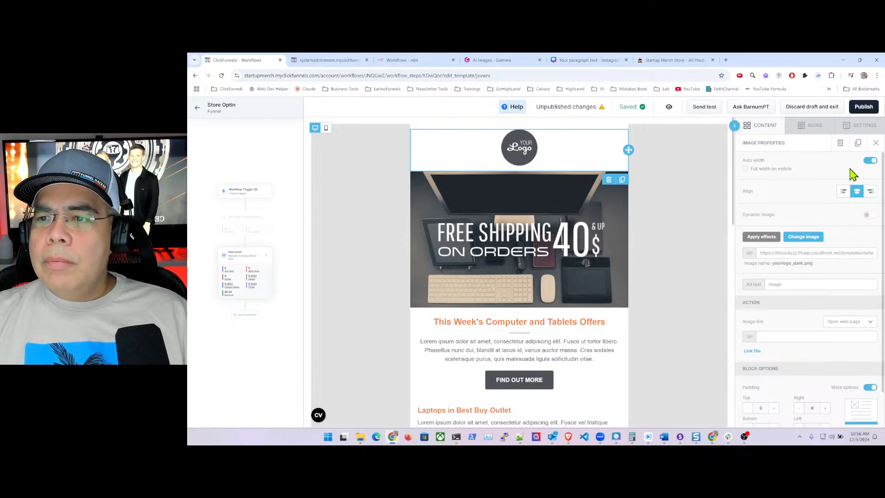
{"action": "left_click", "coordinate": [805, 240]}
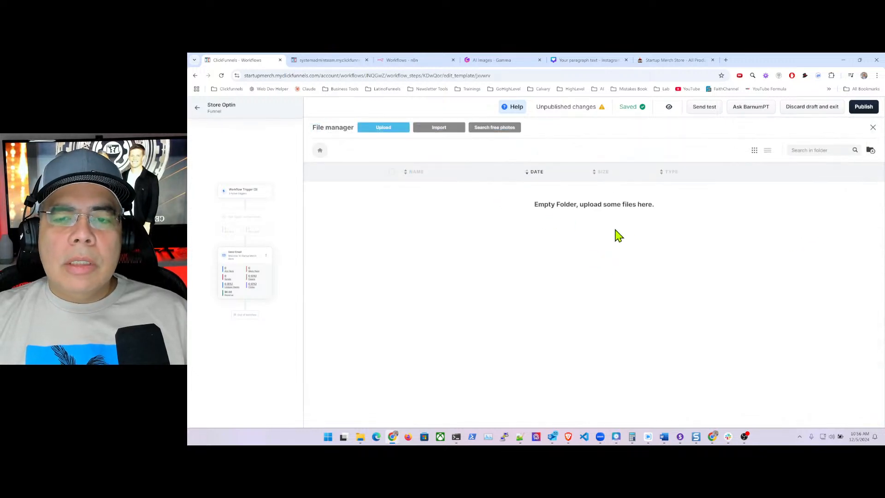
- Create a new file manager folder named 'Logo' and open it
{"action": "left_click", "coordinate": [871, 150]}
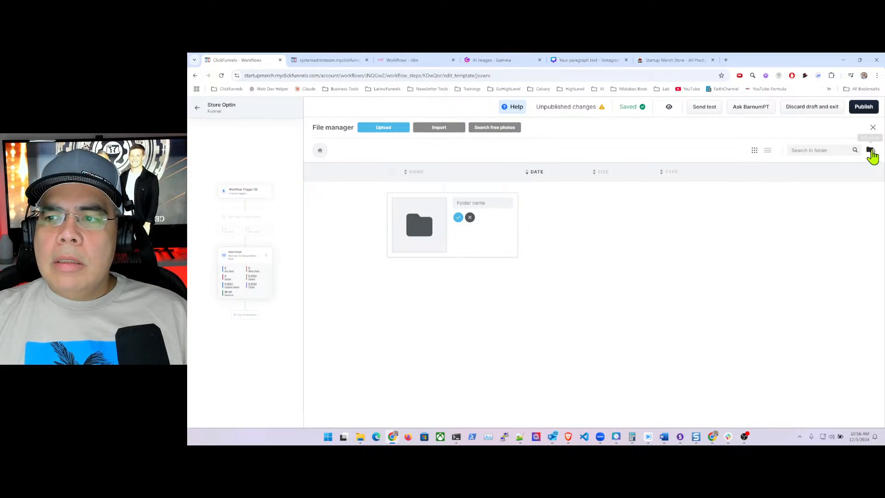
{"action": "left_click", "coordinate": [472, 203]}
{"action": "type", "text": "Log"}
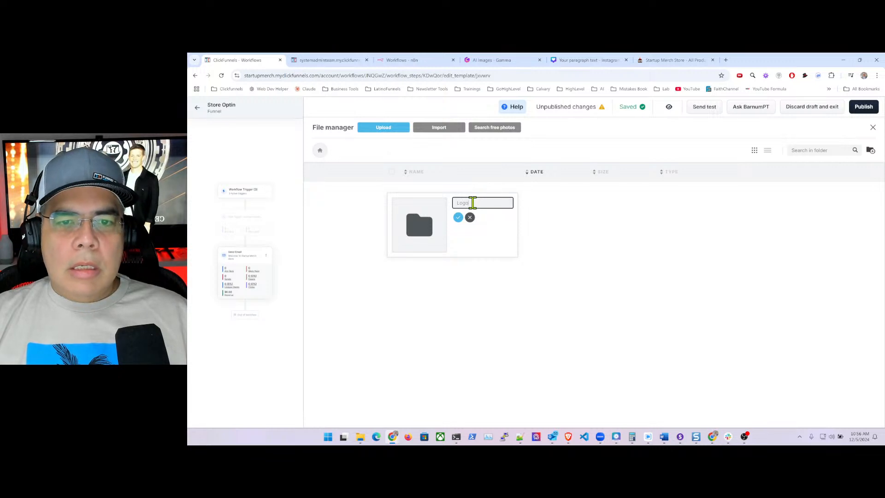
{"action": "type", "text": "o"}
{"action": "left_click", "coordinate": [458, 218]}
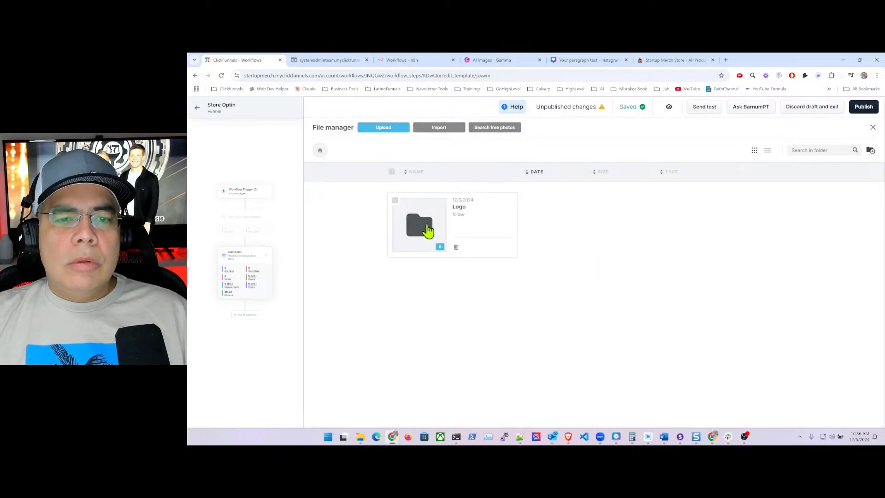
{"action": "left_click", "coordinate": [427, 230]}
- Upload 'Startup Merch Store - Logo.png' into the Logo folder, then return to the top level
{"action": "left_click", "coordinate": [605, 258]}
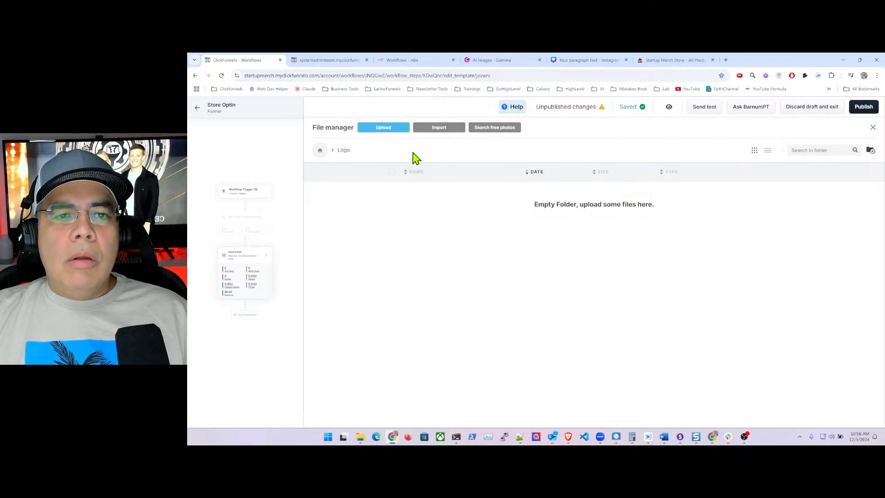
{"action": "left_click", "coordinate": [386, 129]}
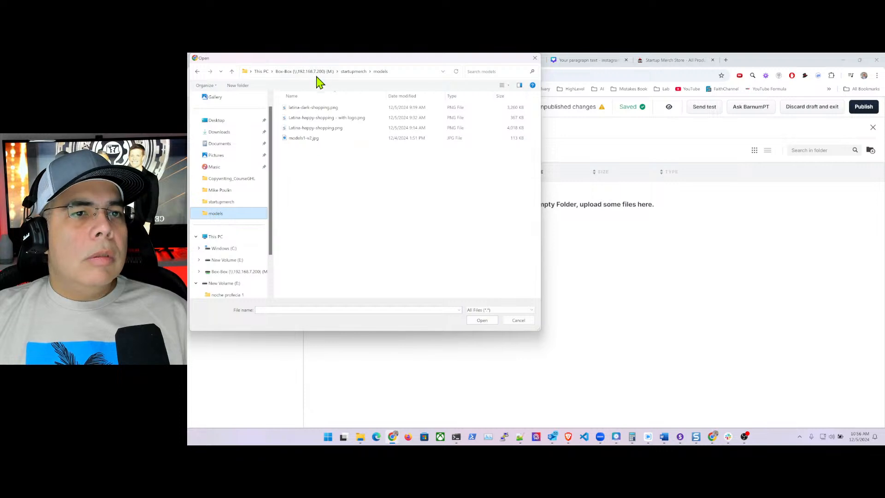
{"action": "left_click", "coordinate": [356, 72]}
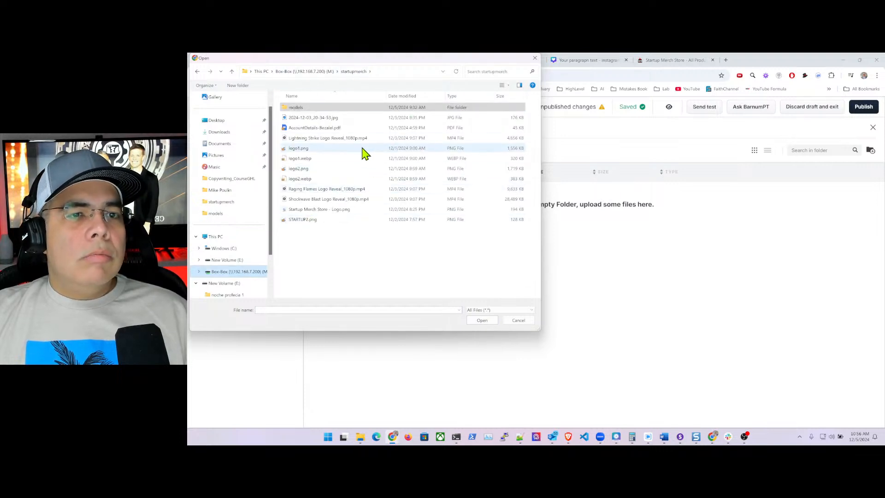
{"action": "left_click", "coordinate": [342, 211]}
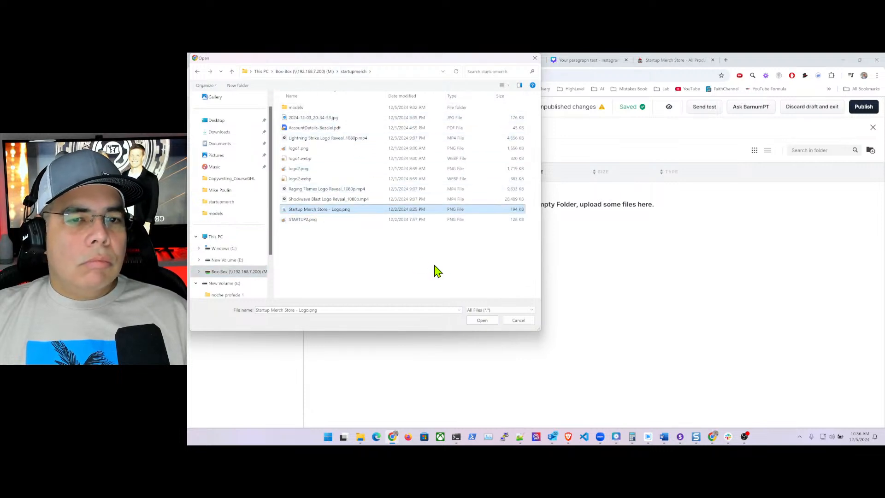
{"action": "left_click", "coordinate": [483, 319]}
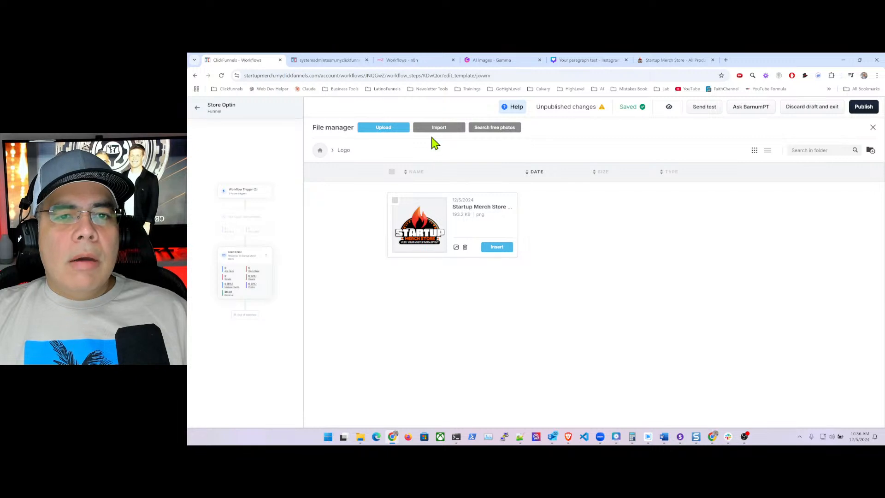
{"action": "left_click", "coordinate": [343, 151]}
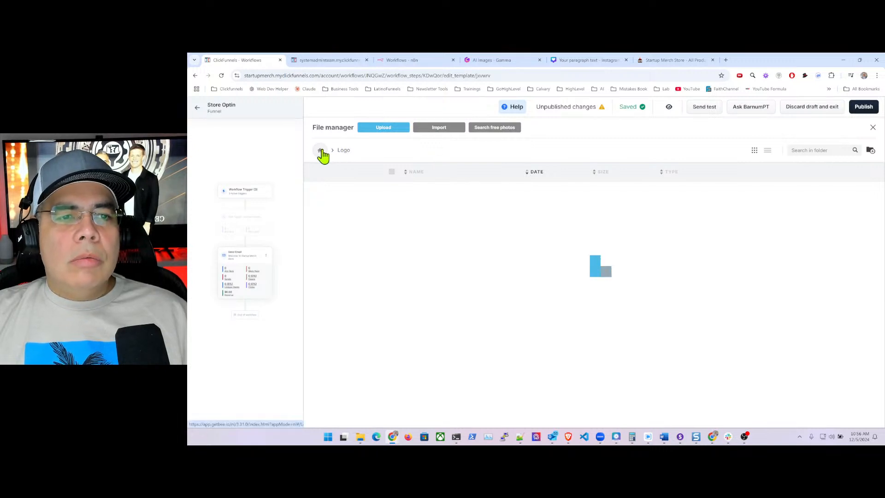
{"action": "left_click", "coordinate": [321, 151]}
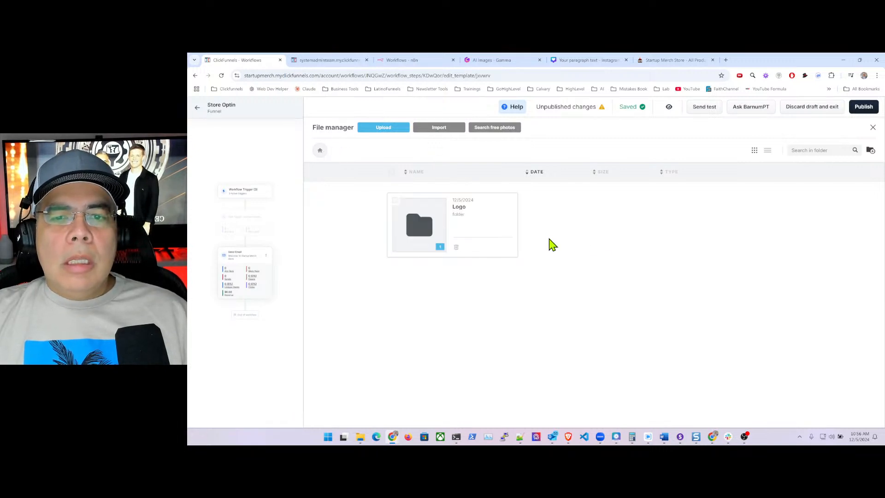
- Create a second folder named 'Store Images' and open it
{"action": "left_click", "coordinate": [871, 150]}
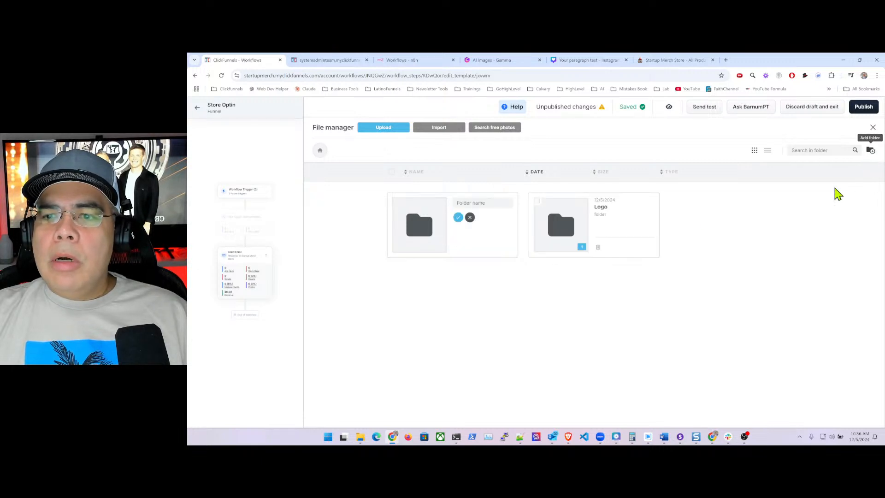
{"action": "left_click", "coordinate": [470, 203]}
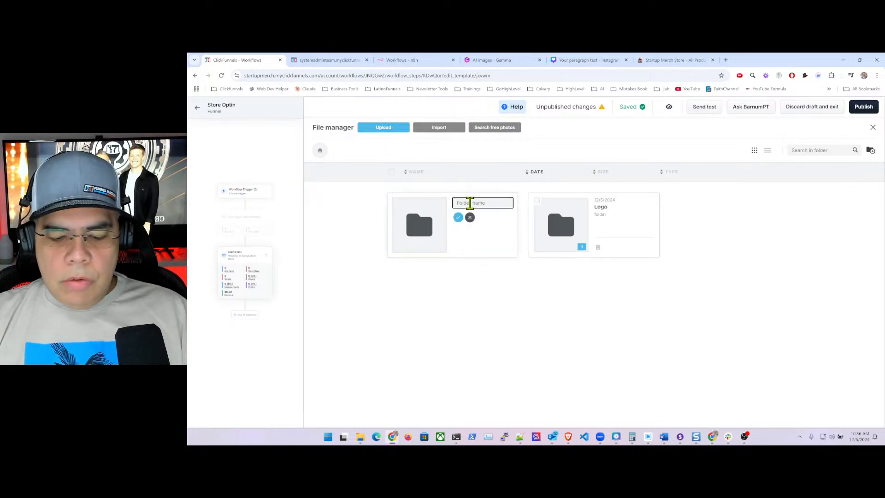
{"action": "type", "text": "Store Images"}
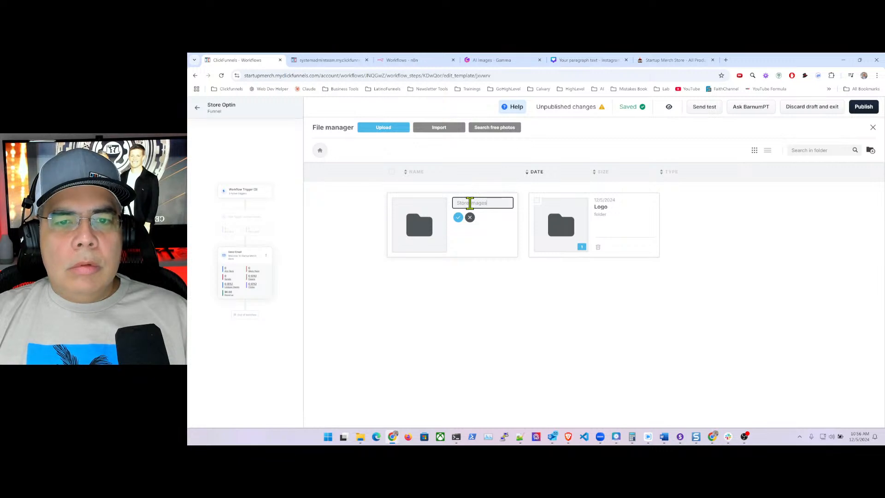
{"action": "key", "text": "Return"}
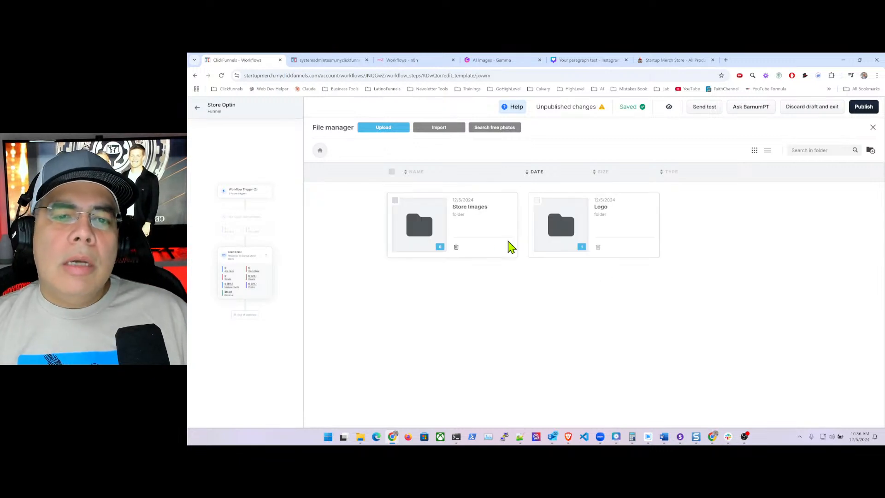
{"action": "double_click", "coordinate": [431, 222]}
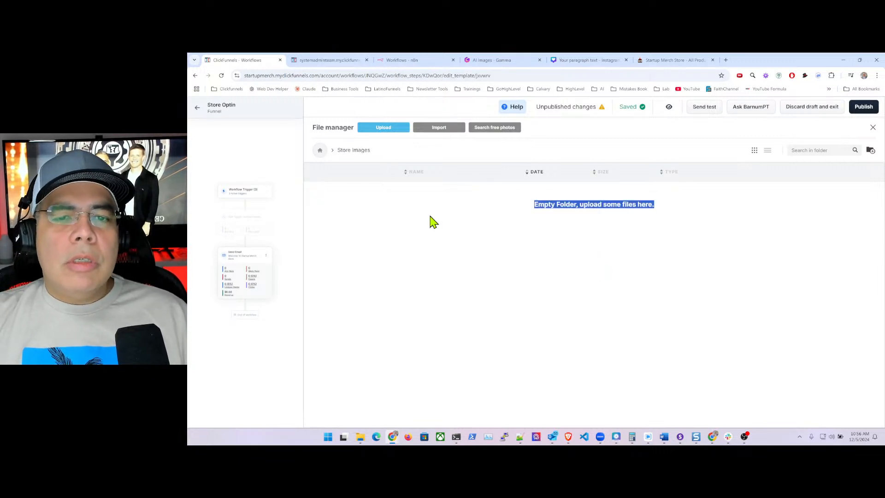
- Upload the Latina happy-shopping photo into Store Images, then insert the store logo from Logo
{"action": "left_click", "coordinate": [537, 237]}
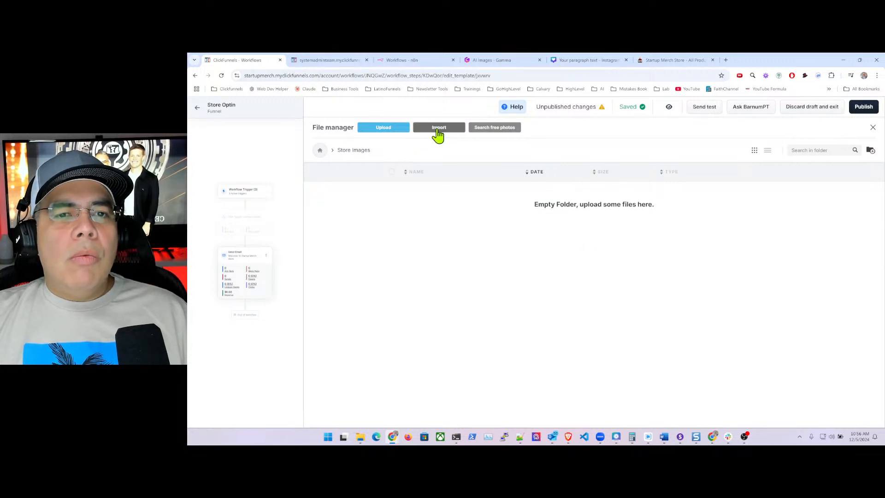
{"action": "left_click", "coordinate": [431, 130]}
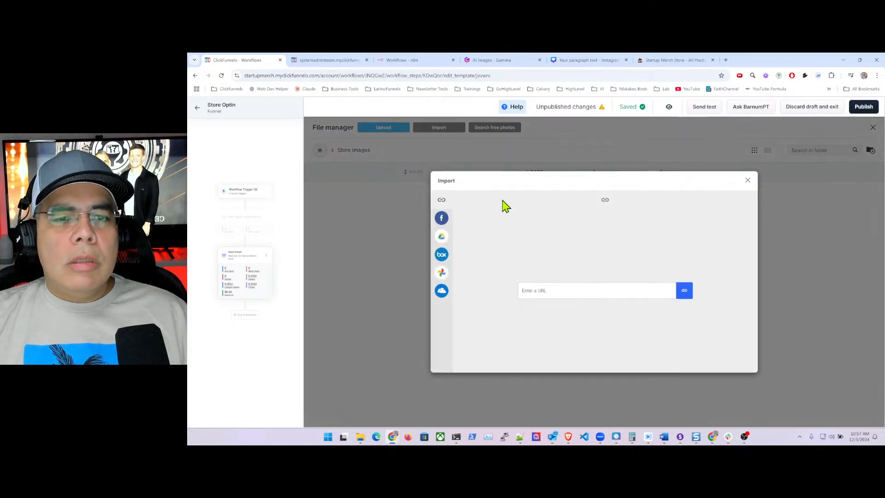
{"action": "left_click", "coordinate": [748, 180]}
{"action": "left_click", "coordinate": [388, 129]}
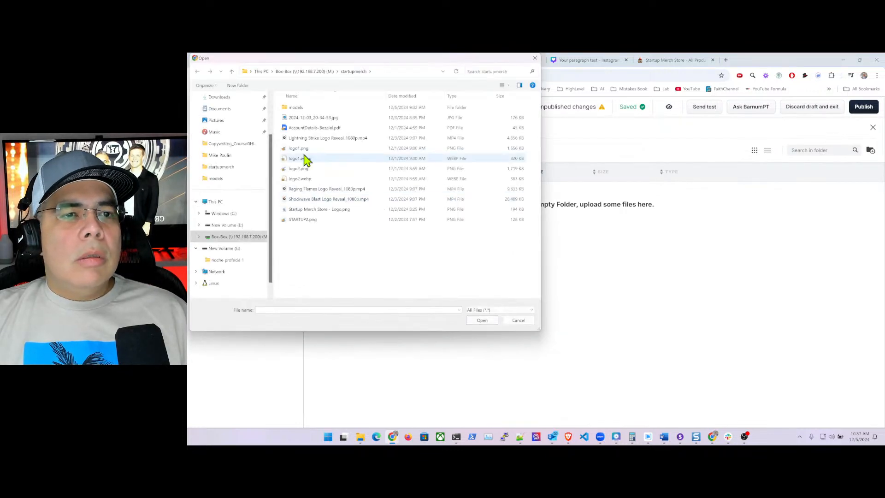
{"action": "double_click", "coordinate": [295, 107]}
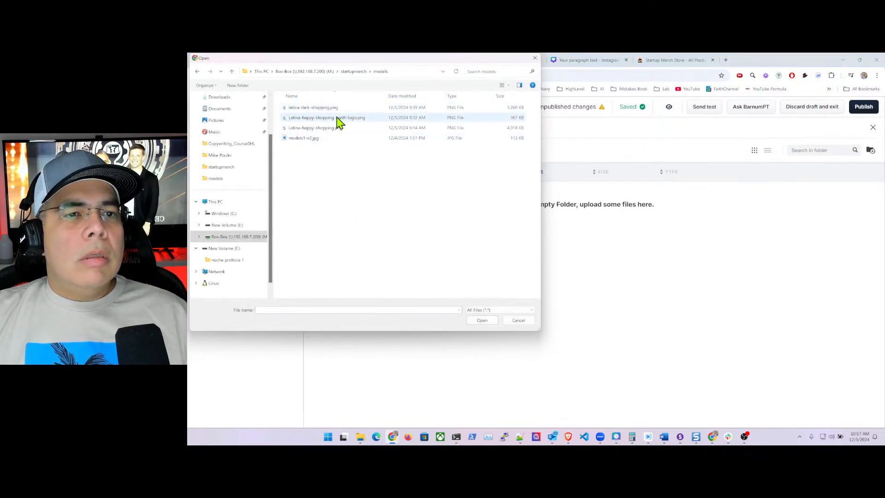
{"action": "left_click", "coordinate": [339, 119]}
{"action": "left_click", "coordinate": [482, 320]}
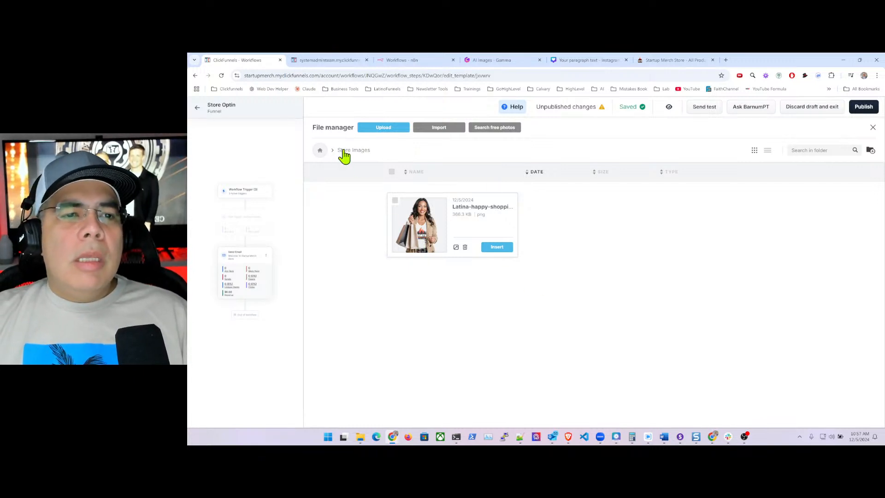
{"action": "left_click", "coordinate": [320, 151]}
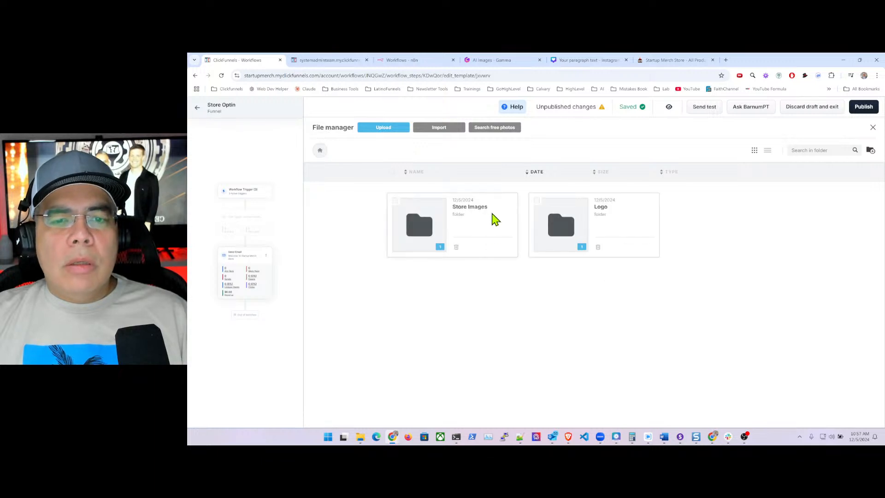
{"action": "double_click", "coordinate": [586, 220]}
{"action": "left_click", "coordinate": [503, 248]}
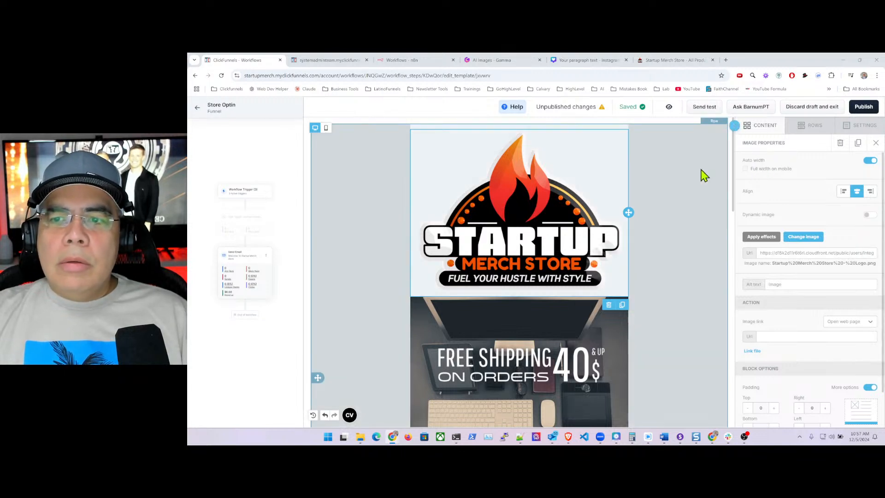
- Turn off Auto width and shrink the Startup Merch Store logo to about 20% width
{"action": "left_click", "coordinate": [870, 162]}
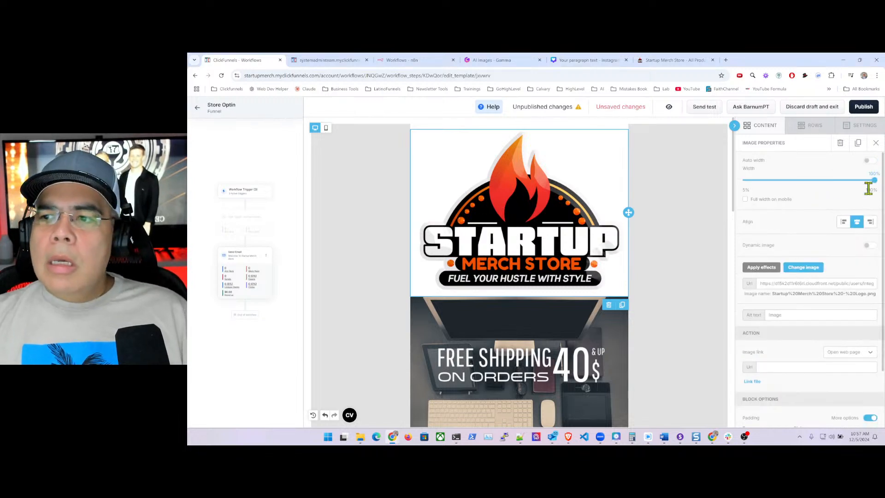
{"action": "left_click_drag", "start_coordinate": [873, 181], "coordinate": [764, 184]}
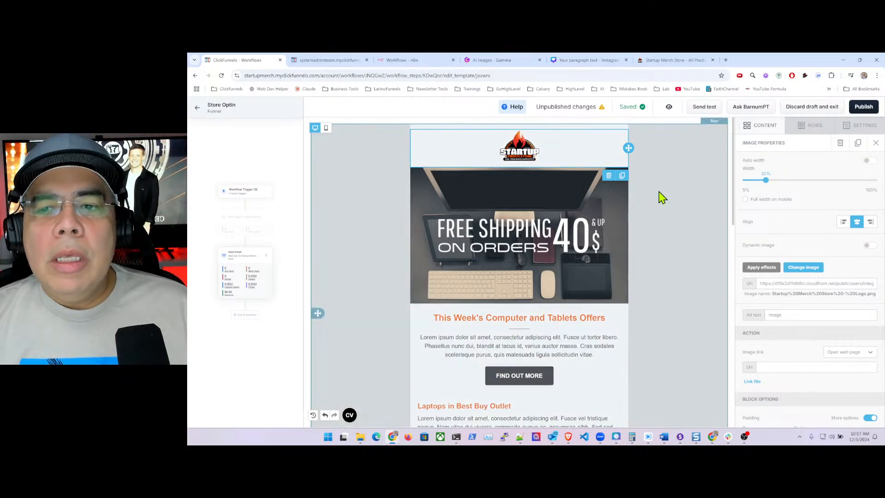
{"action": "left_click", "coordinate": [662, 197]}
- Replace the offers heading text with 'Welcome To Startup Merch Store'
{"action": "scroll", "coordinate": [563, 261], "scroll_direction": "down", "scroll_amount": 2}
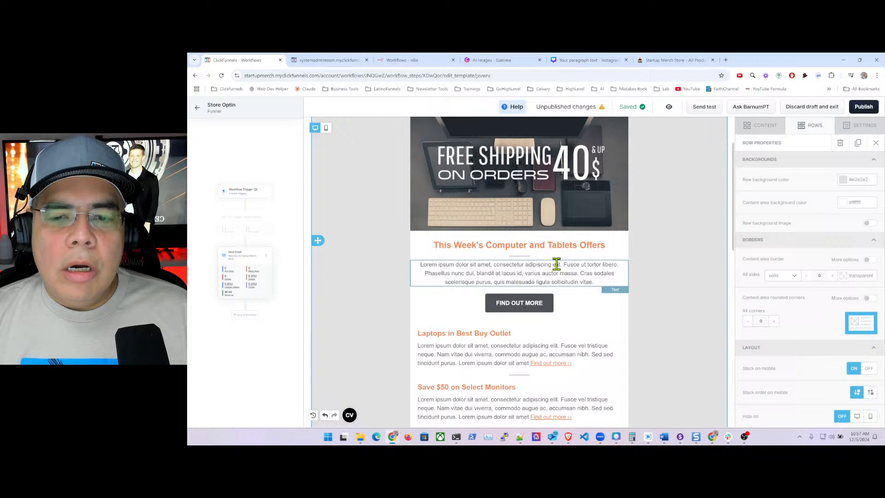
{"action": "triple_click", "coordinate": [473, 246]}
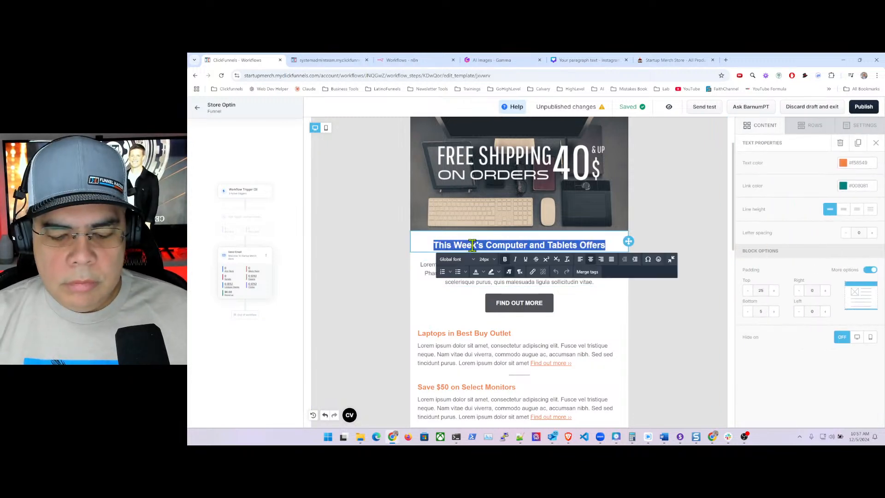
{"action": "type", "text": "Welcome To Star"}
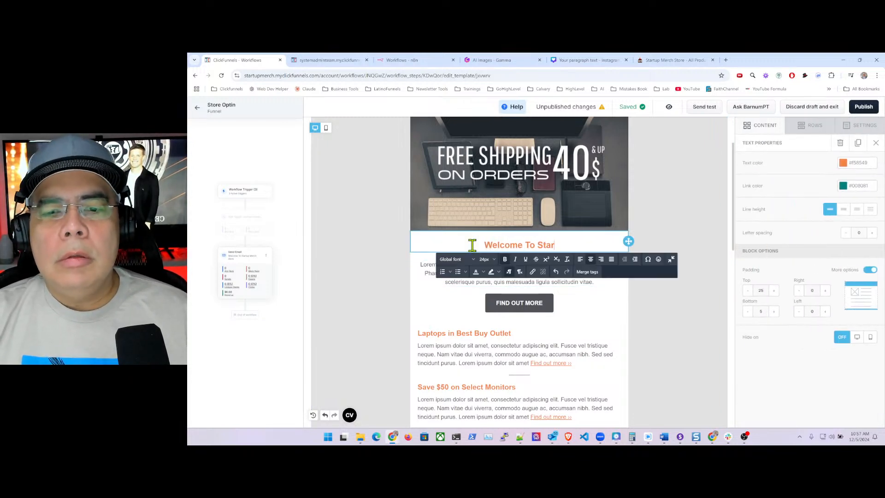
{"action": "type", "text": "tup Merch S"}
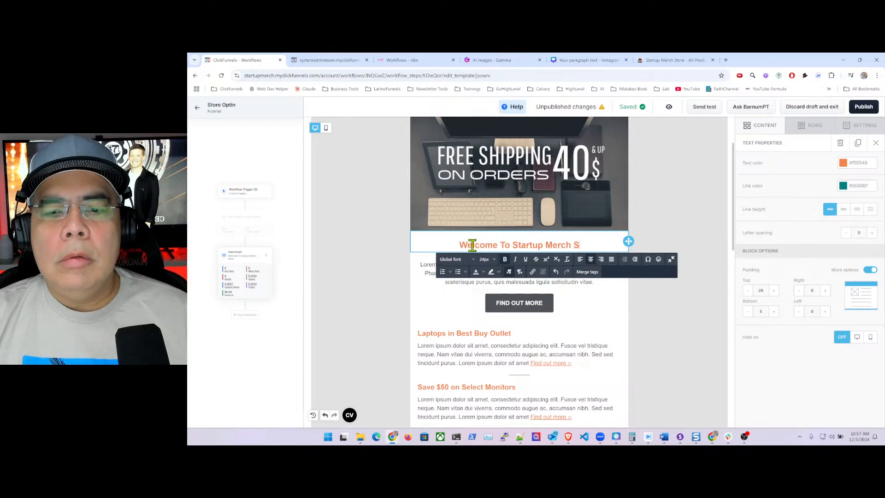
{"action": "type", "text": "tore"}
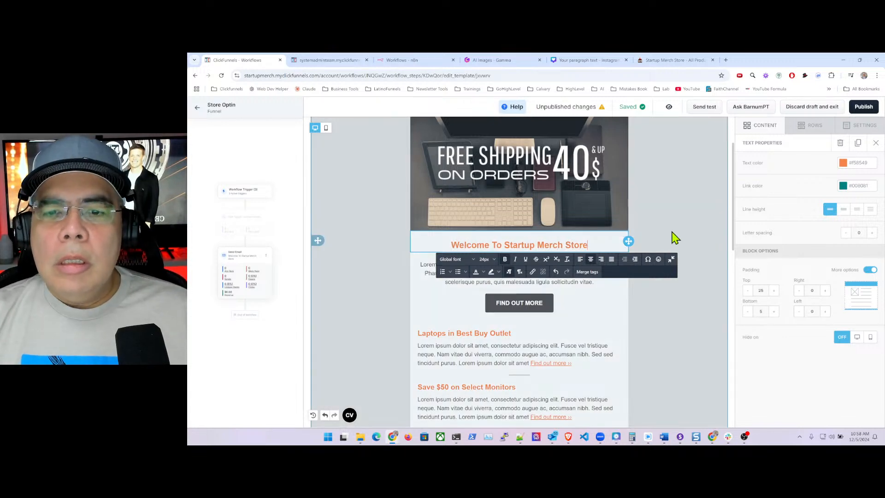
{"action": "left_click", "coordinate": [672, 238]}
- Move the welcome heading from below the hero image to just under the logo
{"action": "scroll", "coordinate": [656, 223], "scroll_direction": "up", "scroll_amount": 1}
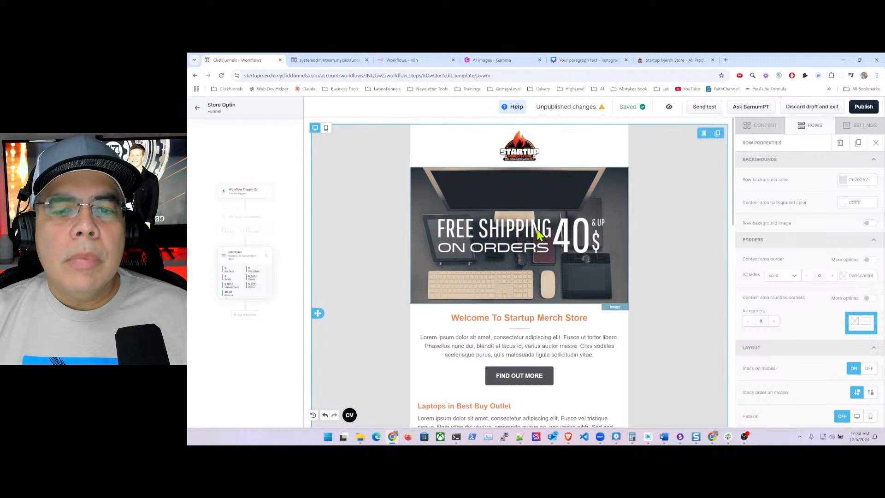
{"action": "left_click", "coordinate": [535, 232]}
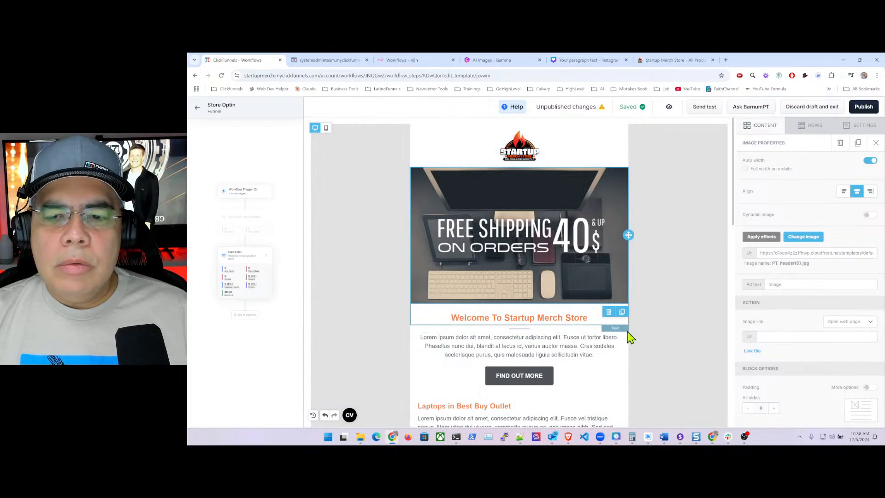
{"action": "left_click", "coordinate": [416, 317]}
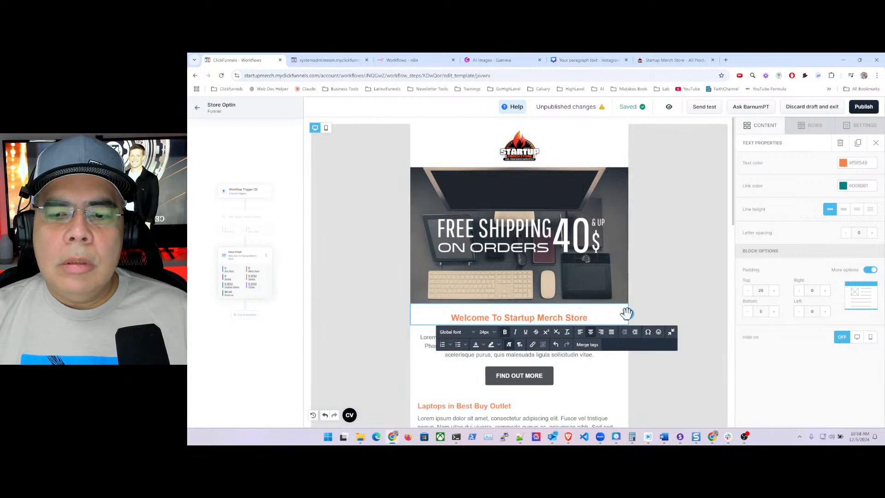
{"action": "left_click_drag", "start_coordinate": [629, 314], "coordinate": [618, 175]}
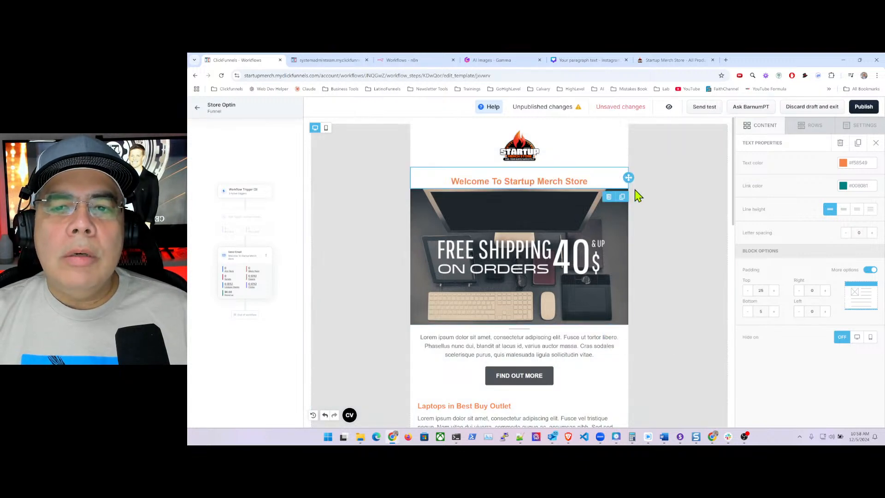
{"action": "left_click", "coordinate": [609, 159]}
{"action": "left_click", "coordinate": [652, 185]}
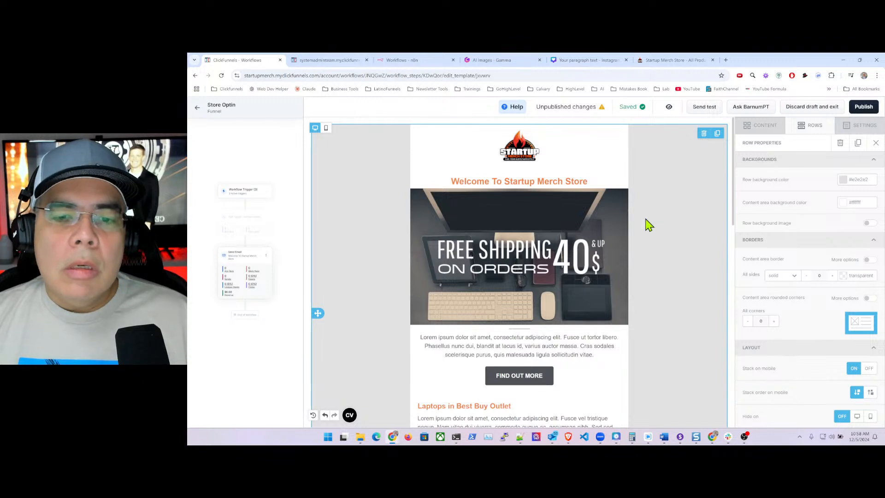
{"action": "left_click", "coordinate": [580, 236]}
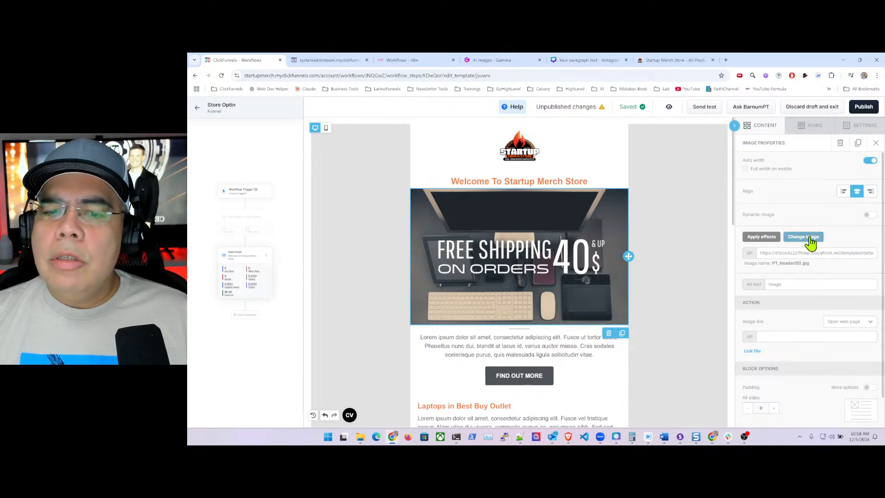
- Upload models1-v2.jpg to Store Images and insert it in place of the free-shipping banner
{"action": "left_click", "coordinate": [810, 238]}
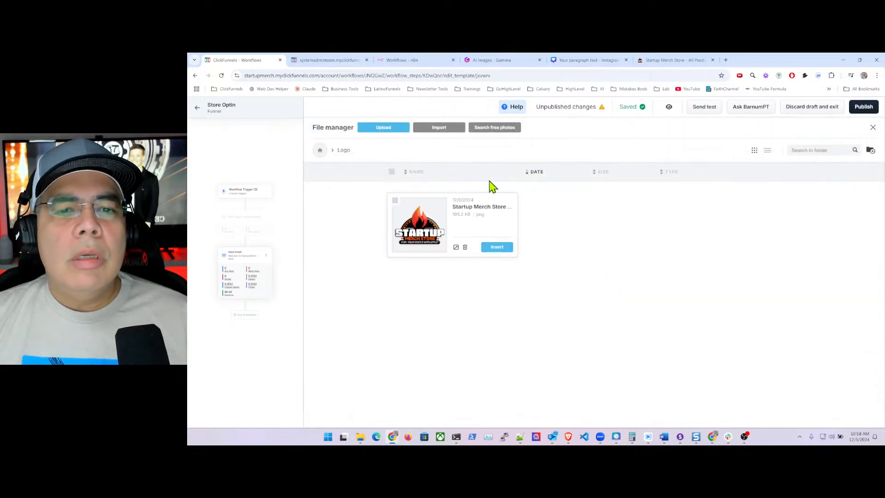
{"action": "left_click", "coordinate": [320, 151]}
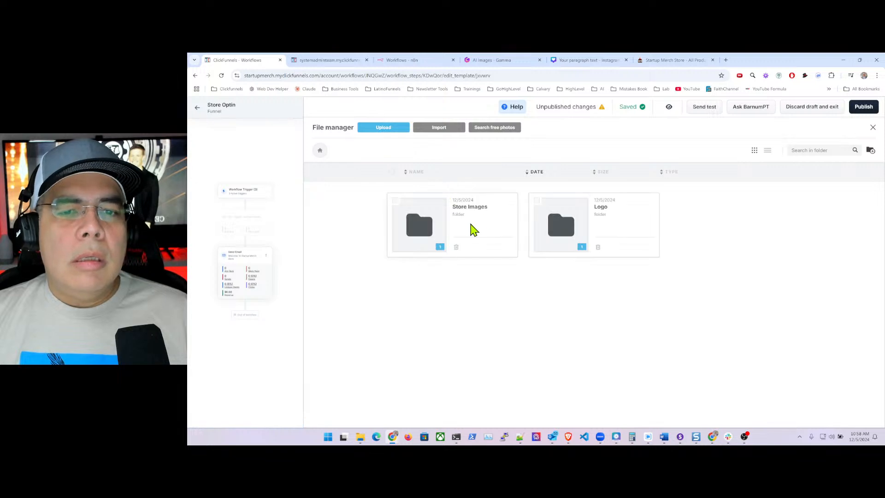
{"action": "double_click", "coordinate": [419, 223]}
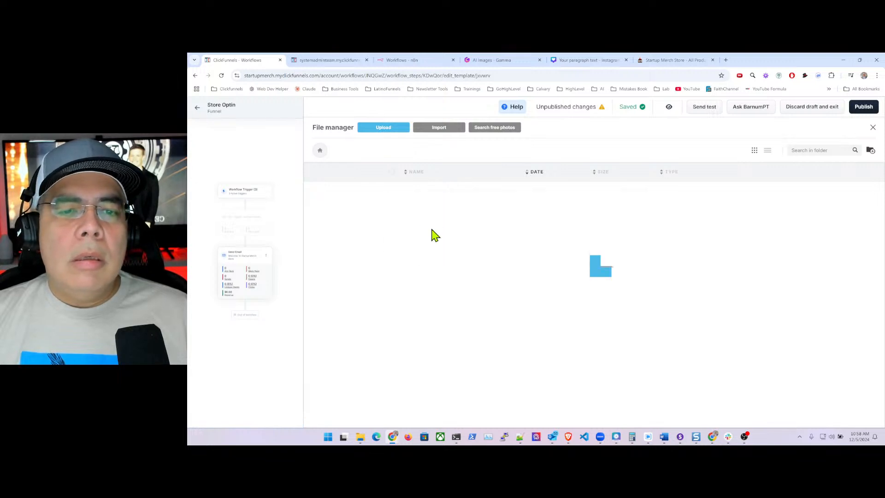
{"action": "left_click", "coordinate": [385, 129]}
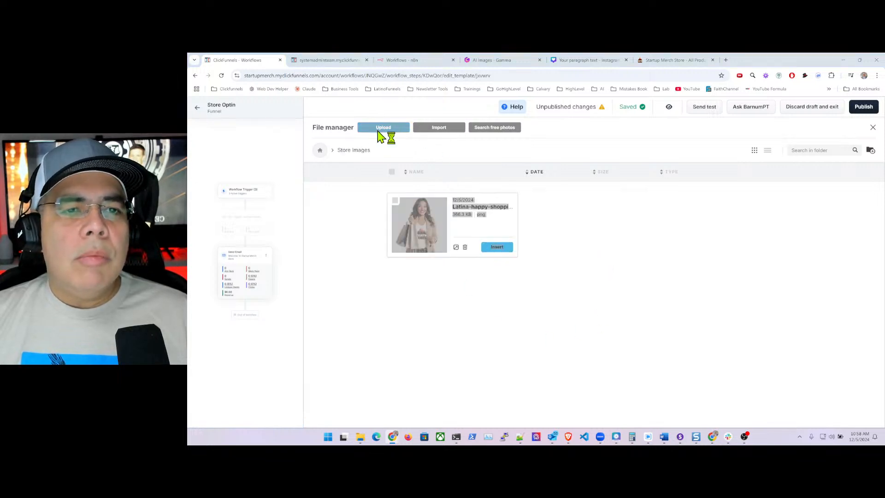
{"action": "left_click", "coordinate": [305, 138]}
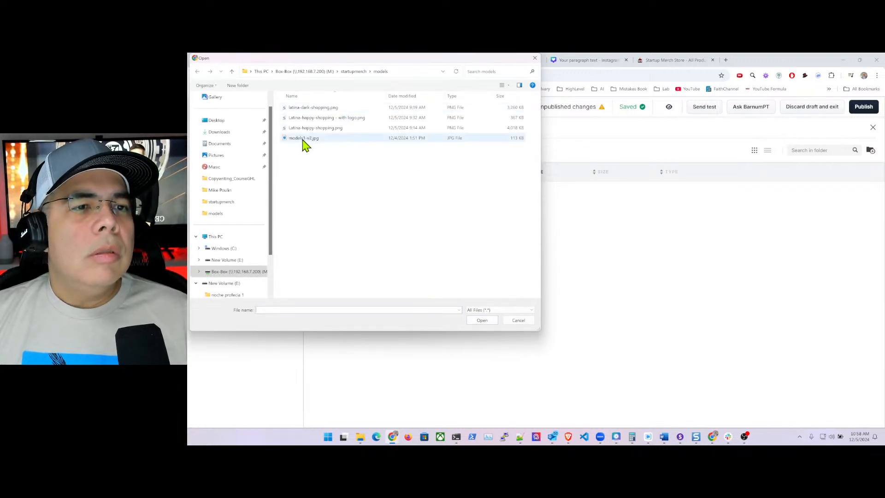
{"action": "left_click", "coordinate": [483, 320]}
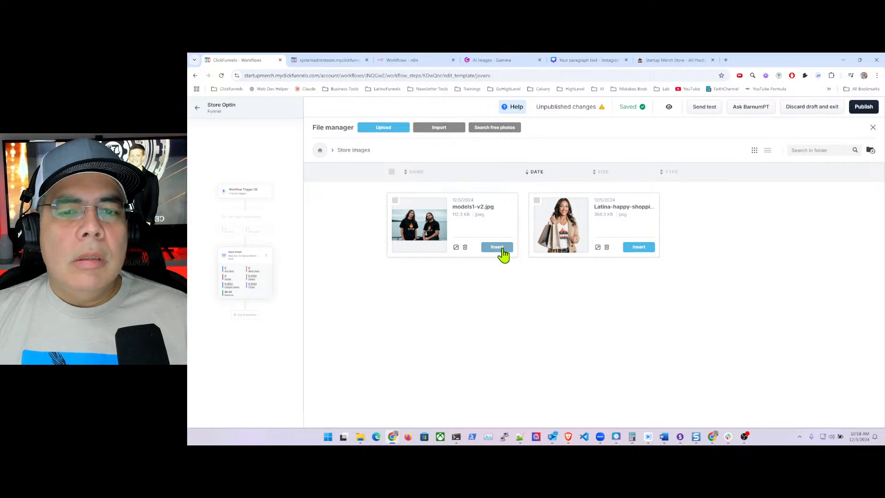
{"action": "left_click", "coordinate": [499, 248]}
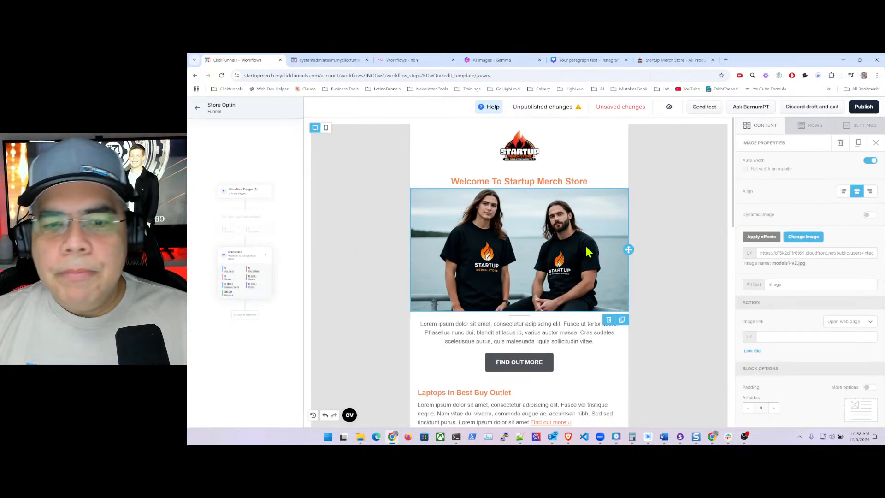
{"action": "left_click", "coordinate": [673, 253]}
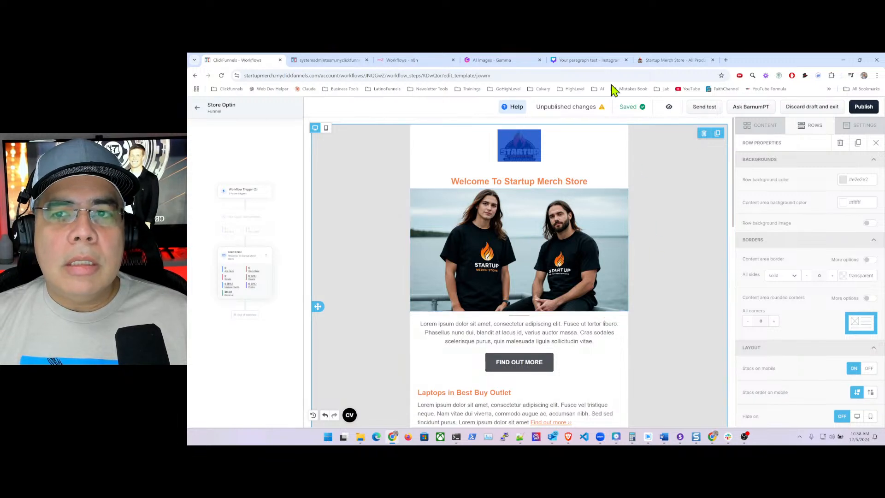
{"action": "left_click", "coordinate": [668, 65]}
{"action": "scroll", "coordinate": [446, 221], "scroll_direction": "up", "scroll_amount": 3}
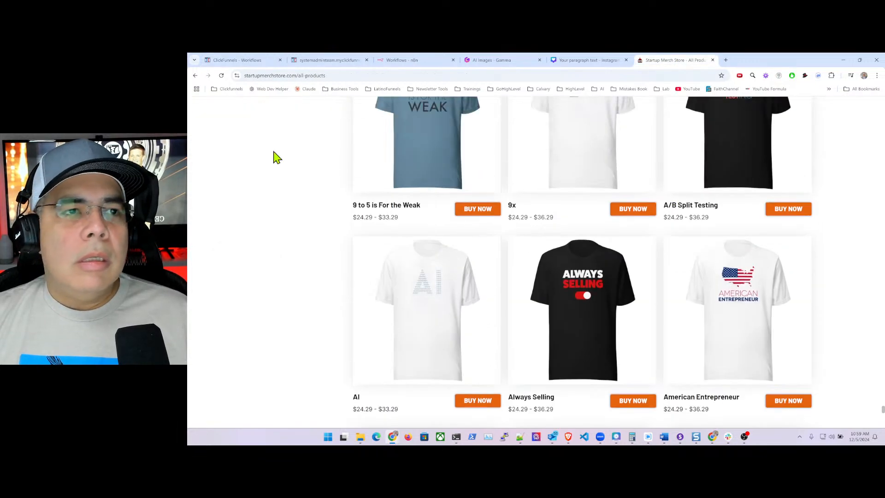
{"action": "left_click", "coordinate": [196, 76]}
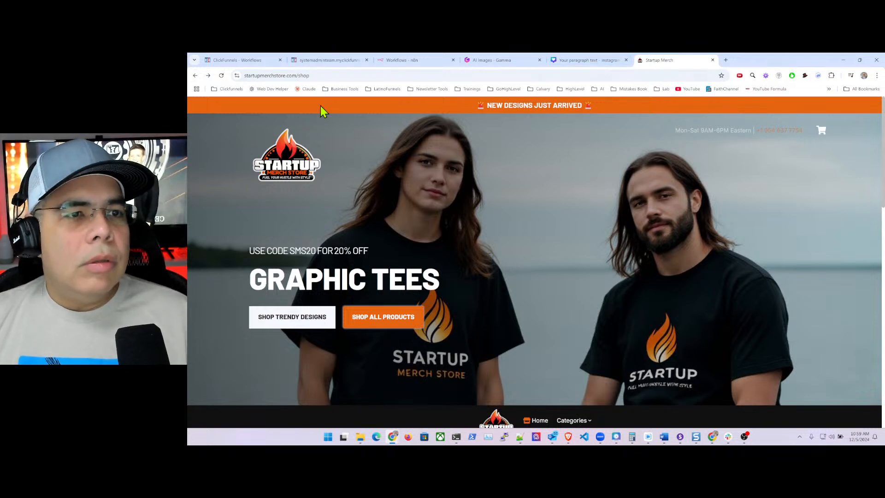
{"action": "left_click", "coordinate": [252, 63]}
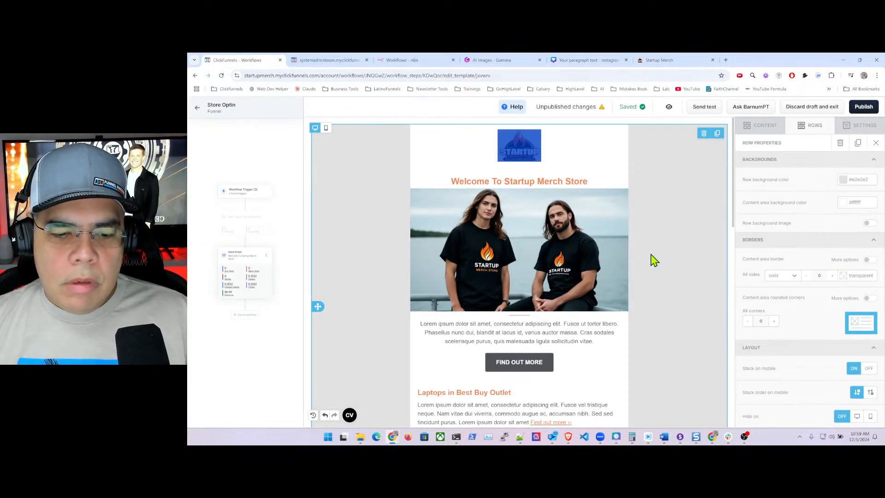
- Clear the lorem ipsum paragraph under the hero image and open a new browser tab
{"action": "scroll", "coordinate": [637, 326], "scroll_direction": "down", "scroll_amount": 1}
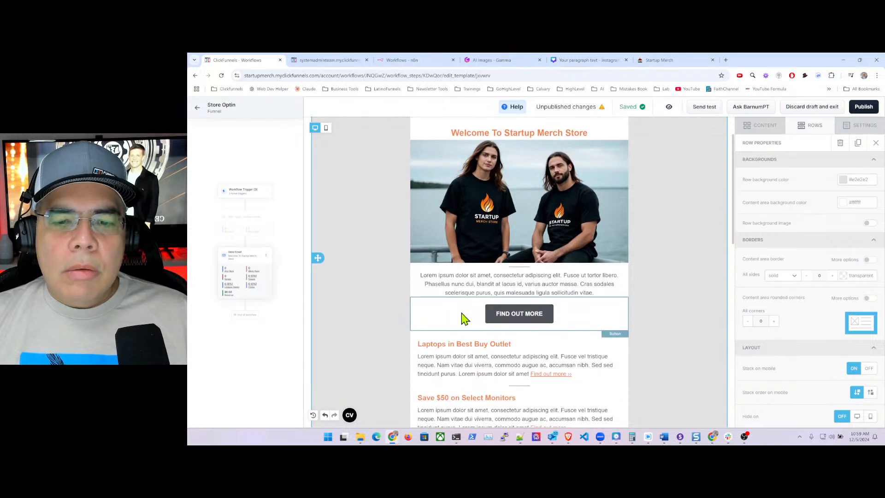
{"action": "left_click", "coordinate": [459, 282]}
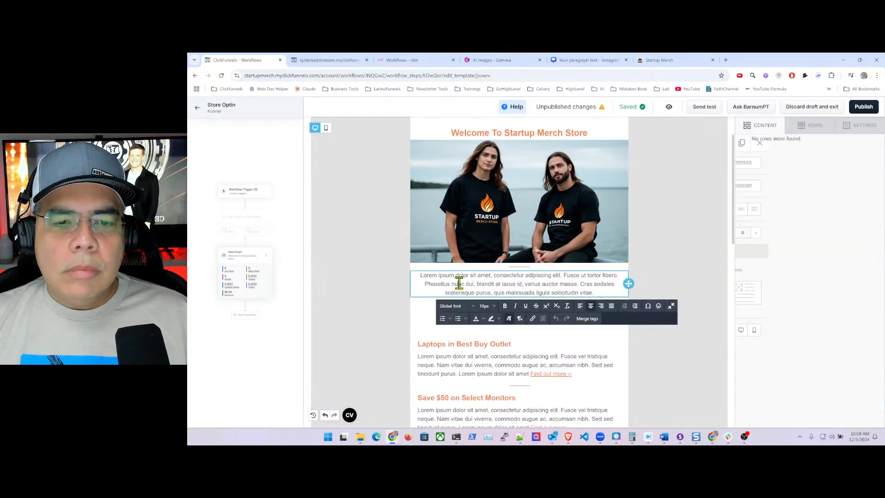
{"action": "triple_click", "coordinate": [459, 282]}
{"action": "key", "text": "BackSpace"}
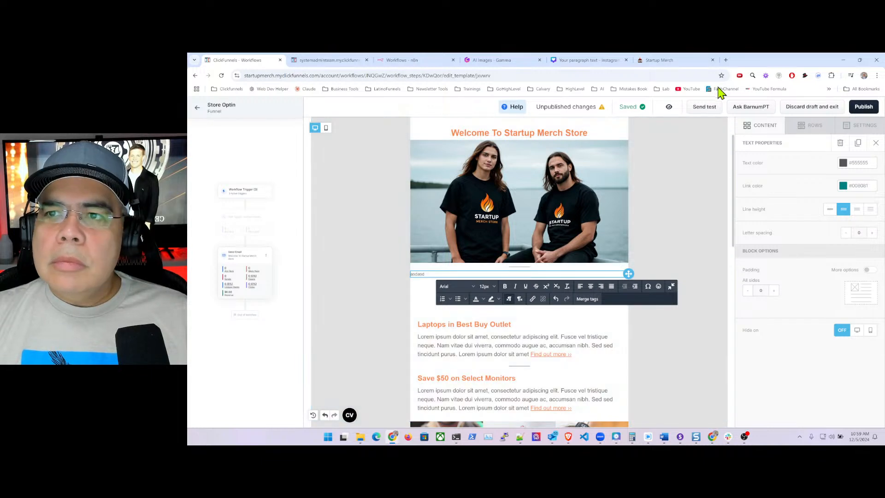
{"action": "left_click", "coordinate": [727, 60]}
- Load ChatGPT in the new tab and switch its model to o1-mini
{"action": "left_click", "coordinate": [543, 76]}
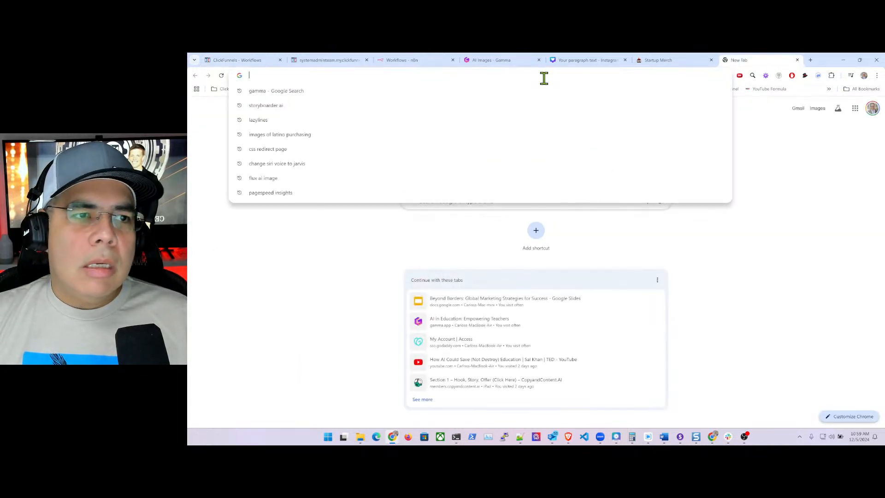
{"action": "type", "text": "chatgpt"}
{"action": "key", "text": "Return"}
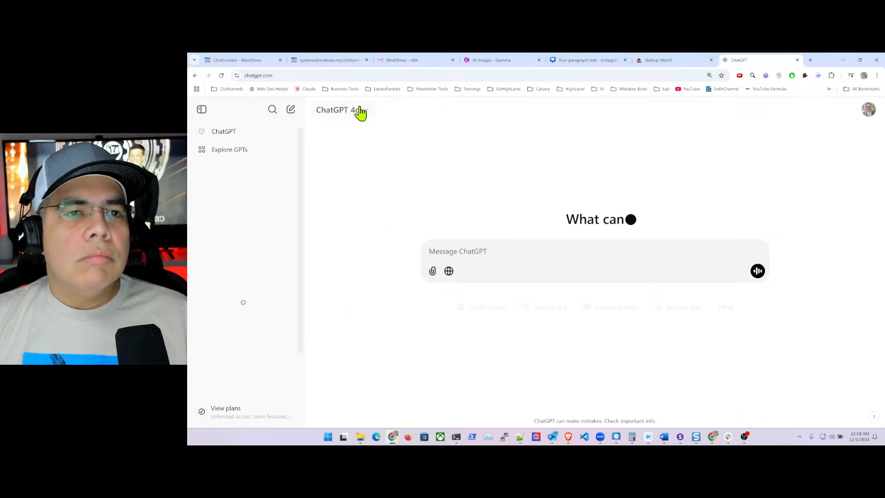
{"action": "left_click", "coordinate": [364, 112]}
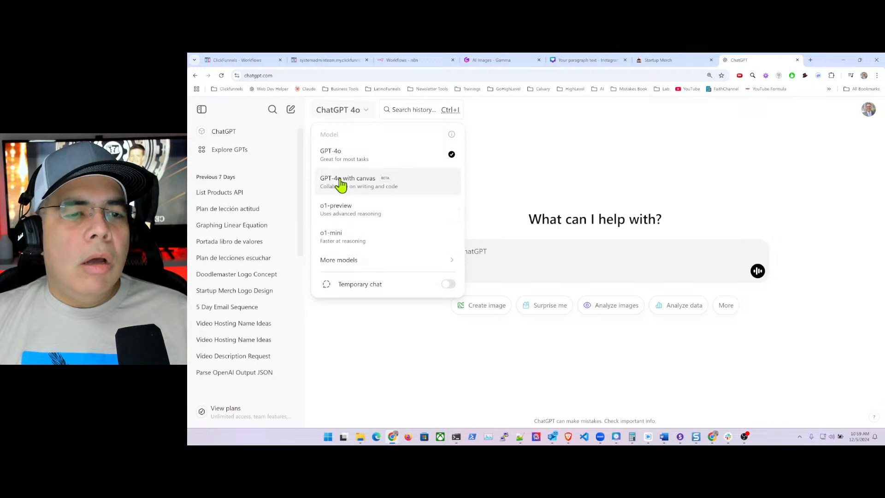
{"action": "left_click", "coordinate": [349, 242]}
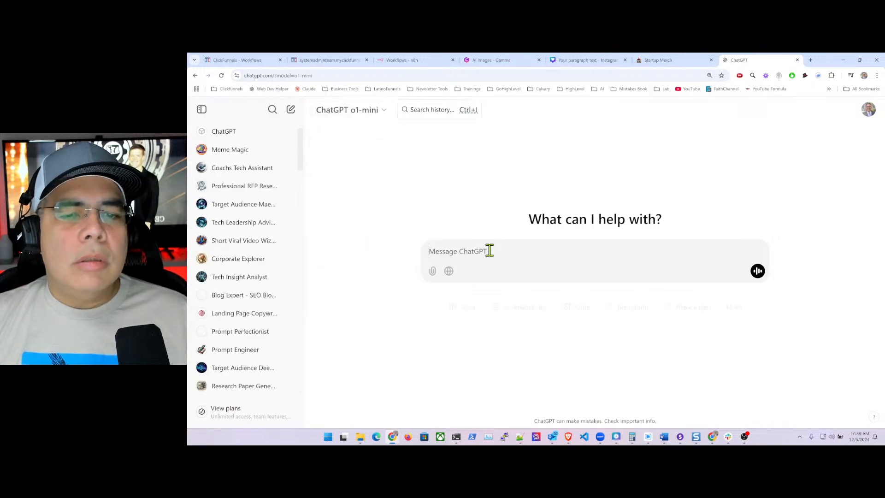
- Send o1-mini an expert-copywriter prompt for a Startup Merch Store first-purchase welcome email
{"action": "type", "text": "I need to"}
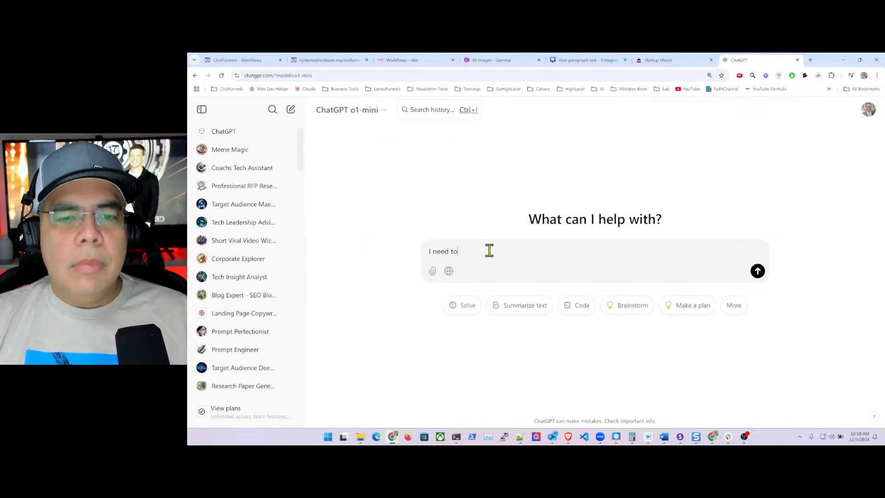
{"action": "type", "text": " cre"}
{"action": "key", "text": "BackSpace"}
{"action": "key", "text": "BackSpace"}
{"action": "key", "text": "BackSpace"}
{"action": "key", "text": "BackSpace"}
{"action": "key", "text": "BackSpace"}
{"action": "key", "text": "BackSpace"}
{"action": "key", "text": "BackSpace"}
{"action": "key", "text": "BackSpace"}
{"action": "key", "text": "BackSpace"}
{"action": "key", "text": "BackSpace"}
{"action": "key", "text": "BackSpace"}
{"action": "key", "text": "BackSpace"}
{"action": "key", "text": "BackSpace"}
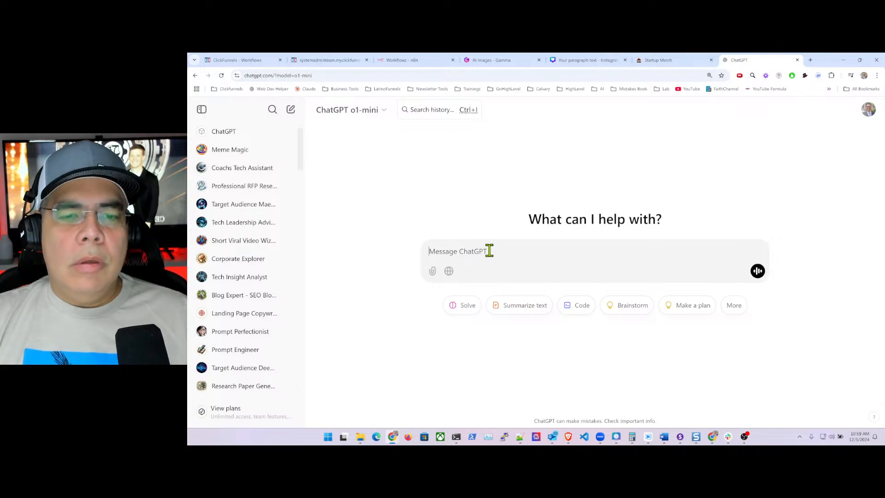
{"action": "type", "text": "You are an expert"}
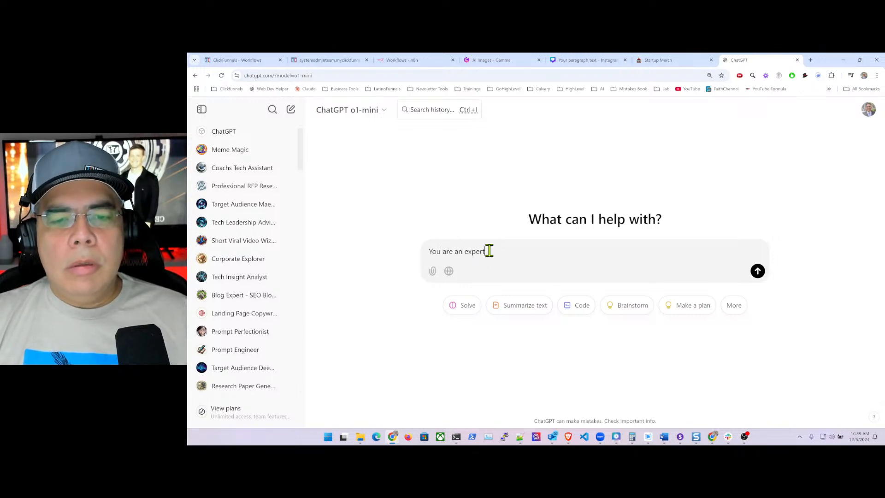
{"action": "type", "text": " copywriter and have s"}
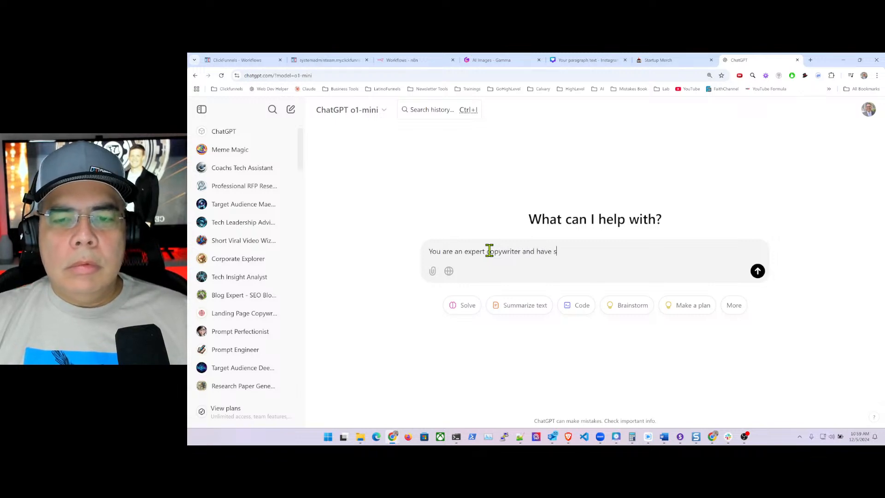
{"action": "type", "text": "uccessfully cr"}
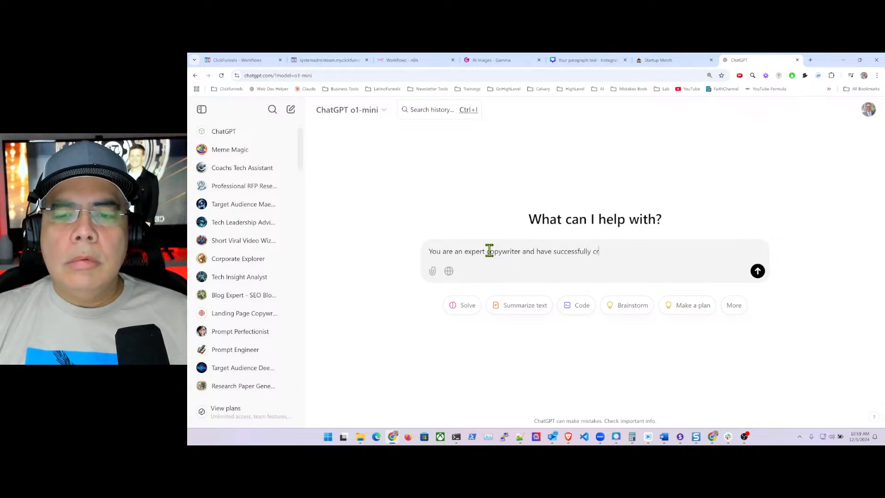
{"action": "type", "text": "after cam"}
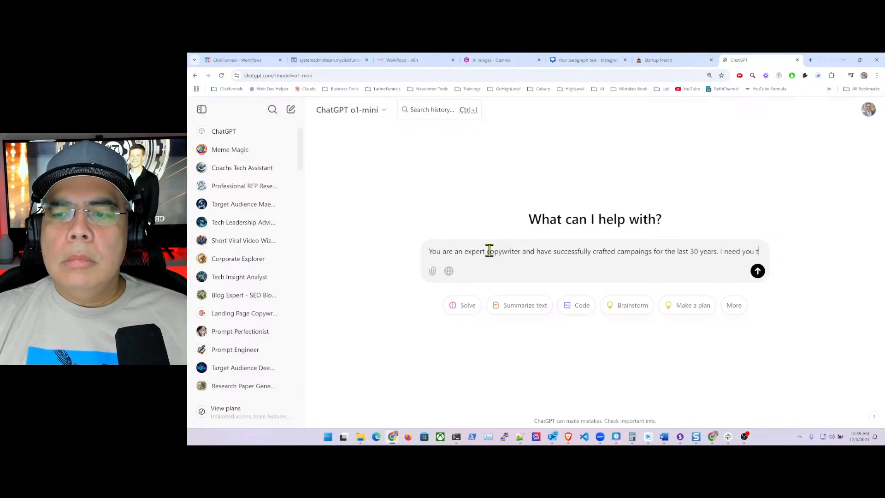
{"action": "type", "text": "o create an"}
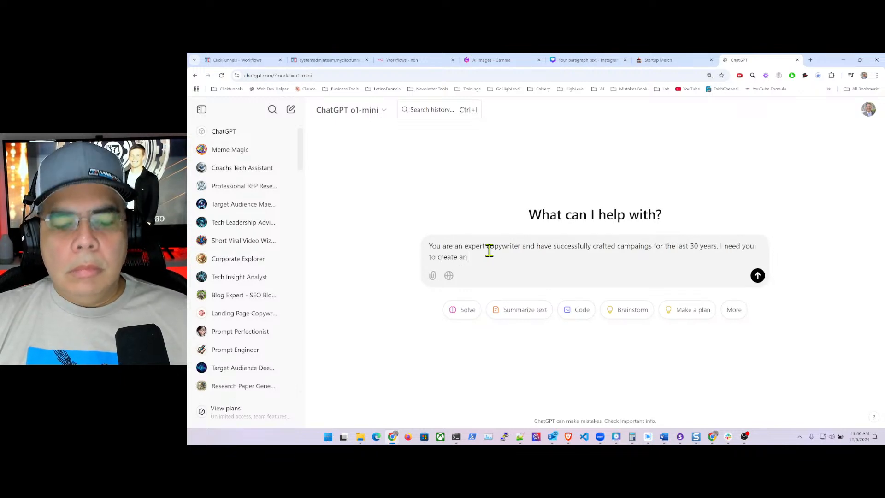
{"action": "type", "text": " 5 day e"}
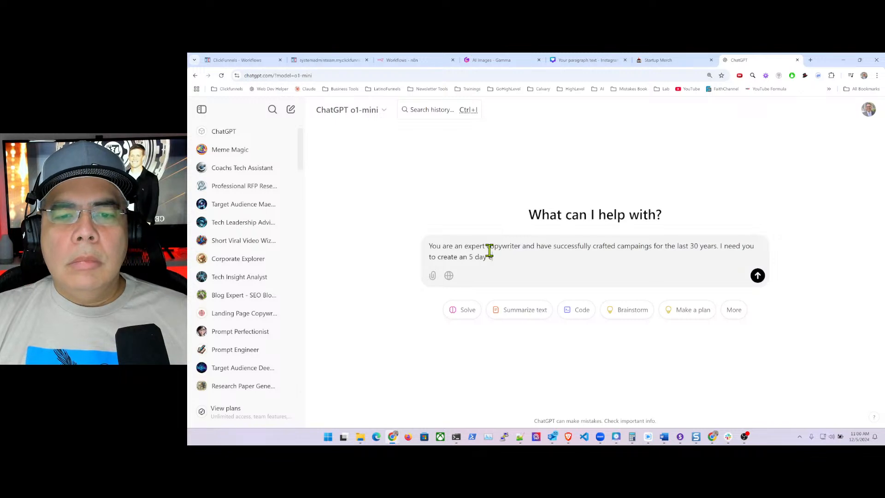
{"action": "type", "text": "mail"}
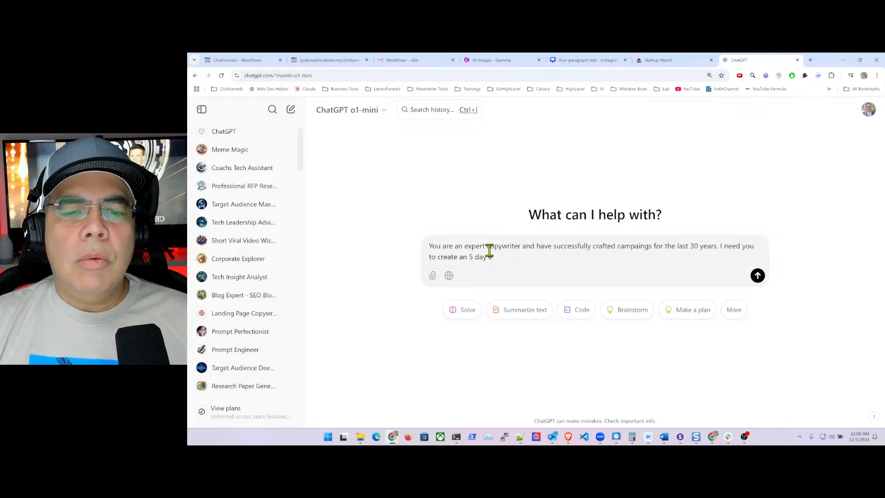
{"action": "key", "text": "BackSpace"}
{"action": "key", "text": "BackSpace"}
{"action": "key", "text": "BackSpace"}
{"action": "key", "text": "BackSpace"}
{"action": "key", "text": "BackSpace"}
{"action": "key", "text": "BackSpace"}
{"action": "key", "text": "BackSpace"}
{"action": "key", "text": "BackSpace"}
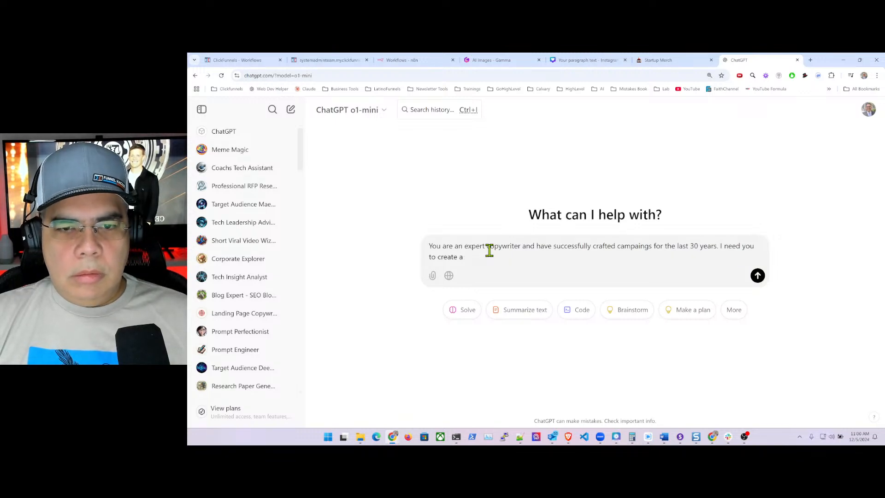
{"action": "type", "text": "welcome email to Startup Mer"}
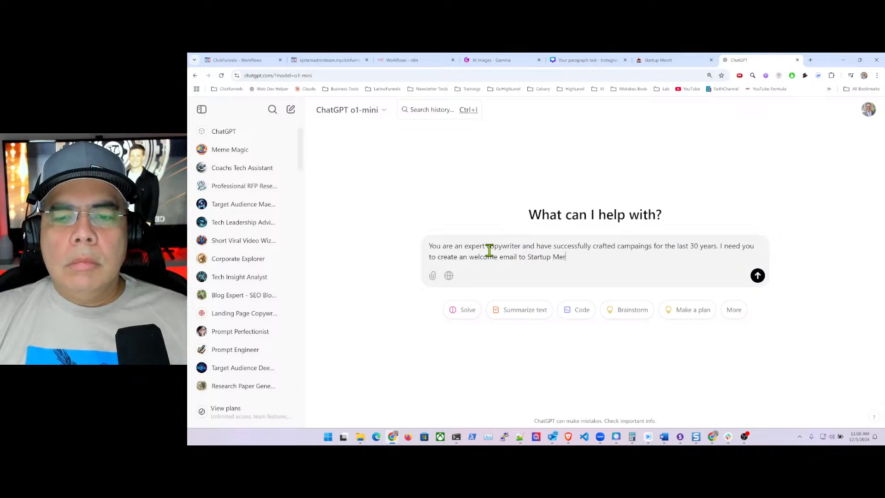
{"action": "type", "text": "ch Store. This is a new clothing"}
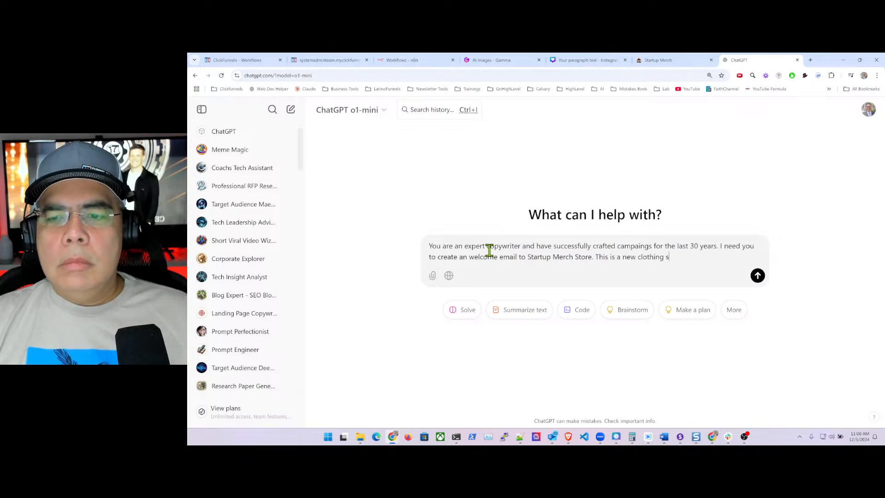
{"action": "type", "text": "store cateri"}
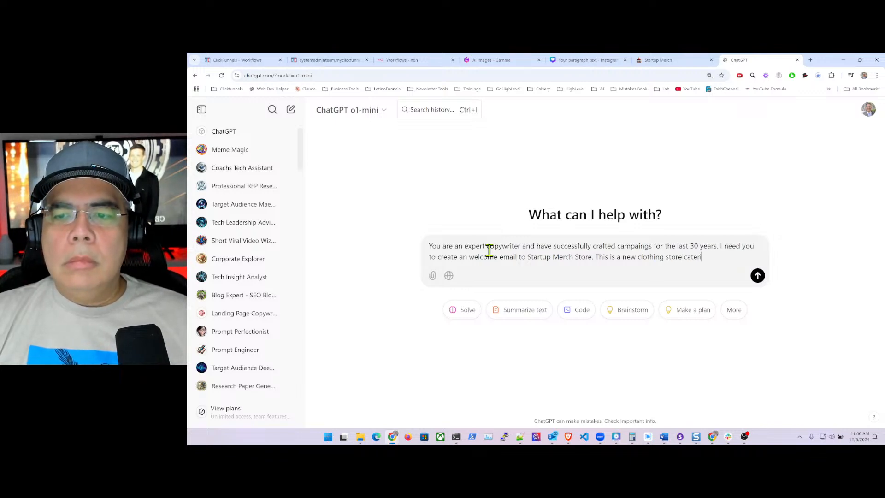
{"action": "type", "text": "ng the startup "}
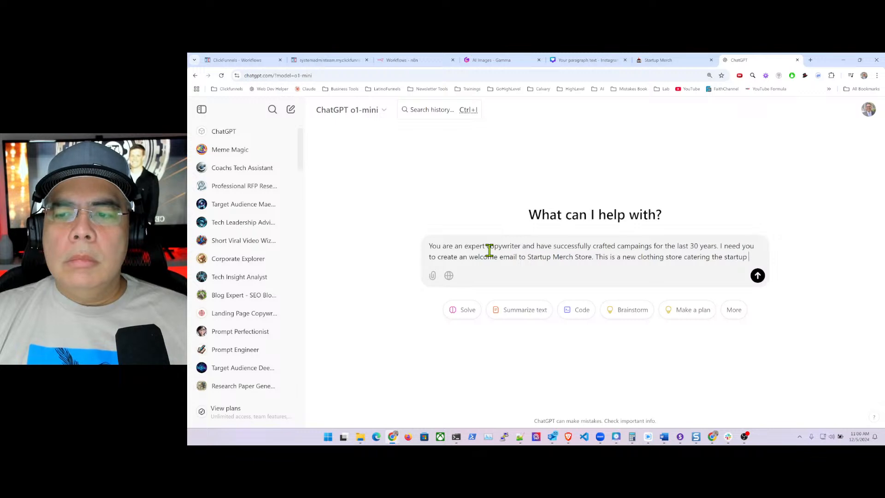
{"action": "type", "text": "and entrepreneur"}
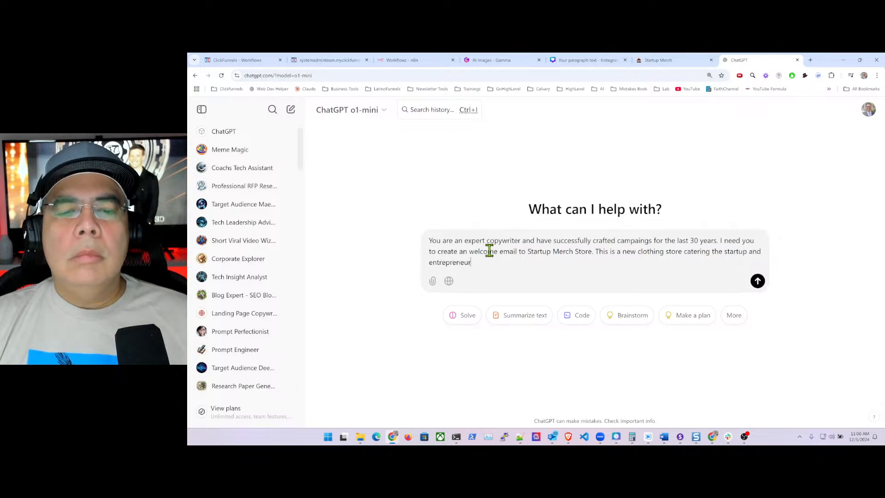
{"action": "type", "text": " market. "}
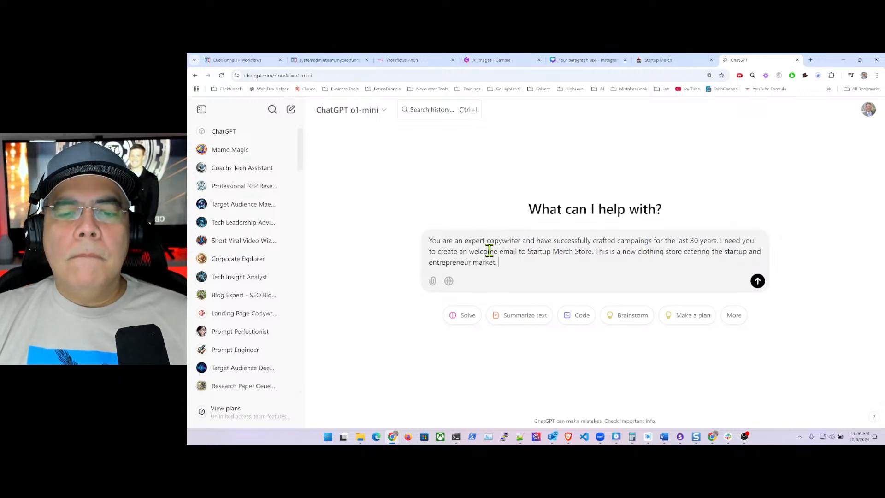
{"action": "type", "text": "The email will "}
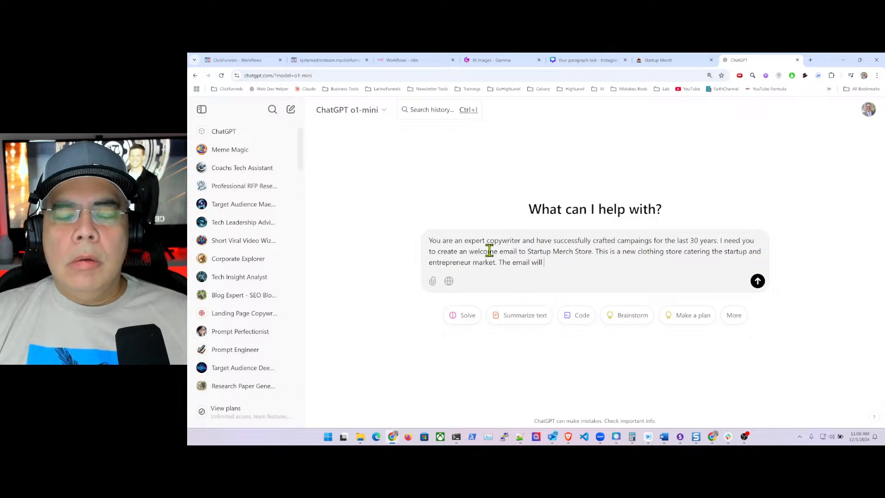
{"action": "type", "text": "be to"}
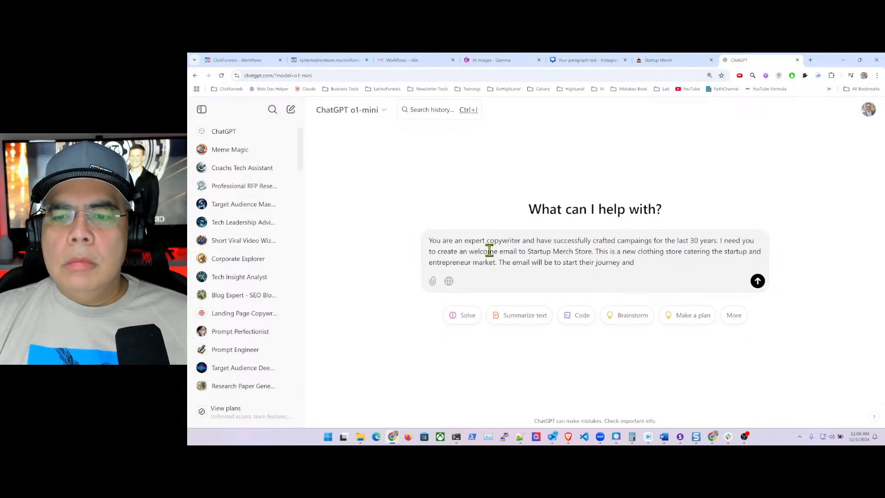
{"action": "type", "text": "start their journey and invite them to p"}
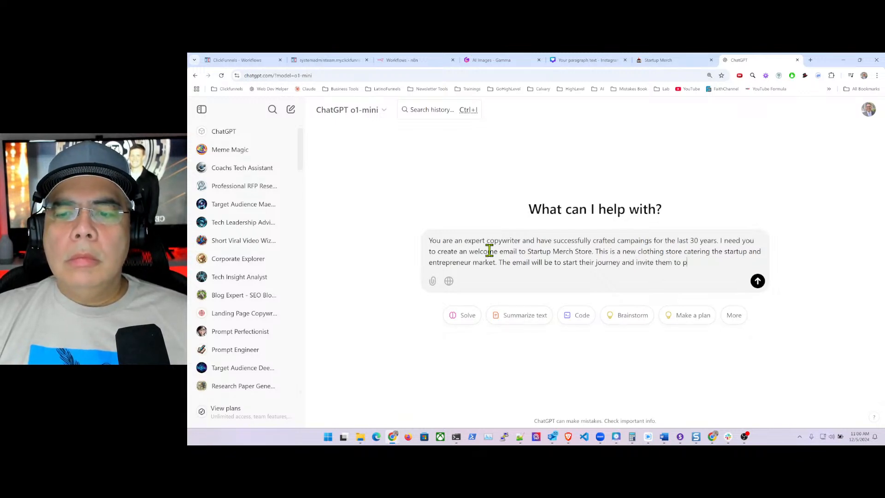
{"action": "type", "text": "urchase and "}
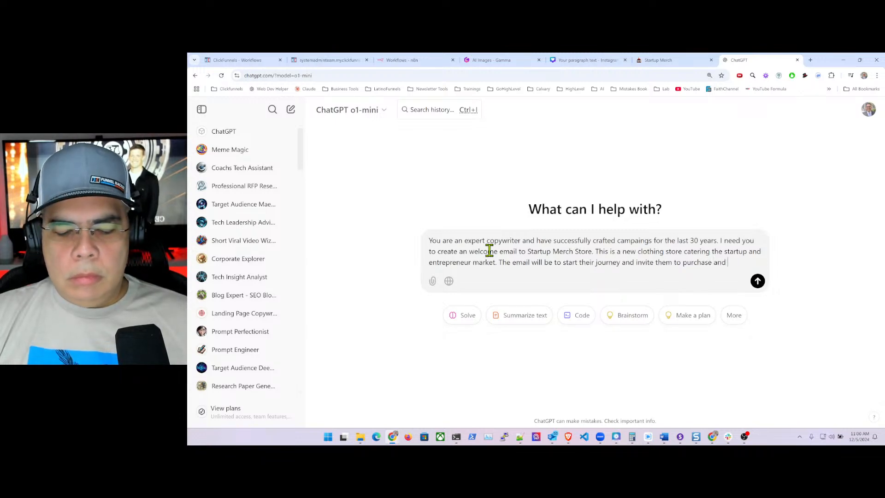
{"action": "type", "text": "get a"}
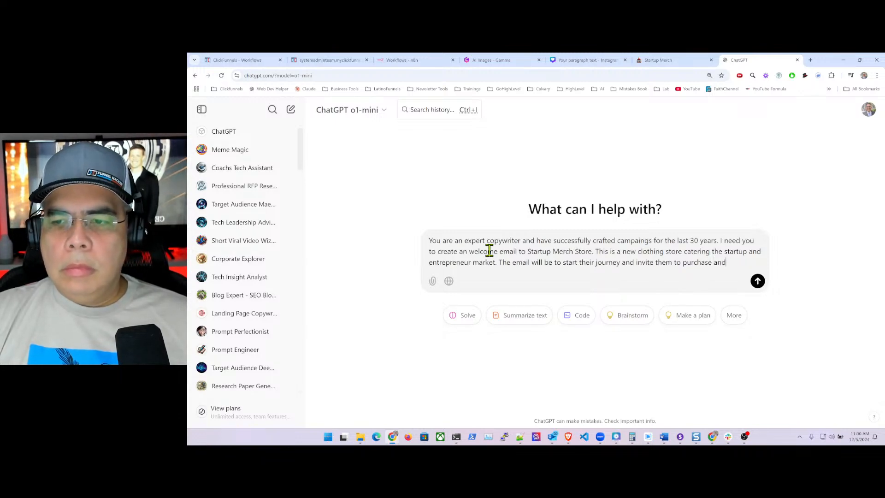
{"action": "type", "text": " their first"}
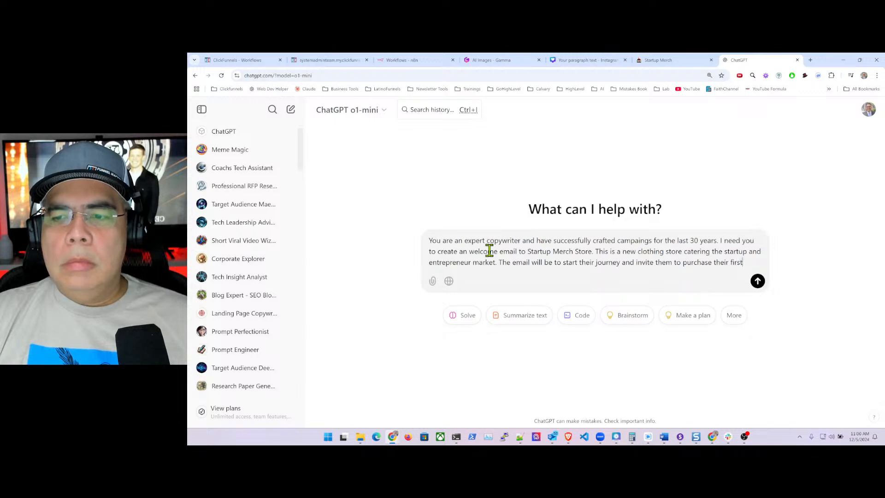
{"action": "type", "text": " product."}
{"action": "key", "text": "Return"}
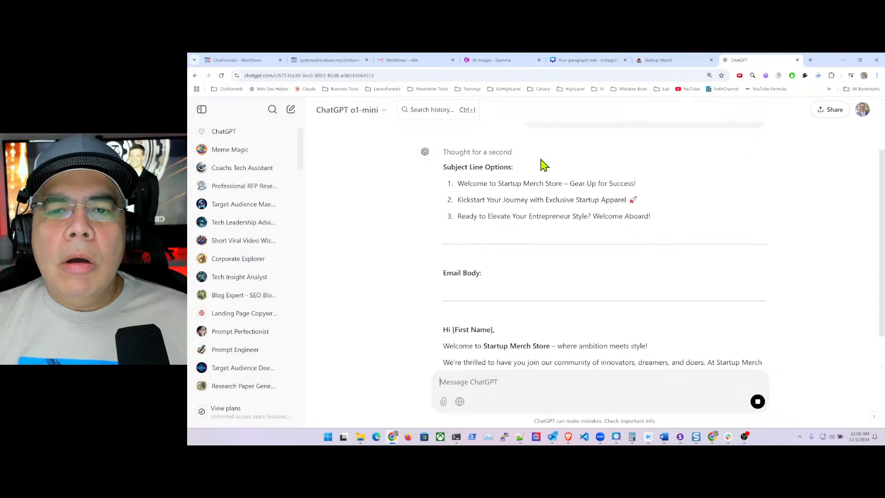
- Review the reply and select the email body from 'Hi [First Name]' through the P.S. line
{"action": "scroll", "coordinate": [547, 173], "scroll_direction": "up", "scroll_amount": 3}
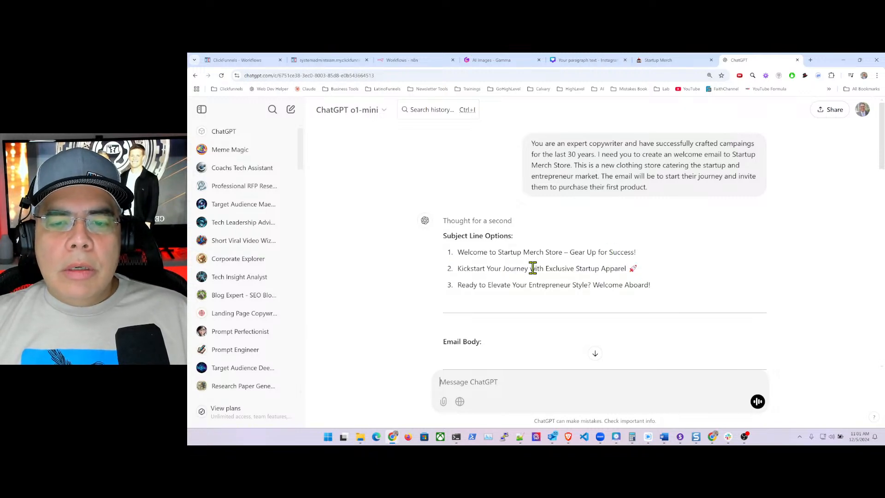
{"action": "scroll", "coordinate": [543, 271], "scroll_direction": "down", "scroll_amount": 6}
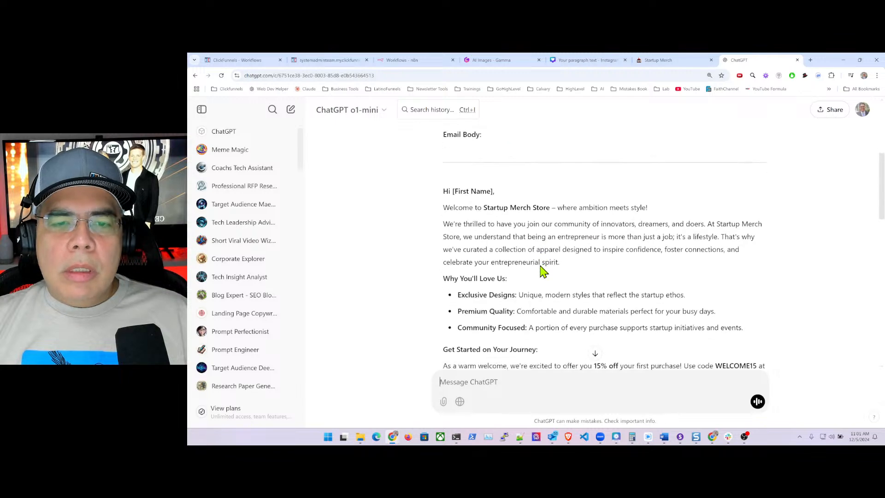
{"action": "scroll", "coordinate": [543, 271], "scroll_direction": "down", "scroll_amount": 3}
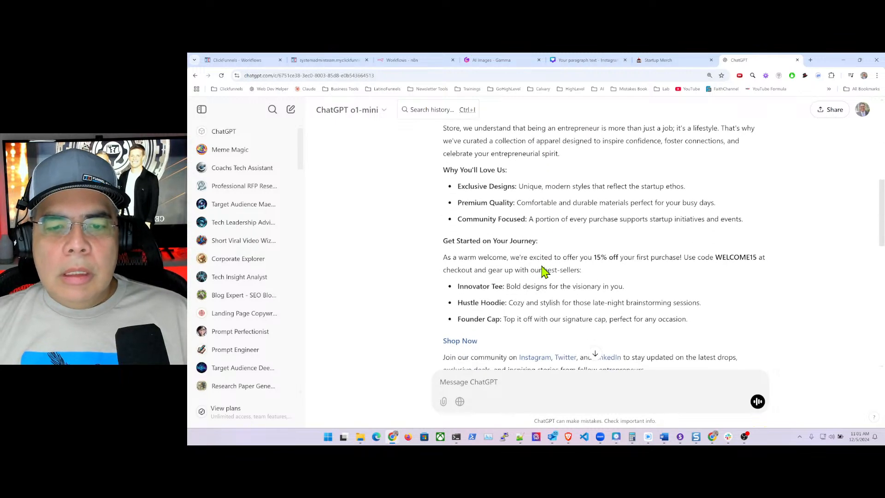
{"action": "scroll", "coordinate": [543, 271], "scroll_direction": "down", "scroll_amount": 2}
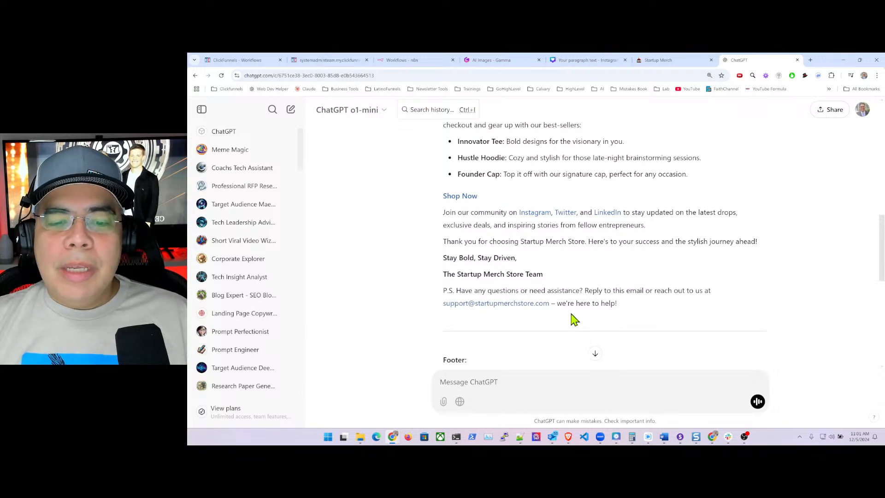
{"action": "scroll", "coordinate": [559, 301], "scroll_direction": "down", "scroll_amount": 4}
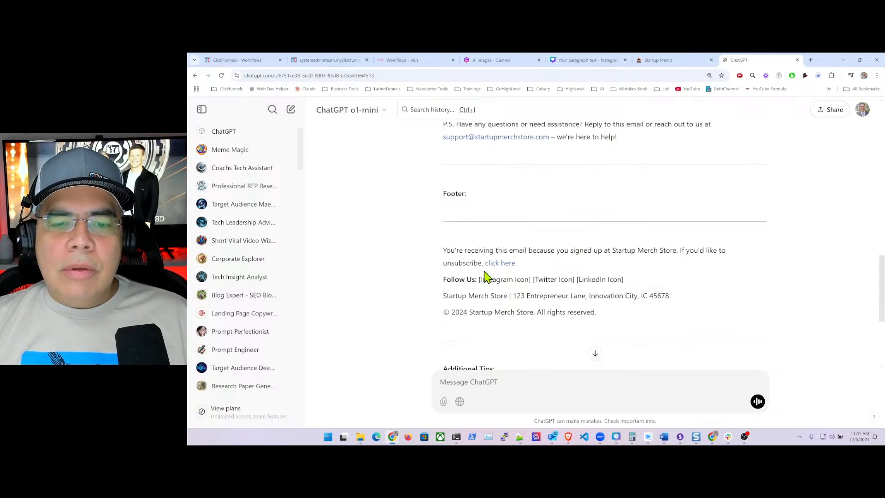
{"action": "scroll", "coordinate": [484, 271], "scroll_direction": "up", "scroll_amount": 10}
{"action": "scroll", "coordinate": [486, 269], "scroll_direction": "up", "scroll_amount": 2}
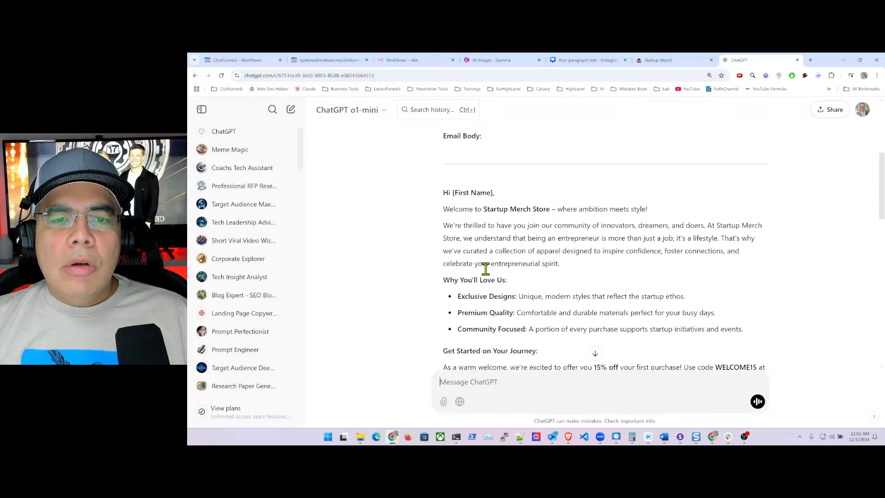
{"action": "left_click_drag", "start_coordinate": [443, 204], "coordinate": [633, 331]}
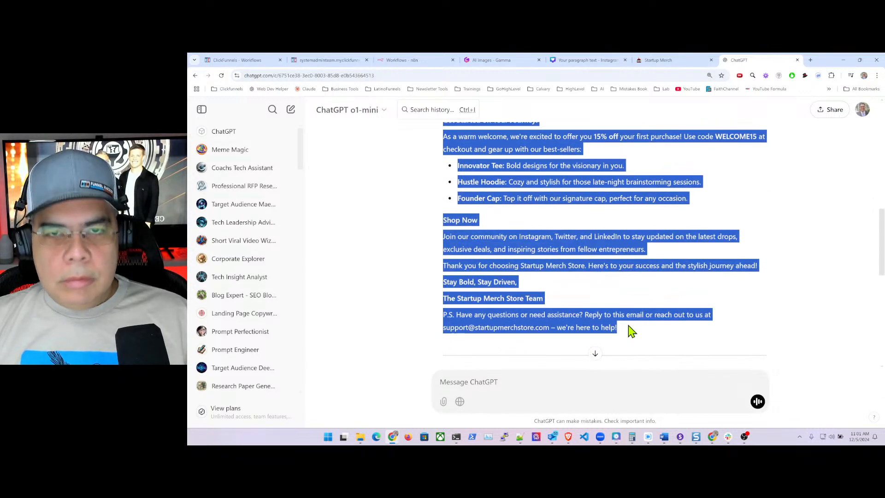
{"action": "left_click", "coordinate": [239, 65]}
- Add a paragraph block above the Laptops section and paste the welcome copy into it
{"action": "scroll", "coordinate": [565, 327], "scroll_direction": "down", "scroll_amount": 2}
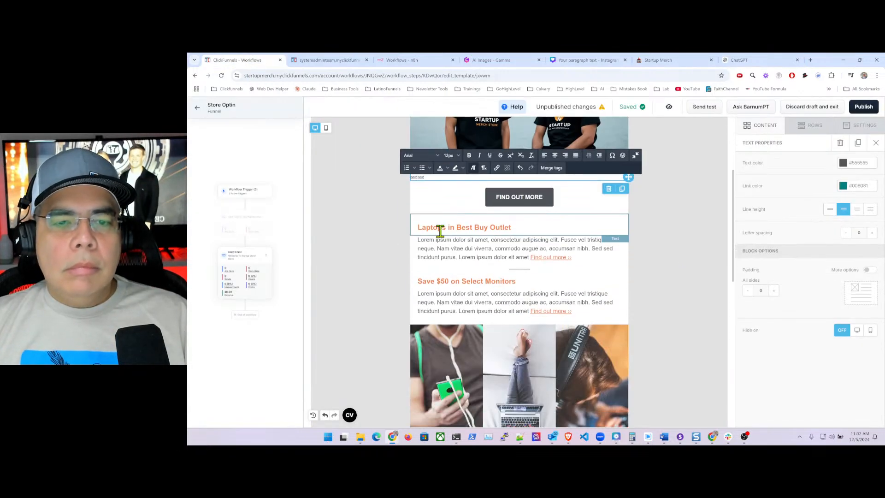
{"action": "left_click", "coordinate": [527, 240]}
{"action": "left_click", "coordinate": [707, 199]}
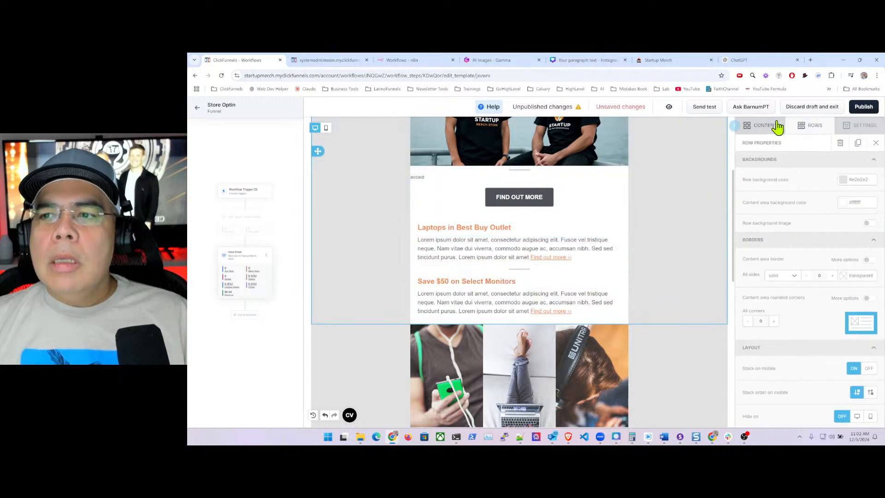
{"action": "left_click", "coordinate": [767, 125]}
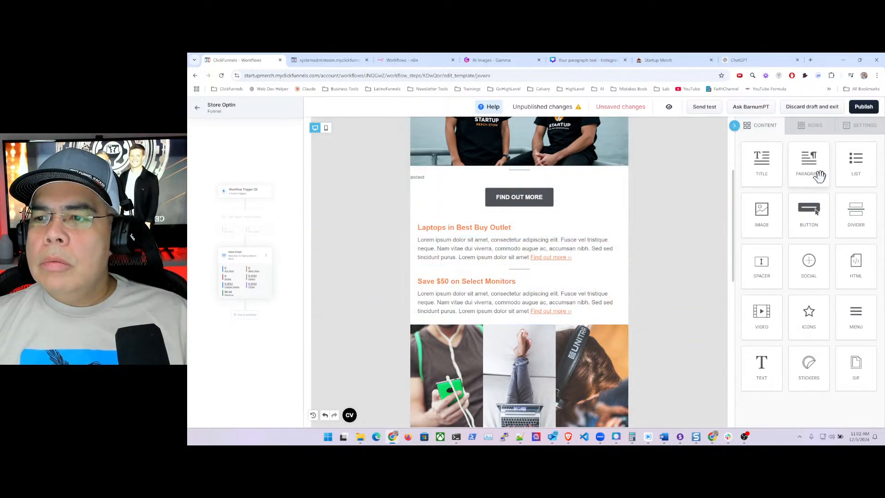
{"action": "left_click_drag", "start_coordinate": [820, 176], "coordinate": [493, 222]}
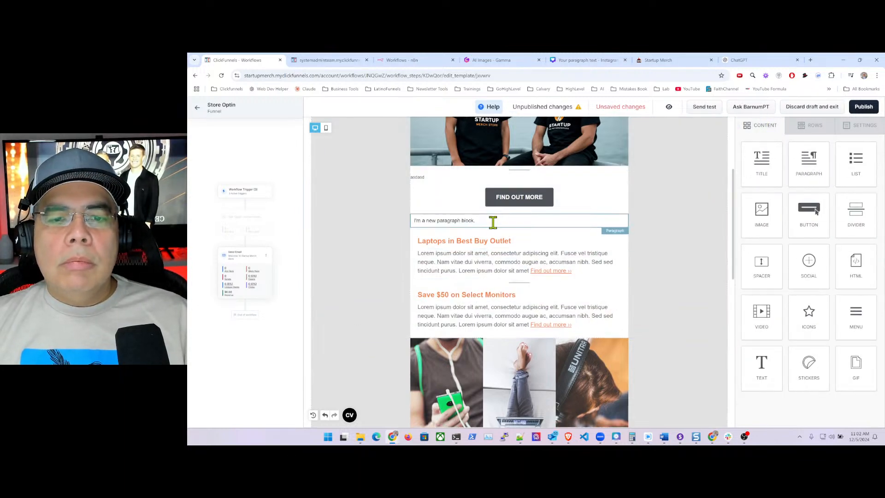
{"action": "left_click", "coordinate": [492, 222]}
{"action": "triple_click", "coordinate": [480, 223]}
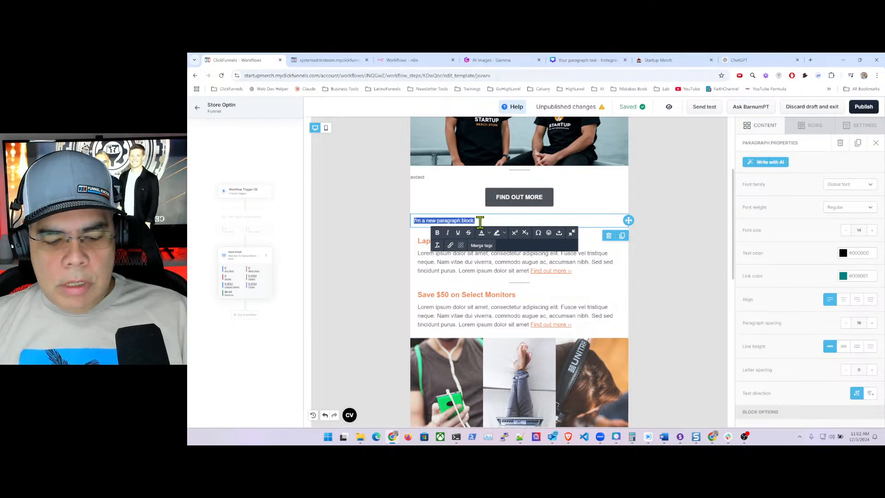
{"action": "key", "text": "ctrl+v"}
- Select the pasted welcome paragraph and move it up beneath the hero image
{"action": "scroll", "coordinate": [482, 226], "scroll_direction": "up", "scroll_amount": 1}
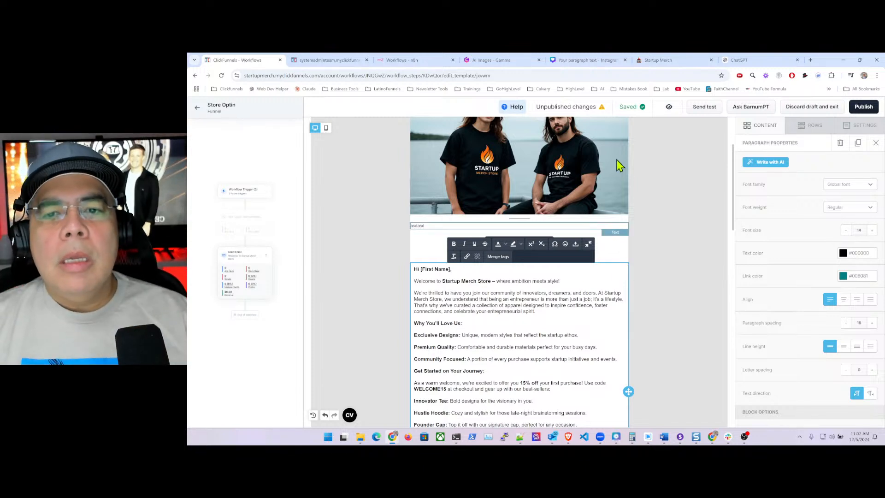
{"action": "scroll", "coordinate": [616, 175], "scroll_direction": "up", "scroll_amount": 2}
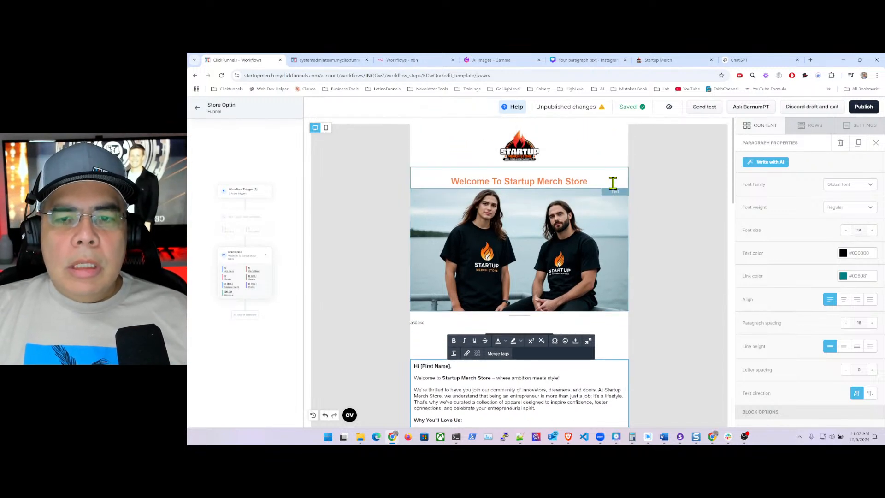
{"action": "scroll", "coordinate": [613, 184], "scroll_direction": "down", "scroll_amount": 2}
{"action": "scroll", "coordinate": [611, 175], "scroll_direction": "up", "scroll_amount": 1}
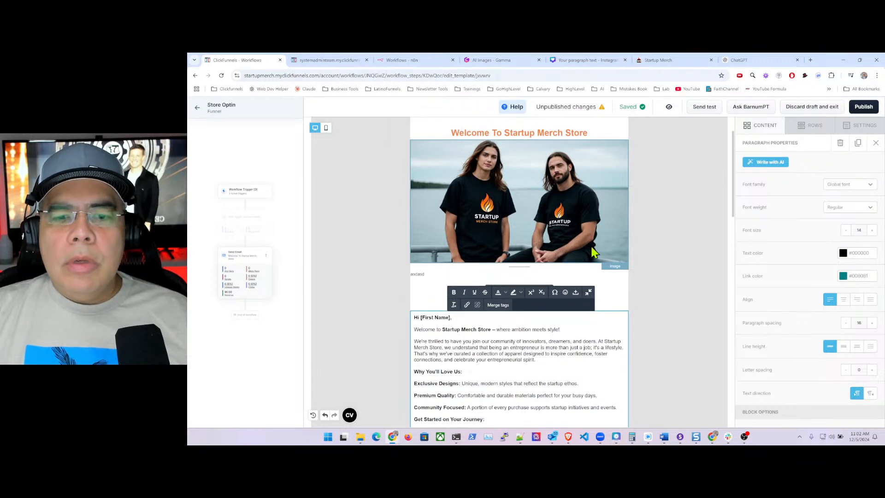
{"action": "left_click", "coordinate": [610, 276]}
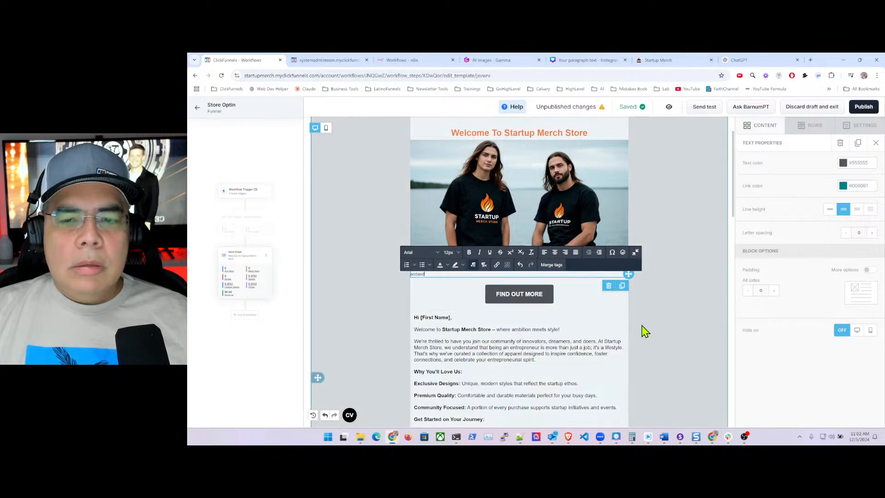
{"action": "left_click", "coordinate": [605, 333]}
{"action": "scroll", "coordinate": [609, 334], "scroll_direction": "down", "scroll_amount": 2}
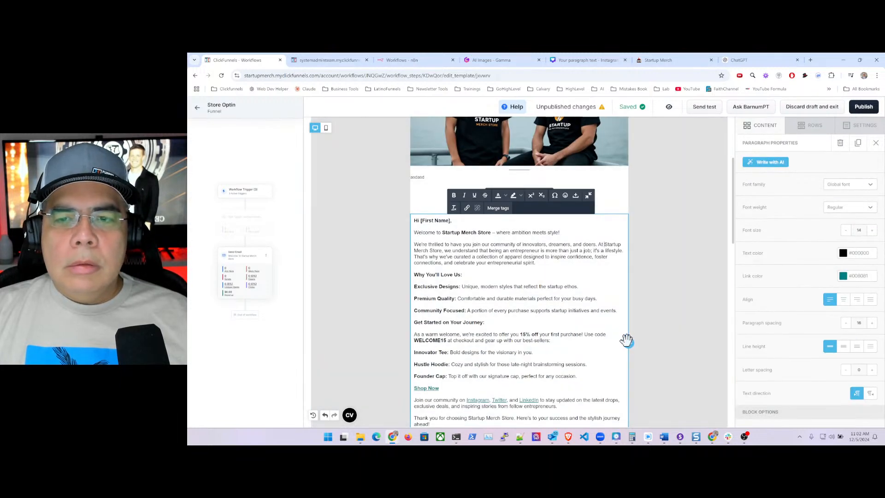
{"action": "left_click_drag", "start_coordinate": [628, 341], "coordinate": [627, 176]}
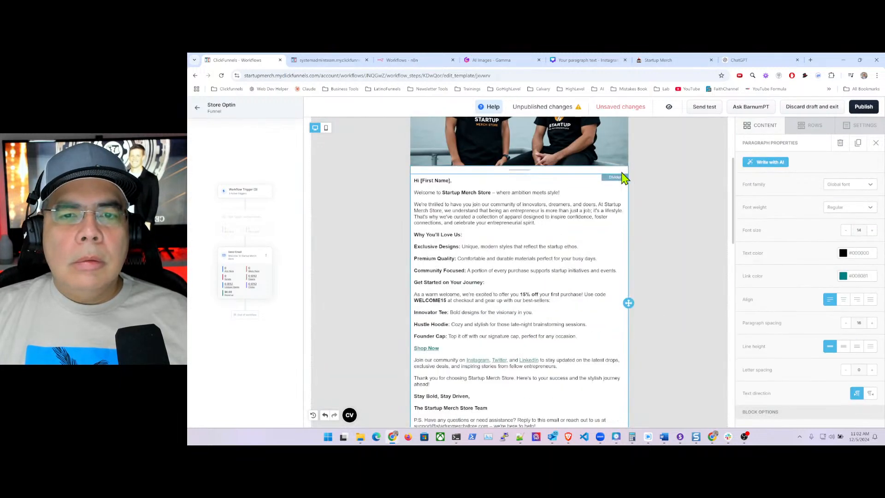
- Delete [First Name] from the greeting and replace code WELCOME15 with SMS20 for 20% off
{"action": "left_click", "coordinate": [421, 180]}
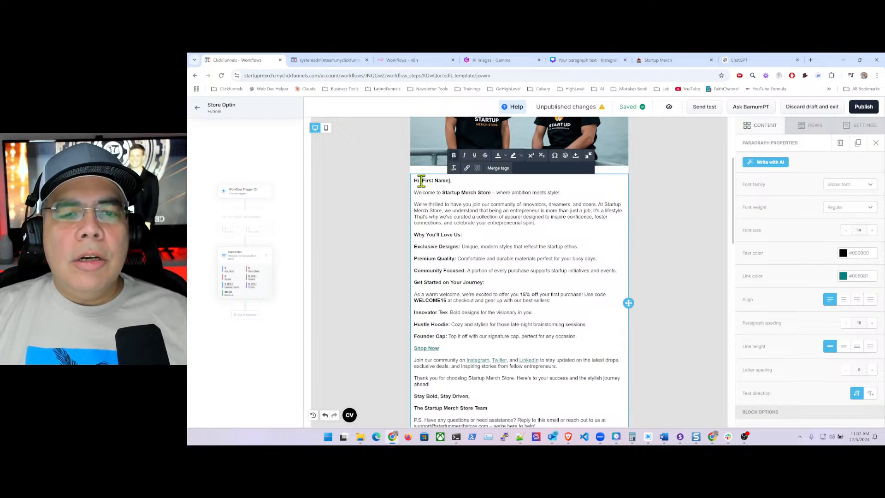
{"action": "left_click_drag", "start_coordinate": [421, 180], "coordinate": [440, 181]}
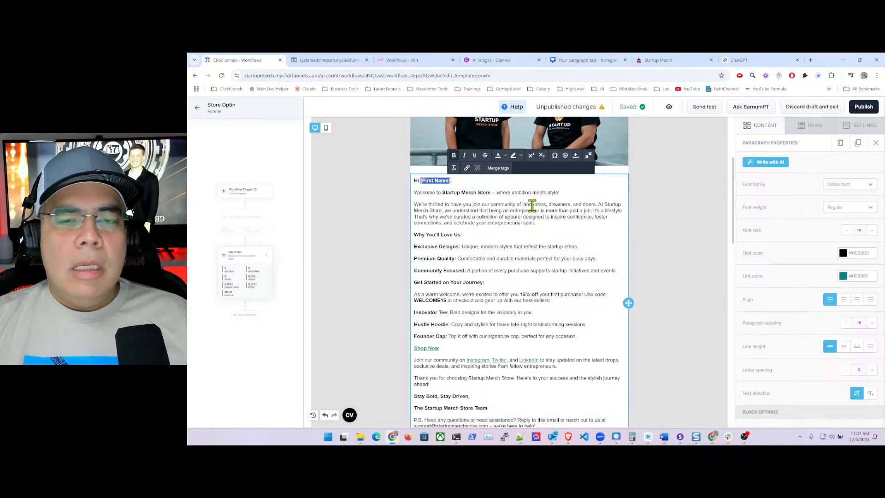
{"action": "key", "text": "BackSpace"}
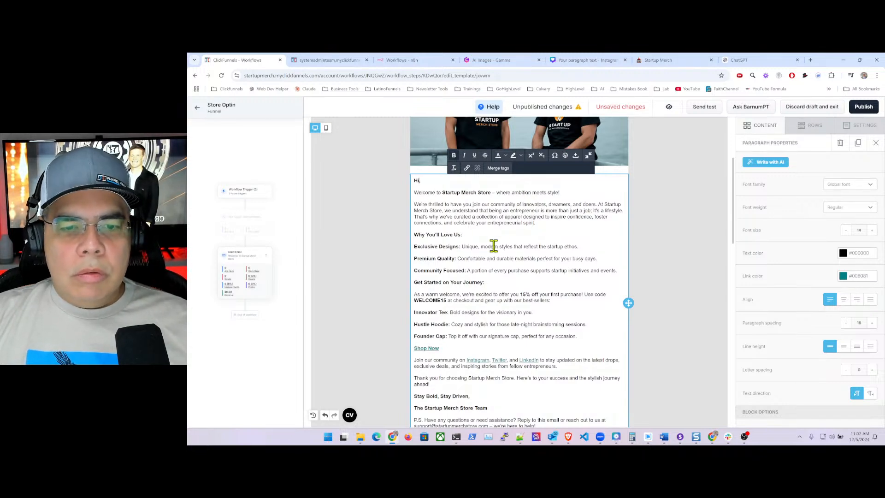
{"action": "scroll", "coordinate": [493, 246], "scroll_direction": "down", "scroll_amount": 2}
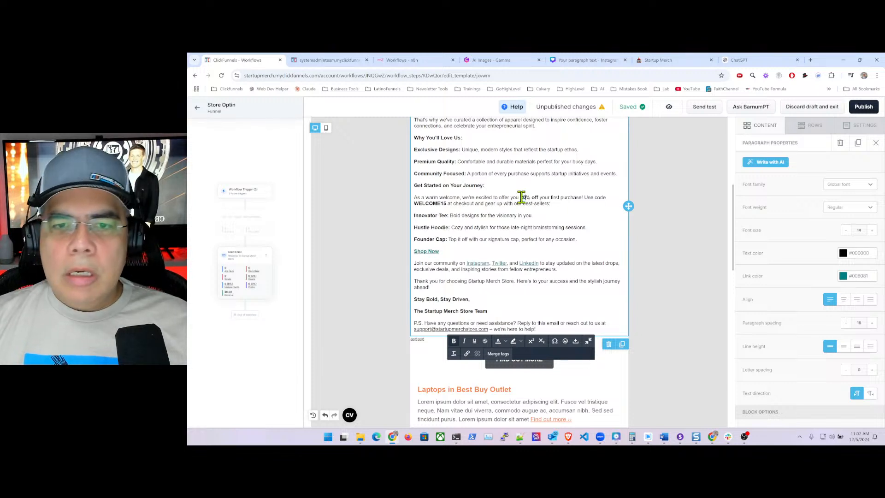
{"action": "left_click_drag", "start_coordinate": [446, 203], "coordinate": [414, 204]}
{"action": "type", "text": "SMS"}
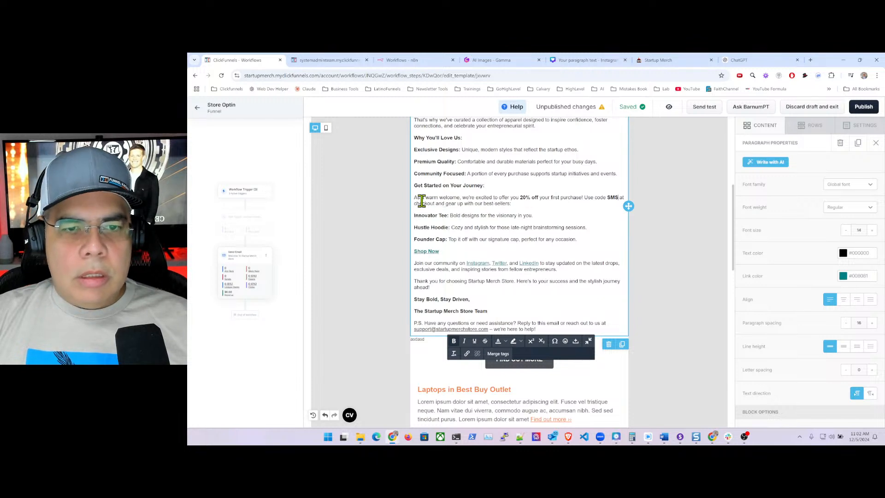
{"action": "type", "text": "20"}
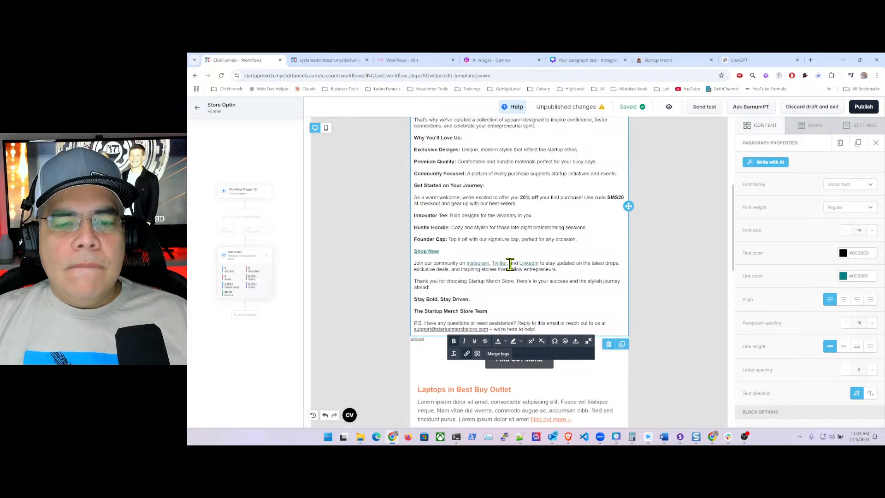
{"action": "left_click", "coordinate": [763, 126]}
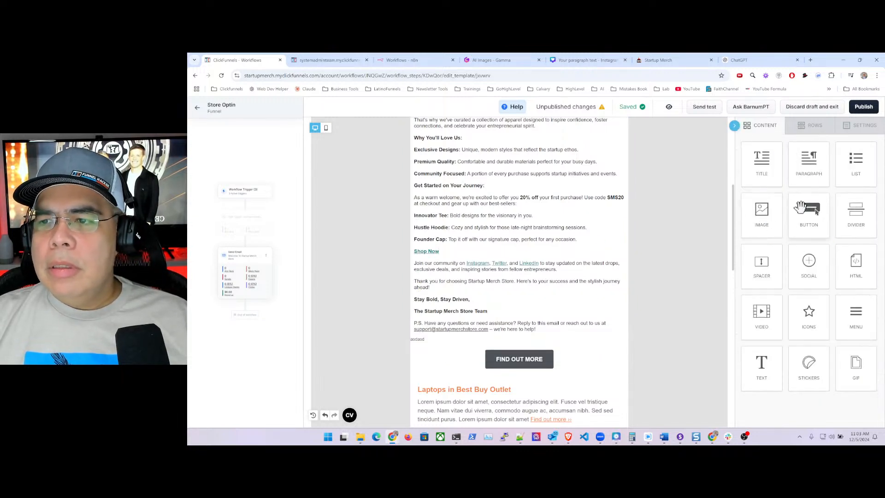
- Add a new paragraph block and move the closing paragraphs, Join our community to P.S., into it
{"action": "left_click_drag", "start_coordinate": [810, 159], "coordinate": [494, 339]}
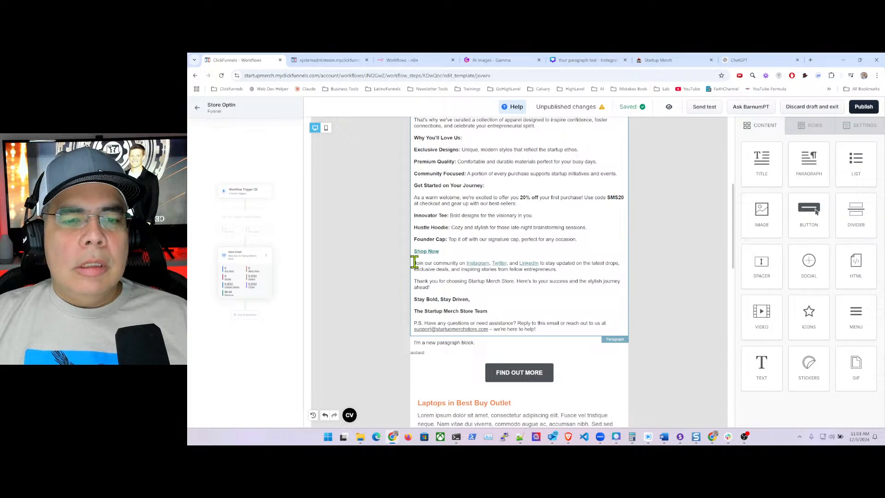
{"action": "left_click_drag", "start_coordinate": [416, 262], "coordinate": [538, 329]}
{"action": "key", "text": "BackSpace"}
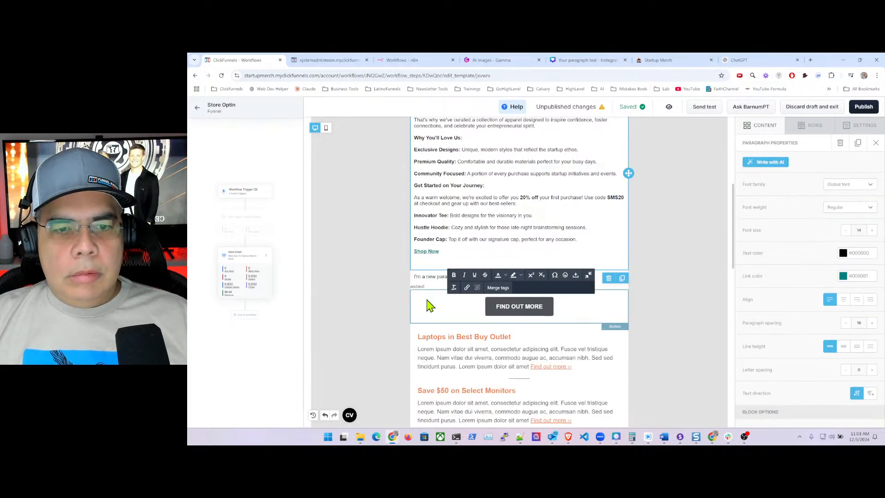
{"action": "key", "text": "ctrl+z"}
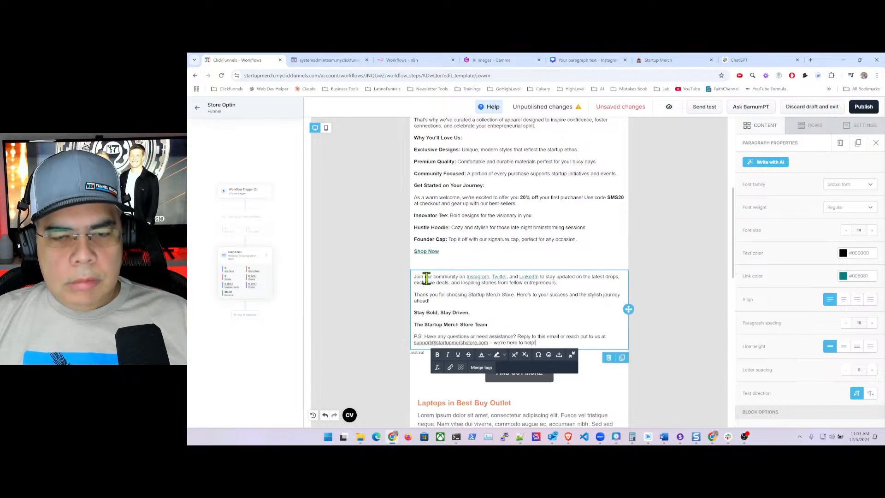
- Delete the Shop Now link and place a Button block where it was
{"action": "left_click", "coordinate": [449, 251]}
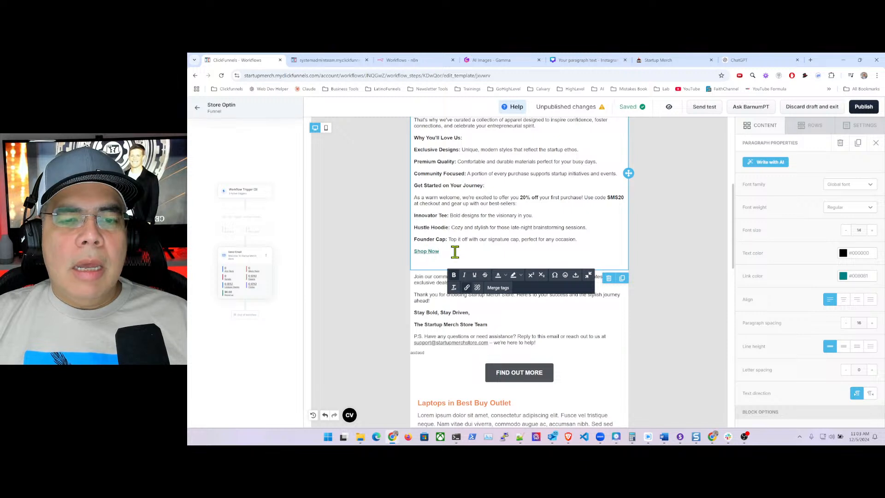
{"action": "left_click_drag", "start_coordinate": [454, 252], "coordinate": [417, 253]}
{"action": "key", "text": "BackSpace"}
{"action": "key", "text": "BackSpace"}
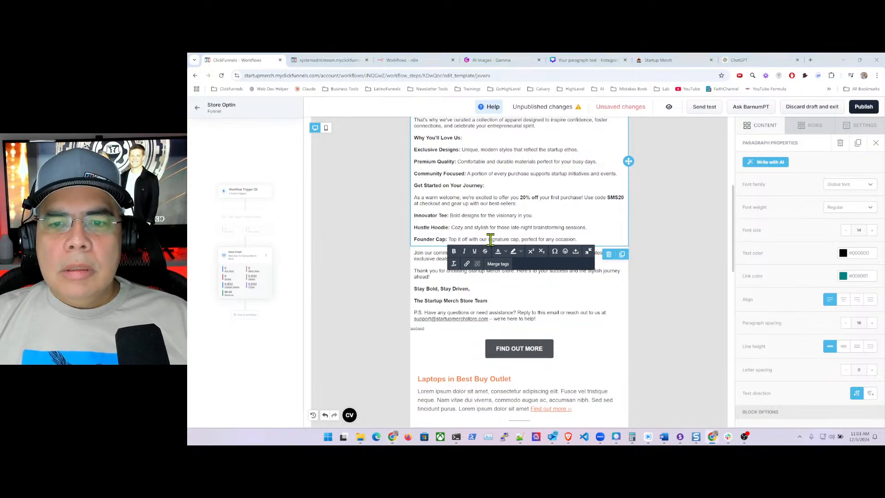
{"action": "left_click", "coordinate": [759, 127]}
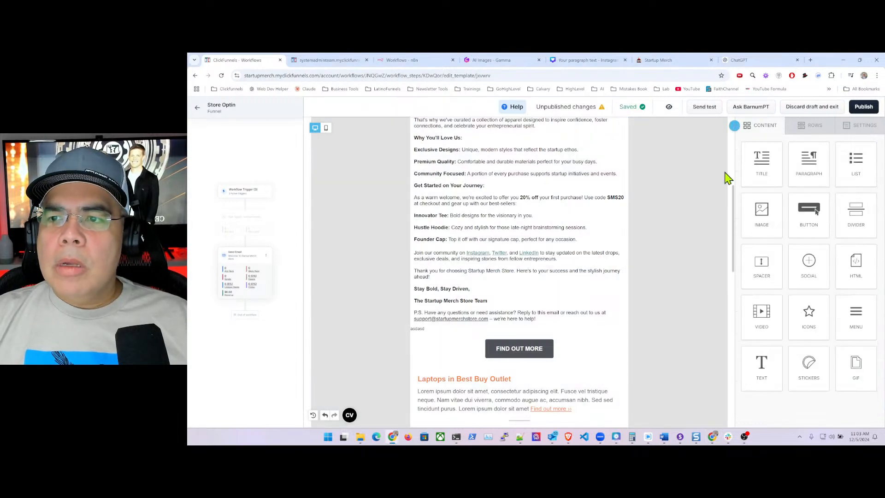
{"action": "left_click_drag", "start_coordinate": [811, 213], "coordinate": [766, 148]}
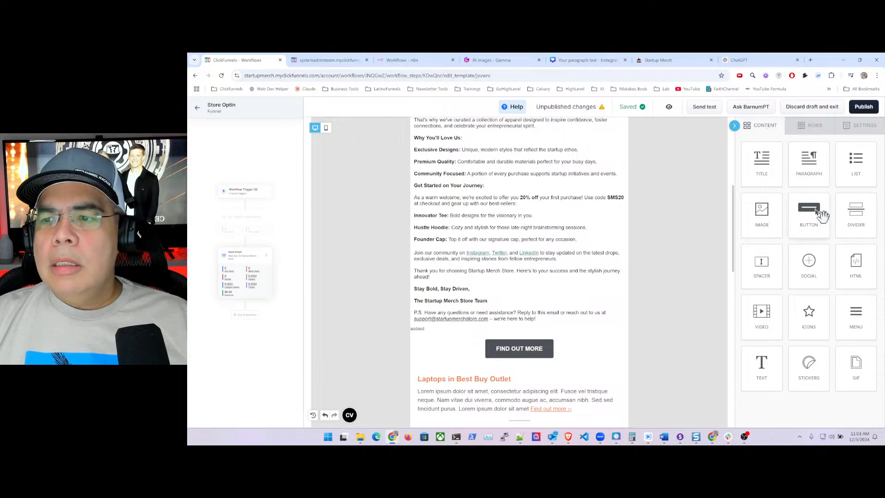
{"action": "left_click_drag", "start_coordinate": [822, 215], "coordinate": [537, 247]}
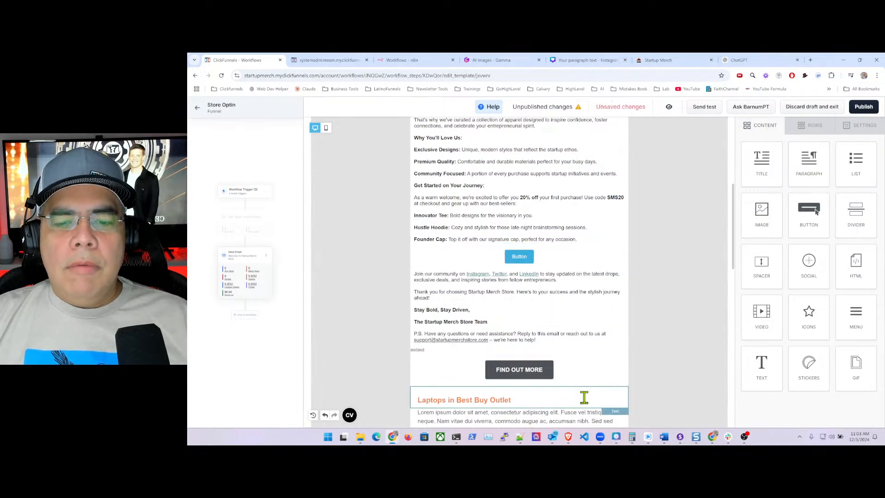
- Duplicate the FIND OUT MORE button and move the copy above the blank button
{"action": "left_click", "coordinate": [568, 369]}
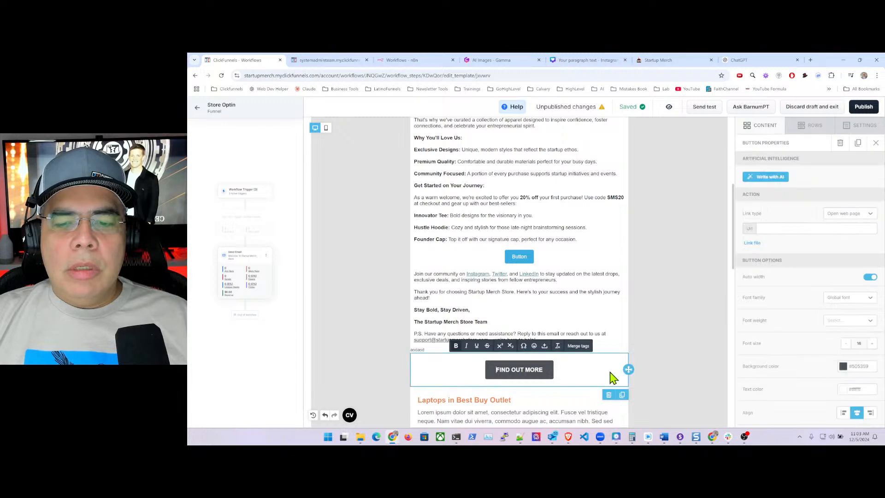
{"action": "left_click", "coordinate": [622, 394]}
{"action": "scroll", "coordinate": [618, 305], "scroll_direction": "down", "scroll_amount": 5}
{"action": "scroll", "coordinate": [621, 228], "scroll_direction": "up", "scroll_amount": 3}
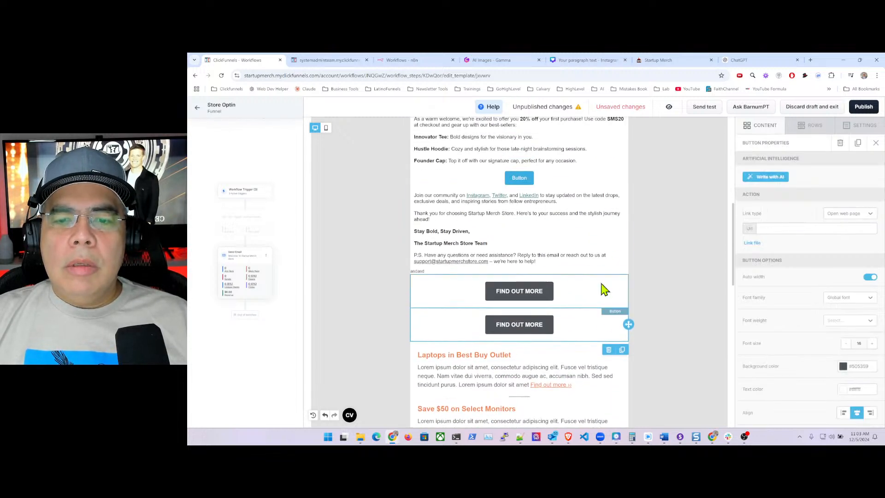
{"action": "left_click", "coordinate": [627, 288]}
{"action": "left_click_drag", "start_coordinate": [627, 288], "coordinate": [616, 178]}
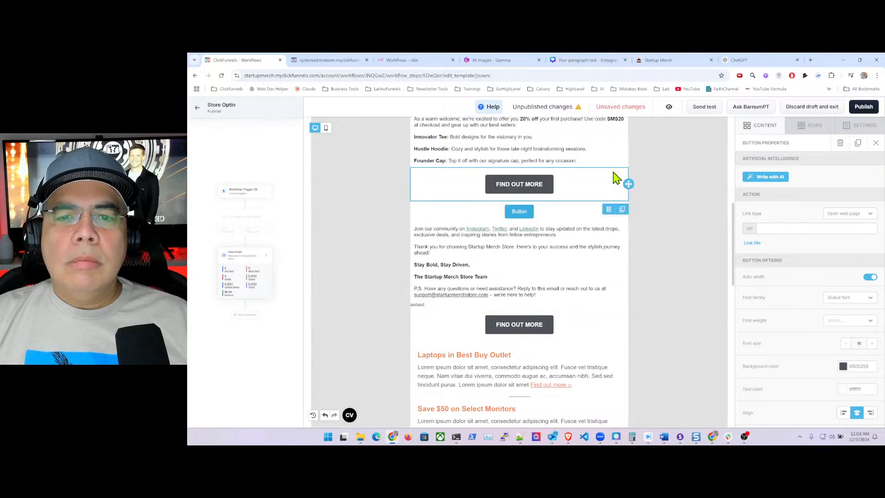
- Relabel the copied button '👉 SHOP WITH 20% DISCOUNT NOW', adding the pointing-hand emoji
{"action": "left_click", "coordinate": [515, 181]}
{"action": "triple_click", "coordinate": [514, 181]}
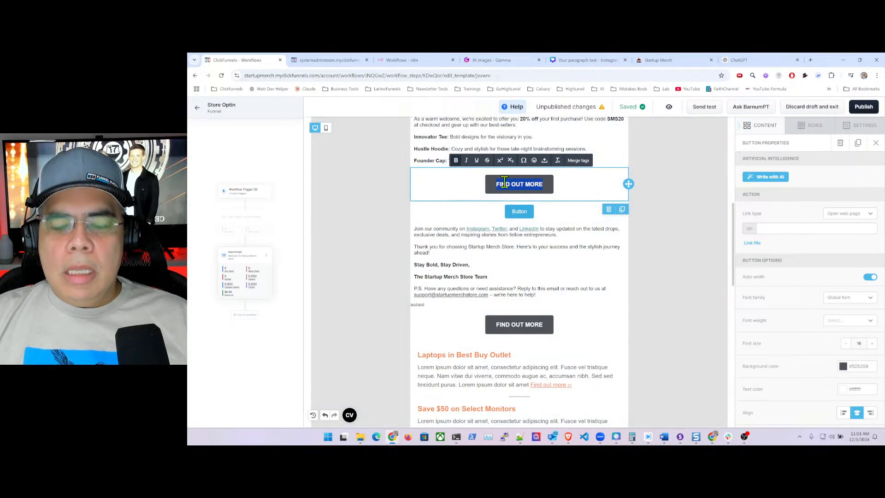
{"action": "type", "text": "Shop"}
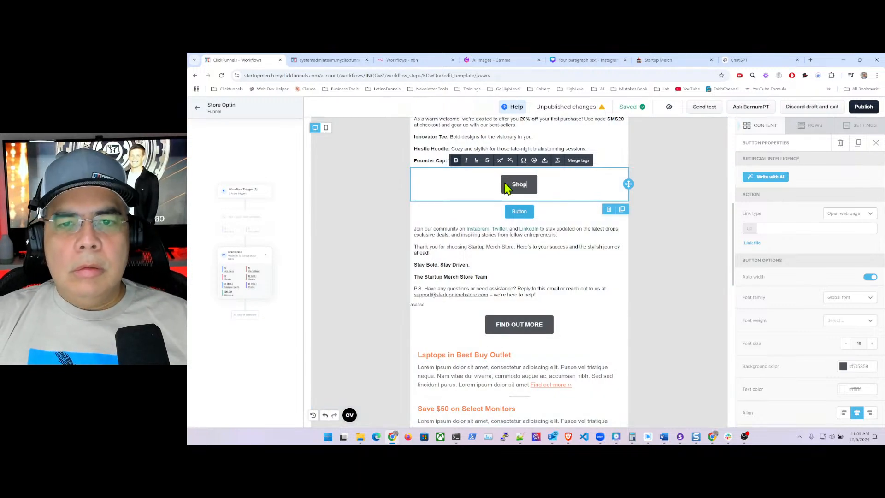
{"action": "key", "text": "BackSpace"}
{"action": "key", "text": "BackSpace"}
{"action": "type", "text": "HOP Wtih u"}
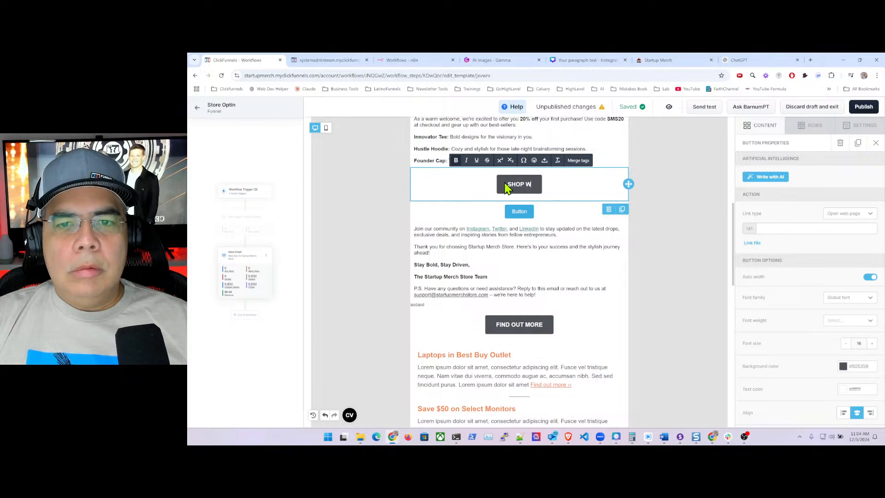
{"action": "key", "text": "BackSpace"}
{"action": "key", "text": "BackSpace"}
{"action": "key", "text": "BackSpace"}
{"action": "key", "text": "BackSpace"}
{"action": "key", "text": "BackSpace"}
{"action": "type", "text": "IHT"}
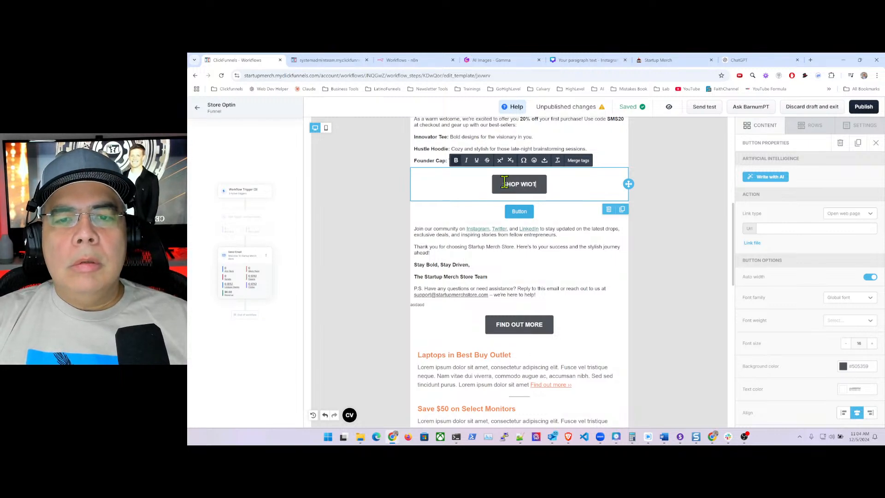
{"action": "key", "text": "BackSpace"}
{"action": "key", "text": "BackSpace"}
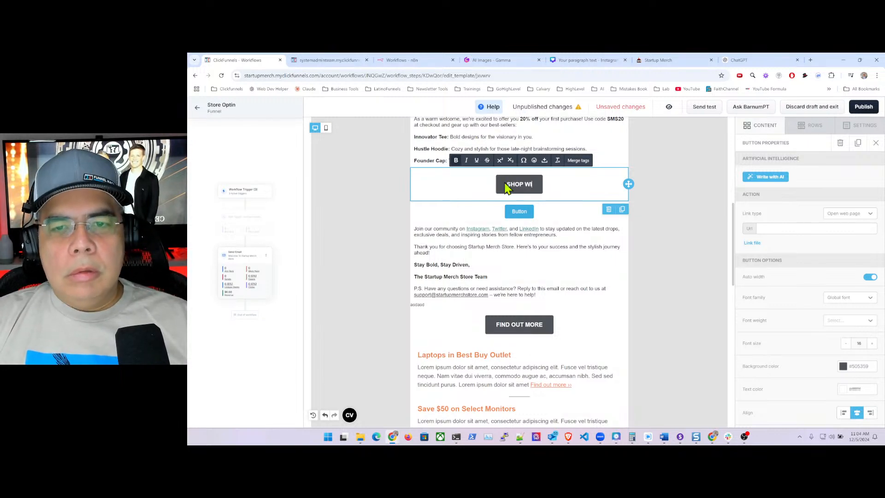
{"action": "type", "text": "TH 20"}
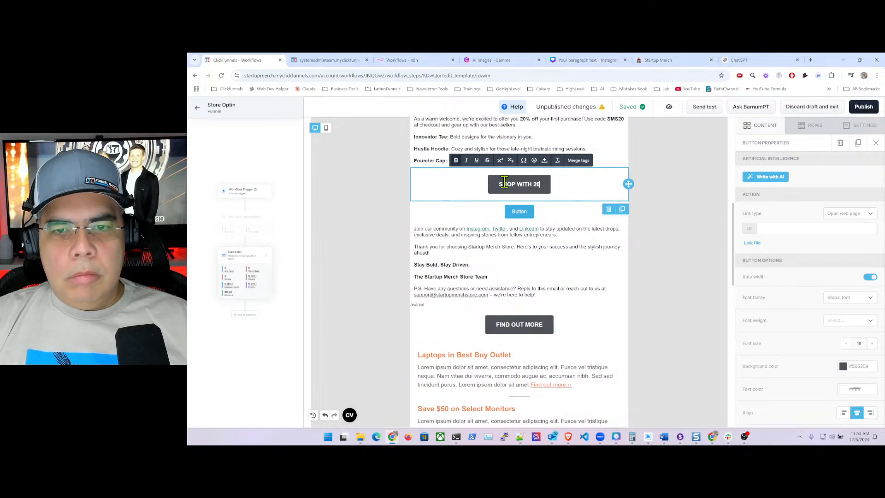
{"action": "type", "text": "% Dis"}
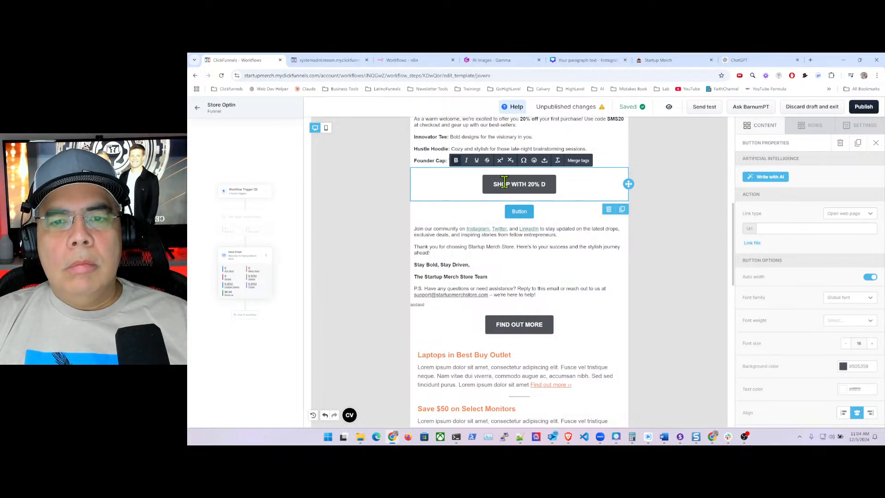
{"action": "key", "text": "BackSpace"}
{"action": "key", "text": "BackSpace"}
{"action": "type", "text": "ISCO"}
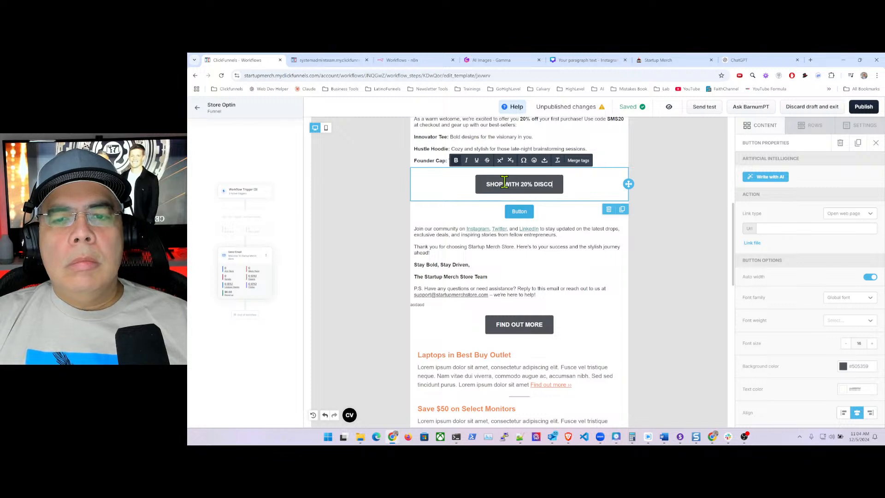
{"action": "type", "text": "UNT NOW"}
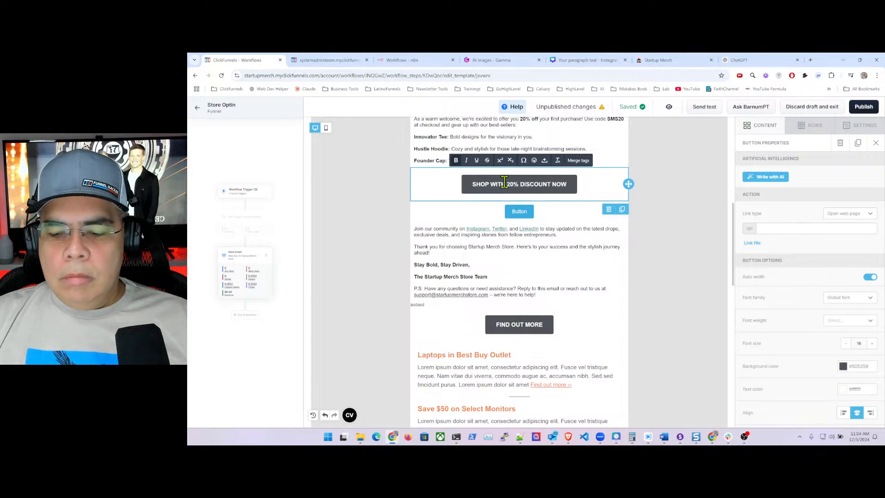
{"action": "key", "text": "super+period"}
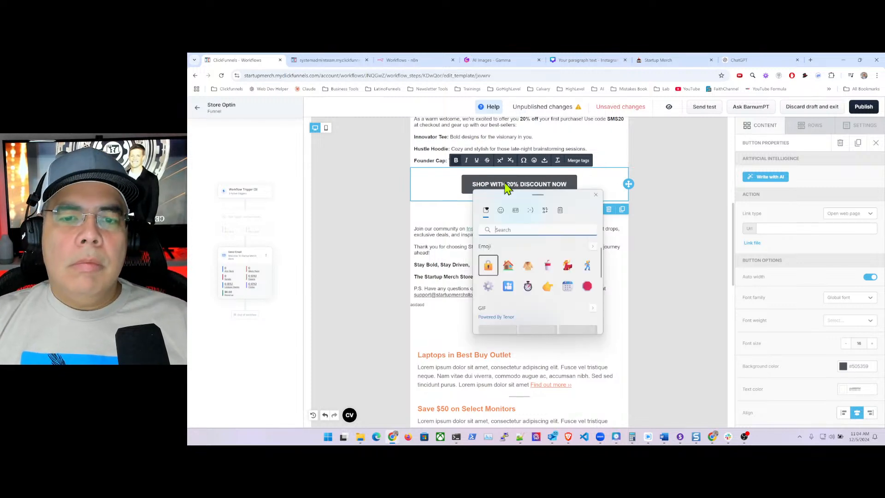
{"action": "left_click", "coordinate": [547, 287]}
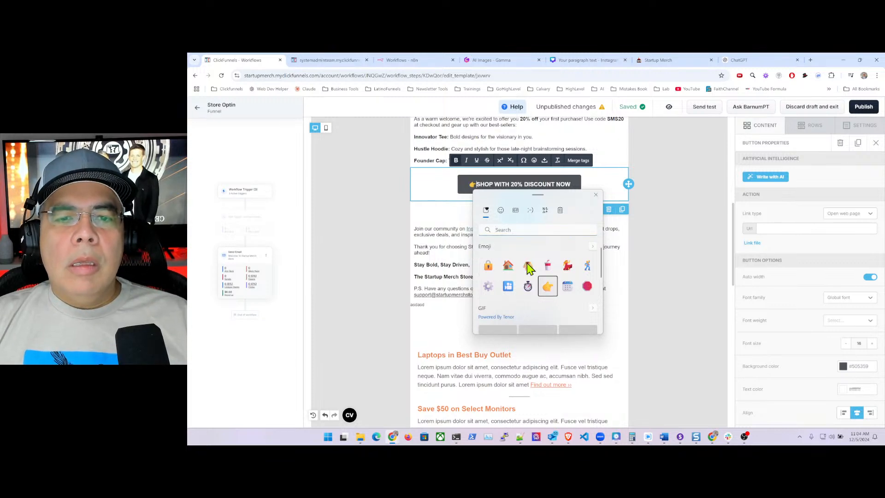
{"action": "left_click", "coordinate": [476, 182]}
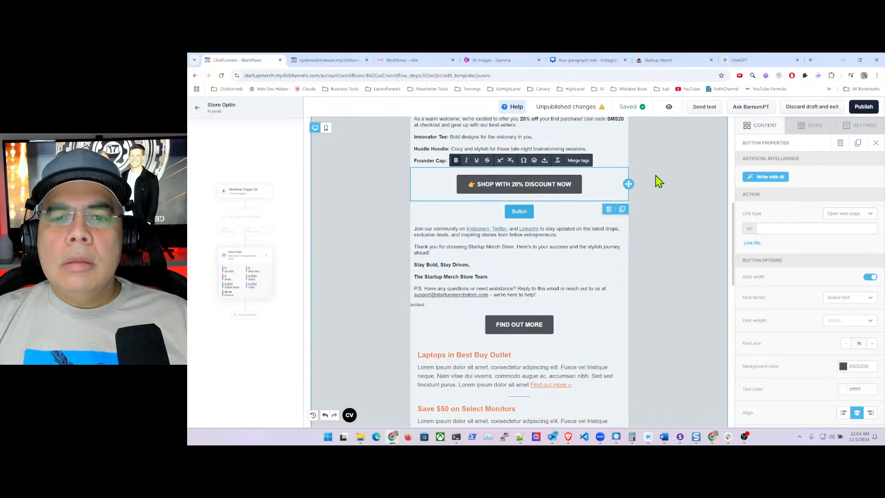
{"action": "left_click", "coordinate": [779, 228]}
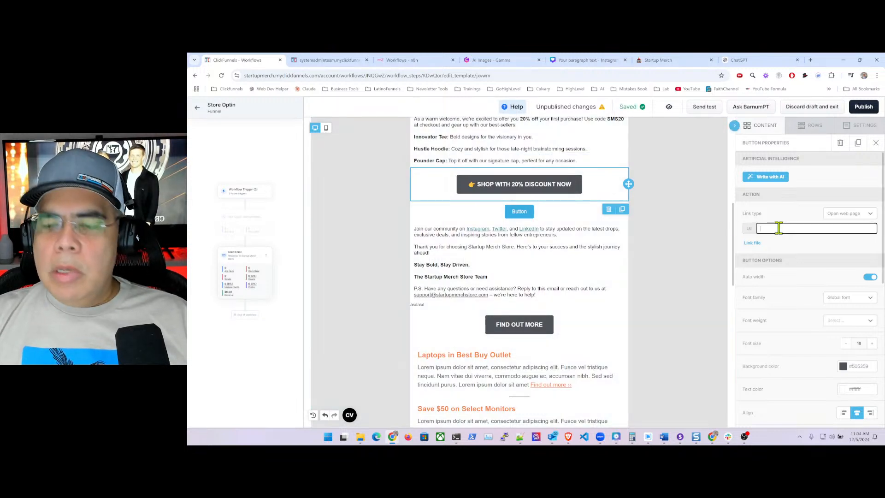
{"action": "key", "text": "BackSpace"}
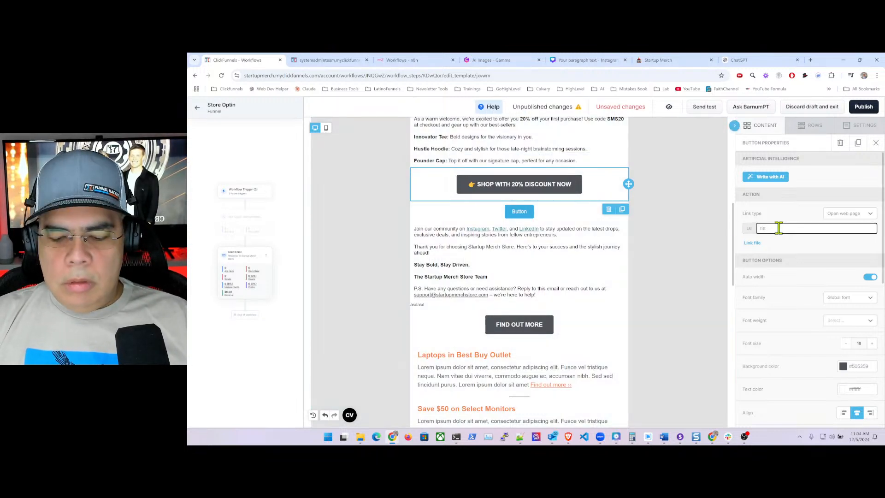
{"action": "type", "text": "ps://www.star"}
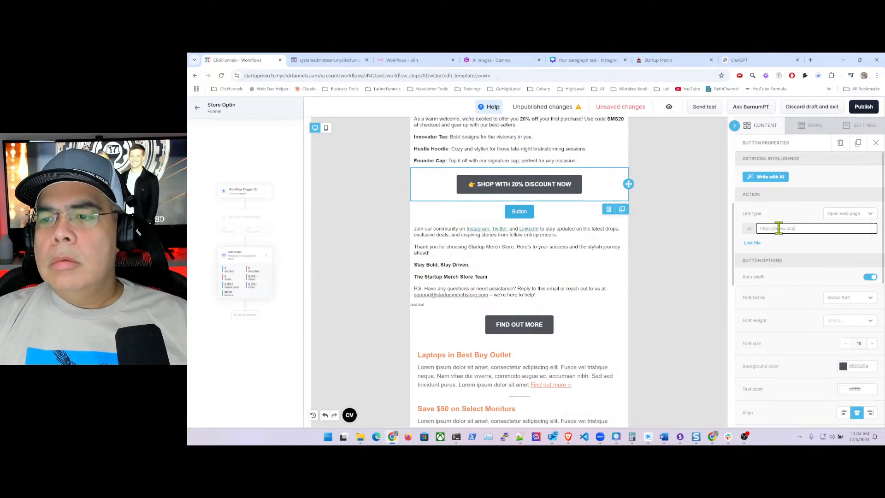
{"action": "type", "text": "tups"}
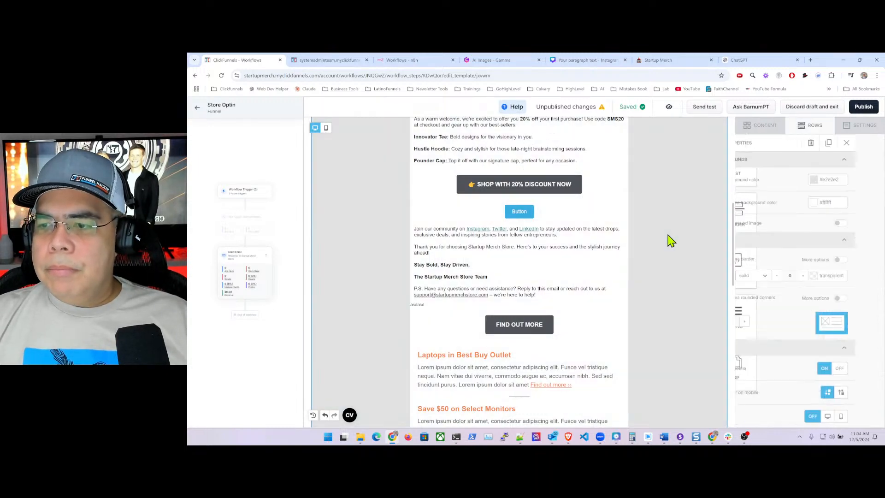
- Delete the extra placeholder button beneath the discount button
{"action": "left_click", "coordinate": [591, 215]}
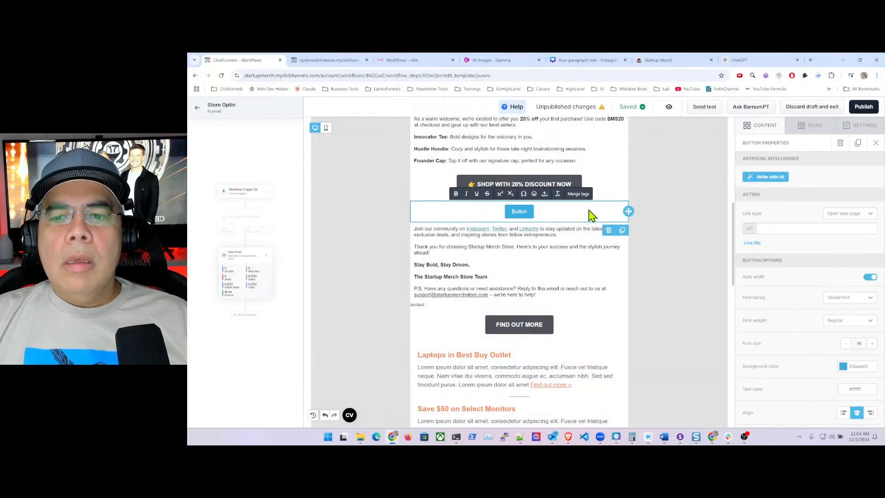
{"action": "left_click", "coordinate": [609, 230]}
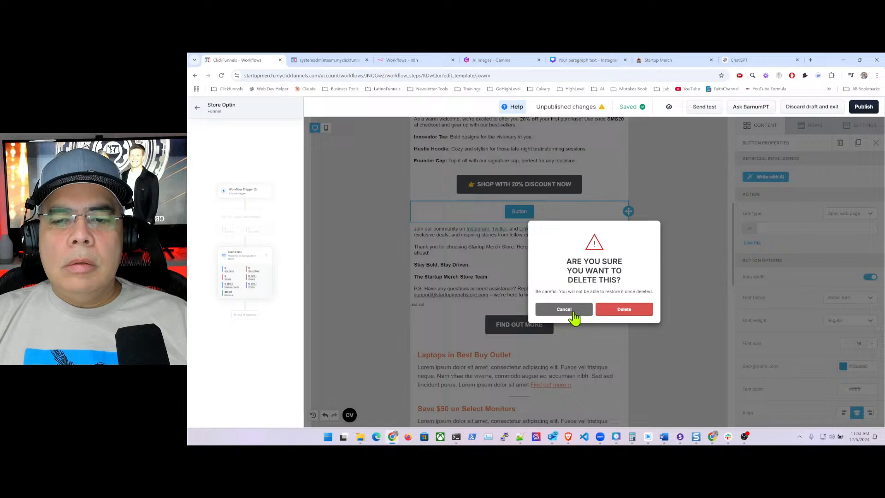
{"action": "left_click", "coordinate": [630, 312]}
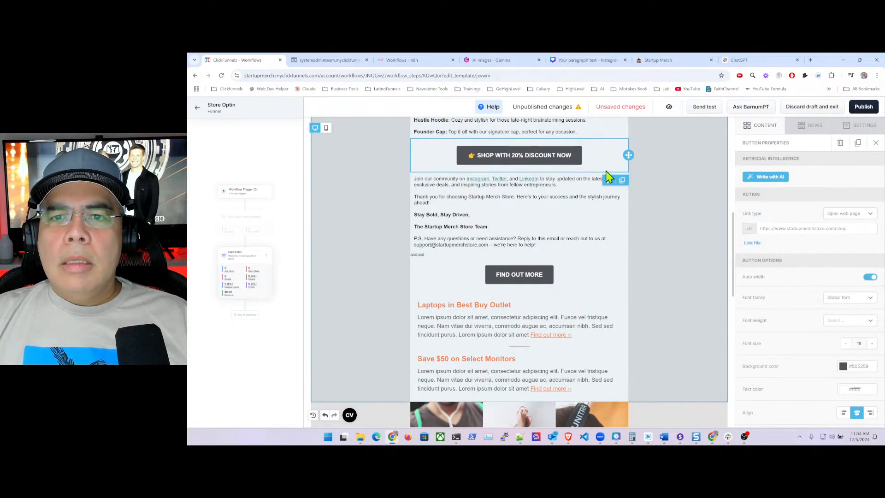
{"action": "scroll", "coordinate": [678, 197], "scroll_direction": "up", "scroll_amount": 2}
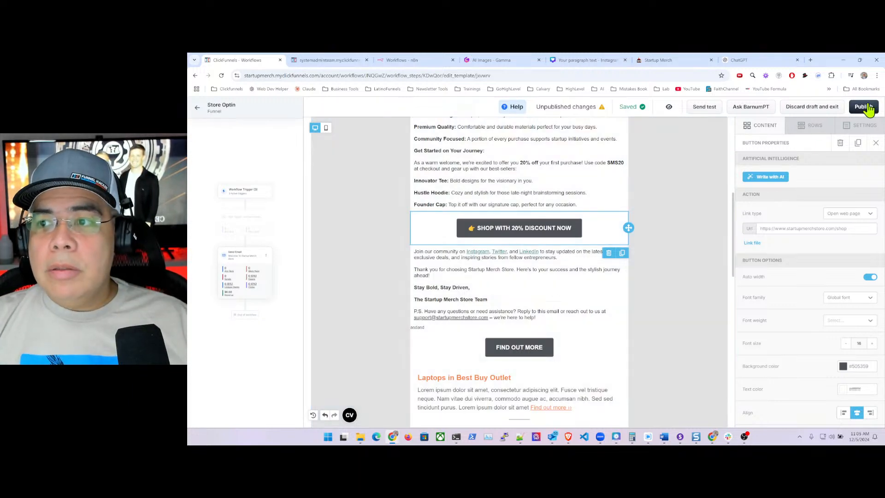
{"action": "left_click", "coordinate": [863, 107]}
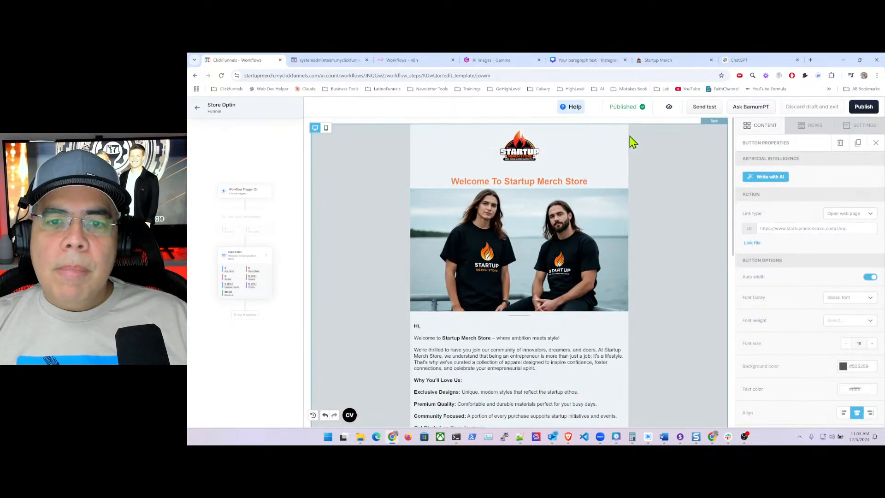
- View the published version of the welcome email, then return to the editor
{"action": "left_click", "coordinate": [669, 108]}
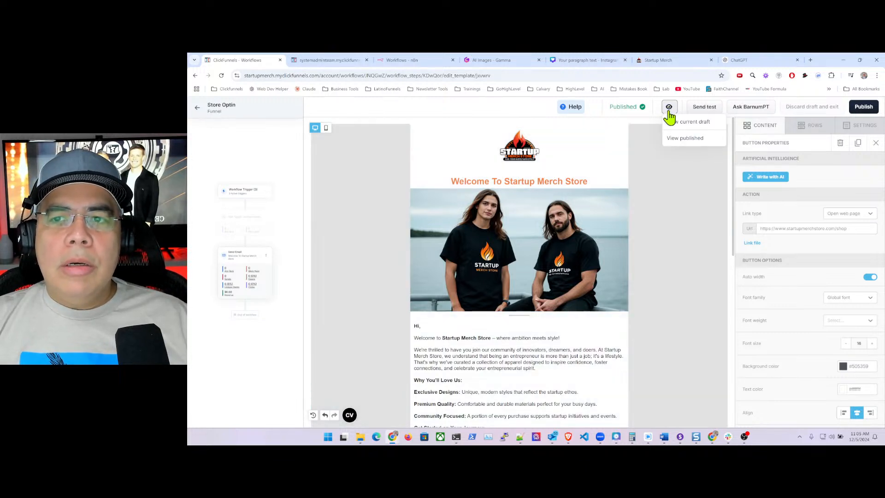
{"action": "left_click", "coordinate": [683, 138]}
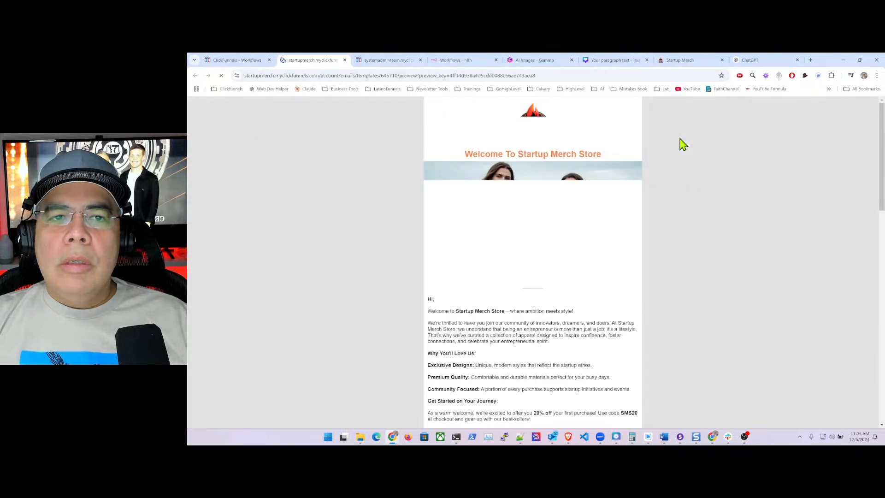
{"action": "scroll", "coordinate": [575, 199], "scroll_direction": "down", "scroll_amount": 8}
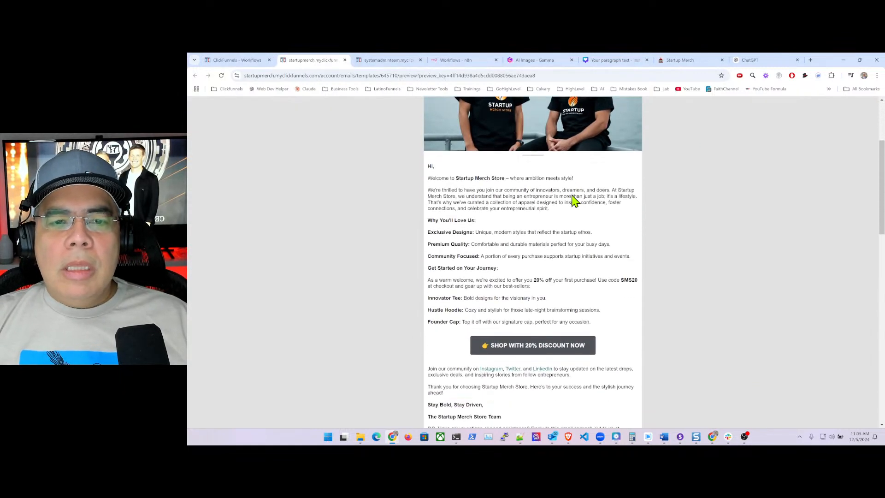
{"action": "scroll", "coordinate": [575, 198], "scroll_direction": "up", "scroll_amount": 10}
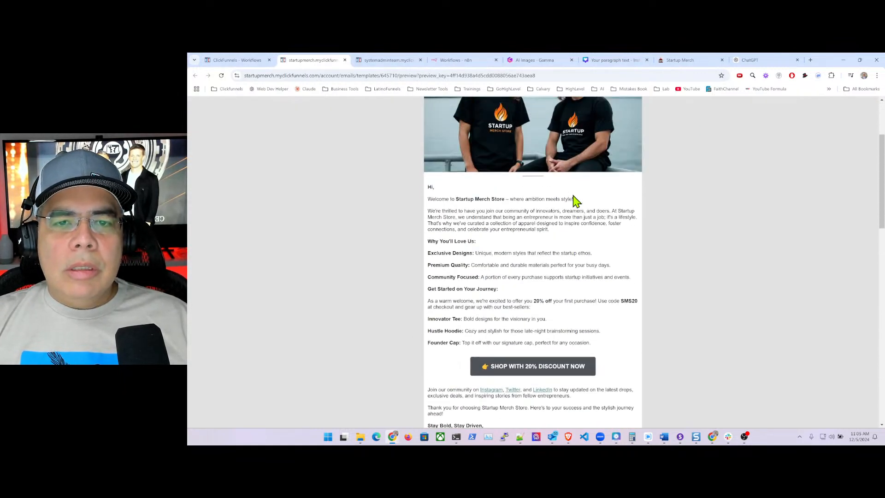
{"action": "left_click", "coordinate": [233, 60]}
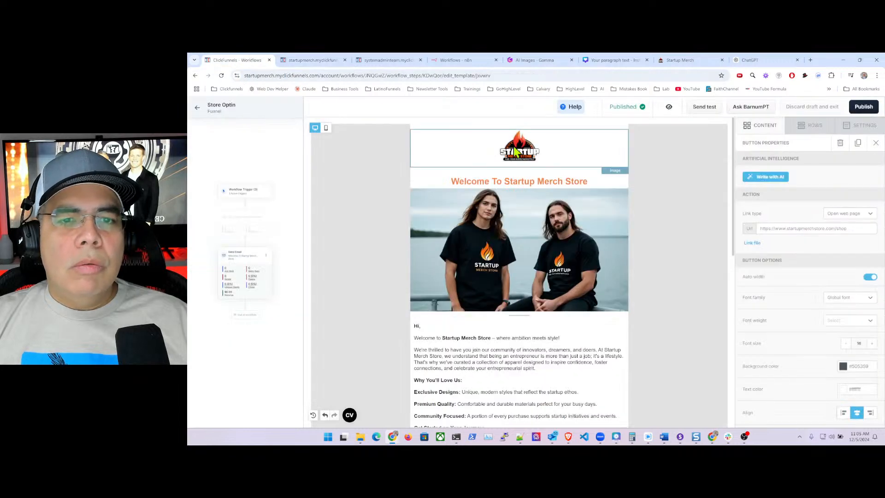
- Add a Social icons block below the closing paragraph
{"action": "scroll", "coordinate": [571, 256], "scroll_direction": "down", "scroll_amount": 3}
{"action": "scroll", "coordinate": [570, 257], "scroll_direction": "down", "scroll_amount": 5}
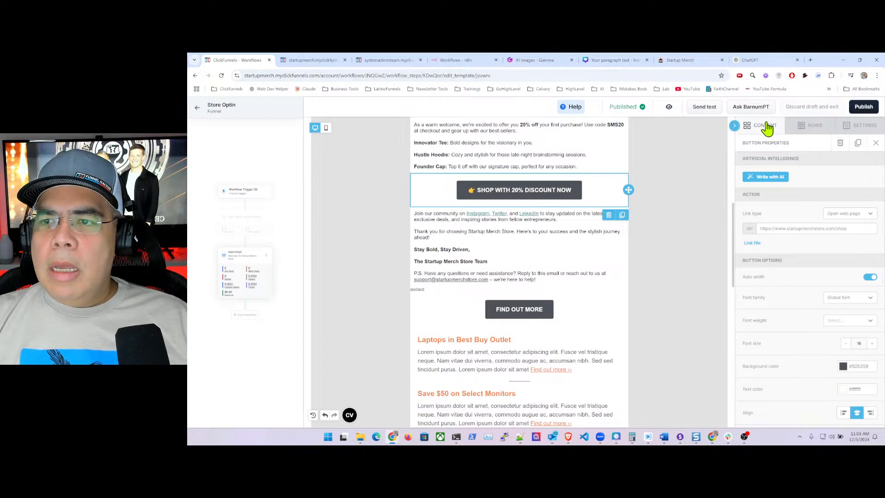
{"action": "left_click", "coordinate": [764, 128]}
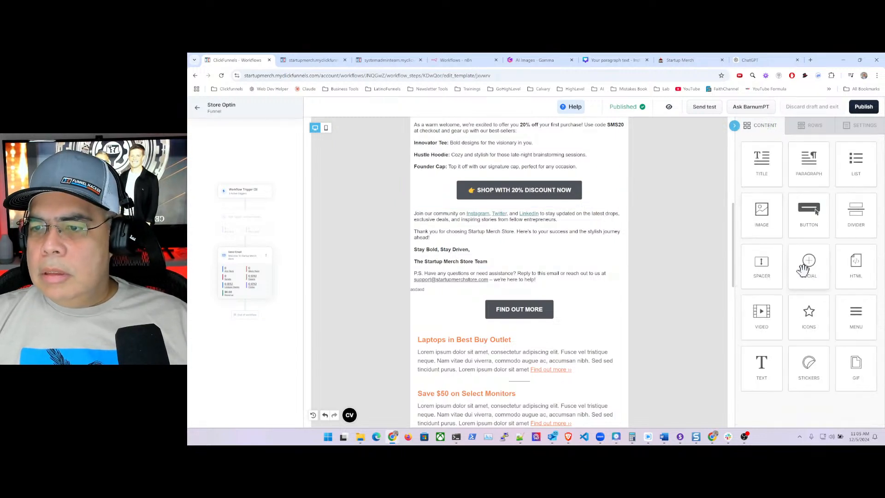
{"action": "left_click_drag", "start_coordinate": [811, 263], "coordinate": [487, 284]}
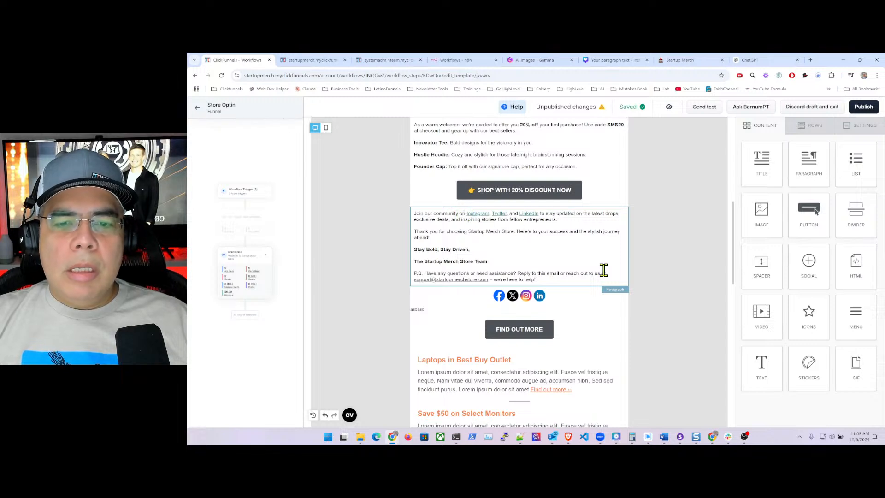
- Duplicate the closing paragraph and move the social icons above the second copy
{"action": "left_click", "coordinate": [610, 237]}
{"action": "left_click", "coordinate": [623, 294]}
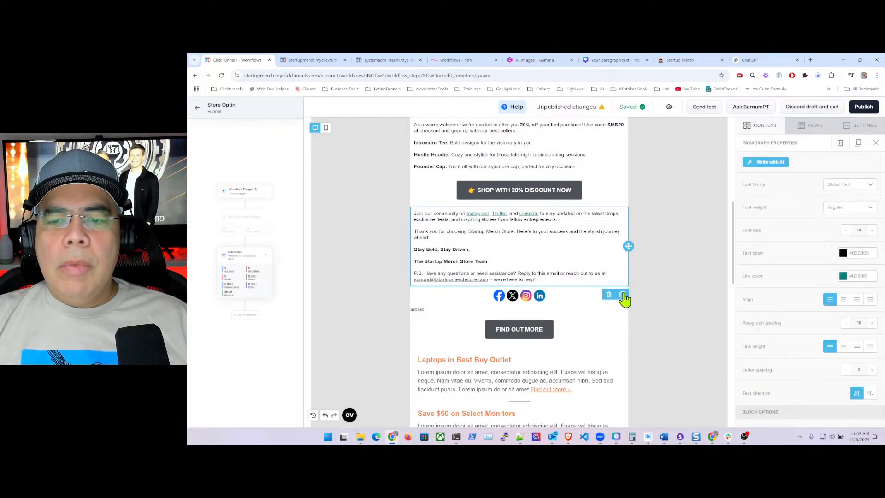
{"action": "scroll", "coordinate": [618, 221], "scroll_direction": "down", "scroll_amount": 3}
{"action": "scroll", "coordinate": [595, 209], "scroll_direction": "up", "scroll_amount": 1}
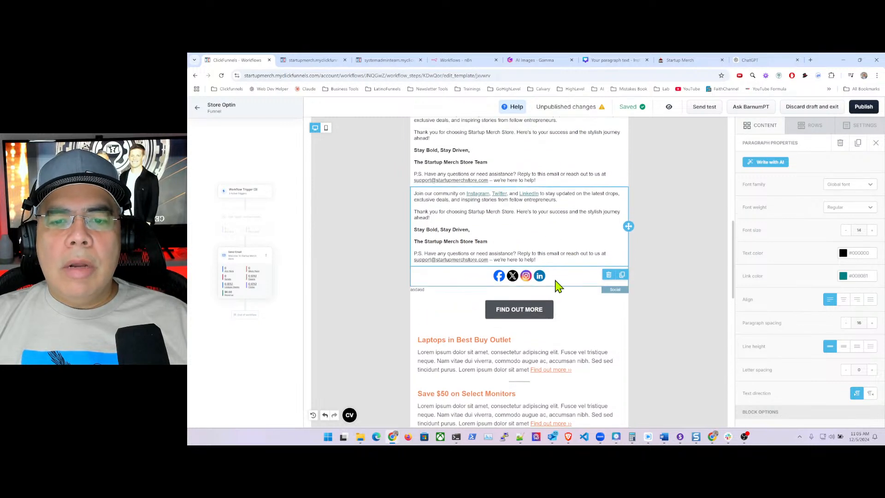
{"action": "left_click", "coordinate": [583, 281]}
{"action": "left_click_drag", "start_coordinate": [628, 276], "coordinate": [623, 196]}
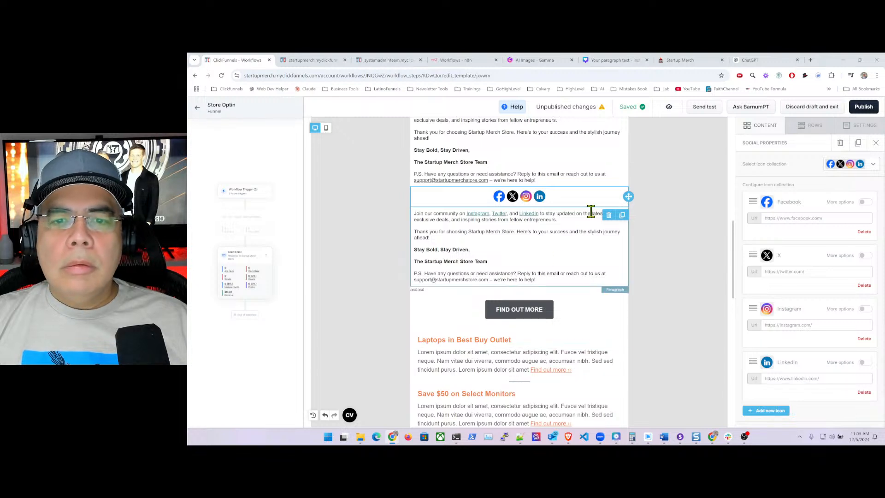
- Delete the text from 'Thank you' to 'help!' in the first paragraph copy
{"action": "left_click", "coordinate": [655, 228]}
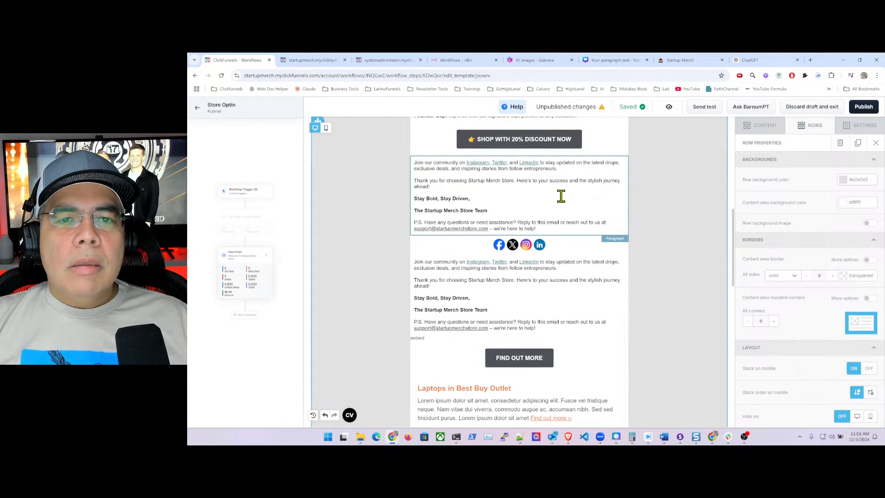
{"action": "scroll", "coordinate": [571, 201], "scroll_direction": "up", "scroll_amount": 1}
{"action": "left_click", "coordinate": [429, 190]}
{"action": "left_click_drag", "start_coordinate": [414, 181], "coordinate": [552, 229]}
{"action": "key", "text": "BackSpace"}
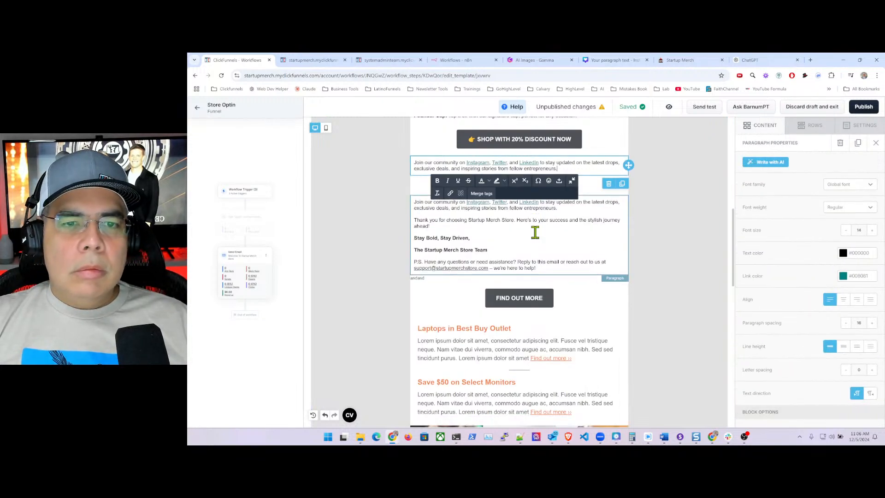
{"action": "left_click", "coordinate": [659, 224]}
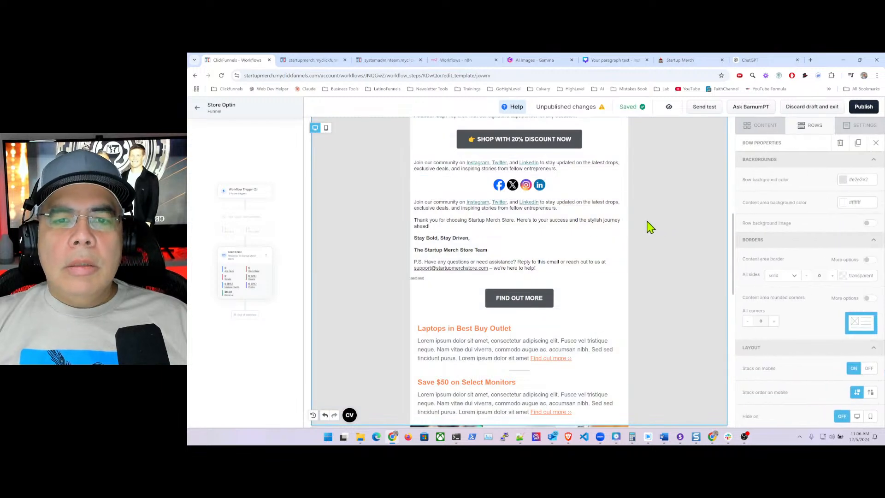
- Remove the 'Join our community' sentence and its empty line from the second copy
{"action": "left_click", "coordinate": [414, 203]}
{"action": "left_click_drag", "start_coordinate": [415, 203], "coordinate": [570, 208]}
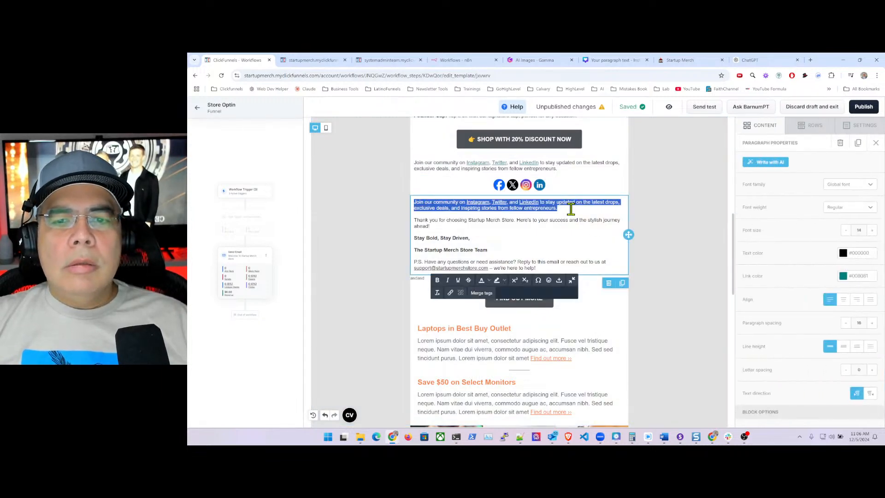
{"action": "key", "text": "BackSpace"}
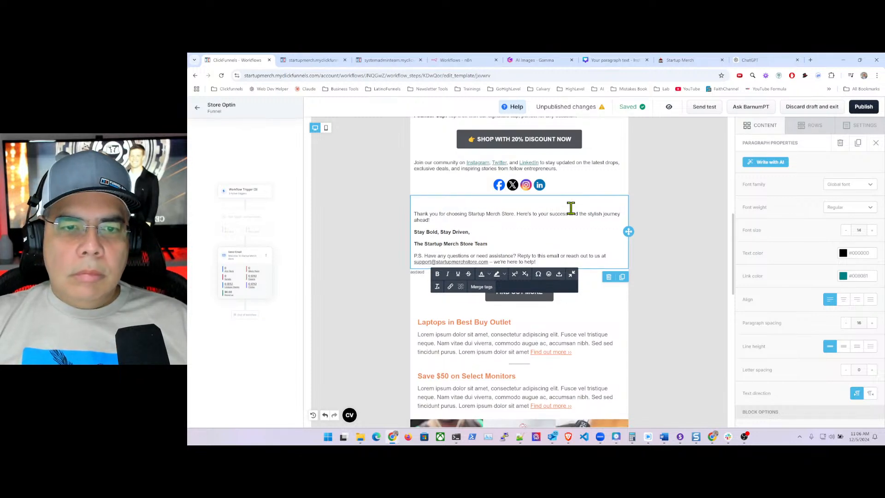
{"action": "key", "text": "BackSpace"}
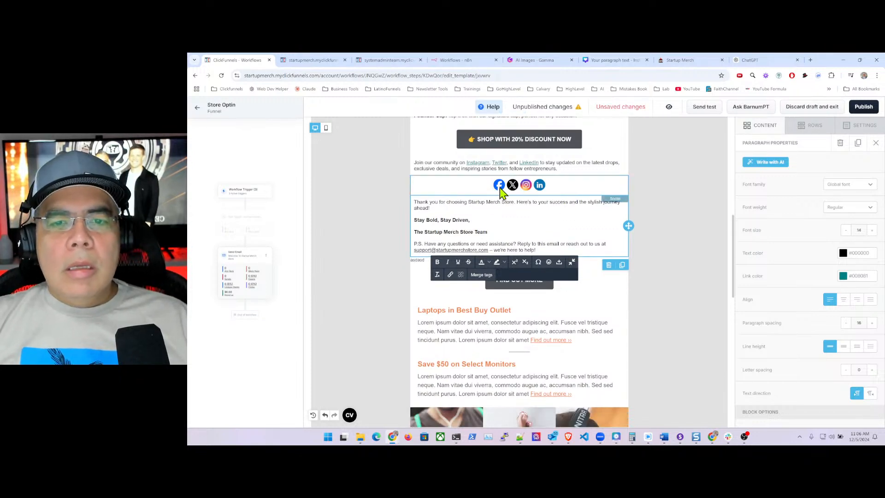
- Select the social icons block and put the cursor in the Facebook Url field
{"action": "left_click", "coordinate": [490, 189]}
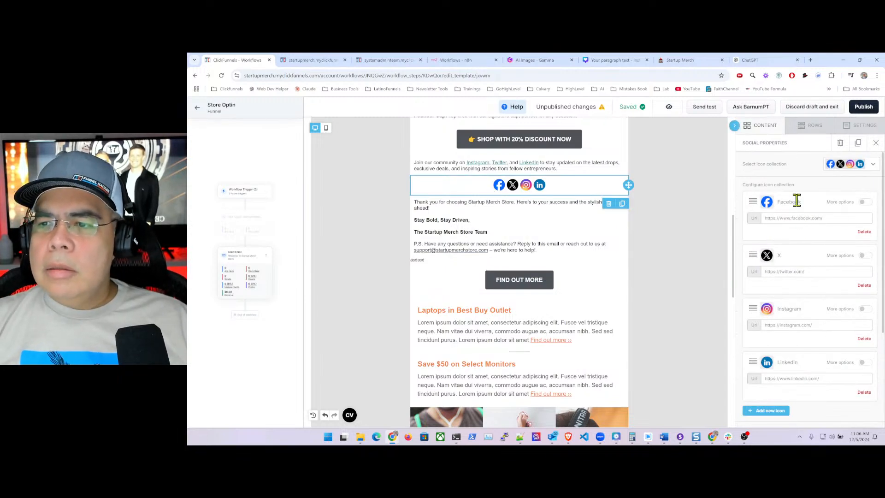
{"action": "left_click", "coordinate": [863, 206]}
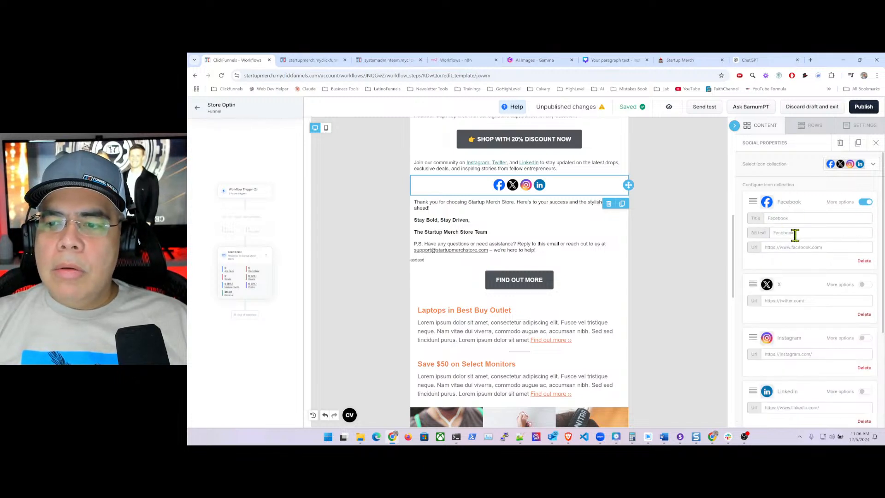
{"action": "left_click", "coordinate": [864, 203]}
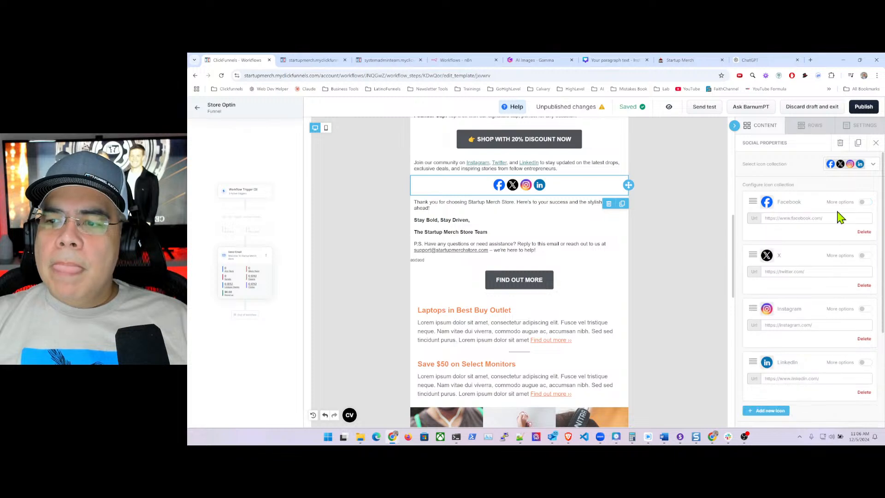
{"action": "left_click", "coordinate": [827, 221]}
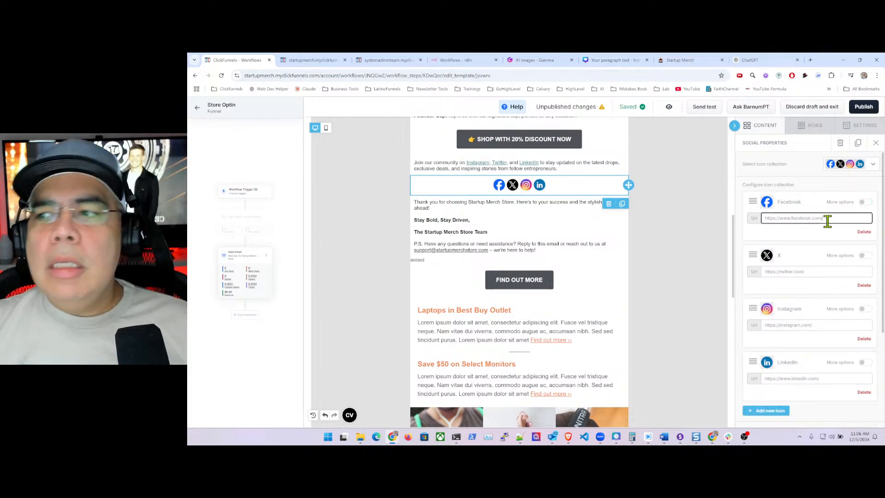
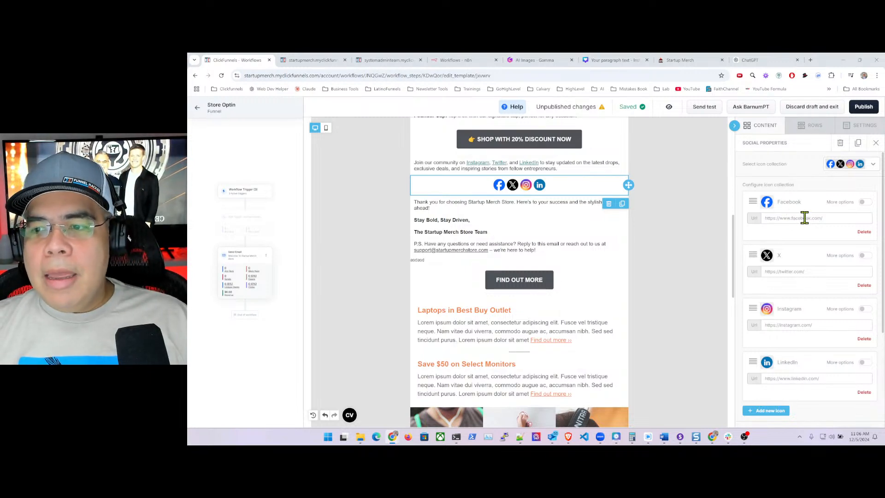
- Replace the Facebook icon's URL with the creator's website /facebook address
{"action": "left_click", "coordinate": [804, 218]}
{"action": "key", "text": "BackSpace"}
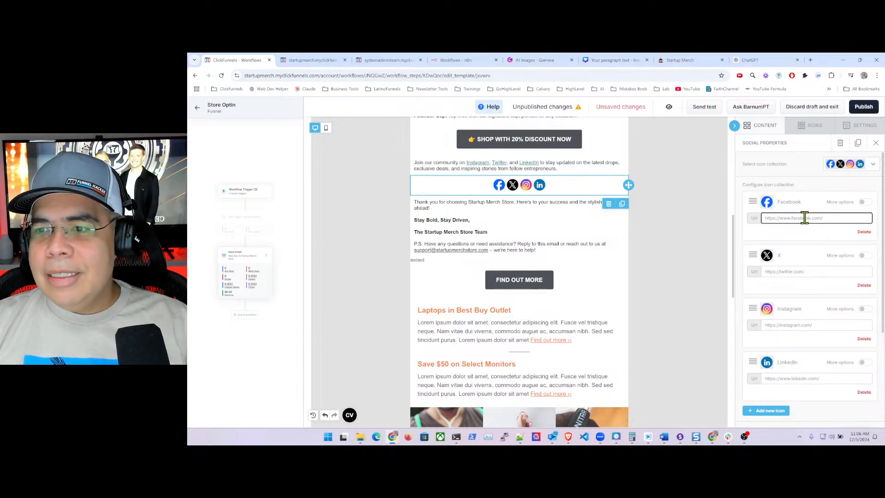
{"action": "left_click_drag", "start_coordinate": [832, 219], "coordinate": [770, 220]}
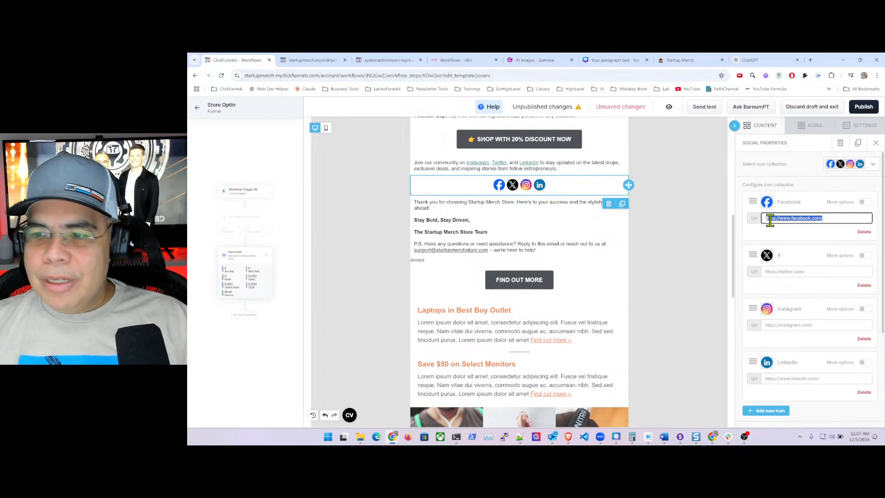
{"action": "key", "text": "BackSpace"}
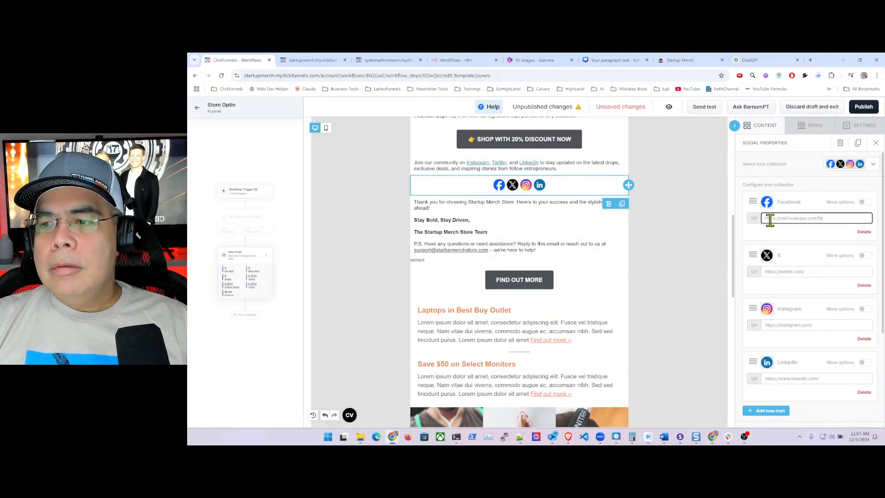
{"action": "type", "text": "cebook"}
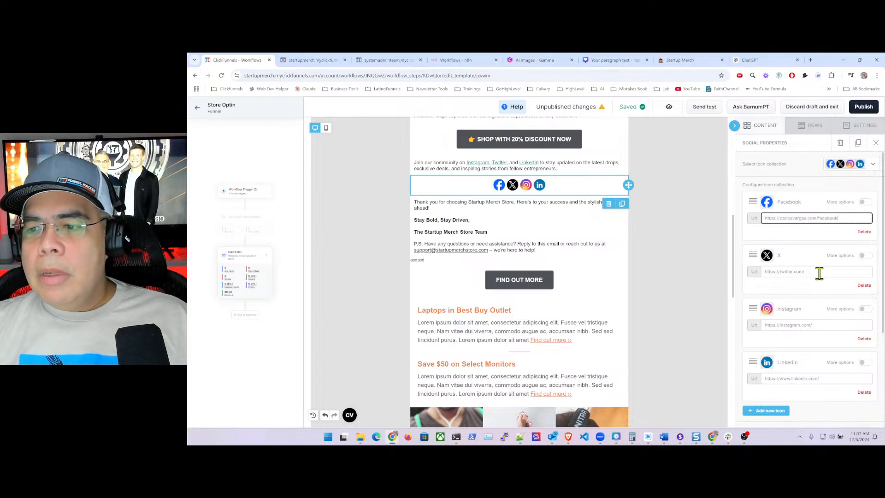
- Start replacing the default X link with the creator's website address
{"action": "left_click_drag", "start_coordinate": [819, 274], "coordinate": [765, 271]}
{"action": "type", "text": "h"}
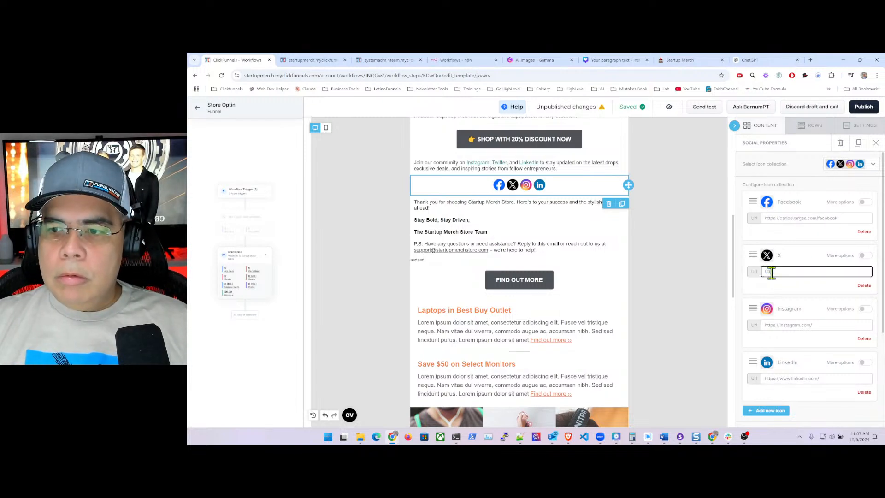
{"action": "type", "text": "ttps://carlosvar"}
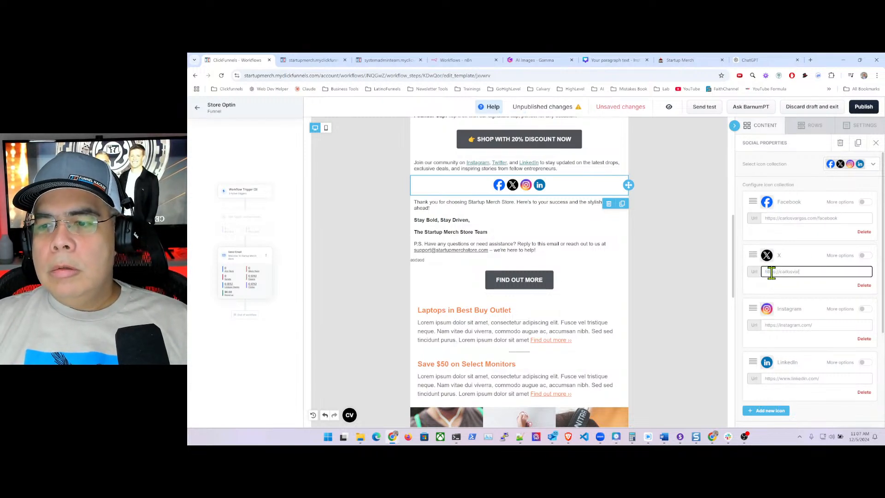
{"action": "type", "text": "gas.m"}
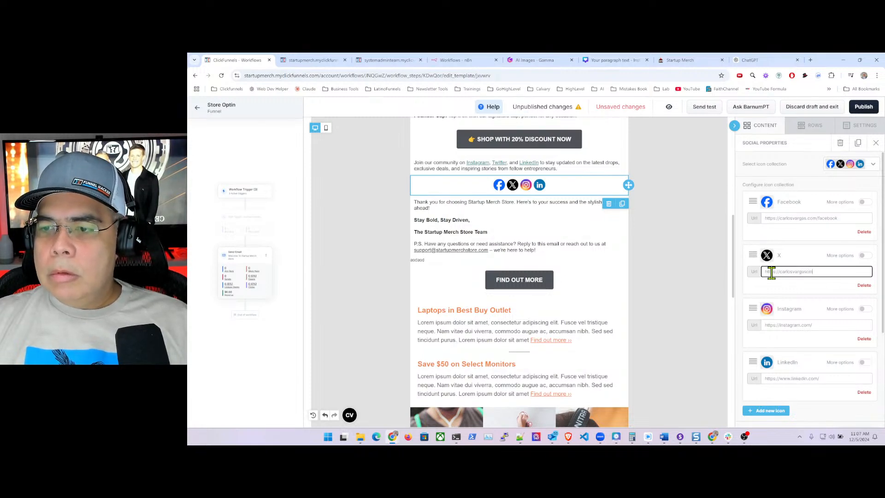
{"action": "key", "text": "BackSpace"}
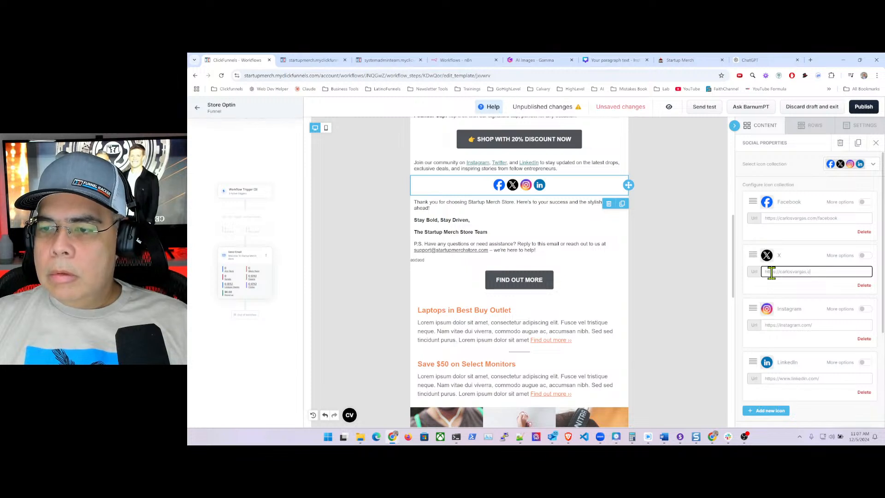
- Finish the X link as /twitter and point Instagram to the website's /instagram page
{"action": "type", "text": "twitt"}
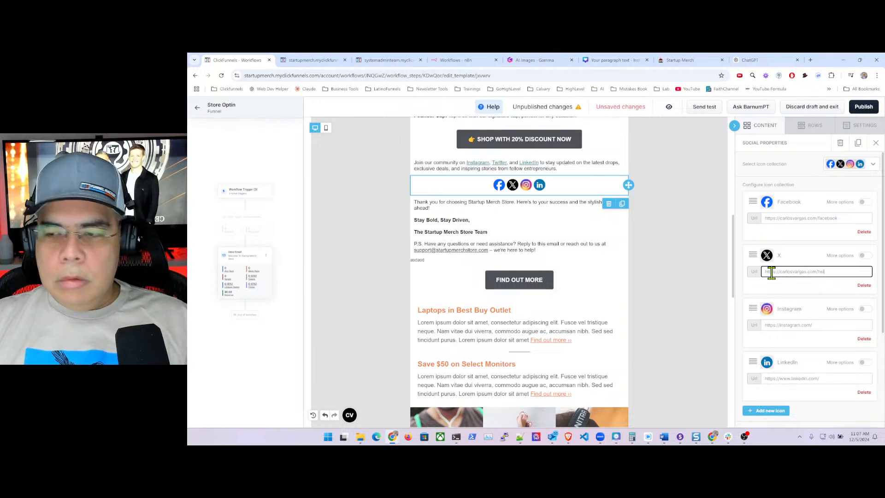
{"action": "left_click", "coordinate": [821, 325]}
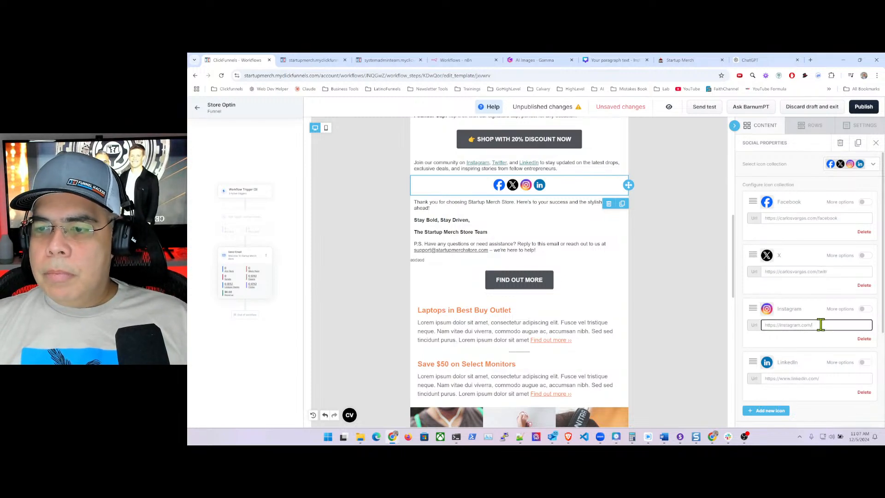
{"action": "key", "text": "BackSpace"}
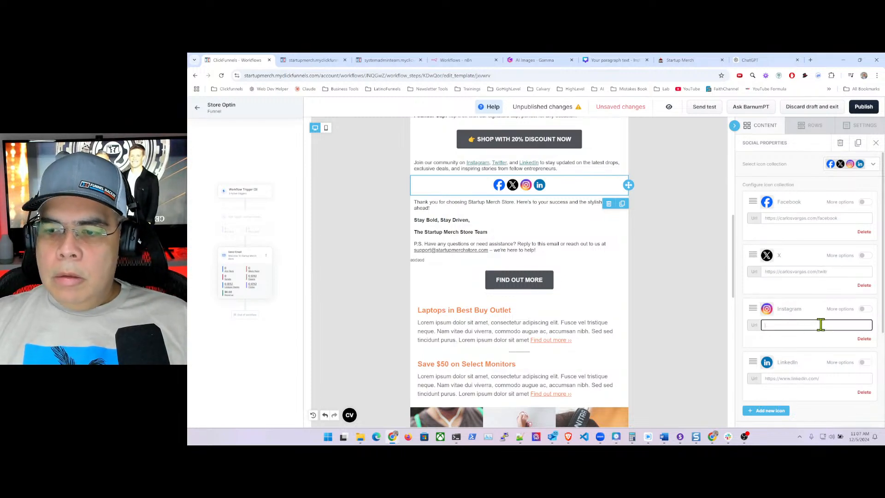
{"action": "type", "text": "://"}
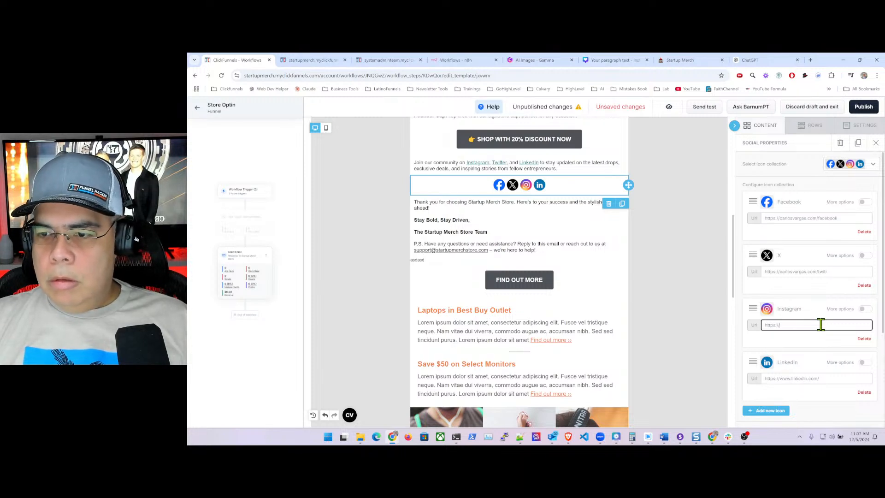
{"action": "type", "text": "carlosva"}
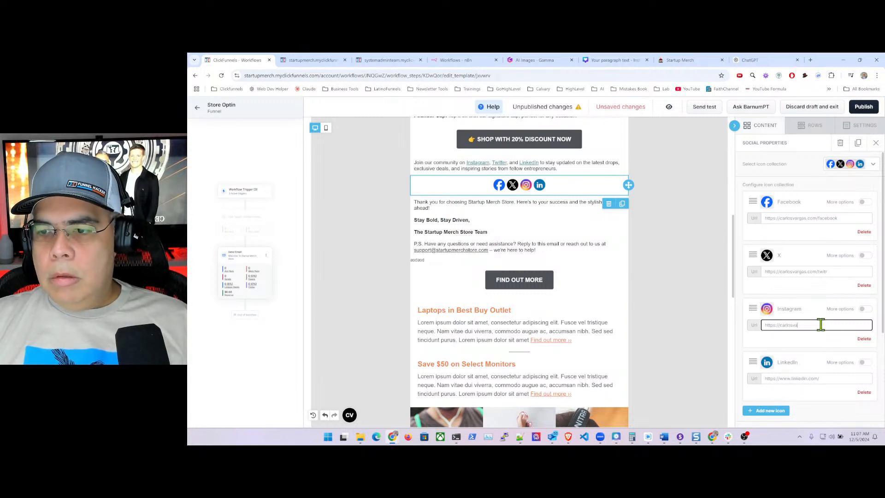
{"action": "type", "text": "rga"}
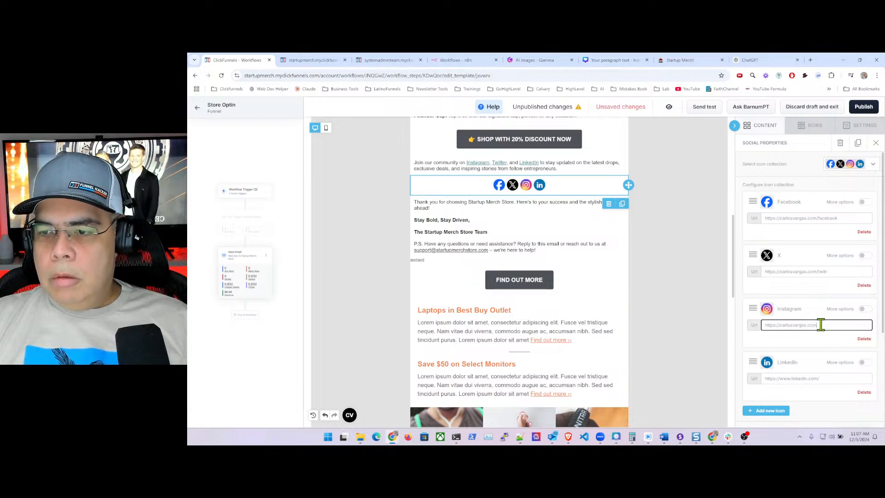
{"action": "type", "text": "s.com/"}
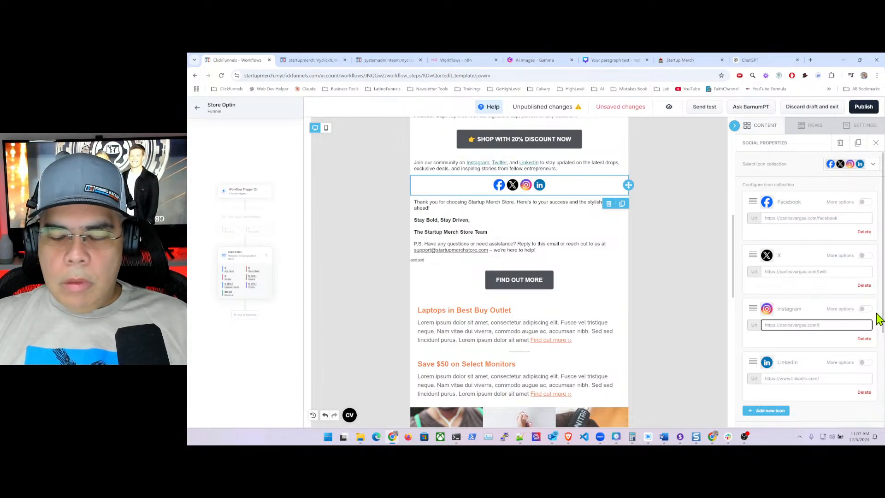
{"action": "type", "text": "instagram"}
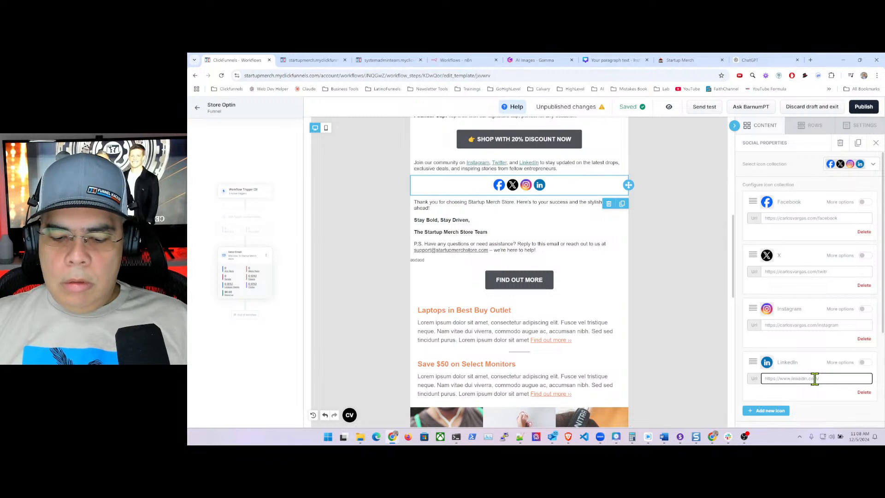
- Replace the default LinkedIn URL with the creator's website address
{"action": "key", "text": "ctrl+a"}
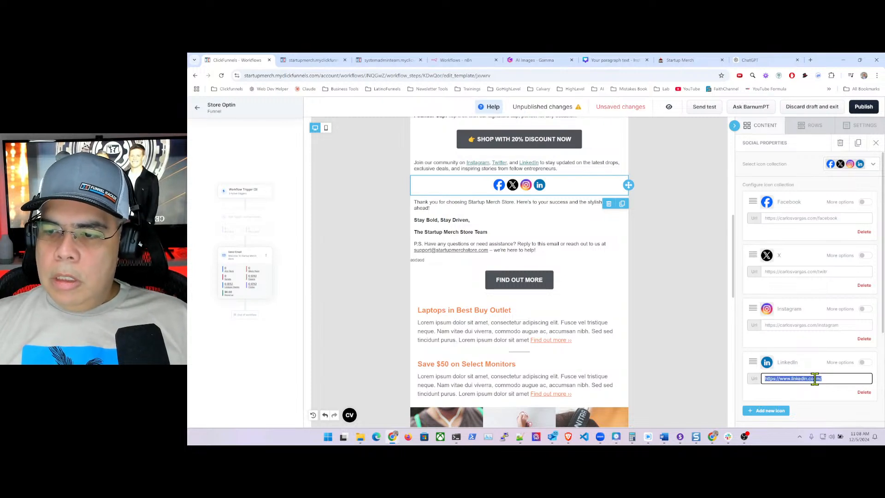
{"action": "key", "text": "BackSpace"}
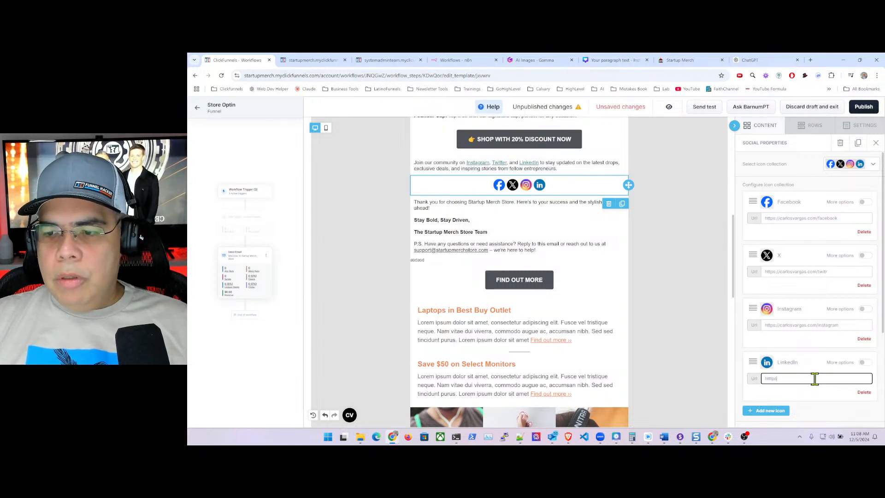
{"action": "type", "text": "httpa"}
{"action": "key", "text": "BackSpace"}
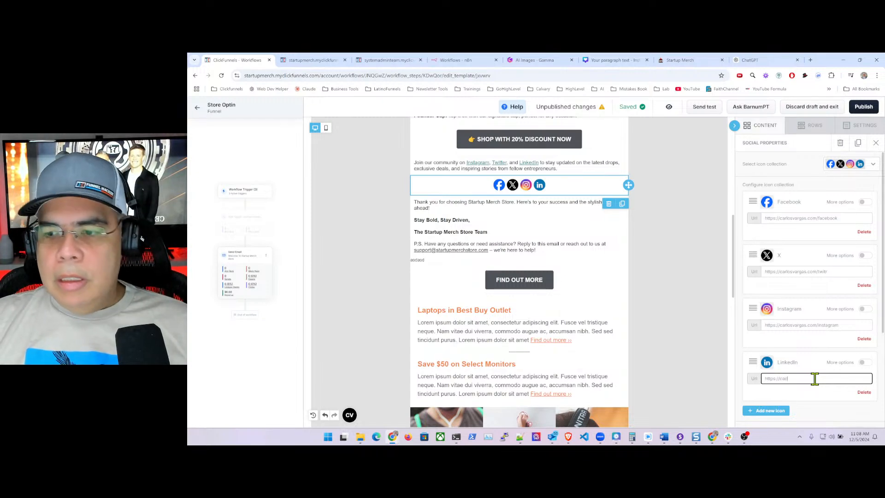
{"action": "type", "text": "osvargas"}
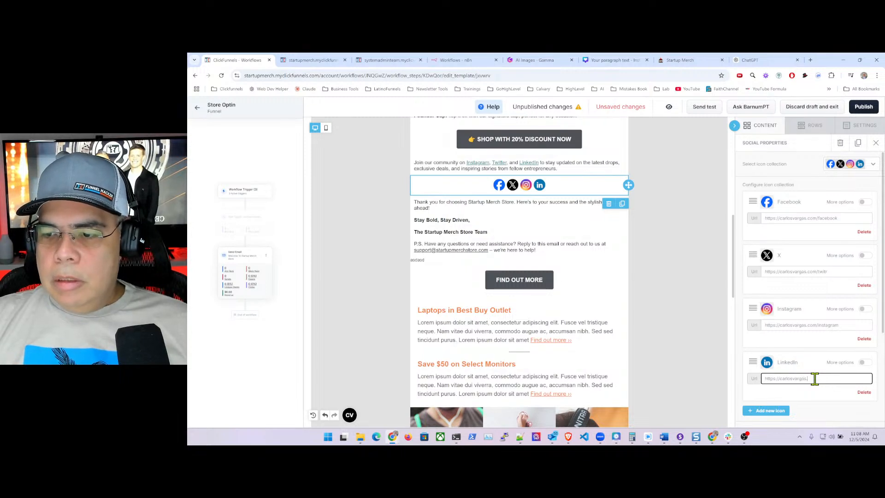
{"action": "type", "text": ".co"}
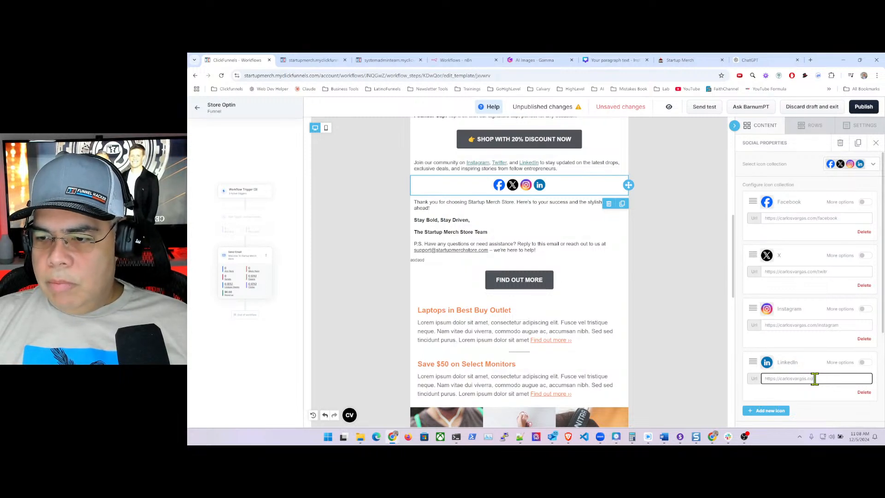
{"action": "type", "text": "m"}
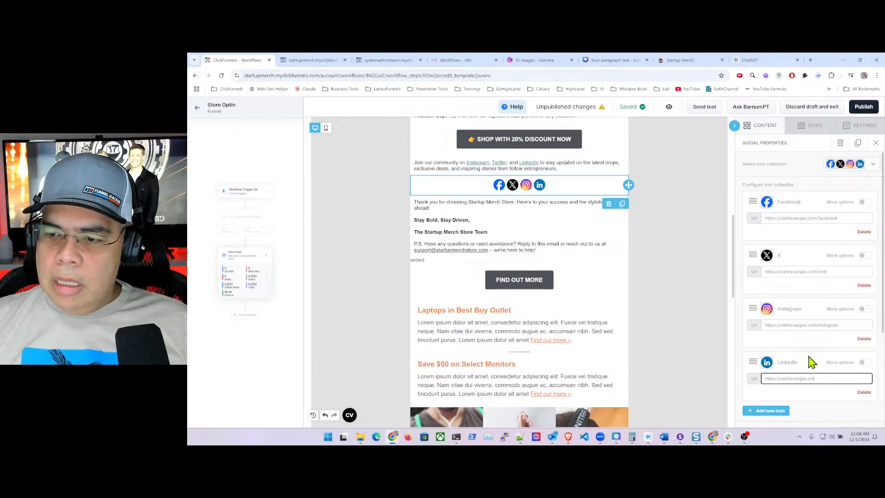
{"action": "key", "text": "BackSpace"}
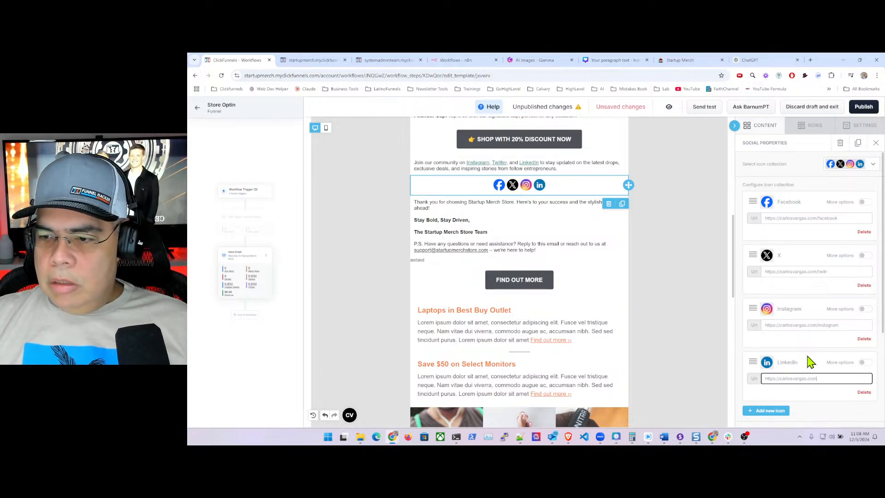
{"action": "type", "text": "m/linkedin"}
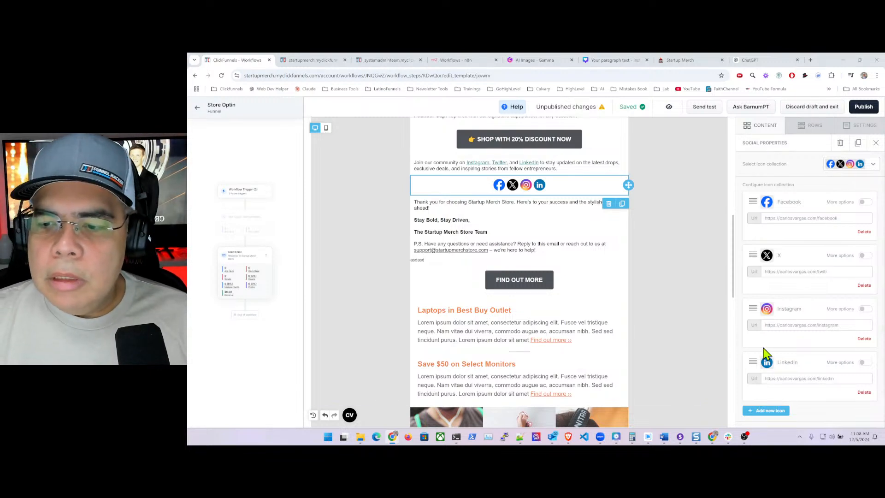
{"action": "scroll", "coordinate": [769, 355], "scroll_direction": "down", "scroll_amount": 3}
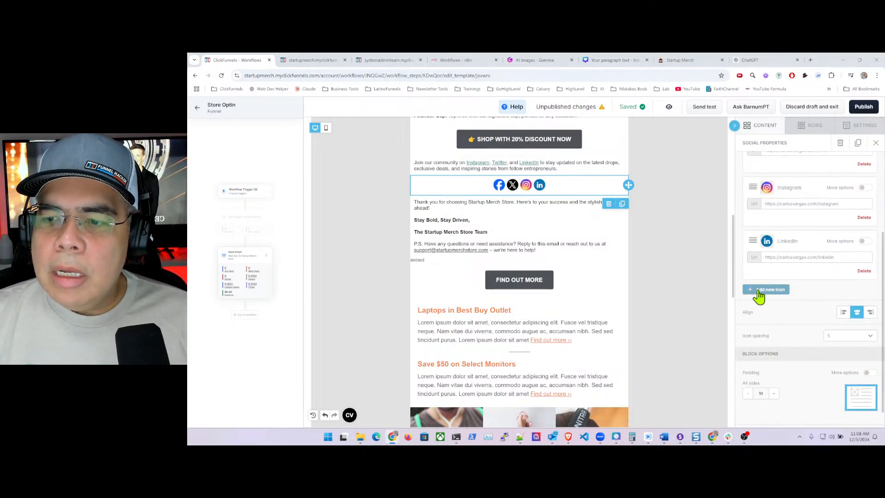
- Add a YouTube icon to the email's social icons block
{"action": "left_click", "coordinate": [763, 290]}
{"action": "scroll", "coordinate": [777, 323], "scroll_direction": "down", "scroll_amount": 10}
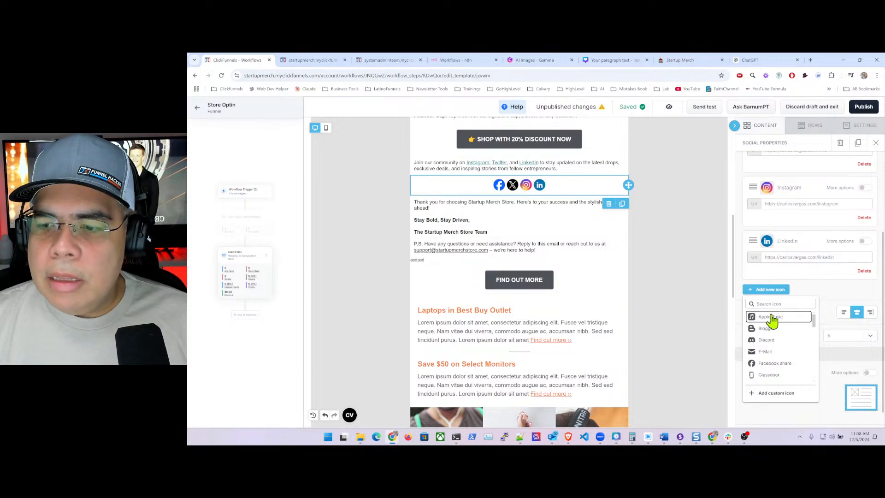
{"action": "scroll", "coordinate": [774, 339], "scroll_direction": "down", "scroll_amount": 8}
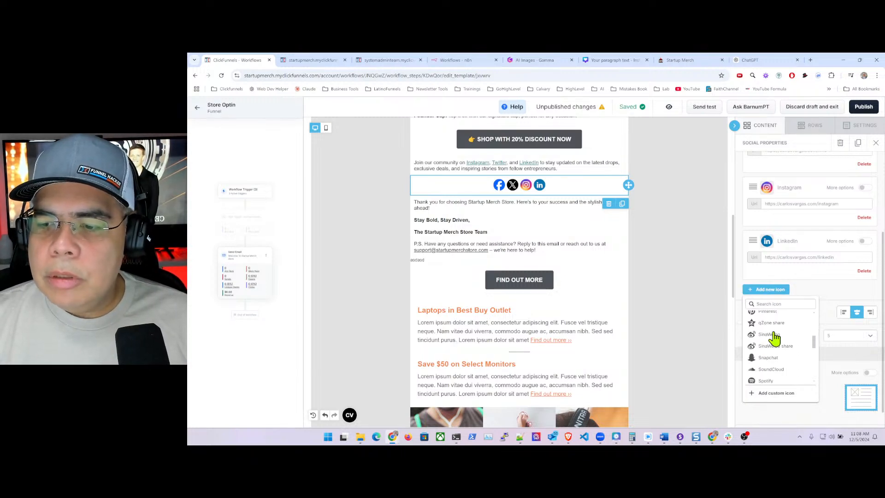
{"action": "scroll", "coordinate": [774, 338], "scroll_direction": "down", "scroll_amount": 4}
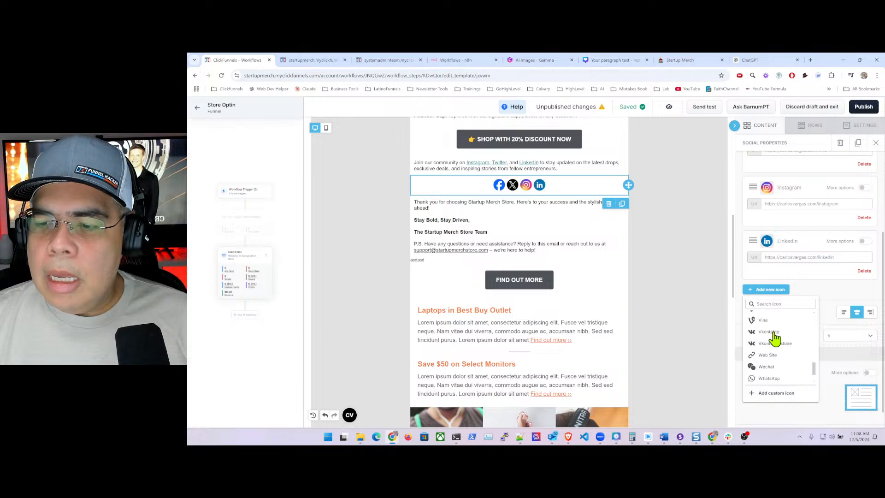
{"action": "left_click", "coordinate": [769, 378]}
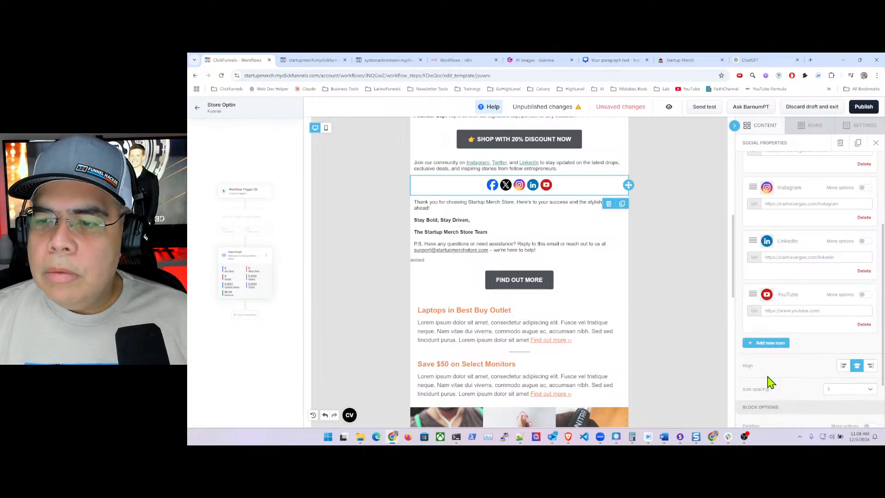
- Set the YouTube icon's URL to the creator's website /youtube page
{"action": "left_click", "coordinate": [791, 311]}
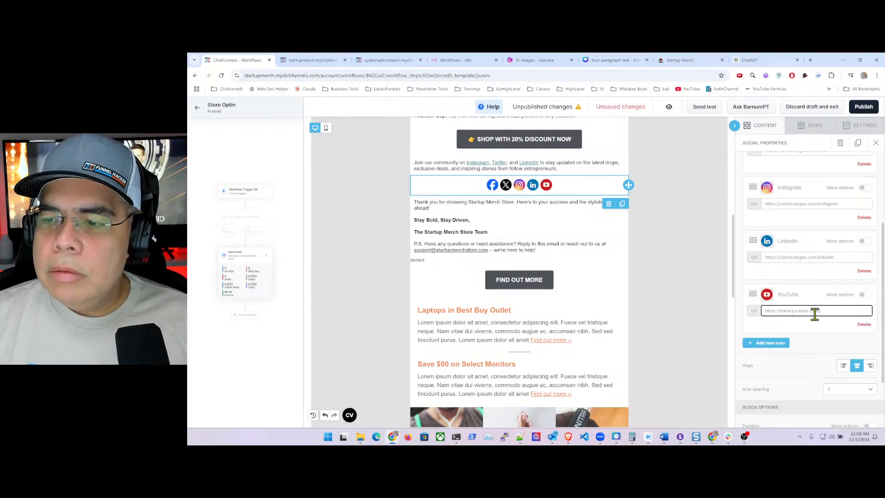
{"action": "triple_click", "coordinate": [815, 314]}
{"action": "key", "text": "BackSpace"}
{"action": "type", "text": "https:/"}
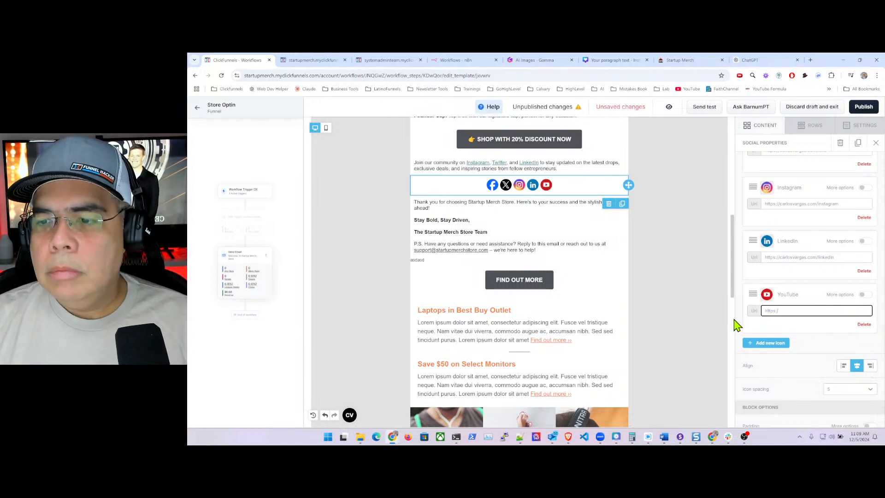
{"action": "type", "text": "/car"}
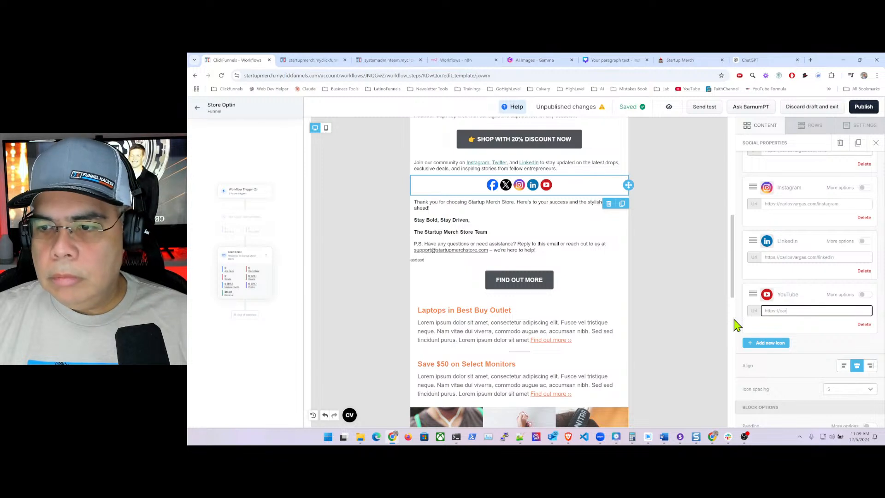
{"action": "type", "text": "losvargas.co"}
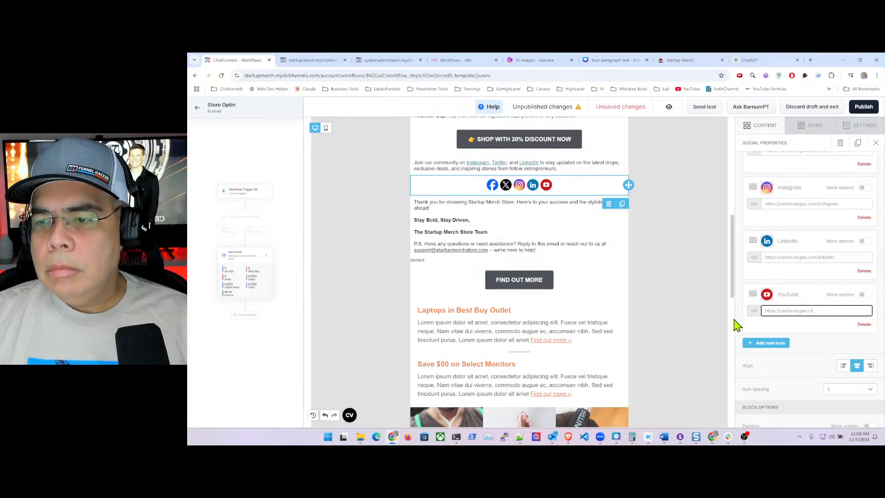
{"action": "type", "text": "m/youtu"}
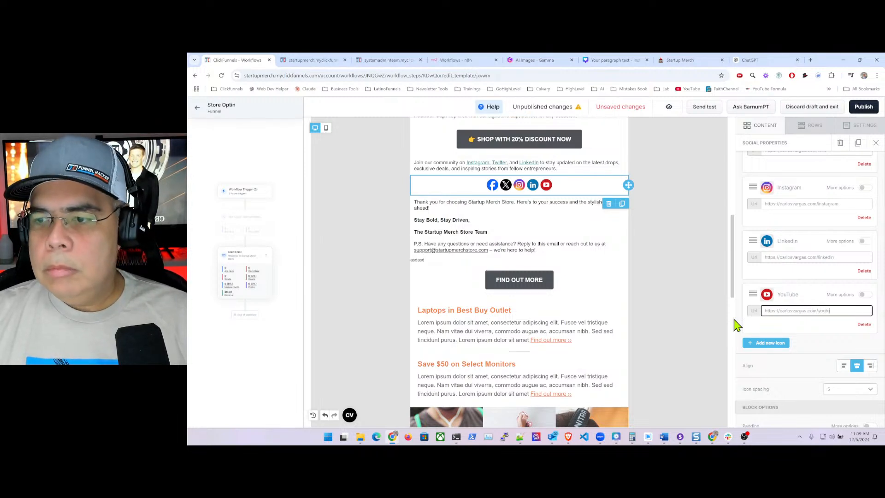
{"action": "type", "text": "be"}
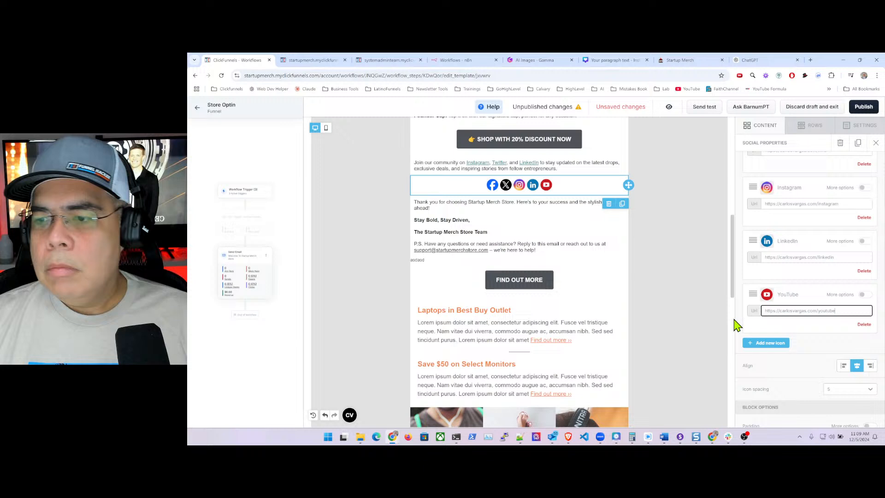
{"action": "left_click", "coordinate": [796, 322]}
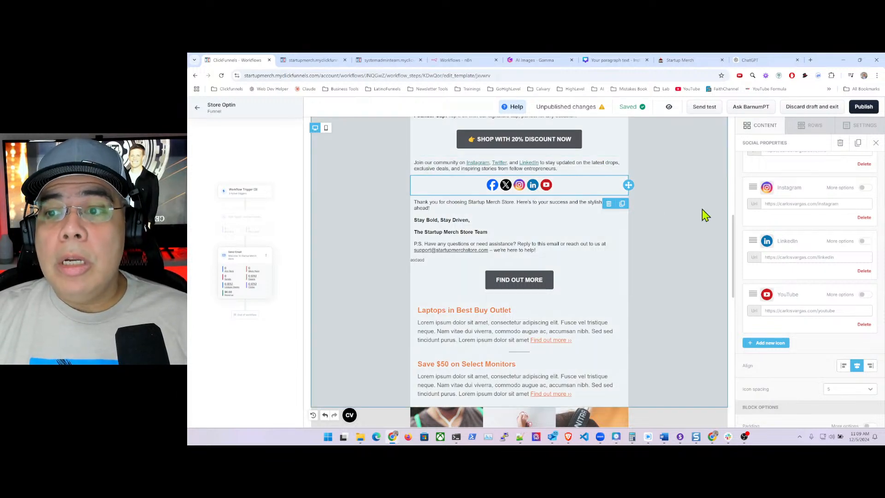
{"action": "scroll", "coordinate": [803, 287], "scroll_direction": "down", "scroll_amount": 2}
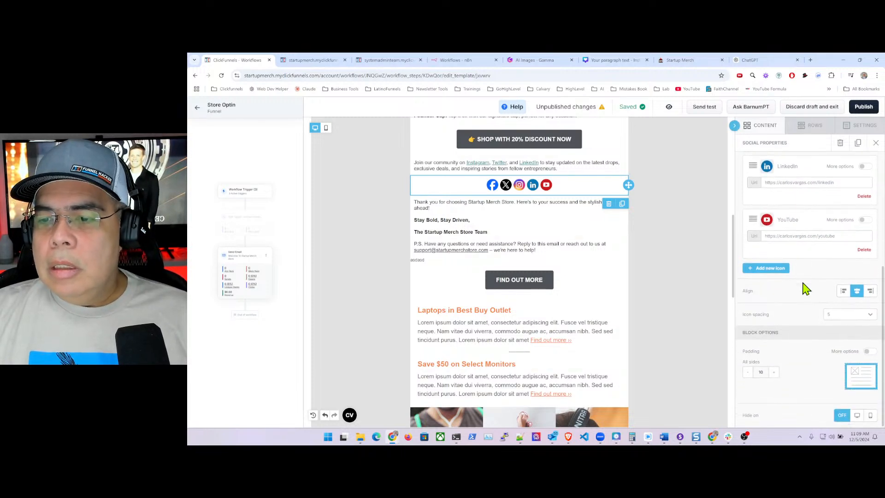
- Increase the social icon spacing to 10, then to 15
{"action": "left_click", "coordinate": [871, 317]}
{"action": "left_click", "coordinate": [842, 348]}
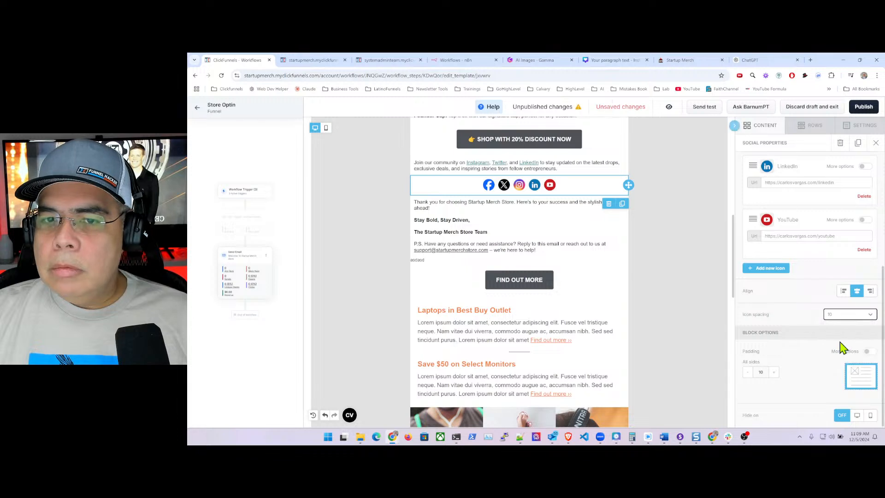
{"action": "left_click", "coordinate": [870, 317]}
{"action": "left_click", "coordinate": [837, 358]}
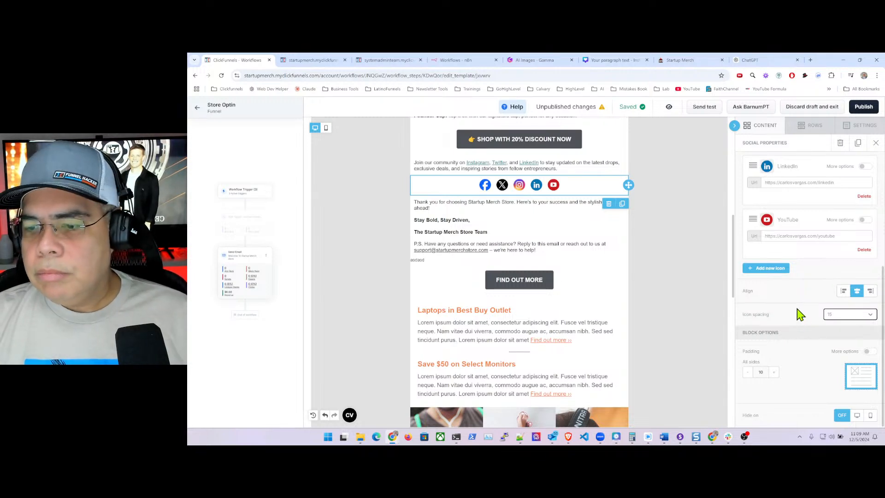
{"action": "scroll", "coordinate": [800, 313], "scroll_direction": "up", "scroll_amount": 5}
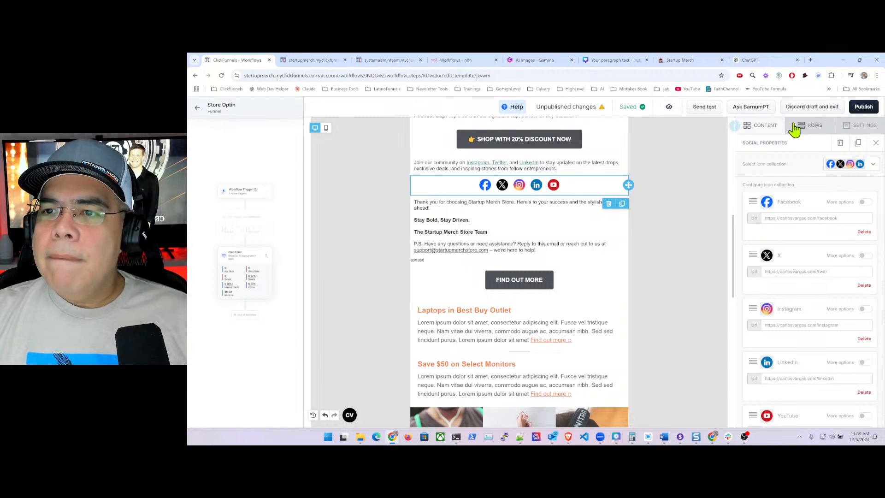
- Publish the email and delete the FIND OUT MORE button
{"action": "left_click", "coordinate": [863, 108]}
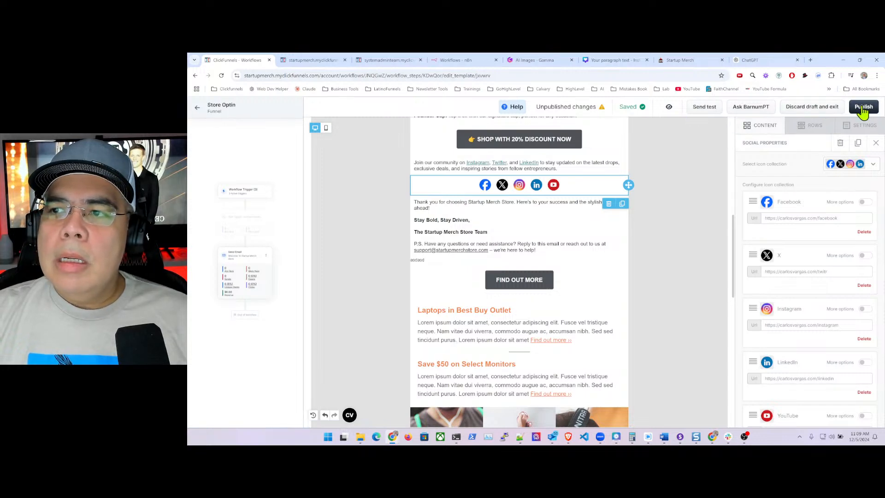
{"action": "scroll", "coordinate": [572, 240], "scroll_direction": "down", "scroll_amount": 10}
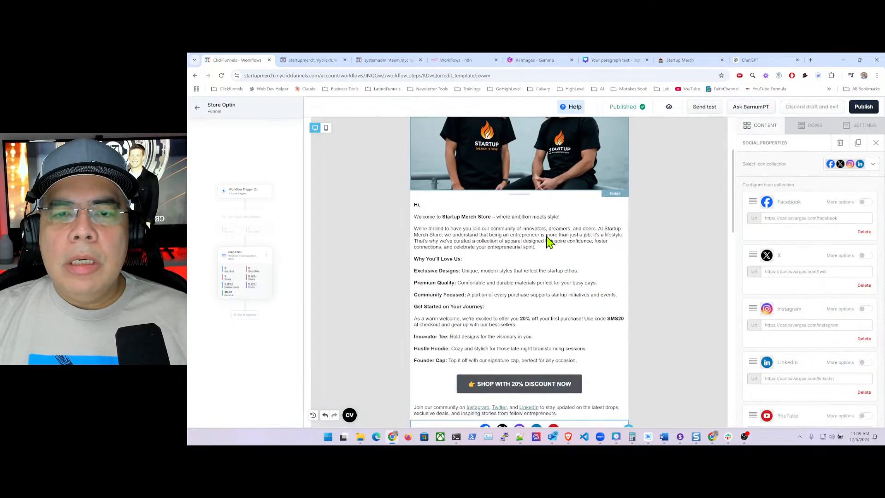
{"action": "scroll", "coordinate": [555, 235], "scroll_direction": "down", "scroll_amount": 2}
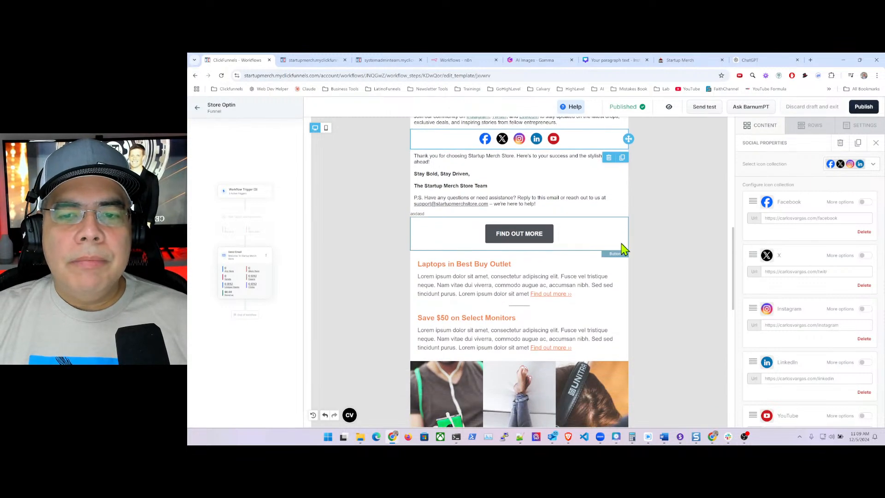
{"action": "left_click", "coordinate": [603, 238]}
{"action": "left_click", "coordinate": [608, 255]}
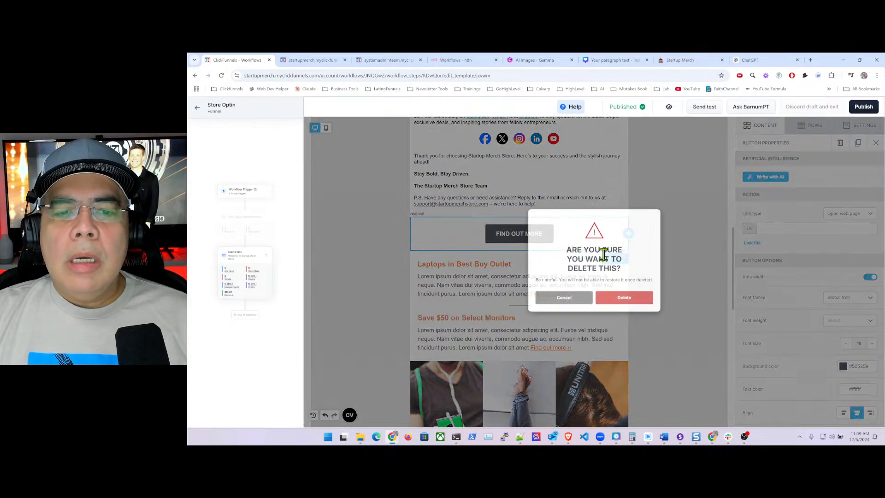
{"action": "left_click", "coordinate": [621, 309]}
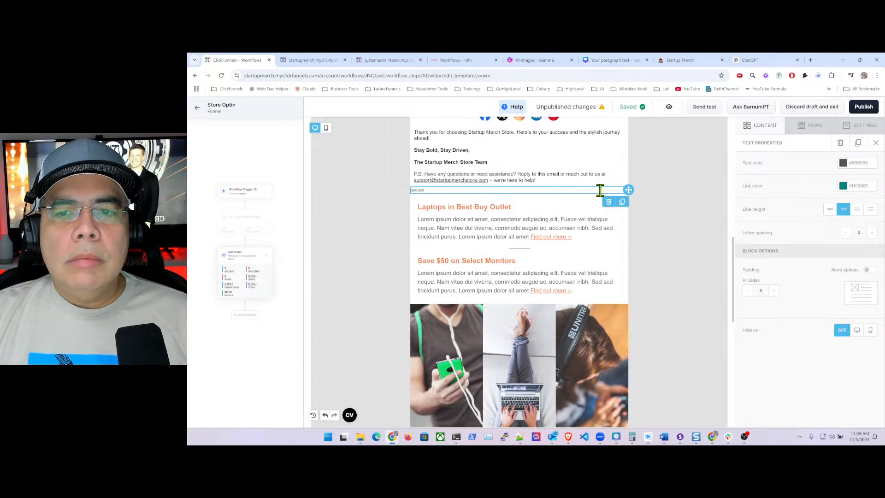
- Delete the stray asdasd text and the Laptops in Best Buy Outlet heading
{"action": "left_click", "coordinate": [604, 190]}
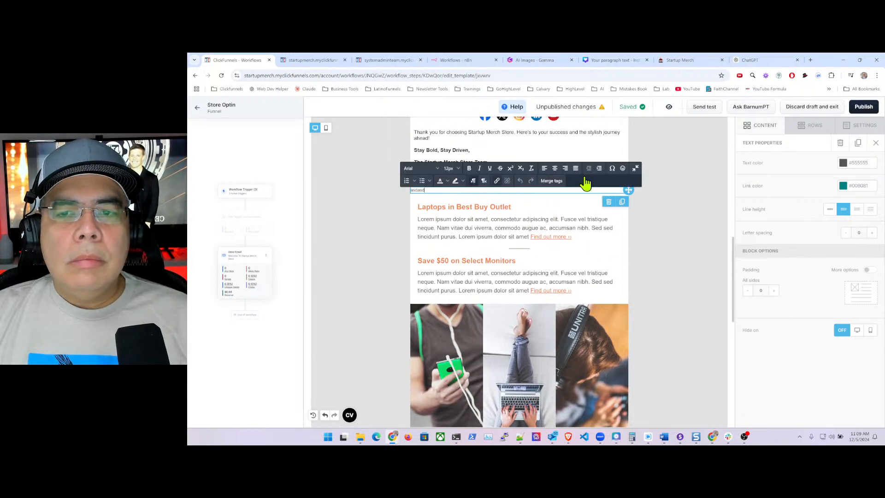
{"action": "left_click", "coordinate": [609, 201]}
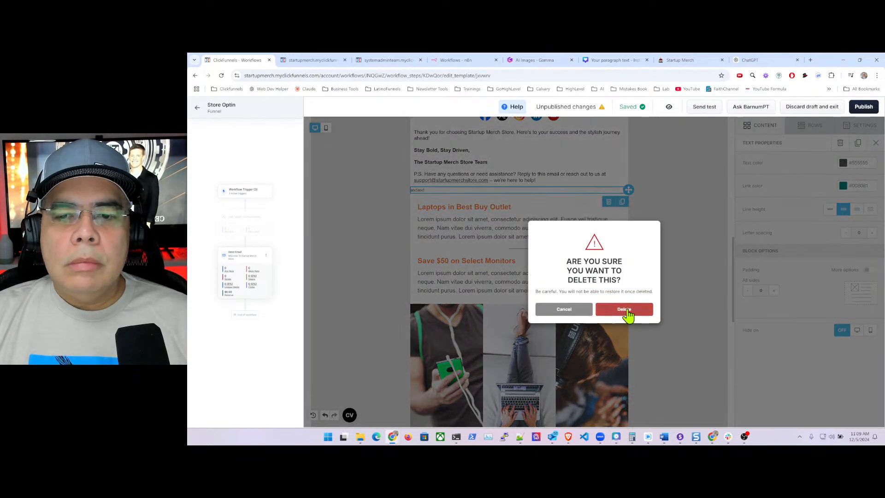
{"action": "left_click", "coordinate": [622, 310]}
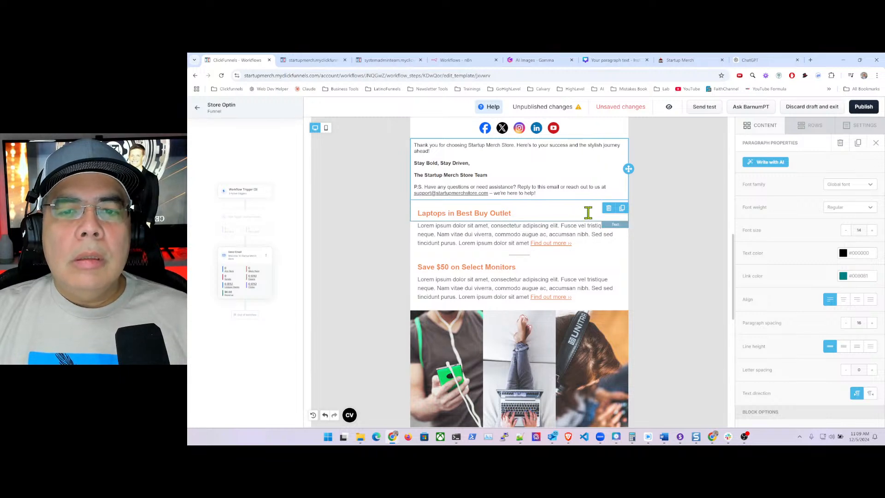
{"action": "left_click", "coordinate": [595, 213]}
{"action": "left_click", "coordinate": [610, 211]}
{"action": "left_click", "coordinate": [666, 222]}
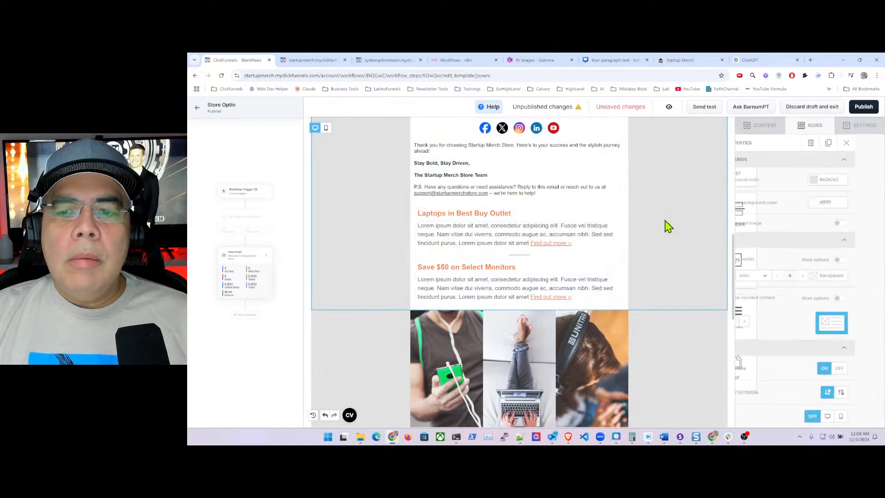
{"action": "left_click", "coordinate": [607, 211]}
{"action": "left_click", "coordinate": [611, 236]}
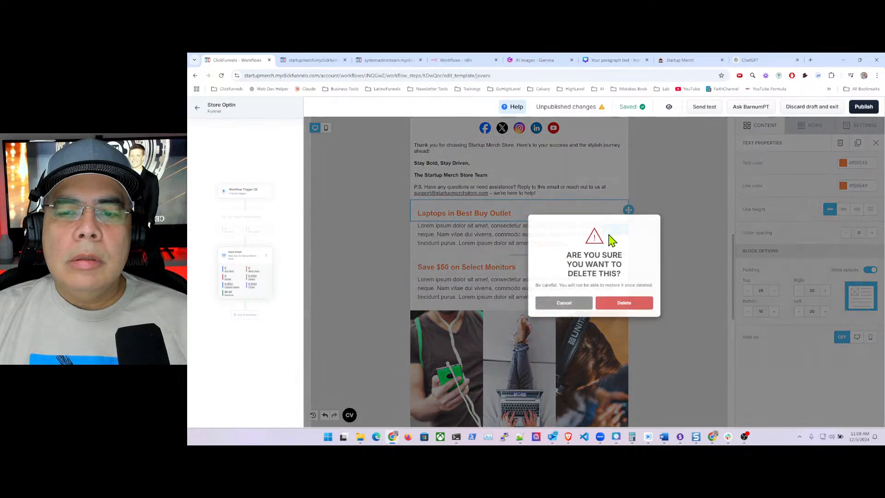
{"action": "left_click", "coordinate": [597, 313]}
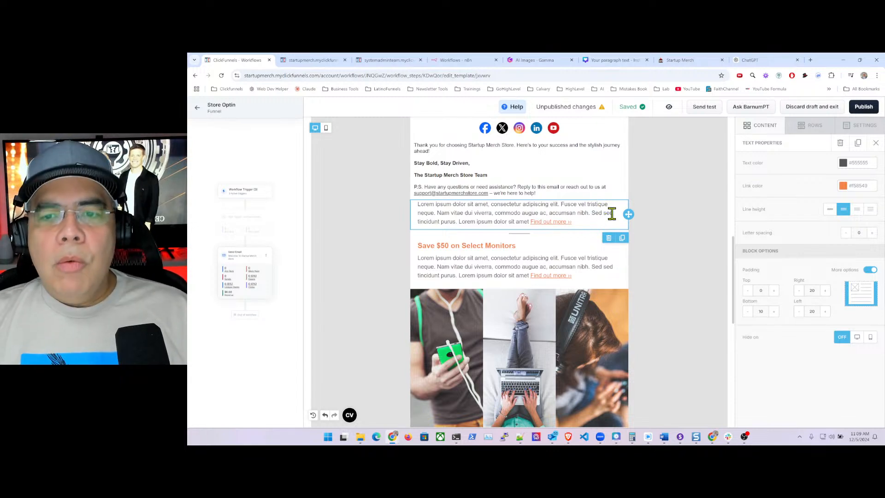
- Delete the first lorem paragraph and the Save $50 on Select Monitors heading
{"action": "left_click", "coordinate": [609, 244]}
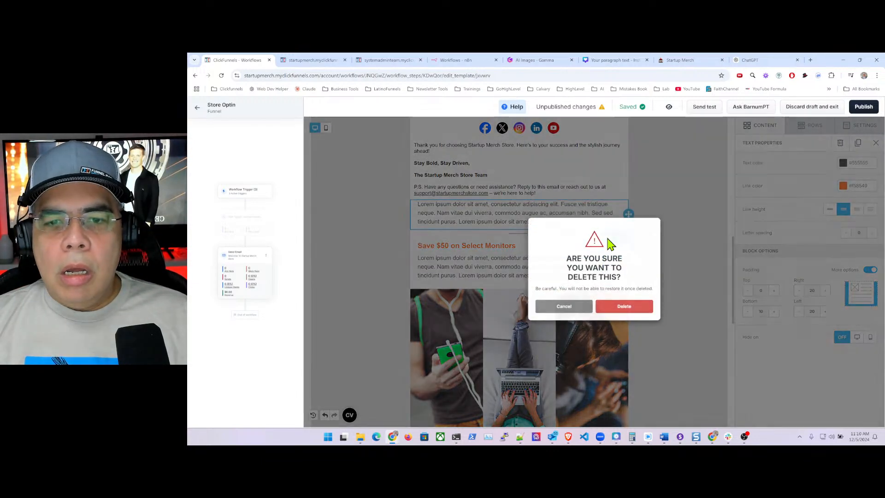
{"action": "left_click", "coordinate": [632, 311]}
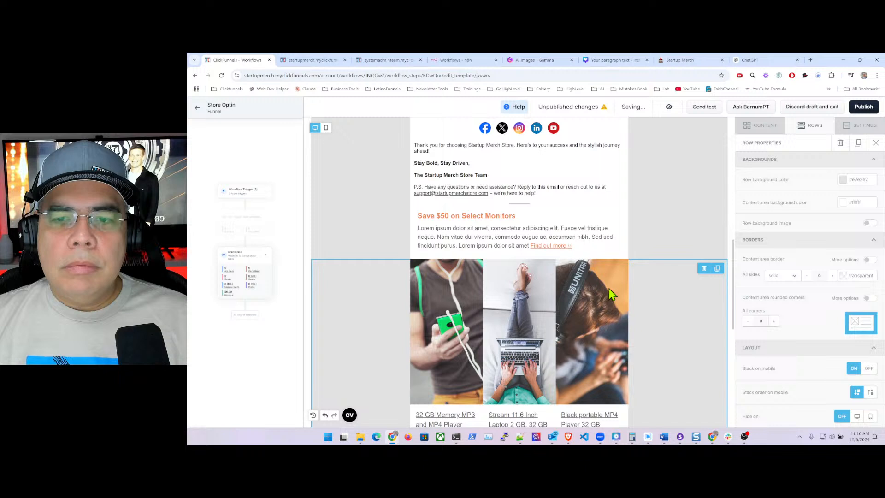
{"action": "left_click", "coordinate": [600, 238]}
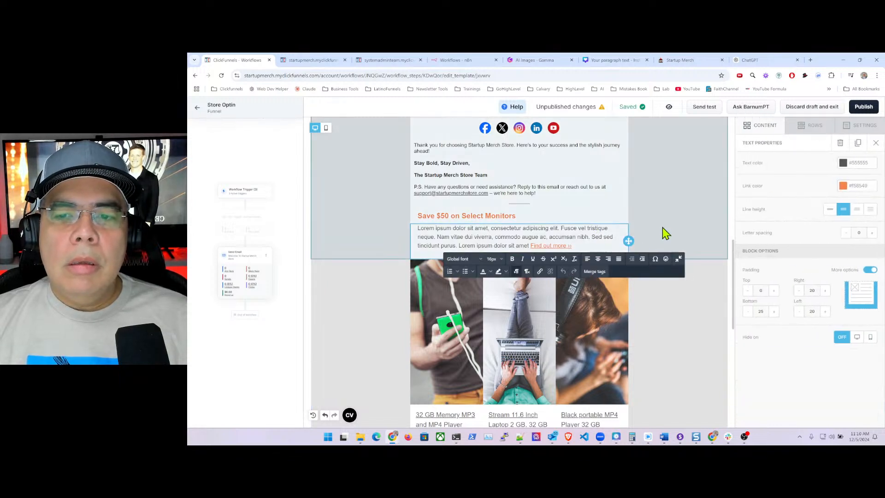
{"action": "left_click", "coordinate": [663, 228]}
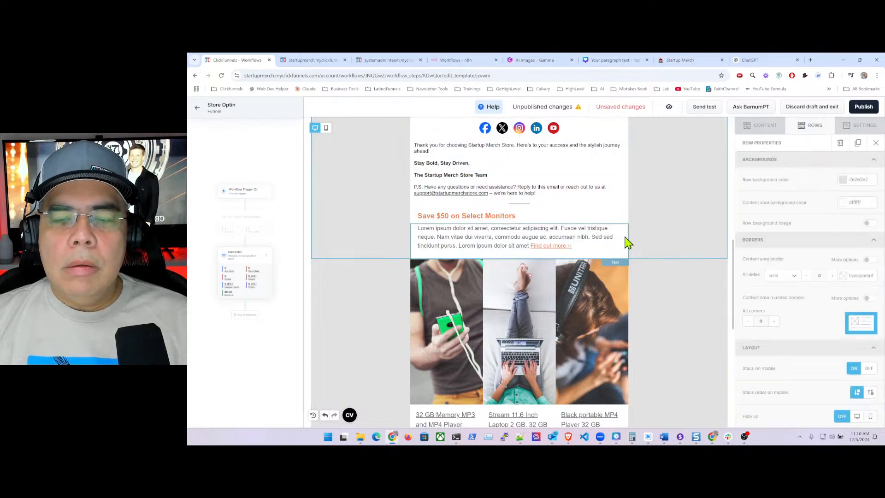
{"action": "left_click", "coordinate": [626, 222]}
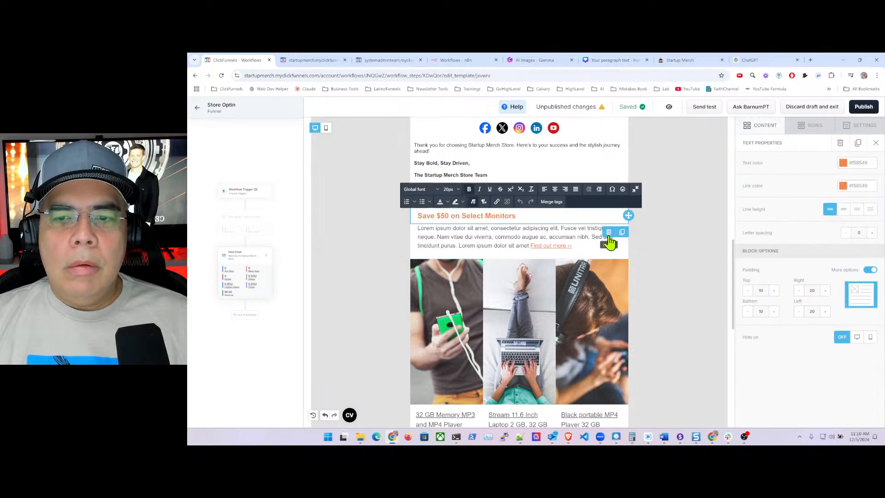
{"action": "left_click", "coordinate": [609, 233]}
{"action": "left_click", "coordinate": [632, 311]}
- Delete the remaining lorem ipsum paragraph
{"action": "scroll", "coordinate": [637, 318], "scroll_direction": "down", "scroll_amount": 1}
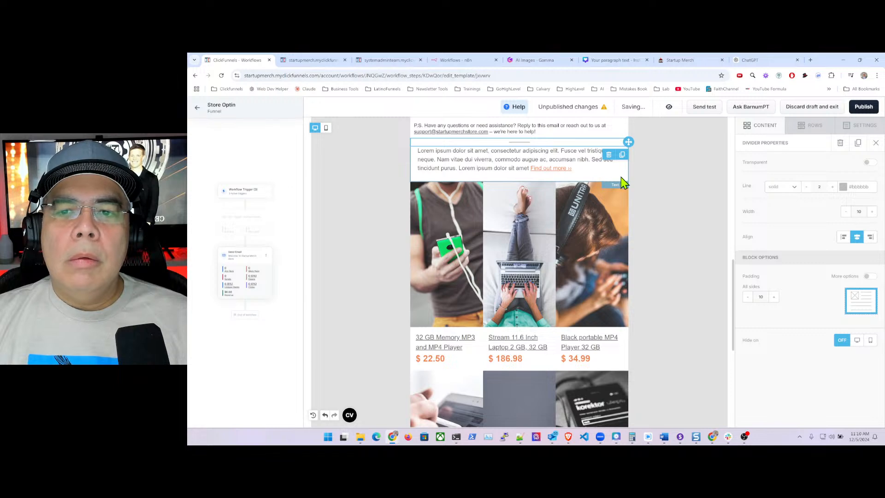
{"action": "left_click", "coordinate": [621, 177]}
{"action": "left_click", "coordinate": [608, 190]}
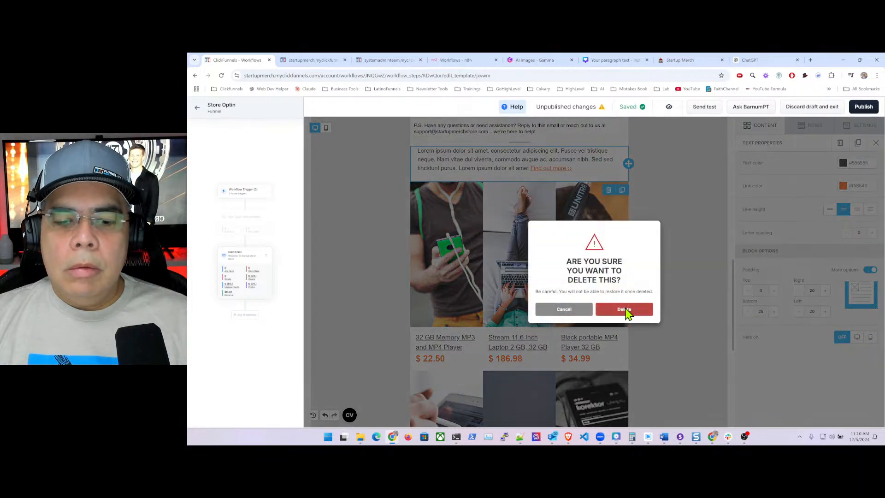
{"action": "left_click", "coordinate": [622, 310]}
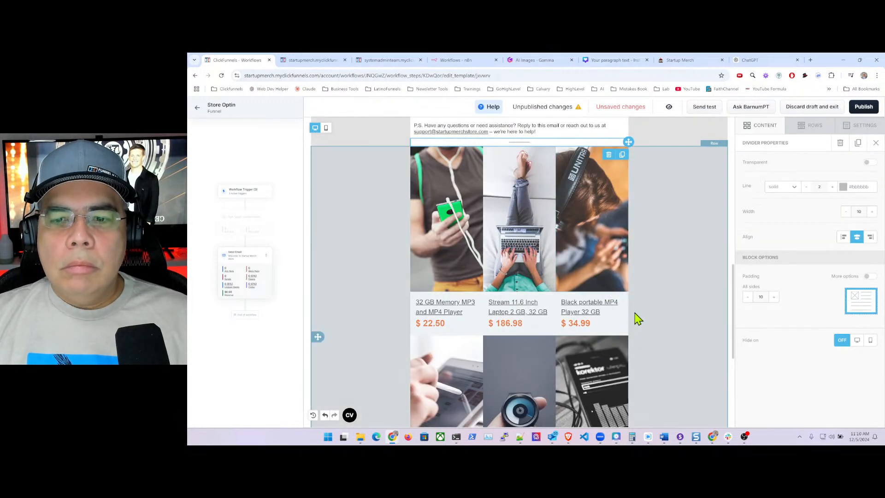
- Delete the product-image grid row and confirm the removal
{"action": "scroll", "coordinate": [654, 302], "scroll_direction": "down", "scroll_amount": 3}
{"action": "scroll", "coordinate": [657, 301], "scroll_direction": "down", "scroll_amount": 2}
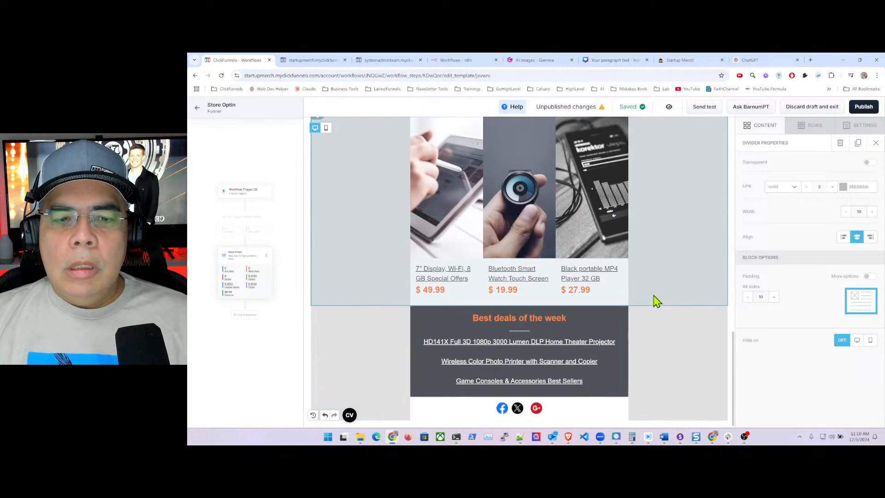
{"action": "scroll", "coordinate": [657, 301], "scroll_direction": "up", "scroll_amount": 7}
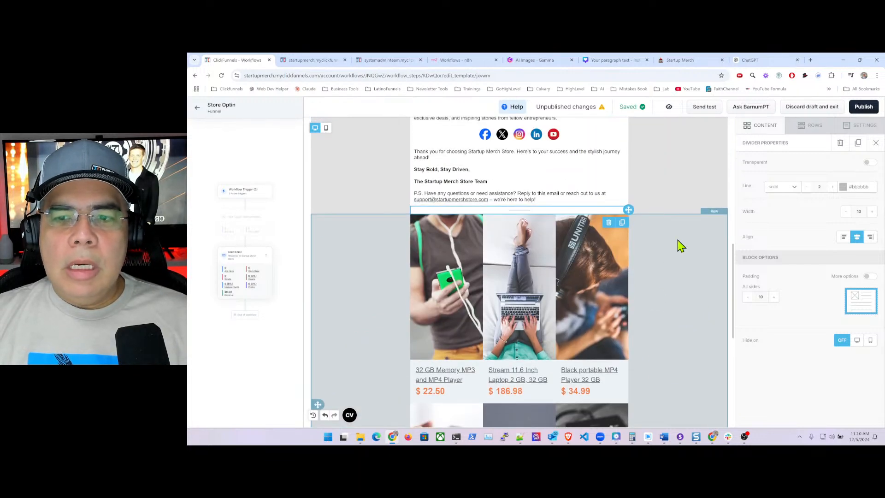
{"action": "scroll", "coordinate": [682, 239], "scroll_direction": "down", "scroll_amount": 5}
{"action": "left_click", "coordinate": [684, 237]}
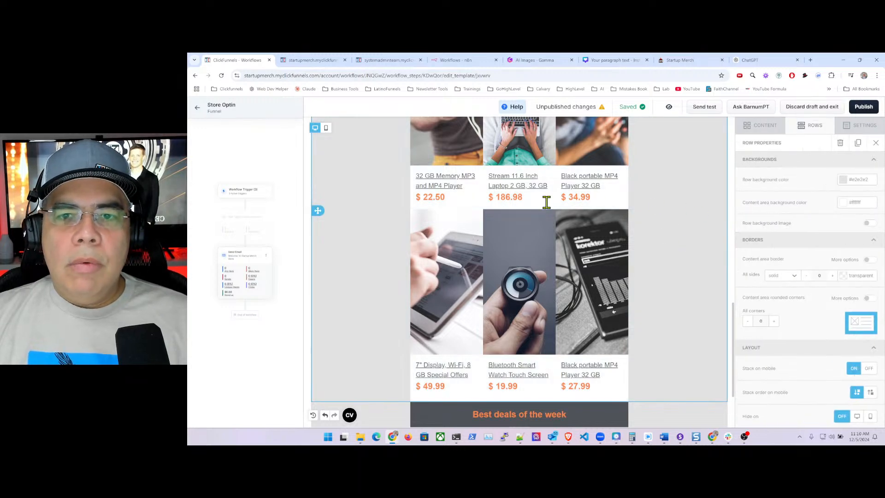
{"action": "left_click", "coordinate": [840, 143]}
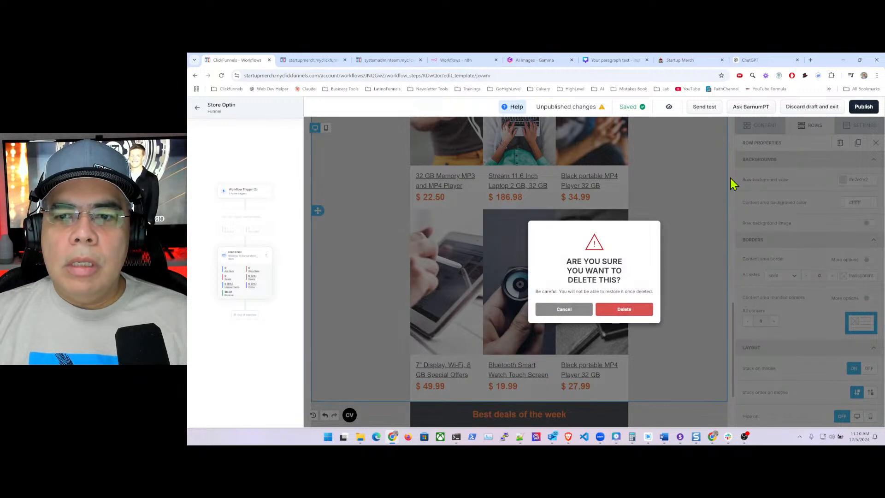
{"action": "left_click", "coordinate": [555, 315]}
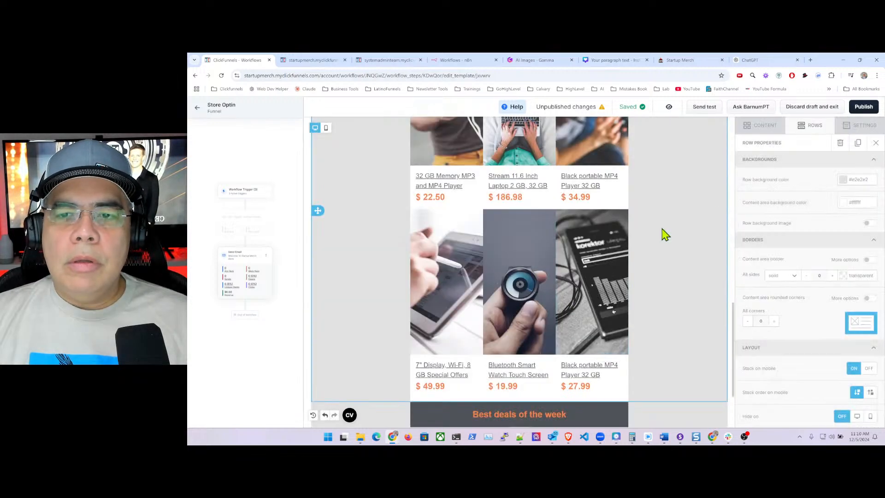
{"action": "left_click", "coordinate": [840, 143]}
{"action": "left_click", "coordinate": [639, 310]}
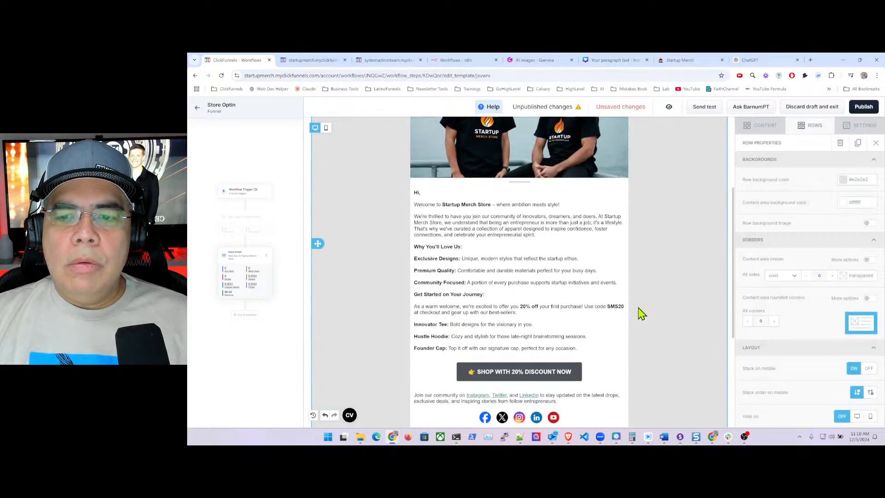
{"action": "scroll", "coordinate": [654, 298], "scroll_direction": "down", "scroll_amount": 8}
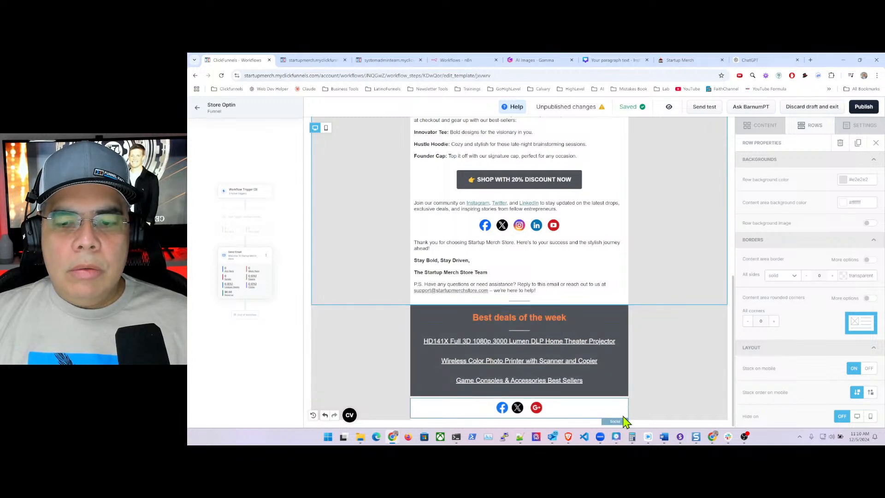
- Drag an empty two-column row in above Best deals of the week
{"action": "left_click", "coordinate": [769, 129]}
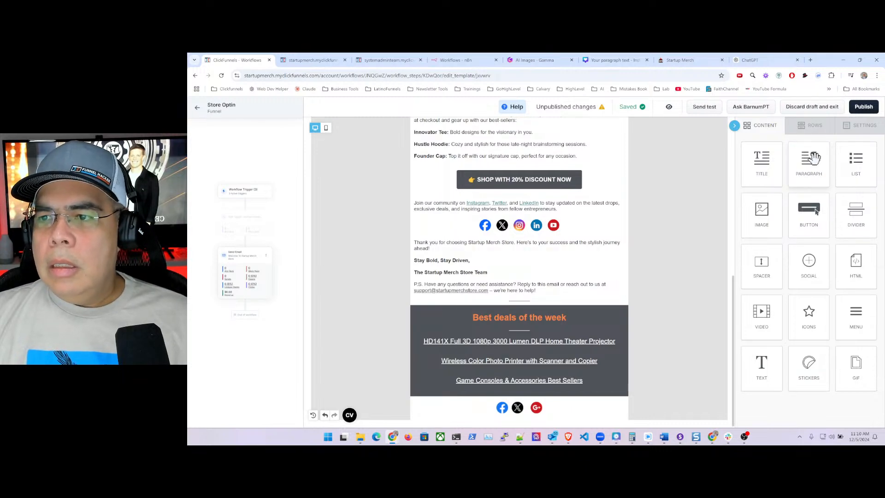
{"action": "left_click", "coordinate": [815, 125]}
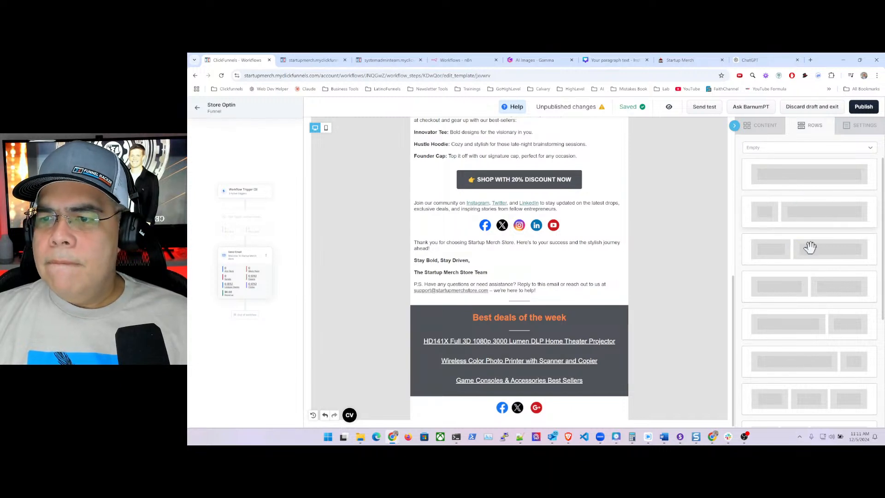
{"action": "left_click_drag", "start_coordinate": [823, 246], "coordinate": [492, 319]}
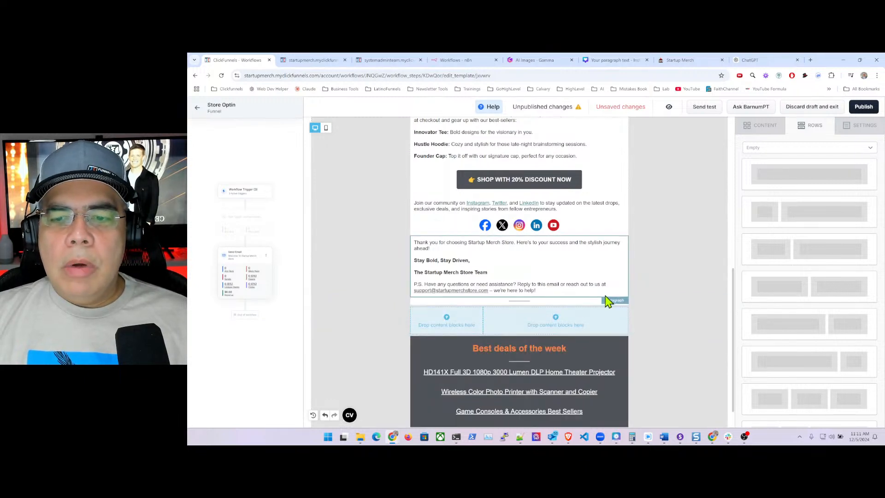
- Give the new two-column row a white content-area background
{"action": "left_click", "coordinate": [644, 328]}
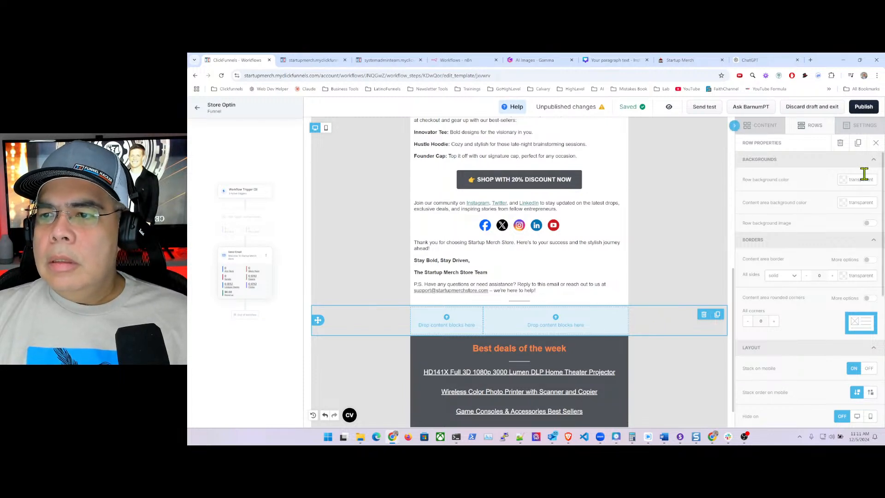
{"action": "left_click", "coordinate": [845, 208]}
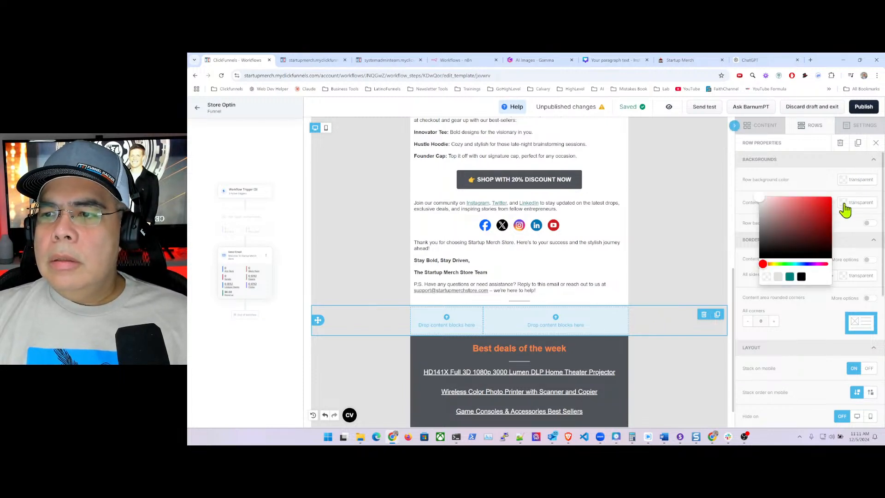
{"action": "left_click", "coordinate": [759, 198]}
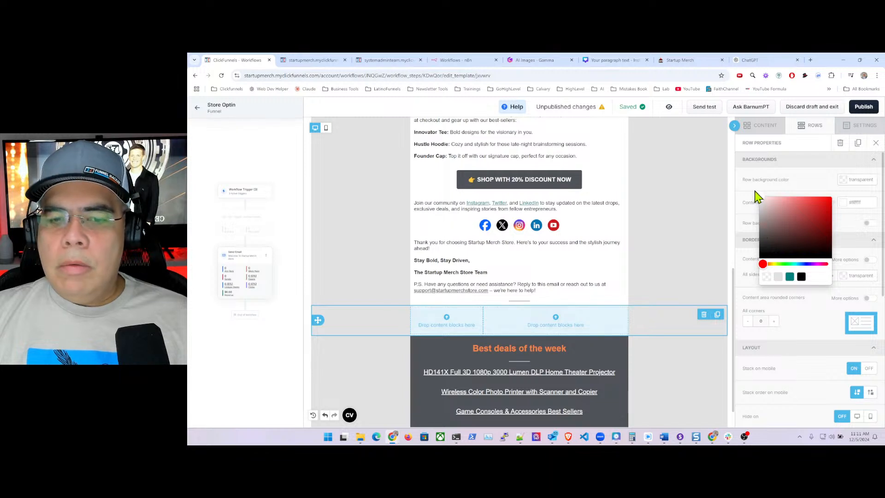
{"action": "left_click", "coordinate": [828, 190]}
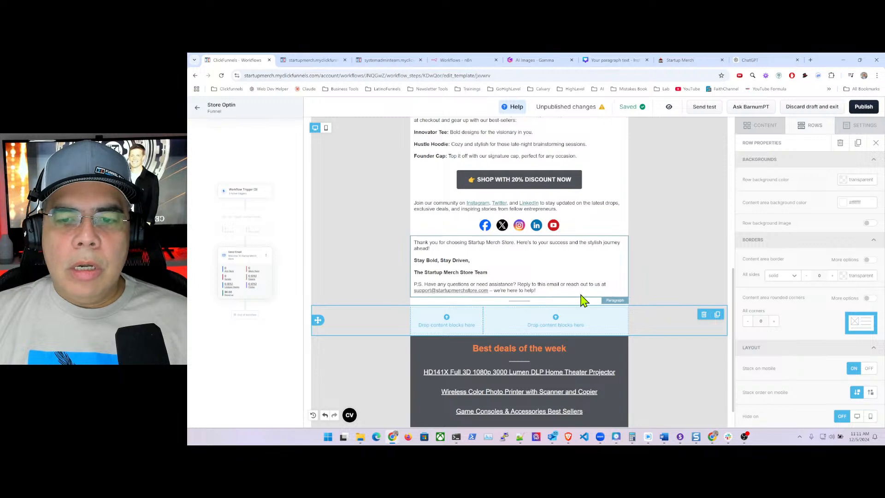
{"action": "left_click", "coordinate": [538, 293]}
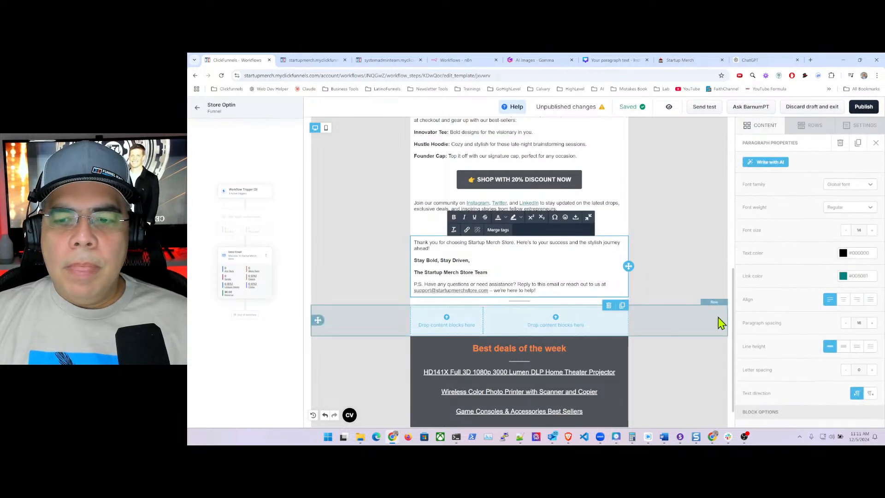
{"action": "left_click", "coordinate": [687, 327]}
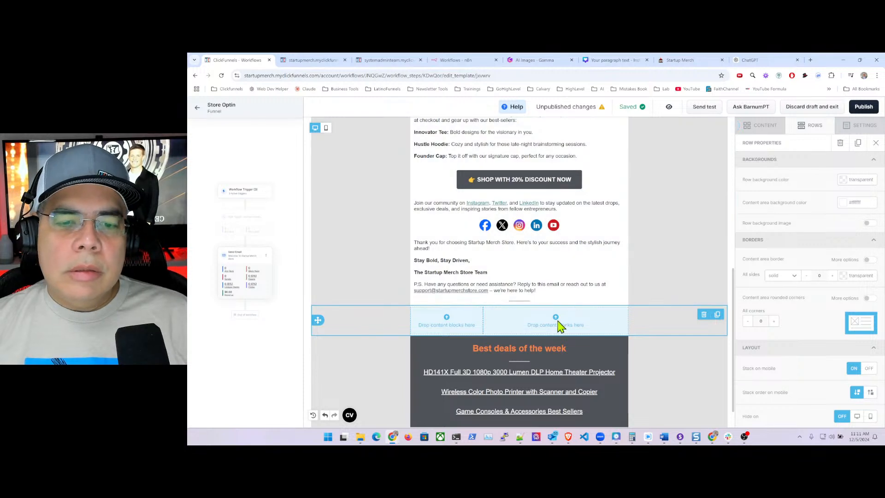
{"action": "left_click", "coordinate": [767, 129]}
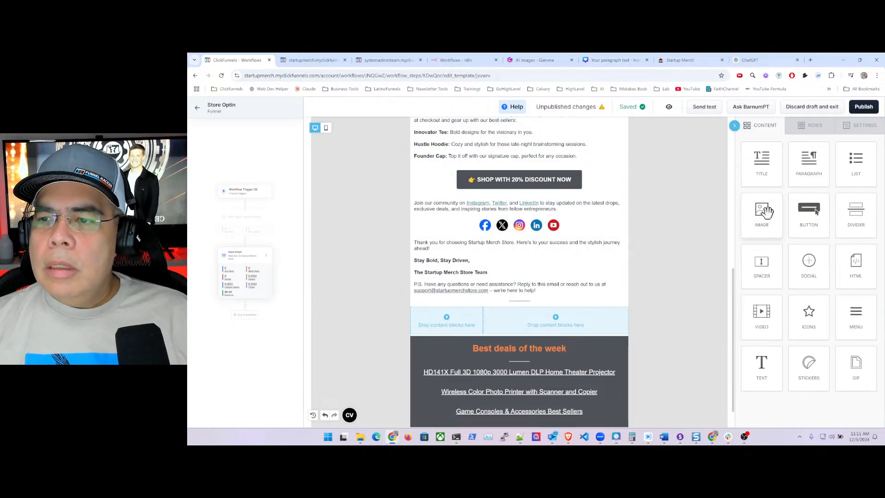
- Place an image block in the new row's left column and delete the Best deals row
{"action": "left_click_drag", "start_coordinate": [765, 211], "coordinate": [507, 340]}
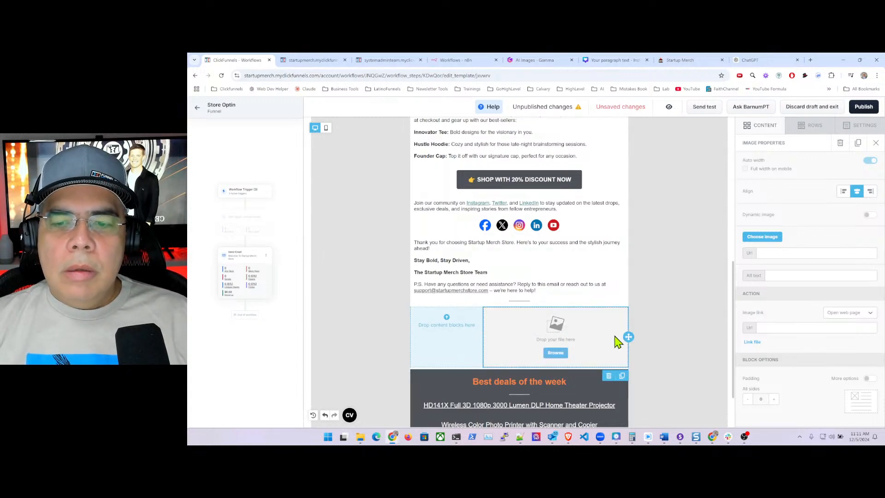
{"action": "left_click_drag", "start_coordinate": [628, 337], "coordinate": [465, 340]}
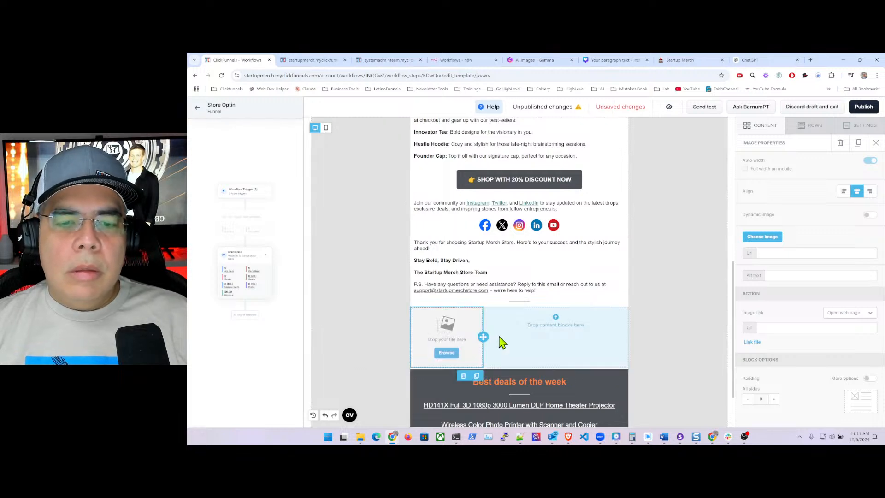
{"action": "scroll", "coordinate": [573, 330], "scroll_direction": "down", "scroll_amount": 2}
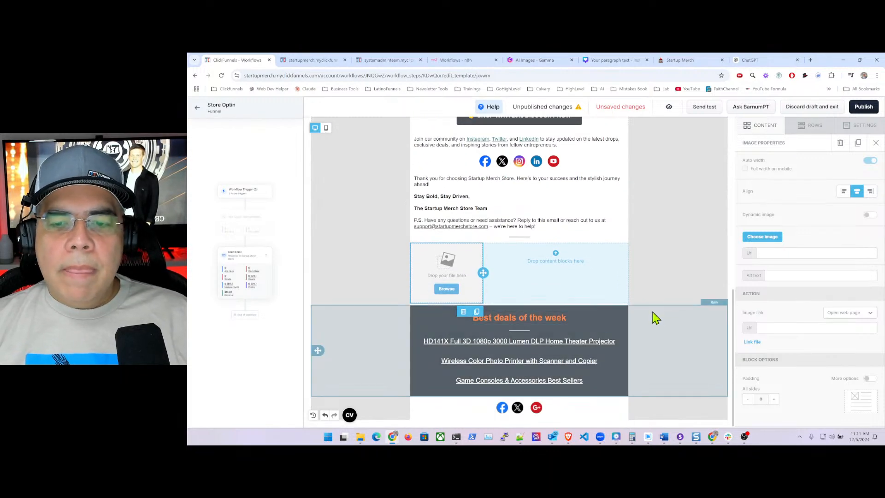
{"action": "left_click", "coordinate": [664, 319]}
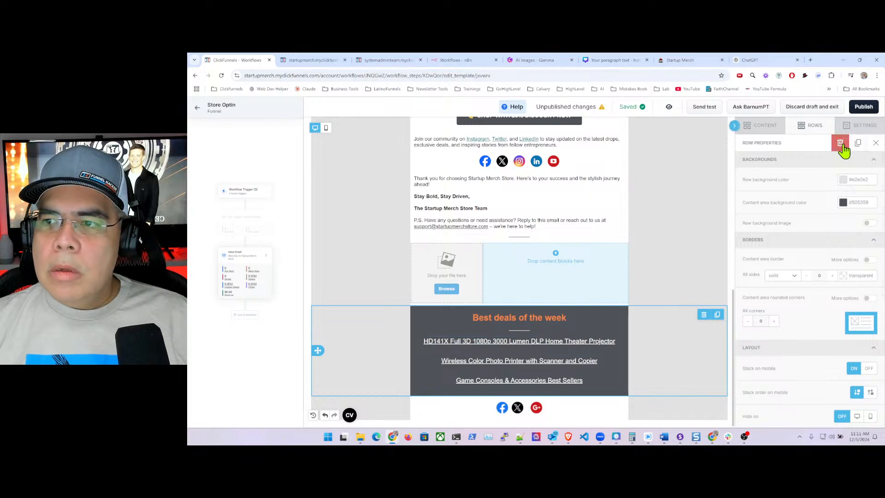
{"action": "left_click", "coordinate": [840, 143]}
{"action": "left_click", "coordinate": [624, 308]}
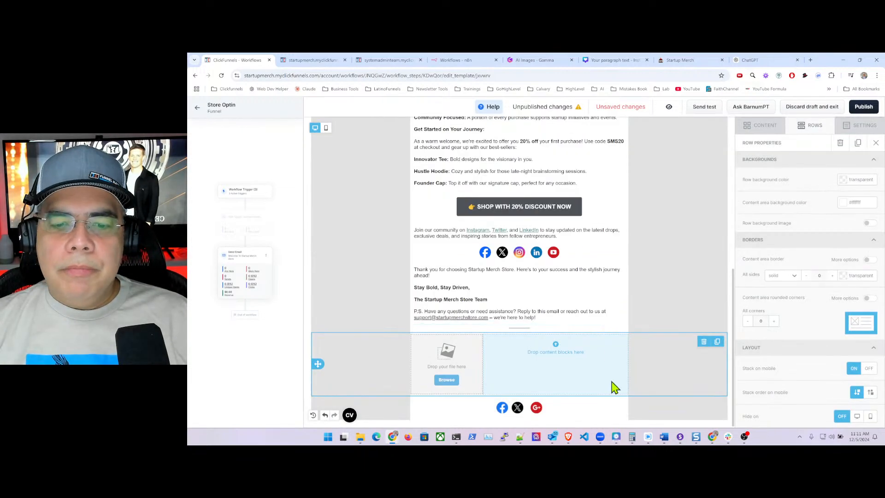
- Drag a single-column row in below the image row
{"action": "left_click", "coordinate": [765, 128]}
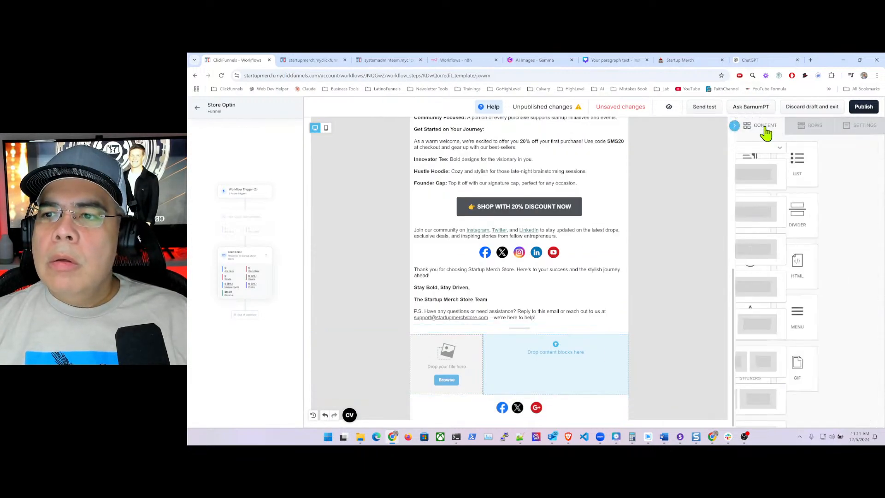
{"action": "left_click", "coordinate": [807, 125]}
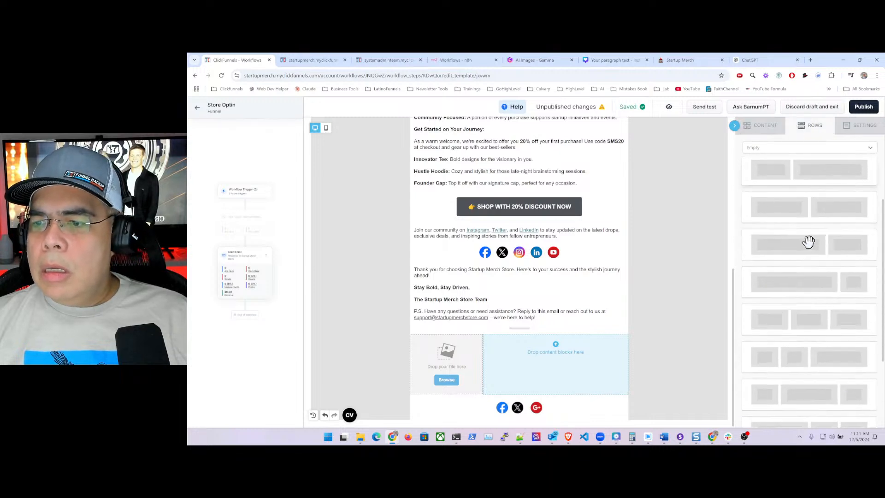
{"action": "scroll", "coordinate": [810, 244], "scroll_direction": "up", "scroll_amount": 2}
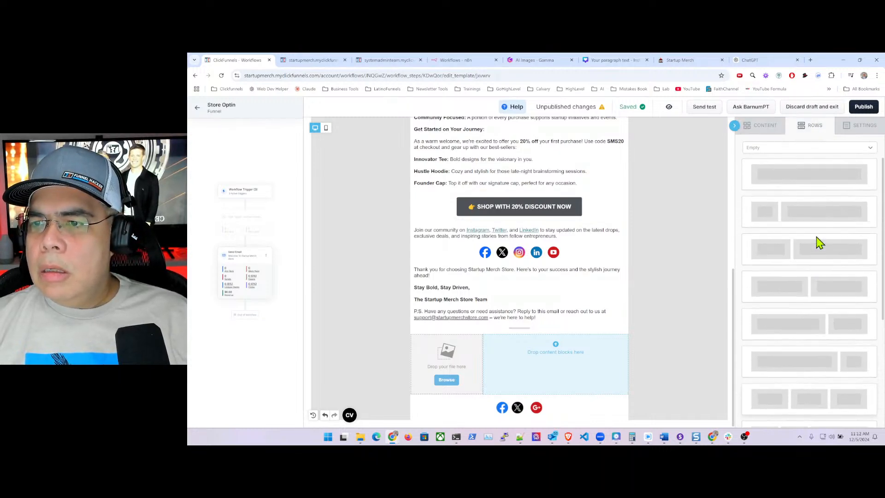
{"action": "left_click_drag", "start_coordinate": [805, 173], "coordinate": [545, 399]}
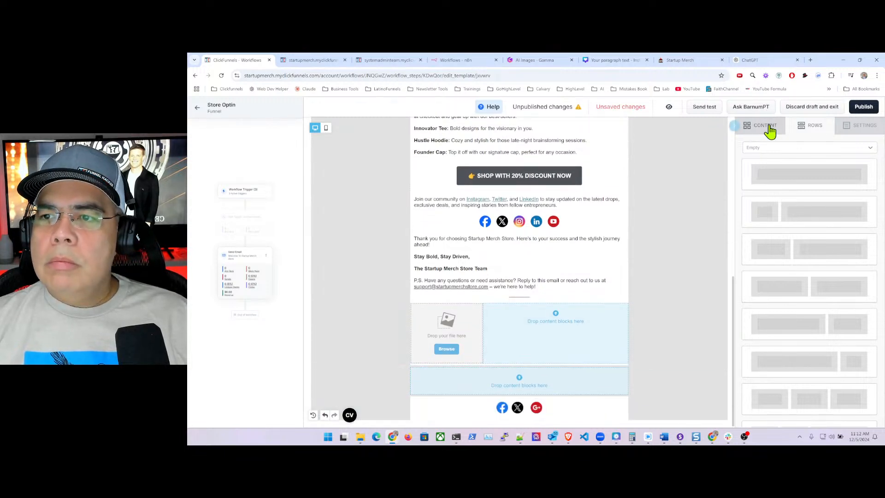
- Keep the new single-column row's content background white (#ffffff)
{"action": "left_click", "coordinate": [770, 131]}
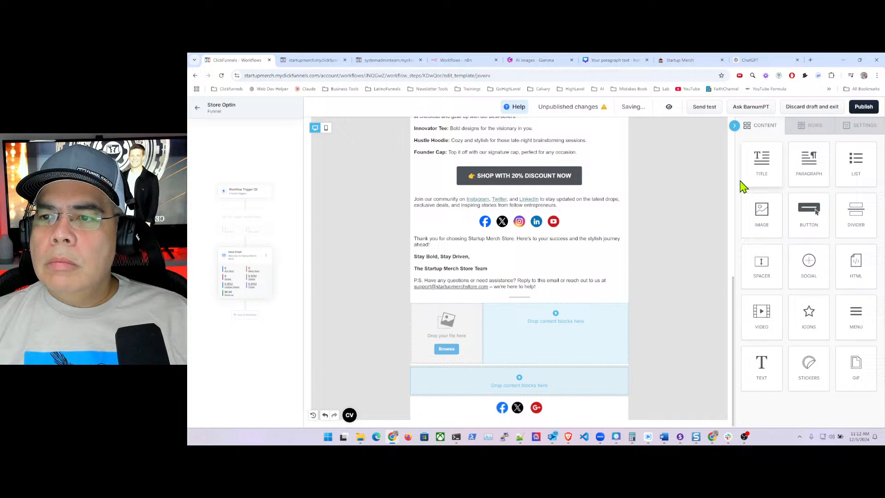
{"action": "left_click", "coordinate": [639, 384]}
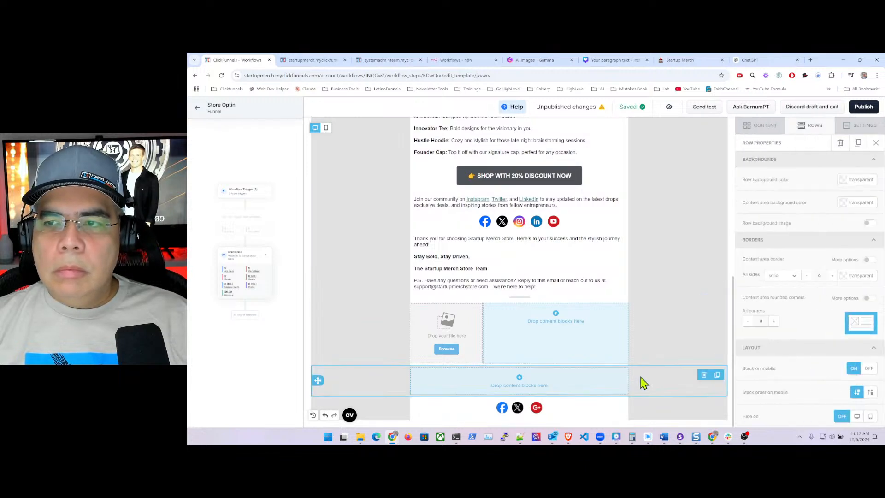
{"action": "left_click", "coordinate": [848, 205]}
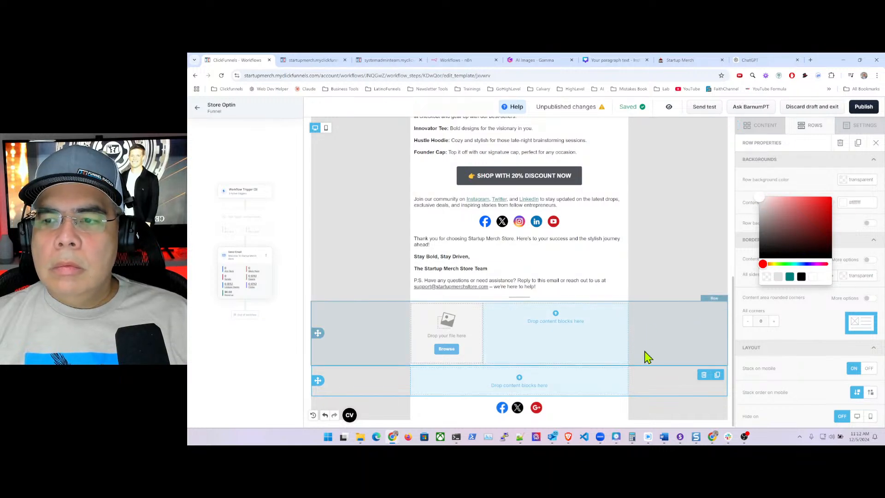
{"action": "left_click", "coordinate": [643, 355]}
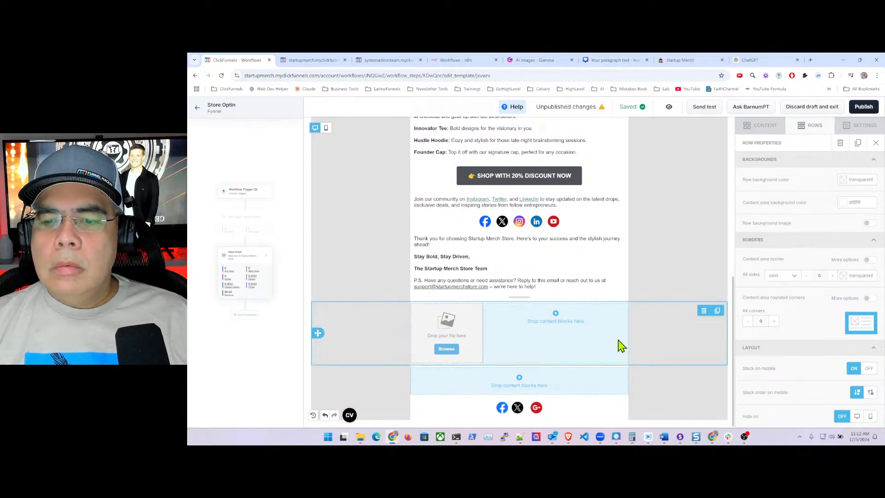
{"action": "right_click", "coordinate": [361, 438]}
{"action": "left_click", "coordinate": [450, 199]}
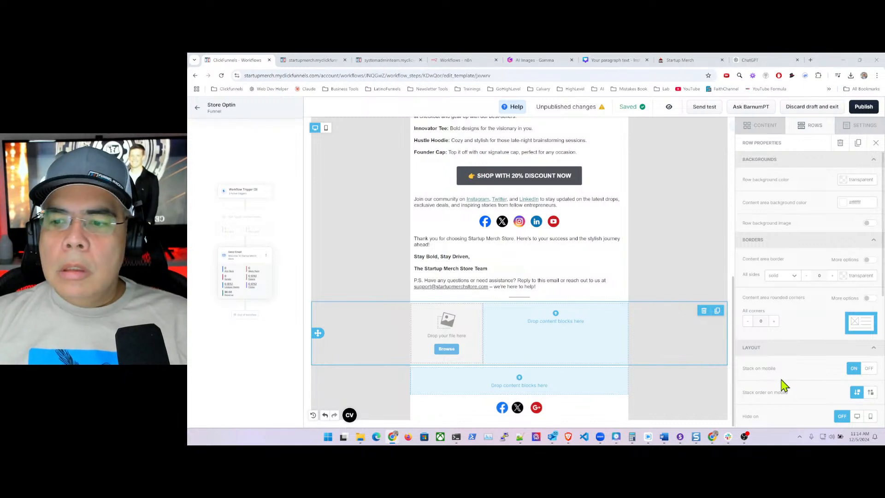
{"action": "left_click", "coordinate": [446, 349]}
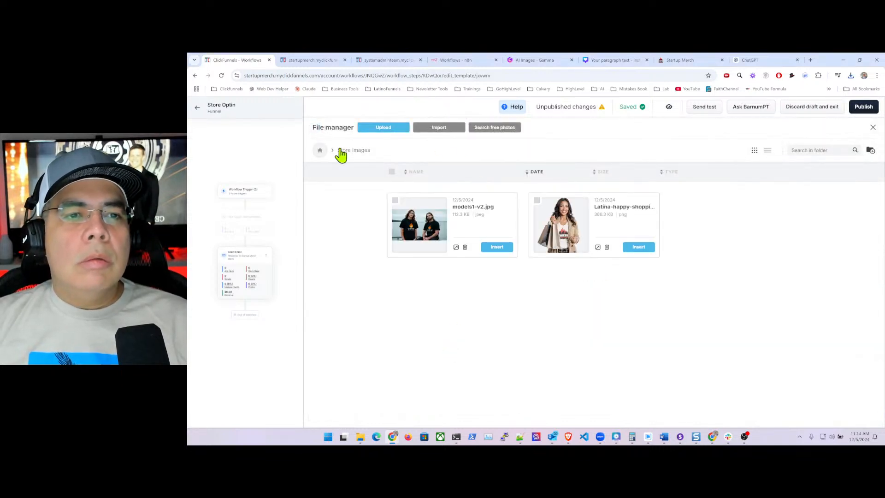
- Upload signature-carlos.png from the startupmerch folder and insert it into the row's left column
{"action": "left_click", "coordinate": [320, 150]}
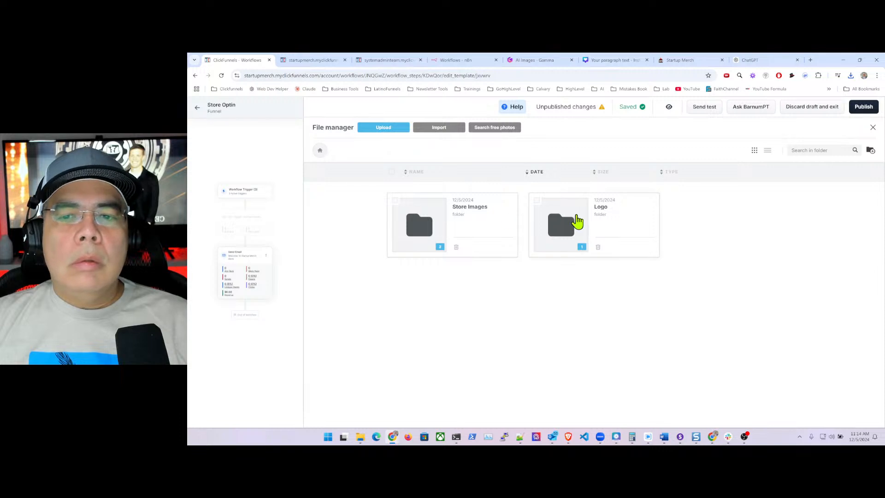
{"action": "double_click", "coordinate": [579, 223]}
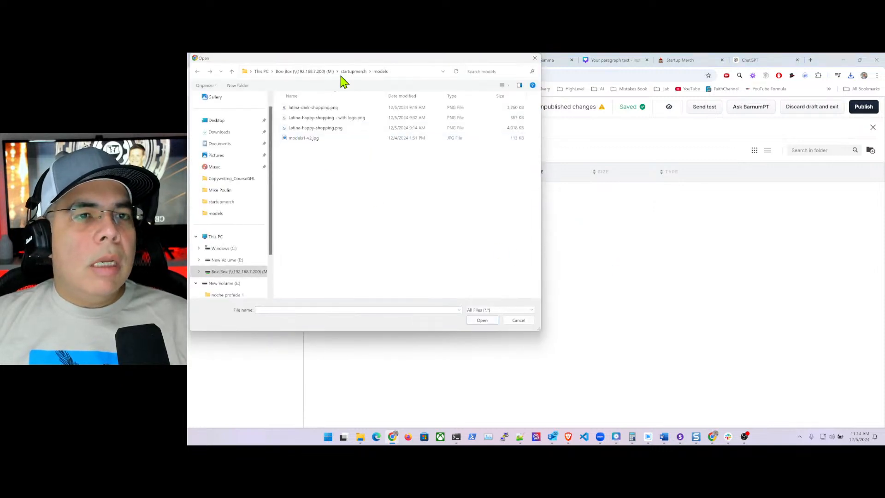
{"action": "left_click", "coordinate": [353, 72]}
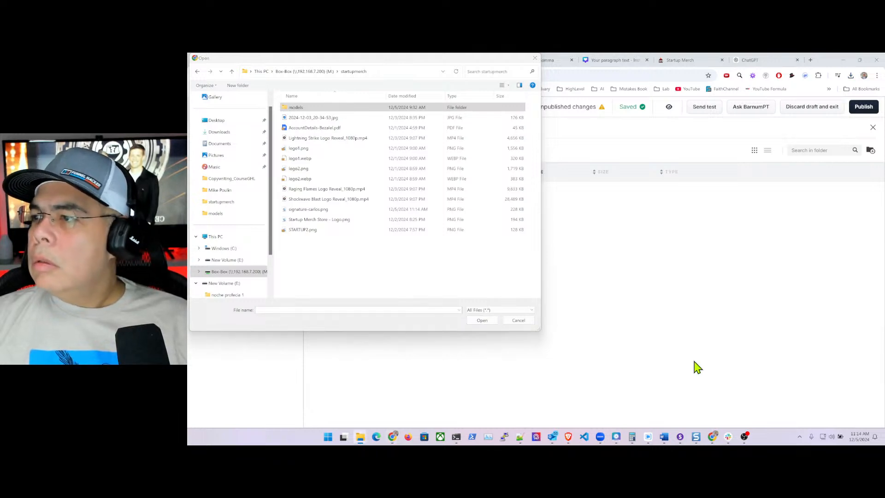
{"action": "left_click", "coordinate": [330, 210]}
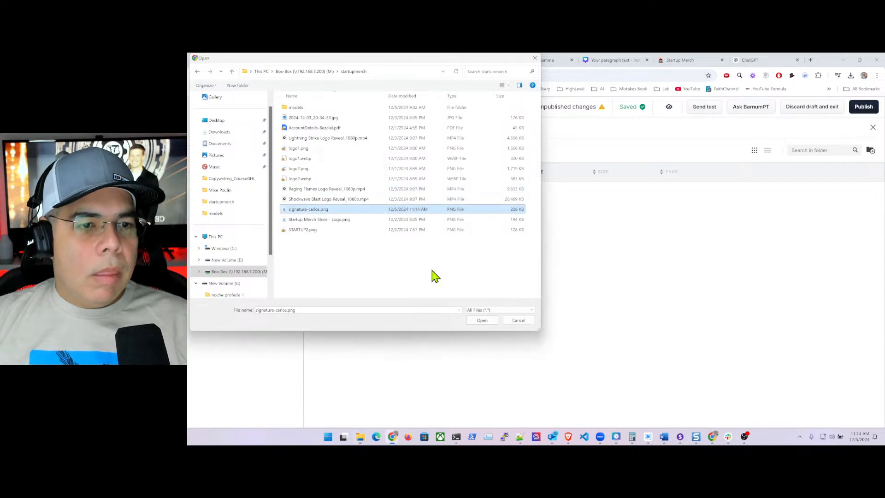
{"action": "left_click", "coordinate": [481, 320]}
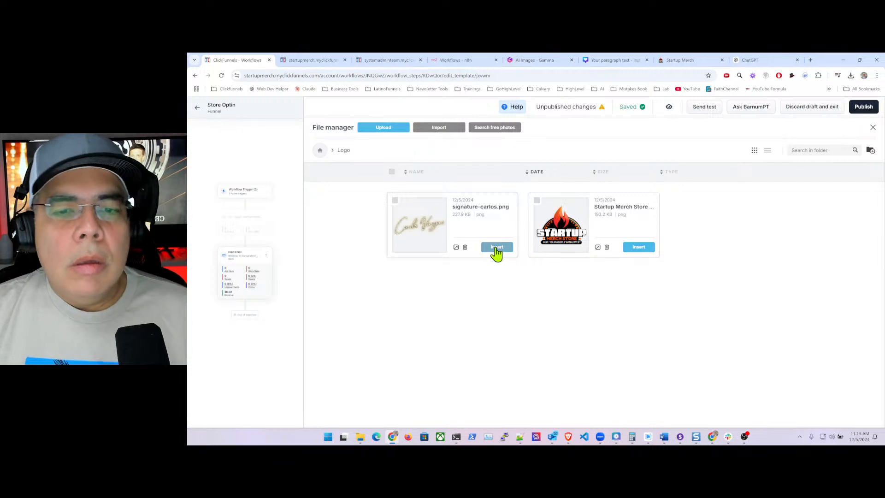
{"action": "left_click", "coordinate": [496, 248]}
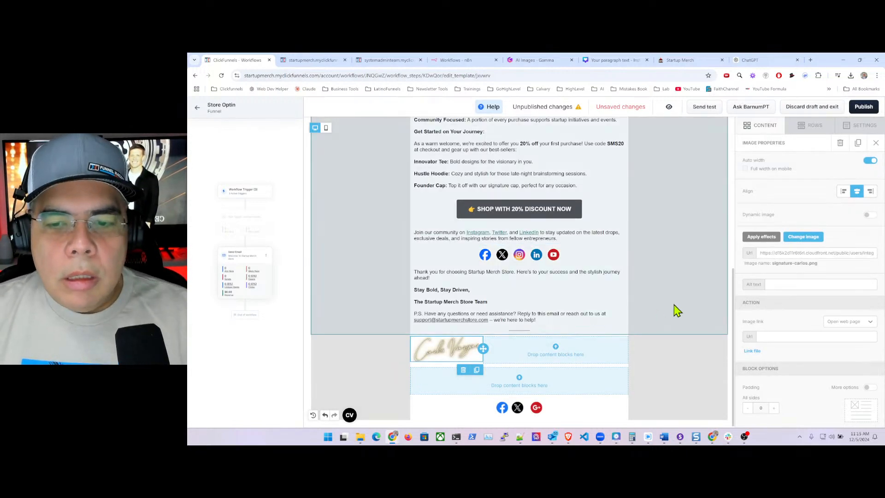
{"action": "left_click", "coordinate": [674, 305]}
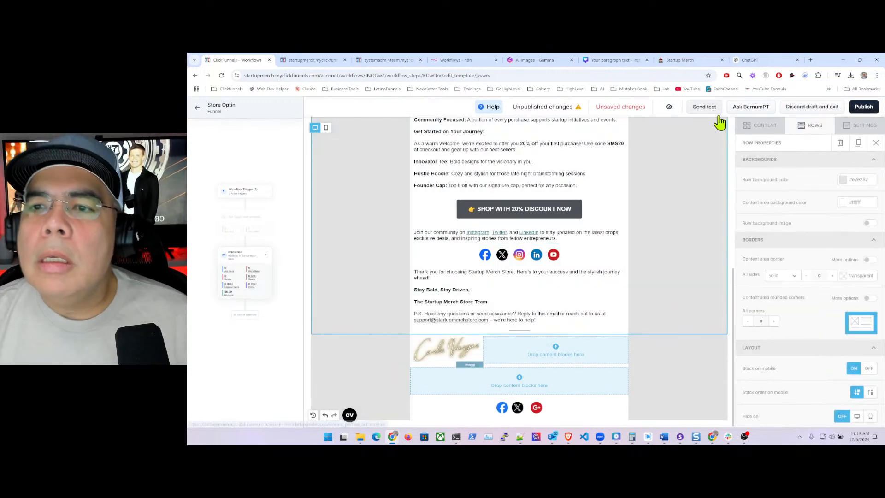
- Publish the welcome email and confirm its published version shows the signature image below the sign-off
{"action": "left_click", "coordinate": [863, 108]}
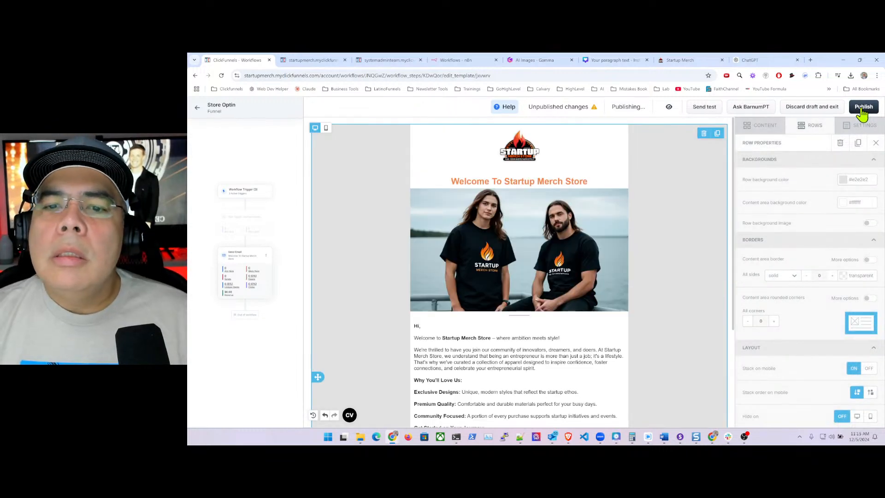
{"action": "left_click", "coordinate": [671, 107]}
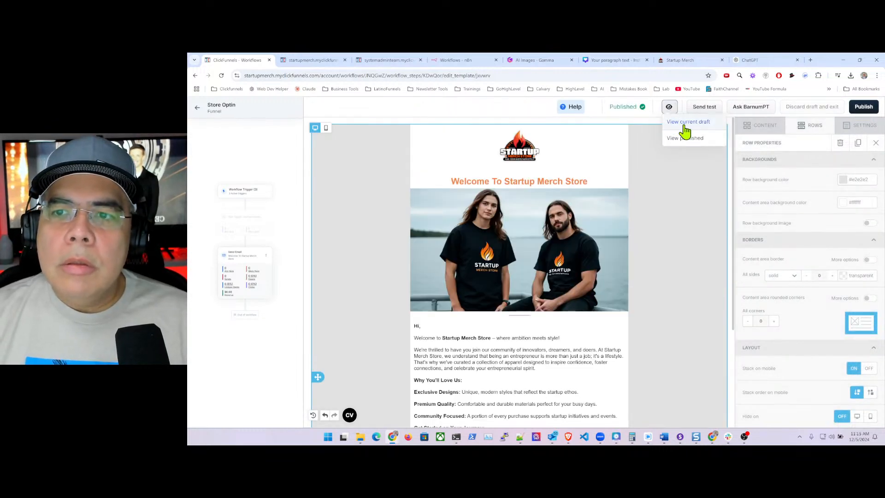
{"action": "left_click", "coordinate": [698, 141]}
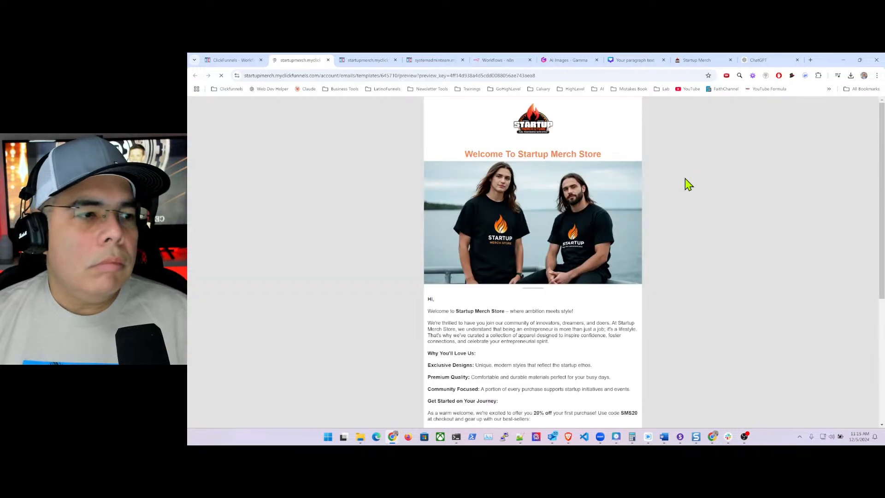
{"action": "scroll", "coordinate": [512, 240], "scroll_direction": "down", "scroll_amount": 3}
{"action": "scroll", "coordinate": [512, 240], "scroll_direction": "down", "scroll_amount": 2}
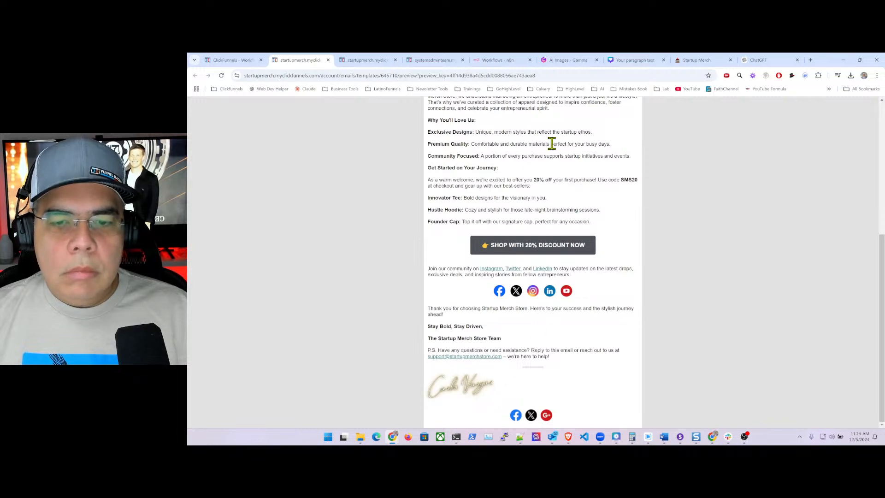
{"action": "left_click", "coordinate": [244, 61]}
{"action": "scroll", "coordinate": [535, 333], "scroll_direction": "down", "scroll_amount": 3}
{"action": "scroll", "coordinate": [534, 333], "scroll_direction": "down", "scroll_amount": 4}
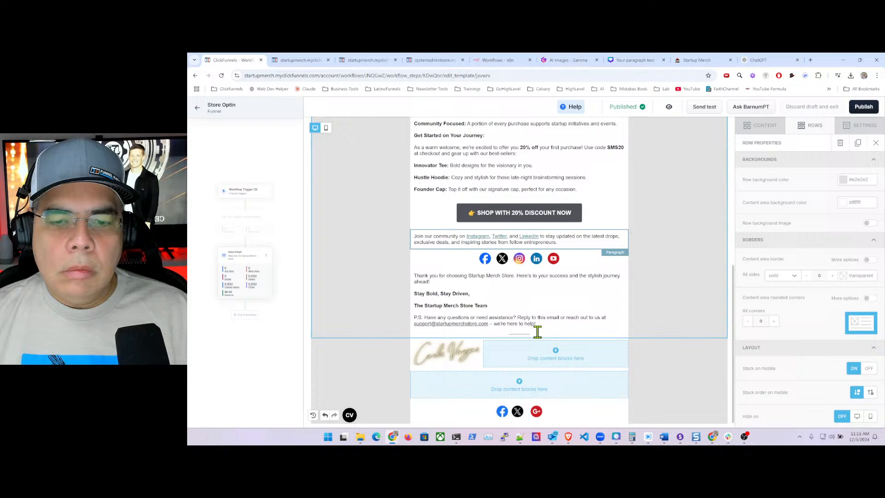
- Delete the Facebook, X and Google+ icon row from the email's bottom, then switch to the ChatGPT draft
{"action": "left_click", "coordinate": [583, 412]}
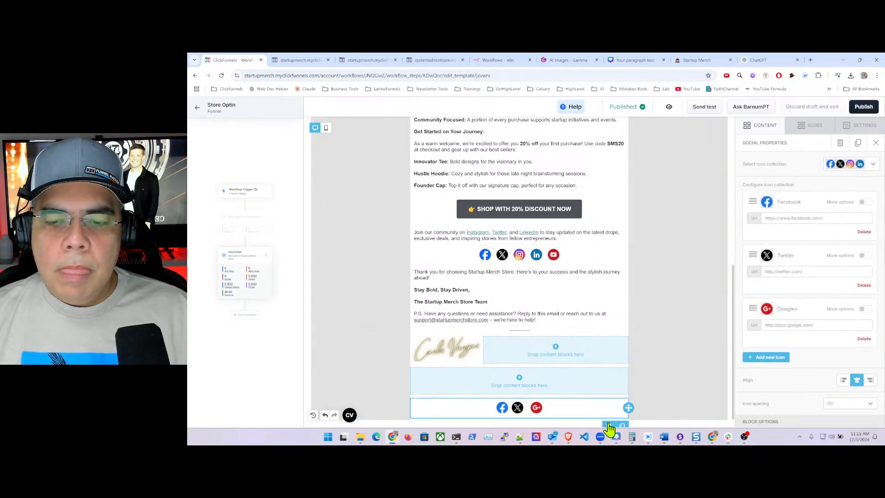
{"action": "left_click", "coordinate": [609, 424]}
{"action": "left_click", "coordinate": [629, 311]}
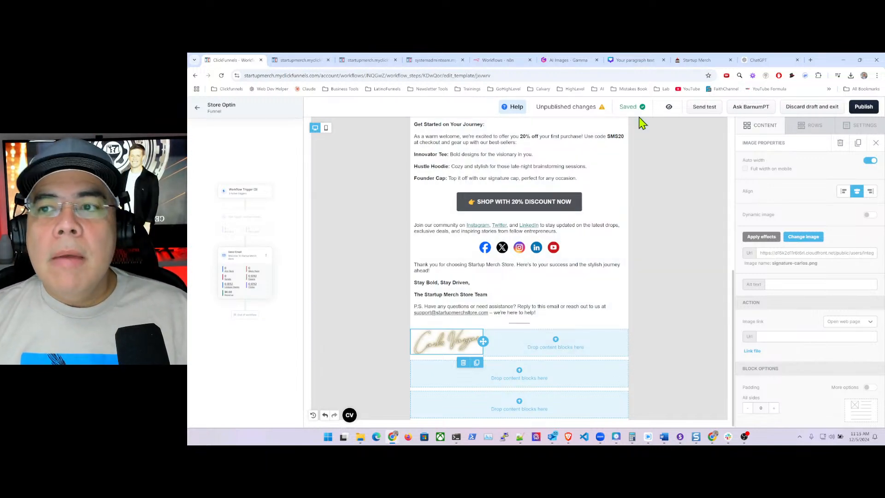
{"action": "left_click", "coordinate": [757, 60]}
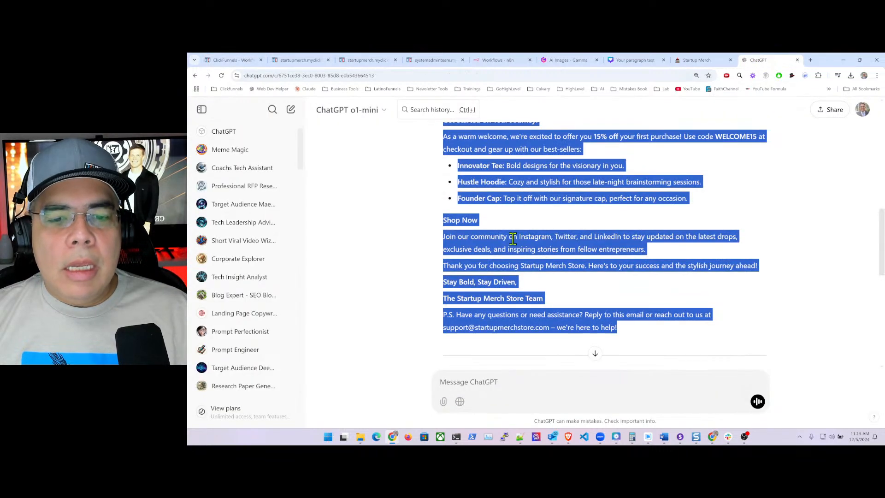
{"action": "scroll", "coordinate": [516, 244], "scroll_direction": "down", "scroll_amount": 6}
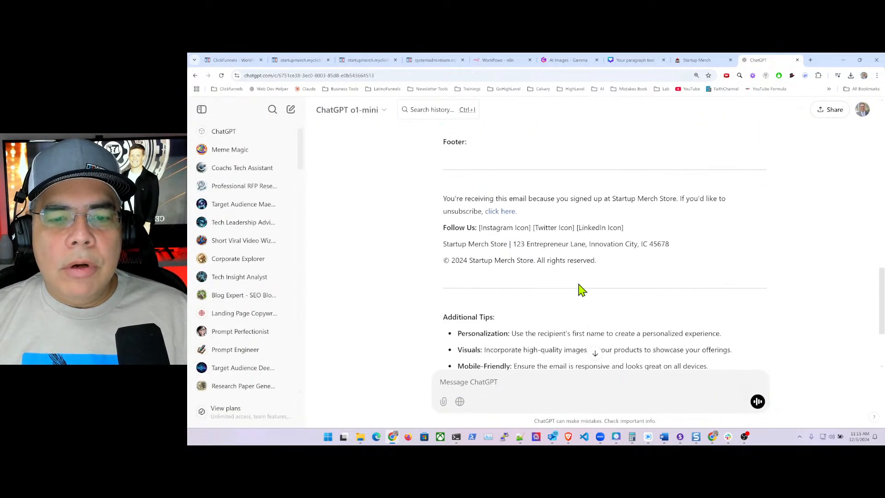
{"action": "scroll", "coordinate": [535, 256], "scroll_direction": "up", "scroll_amount": 4}
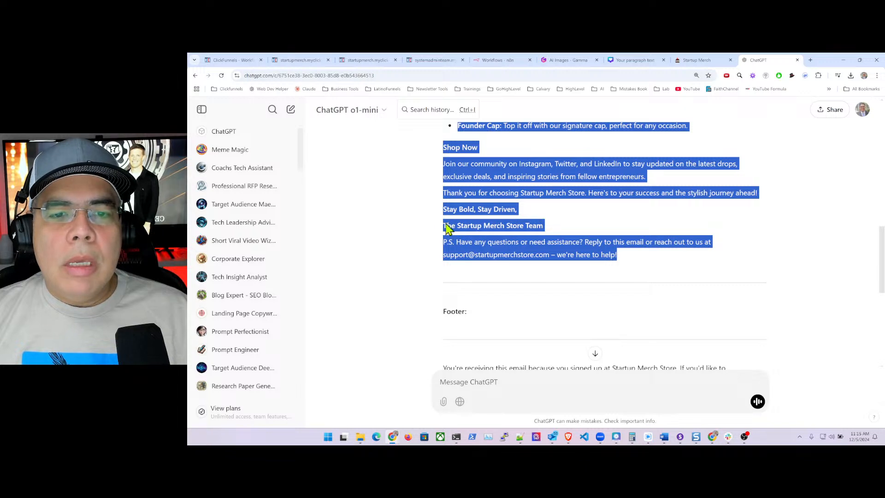
{"action": "left_click", "coordinate": [465, 239]}
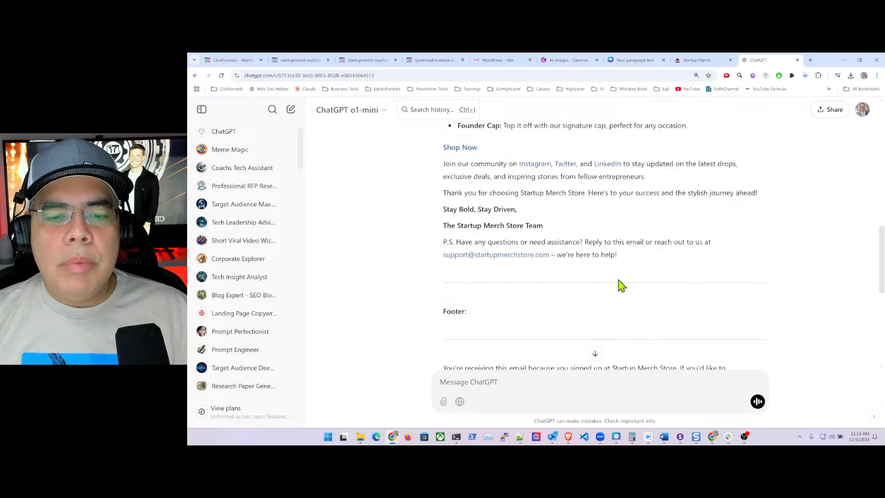
{"action": "scroll", "coordinate": [622, 286], "scroll_direction": "down", "scroll_amount": 2}
{"action": "scroll", "coordinate": [631, 283], "scroll_direction": "down", "scroll_amount": 1}
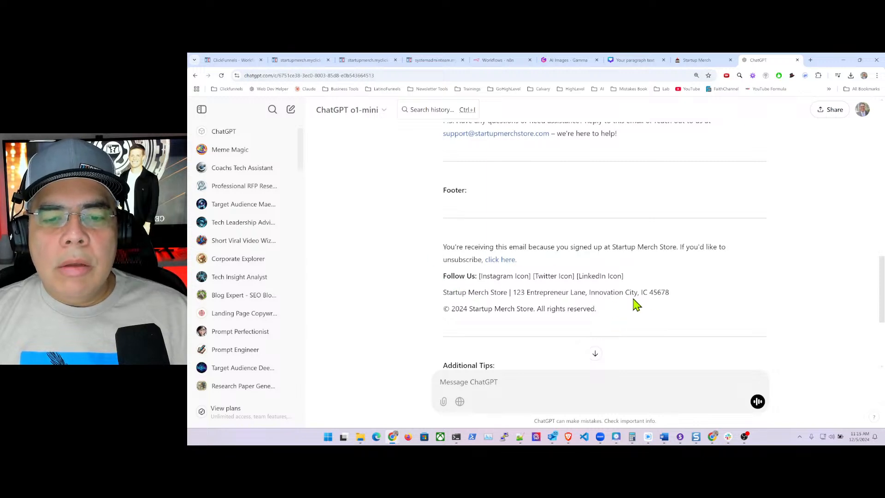
{"action": "scroll", "coordinate": [651, 291], "scroll_direction": "up", "scroll_amount": 3}
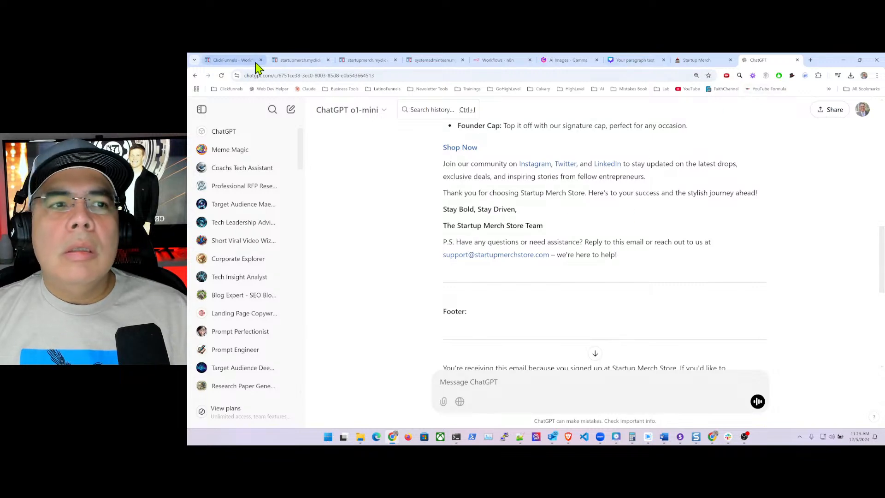
{"action": "left_click", "coordinate": [227, 60]}
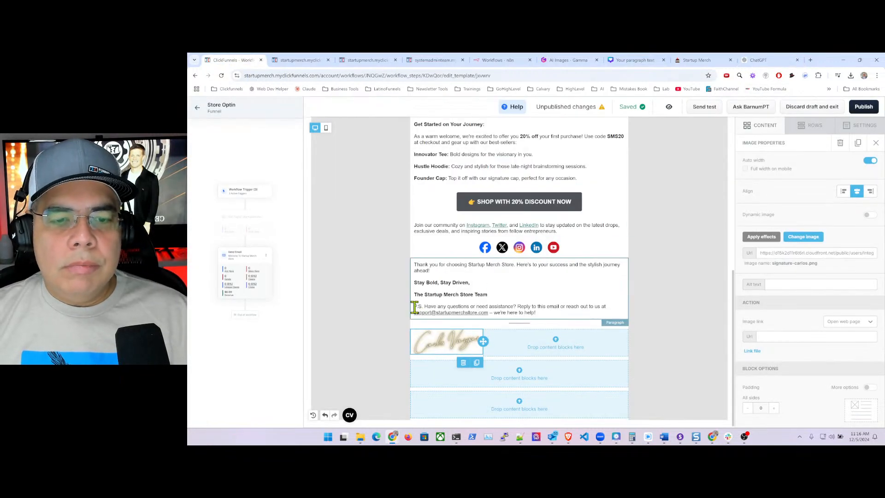
- Duplicate the thank-you paragraph and move the copy below the signature image
{"action": "left_click", "coordinate": [621, 300]}
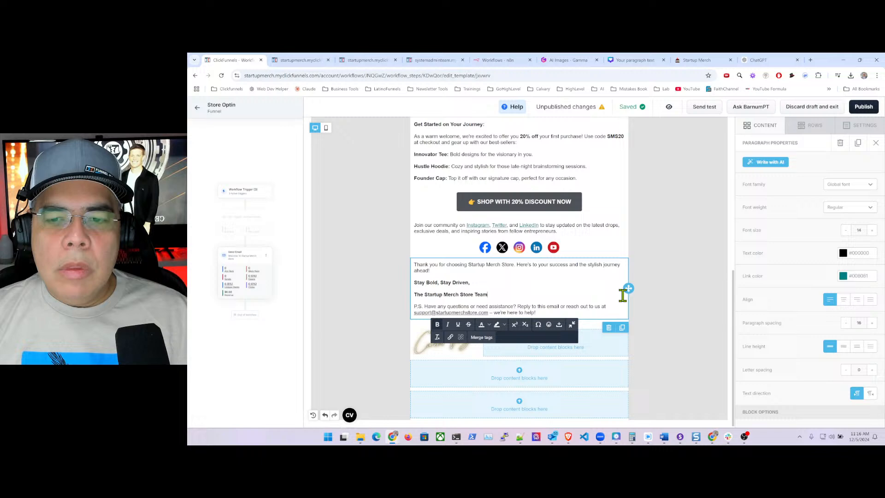
{"action": "left_click", "coordinate": [621, 327]}
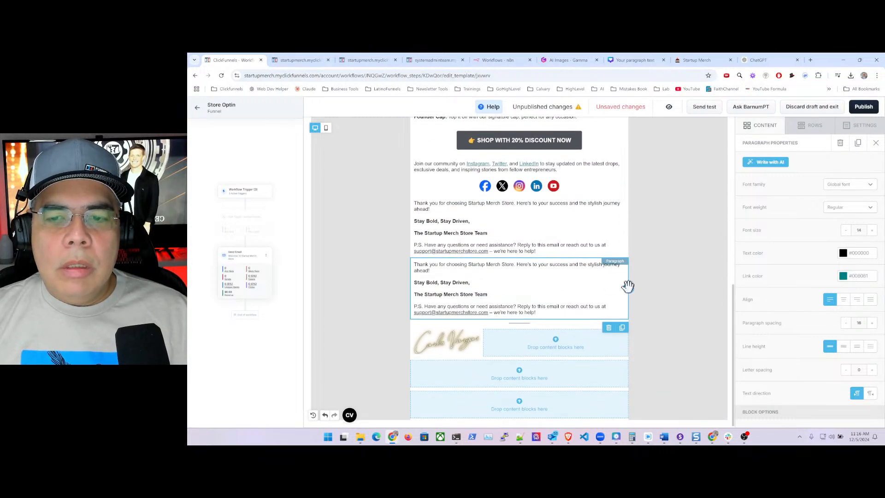
{"action": "mouse_move", "coordinate": [624, 315]}
{"action": "left_mouse_down"}
{"action": "mouse_move", "coordinate": [623, 376]}
{"action": "mouse_move", "coordinate": [603, 365]}
{"action": "left_mouse_up"}
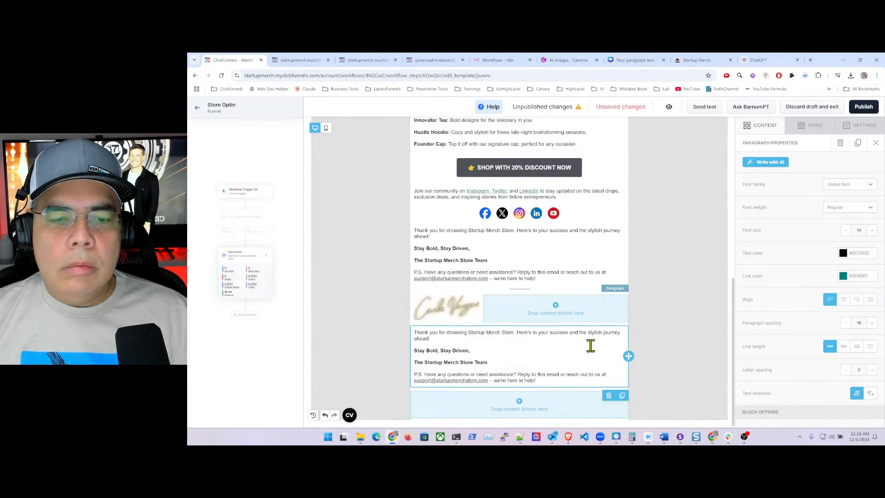
- Delete the P.S. from the upper paragraph and the thank-you and sign-off lines from the lower copy
{"action": "left_click", "coordinate": [456, 264]}
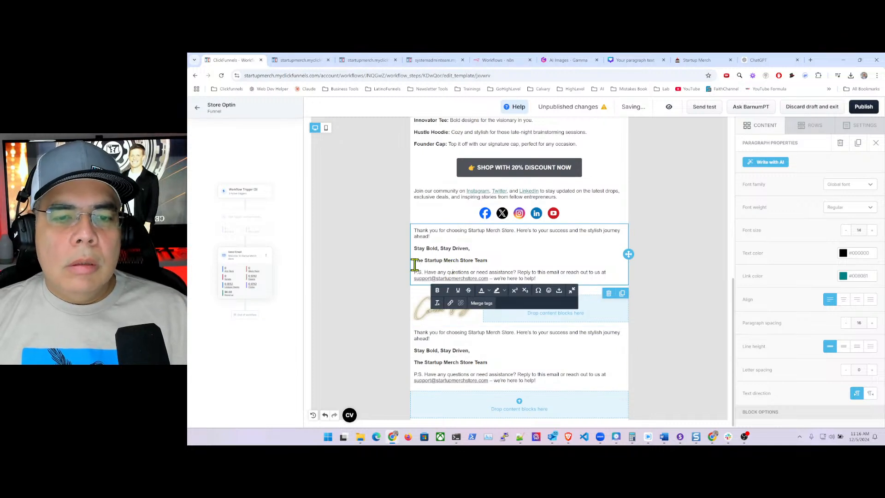
{"action": "left_click_drag", "start_coordinate": [415, 272], "coordinate": [549, 278]}
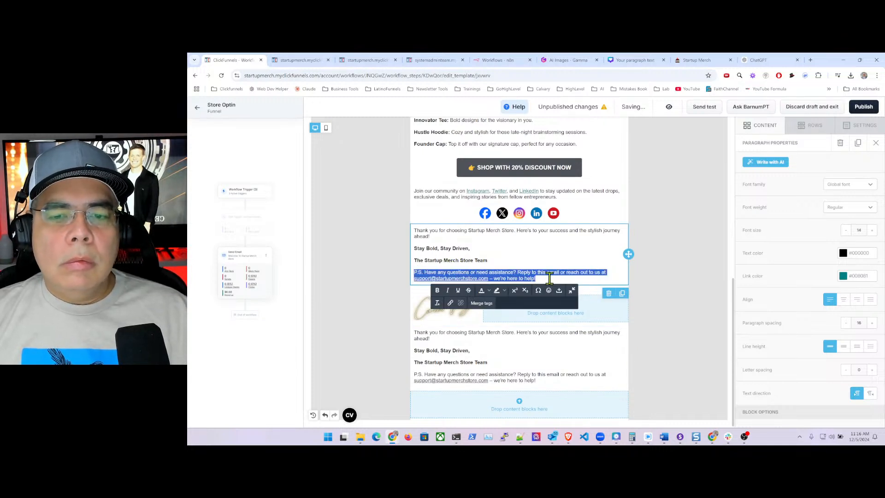
{"action": "key", "text": "BackSpace"}
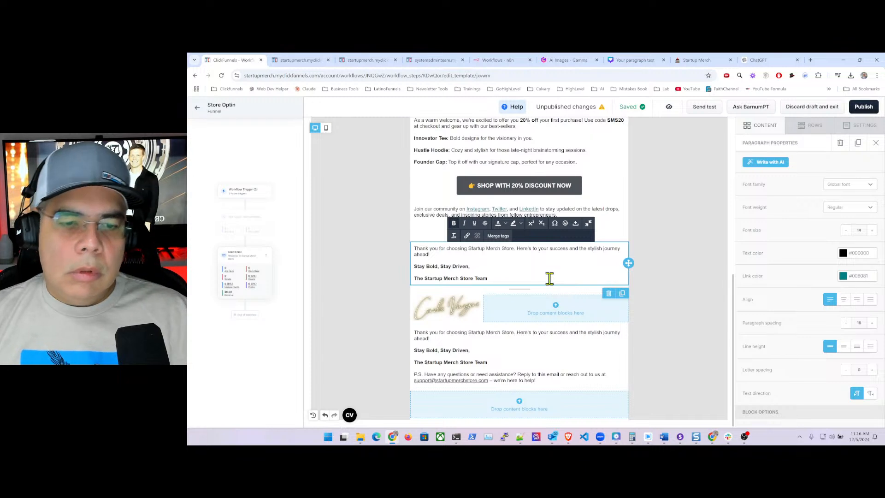
{"action": "left_click", "coordinate": [420, 341]}
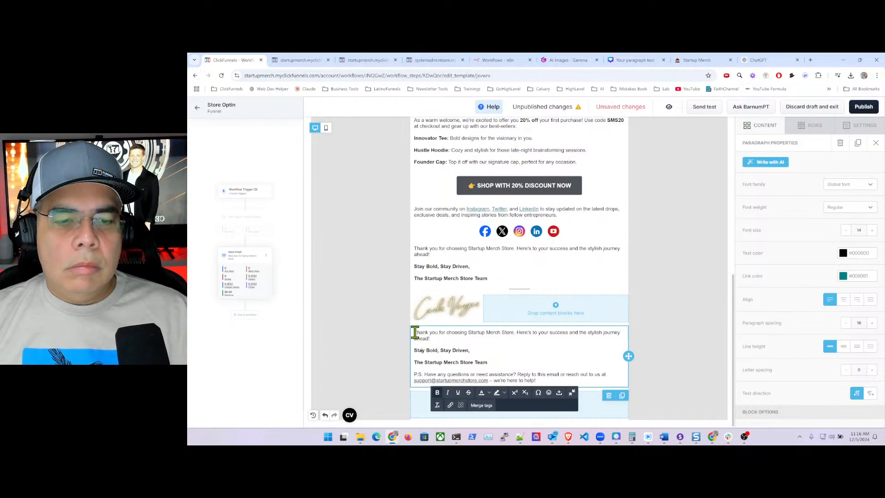
{"action": "left_click_drag", "start_coordinate": [433, 339], "coordinate": [486, 357]}
{"action": "key", "text": "BackSpace"}
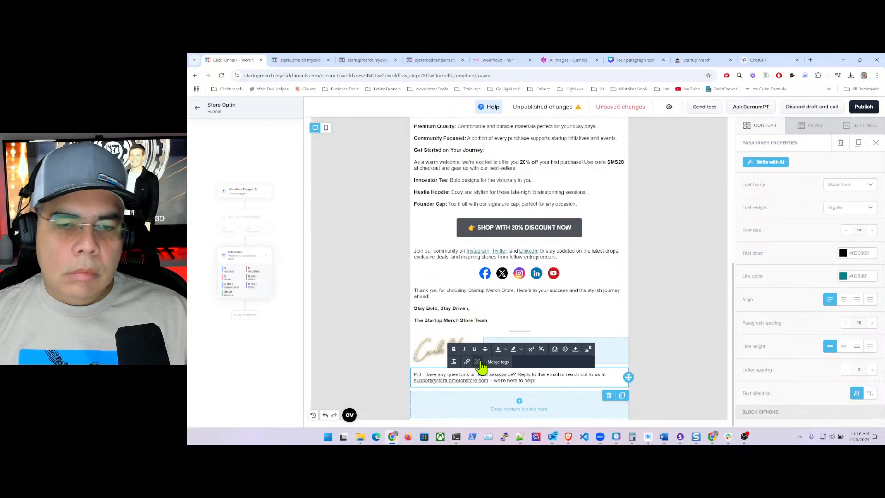
{"action": "left_click", "coordinate": [653, 309]}
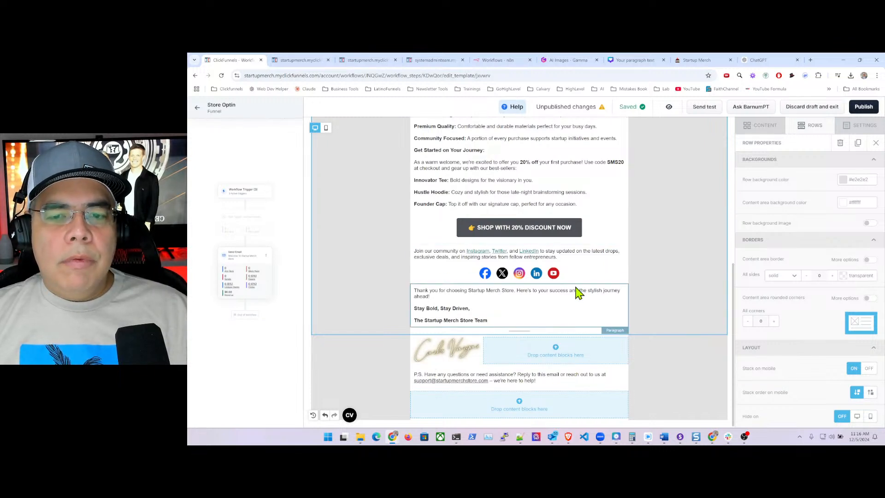
{"action": "scroll", "coordinate": [606, 292], "scroll_direction": "up", "scroll_amount": 6}
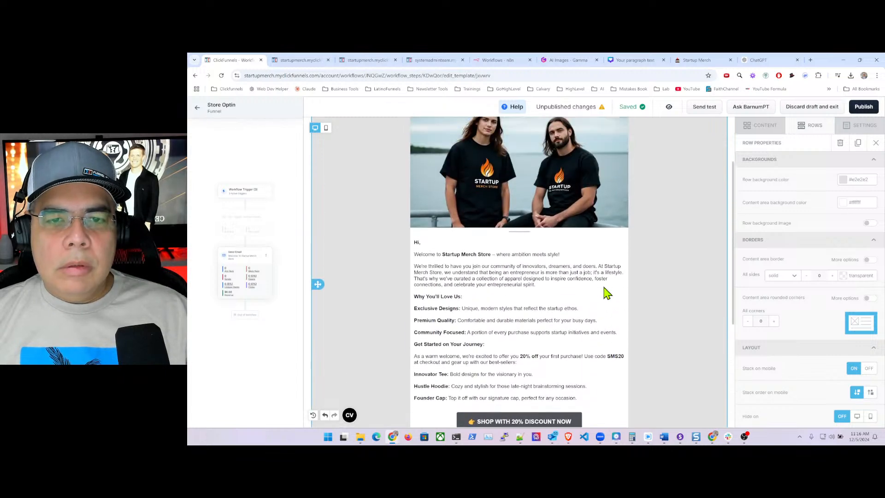
{"action": "scroll", "coordinate": [603, 286], "scroll_direction": "down", "scroll_amount": 3}
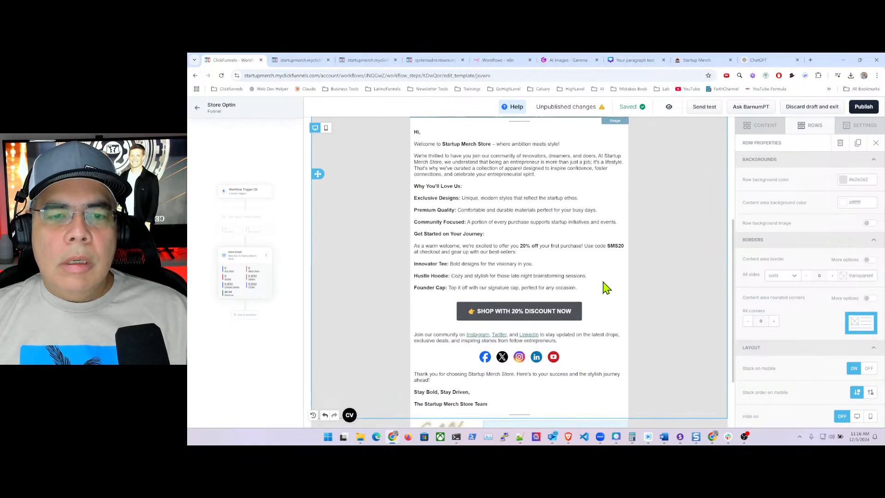
- Lower the Welcome To Startup Merch Store heading's top padding from 25 to 5 in Block Options
{"action": "scroll", "coordinate": [605, 287], "scroll_direction": "up", "scroll_amount": 2}
{"action": "scroll", "coordinate": [605, 286], "scroll_direction": "up", "scroll_amount": 1}
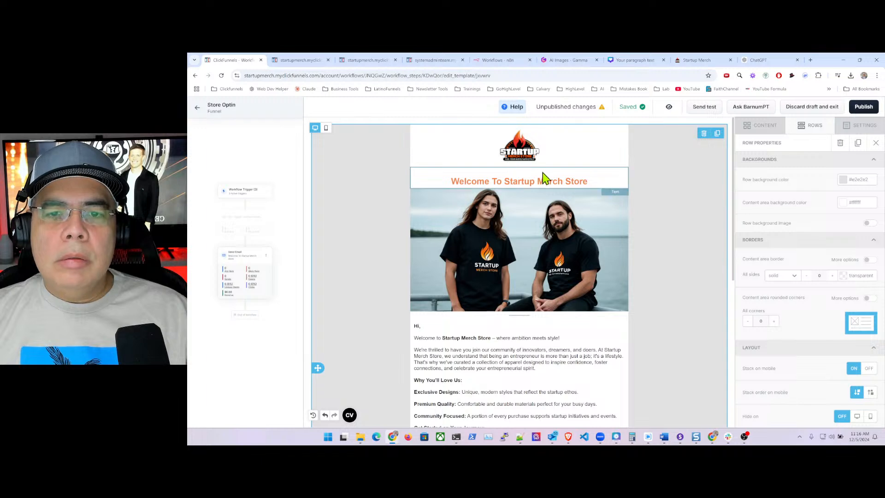
{"action": "left_click", "coordinate": [611, 179]}
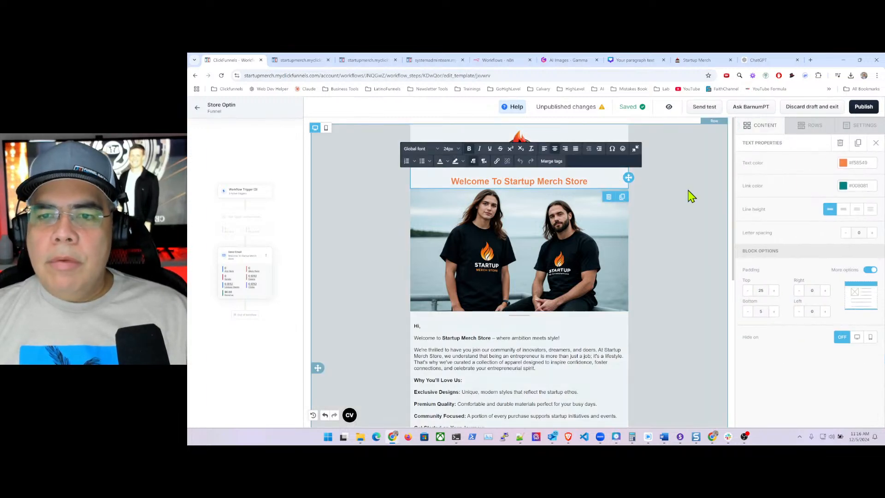
{"action": "left_click", "coordinate": [690, 195]}
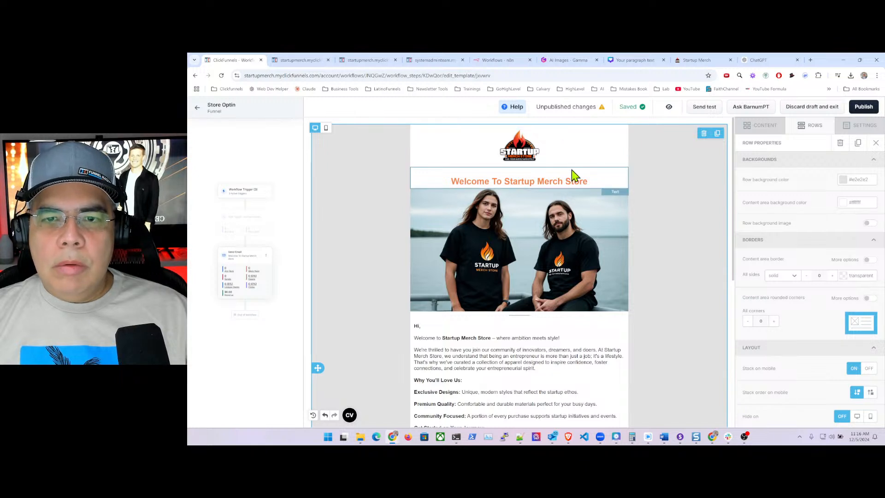
{"action": "left_click", "coordinate": [582, 178]}
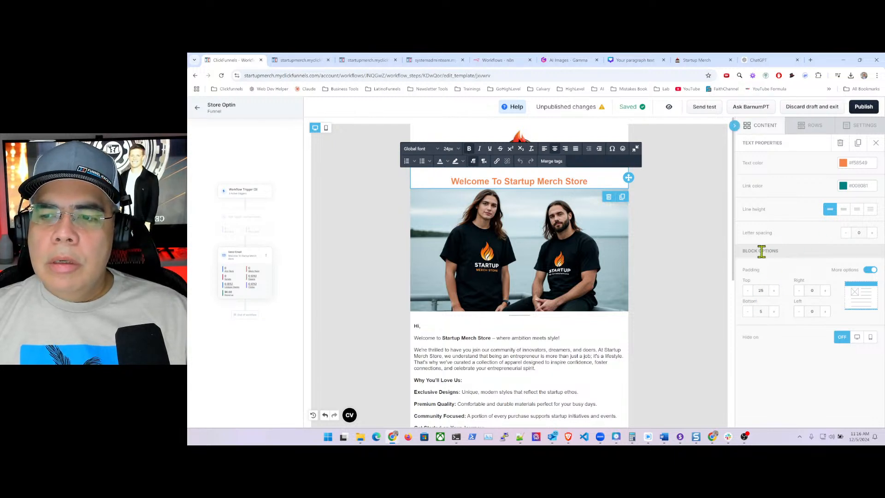
{"action": "left_click", "coordinate": [747, 292]}
{"action": "left_click", "coordinate": [748, 291]}
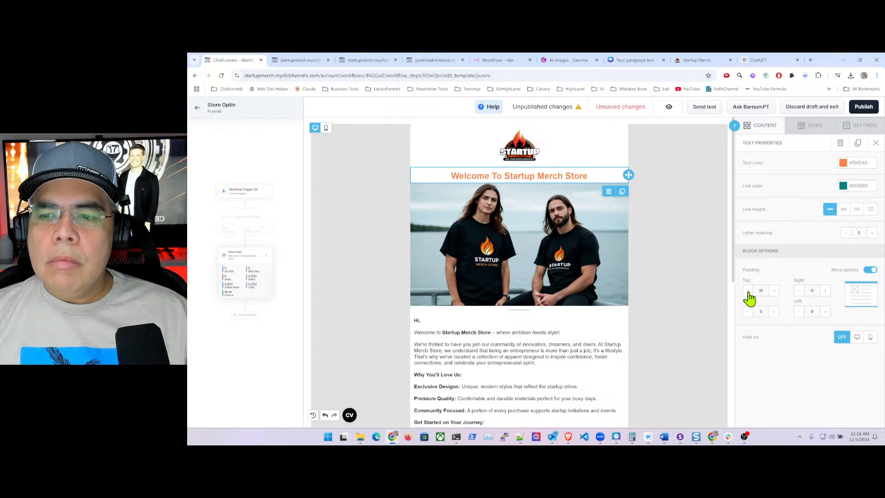
{"action": "left_click", "coordinate": [748, 292]}
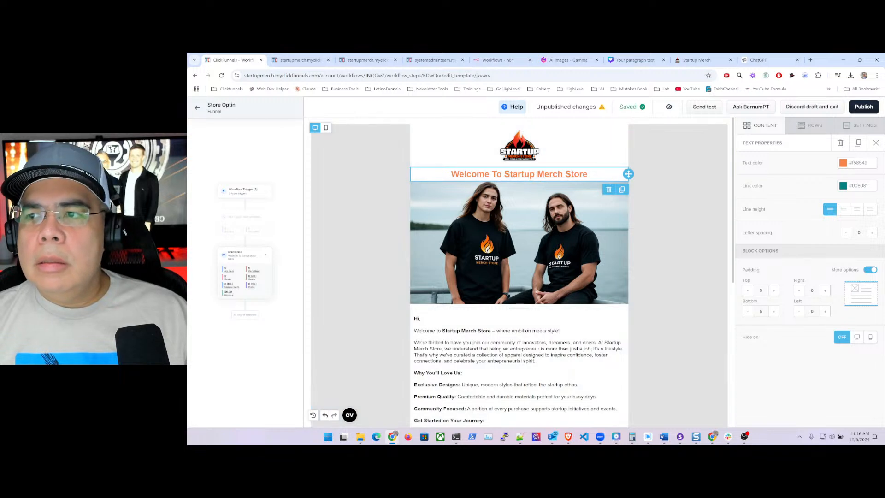
- Publish the welcome email and scroll through its published version in a new tab
{"action": "left_click", "coordinate": [866, 108]}
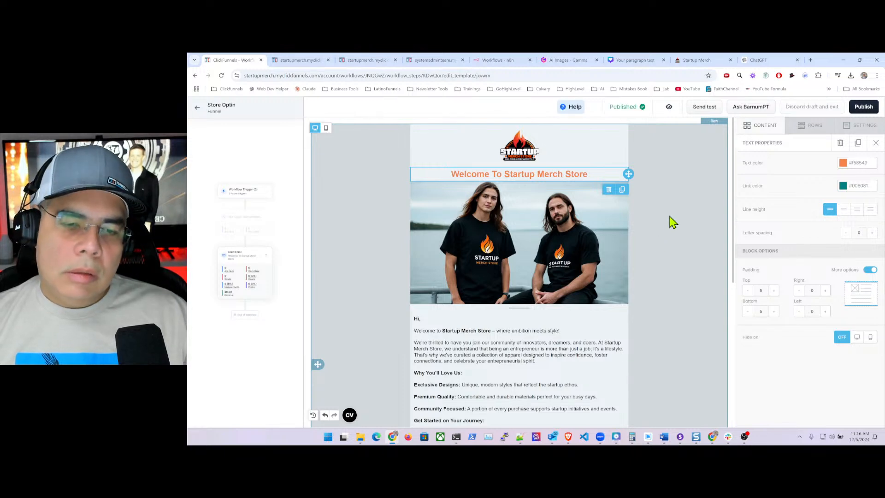
{"action": "scroll", "coordinate": [653, 281], "scroll_direction": "down", "scroll_amount": 5}
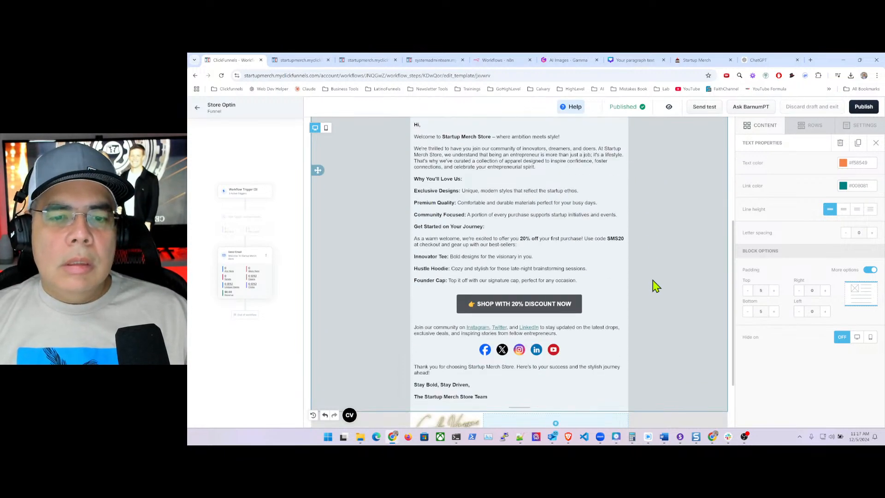
{"action": "scroll", "coordinate": [652, 280], "scroll_direction": "down", "scroll_amount": 2}
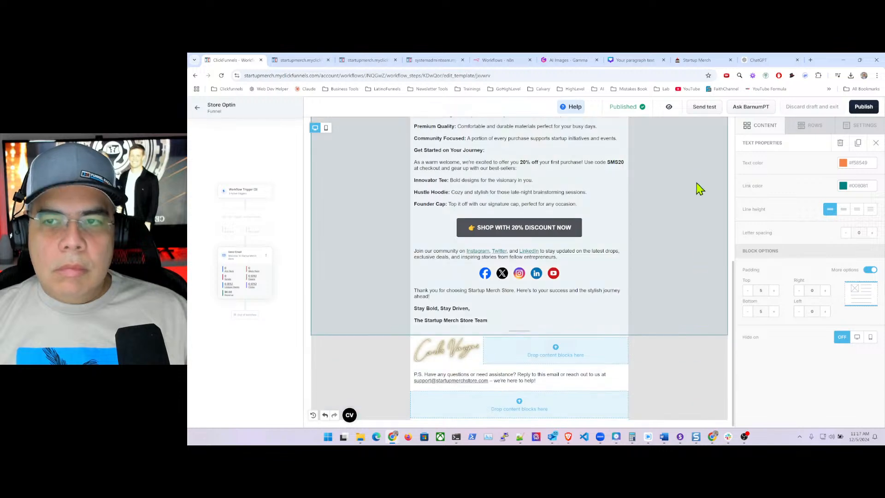
{"action": "left_click", "coordinate": [669, 107]}
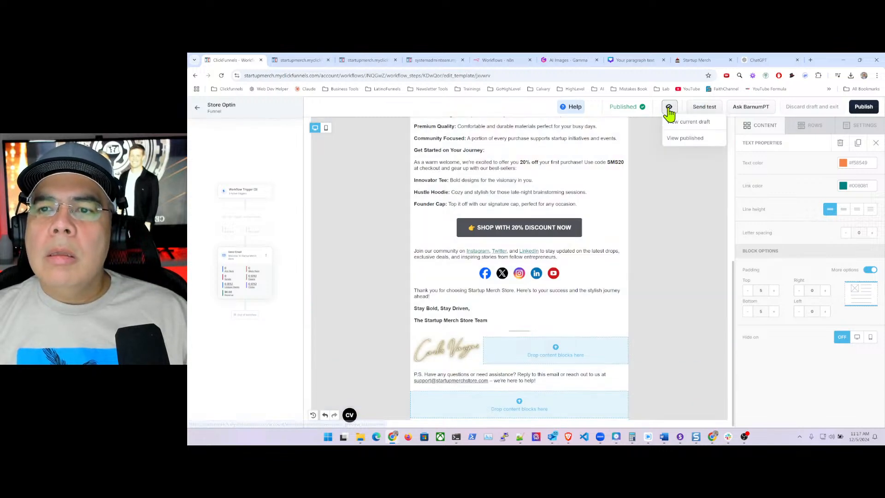
{"action": "left_click", "coordinate": [687, 147]}
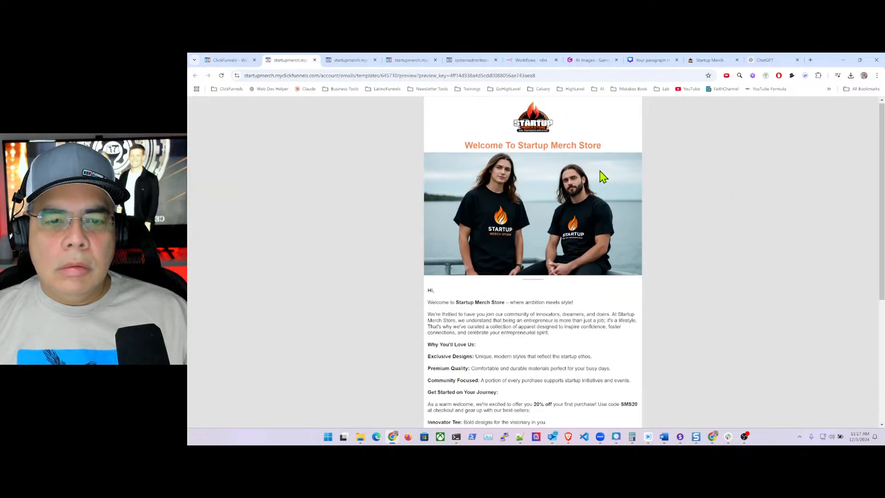
{"action": "scroll", "coordinate": [603, 177], "scroll_direction": "down", "scroll_amount": 3}
{"action": "scroll", "coordinate": [603, 177], "scroll_direction": "down", "scroll_amount": 3}
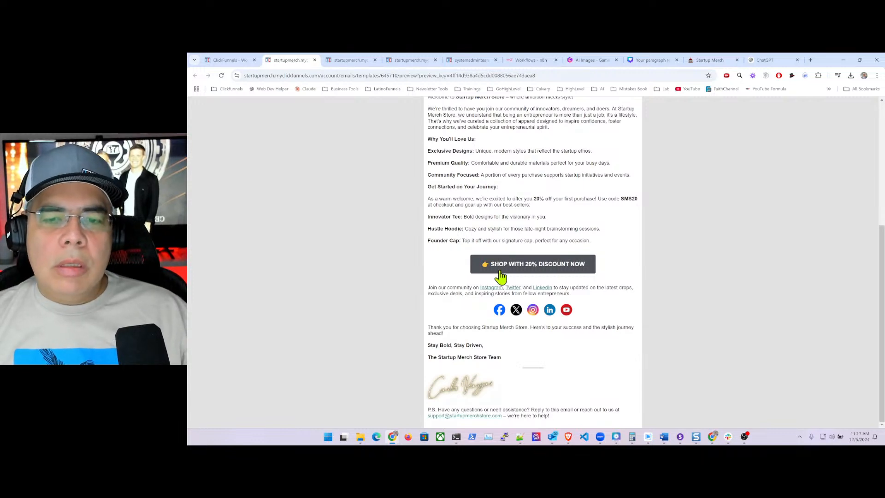
- Move the social icons block below the signature and add a new paragraph block above it
{"action": "left_click", "coordinate": [227, 62]}
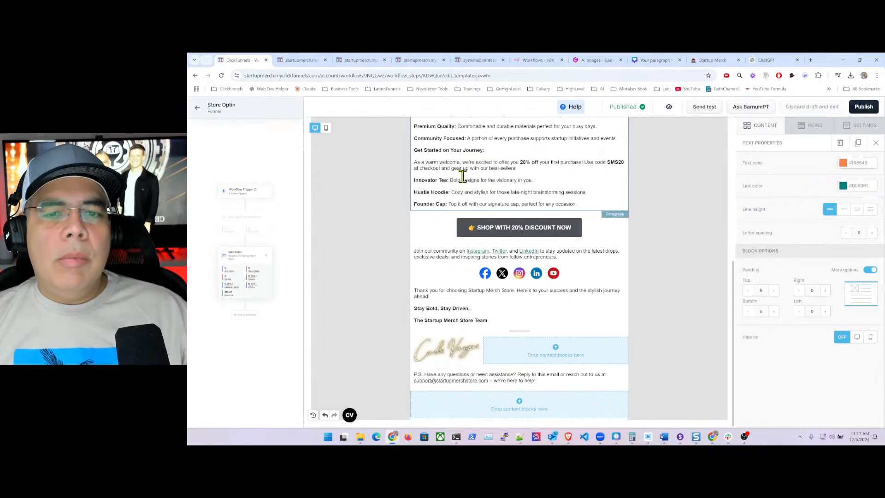
{"action": "left_click", "coordinate": [615, 280]}
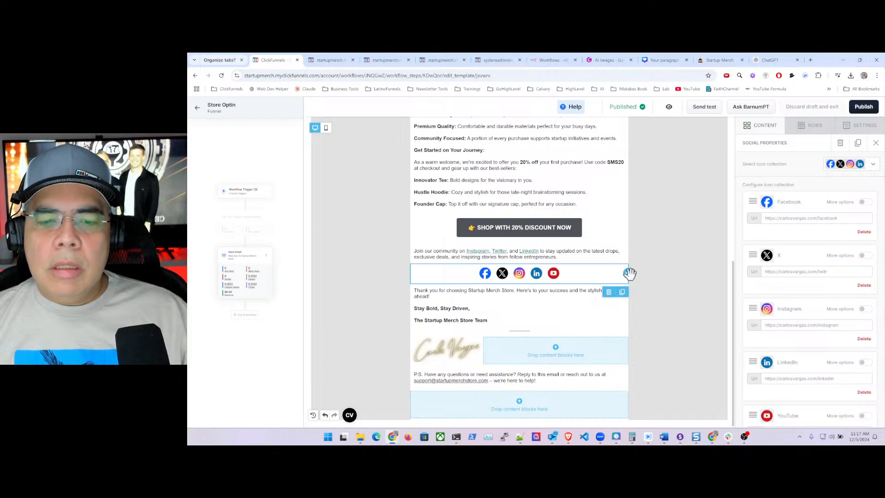
{"action": "left_click_drag", "start_coordinate": [629, 273], "coordinate": [613, 369]}
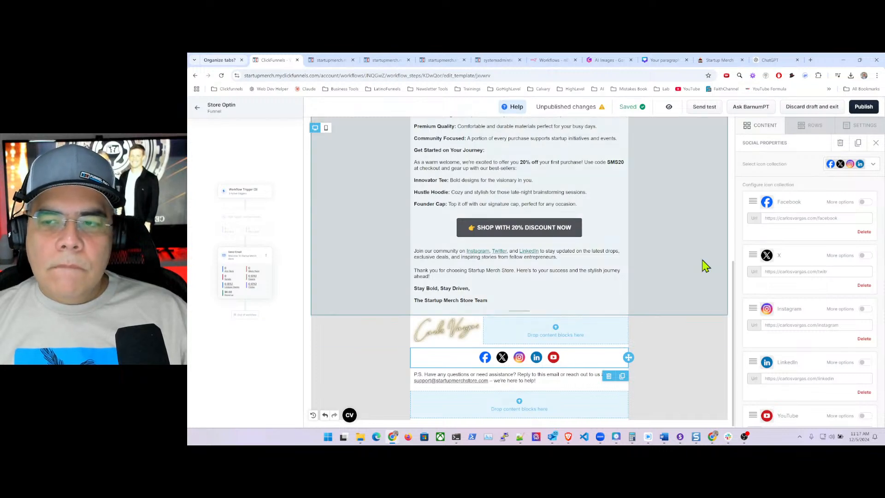
{"action": "left_click", "coordinate": [765, 125]}
{"action": "left_click_drag", "start_coordinate": [807, 164], "coordinate": [527, 354]}
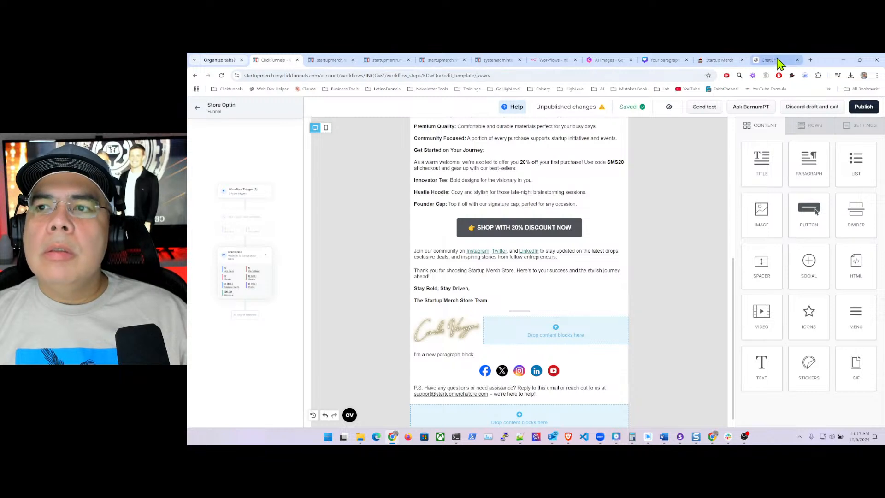
- Copy 'Follow Us:' from the ChatGPT draft into the new paragraph, then publish
{"action": "left_click", "coordinate": [780, 60]}
{"action": "scroll", "coordinate": [501, 242], "scroll_direction": "down", "scroll_amount": 3}
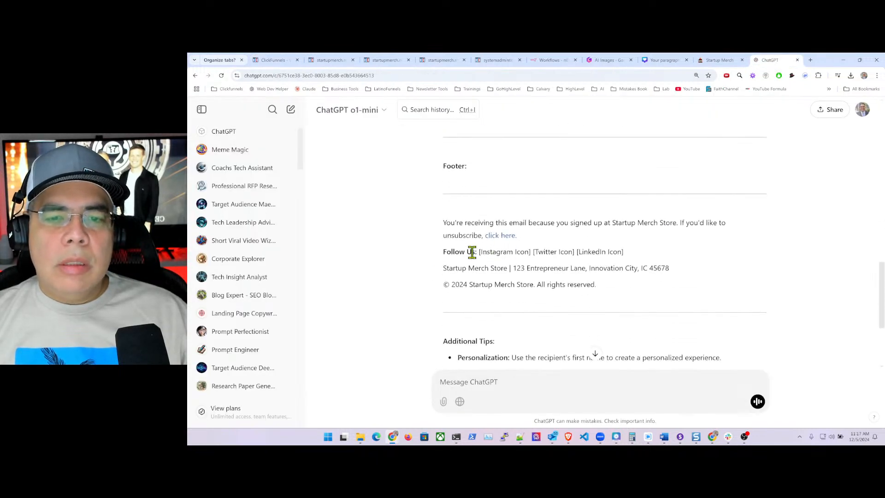
{"action": "left_click_drag", "start_coordinate": [443, 252], "coordinate": [480, 252]}
{"action": "key", "text": "ctrl+c"}
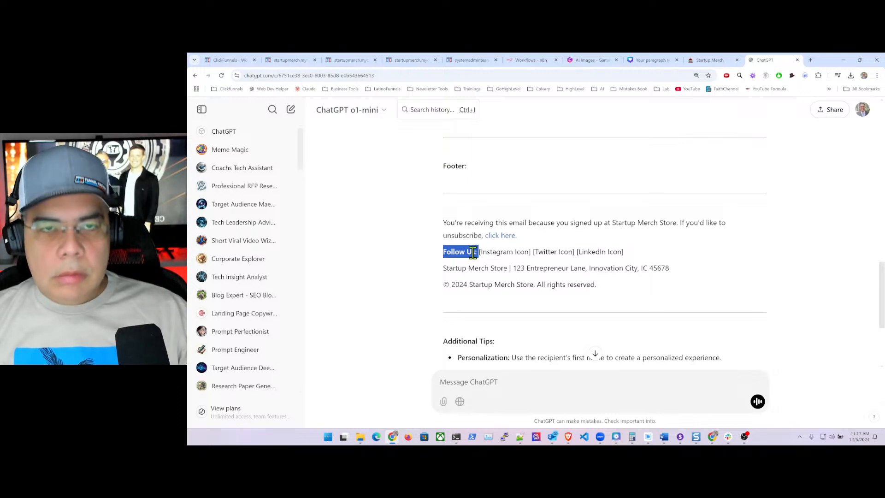
{"action": "left_click", "coordinate": [228, 61]}
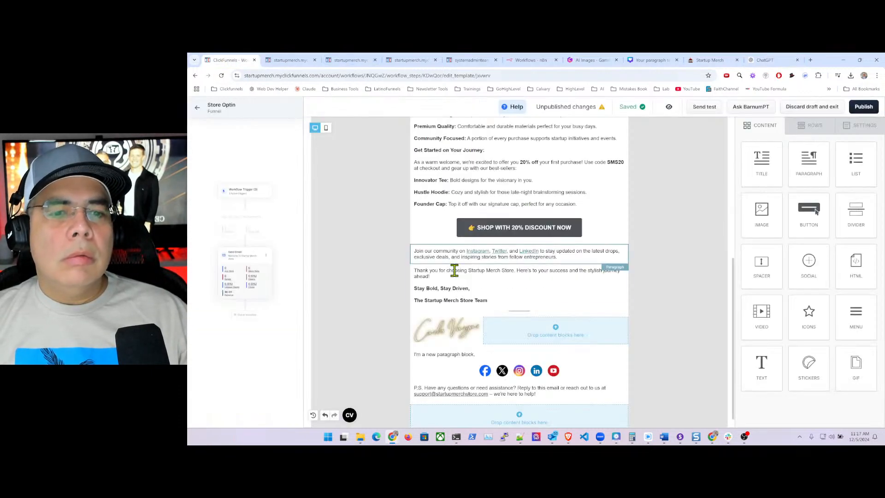
{"action": "left_click", "coordinate": [458, 355]}
{"action": "triple_click", "coordinate": [444, 355]}
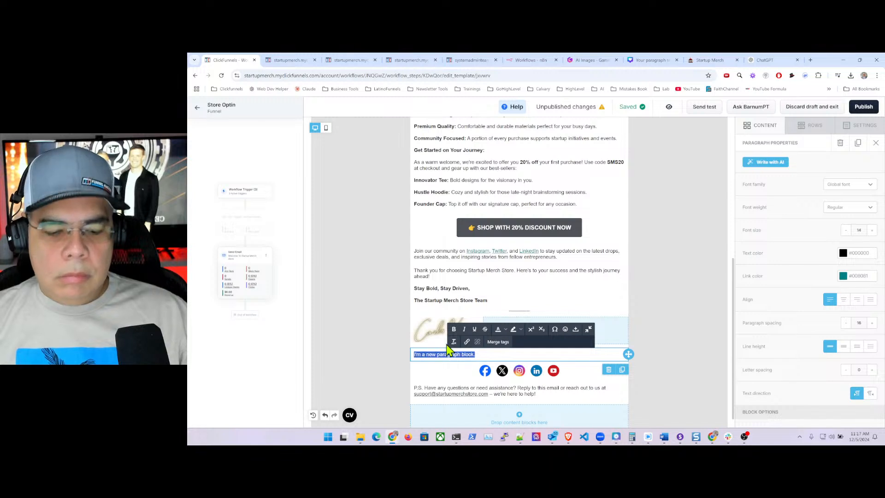
{"action": "key", "text": "ctrl+v"}
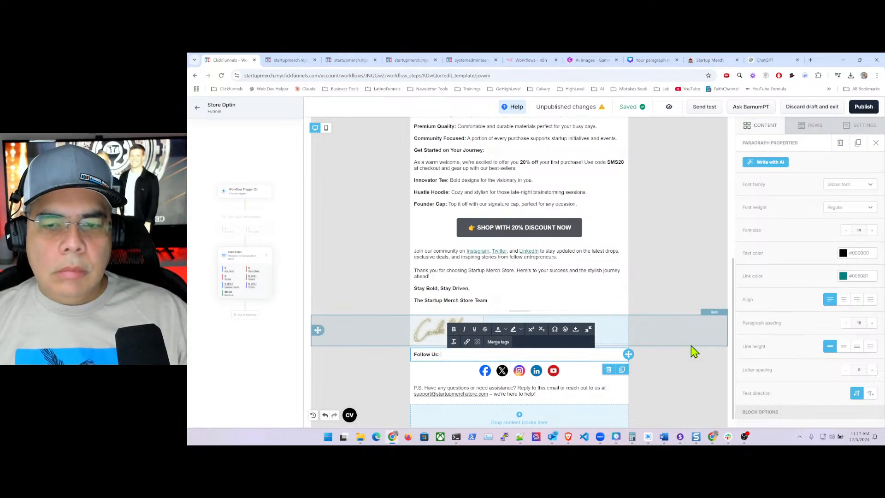
{"action": "left_click", "coordinate": [643, 298]}
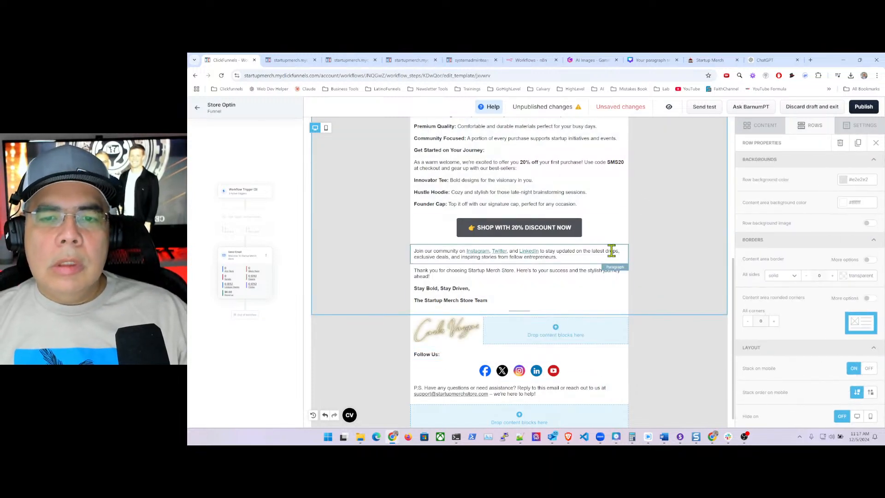
{"action": "left_click", "coordinate": [863, 107]}
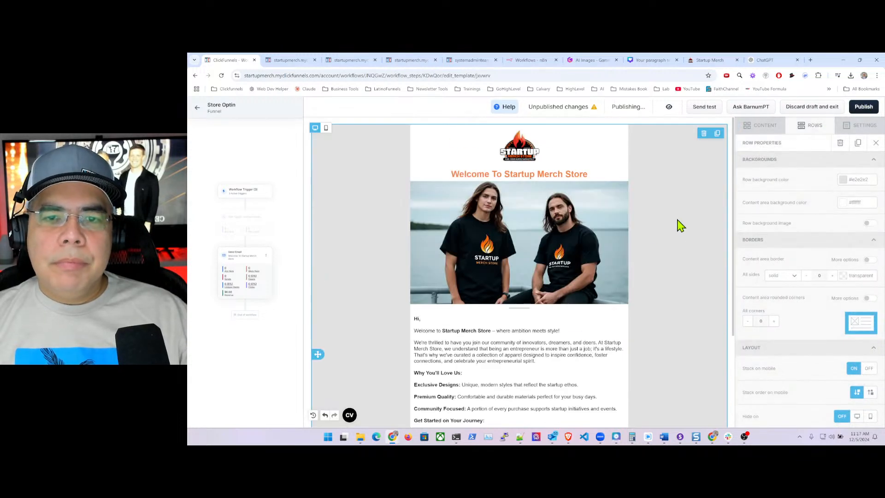
- Confirm the published preview shows 'Follow Us:' above the social icons, then return to the editor
{"action": "scroll", "coordinate": [569, 245], "scroll_direction": "down", "scroll_amount": 6}
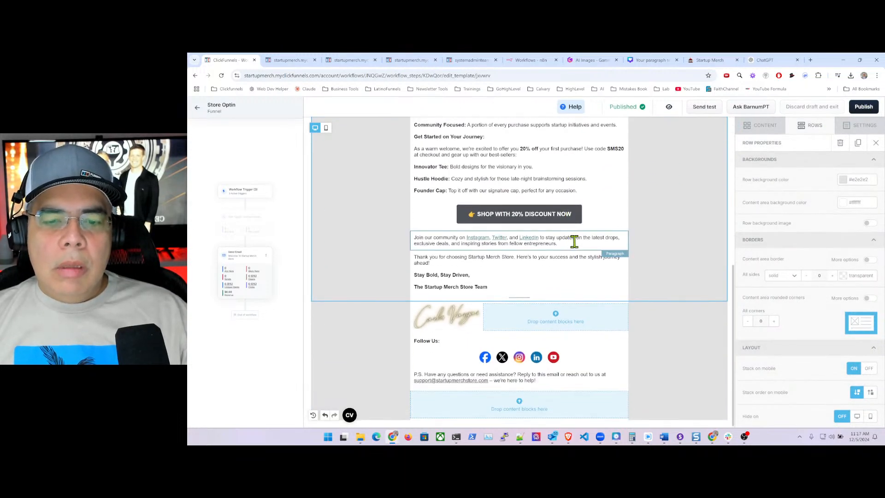
{"action": "scroll", "coordinate": [574, 241], "scroll_direction": "up", "scroll_amount": 6}
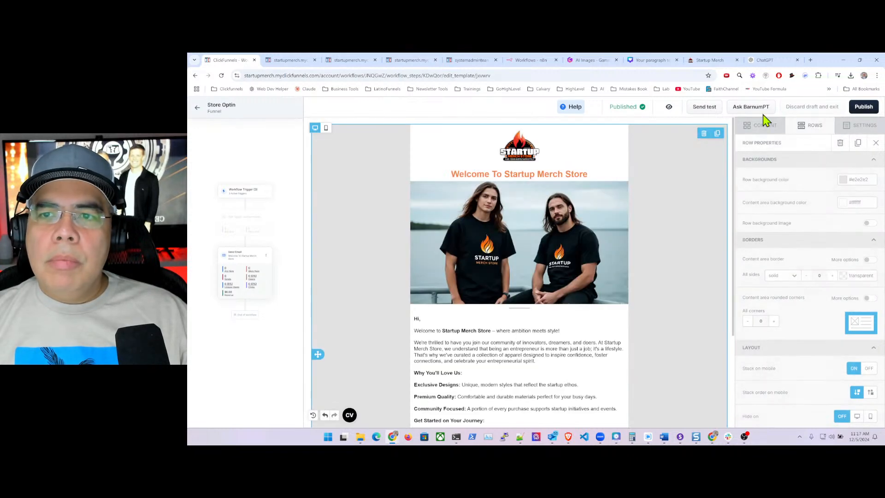
{"action": "left_click", "coordinate": [669, 106]}
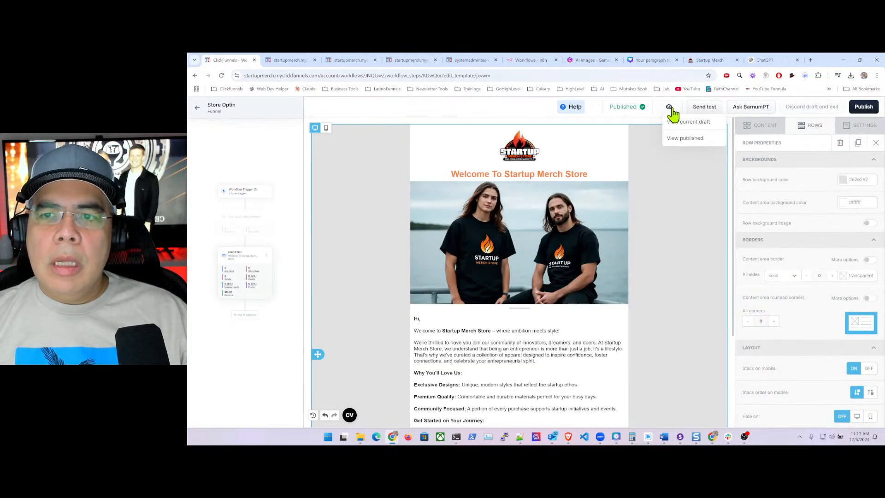
{"action": "left_click", "coordinate": [686, 138]}
{"action": "scroll", "coordinate": [562, 226], "scroll_direction": "down", "scroll_amount": 5}
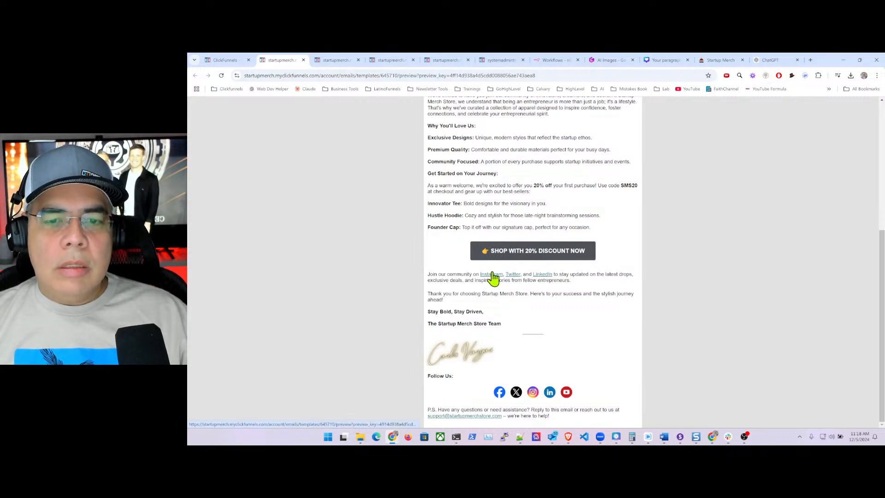
{"action": "left_click", "coordinate": [216, 65]}
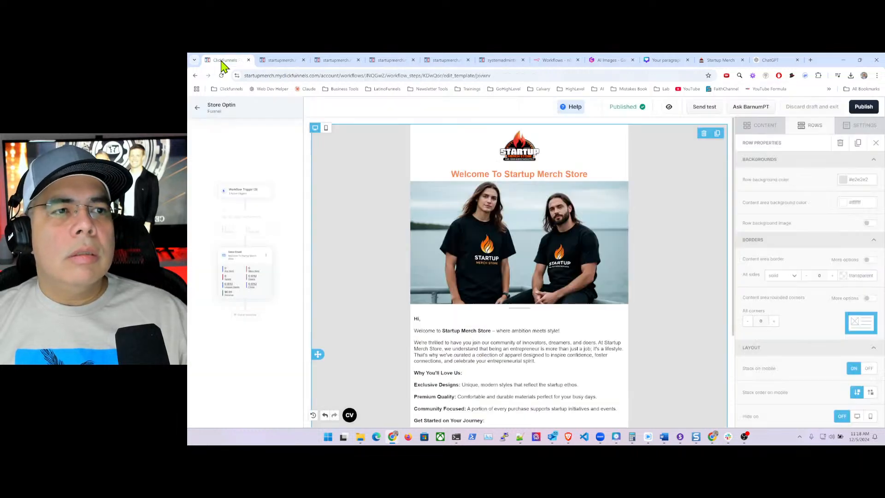
{"action": "scroll", "coordinate": [535, 313], "scroll_direction": "down", "scroll_amount": 5}
{"action": "scroll", "coordinate": [546, 315], "scroll_direction": "down", "scroll_amount": 1}
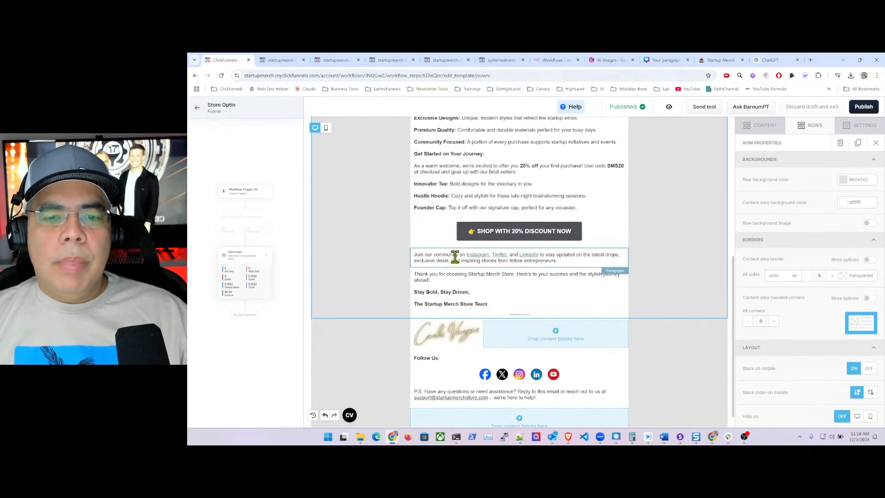
- Link the word Instagram to the creator's Instagram page, opening in a new window
{"action": "left_click", "coordinate": [485, 254]}
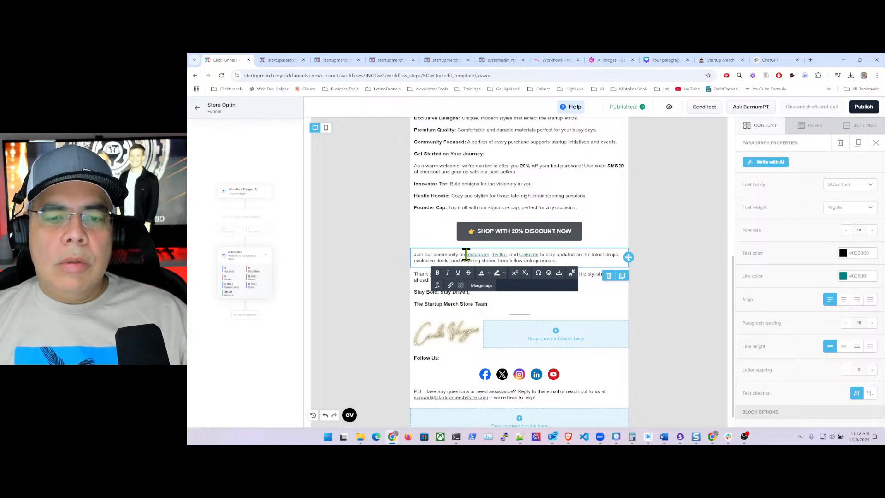
{"action": "left_click_drag", "start_coordinate": [467, 254], "coordinate": [490, 255]}
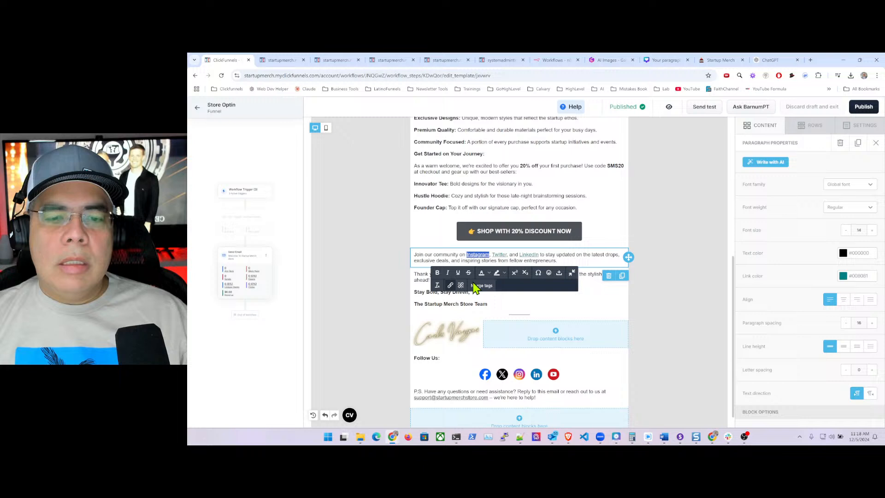
{"action": "left_click", "coordinate": [451, 285]}
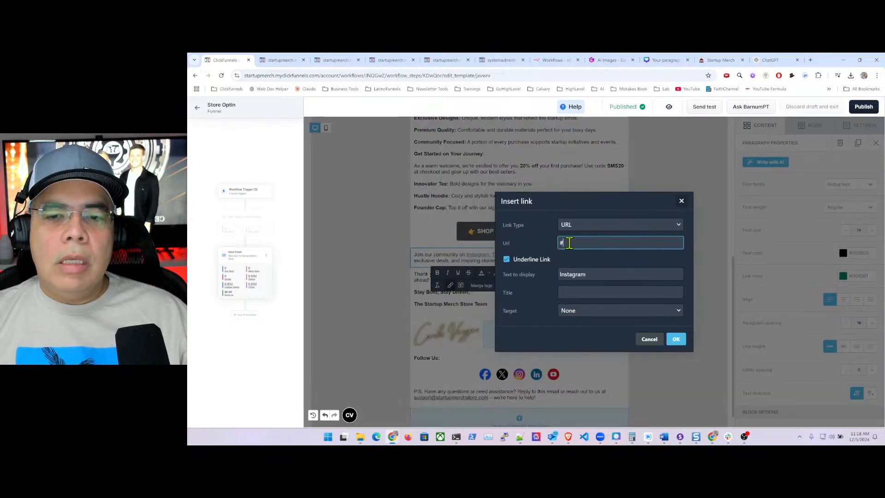
{"action": "key", "text": "BackSpace"}
{"action": "type", "text": "ht"}
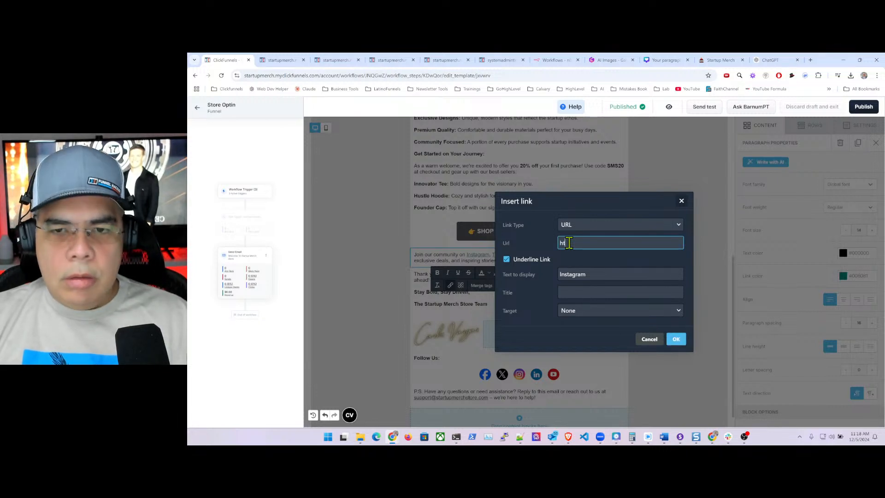
{"action": "type", "text": "tps://carlosvargas.com/ins"}
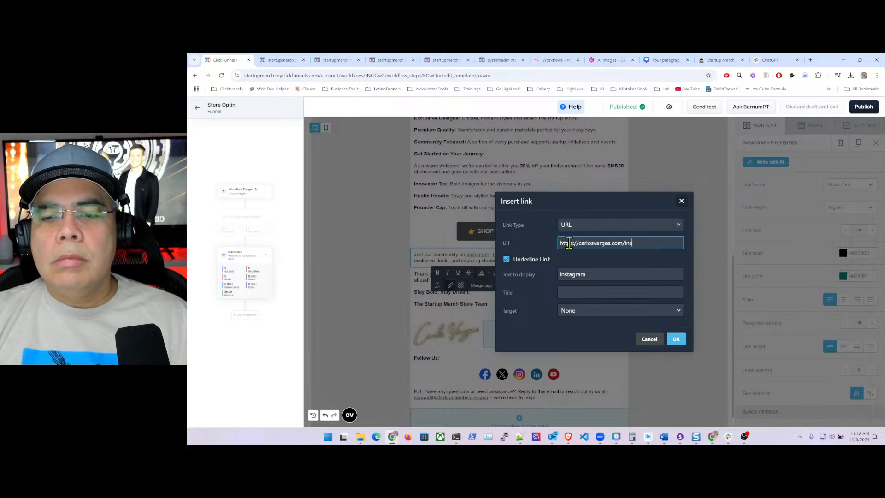
{"action": "type", "text": "tagram.co"}
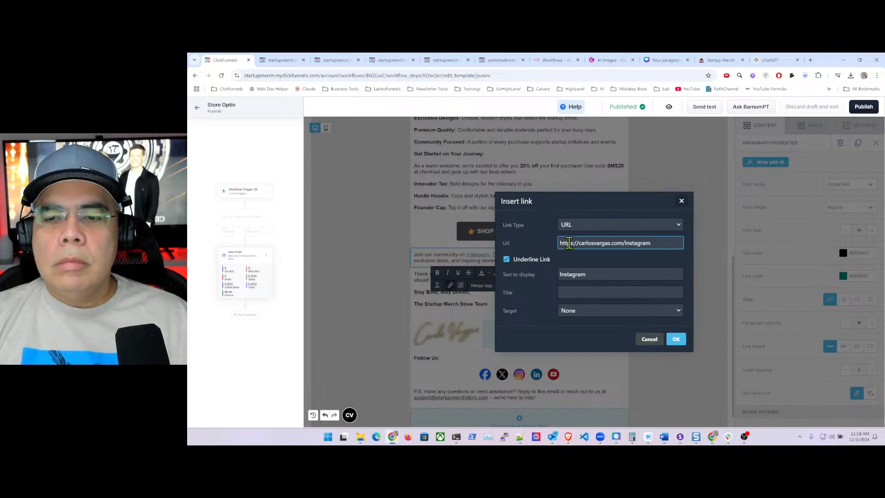
{"action": "left_click", "coordinate": [589, 313]}
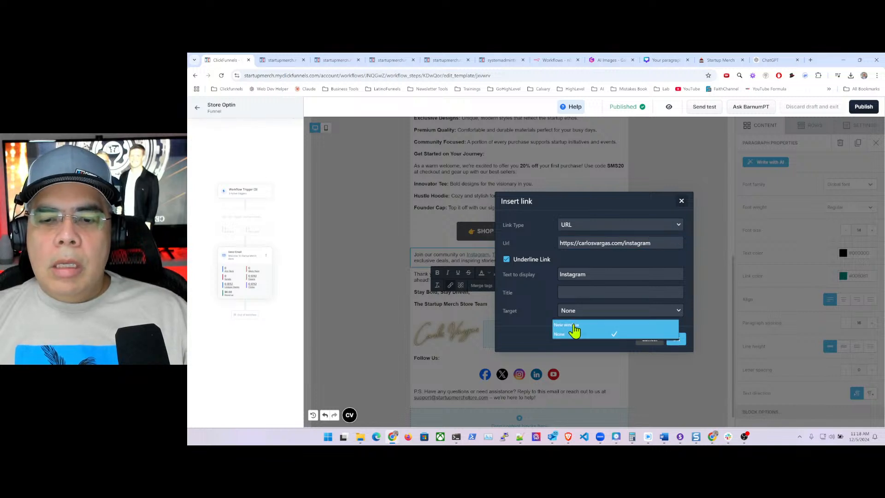
{"action": "left_click", "coordinate": [599, 325]}
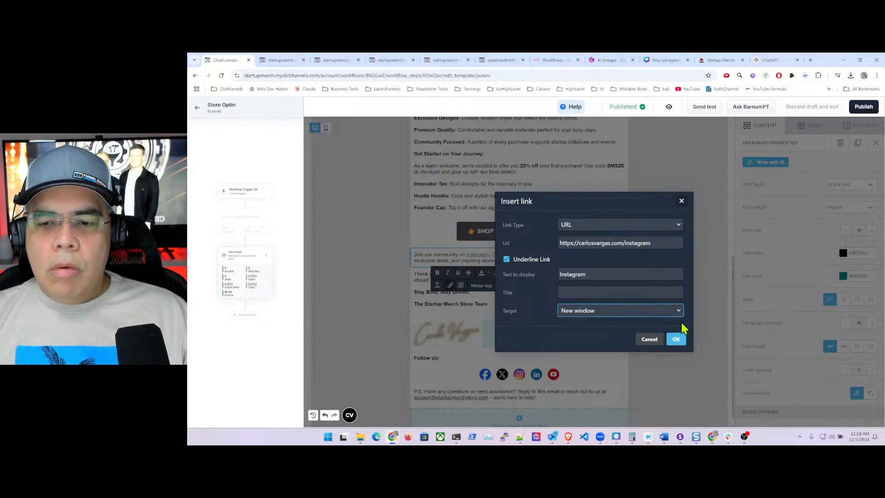
{"action": "left_click", "coordinate": [675, 340]}
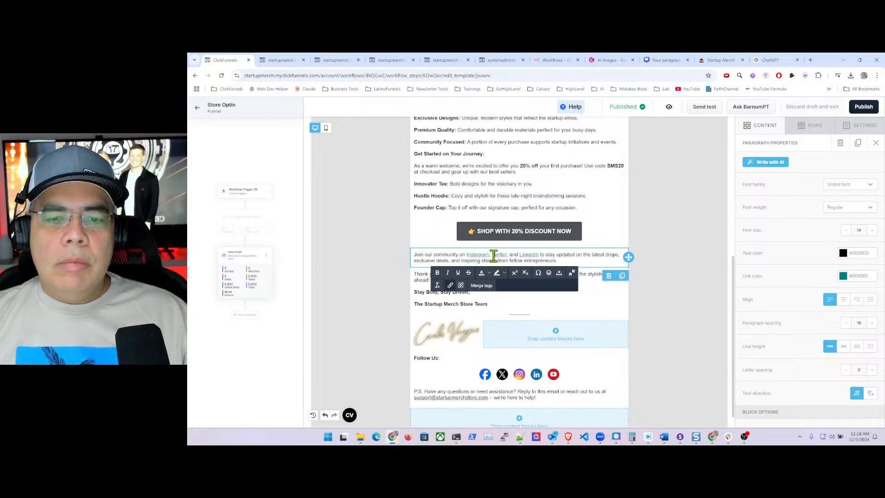
- Link the word Twitter to the creator's Twitter page, opening in a new window
{"action": "left_click_drag", "start_coordinate": [492, 254], "coordinate": [508, 255]}
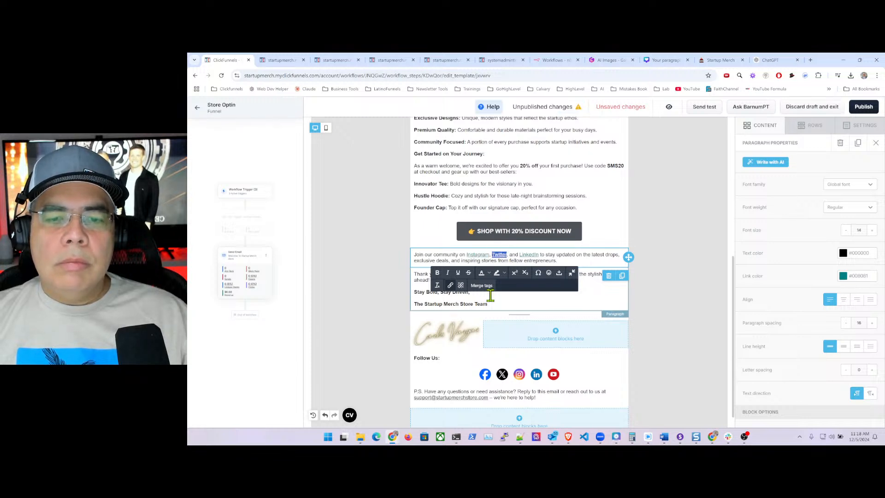
{"action": "left_click", "coordinate": [450, 285]}
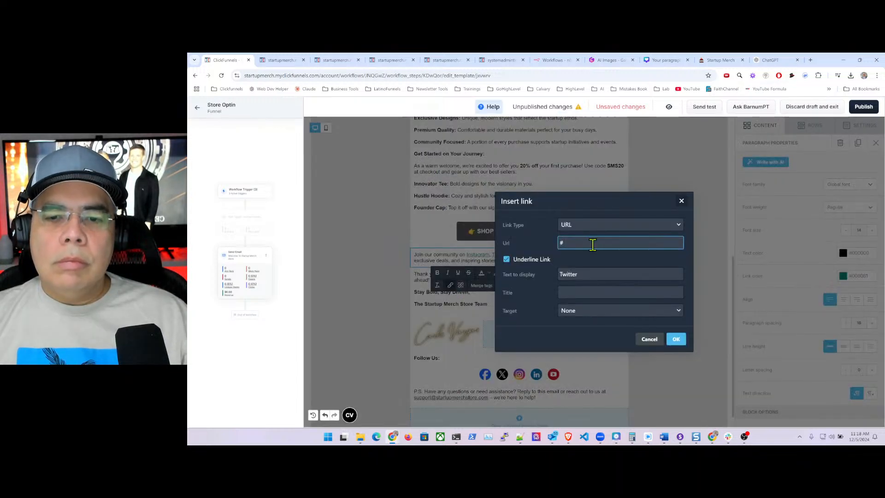
{"action": "type", "text": "https://carlosvargas.com/twitter"}
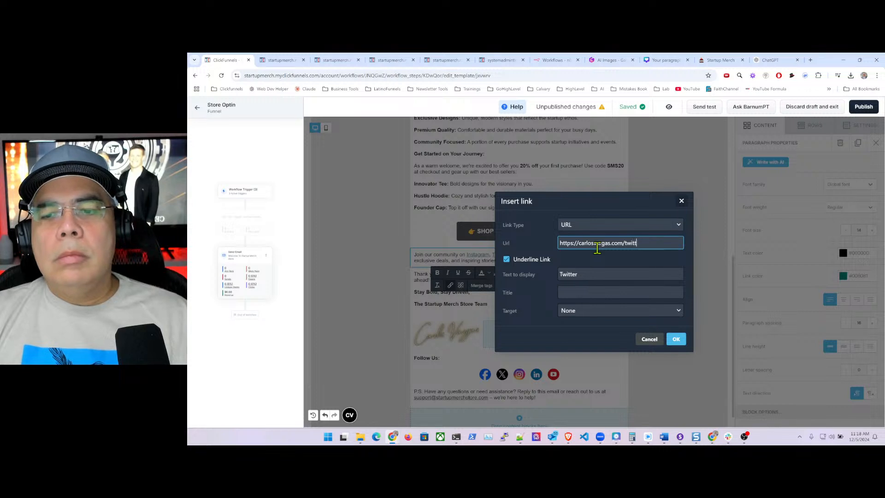
{"action": "left_click", "coordinate": [607, 310]}
{"action": "left_click", "coordinate": [577, 326]}
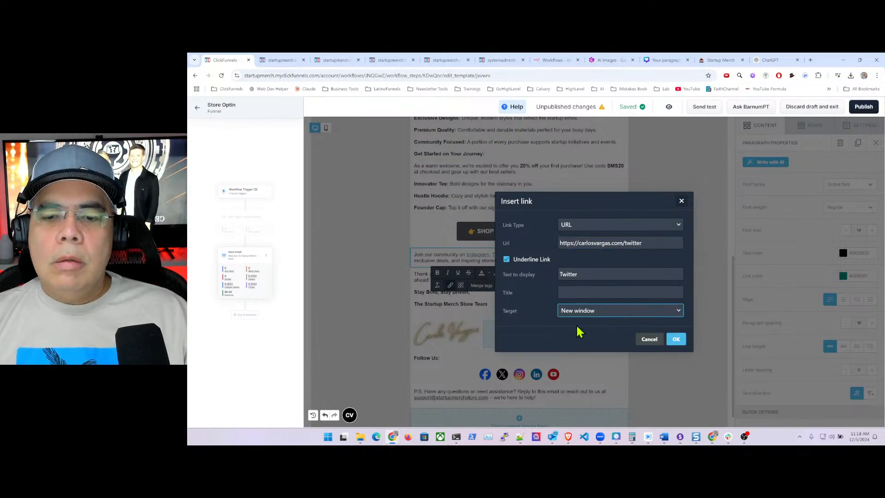
{"action": "left_click", "coordinate": [676, 339]}
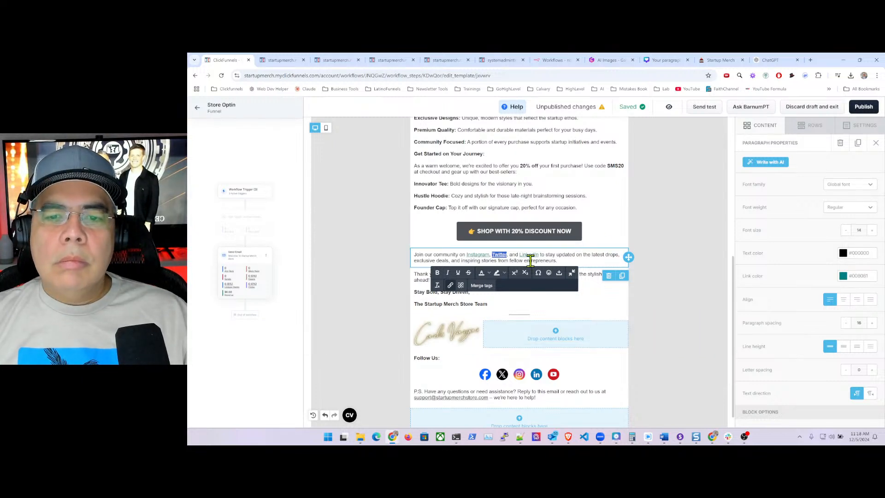
- Link the word LinkedIn to the creator's LinkedIn page and publish the email
{"action": "left_click_drag", "start_coordinate": [520, 254], "coordinate": [539, 254]}
{"action": "left_click", "coordinate": [450, 285]}
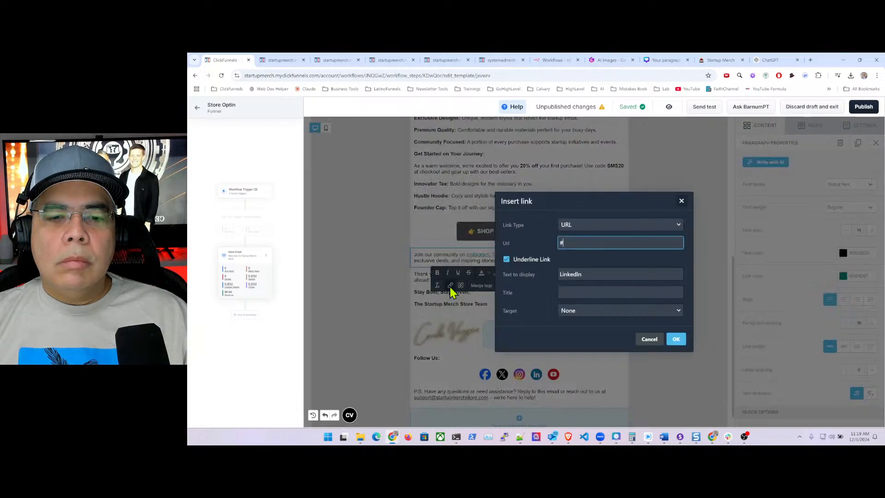
{"action": "key", "text": "BackSpace"}
{"action": "type", "text": "https://carlosvargas.com/linkedin"}
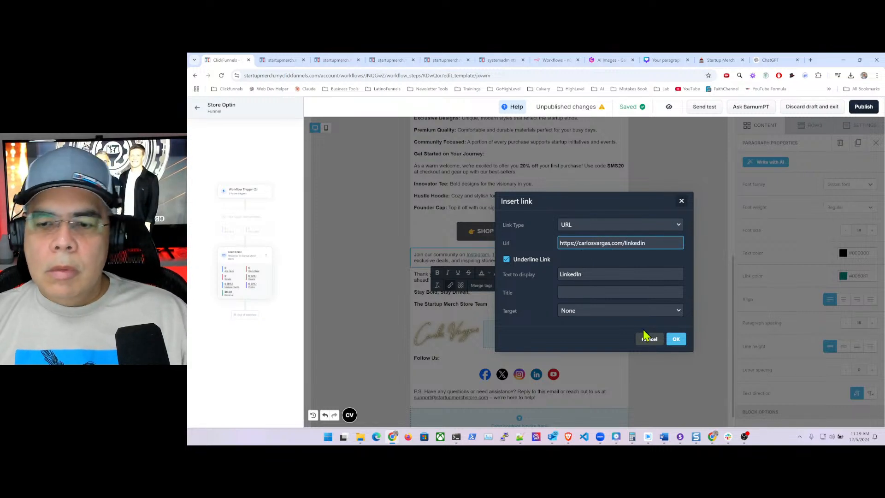
{"action": "left_click", "coordinate": [675, 339]}
{"action": "left_click", "coordinate": [641, 238]}
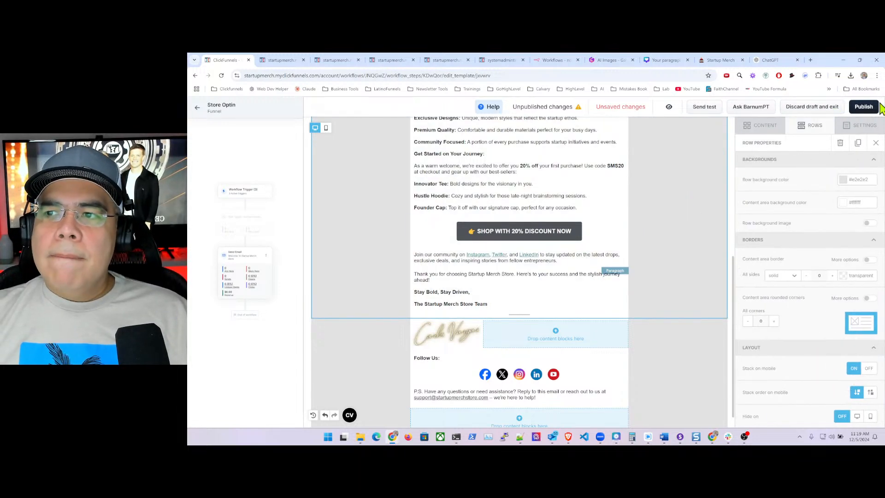
{"action": "left_click", "coordinate": [860, 108]}
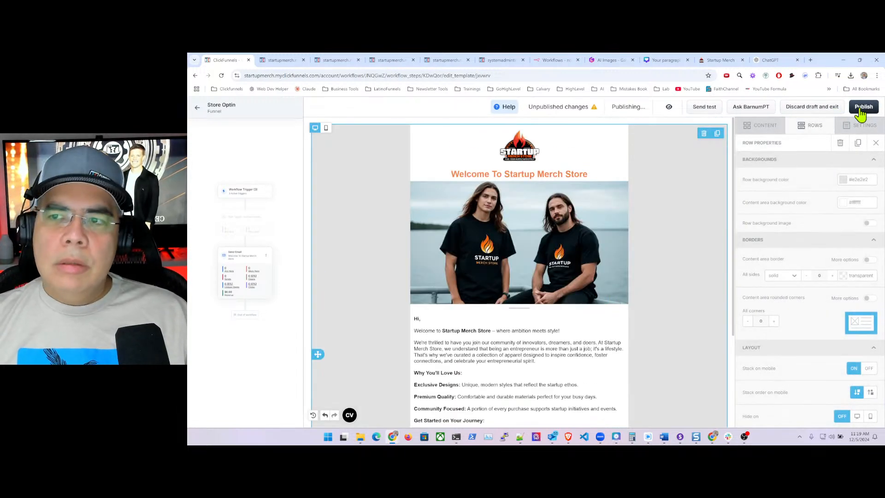
- Dismiss the Send test form and open the email's preview in a new tab
{"action": "left_click", "coordinate": [701, 110]}
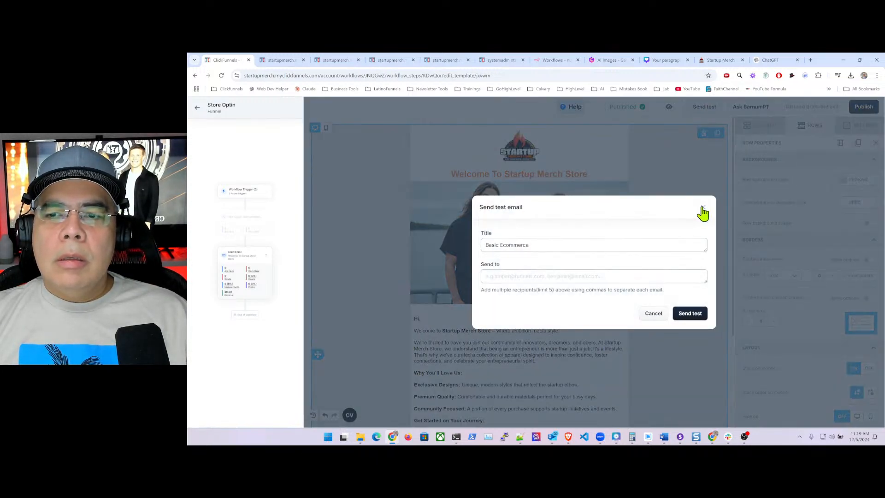
{"action": "left_click", "coordinate": [701, 206]}
{"action": "left_click", "coordinate": [669, 107]}
{"action": "left_click", "coordinate": [672, 139]}
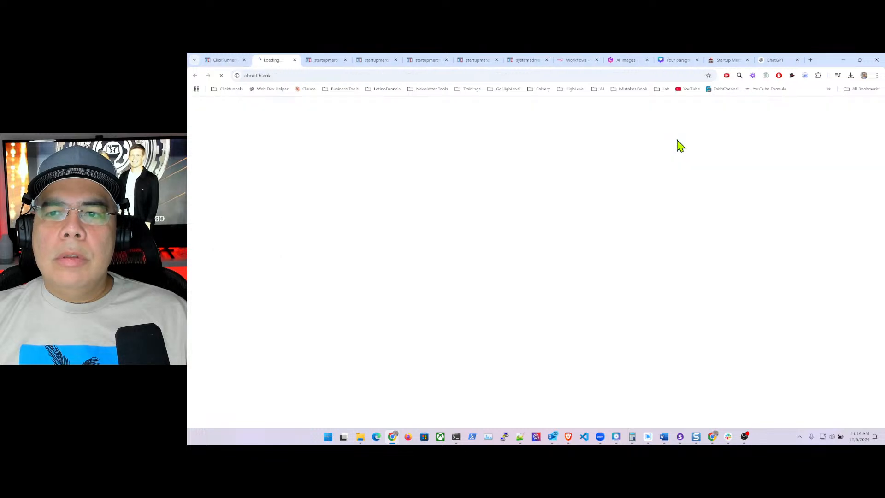
{"action": "scroll", "coordinate": [534, 241], "scroll_direction": "down", "scroll_amount": 5}
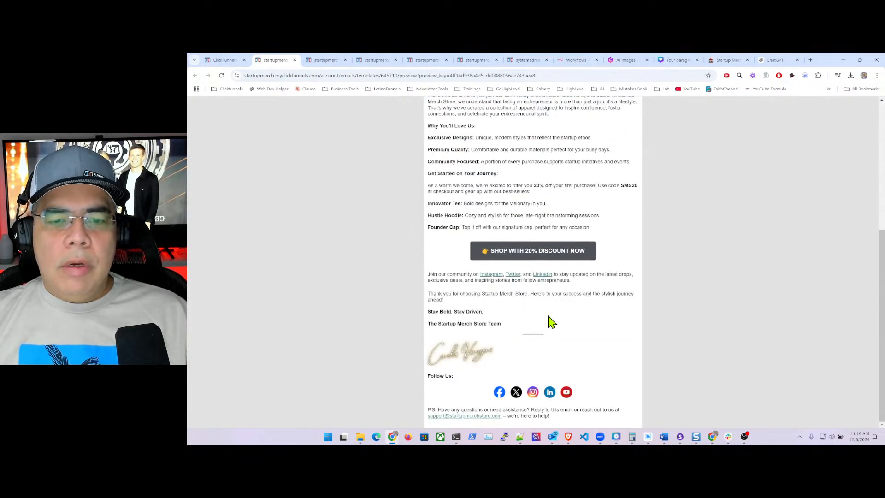
- Check that the preview's Instagram, Twitter and LinkedIn links each open the matching profile
{"action": "left_click", "coordinate": [490, 280]}
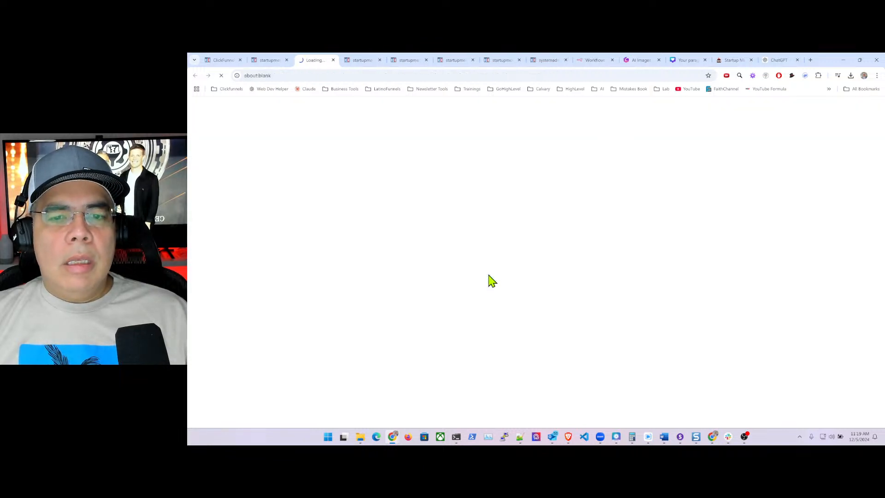
{"action": "left_click", "coordinate": [334, 60]}
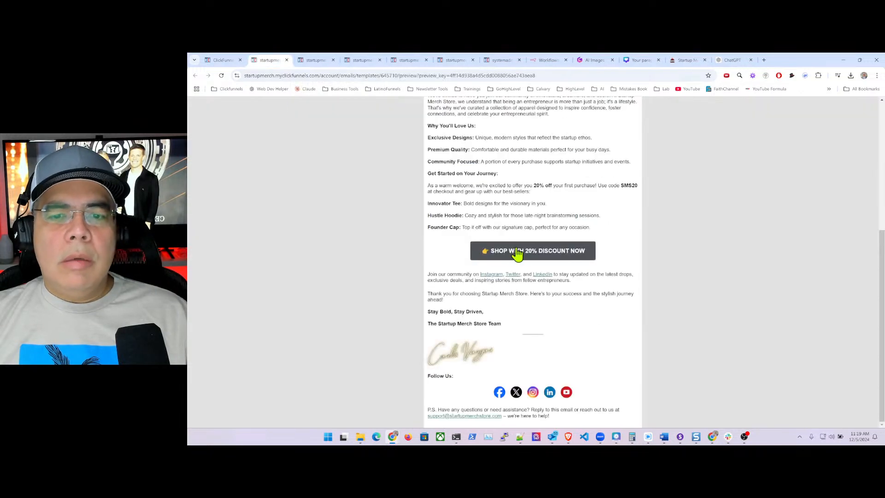
{"action": "left_click", "coordinate": [513, 275]}
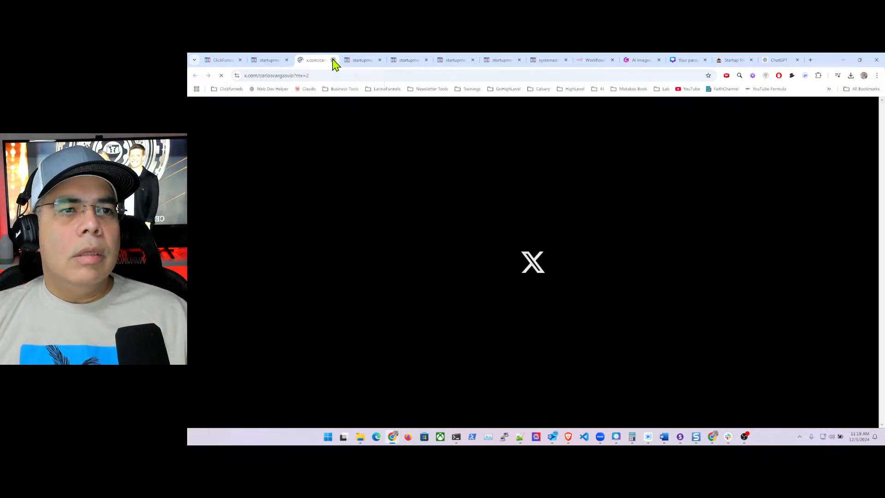
{"action": "left_click", "coordinate": [334, 61]}
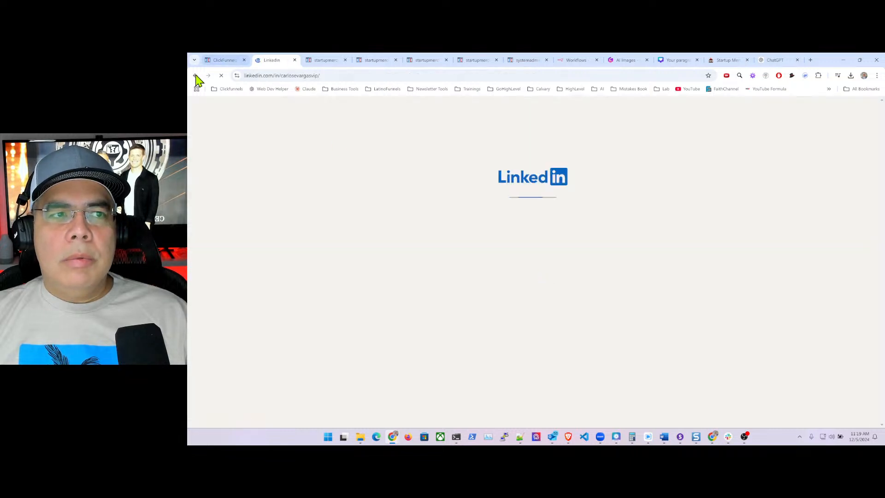
{"action": "left_click", "coordinate": [196, 76]}
{"action": "left_click", "coordinate": [231, 63]}
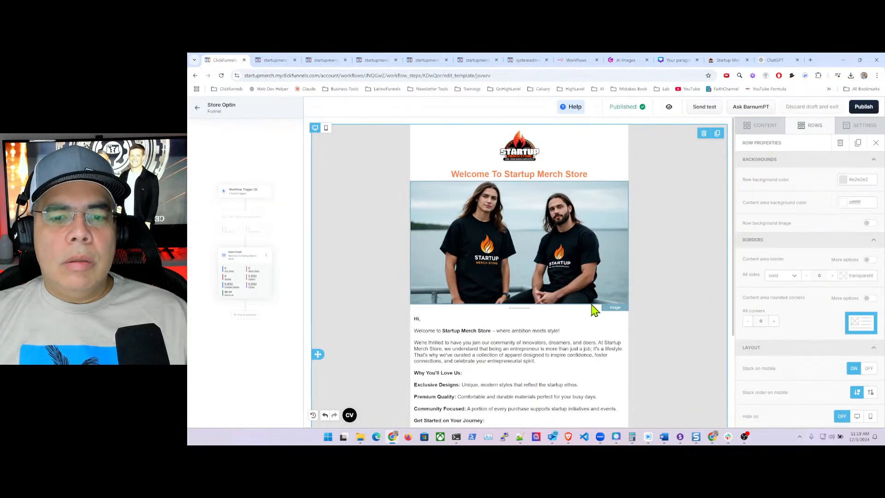
- Set the LinkedIn link's target to New window and publish the welcome email
{"action": "scroll", "coordinate": [543, 347], "scroll_direction": "down", "scroll_amount": 4}
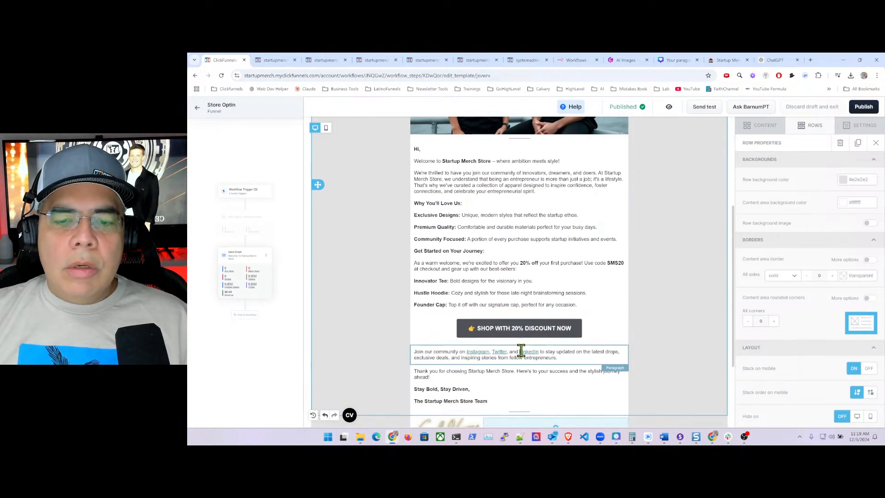
{"action": "left_click_drag", "start_coordinate": [520, 352], "coordinate": [538, 353]}
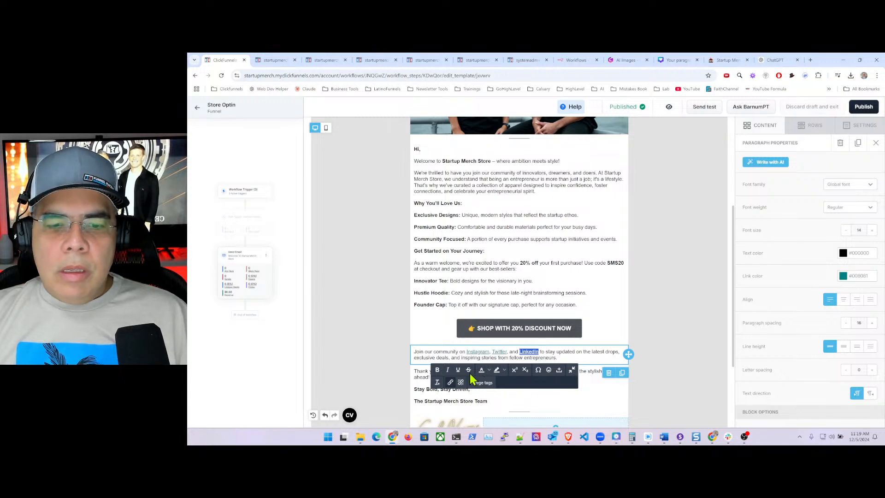
{"action": "left_click", "coordinate": [451, 382]}
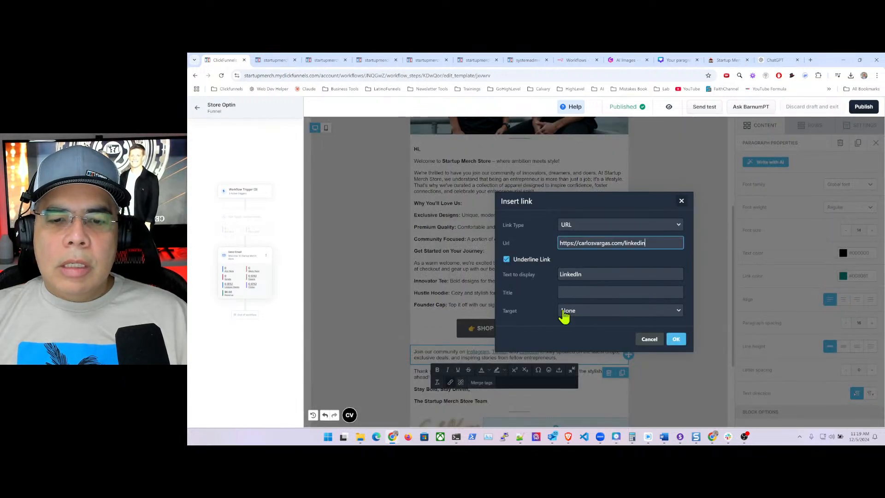
{"action": "left_click", "coordinate": [595, 316]}
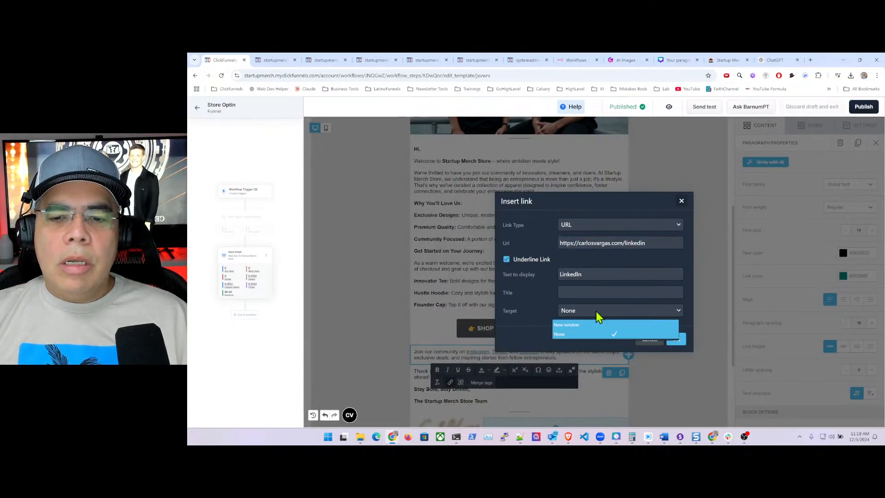
{"action": "left_click", "coordinate": [581, 332]}
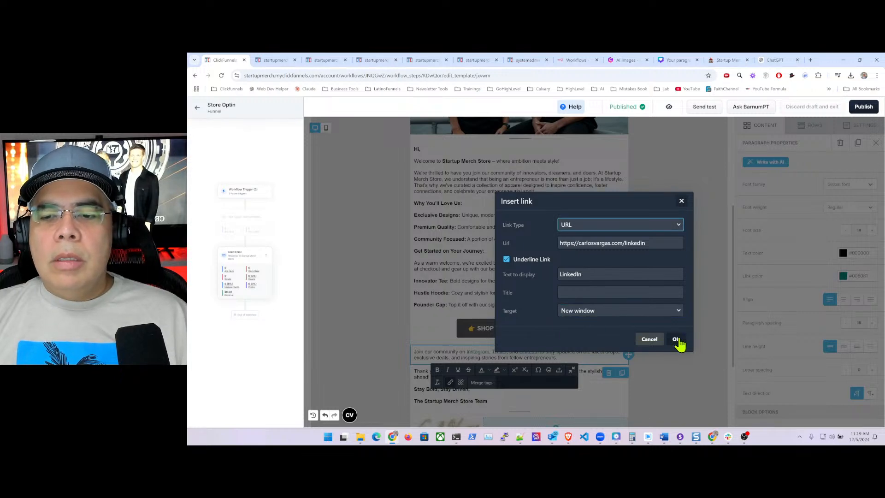
{"action": "left_click", "coordinate": [675, 339]}
{"action": "left_click", "coordinate": [614, 302]}
{"action": "left_click", "coordinate": [651, 306]}
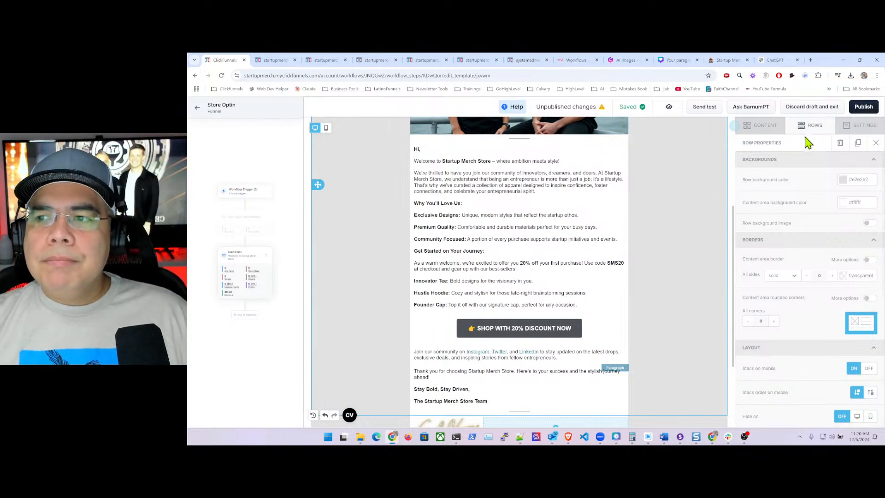
{"action": "left_click", "coordinate": [861, 108]}
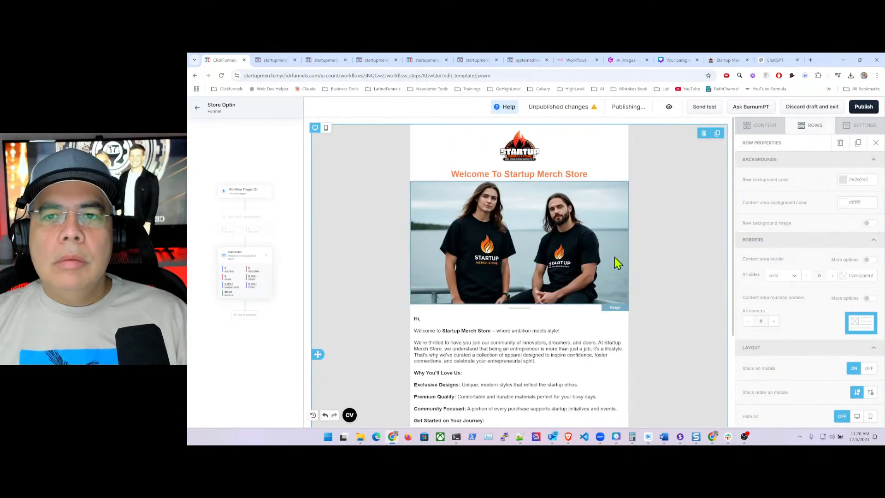
- Send a test of the welcome email titled 'Welcome To Startup Merch Store' to your own email address
{"action": "scroll", "coordinate": [564, 339], "scroll_direction": "down", "scroll_amount": 1}
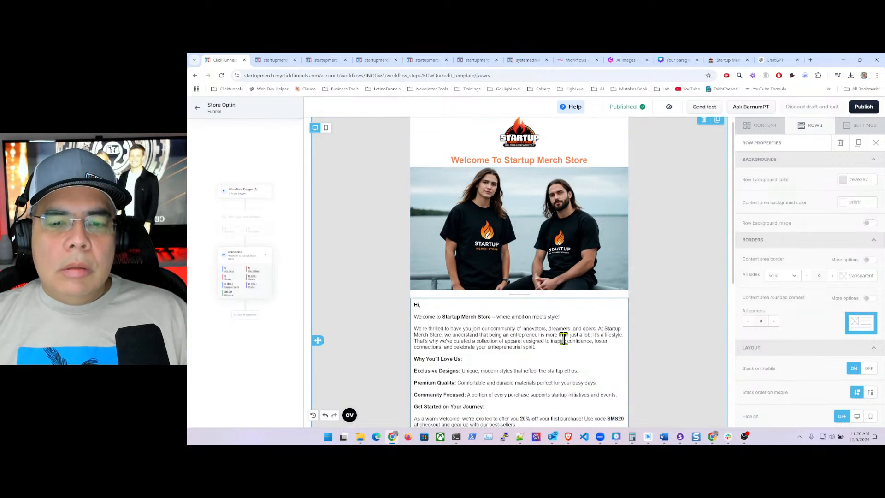
{"action": "scroll", "coordinate": [564, 339], "scroll_direction": "down", "scroll_amount": 3}
{"action": "scroll", "coordinate": [567, 341], "scroll_direction": "down", "scroll_amount": 3}
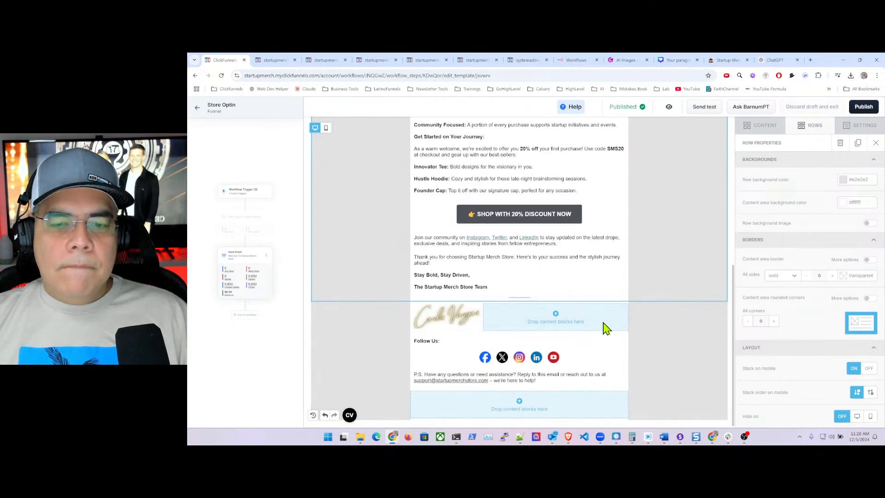
{"action": "left_click", "coordinate": [669, 106]}
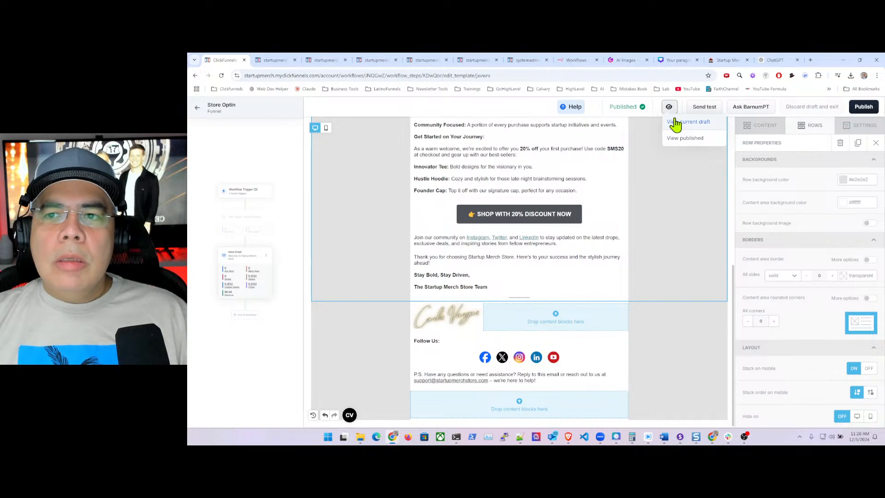
{"action": "left_click", "coordinate": [704, 107]}
{"action": "left_click_drag", "start_coordinate": [541, 243], "coordinate": [481, 245]}
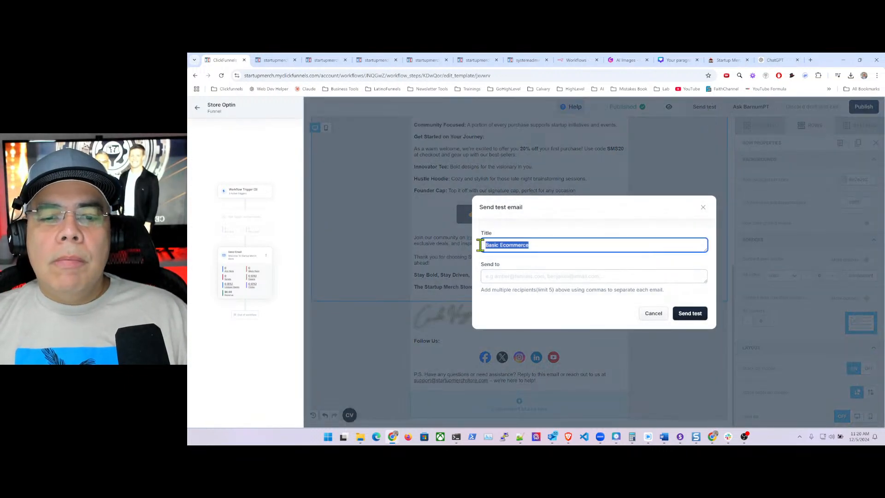
{"action": "key", "text": "BackSpace"}
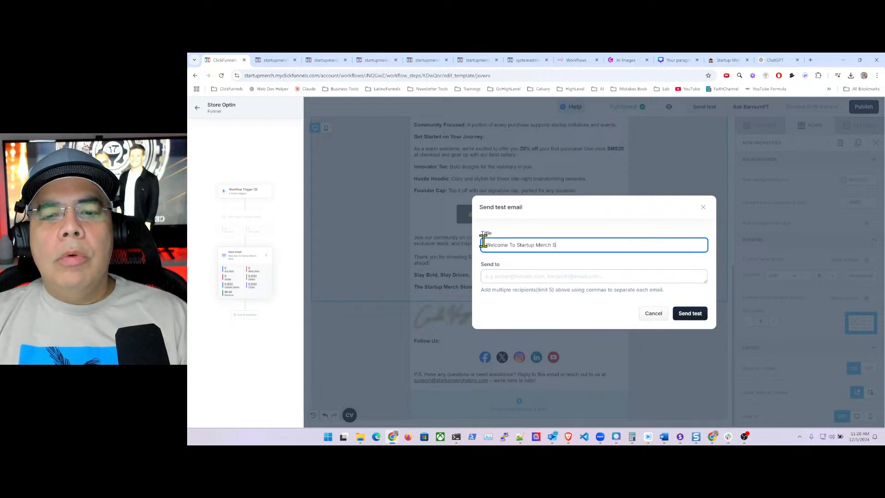
{"action": "key", "text": "Tab"}
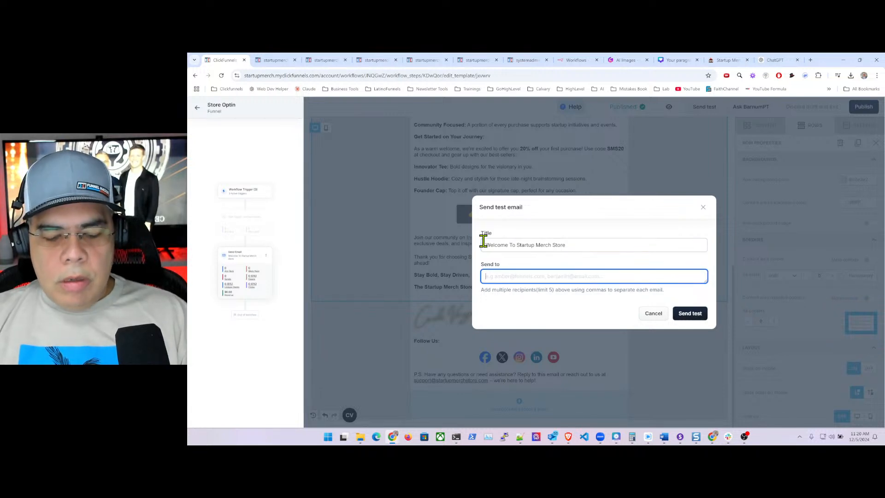
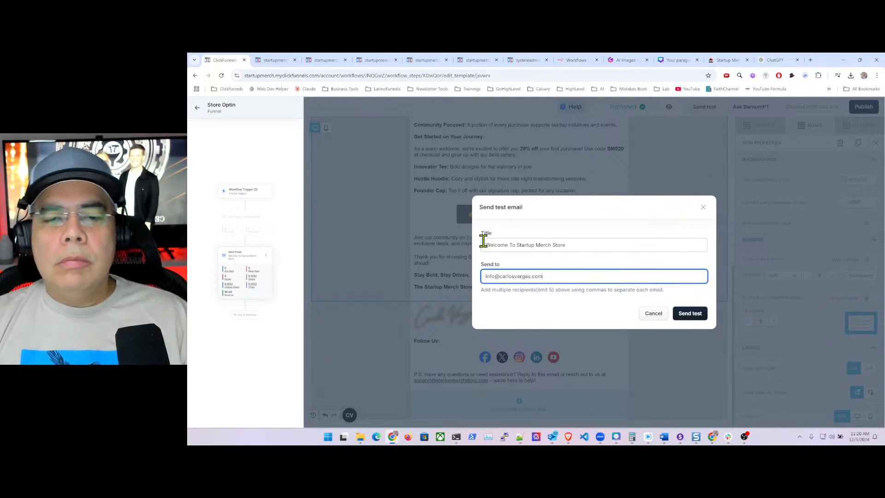
{"action": "left_click", "coordinate": [691, 315]}
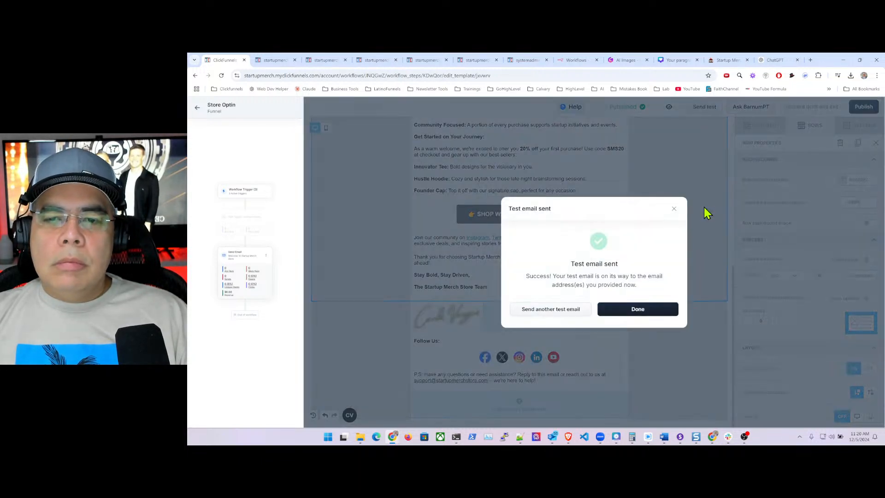
{"action": "left_click", "coordinate": [655, 317]}
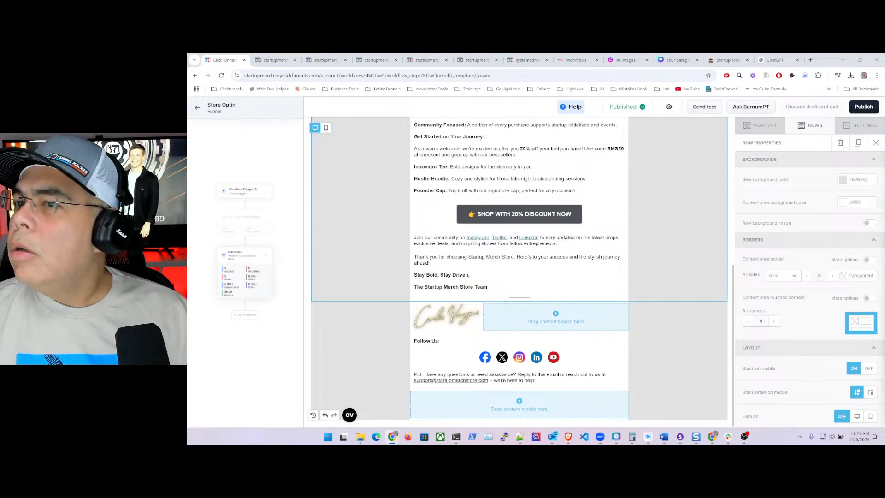
- Drag the Gmail window over the ClickFunnels email editor
{"action": "left_click_drag", "start_coordinate": [884, 230], "coordinate": [651, 73]}
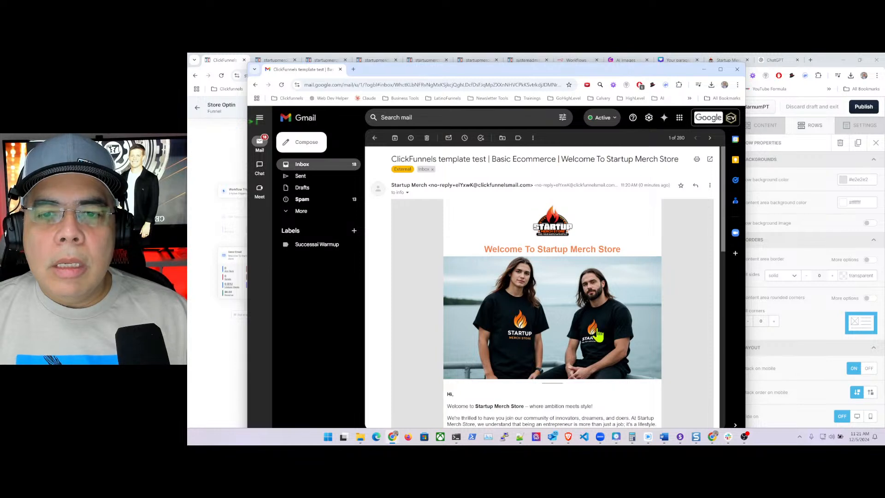
- Review the received test email in Gmail top to bottom, then return to the ClickFunnels editor
{"action": "scroll", "coordinate": [613, 245], "scroll_direction": "down", "scroll_amount": 2}
{"action": "scroll", "coordinate": [613, 245], "scroll_direction": "down", "scroll_amount": 15}
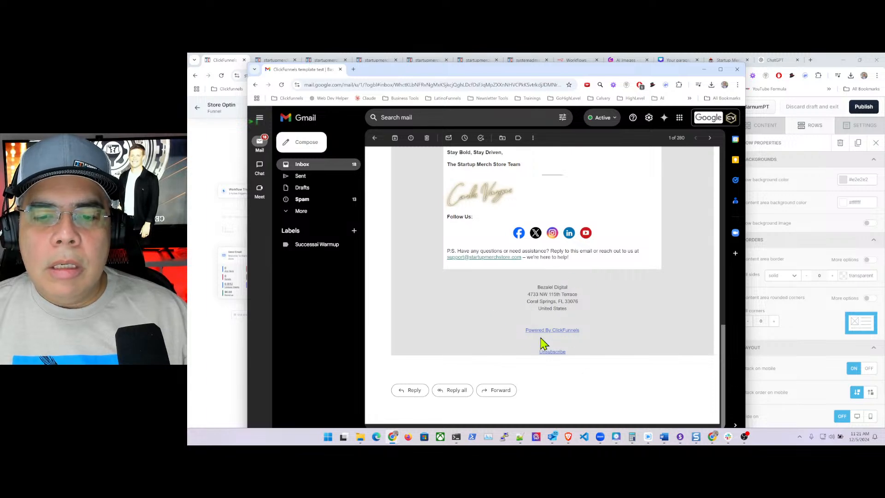
{"action": "scroll", "coordinate": [616, 308], "scroll_direction": "up", "scroll_amount": 8}
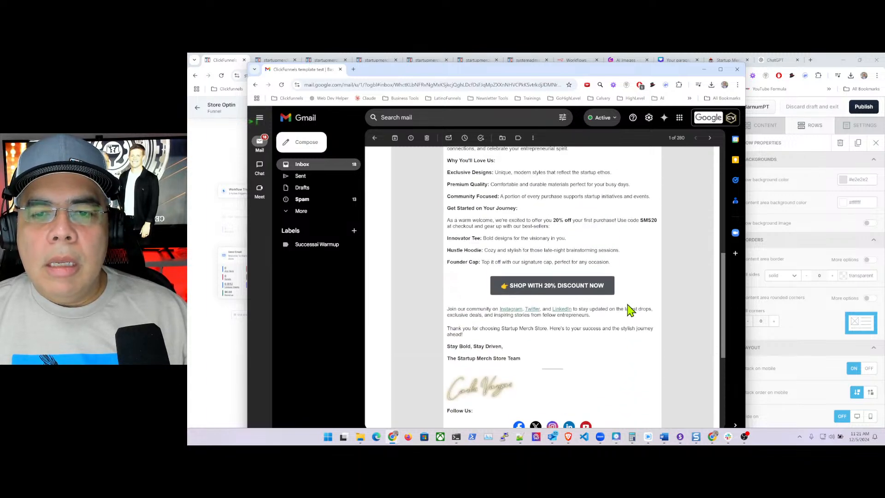
{"action": "scroll", "coordinate": [627, 304], "scroll_direction": "up", "scroll_amount": 4}
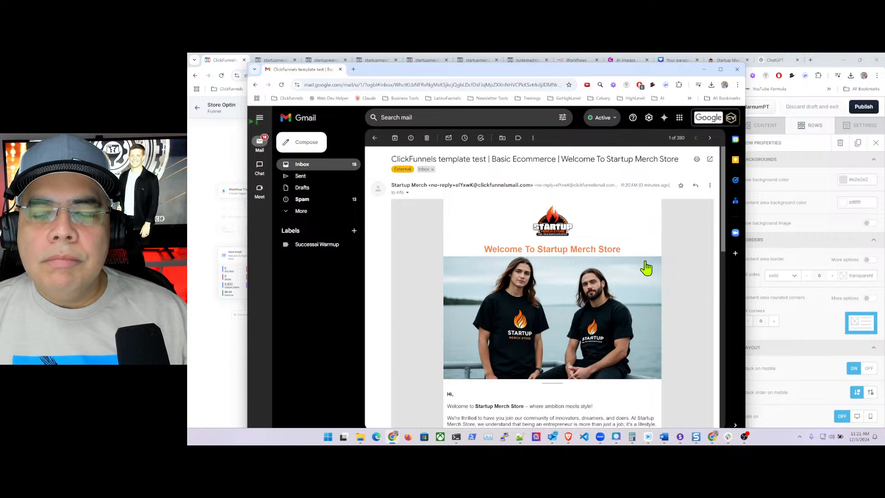
{"action": "scroll", "coordinate": [668, 262], "scroll_direction": "down", "scroll_amount": 2}
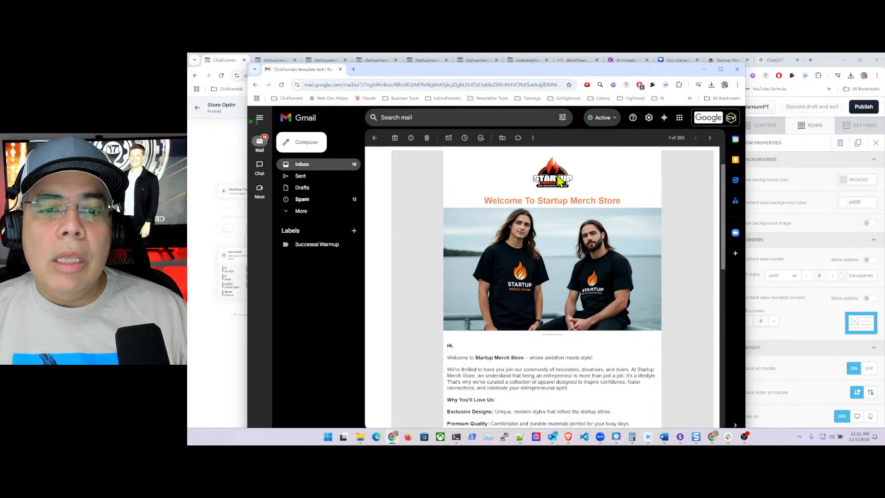
{"action": "left_click_drag", "start_coordinate": [413, 76], "coordinate": [511, 83]}
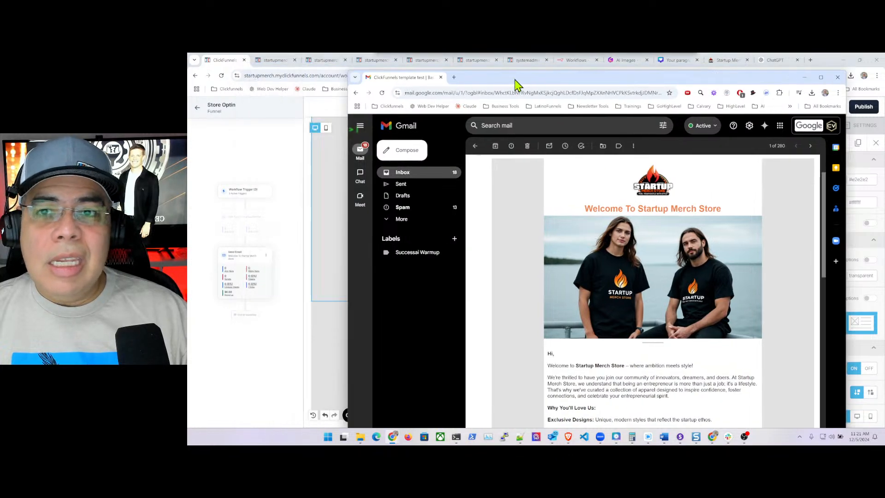
{"action": "key", "text": "alt+Tab"}
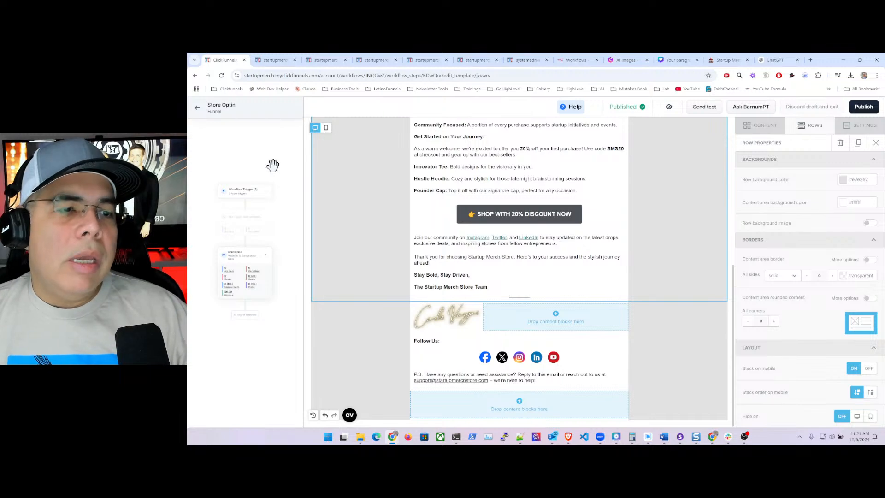
- Reopen the Store Optin workflow builder and flip its Status toggle to request enabling
{"action": "left_click", "coordinate": [265, 208]}
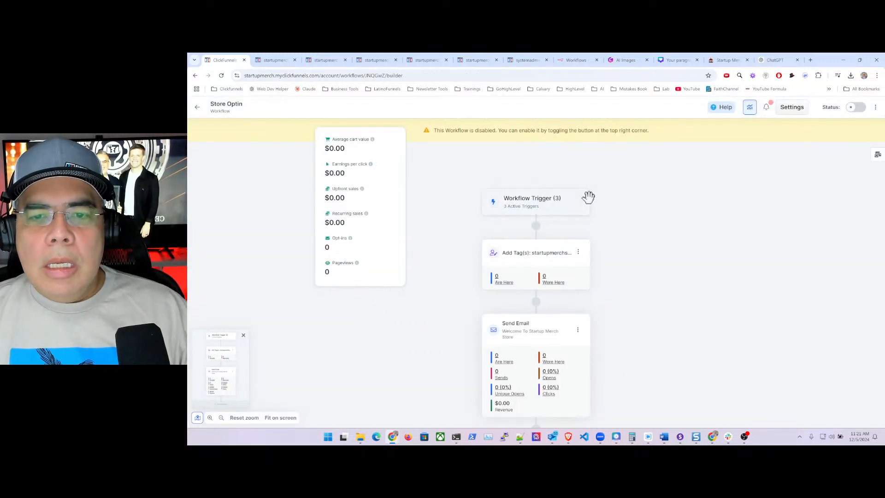
{"action": "scroll", "coordinate": [613, 238], "scroll_direction": "down", "scroll_amount": 2}
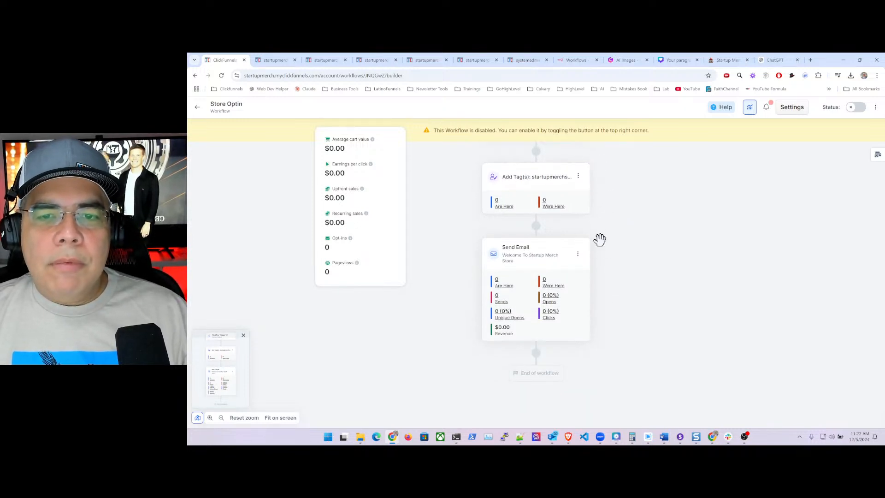
{"action": "scroll", "coordinate": [602, 321], "scroll_direction": "up", "scroll_amount": 2}
{"action": "scroll", "coordinate": [602, 321], "scroll_direction": "down", "scroll_amount": 1}
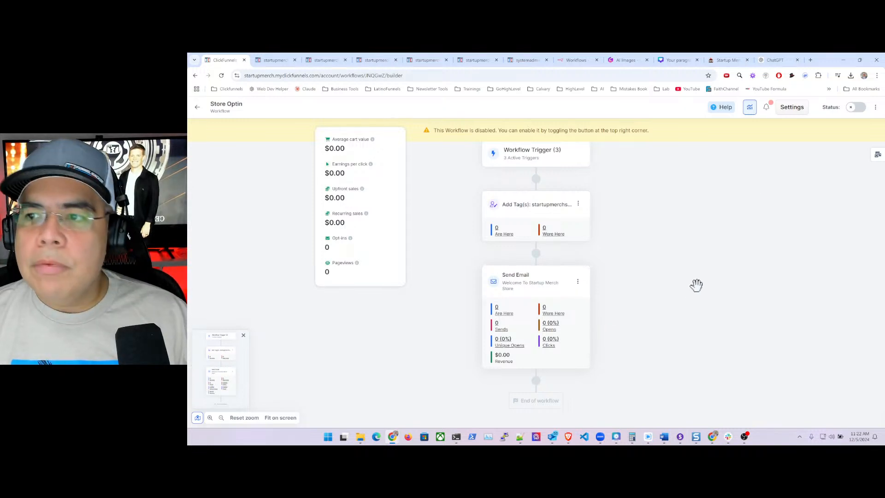
{"action": "left_click", "coordinate": [858, 108]}
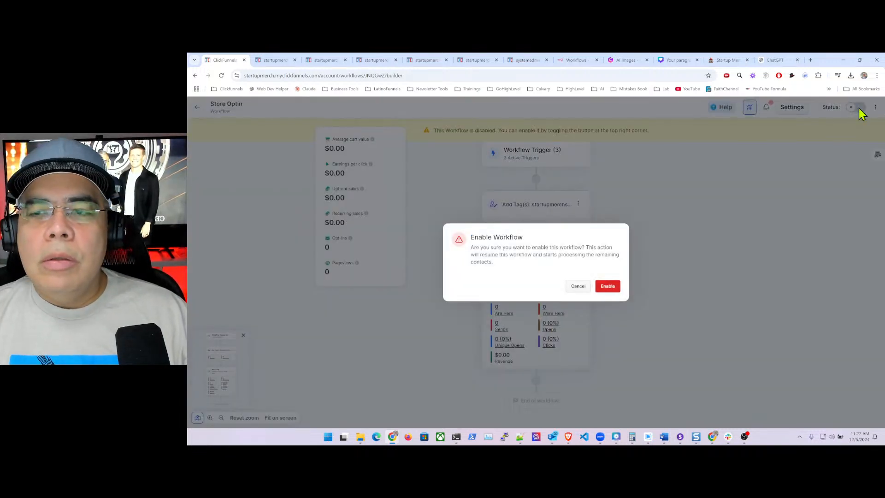
- Confirm Enable in the Enable Workflow dialog for Store Optin, then return to the workflows list
{"action": "left_click", "coordinate": [578, 287]}
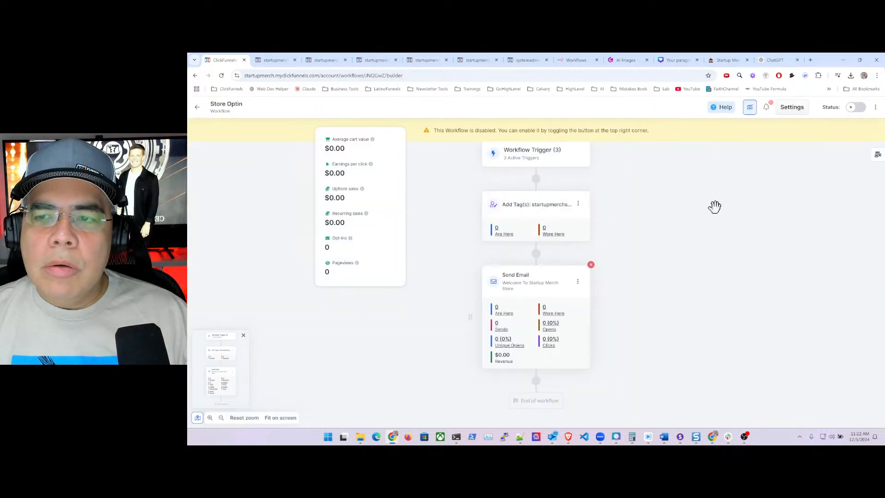
{"action": "left_click", "coordinate": [858, 108]}
{"action": "left_click", "coordinate": [607, 286]}
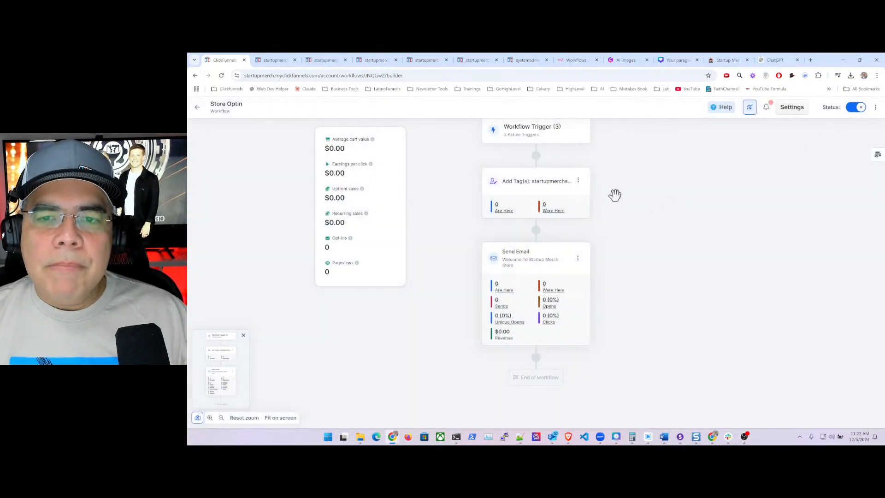
{"action": "scroll", "coordinate": [608, 258], "scroll_direction": "up", "scroll_amount": 1}
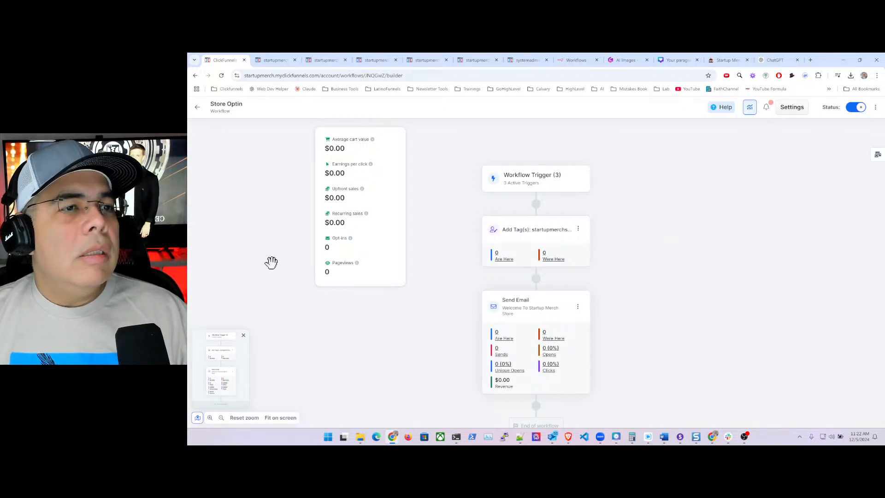
{"action": "left_click", "coordinate": [197, 108]}
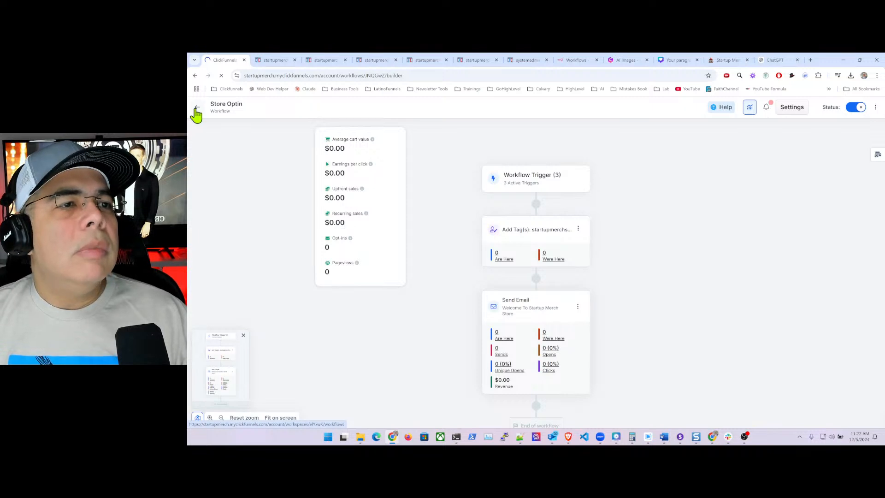
- Close the six leftover startupmerch and admin browser tabs and reveal Products in the sidebar
{"action": "left_click", "coordinate": [295, 60]}
{"action": "left_click", "coordinate": [295, 59]}
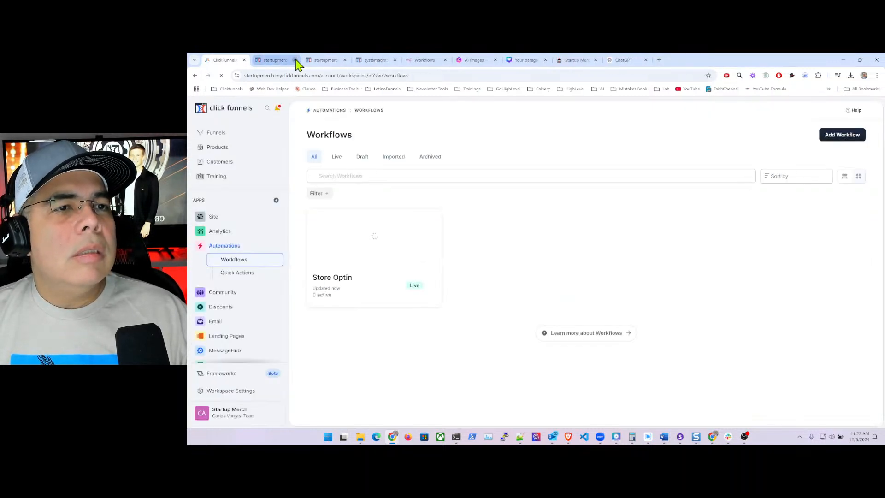
{"action": "left_click", "coordinate": [295, 60]}
{"action": "left_click", "coordinate": [295, 60]}
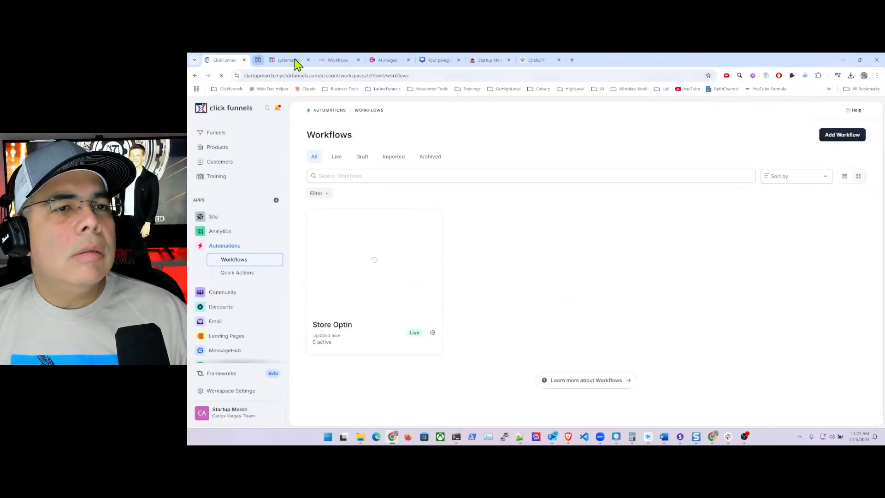
{"action": "left_click", "coordinate": [294, 60]}
{"action": "left_click", "coordinate": [294, 60]}
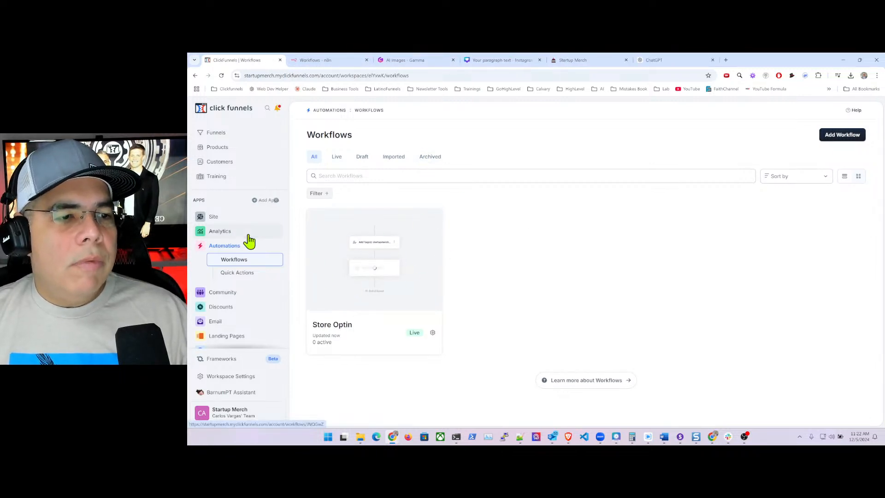
{"action": "left_click", "coordinate": [219, 149]}
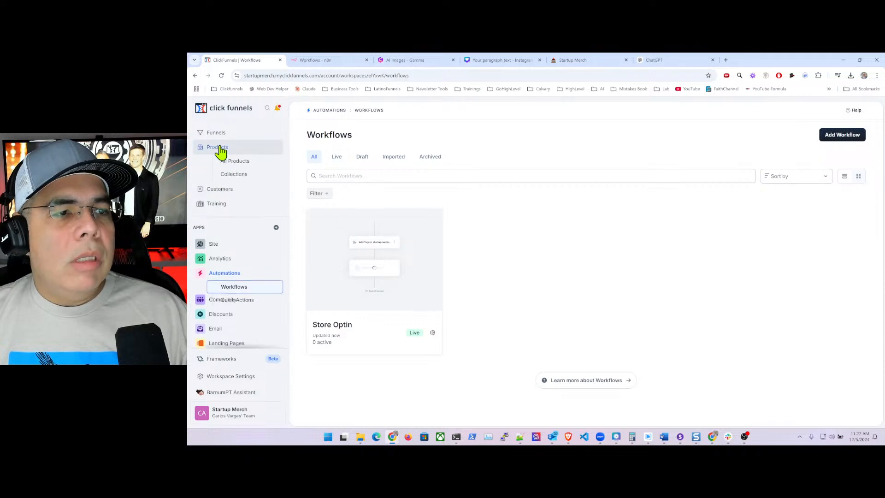
- Open All Products and advance to page 2 of the list
{"action": "left_click", "coordinate": [245, 164]}
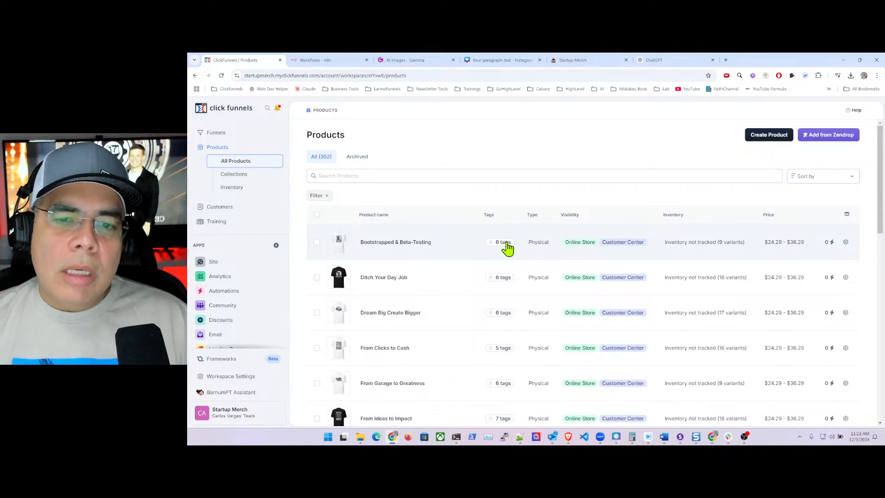
{"action": "scroll", "coordinate": [507, 249], "scroll_direction": "down", "scroll_amount": 10}
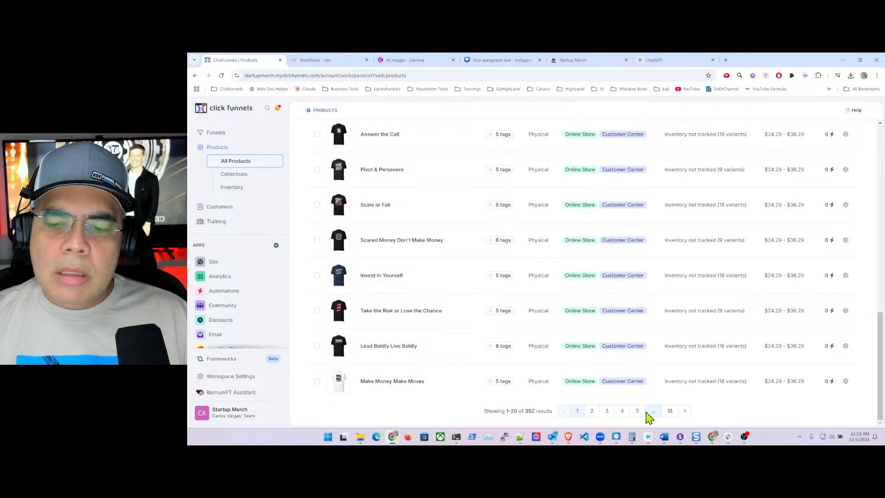
{"action": "left_click", "coordinate": [682, 411]}
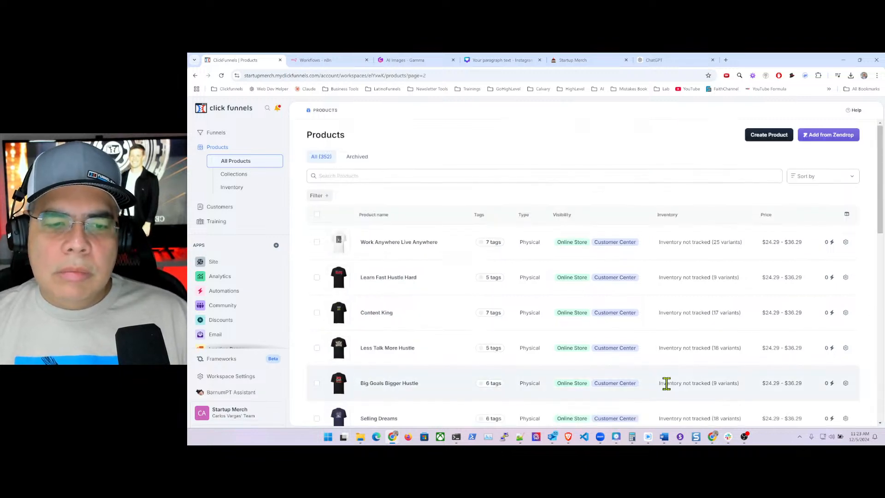
{"action": "scroll", "coordinate": [629, 288], "scroll_direction": "down", "scroll_amount": 7}
{"action": "scroll", "coordinate": [632, 288], "scroll_direction": "down", "scroll_amount": 4}
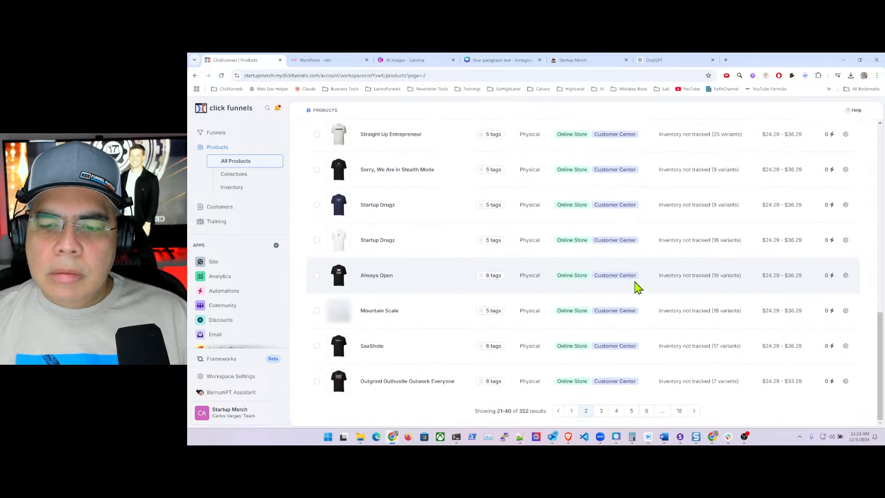
- Jump to page 9 via the URL's page parameter, verify its Long Sleeve tags, then advance to page 10
{"action": "left_click", "coordinate": [422, 75]}
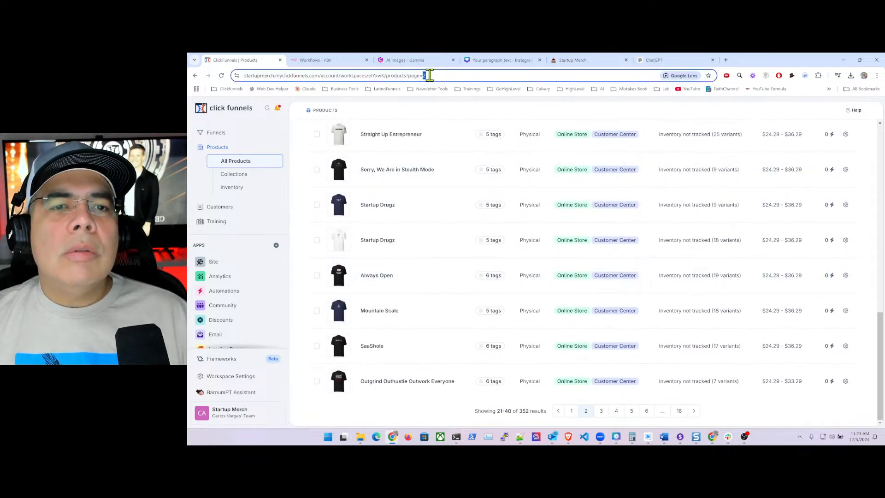
{"action": "key", "text": "BackSpace"}
{"action": "type", "text": "9"}
{"action": "key", "text": "Return"}
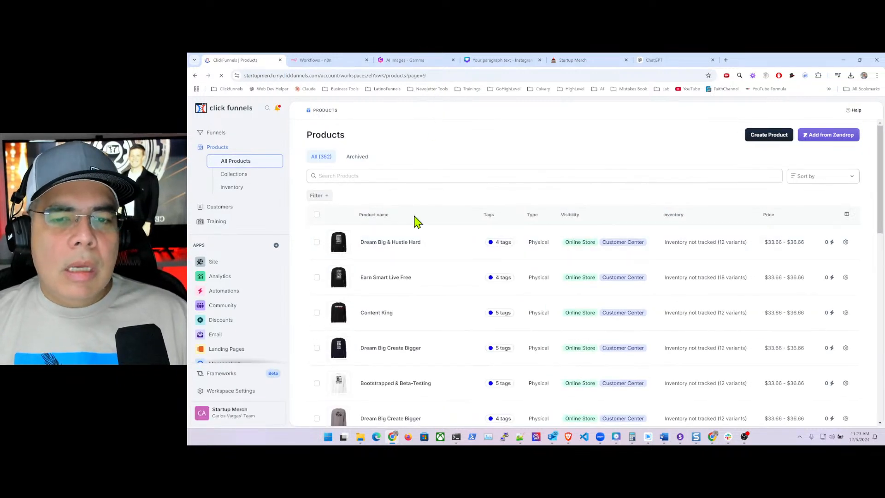
{"action": "mouse_move", "coordinate": [504, 244]}
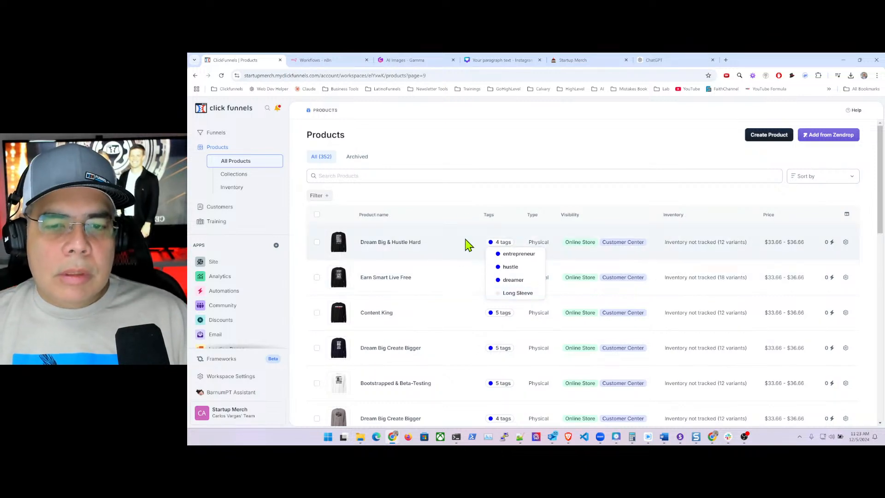
{"action": "scroll", "coordinate": [460, 211], "scroll_direction": "down", "scroll_amount": 3}
{"action": "scroll", "coordinate": [460, 212], "scroll_direction": "up", "scroll_amount": 3}
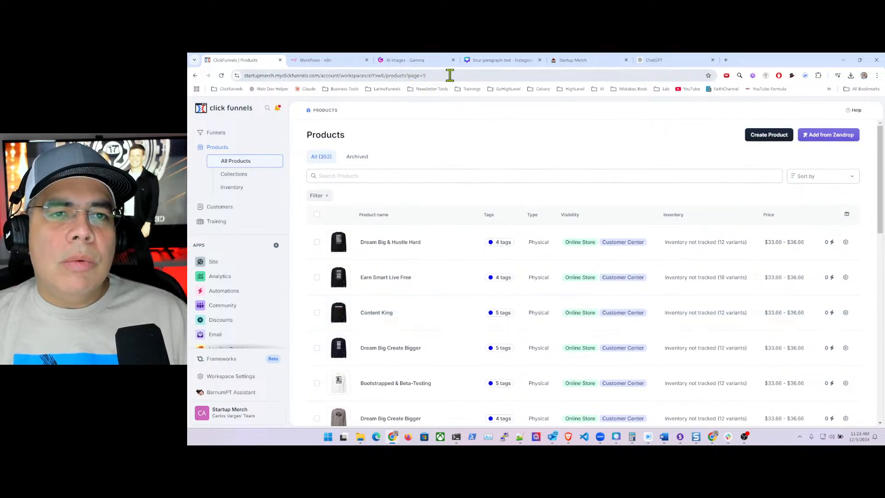
{"action": "scroll", "coordinate": [570, 272], "scroll_direction": "down", "scroll_amount": 13}
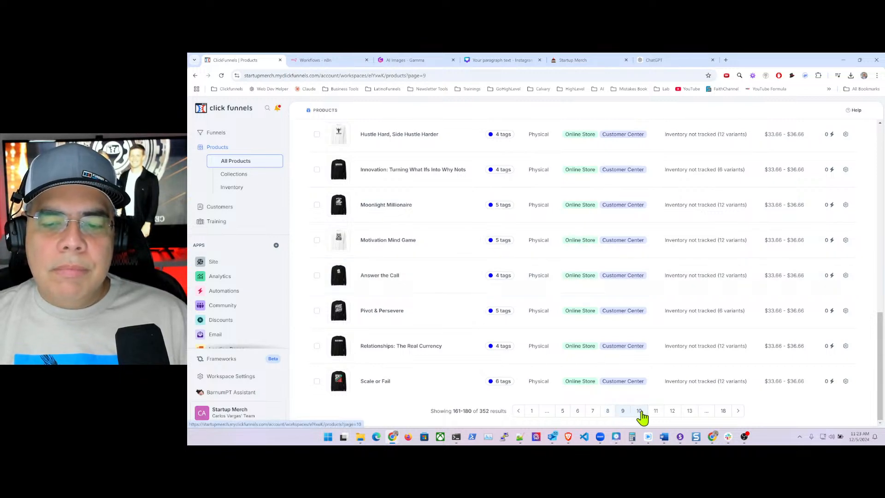
{"action": "left_click", "coordinate": [640, 411]}
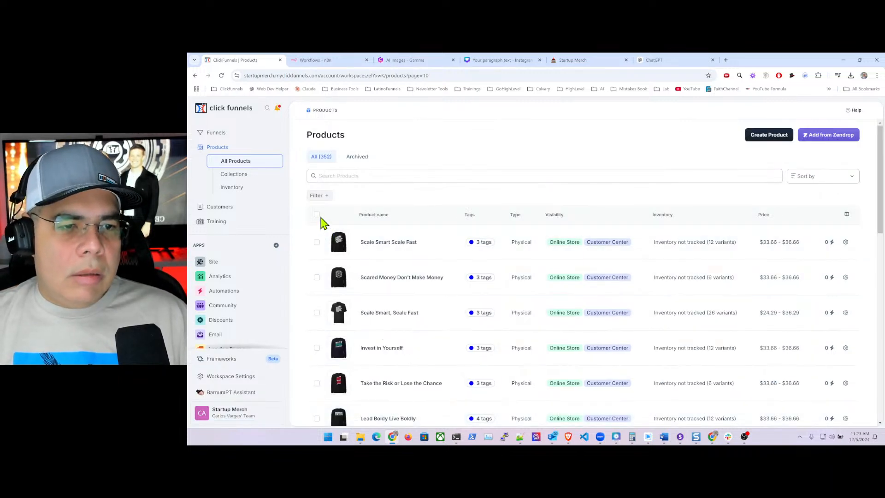
- Select all page-10 products except Scale Smart, Scale Fast, and open the Bulk actions dropdown
{"action": "left_click", "coordinate": [318, 216]}
{"action": "left_click", "coordinate": [317, 215]}
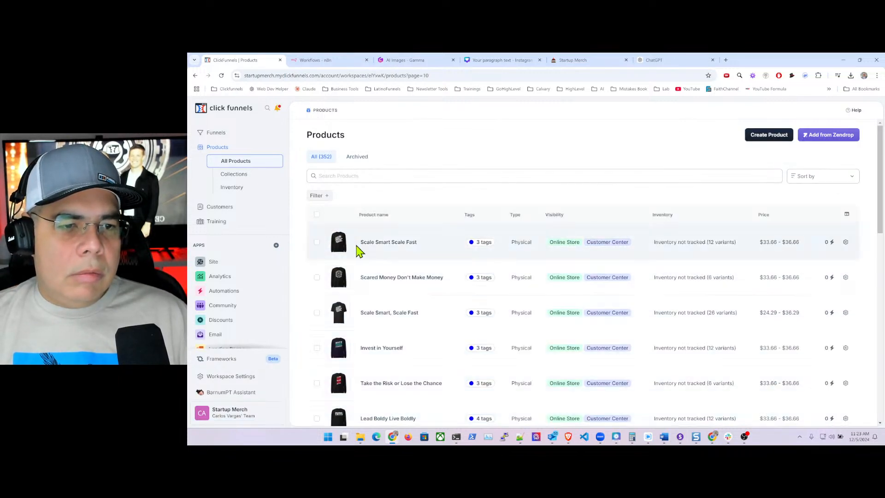
{"action": "scroll", "coordinate": [359, 258], "scroll_direction": "down", "scroll_amount": 3}
{"action": "scroll", "coordinate": [365, 265], "scroll_direction": "down", "scroll_amount": 4}
{"action": "scroll", "coordinate": [368, 267], "scroll_direction": "up", "scroll_amount": 7}
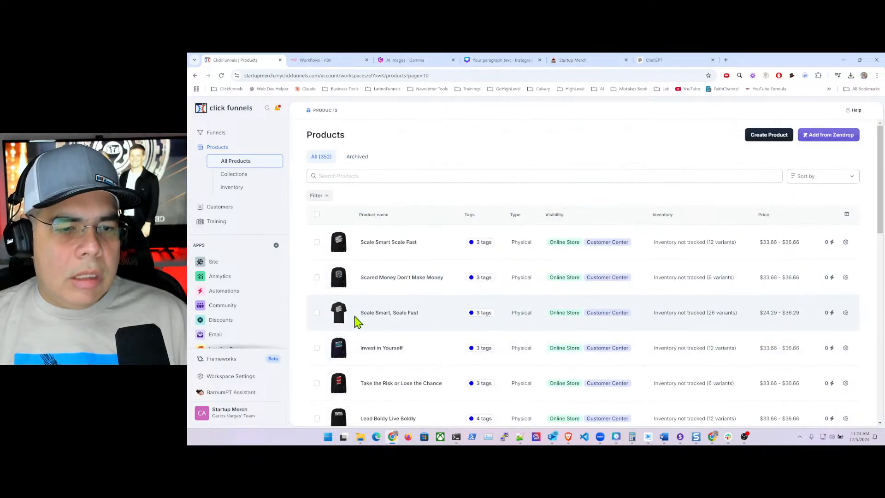
{"action": "left_click", "coordinate": [317, 216]}
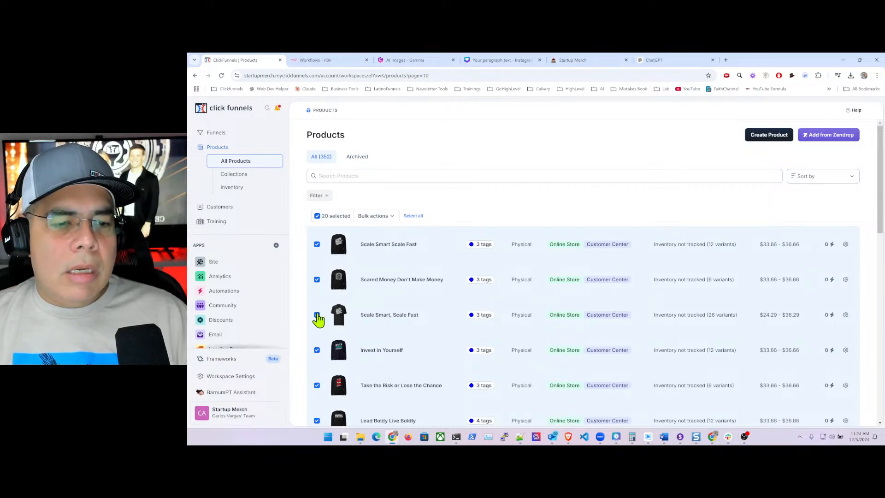
{"action": "left_click", "coordinate": [317, 316]}
{"action": "scroll", "coordinate": [422, 309], "scroll_direction": "down", "scroll_amount": 3}
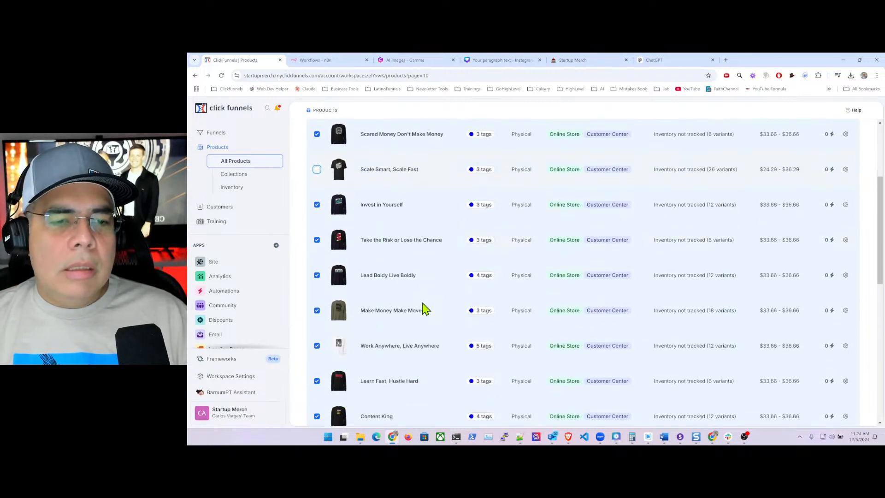
{"action": "scroll", "coordinate": [424, 309], "scroll_direction": "down", "scroll_amount": 8}
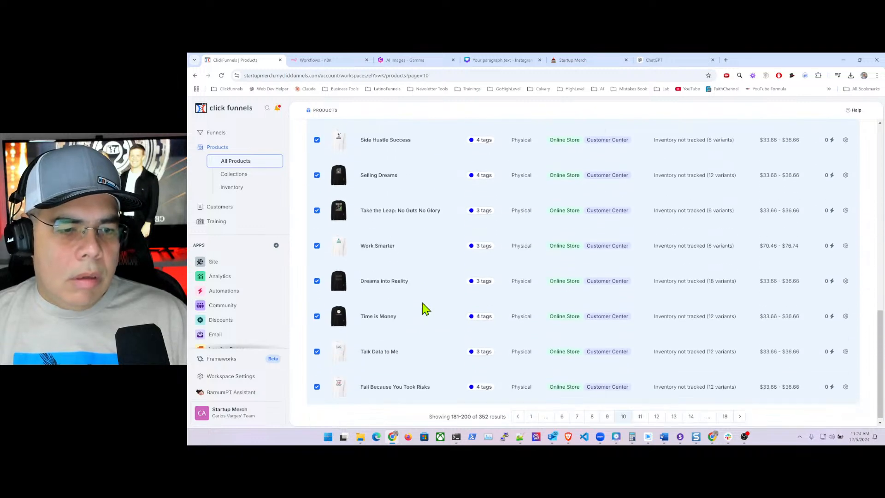
{"action": "scroll", "coordinate": [425, 309], "scroll_direction": "down", "scroll_amount": 1}
{"action": "scroll", "coordinate": [382, 361], "scroll_direction": "up", "scroll_amount": 12}
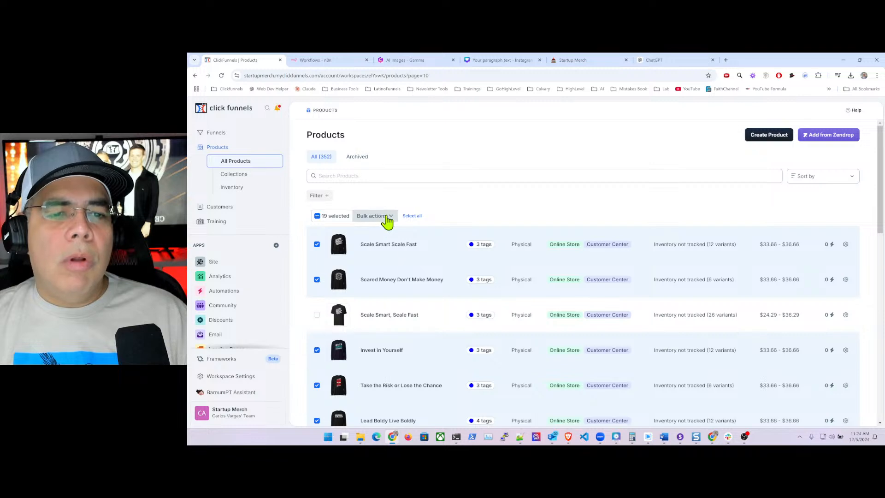
{"action": "left_click", "coordinate": [385, 217]}
- Use Tag Selected to add the Long Sleeve tag to the 19 selected products and save
{"action": "left_click", "coordinate": [353, 233]}
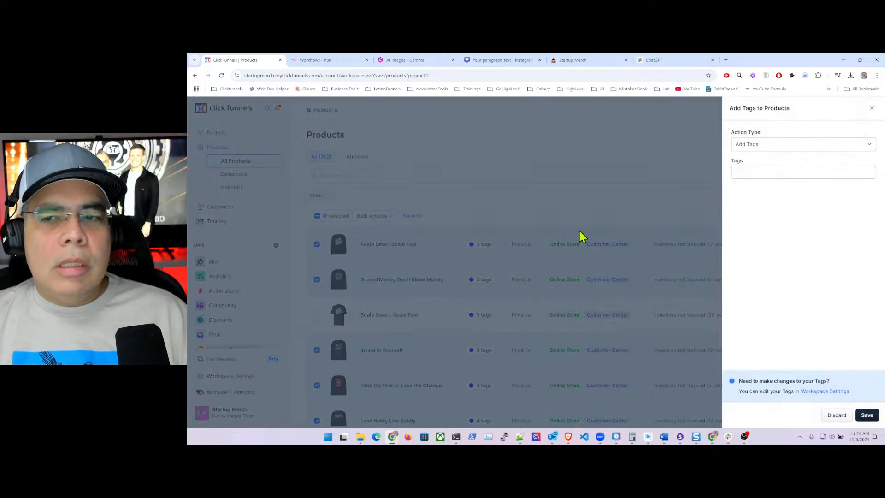
{"action": "left_click", "coordinate": [764, 168]}
{"action": "type", "text": "lo"}
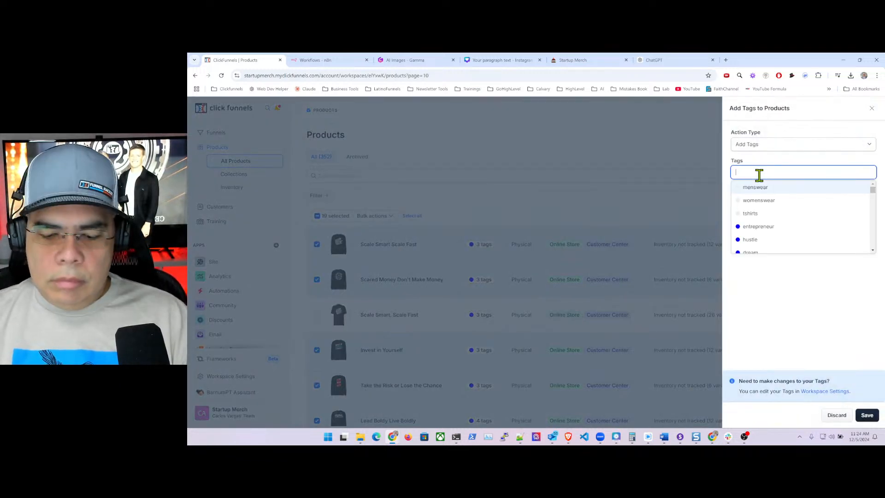
{"action": "type", "text": "n"}
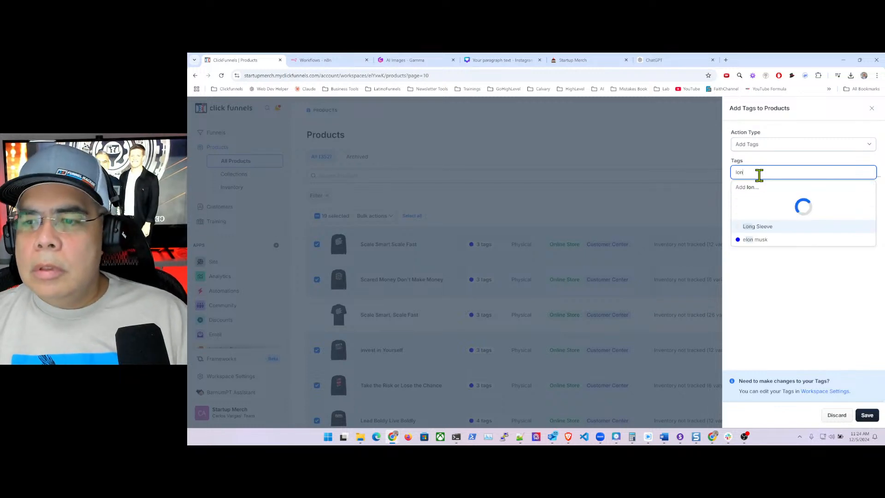
{"action": "left_click", "coordinate": [762, 200]}
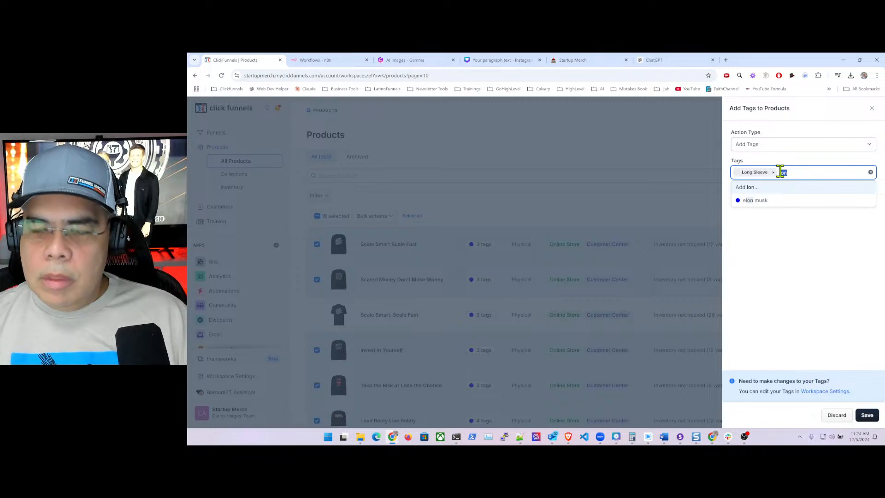
{"action": "key", "text": "BackSpace"}
{"action": "left_click", "coordinate": [811, 309]}
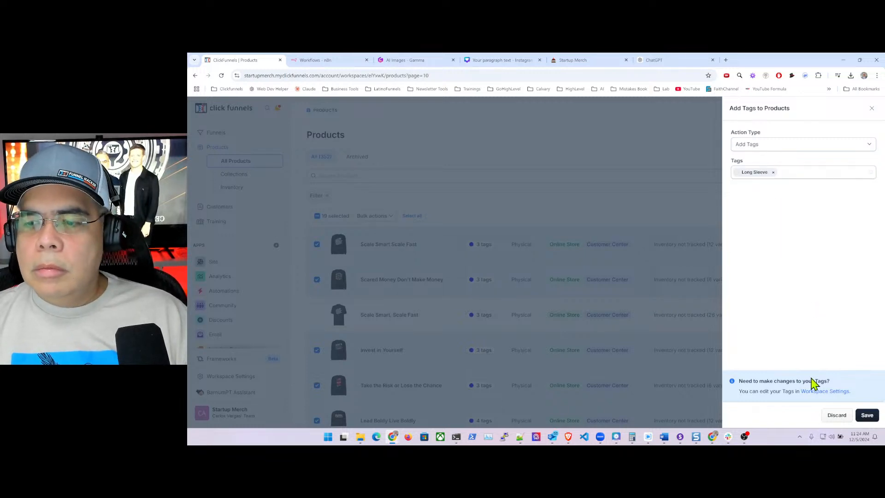
{"action": "left_click", "coordinate": [866, 415]}
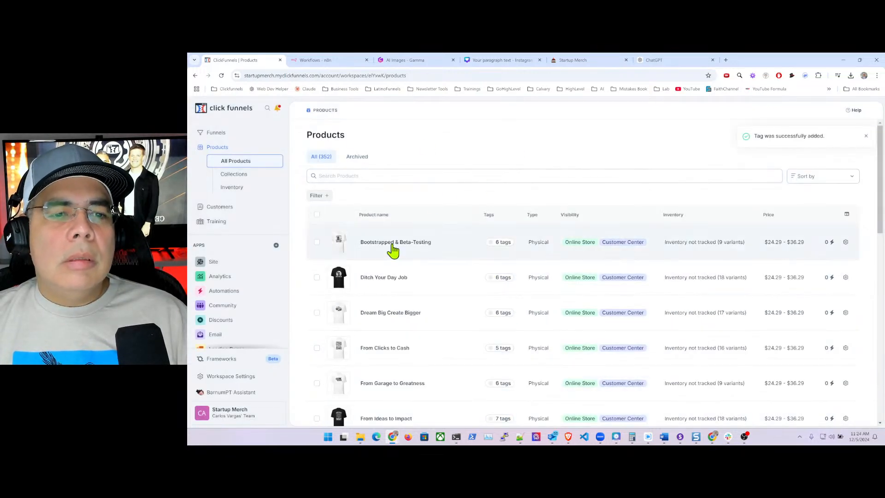
- Load page 11 of the product list by appending ?page=11 to the URL
{"action": "left_click", "coordinate": [448, 76]}
{"action": "left_click", "coordinate": [448, 76]}
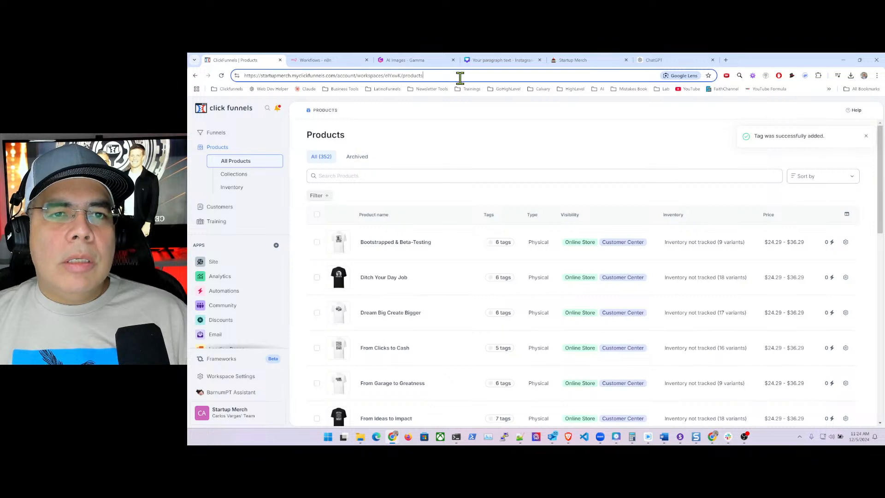
{"action": "type", "text": "?page"}
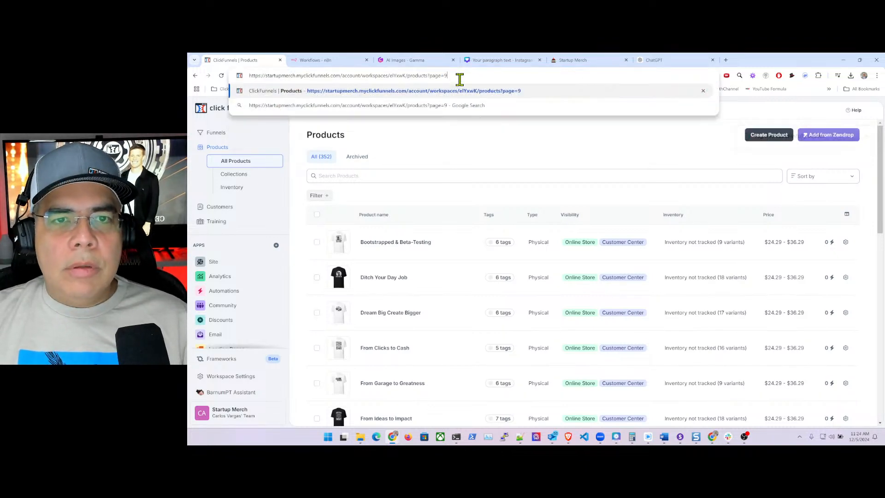
{"action": "type", "text": "="}
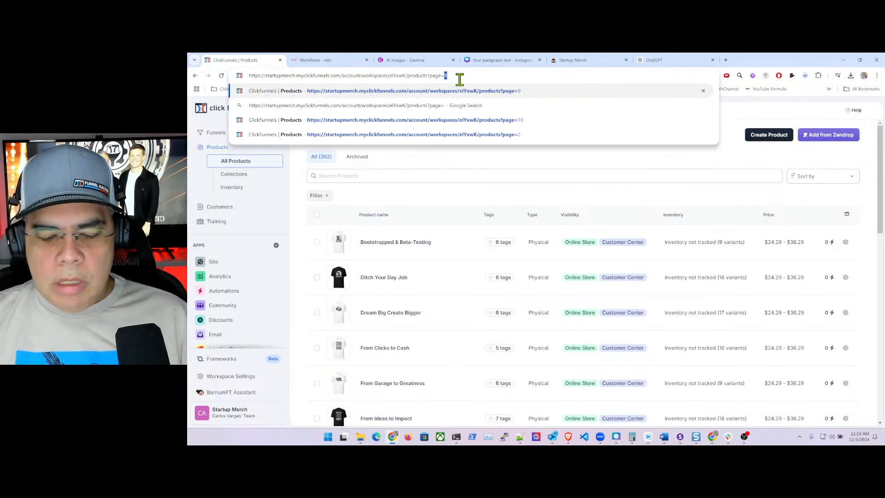
{"action": "type", "text": "11"}
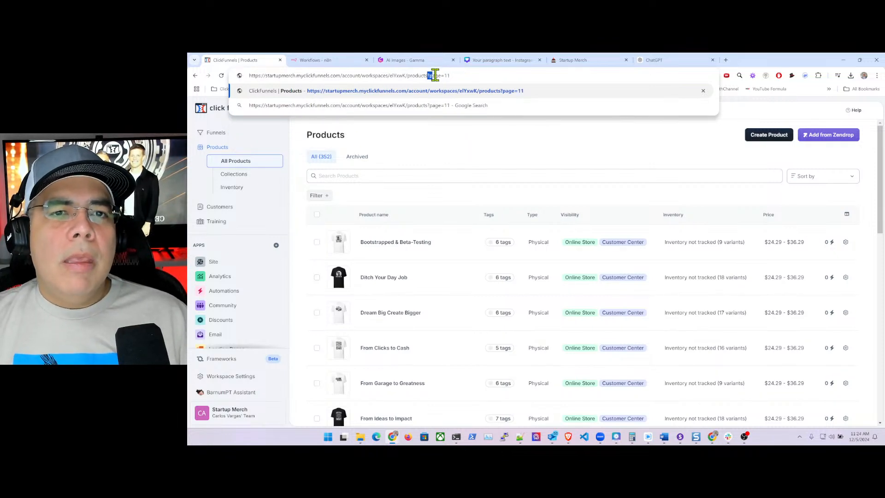
{"action": "left_click_drag", "start_coordinate": [435, 75], "coordinate": [458, 76]}
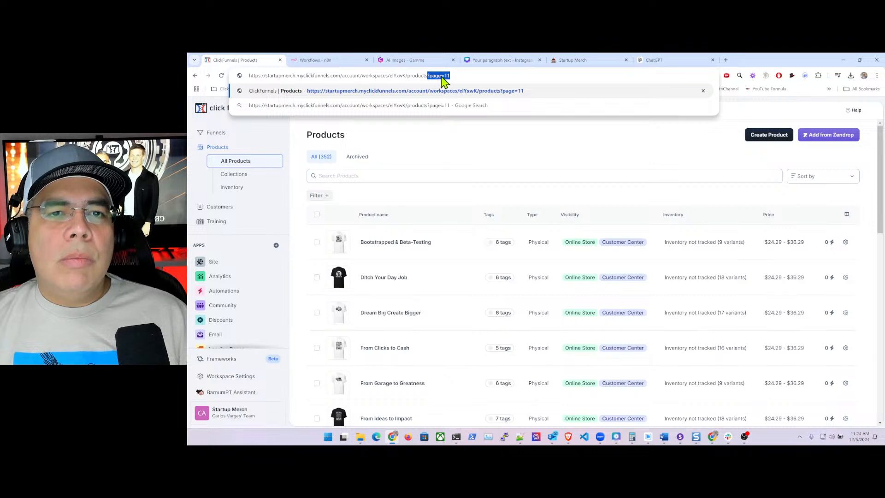
{"action": "key", "text": "Return"}
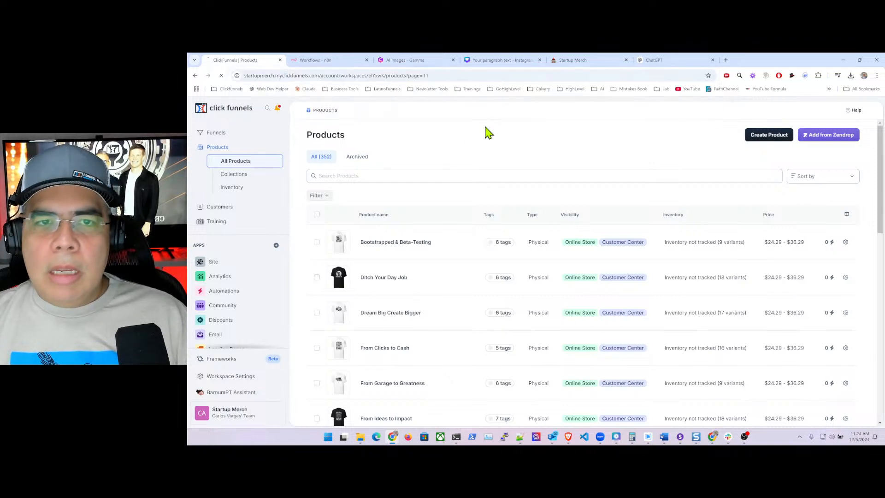
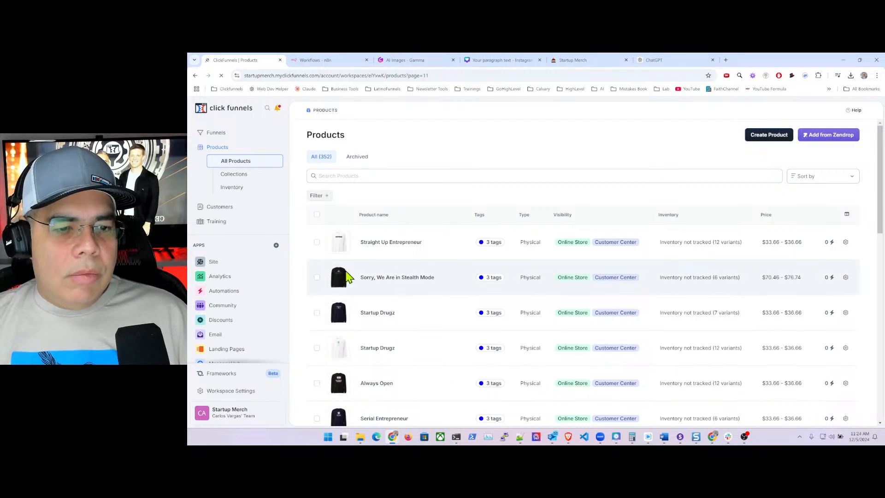
- Select all 20 products on page 11 and choose Tag Selected from Bulk actions
{"action": "left_click", "coordinate": [316, 214]}
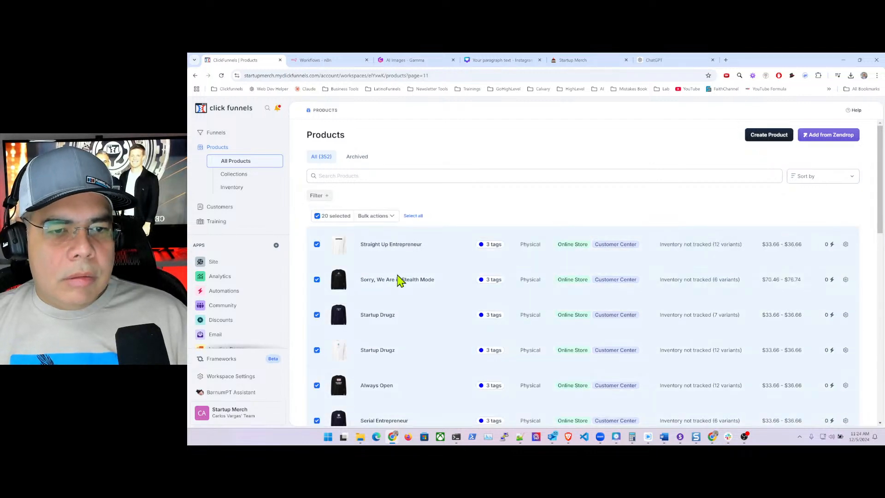
{"action": "scroll", "coordinate": [417, 278], "scroll_direction": "down", "scroll_amount": 10}
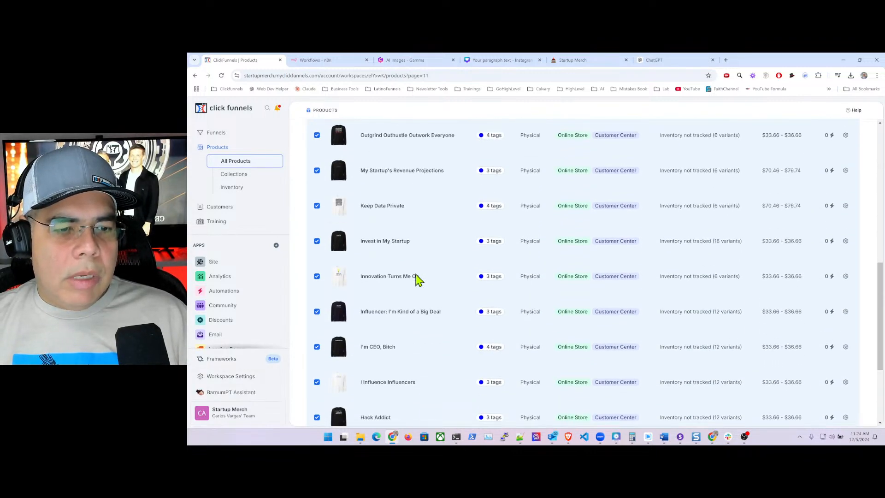
{"action": "scroll", "coordinate": [416, 278], "scroll_direction": "down", "scroll_amount": 3}
{"action": "scroll", "coordinate": [418, 279], "scroll_direction": "up", "scroll_amount": 8}
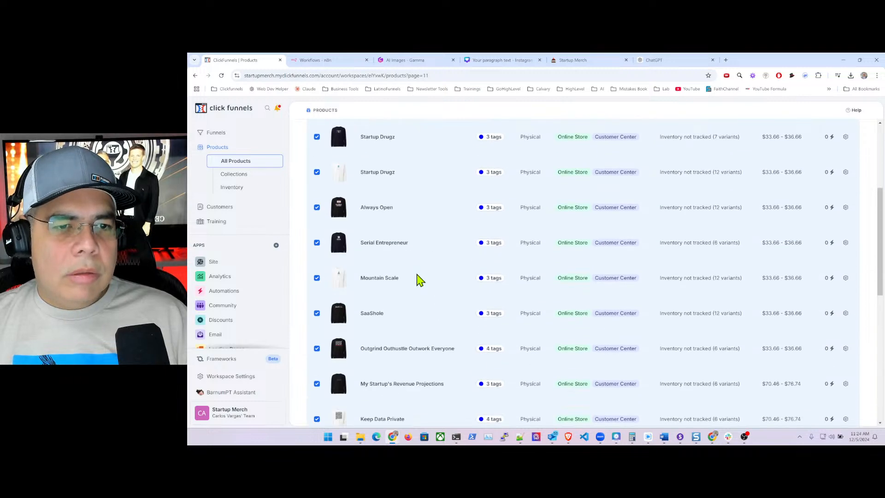
{"action": "scroll", "coordinate": [417, 278], "scroll_direction": "up", "scroll_amount": 5}
{"action": "left_click", "coordinate": [392, 217]}
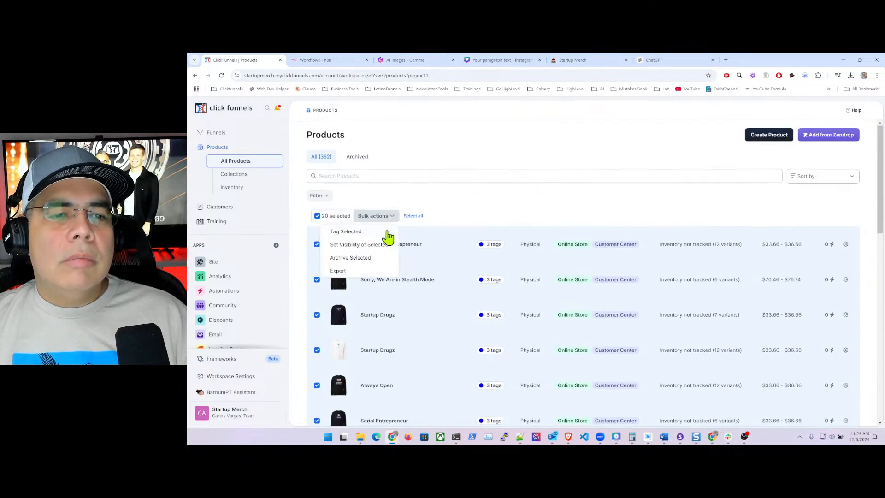
{"action": "left_click", "coordinate": [362, 233]}
{"action": "left_click", "coordinate": [753, 171]}
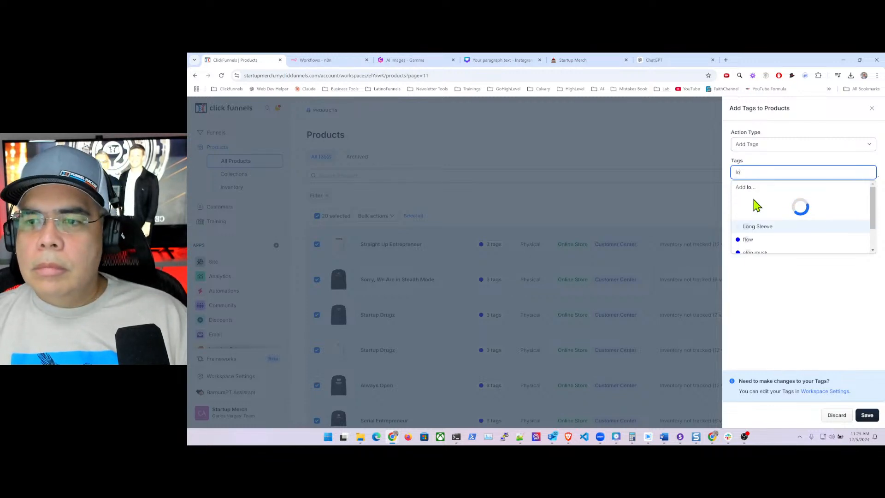
- Add the Long Sleeve tag, removing the mistakenly added elon musk tag, and save
{"action": "left_click", "coordinate": [763, 229]}
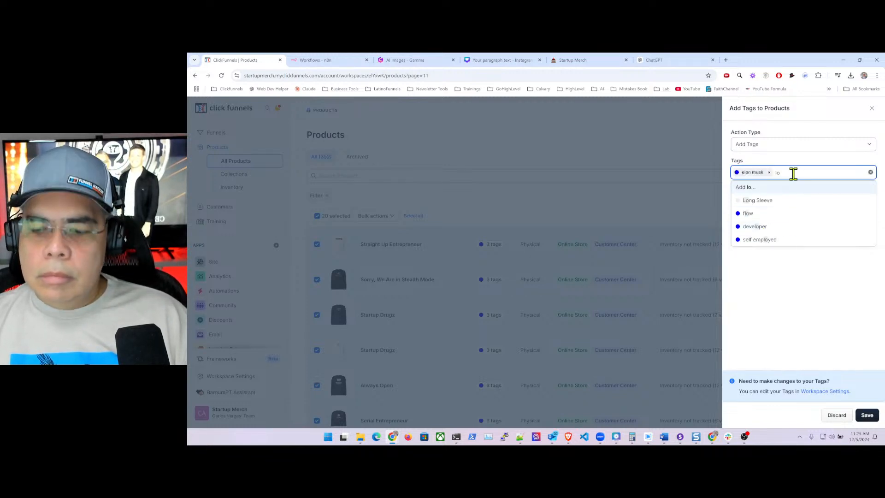
{"action": "key", "text": "BackSpace"}
{"action": "key", "text": "BackSpace"}
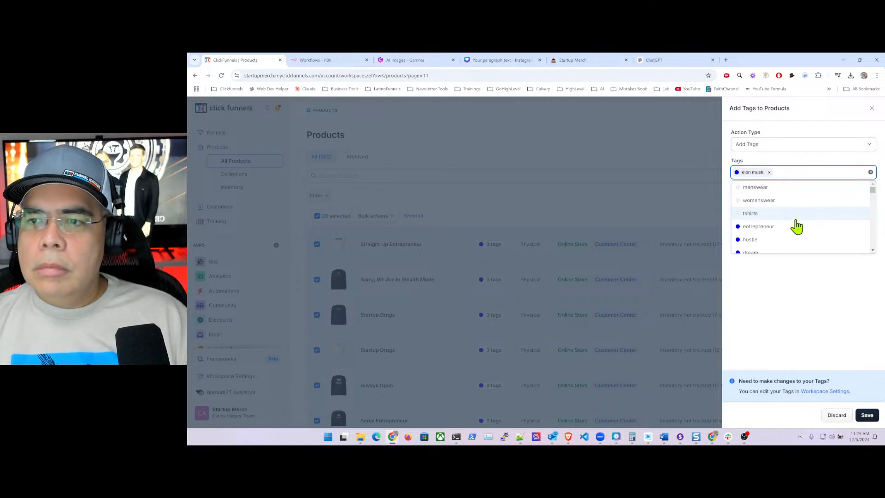
{"action": "left_click", "coordinate": [769, 172]}
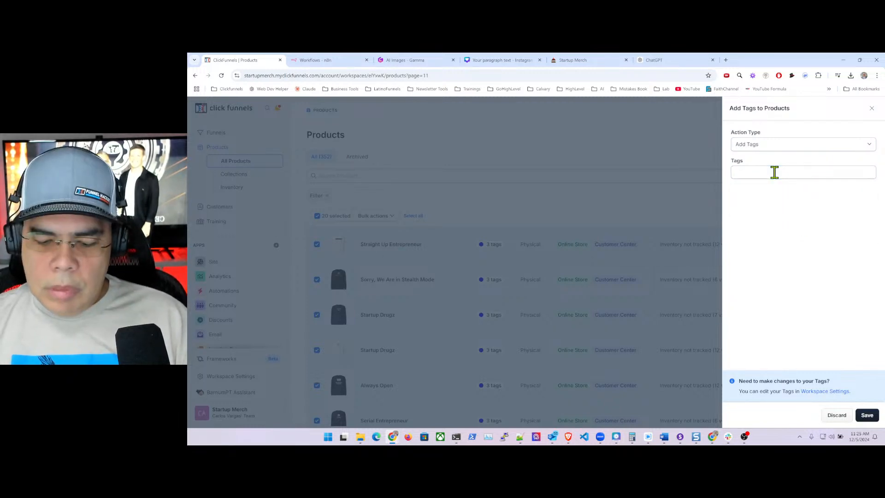
{"action": "left_click", "coordinate": [774, 172]}
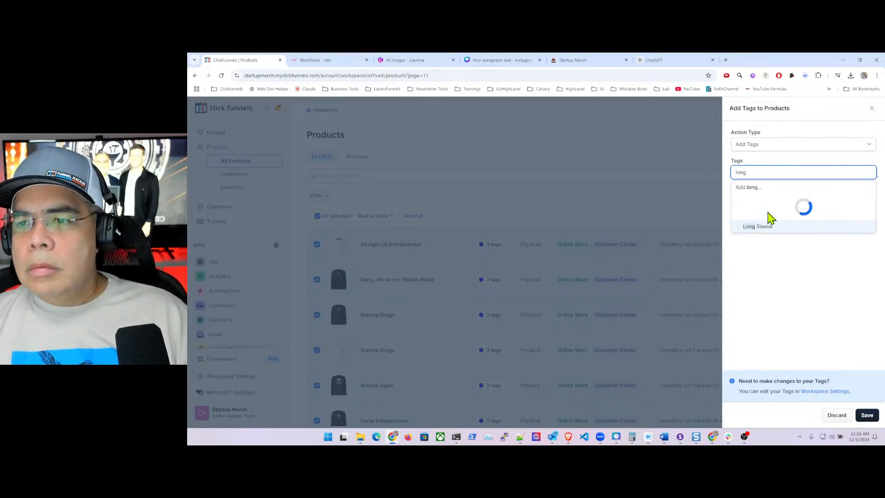
{"action": "left_click", "coordinate": [770, 201]}
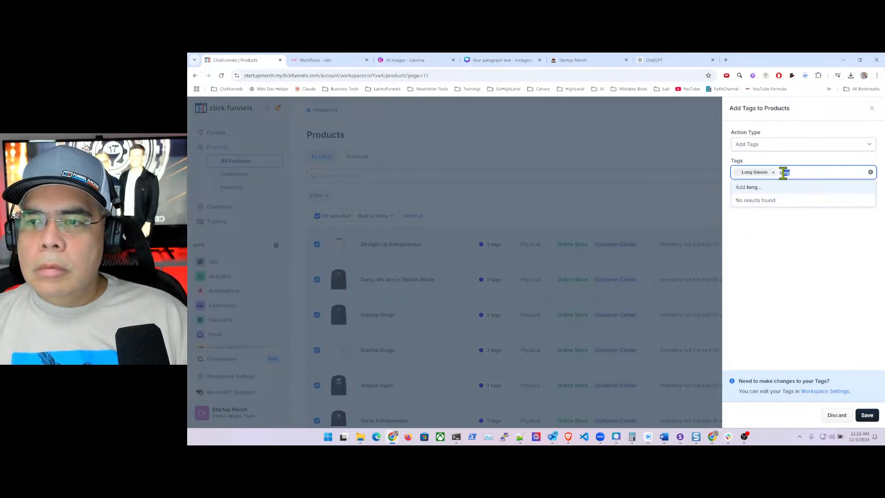
{"action": "key", "text": "BackSpace"}
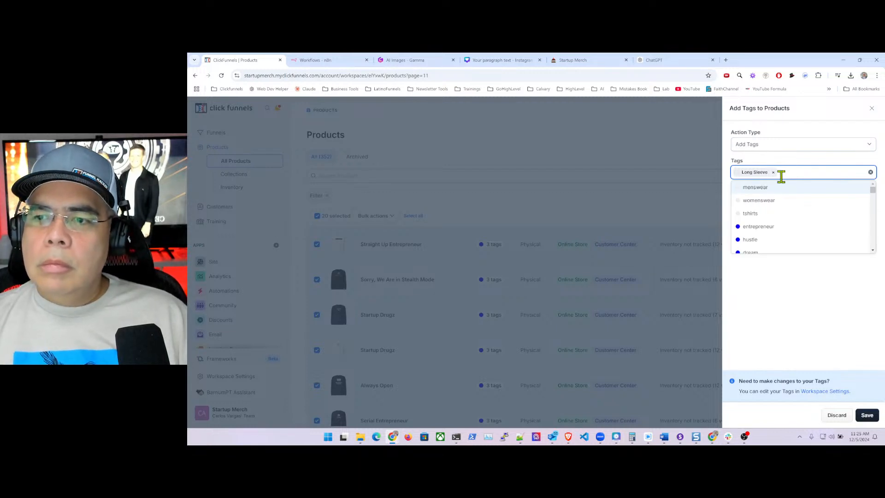
{"action": "left_click", "coordinate": [836, 323]}
{"action": "left_click", "coordinate": [865, 415]}
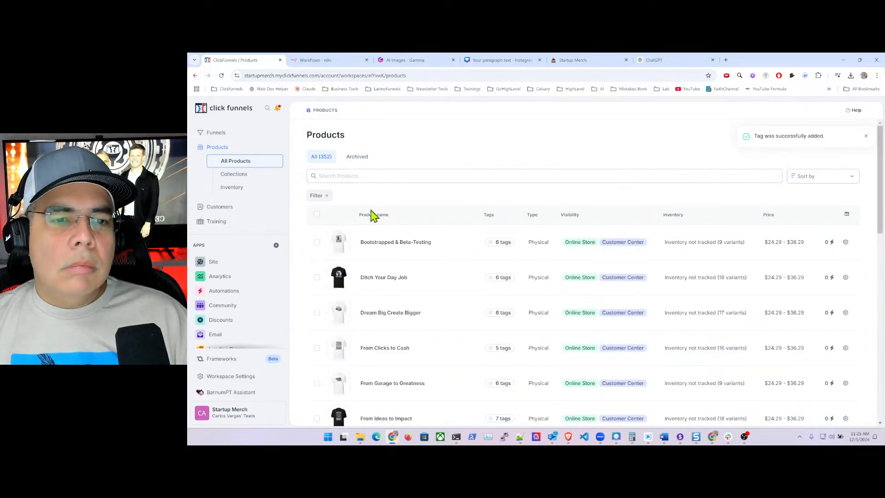
{"action": "left_click", "coordinate": [430, 76]}
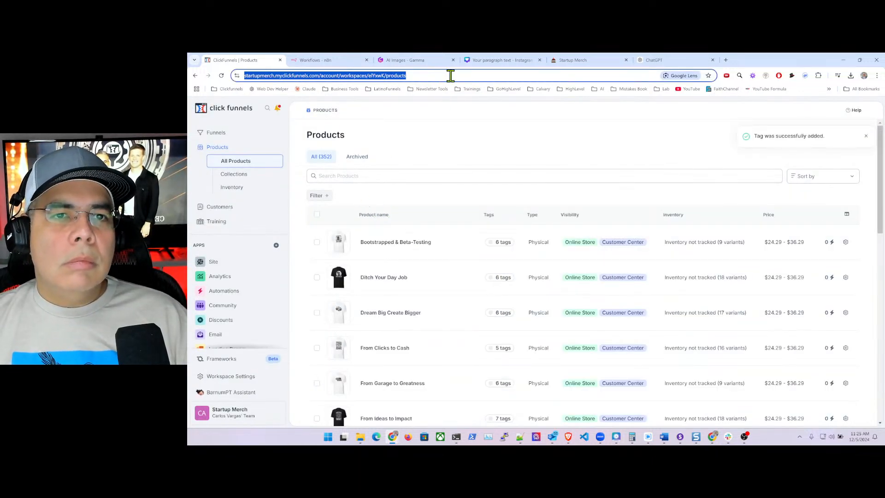
- Load page 12 of the product list by appending ?page=12 to the URL
{"action": "left_click", "coordinate": [450, 75]}
{"action": "type", "text": "?pa"}
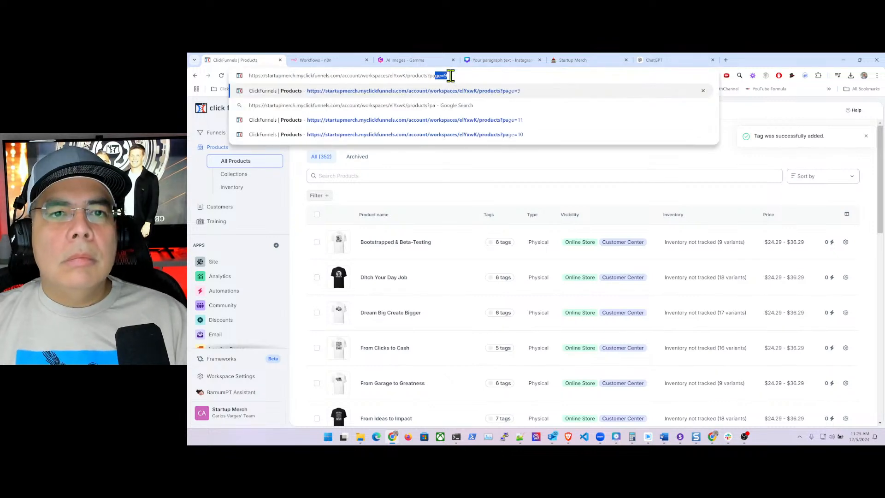
{"action": "type", "text": "ge=12"}
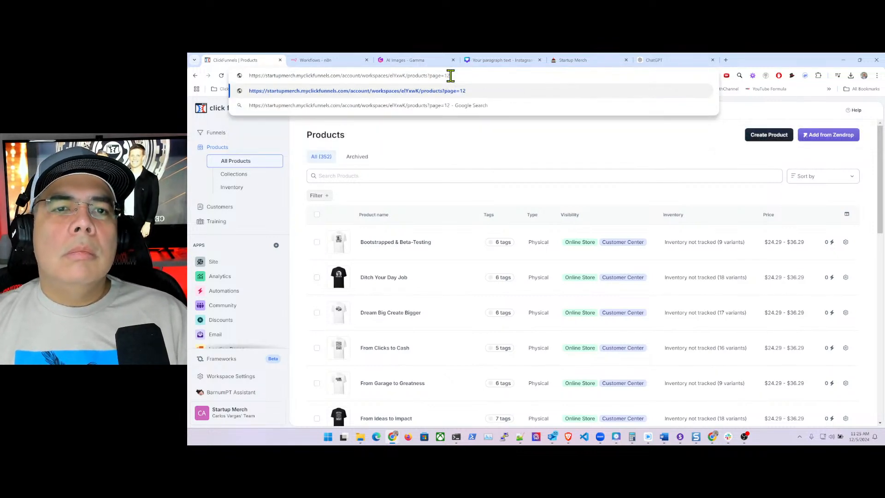
{"action": "key", "text": "Return"}
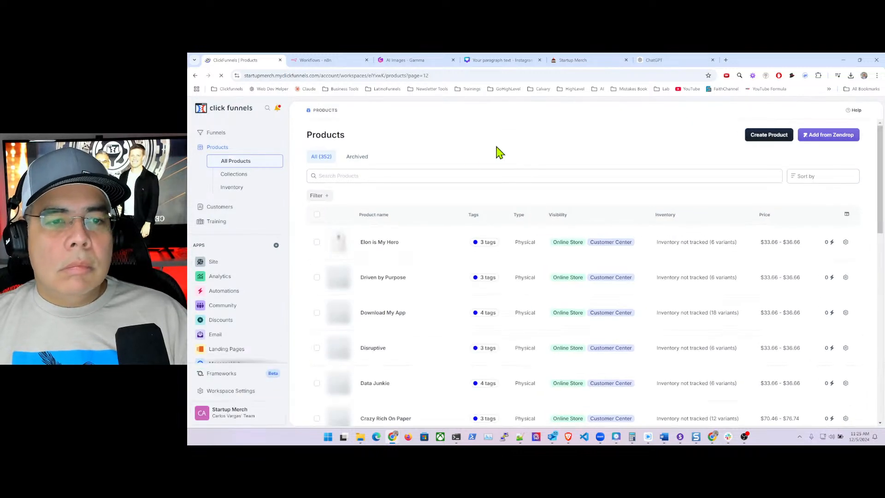
- Select all 20 products on page 12 and choose Tag Selected from Bulk actions
{"action": "left_click", "coordinate": [316, 215]}
{"action": "scroll", "coordinate": [380, 272], "scroll_direction": "down", "scroll_amount": 2}
{"action": "scroll", "coordinate": [381, 272], "scroll_direction": "down", "scroll_amount": 8}
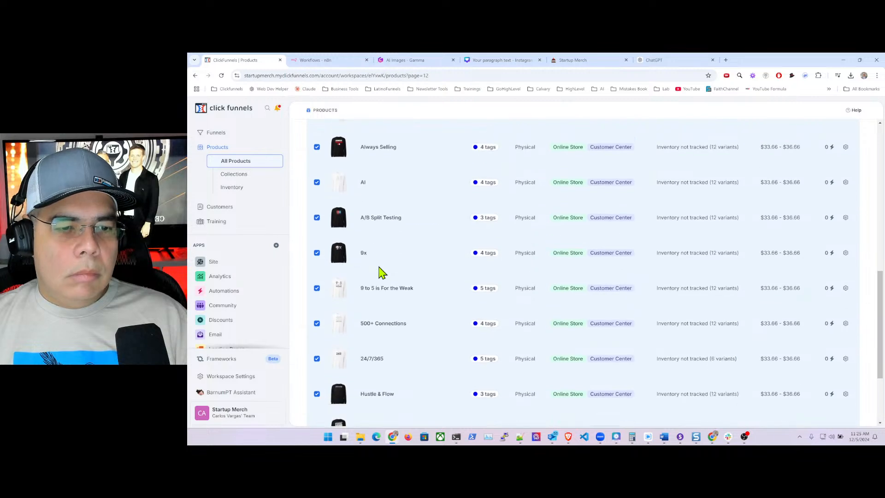
{"action": "scroll", "coordinate": [381, 272], "scroll_direction": "up", "scroll_amount": 3}
{"action": "scroll", "coordinate": [381, 272], "scroll_direction": "up", "scroll_amount": 10}
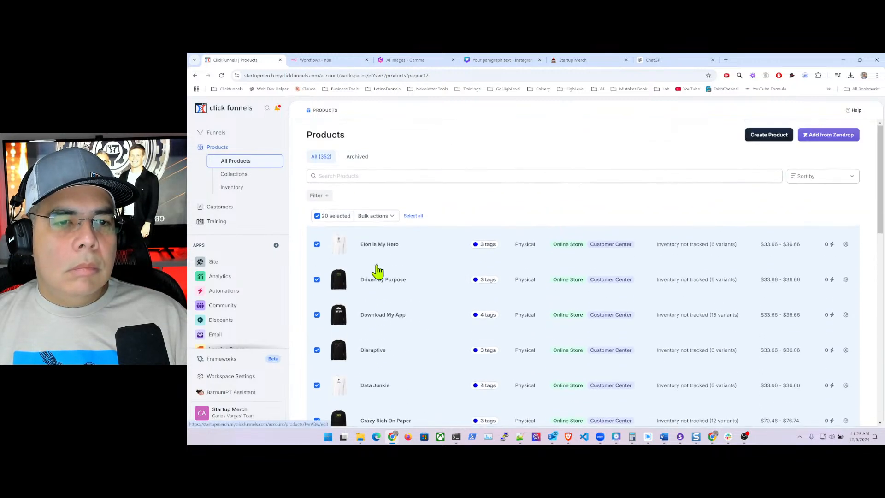
{"action": "left_click", "coordinate": [388, 216]}
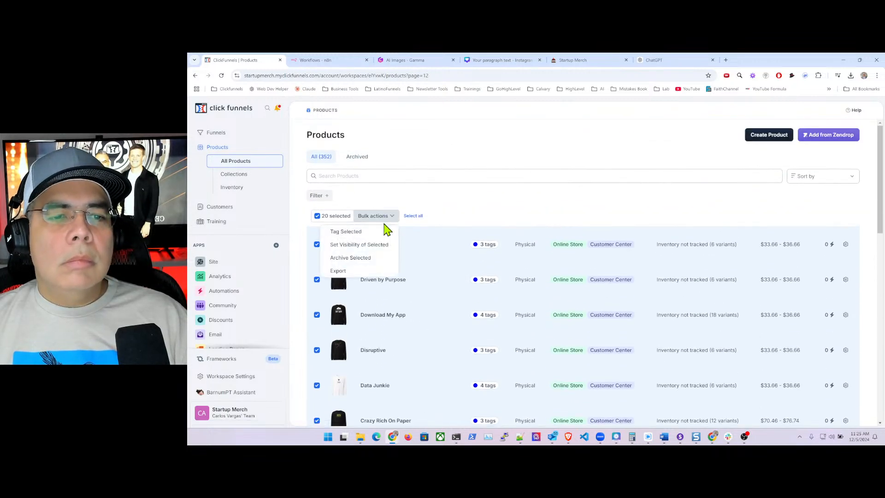
{"action": "left_click", "coordinate": [356, 232]}
- Search 'long', add the Long Sleeve tag to the selected products, and save
{"action": "left_click", "coordinate": [767, 173]}
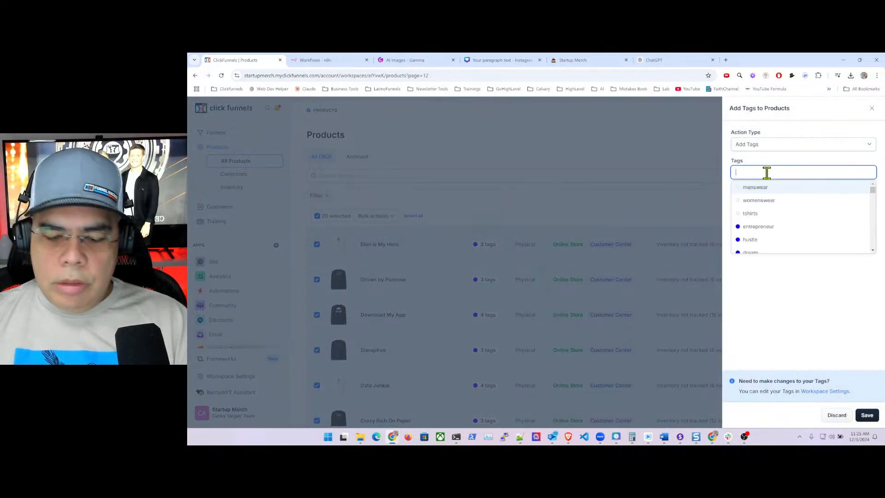
{"action": "type", "text": "long"}
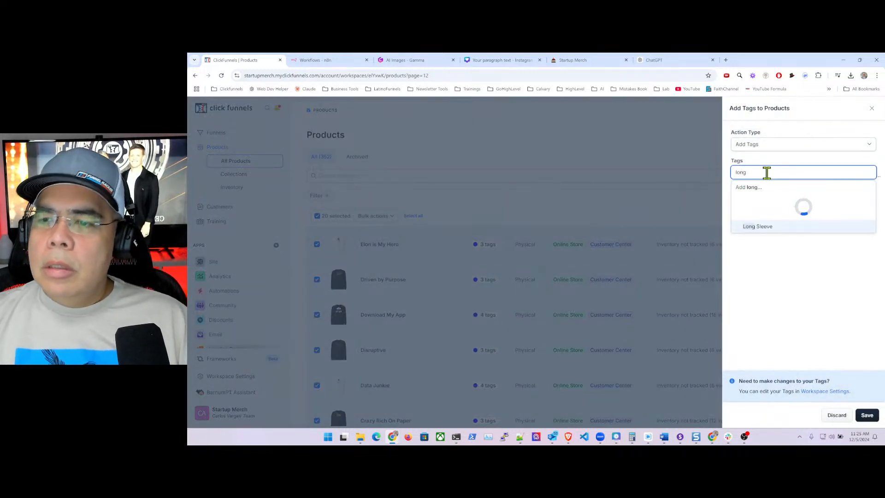
{"action": "left_click", "coordinate": [760, 201]}
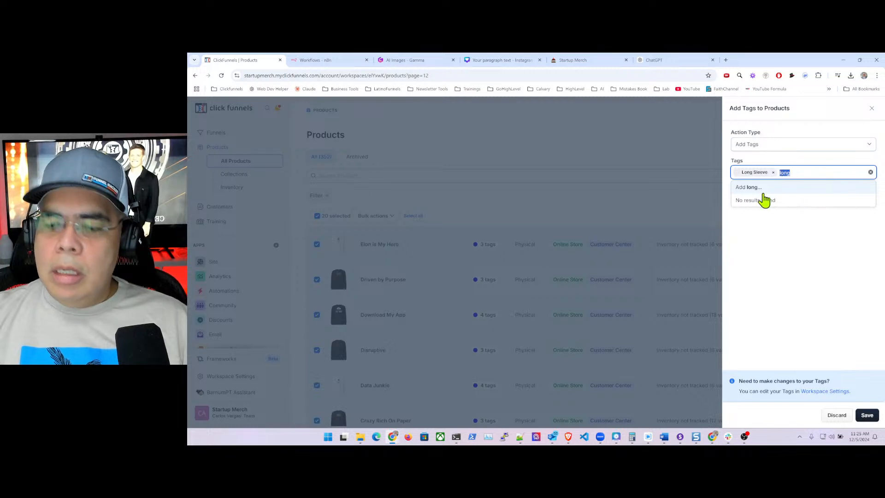
{"action": "key", "text": "BackSpace"}
{"action": "left_click", "coordinate": [795, 291]}
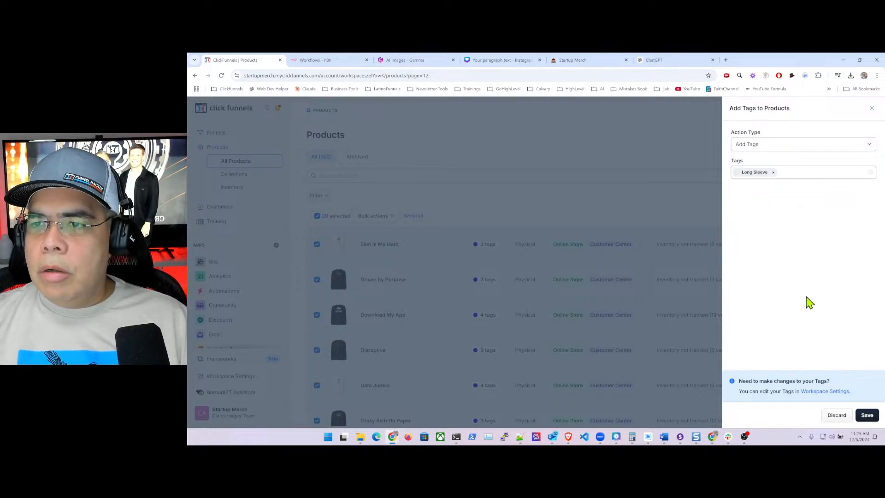
{"action": "left_click", "coordinate": [864, 416]}
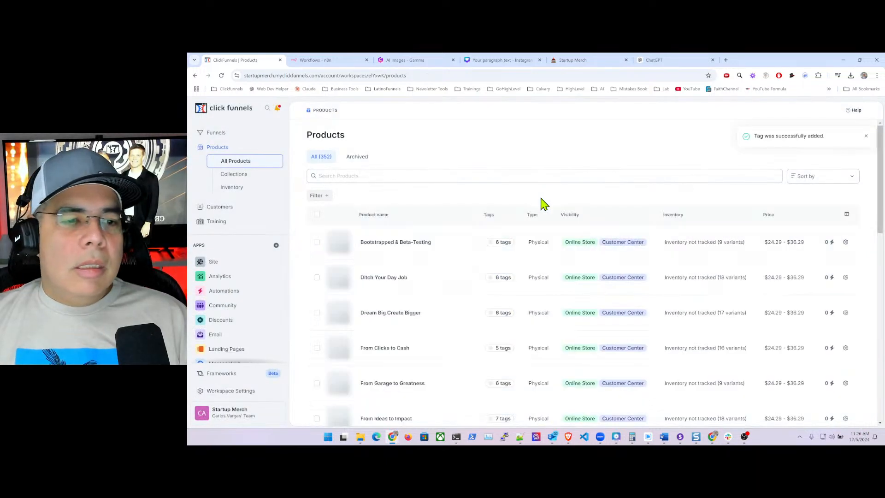
- Load page 13 of the product list via ?page=13 in the URL
{"action": "left_click", "coordinate": [439, 75]}
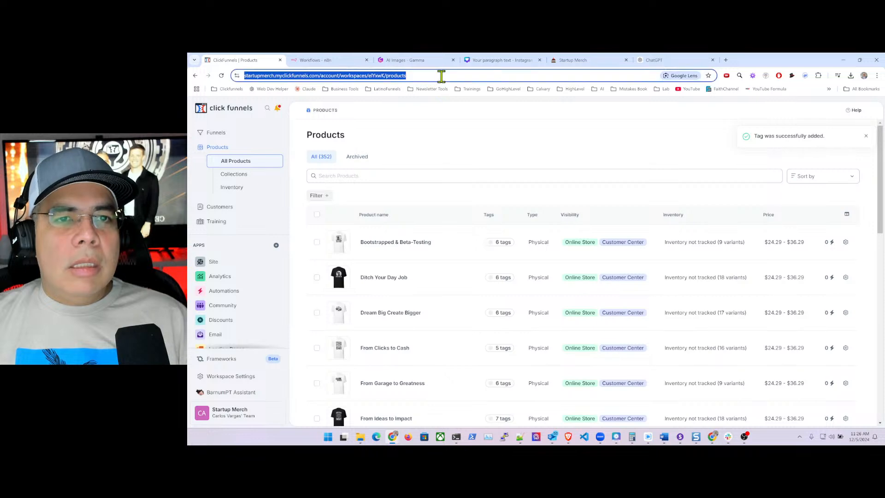
{"action": "left_click", "coordinate": [455, 75]}
{"action": "type", "text": "?"}
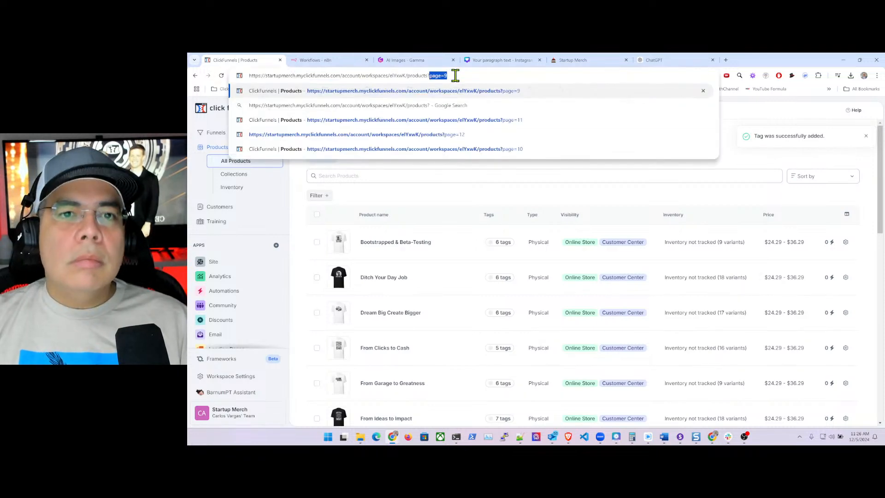
{"action": "type", "text": "page=1"}
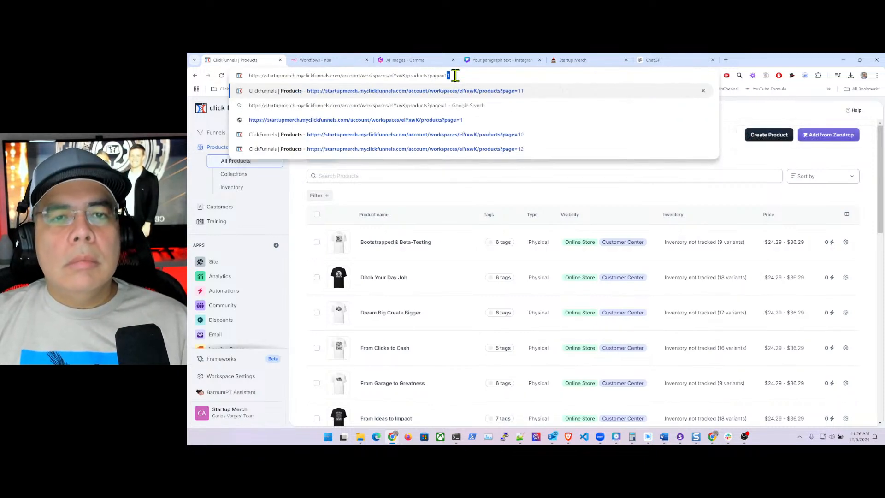
{"action": "key", "text": "Delete"}
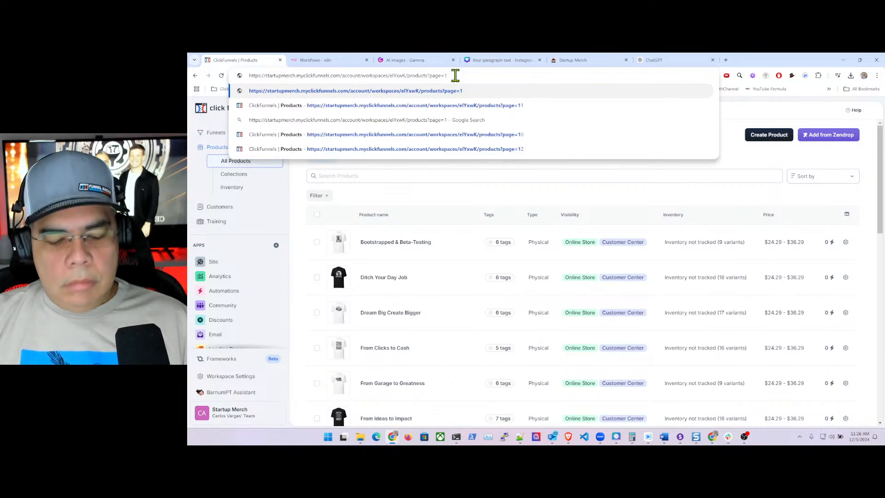
{"action": "type", "text": "3"}
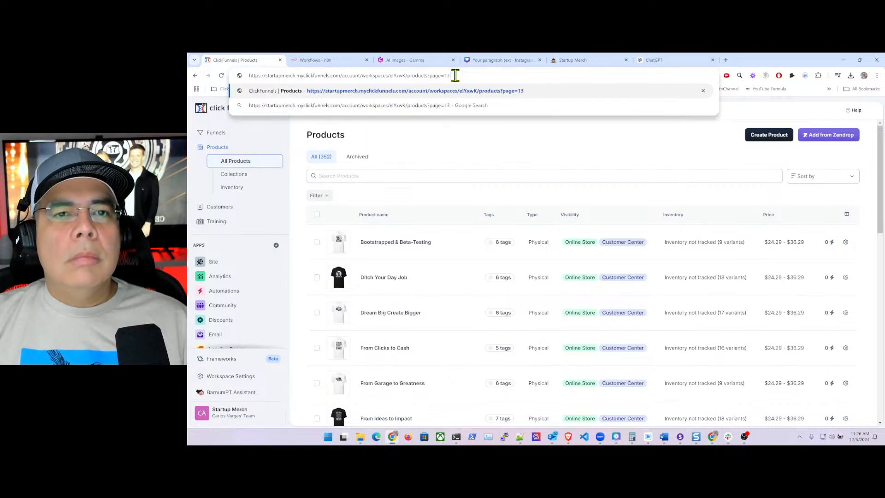
{"action": "key", "text": "Return"}
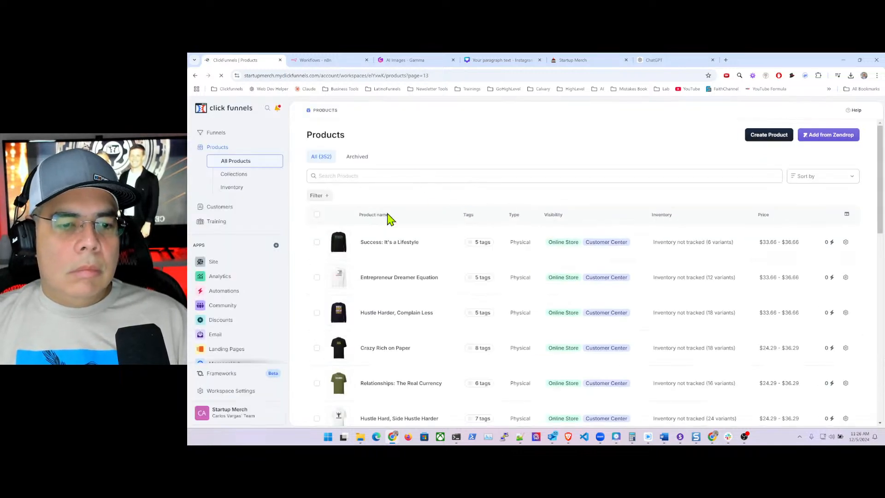
- Select Success: It's a Lifestyle and Entrepreneur Dreamer Equation, then choose Tag Selected
{"action": "scroll", "coordinate": [426, 241], "scroll_direction": "down", "scroll_amount": 6}
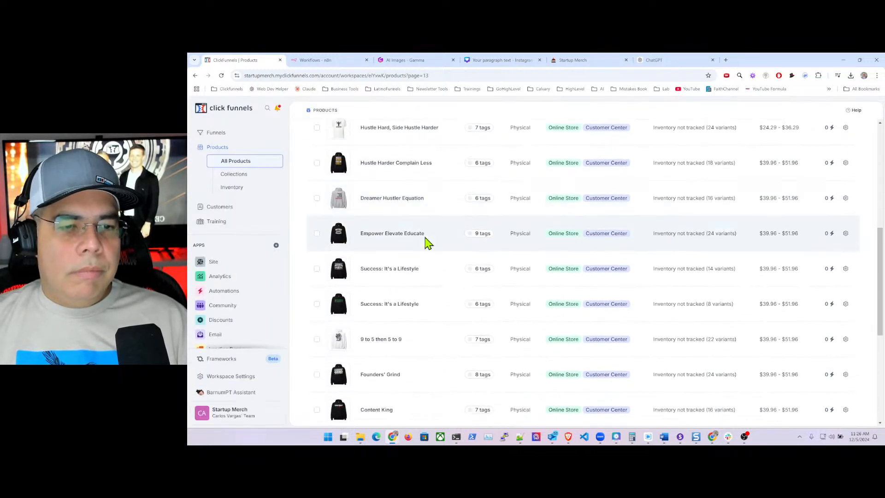
{"action": "scroll", "coordinate": [426, 241], "scroll_direction": "up", "scroll_amount": 6}
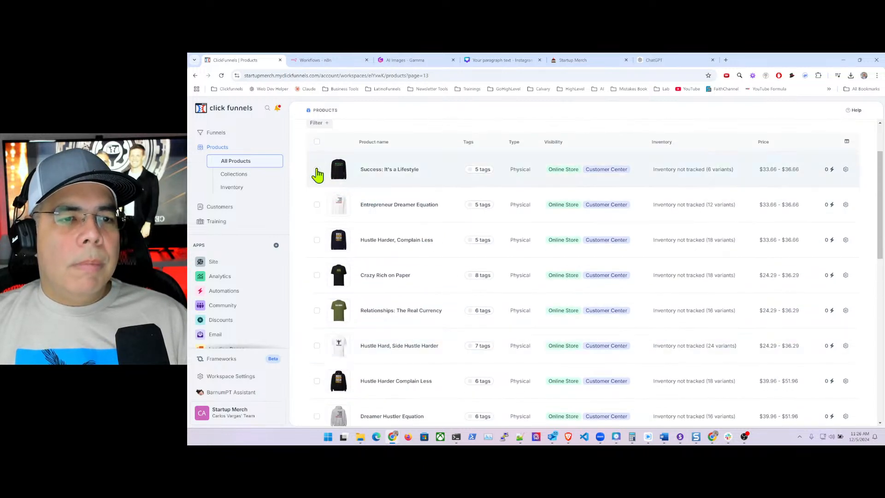
{"action": "left_click", "coordinate": [317, 170]}
{"action": "left_click", "coordinate": [317, 206]}
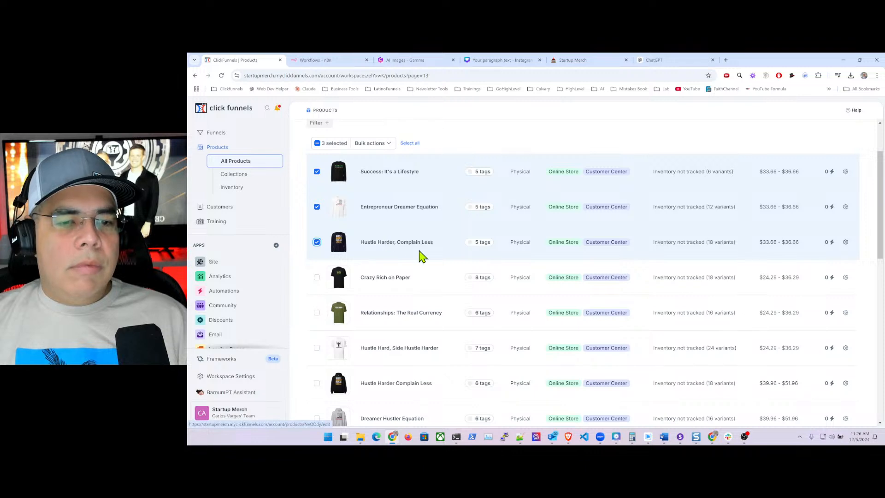
{"action": "scroll", "coordinate": [420, 251], "scroll_direction": "down", "scroll_amount": 2}
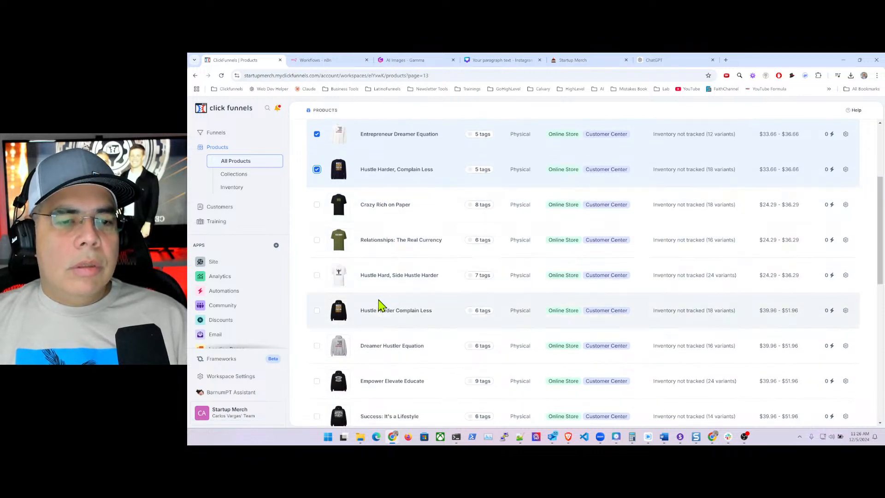
{"action": "scroll", "coordinate": [365, 201], "scroll_direction": "up", "scroll_amount": 3}
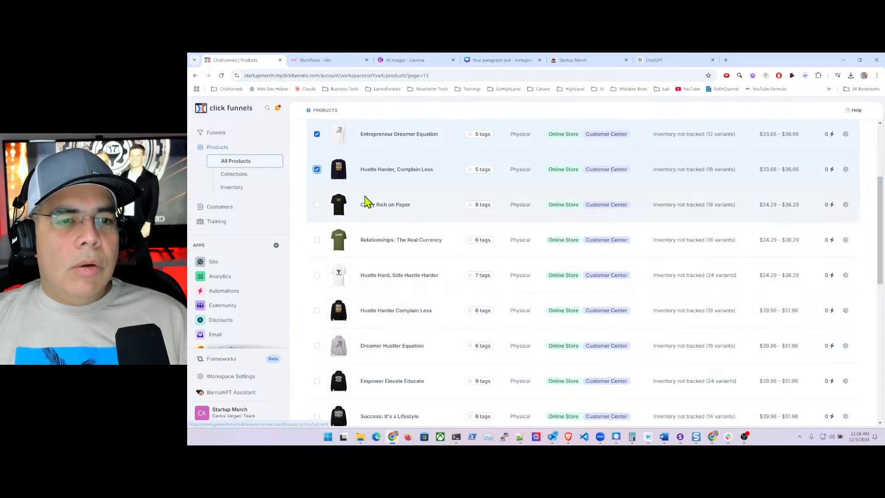
{"action": "scroll", "coordinate": [366, 201], "scroll_direction": "up", "scroll_amount": 1}
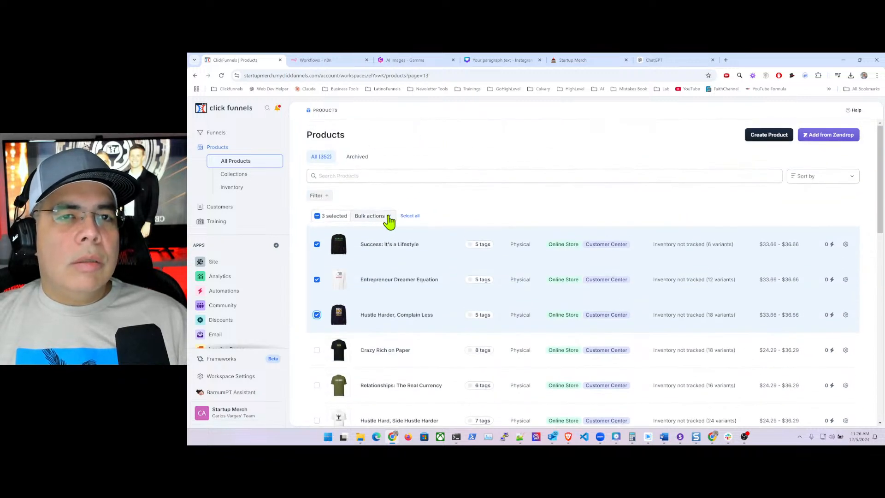
{"action": "left_click", "coordinate": [389, 217]}
{"action": "left_click", "coordinate": [359, 231]}
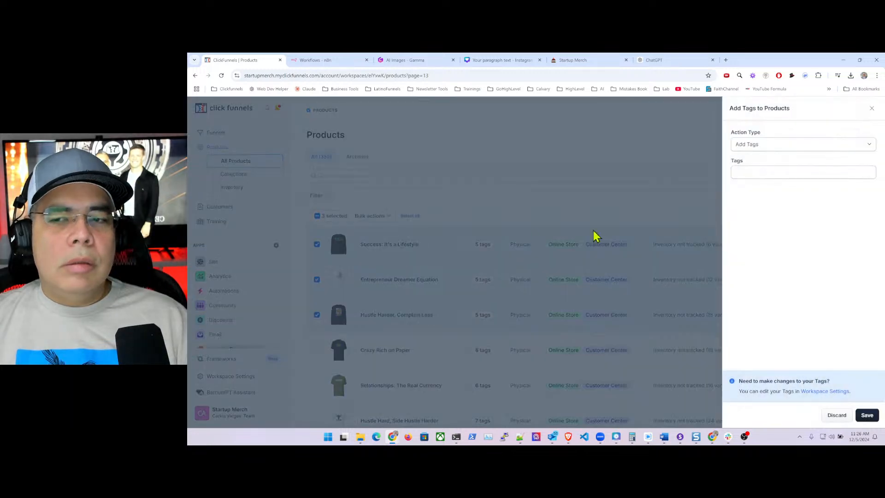
- Add the Long Sleeve tag to the selected page-13 products and save
{"action": "left_click", "coordinate": [760, 175]}
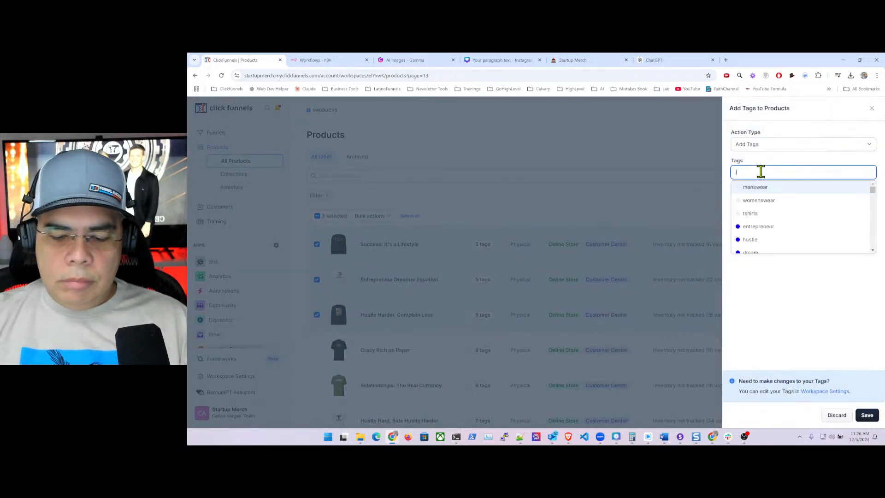
{"action": "type", "text": "long"}
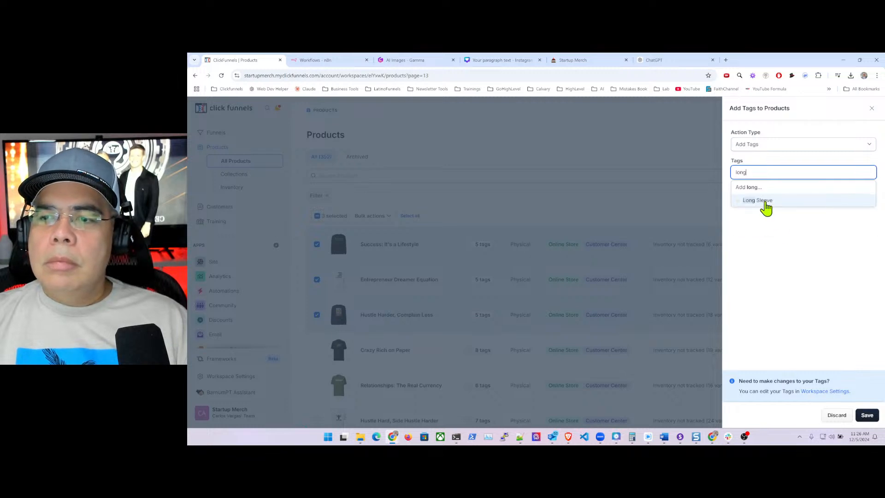
{"action": "left_click", "coordinate": [766, 202]}
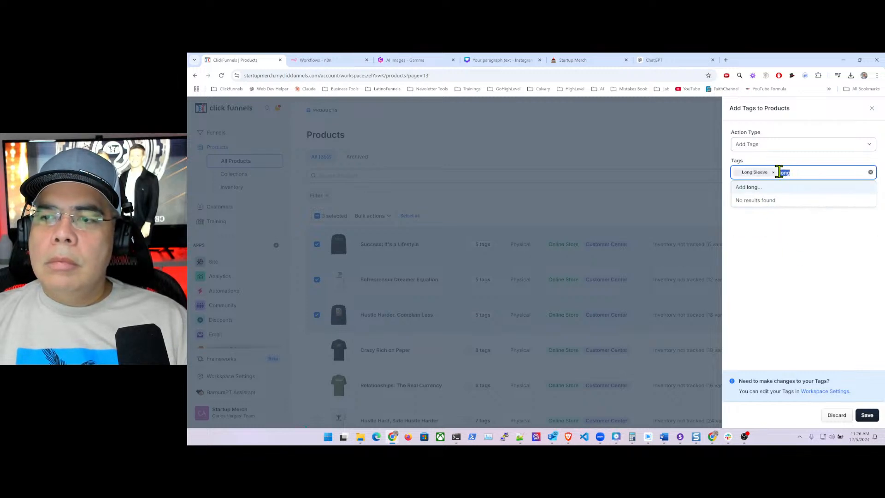
{"action": "key", "text": "BackSpace"}
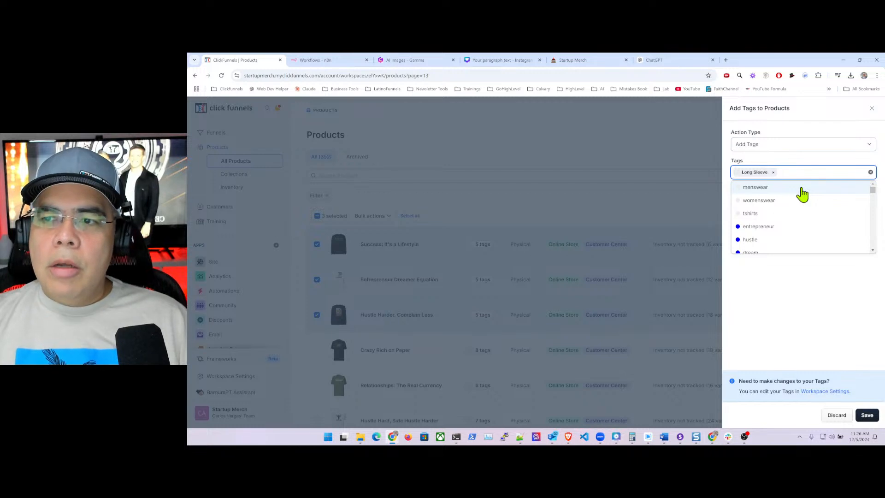
{"action": "left_click", "coordinate": [766, 321]}
{"action": "left_click", "coordinate": [864, 415]}
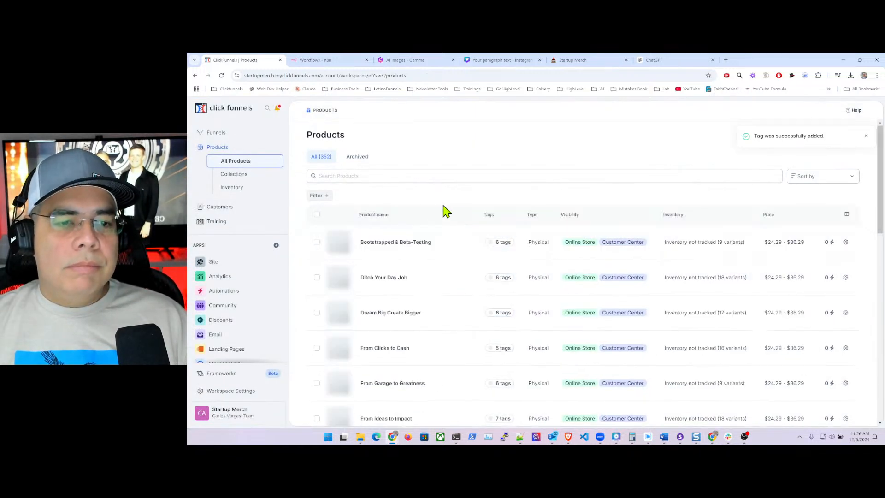
- Reload page 13 of the product list with ?page=13
{"action": "left_click", "coordinate": [438, 75]}
{"action": "left_click", "coordinate": [444, 76]}
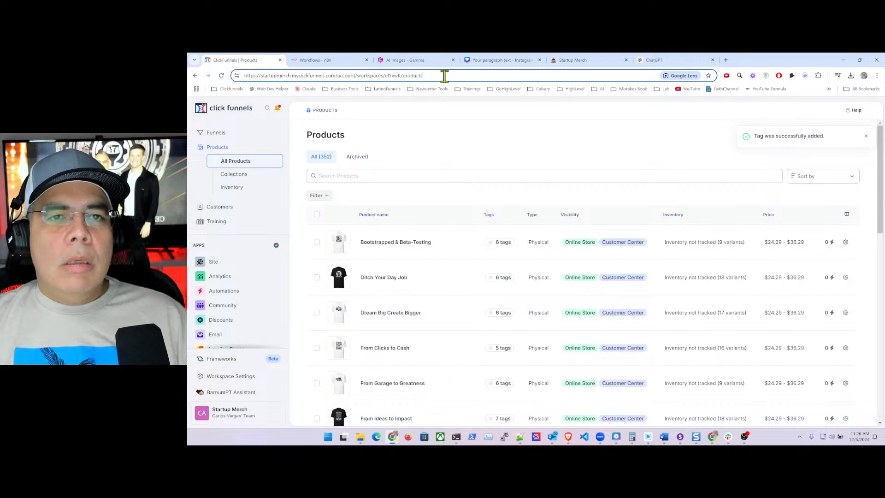
{"action": "type", "text": "?"}
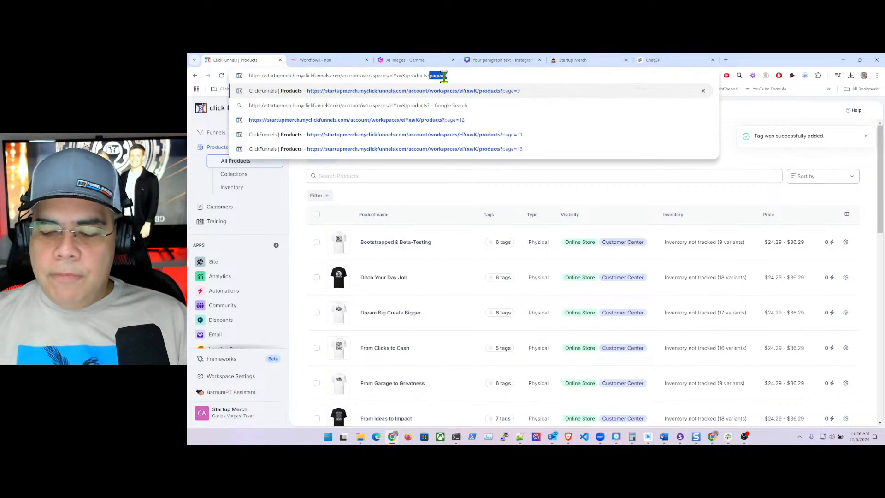
{"action": "type", "text": "page=14"}
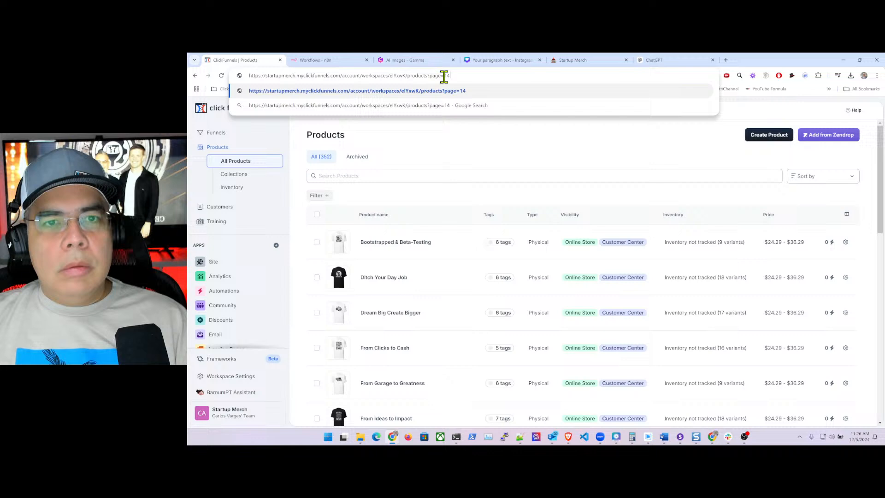
{"action": "key", "text": "BackSpace"}
{"action": "type", "text": "3"}
{"action": "key", "text": "Return"}
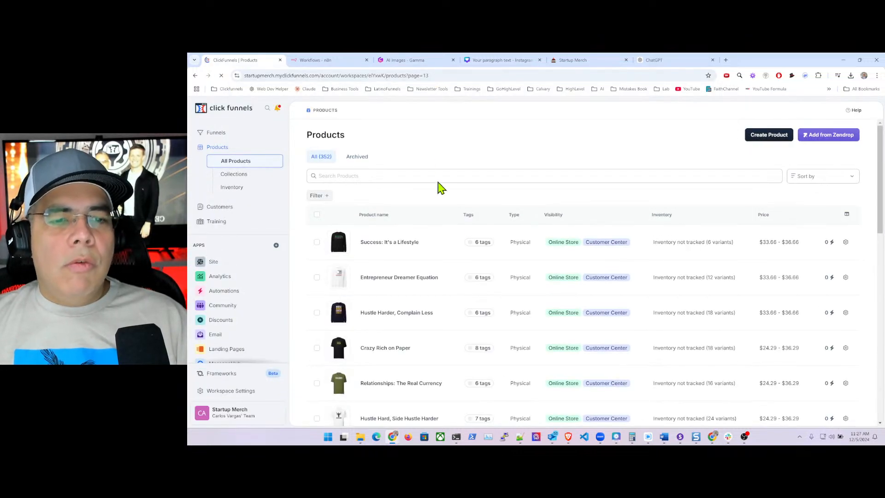
- Select all page-13 products except the five already tagged Long Sleeve, including Crazy Rich on Paper
{"action": "scroll", "coordinate": [456, 222], "scroll_direction": "down", "scroll_amount": 2}
{"action": "scroll", "coordinate": [461, 229], "scroll_direction": "down", "scroll_amount": 10}
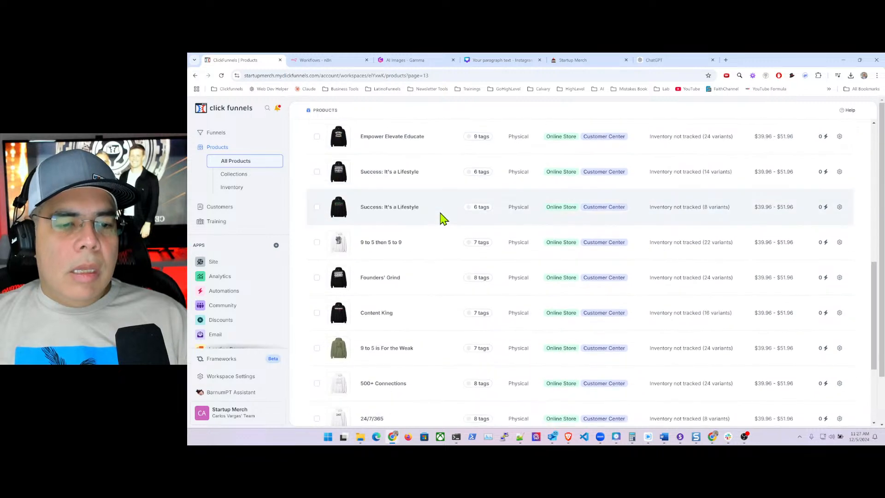
{"action": "scroll", "coordinate": [422, 271], "scroll_direction": "down", "scroll_amount": 1}
{"action": "scroll", "coordinate": [425, 272], "scroll_direction": "up", "scroll_amount": 12}
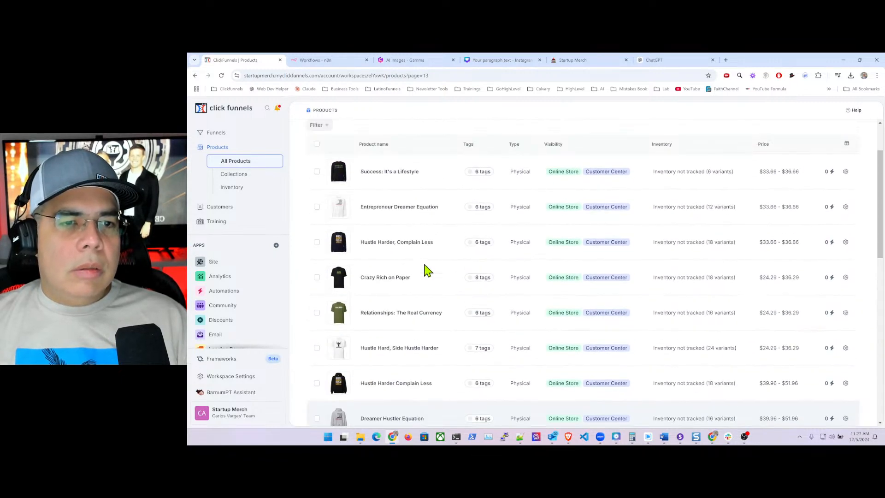
{"action": "left_click", "coordinate": [316, 215]}
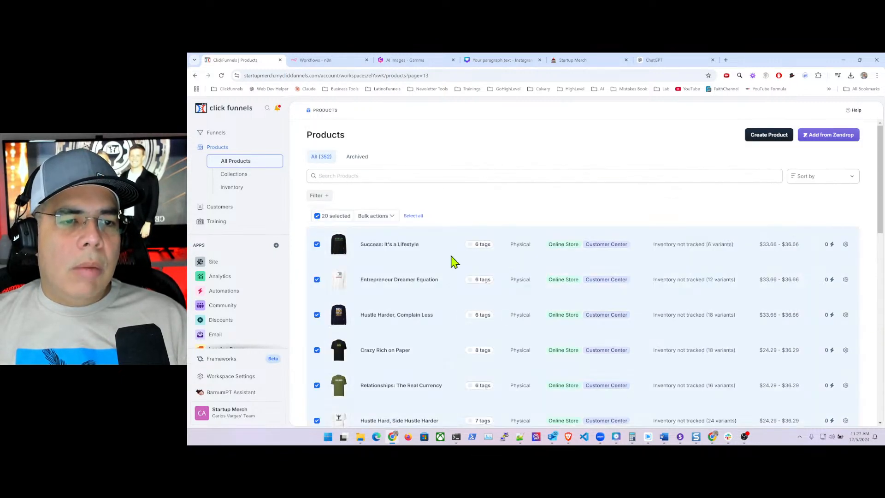
{"action": "scroll", "coordinate": [415, 244], "scroll_direction": "down", "scroll_amount": 2}
{"action": "left_click", "coordinate": [317, 172]}
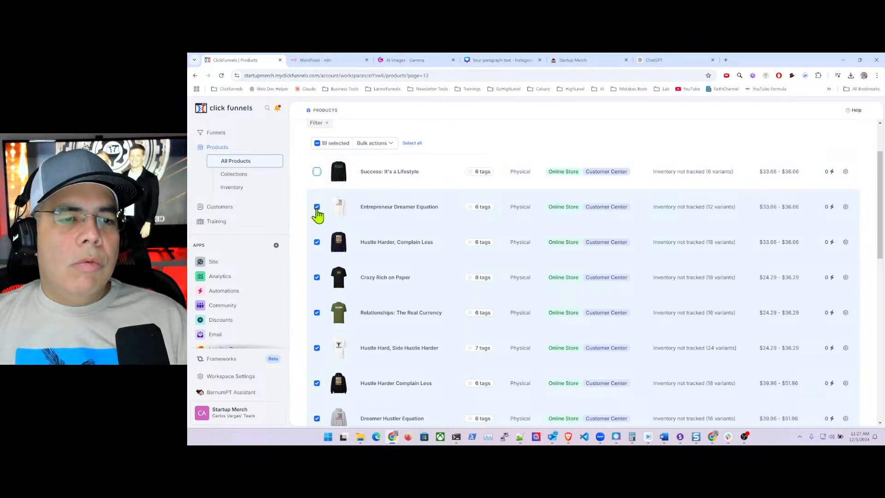
{"action": "left_click", "coordinate": [317, 207]}
{"action": "left_click", "coordinate": [317, 242]}
{"action": "left_click", "coordinate": [317, 278]}
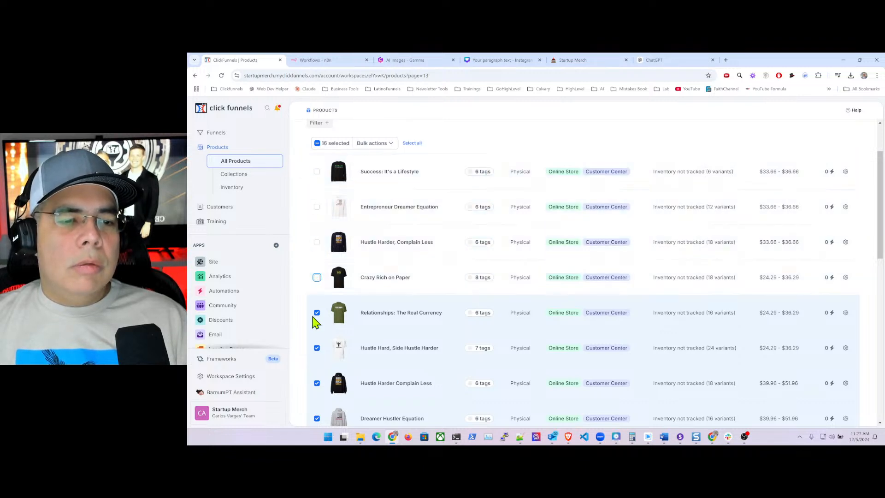
{"action": "left_click", "coordinate": [317, 347]}
- Tag the 14 selected products with Hoodies and hoodies via Tag Selected and save
{"action": "scroll", "coordinate": [399, 323], "scroll_direction": "down", "scroll_amount": 3}
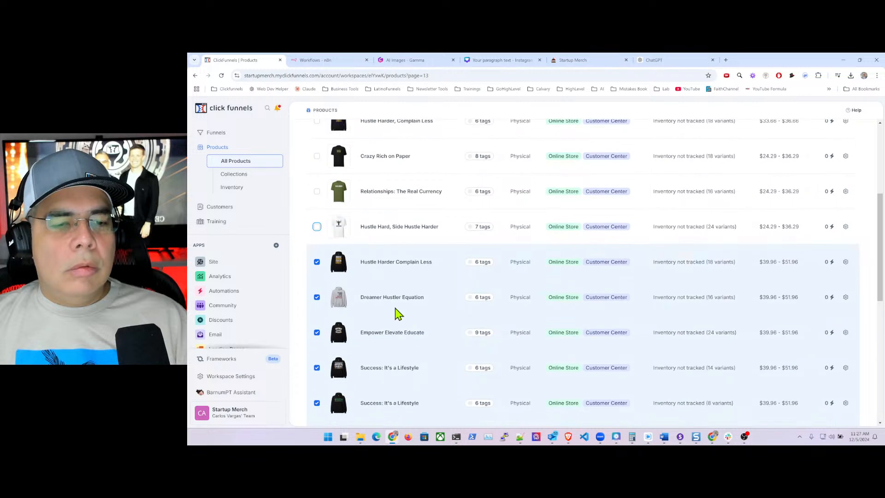
{"action": "scroll", "coordinate": [366, 259], "scroll_direction": "down", "scroll_amount": 5}
{"action": "scroll", "coordinate": [368, 257], "scroll_direction": "up", "scroll_amount": 5}
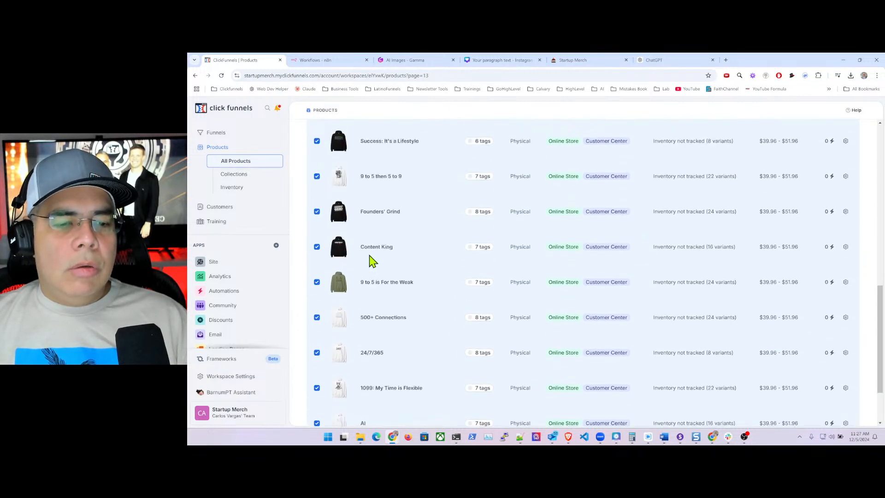
{"action": "scroll", "coordinate": [372, 257], "scroll_direction": "up", "scroll_amount": 5}
{"action": "left_click", "coordinate": [386, 216]}
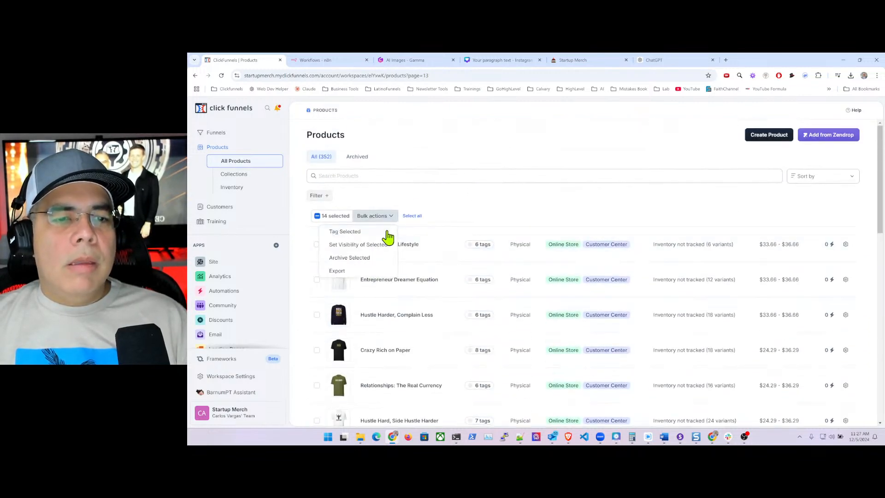
{"action": "left_click", "coordinate": [353, 232]}
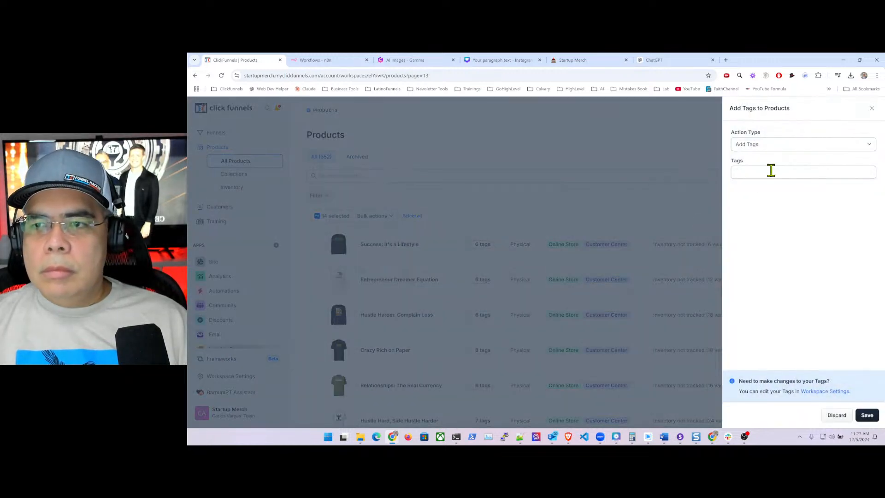
{"action": "left_click", "coordinate": [771, 170]}
{"action": "type", "text": "hoo"}
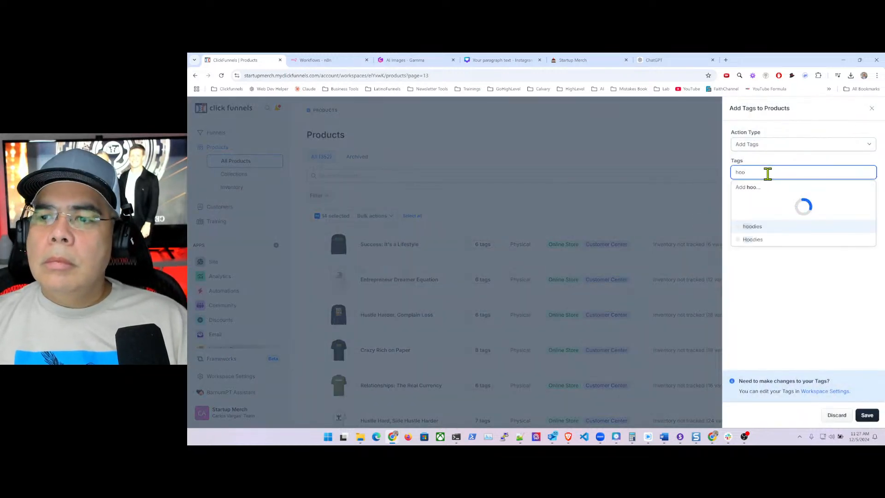
{"action": "left_click", "coordinate": [754, 240]}
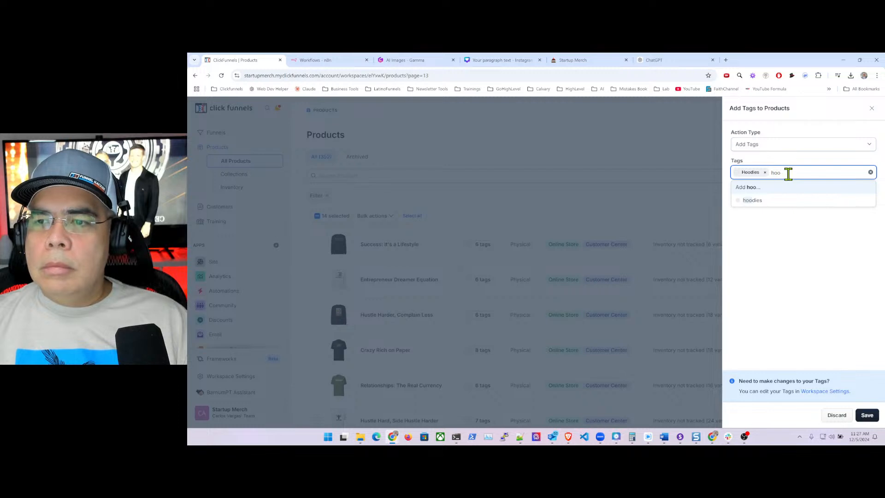
{"action": "left_click", "coordinate": [753, 200]}
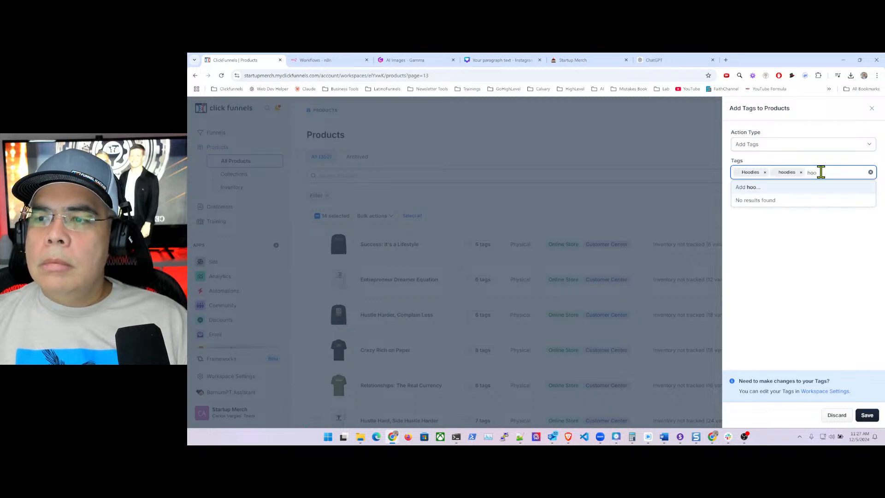
{"action": "key", "text": "BackSpace"}
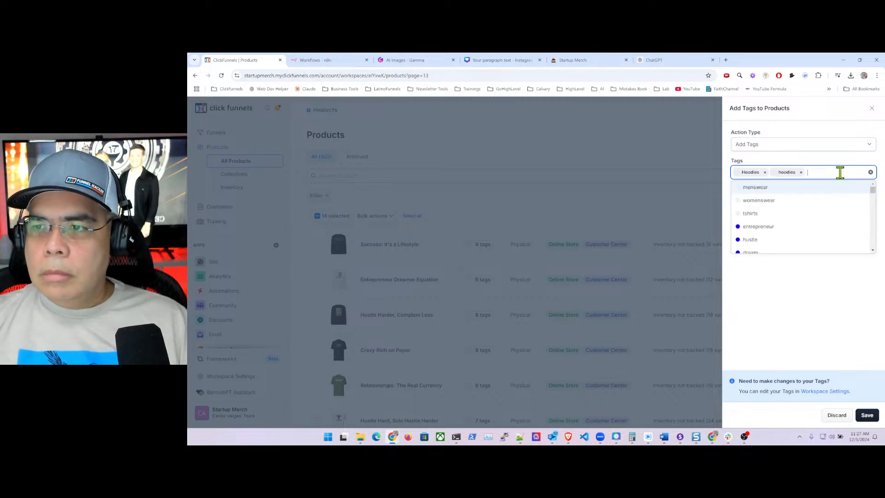
{"action": "left_click", "coordinate": [788, 324]}
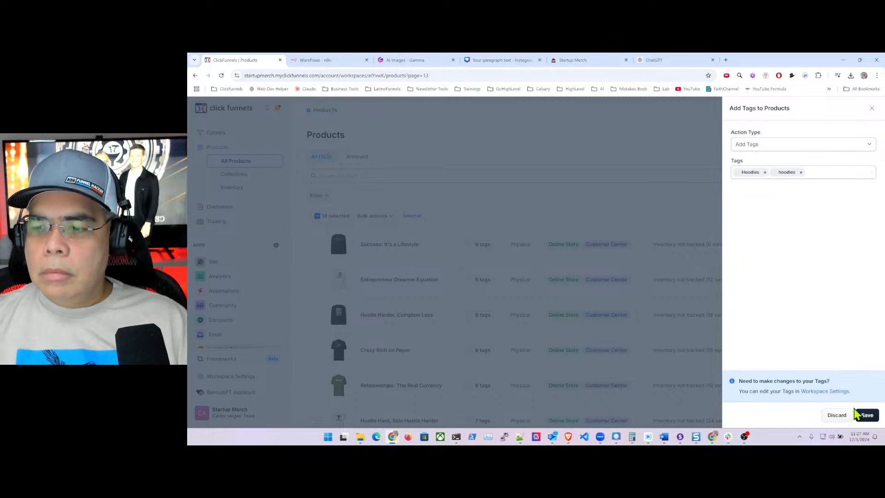
{"action": "left_click", "coordinate": [867, 415]}
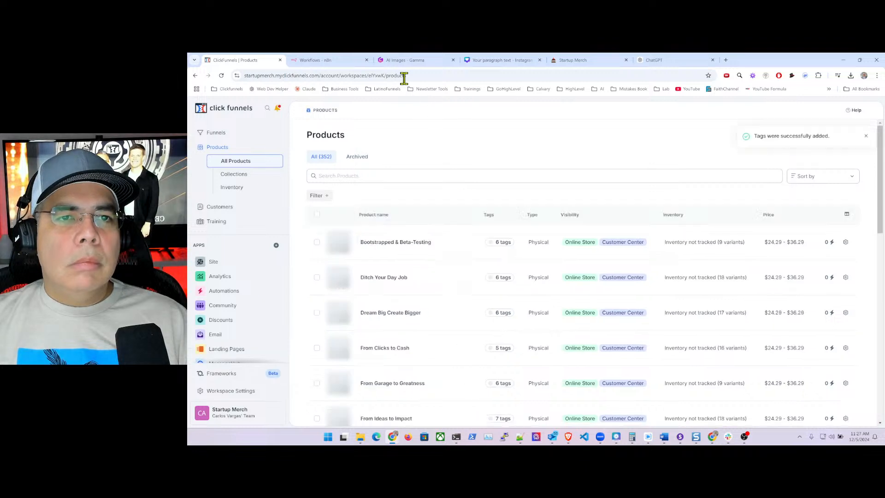
- Load page 14 of the product list with ?page=14
{"action": "left_click", "coordinate": [442, 75]}
{"action": "left_click", "coordinate": [449, 74]}
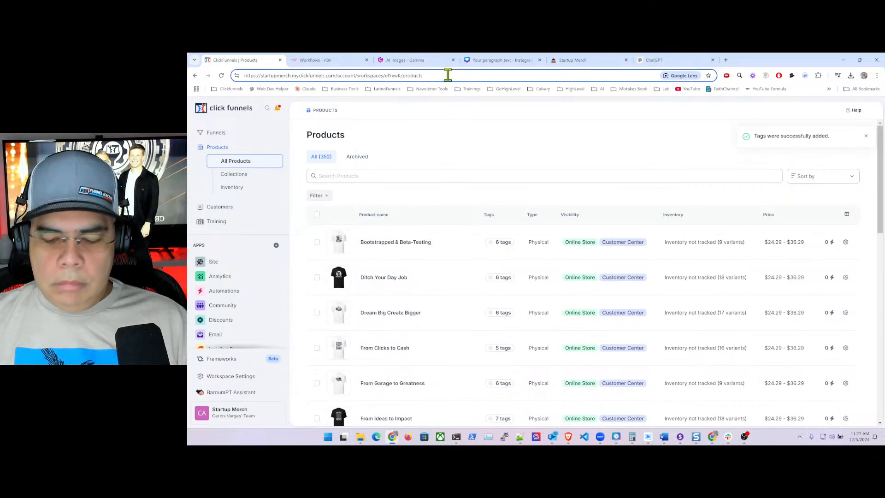
{"action": "type", "text": "?page=14"}
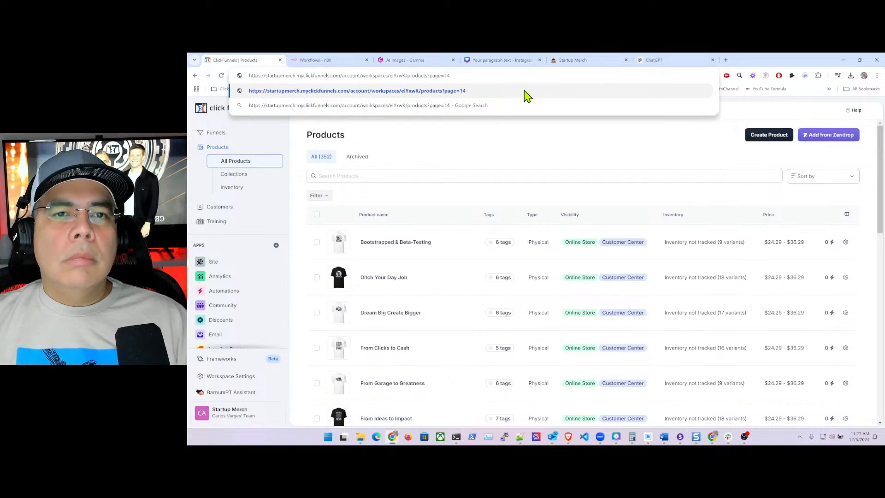
{"action": "key", "text": "Return"}
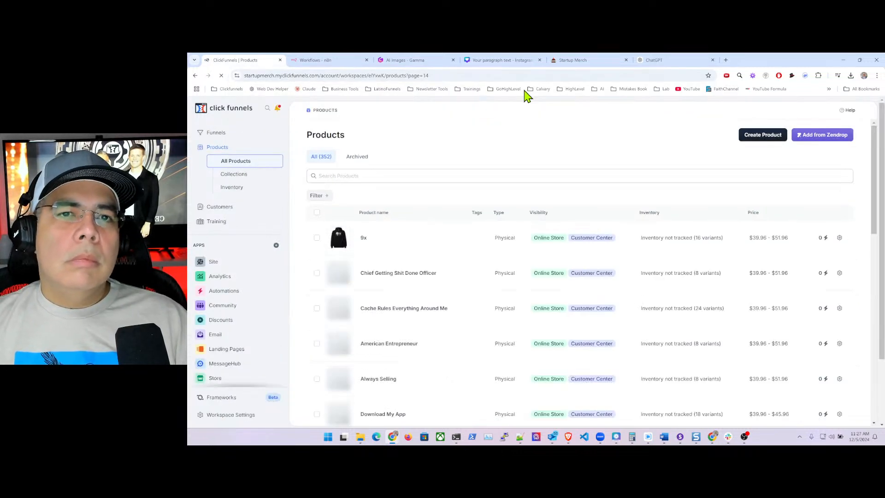
- Select all 20 products on page 14 and choose Tag Selected from Bulk actions
{"action": "left_click", "coordinate": [316, 214]}
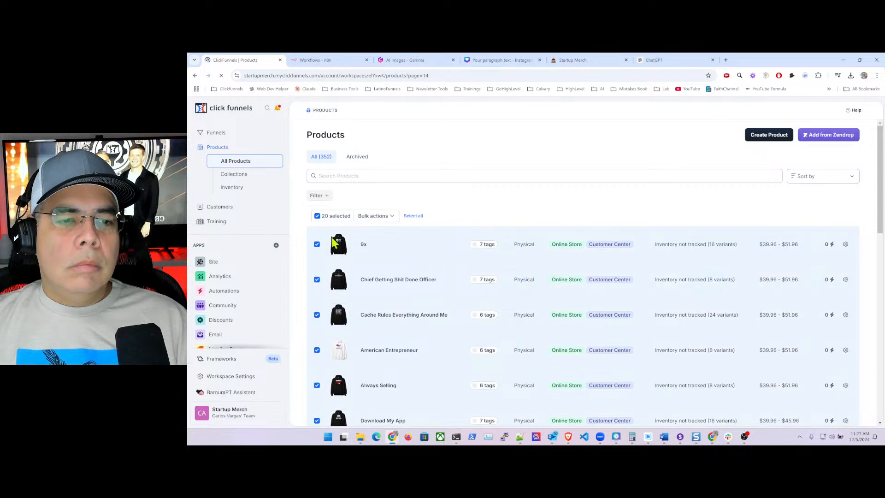
{"action": "scroll", "coordinate": [380, 288], "scroll_direction": "down", "scroll_amount": 10}
{"action": "scroll", "coordinate": [381, 288], "scroll_direction": "up", "scroll_amount": 10}
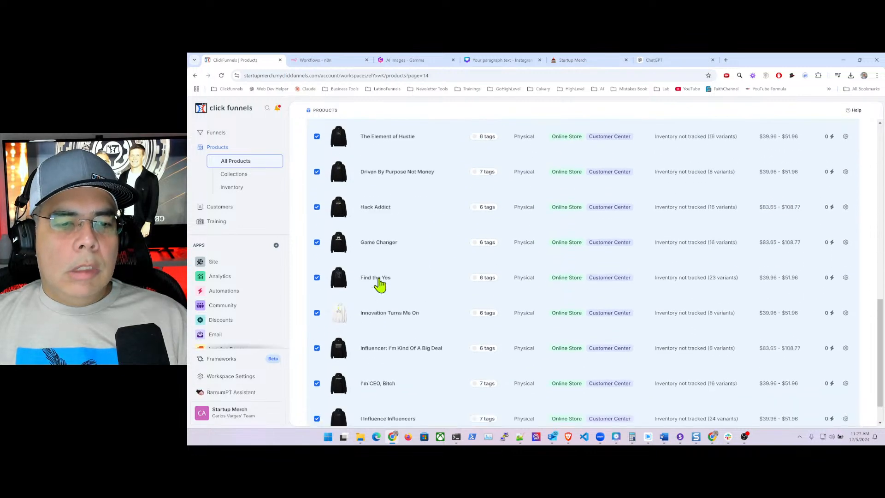
{"action": "left_click", "coordinate": [381, 215]}
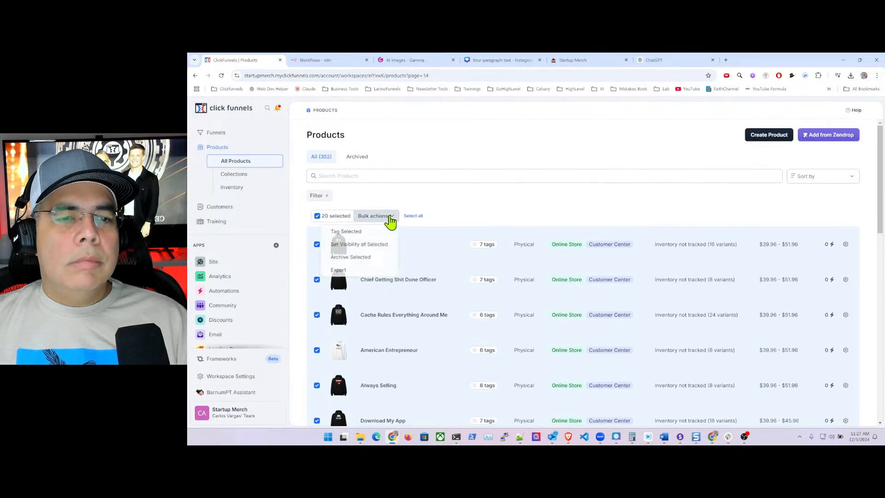
{"action": "left_click", "coordinate": [364, 233]}
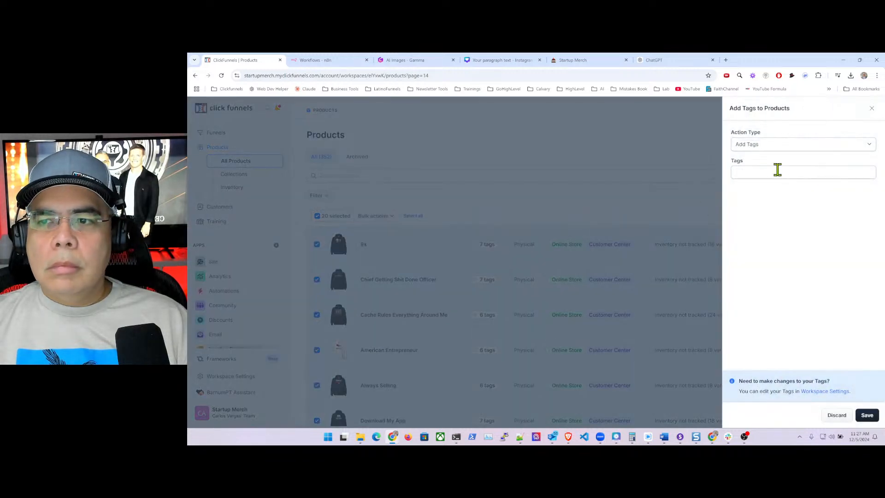
- Add the hoodies and Hoodies tags to the selected products and save
{"action": "left_click", "coordinate": [773, 172]}
{"action": "type", "text": "hoo"}
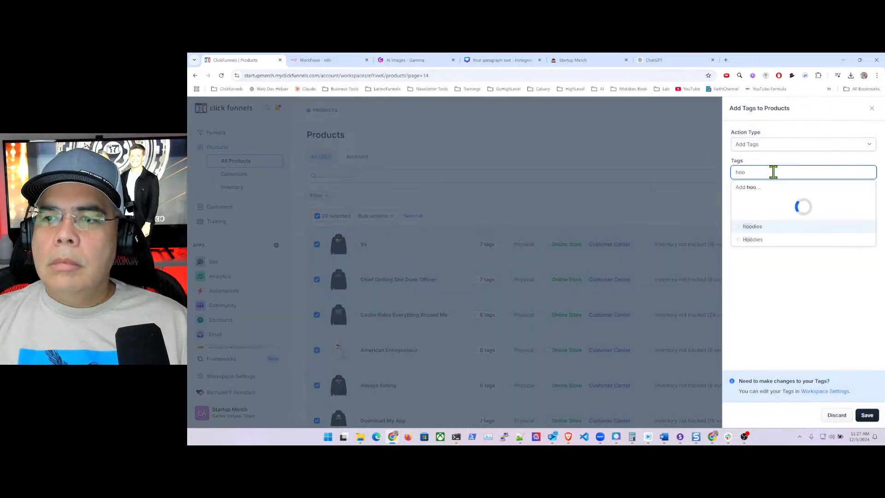
{"action": "left_click", "coordinate": [759, 226]}
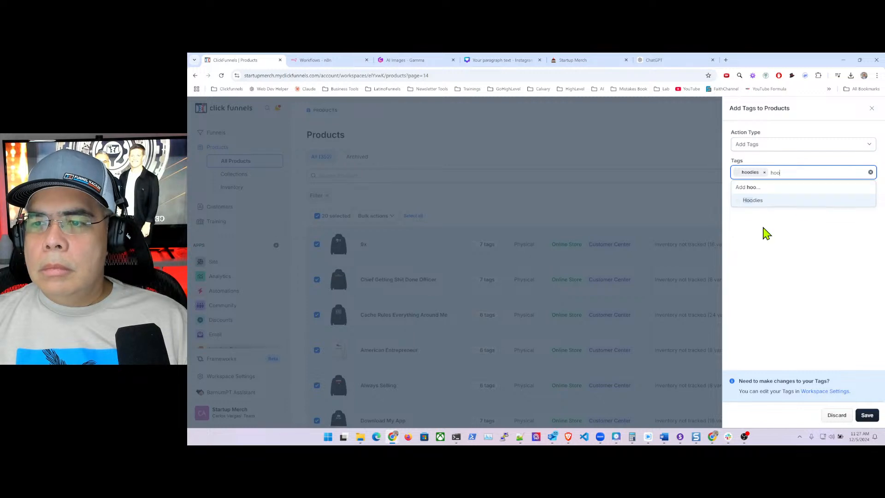
{"action": "left_click", "coordinate": [762, 202]}
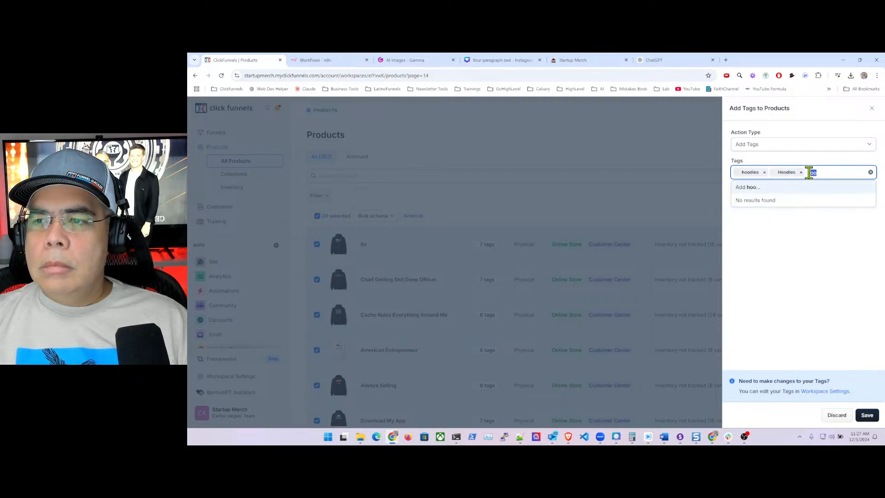
{"action": "key", "text": "BackSpace"}
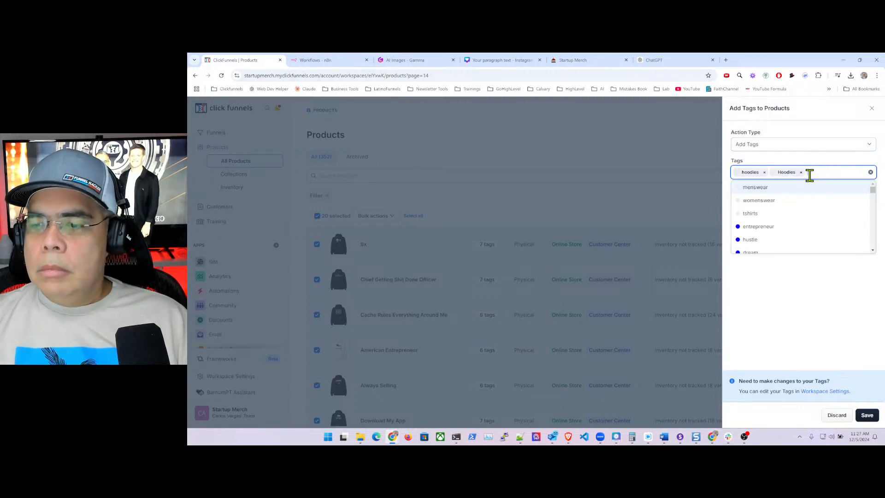
{"action": "left_click", "coordinate": [867, 416]}
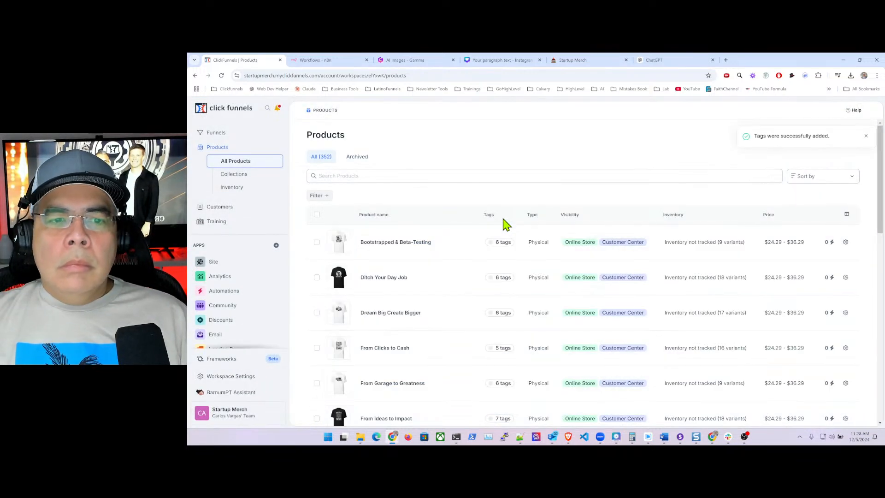
- Load page 15 of the product list with ?page=15
{"action": "left_click", "coordinate": [440, 75]}
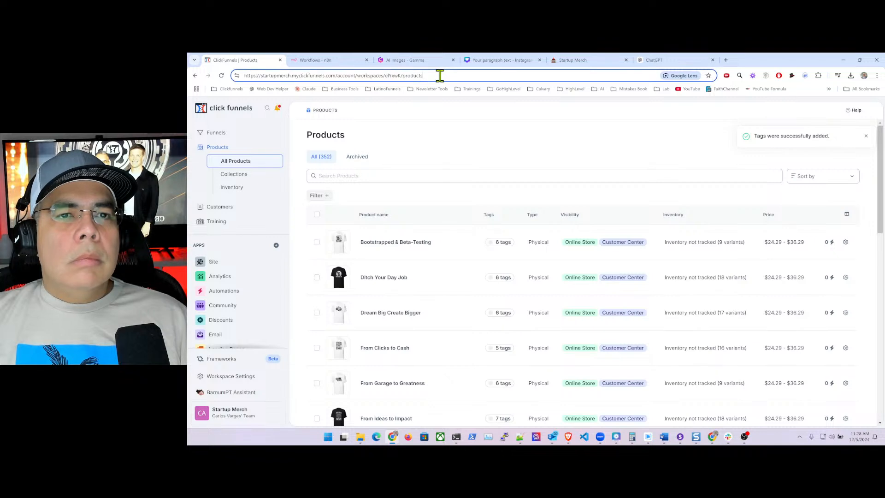
{"action": "type", "text": "?"}
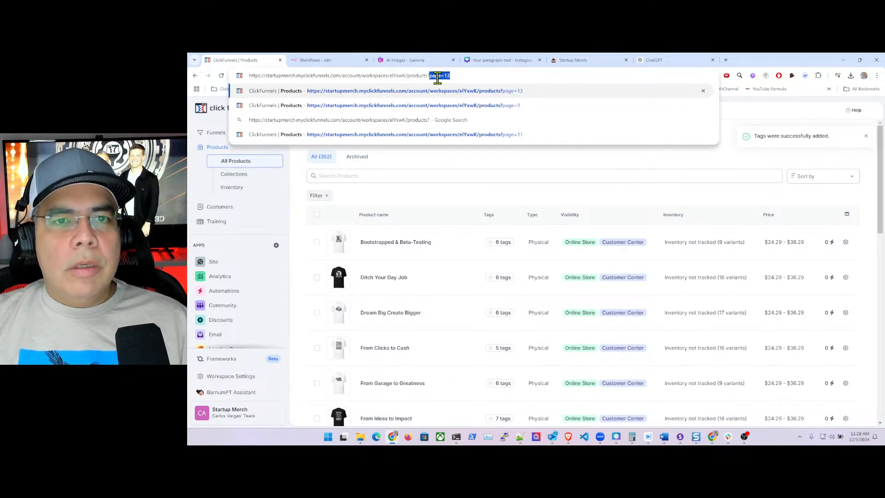
{"action": "type", "text": "page=1"}
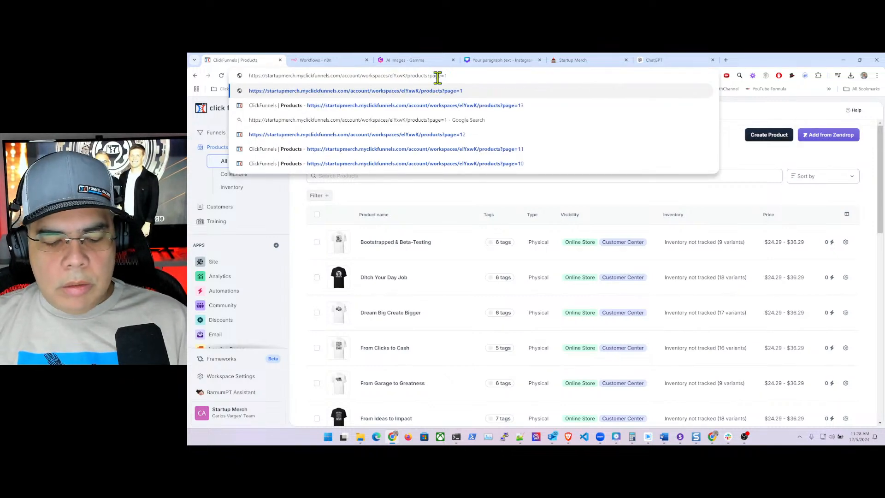
{"action": "type", "text": "5"}
{"action": "key", "text": "Return"}
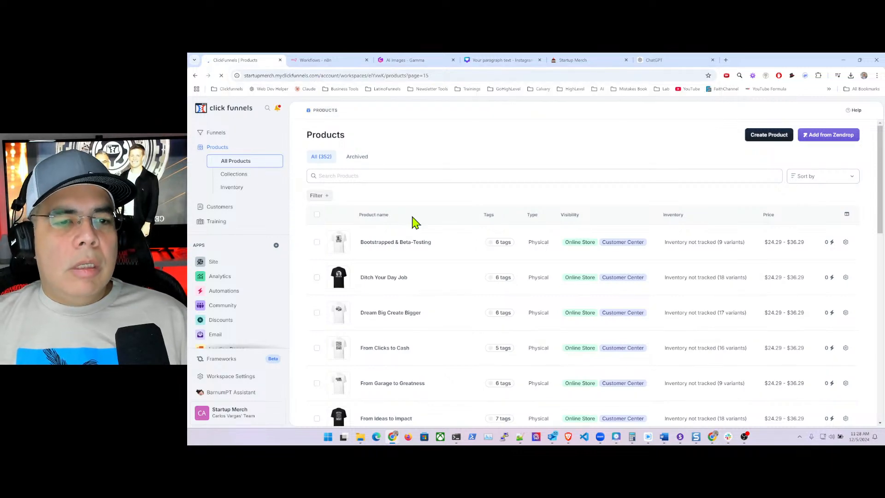
- Select all 20 products on page 15 and choose Tag Selected from Bulk actions
{"action": "left_click", "coordinate": [317, 215]}
{"action": "scroll", "coordinate": [387, 260], "scroll_direction": "down", "scroll_amount": 15}
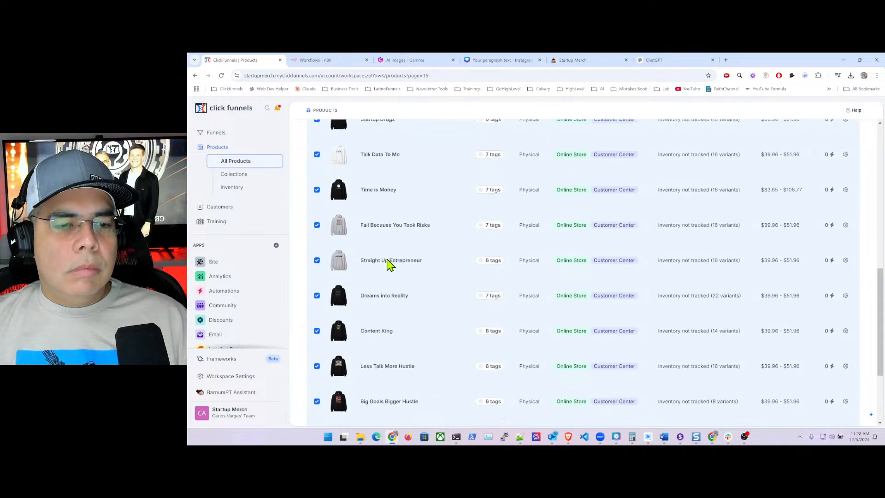
{"action": "scroll", "coordinate": [388, 263], "scroll_direction": "up", "scroll_amount": 15}
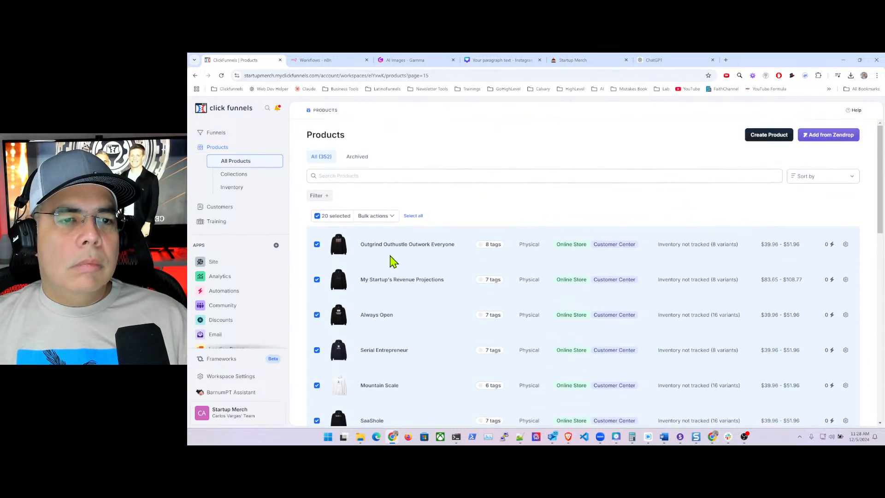
{"action": "left_click", "coordinate": [388, 217]}
{"action": "left_click", "coordinate": [357, 231]}
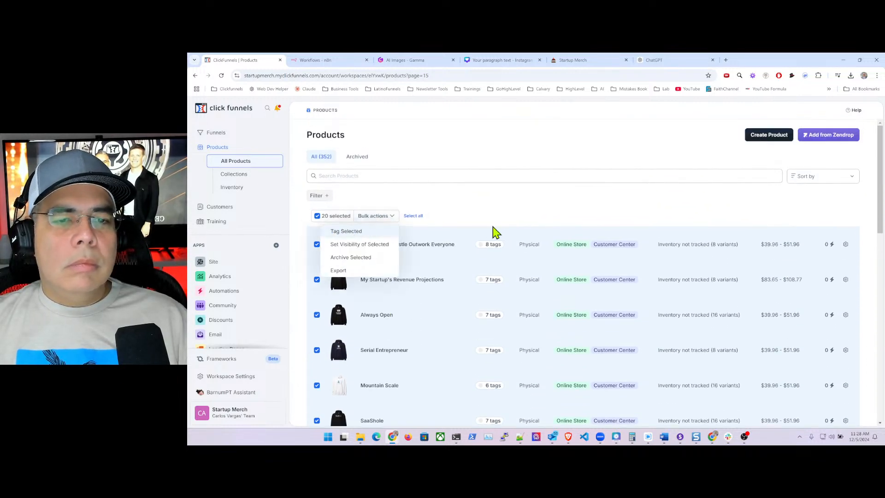
- Search 'hoodi', add the Hoodies and hoodies tags, and save
{"action": "left_click", "coordinate": [755, 175]}
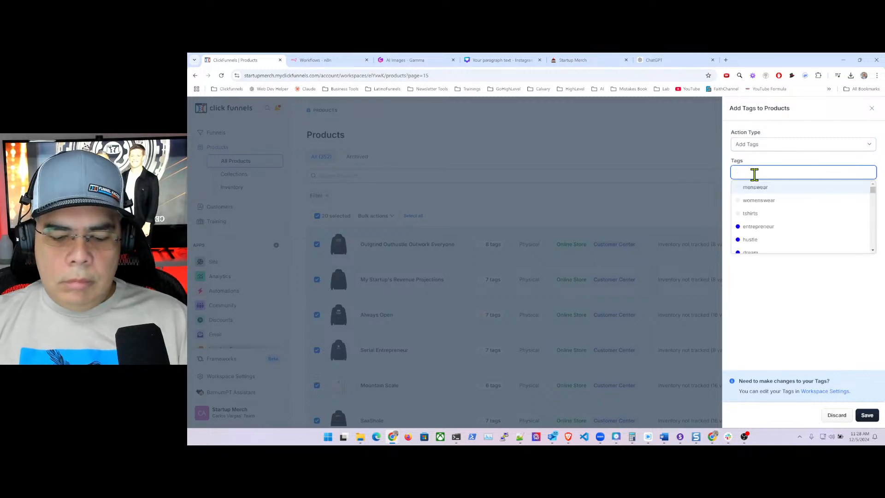
{"action": "left_click", "coordinate": [766, 225]}
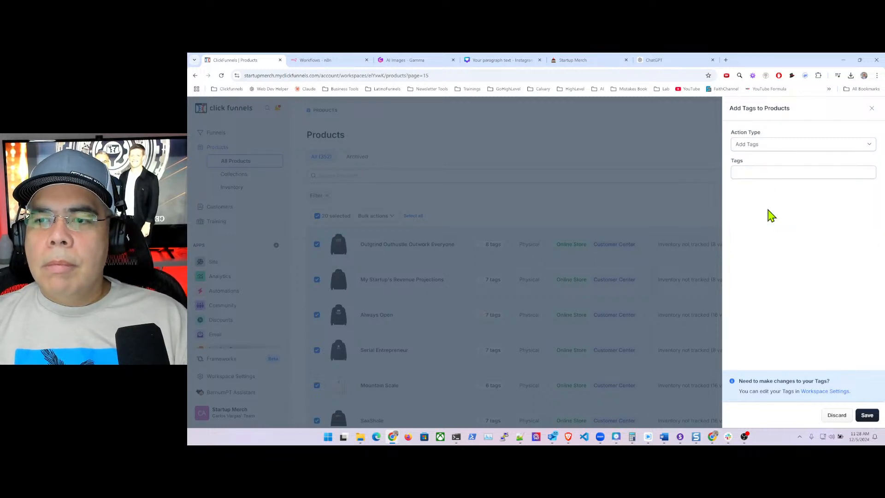
{"action": "left_click", "coordinate": [761, 173]}
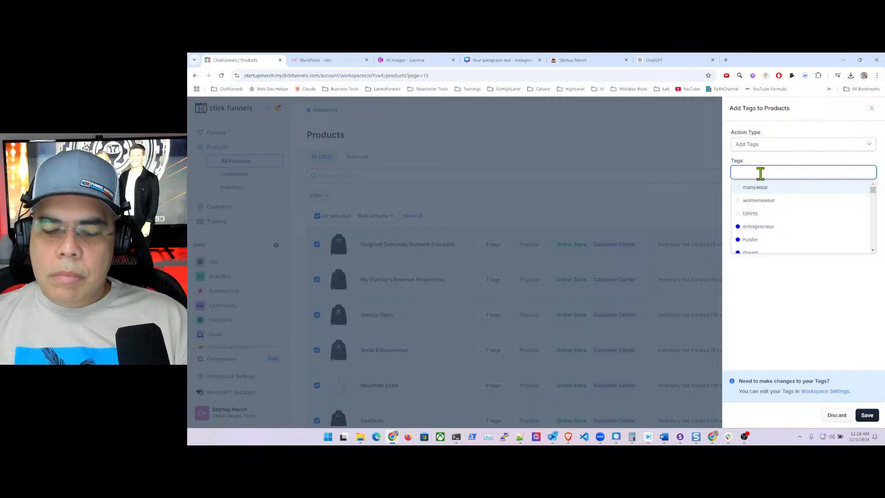
{"action": "type", "text": "hoodi"}
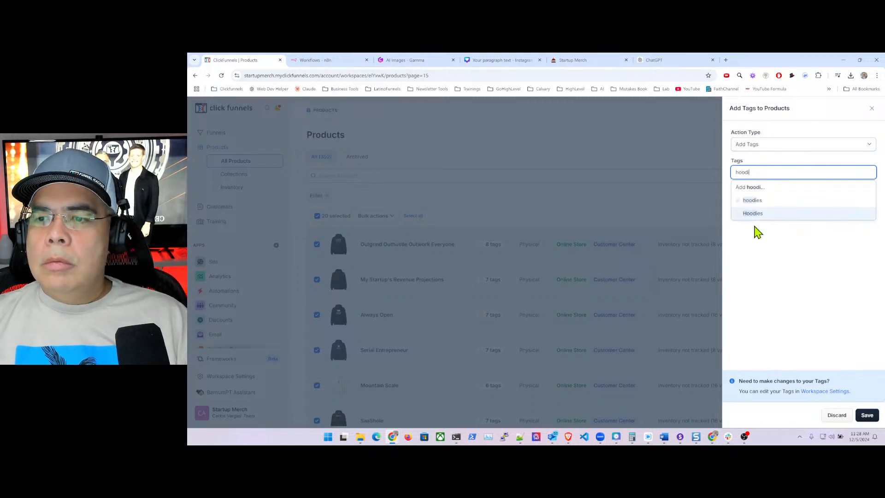
{"action": "left_click", "coordinate": [763, 213]}
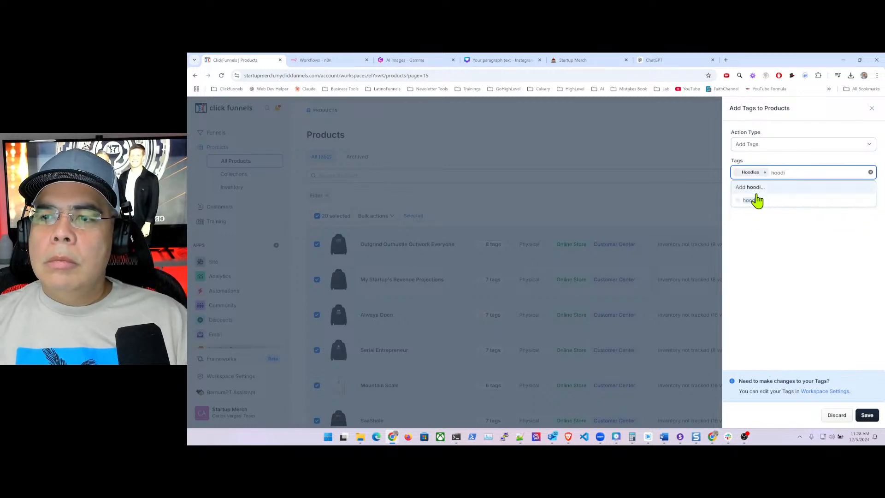
{"action": "left_click", "coordinate": [756, 199]}
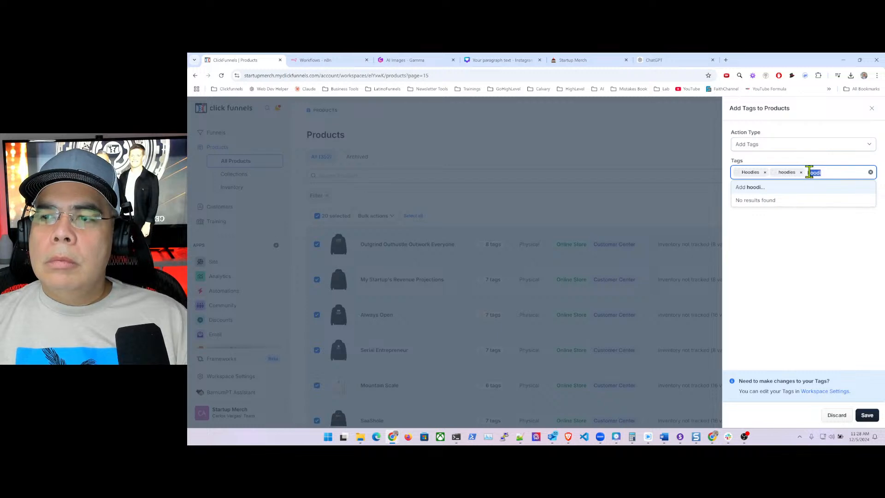
{"action": "key", "text": "BackSpace"}
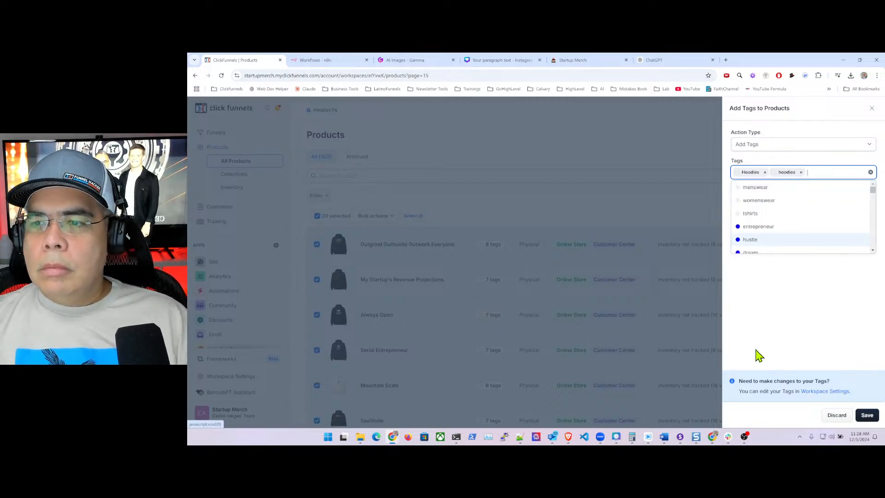
{"action": "left_click", "coordinate": [818, 330]}
{"action": "left_click", "coordinate": [868, 415]}
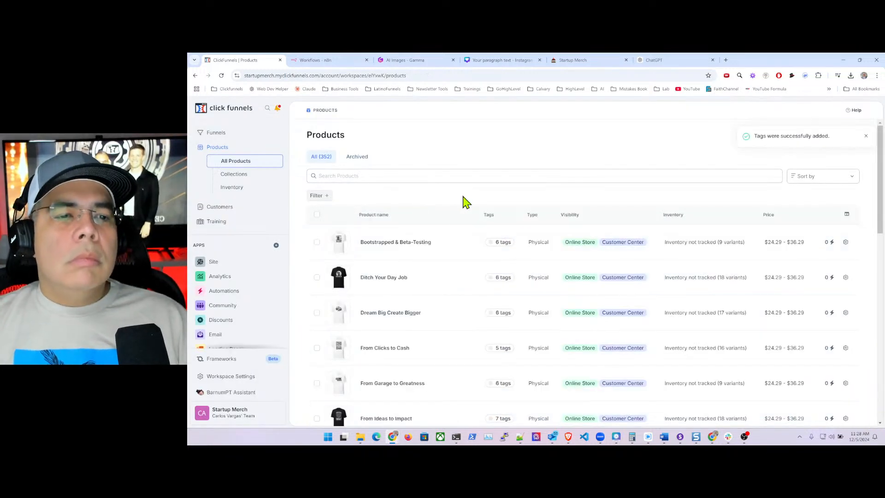
- Append ?page=16 to the products URL to show page 16 of the list
{"action": "left_click", "coordinate": [429, 75]}
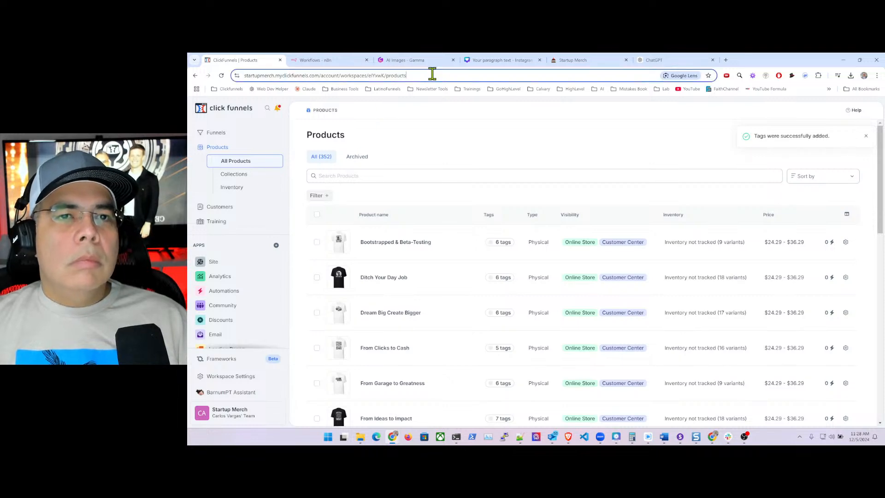
{"action": "left_click", "coordinate": [446, 75]}
{"action": "type", "text": "?page="}
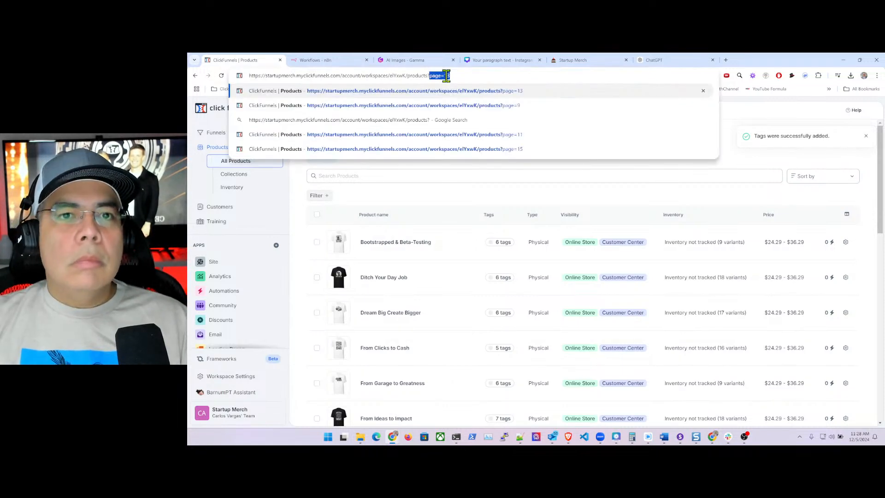
{"action": "type", "text": "1"}
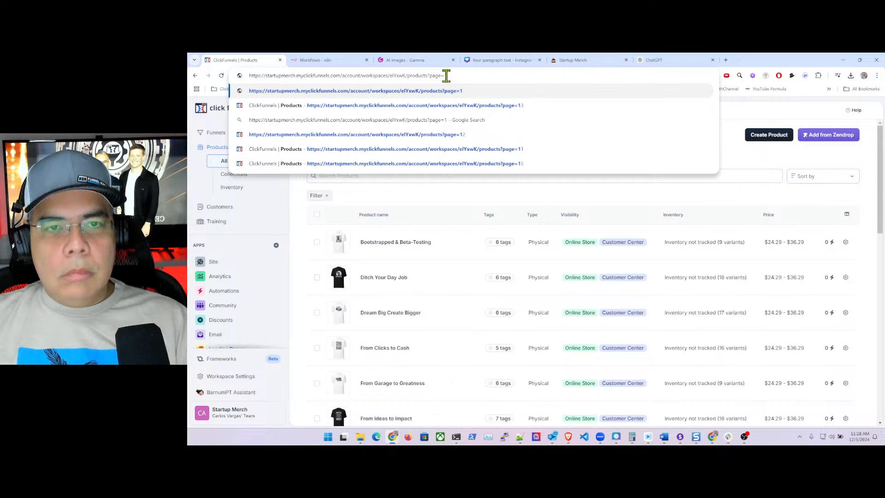
{"action": "type", "text": "6"}
{"action": "key", "text": "Return"}
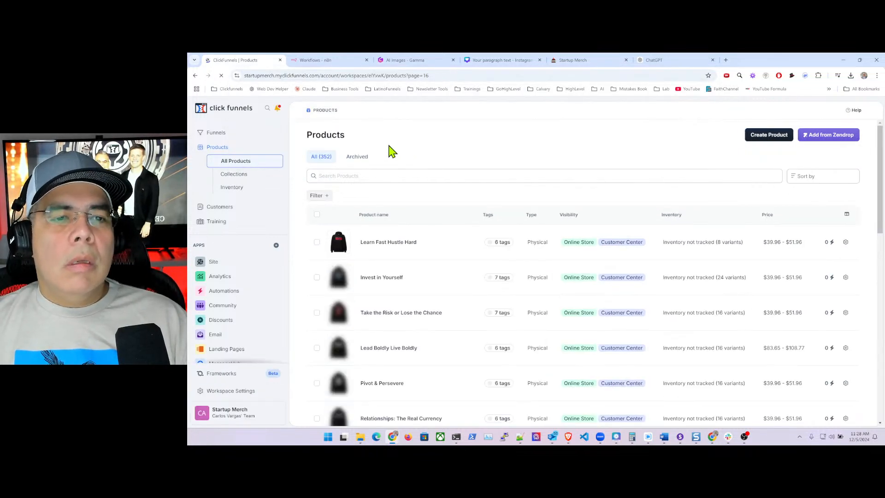
- Select all 20 products on page 16 and choose Tag Selected from Bulk actions
{"action": "left_click", "coordinate": [317, 216]}
{"action": "scroll", "coordinate": [385, 265], "scroll_direction": "down", "scroll_amount": 10}
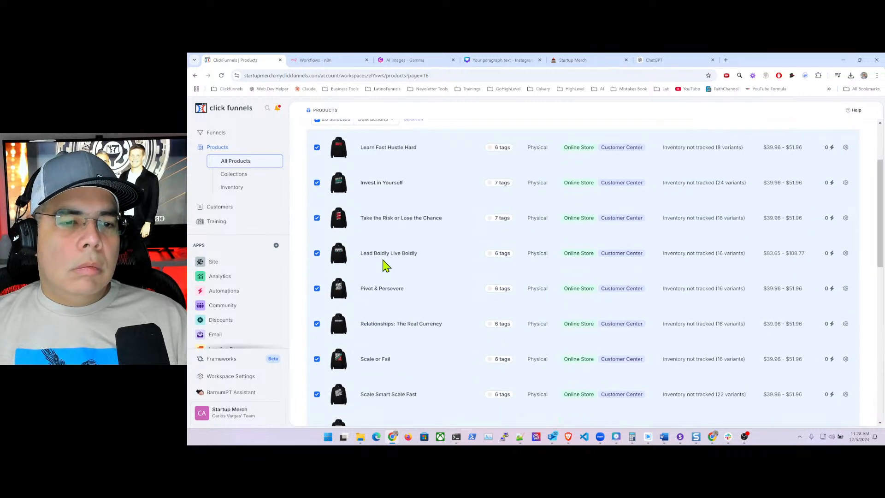
{"action": "scroll", "coordinate": [385, 264], "scroll_direction": "up", "scroll_amount": 10}
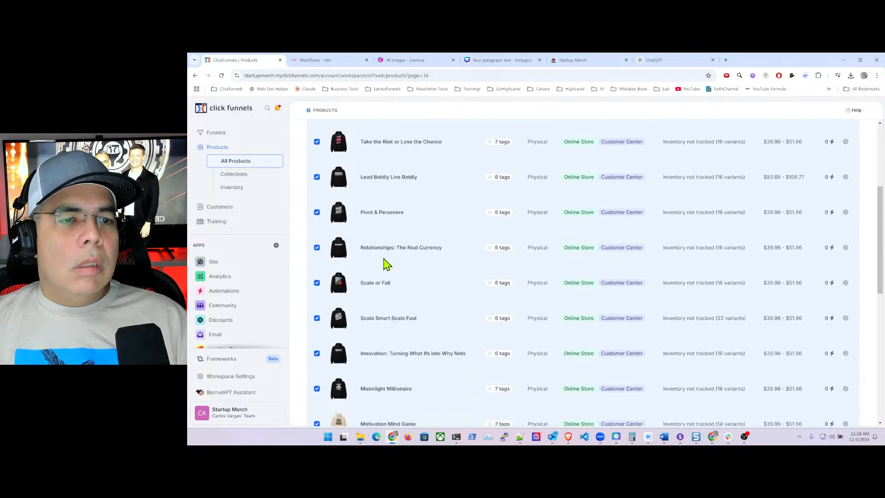
{"action": "left_click", "coordinate": [388, 217]}
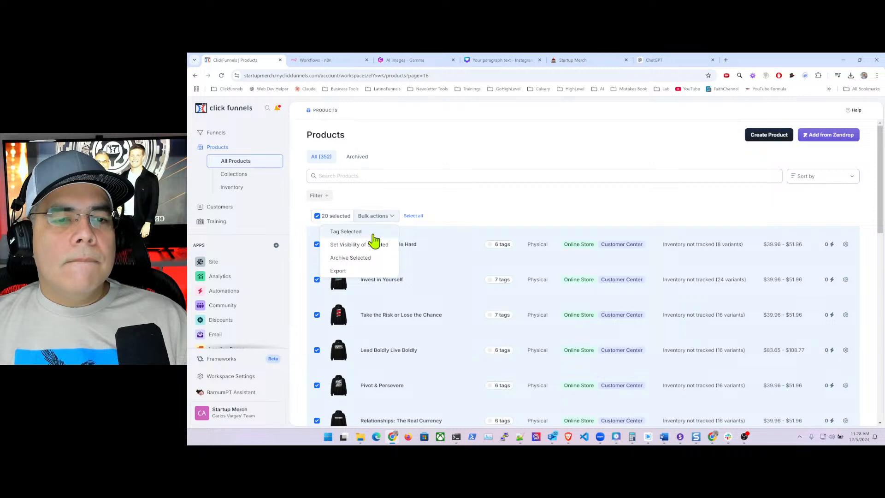
{"action": "left_click", "coordinate": [415, 233]}
- Add the Hoodies and hoodies tags to the selected products and save
{"action": "left_click", "coordinate": [759, 175]}
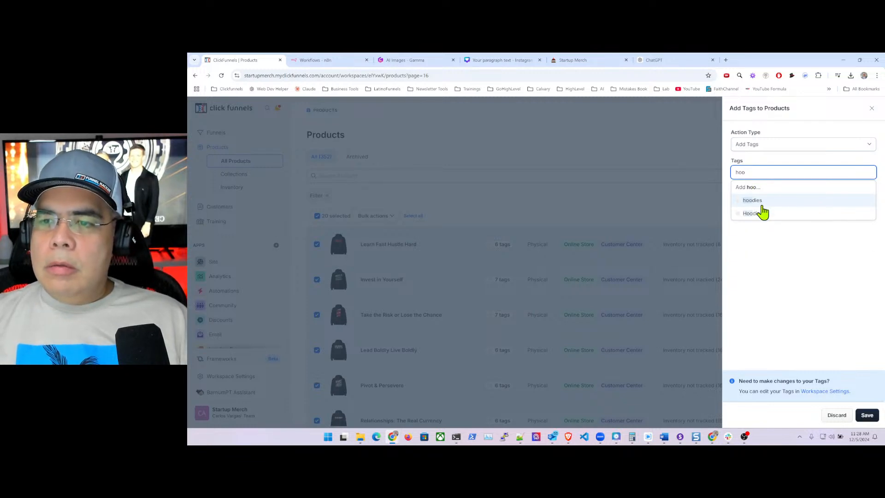
{"action": "left_click", "coordinate": [764, 213]}
{"action": "left_click", "coordinate": [756, 200]}
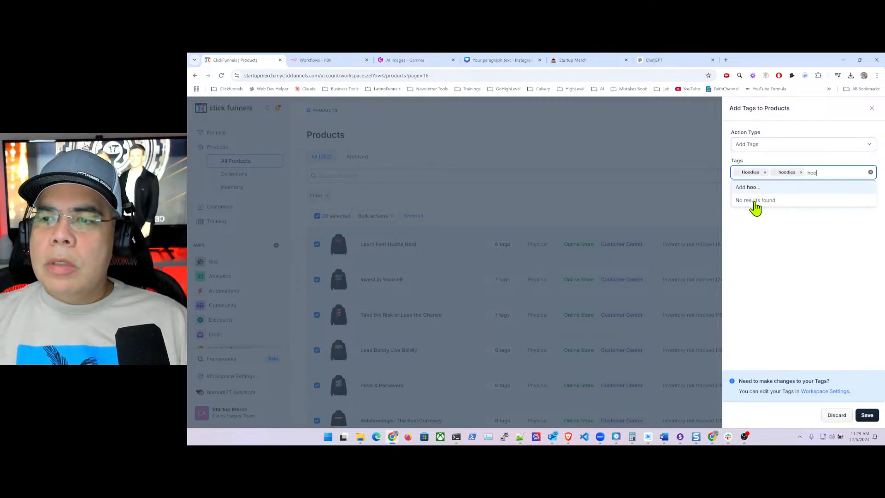
{"action": "key", "text": "BackSpace"}
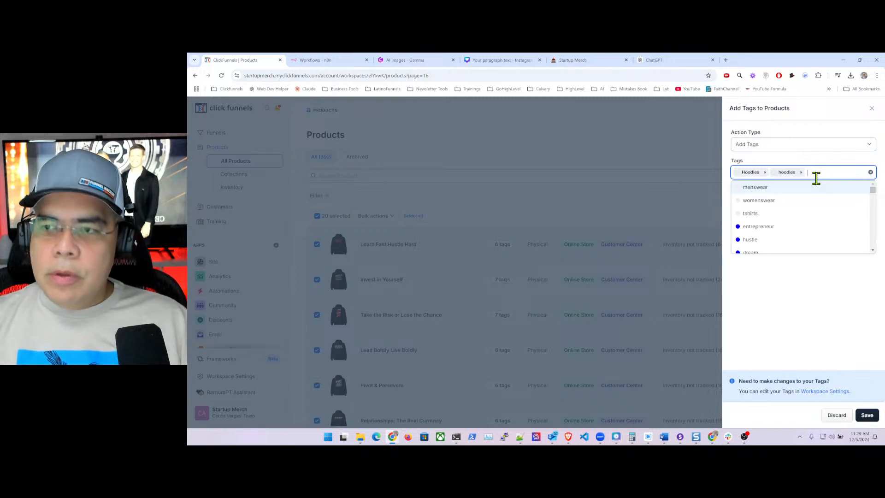
{"action": "left_click", "coordinate": [786, 320]}
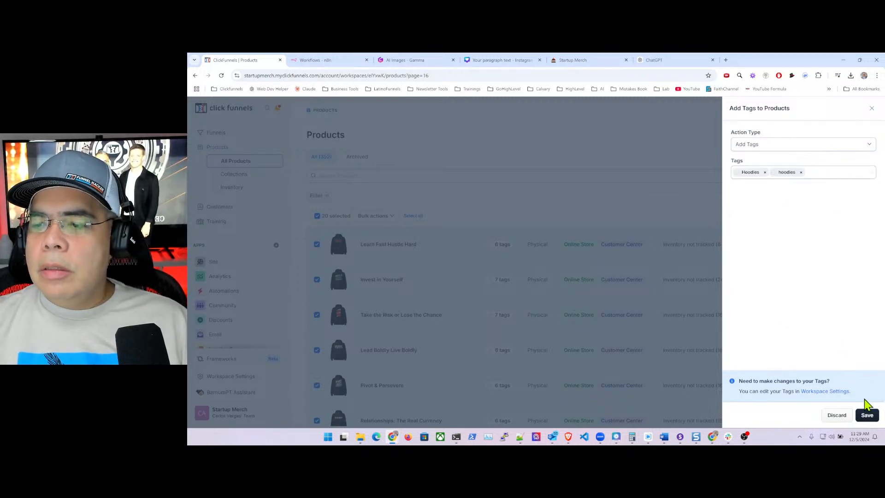
{"action": "left_click", "coordinate": [867, 416]}
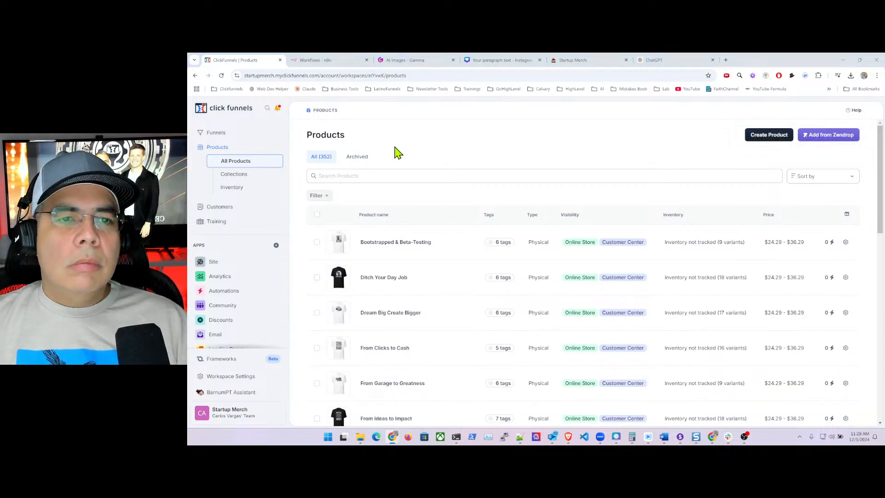
{"action": "left_click", "coordinate": [463, 75]}
- Load page 17 of the products list by adding ?page=17 to the address
{"action": "left_click", "coordinate": [465, 75]}
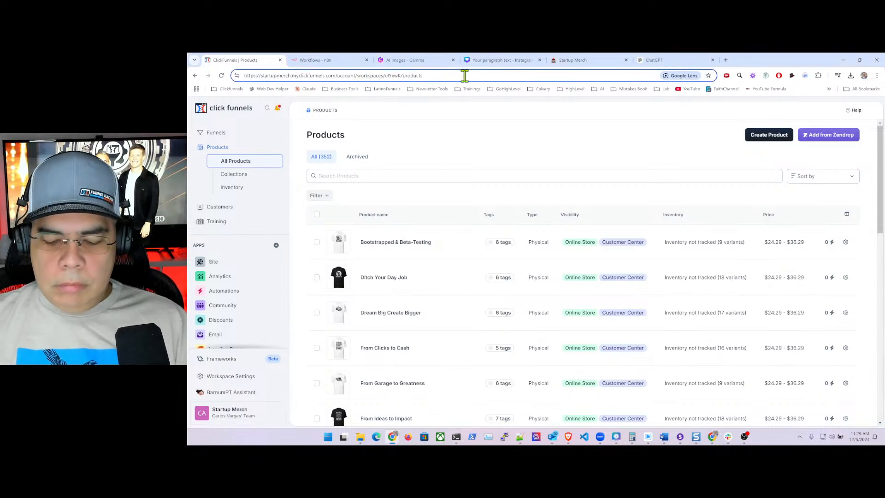
{"action": "type", "text": "?pro"}
{"action": "key", "text": "BackSpace"}
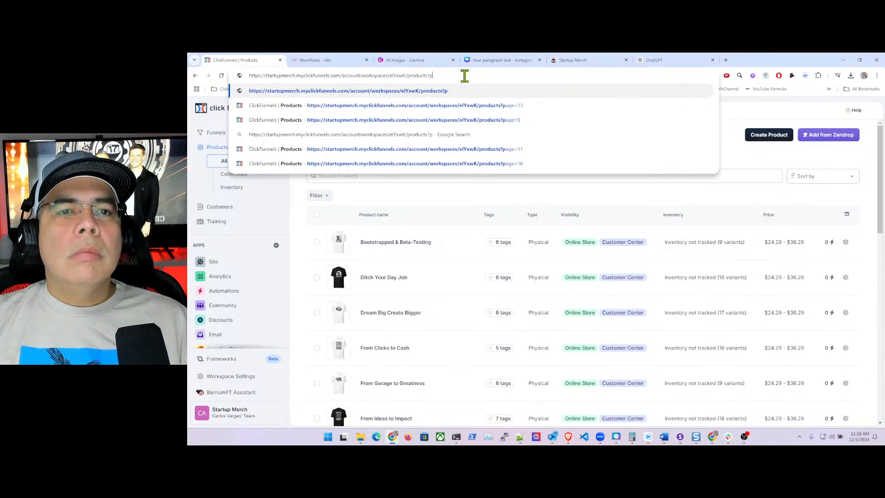
{"action": "type", "text": "age=1"}
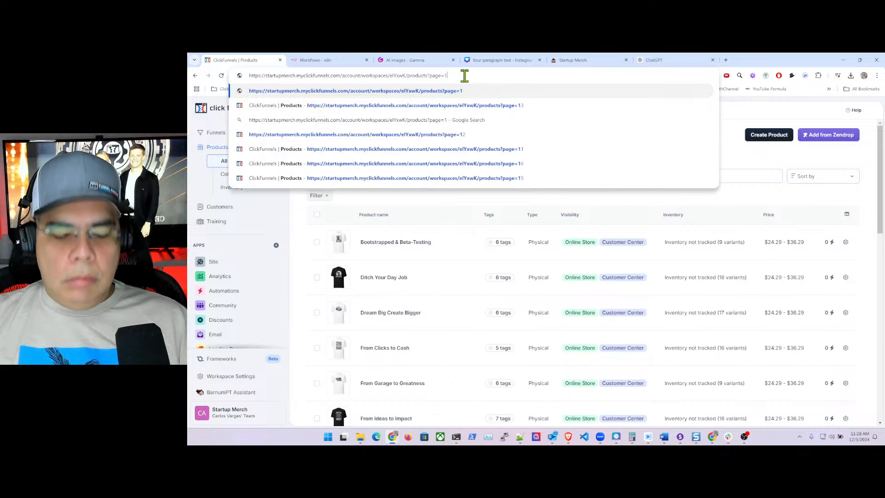
{"action": "type", "text": "7"}
{"action": "key", "text": "Return"}
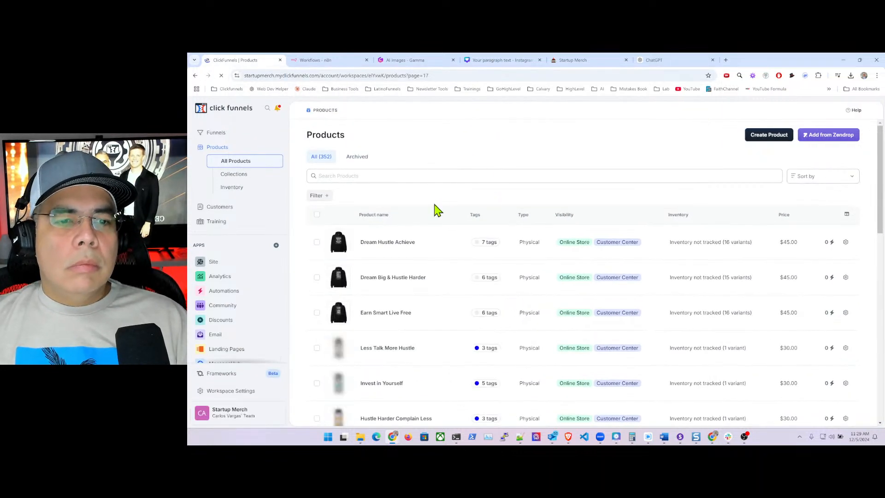
- Select every product on page 17 with the header checkbox and review the rows
{"action": "left_click", "coordinate": [317, 215]}
{"action": "scroll", "coordinate": [364, 254], "scroll_direction": "down", "scroll_amount": 6}
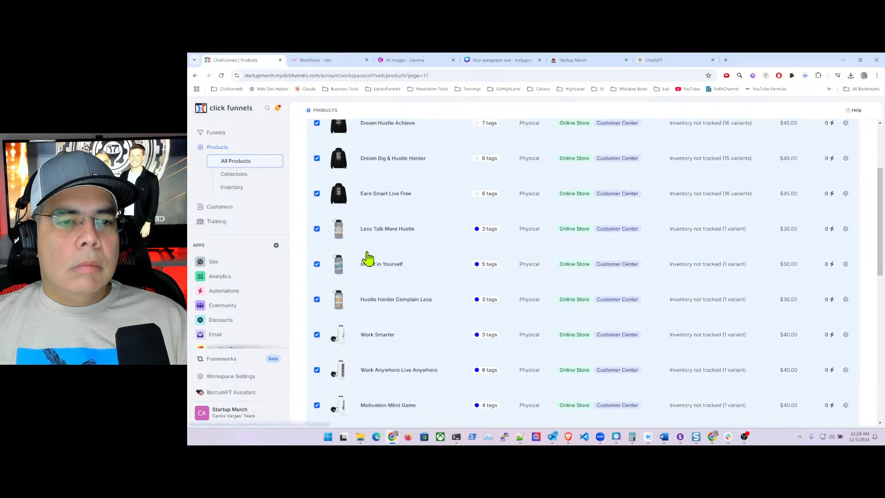
{"action": "scroll", "coordinate": [362, 245], "scroll_direction": "down", "scroll_amount": 6}
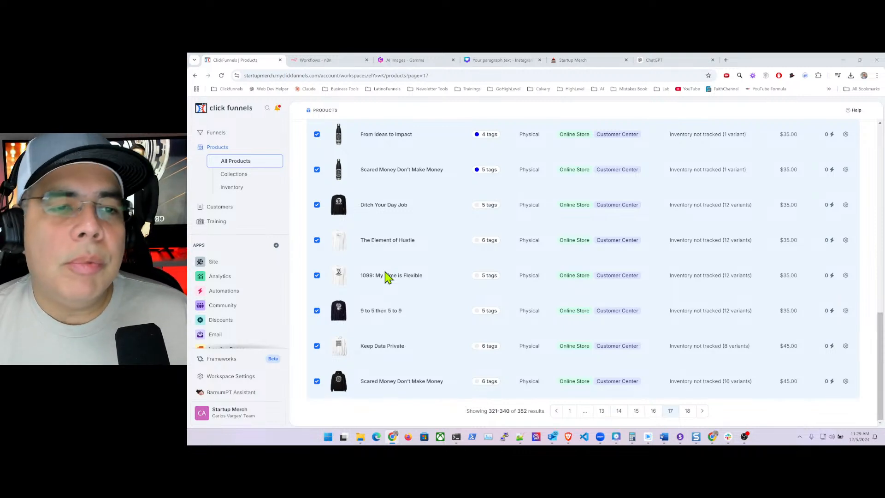
{"action": "scroll", "coordinate": [387, 277], "scroll_direction": "up", "scroll_amount": 10}
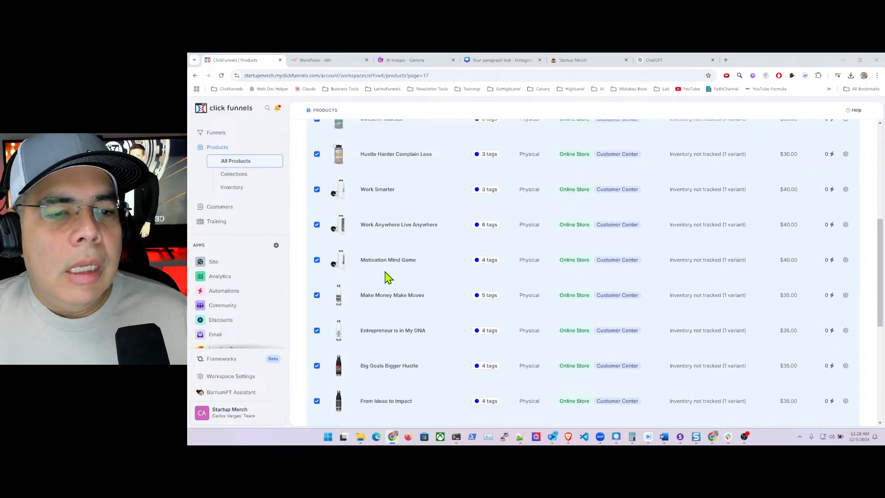
{"action": "scroll", "coordinate": [387, 276], "scroll_direction": "up", "scroll_amount": 3}
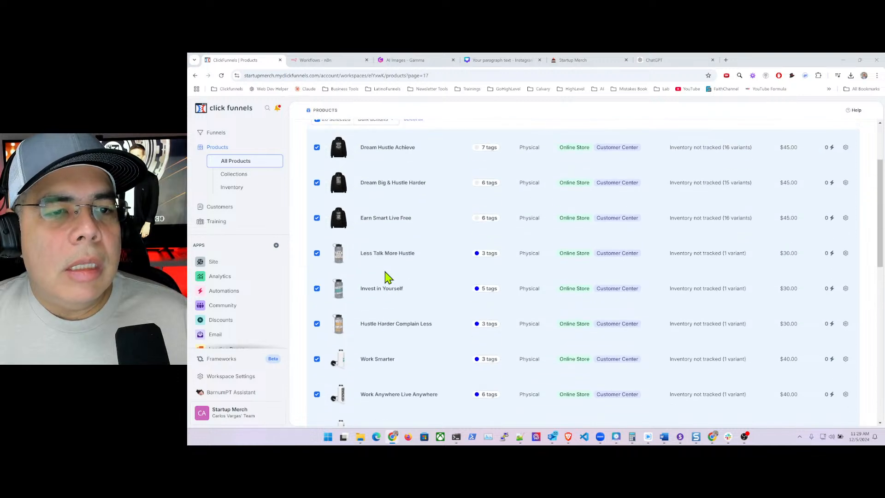
- Deselect seven products, from Less Talk More Hustle through Ditch Your Day Job
{"action": "left_click", "coordinate": [317, 254]}
{"action": "left_click", "coordinate": [318, 289]}
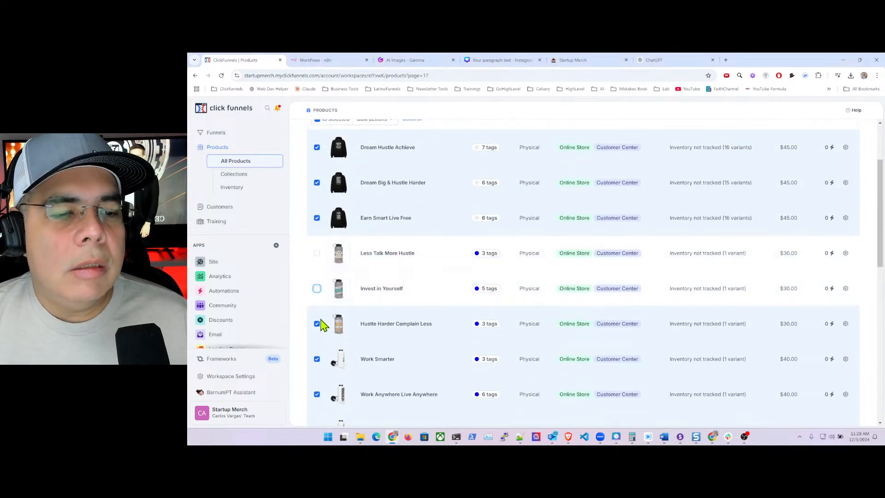
{"action": "left_click", "coordinate": [317, 325]}
{"action": "scroll", "coordinate": [330, 252], "scroll_direction": "down", "scroll_amount": 10}
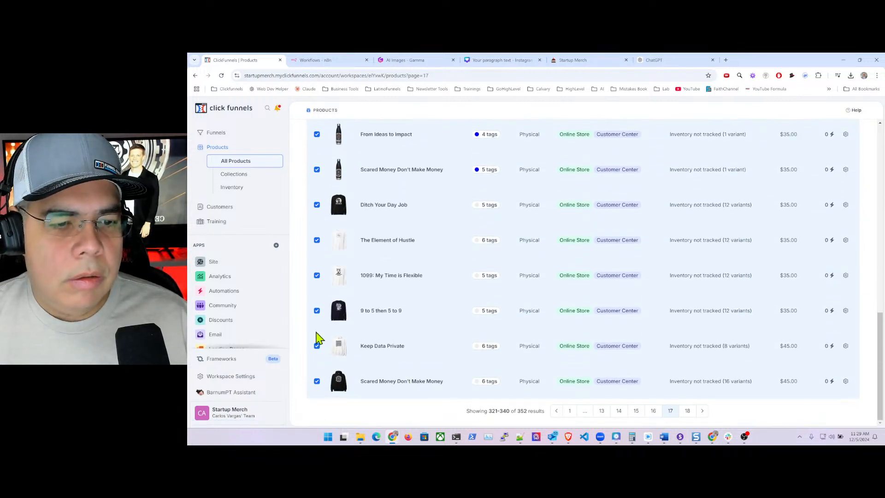
{"action": "left_click", "coordinate": [316, 312]}
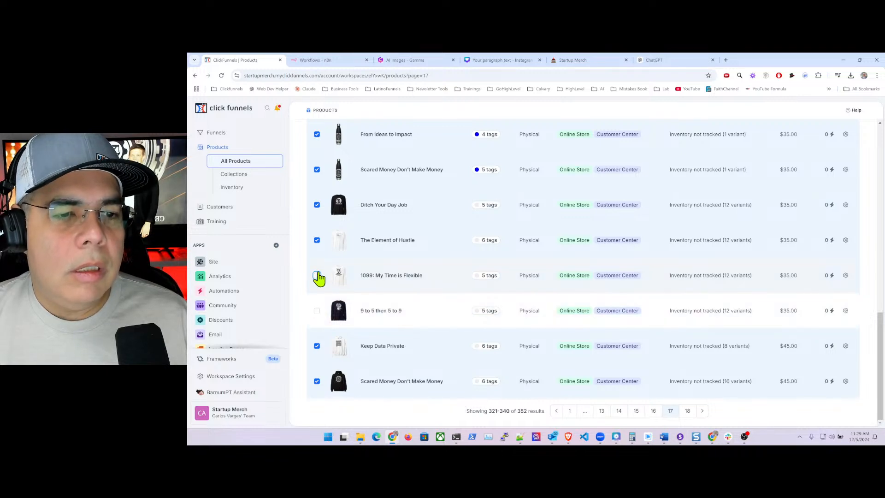
{"action": "left_click", "coordinate": [316, 276]}
{"action": "left_click", "coordinate": [316, 241]}
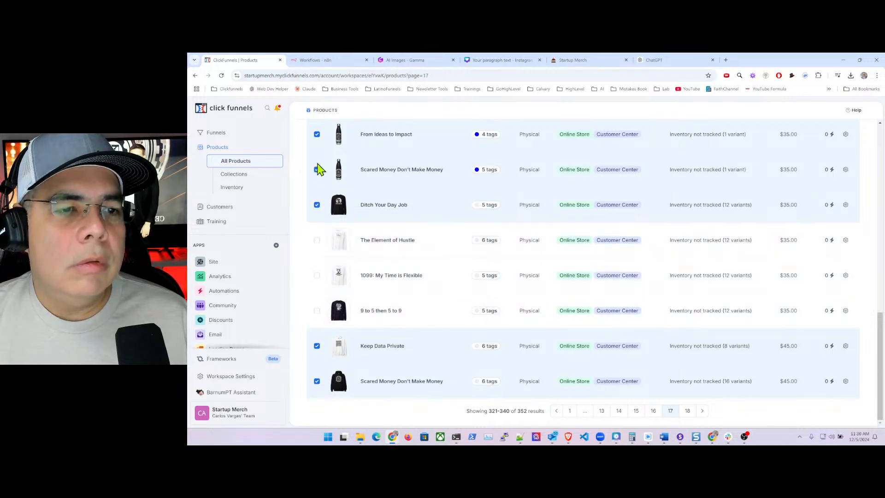
{"action": "left_click", "coordinate": [316, 204]}
- Deselect seven more products, from Big Goals Bigger Hustle through Work Smarter, leaving five hoodies selected
{"action": "scroll", "coordinate": [316, 207], "scroll_direction": "up", "scroll_amount": 2}
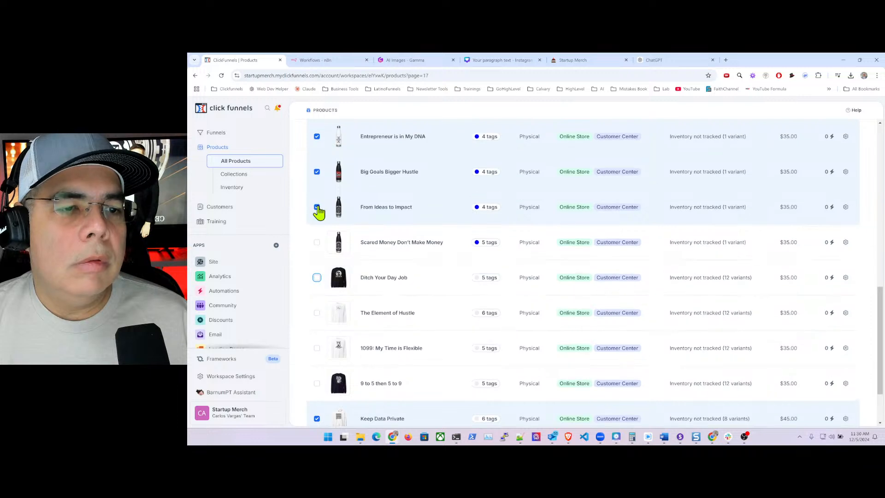
{"action": "left_click", "coordinate": [317, 173]}
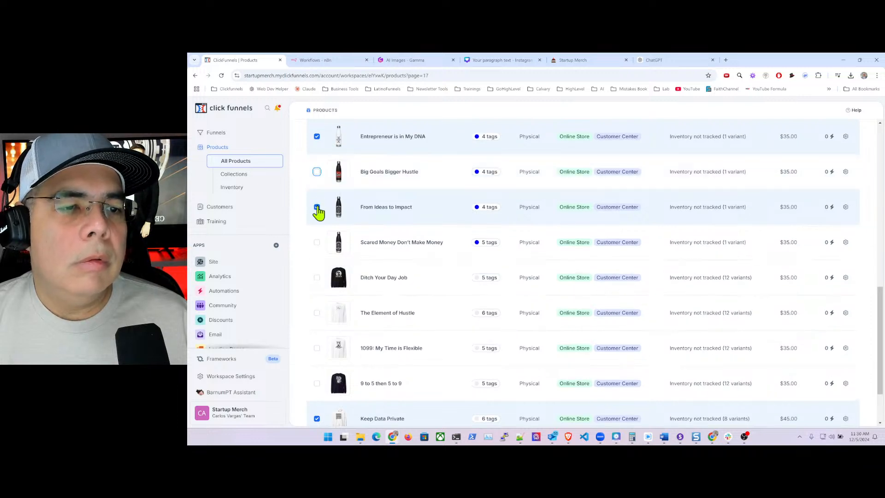
{"action": "left_click", "coordinate": [317, 207]}
{"action": "left_click", "coordinate": [317, 137]}
{"action": "scroll", "coordinate": [318, 184], "scroll_direction": "up", "scroll_amount": 3}
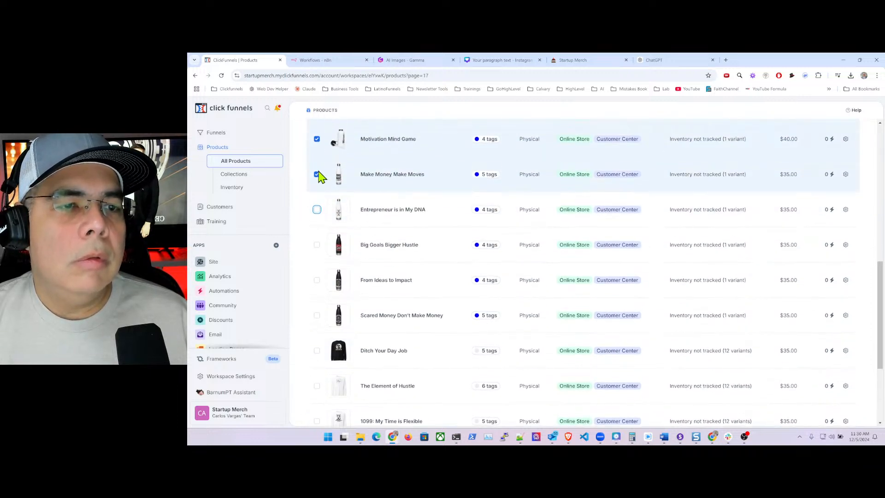
{"action": "left_click", "coordinate": [317, 222]}
{"action": "left_click", "coordinate": [317, 187]}
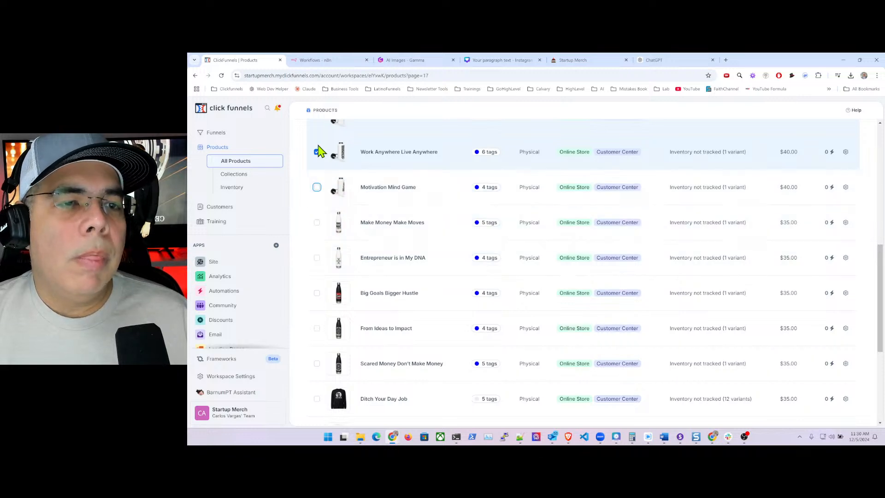
{"action": "left_click", "coordinate": [317, 152]}
{"action": "scroll", "coordinate": [320, 172], "scroll_direction": "up", "scroll_amount": 3}
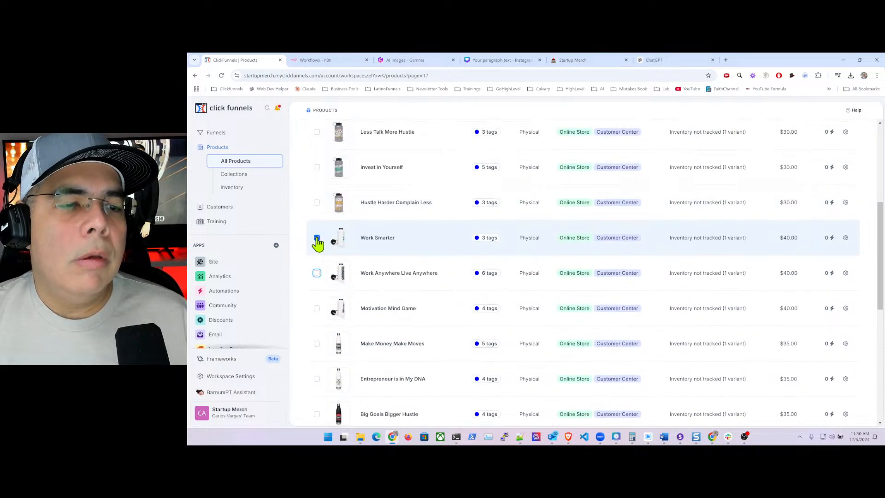
{"action": "left_click", "coordinate": [317, 238]}
{"action": "scroll", "coordinate": [318, 240], "scroll_direction": "up", "scroll_amount": 5}
{"action": "left_click", "coordinate": [372, 215]}
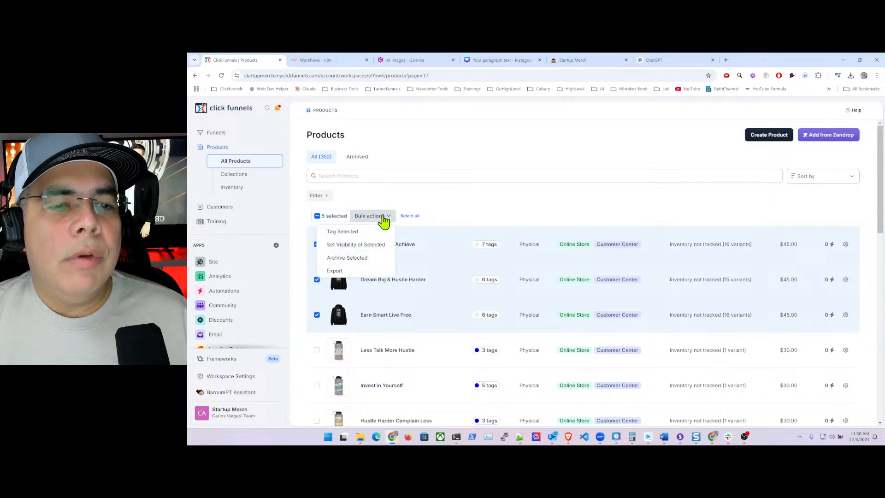
- Tag the five selected hoodie products with 'hoodies' and 'Hoodies' and save
{"action": "left_click", "coordinate": [359, 232]}
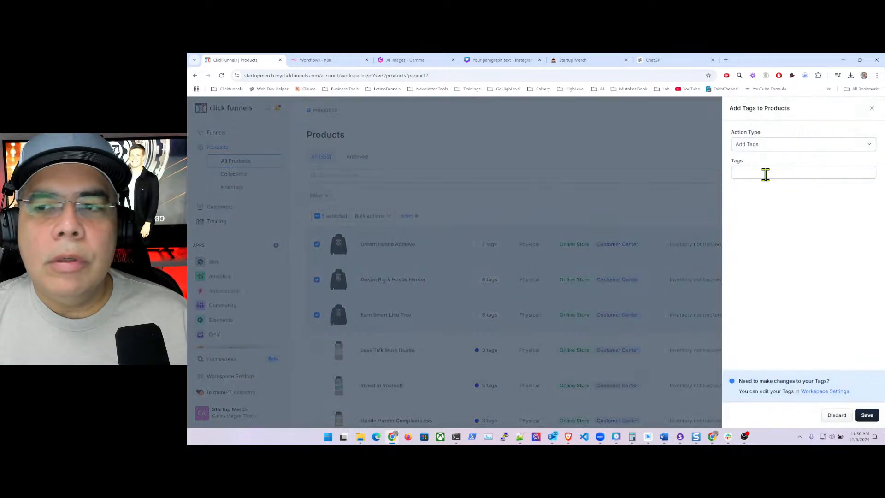
{"action": "left_click", "coordinate": [776, 174]}
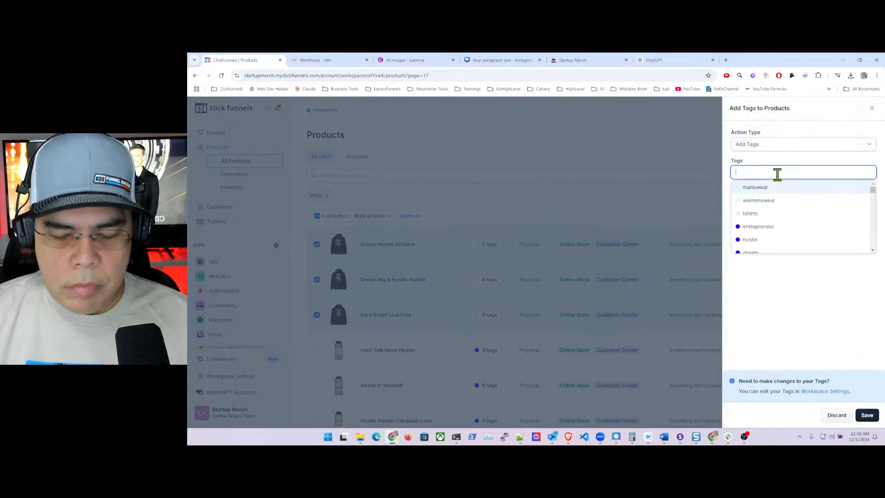
{"action": "type", "text": "hoo"}
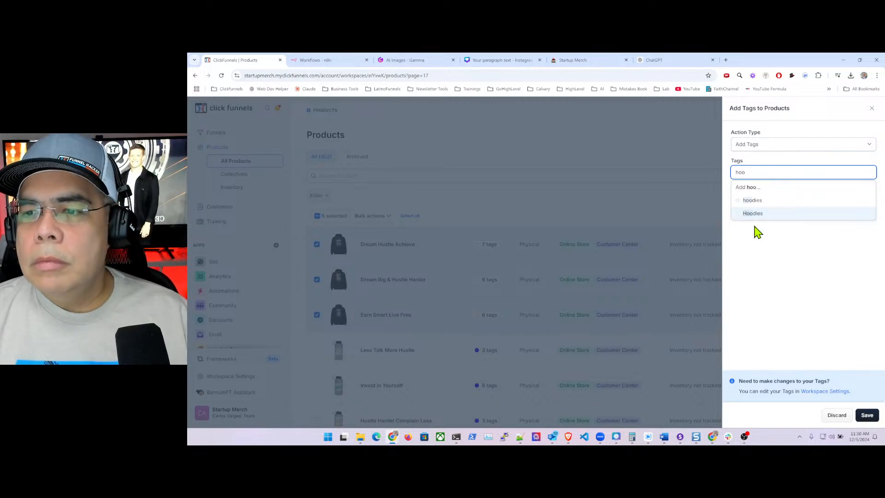
{"action": "left_click", "coordinate": [762, 202]}
{"action": "left_click", "coordinate": [762, 203]}
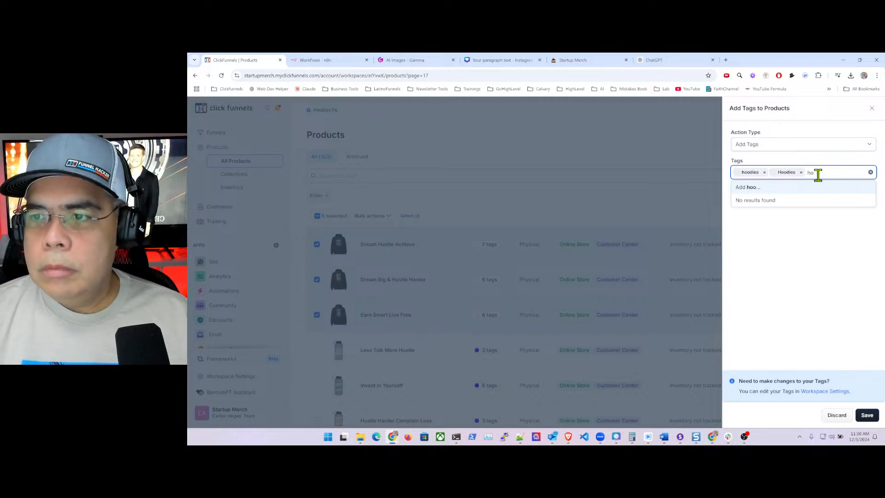
{"action": "key", "text": "BackSpace"}
{"action": "key", "text": "BackSpace"}
{"action": "key", "text": "BackSpace"}
{"action": "key", "text": "BackSpace"}
{"action": "type", "text": "h"}
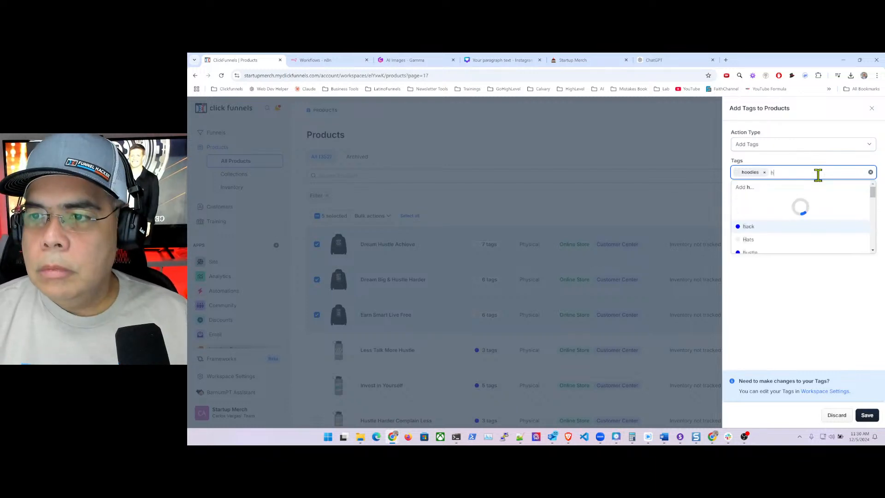
{"action": "key", "text": "BackSpace"}
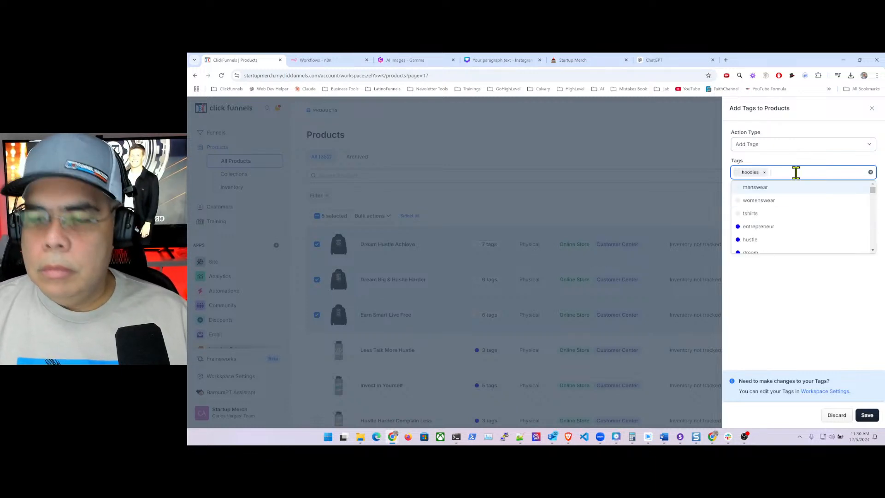
{"action": "type", "text": "ho"}
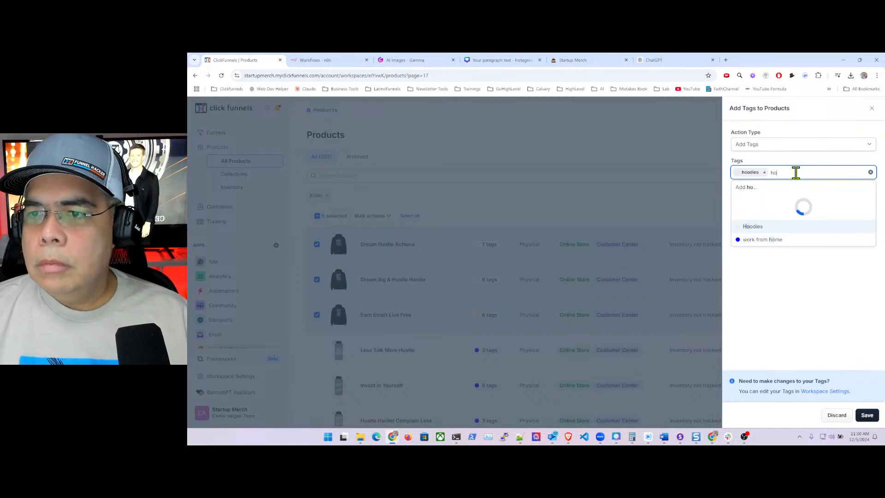
{"action": "left_click", "coordinate": [755, 201]}
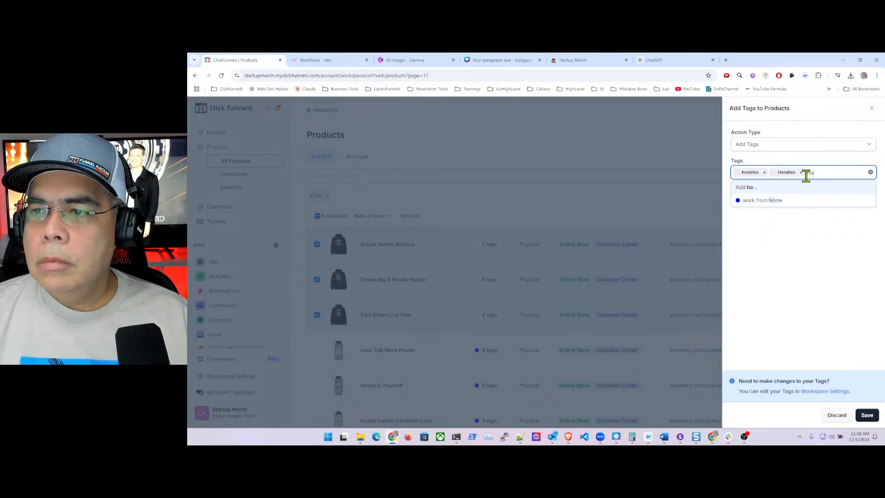
{"action": "key", "text": "BackSpace"}
{"action": "key", "text": "BackSpace"}
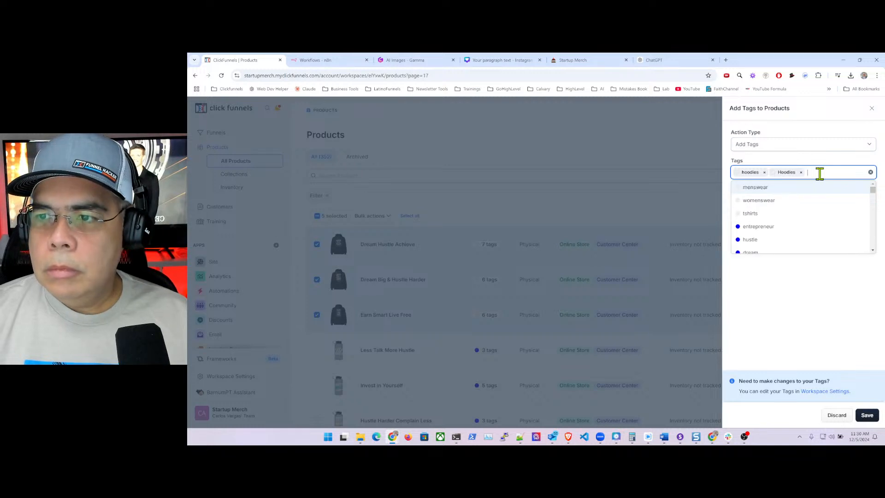
{"action": "left_click", "coordinate": [817, 296]}
{"action": "left_click", "coordinate": [867, 415]}
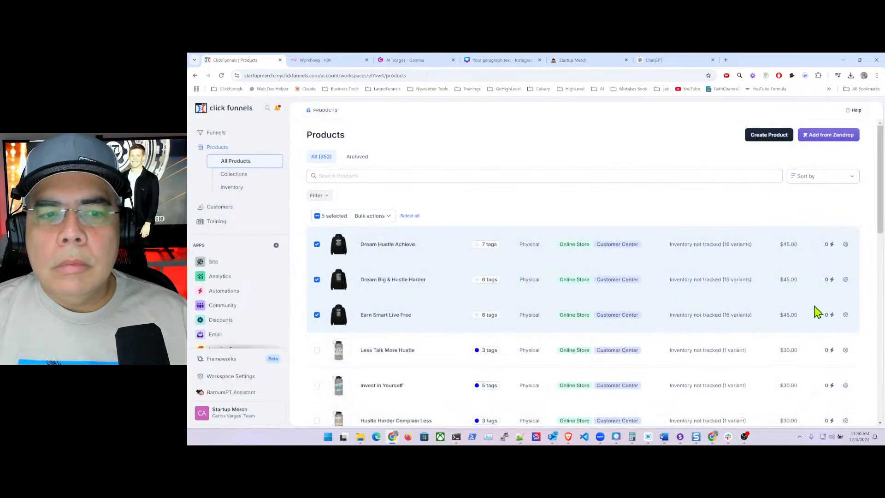
- Return to page 17 of the products list
{"action": "left_click", "coordinate": [444, 76]}
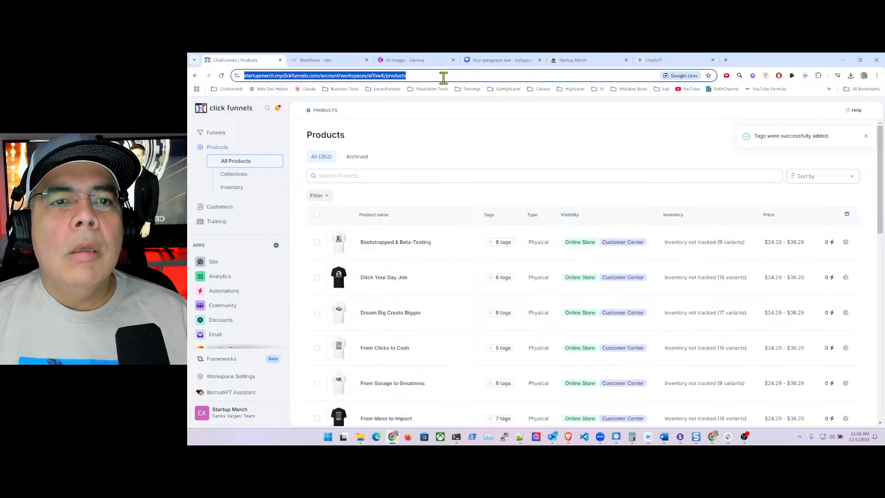
{"action": "left_click", "coordinate": [444, 76]}
{"action": "type", "text": "?page=13"}
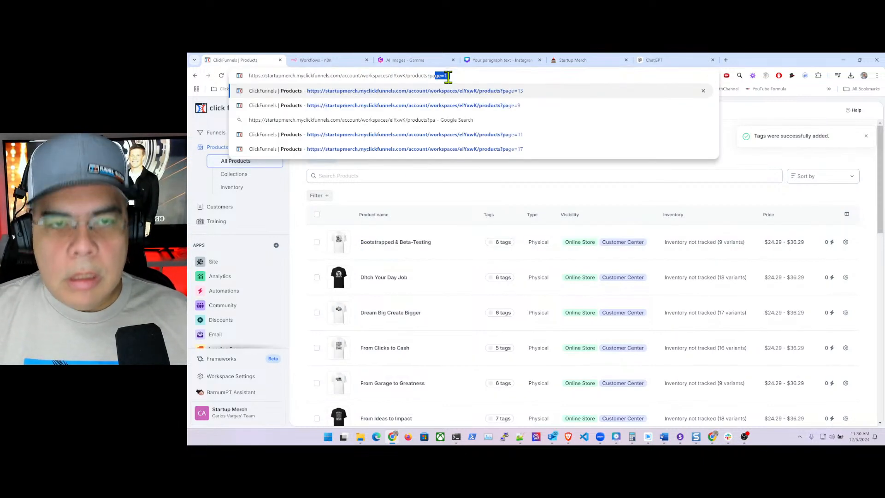
{"action": "left_click", "coordinate": [502, 152]}
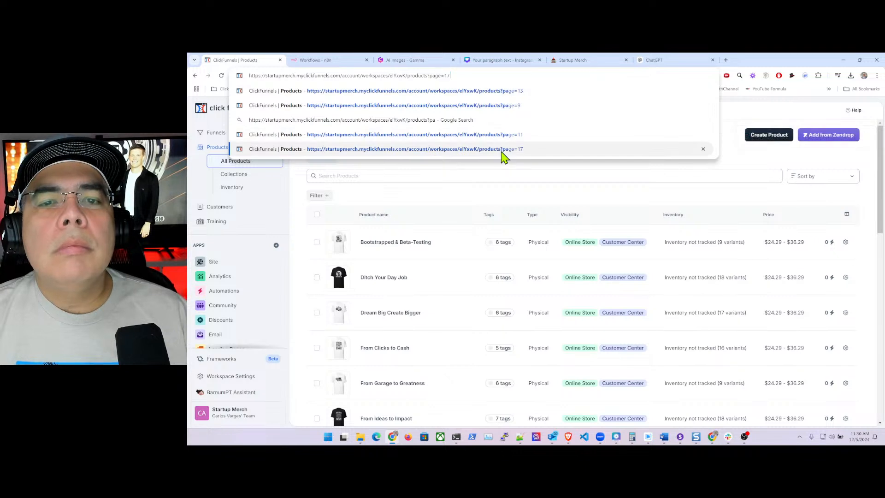
{"action": "left_click", "coordinate": [503, 149]}
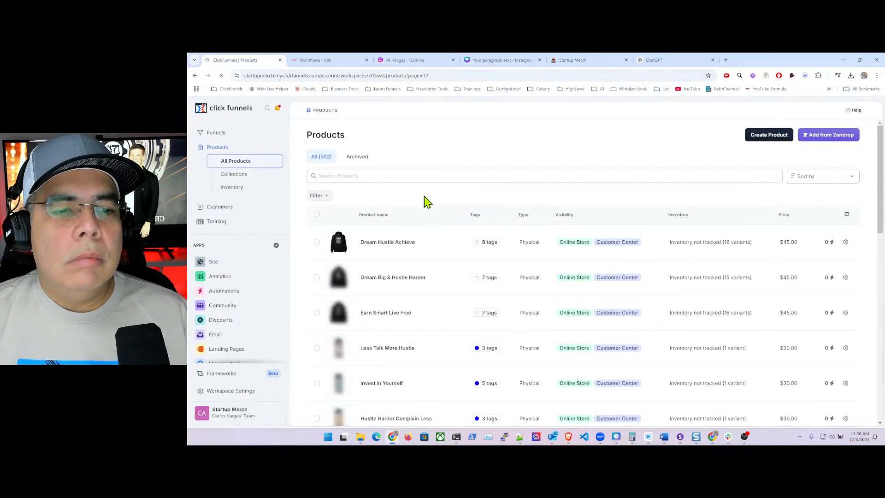
- Select the bottle products, from Hustle Harder Complain Less to Scared Money Don't Make Money
{"action": "scroll", "coordinate": [427, 201], "scroll_direction": "down", "scroll_amount": 2}
{"action": "scroll", "coordinate": [429, 205], "scroll_direction": "down", "scroll_amount": 2}
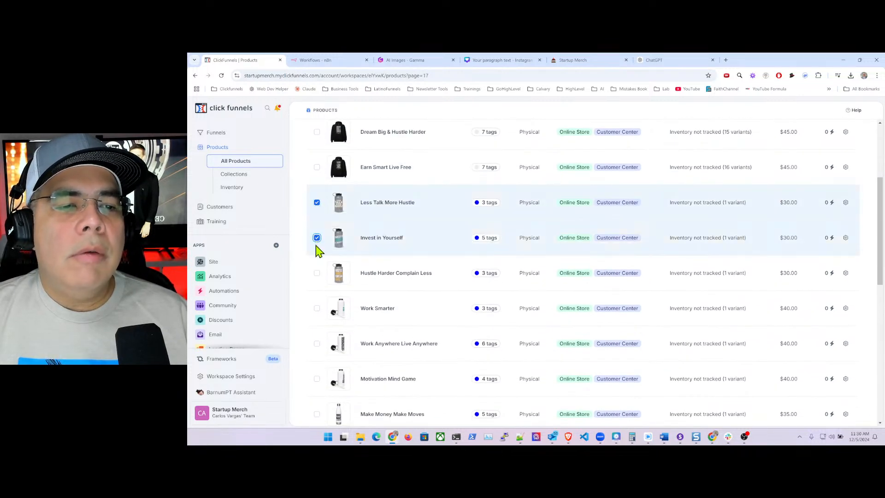
{"action": "left_click", "coordinate": [316, 273]}
{"action": "left_click", "coordinate": [317, 309]}
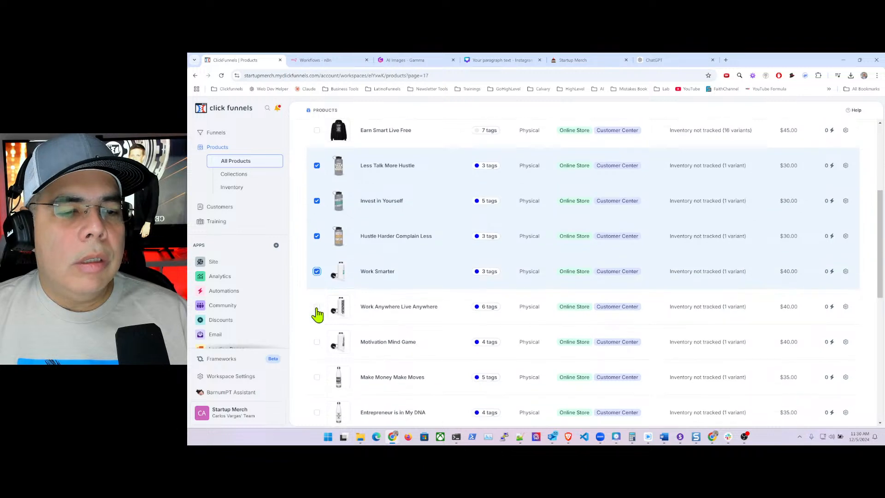
{"action": "scroll", "coordinate": [317, 277], "scroll_direction": "down", "scroll_amount": 2}
{"action": "left_click", "coordinate": [316, 247]}
{"action": "left_click", "coordinate": [317, 282]}
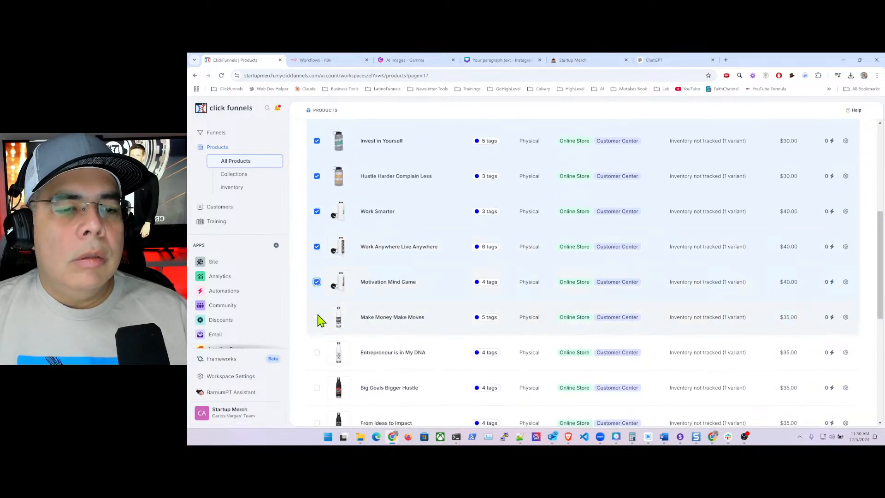
{"action": "scroll", "coordinate": [317, 322], "scroll_direction": "down", "scroll_amount": 2}
{"action": "left_click", "coordinate": [317, 255]}
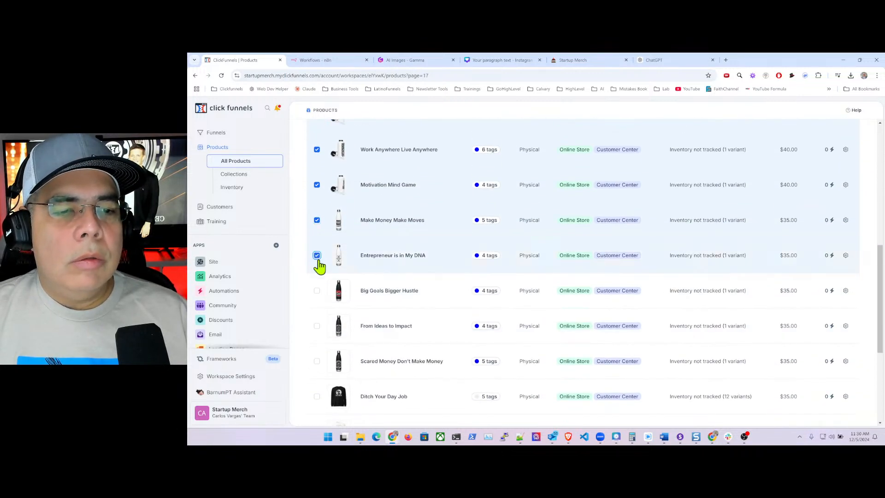
{"action": "left_click", "coordinate": [316, 291]}
{"action": "left_click", "coordinate": [317, 326]}
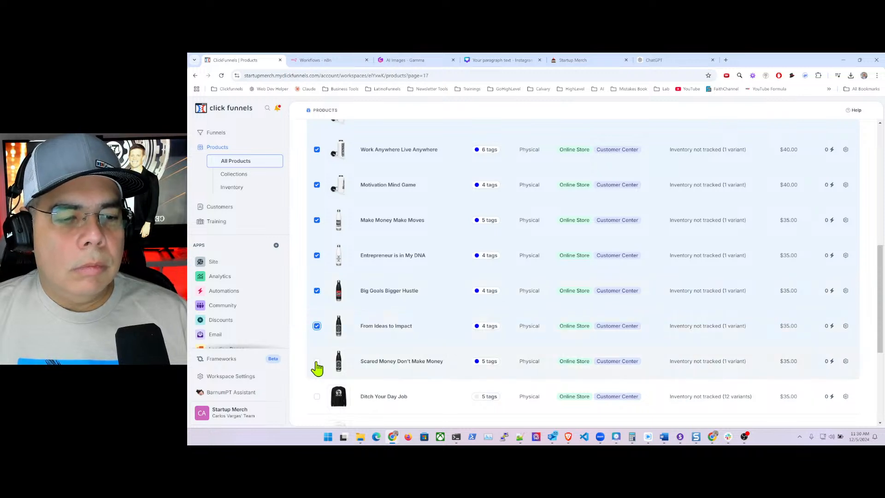
{"action": "left_click", "coordinate": [316, 360]}
{"action": "scroll", "coordinate": [359, 295], "scroll_direction": "up", "scroll_amount": 3}
{"action": "scroll", "coordinate": [359, 295], "scroll_direction": "up", "scroll_amount": 5}
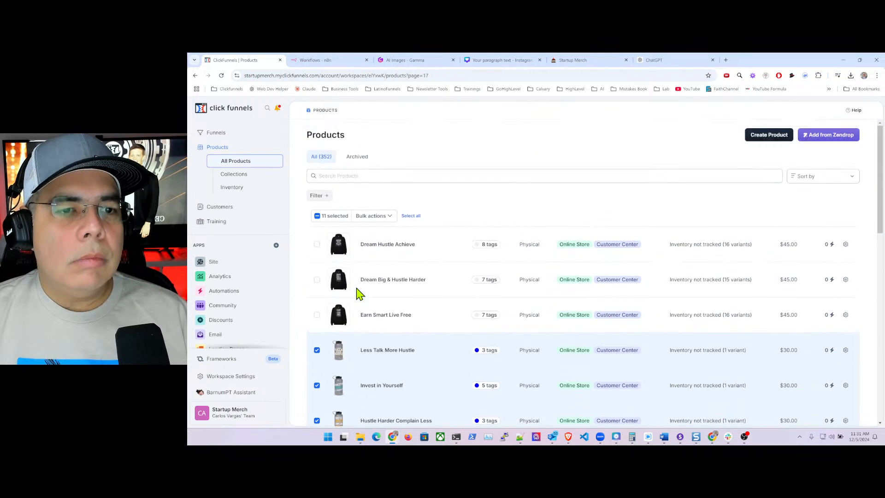
- Tag the selected bottle products with 'drinkware' and save, which brings up an error page
{"action": "left_click", "coordinate": [383, 218]}
{"action": "left_click", "coordinate": [361, 231]}
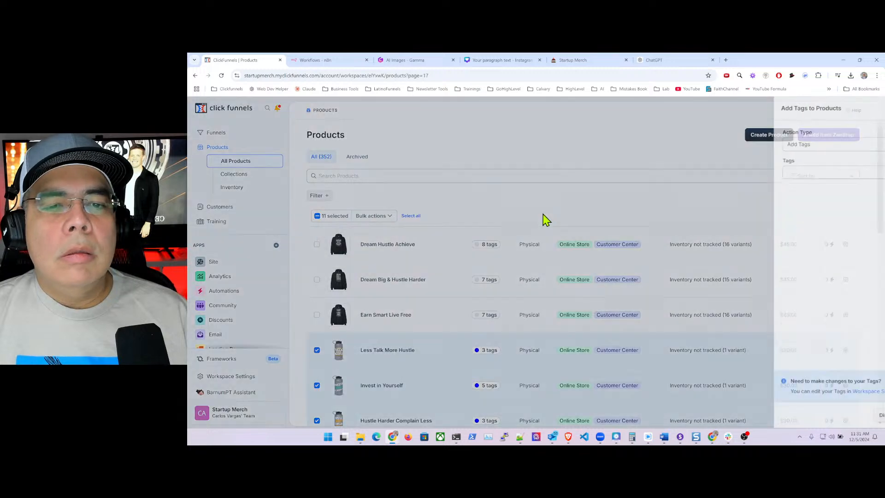
{"action": "left_click", "coordinate": [771, 172]}
{"action": "type", "text": "dr"}
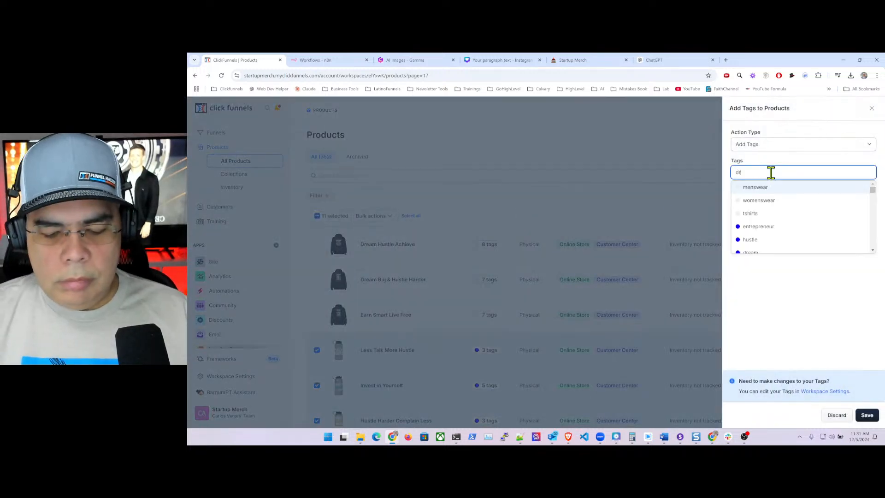
{"action": "type", "text": "ink"}
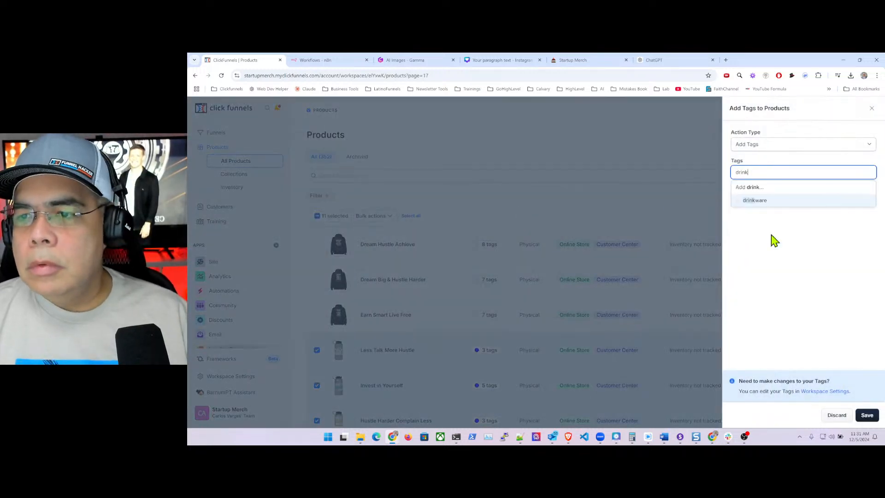
{"action": "left_click", "coordinate": [761, 200]}
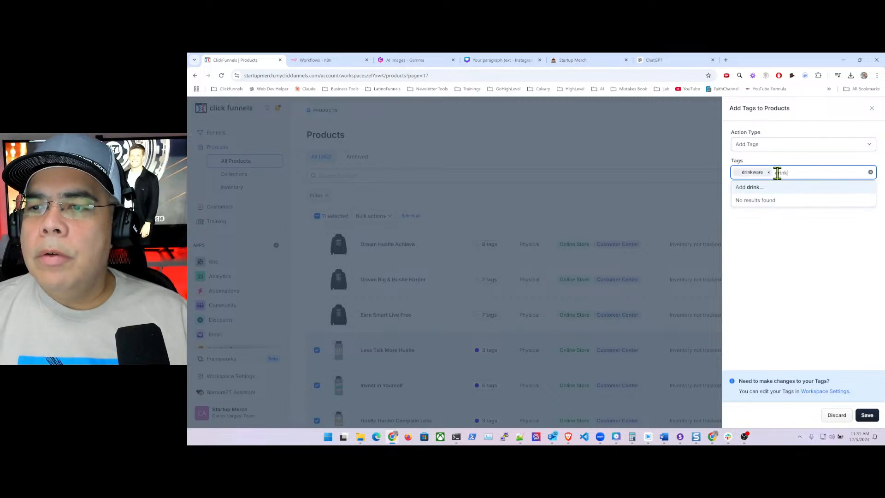
{"action": "key", "text": "BackSpace"}
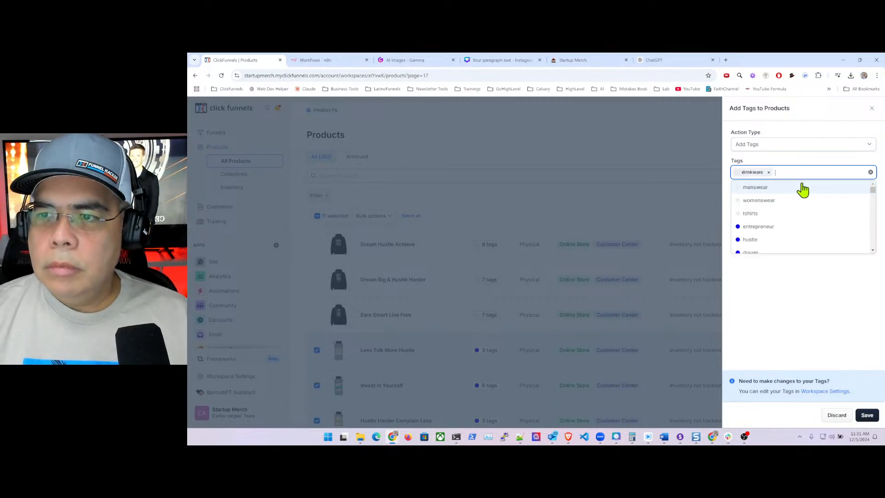
{"action": "left_click", "coordinate": [784, 306]}
{"action": "left_click", "coordinate": [866, 416]}
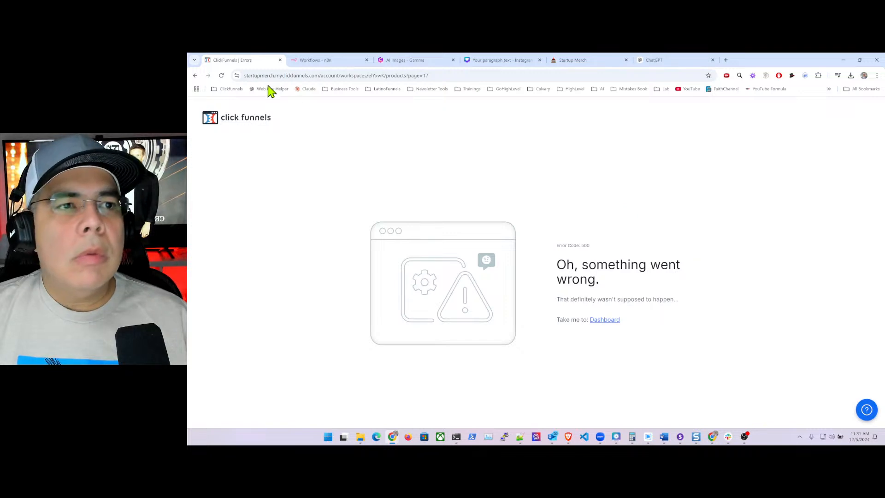
{"action": "left_click", "coordinate": [306, 75]}
- Reload the products page and select Ditch Your Day Job, The Element of Hustle, 1099: My Time is Flexible, and 9 to 5 then 5 to 9
{"action": "key", "text": "Return"}
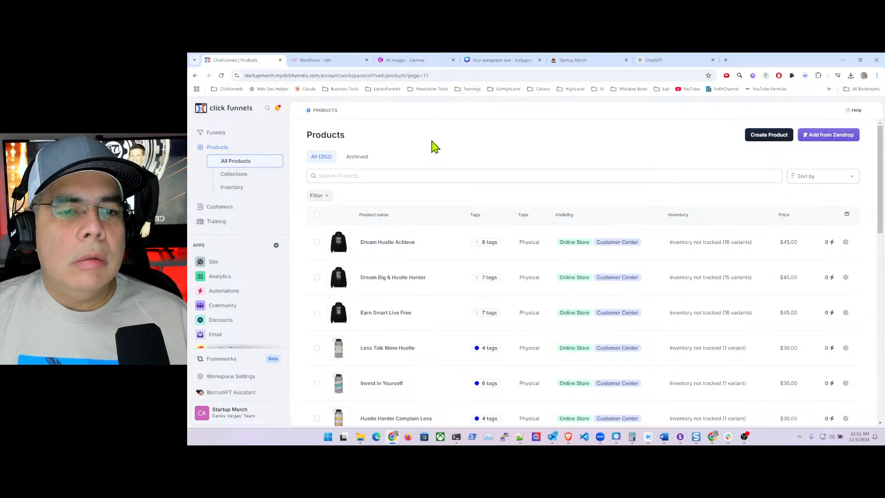
{"action": "scroll", "coordinate": [416, 217], "scroll_direction": "down", "scroll_amount": 10}
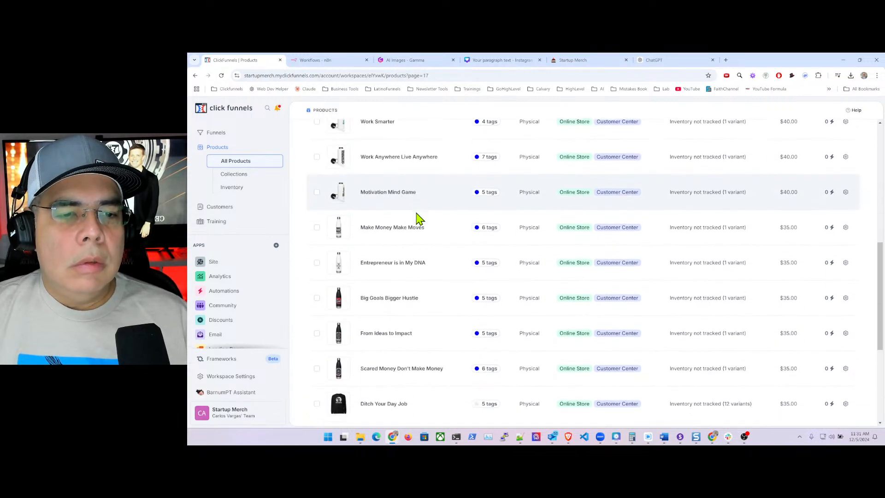
{"action": "scroll", "coordinate": [417, 218], "scroll_direction": "down", "scroll_amount": 1}
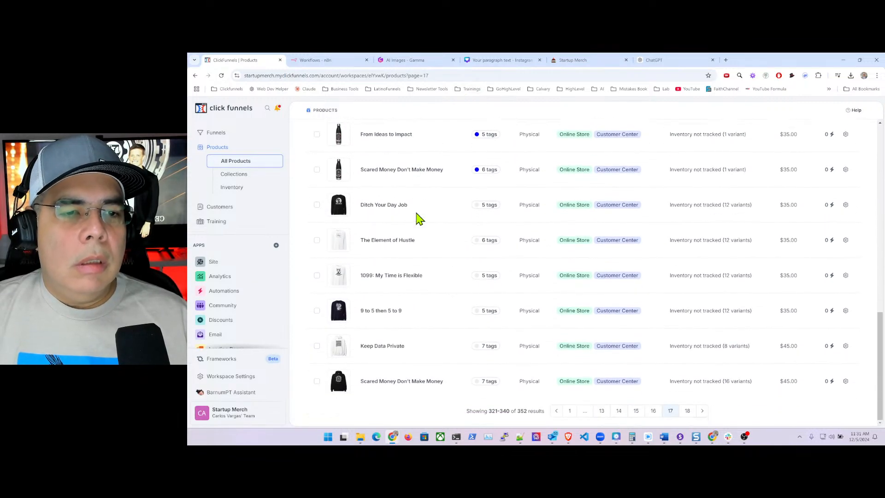
{"action": "left_click", "coordinate": [317, 205]}
{"action": "left_click", "coordinate": [317, 240]}
{"action": "left_click", "coordinate": [317, 277]}
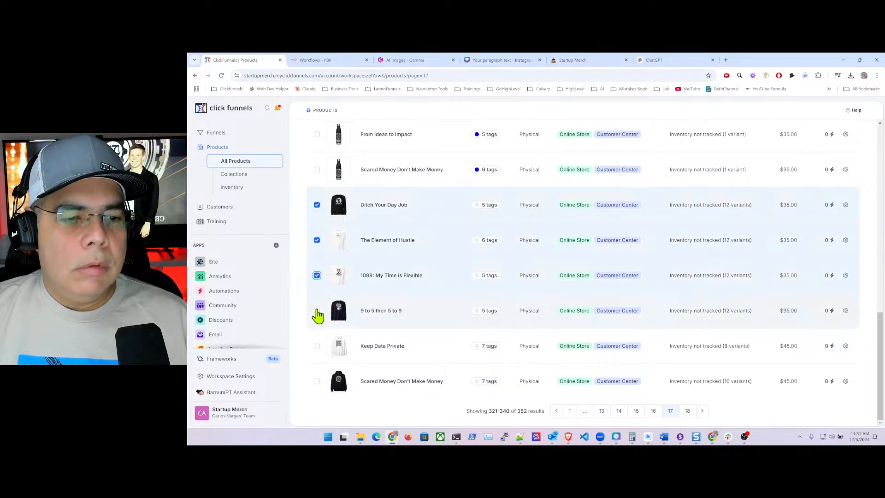
{"action": "left_click", "coordinate": [317, 311]}
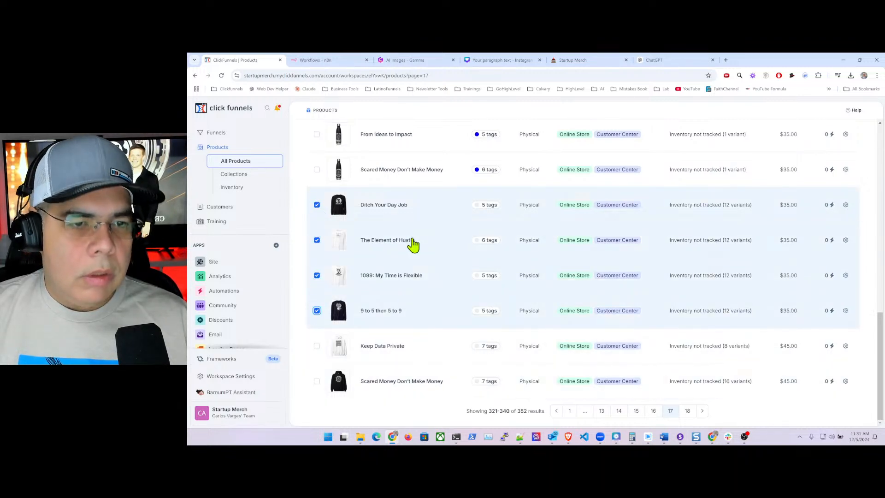
{"action": "scroll", "coordinate": [397, 170], "scroll_direction": "up", "scroll_amount": 15}
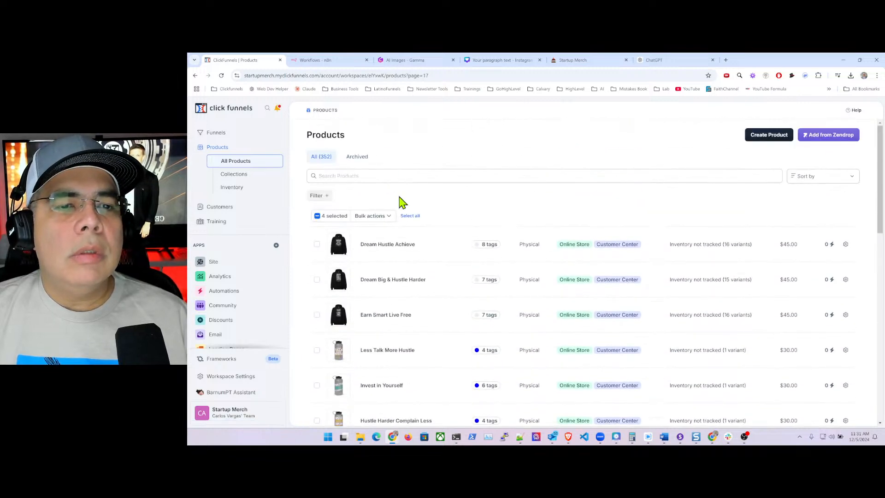
- Add the 'Long Sleeve' tag to the four selected products and save
{"action": "left_click", "coordinate": [384, 217]}
{"action": "left_click", "coordinate": [363, 232]}
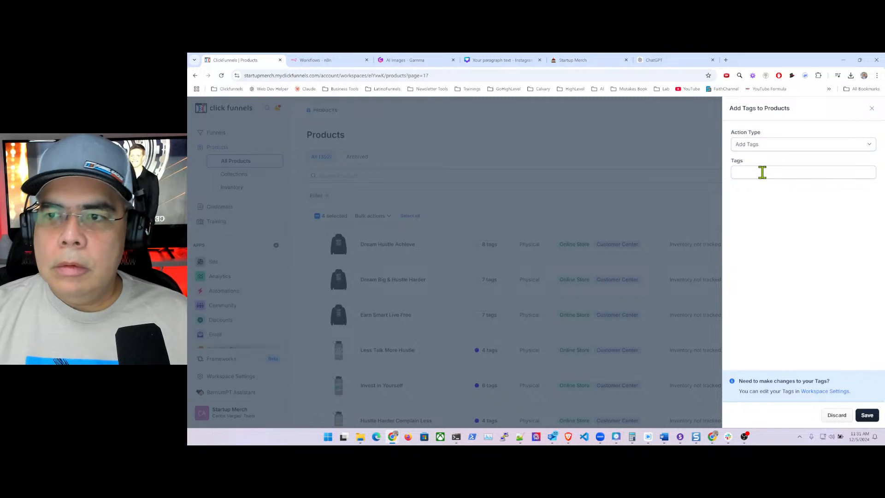
{"action": "left_click", "coordinate": [762, 172]}
{"action": "type", "text": "long"}
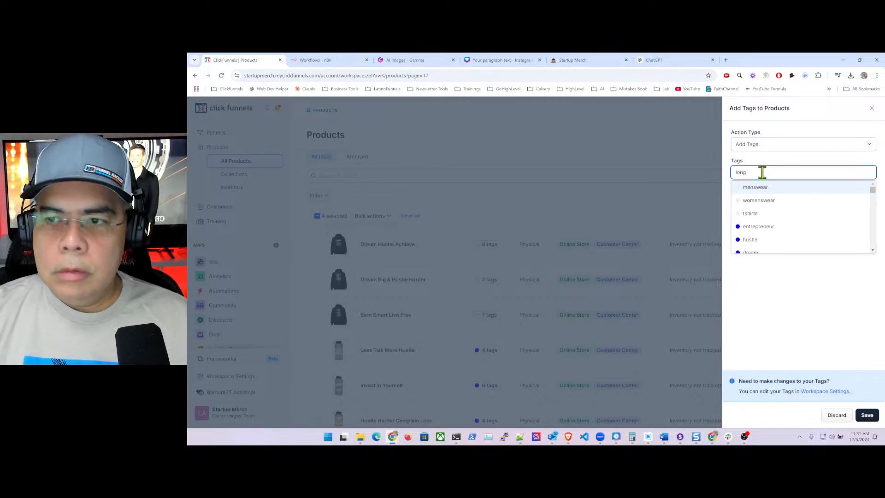
{"action": "left_click", "coordinate": [770, 228]}
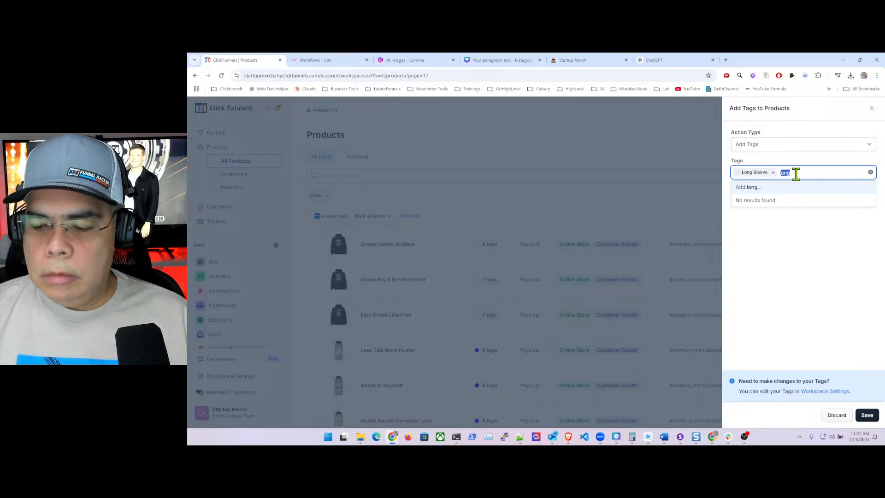
{"action": "left_click", "coordinate": [790, 318]}
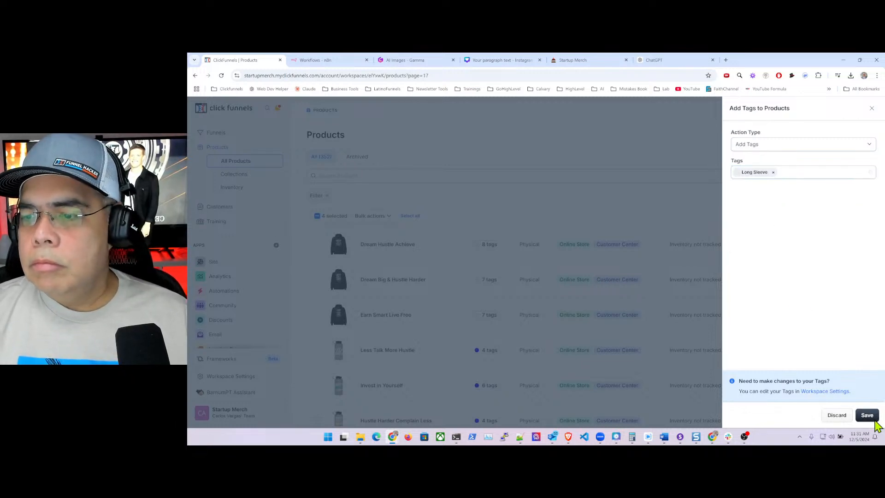
{"action": "left_click", "coordinate": [867, 415]}
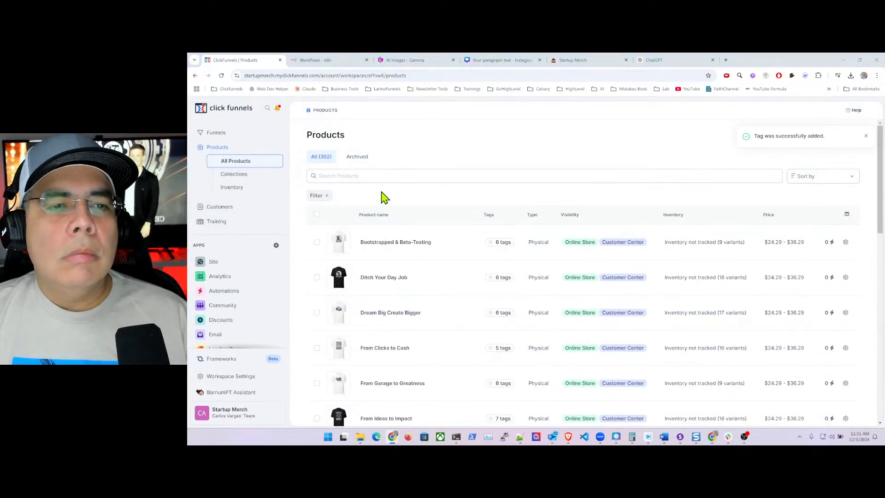
{"action": "left_click", "coordinate": [464, 75]}
{"action": "left_click", "coordinate": [463, 75]}
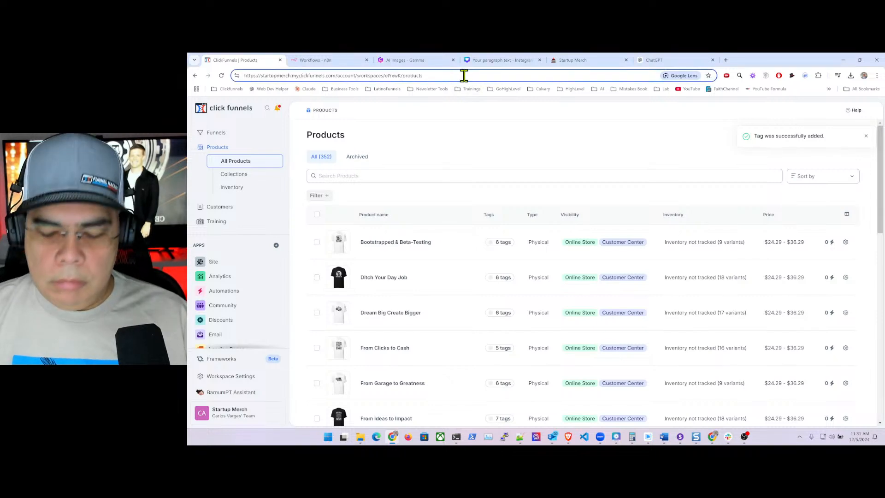
- Load page 17 and select Keep Data Private and Scared Money Don't Make Money
{"action": "type", "text": "?page=17"}
{"action": "key", "text": "Return"}
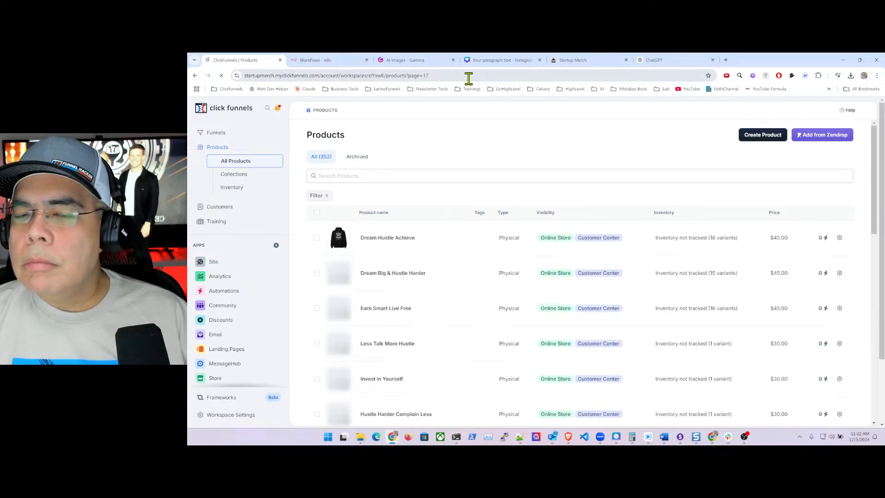
{"action": "scroll", "coordinate": [549, 199], "scroll_direction": "down", "scroll_amount": 10}
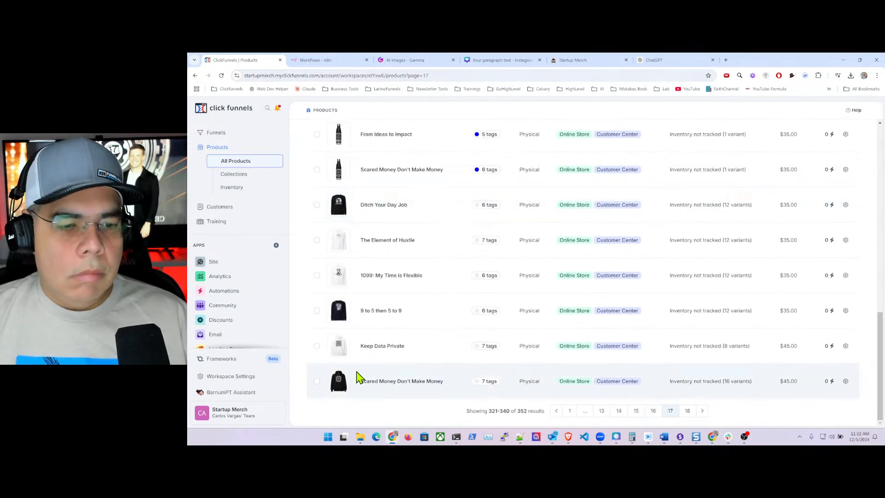
{"action": "left_click", "coordinate": [316, 346]}
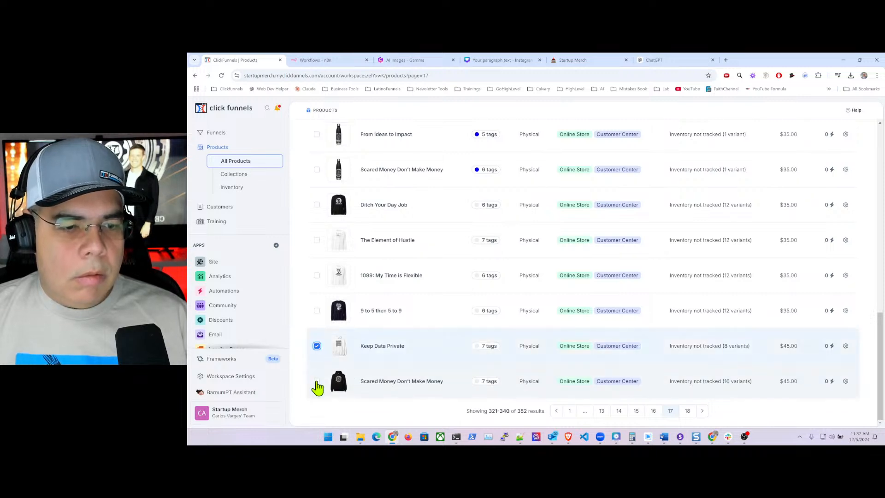
{"action": "left_click", "coordinate": [316, 381]}
{"action": "scroll", "coordinate": [457, 214], "scroll_direction": "up", "scroll_amount": 3}
{"action": "scroll", "coordinate": [452, 217], "scroll_direction": "up", "scroll_amount": 10}
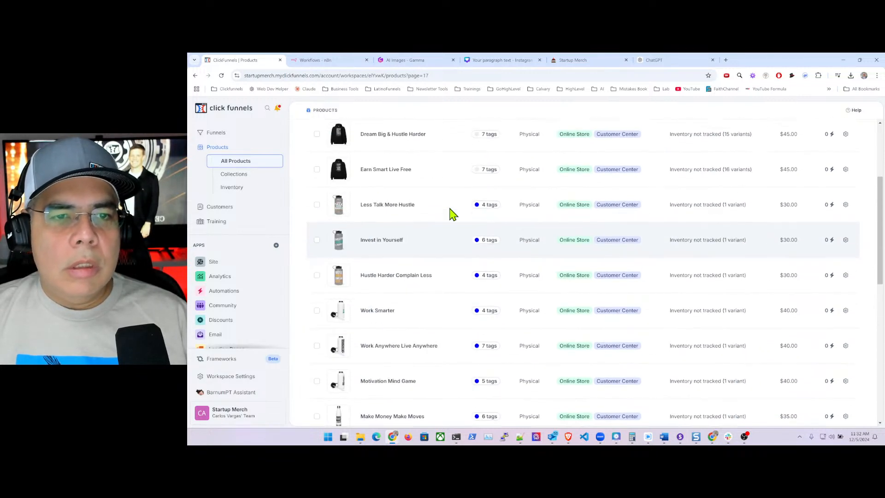
- Tag the two selected products with 'hoodies' and 'Hoodies' and save
{"action": "left_click", "coordinate": [389, 217]}
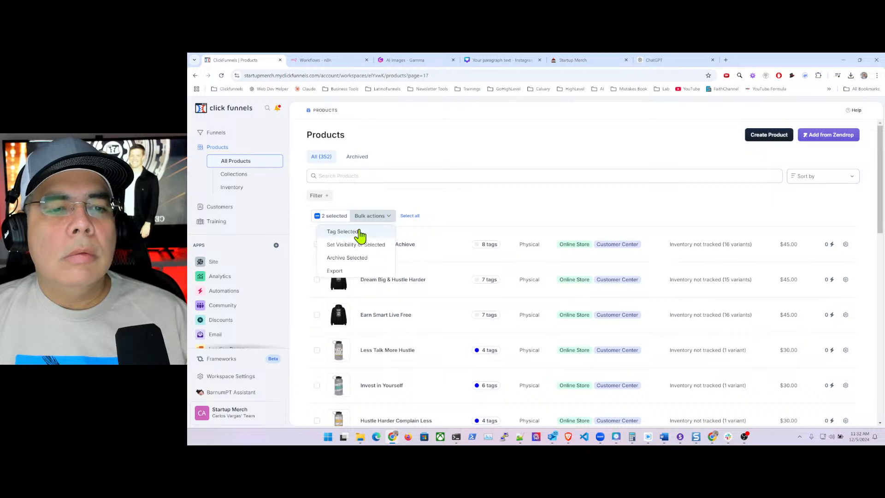
{"action": "left_click", "coordinate": [360, 231]}
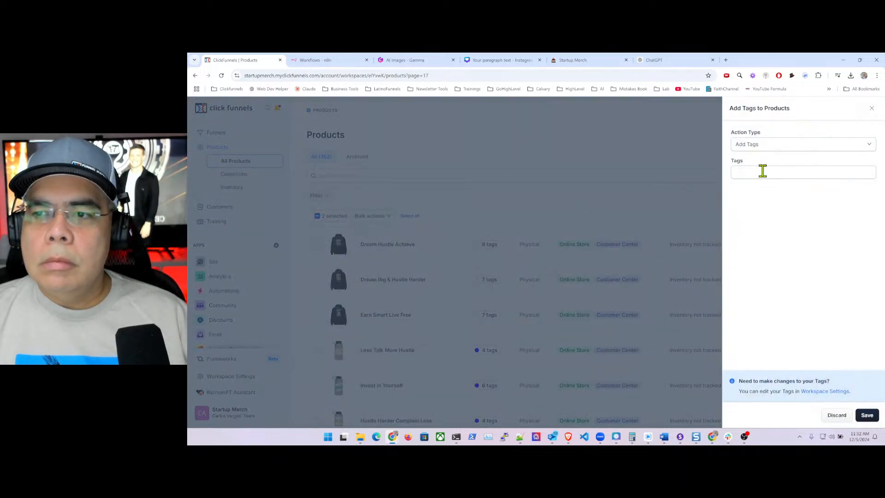
{"action": "left_click", "coordinate": [763, 172]}
{"action": "type", "text": "hoo"}
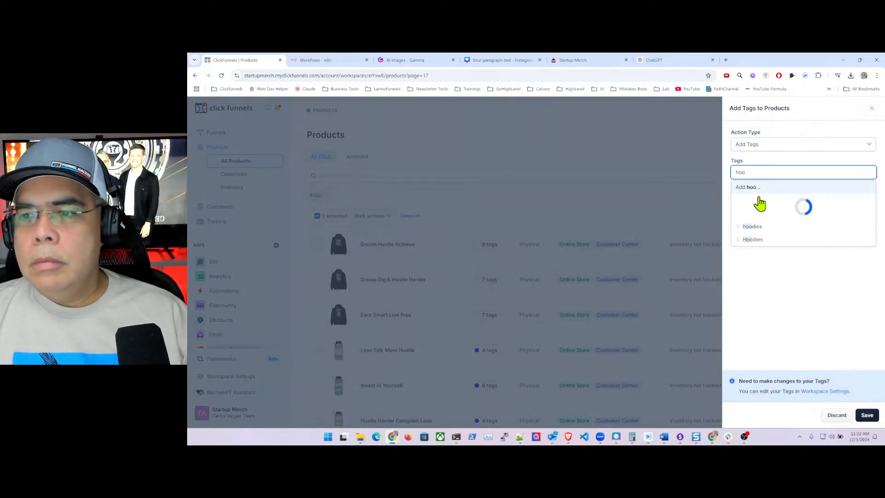
{"action": "left_click", "coordinate": [762, 226]}
{"action": "left_click", "coordinate": [768, 200]}
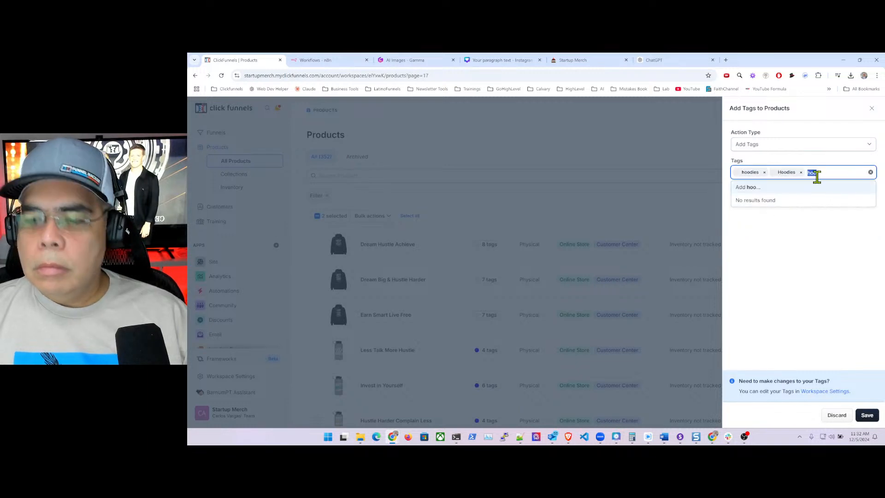
{"action": "key", "text": "BackSpace"}
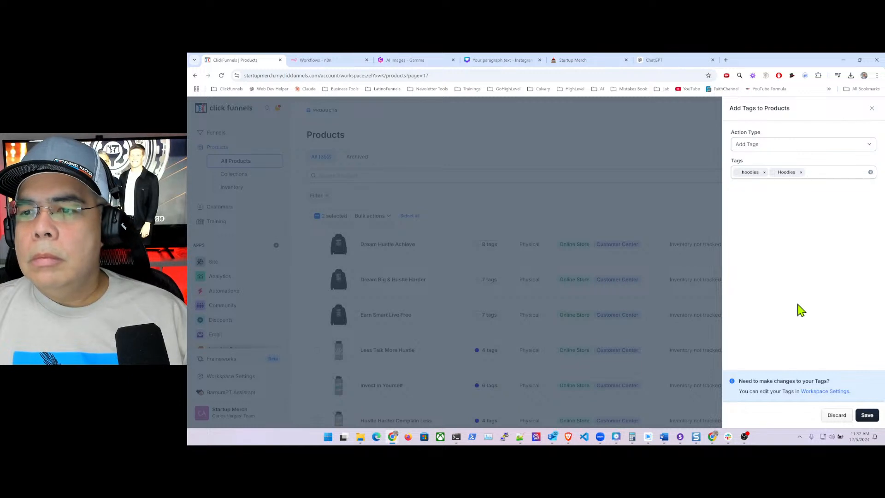
{"action": "left_click", "coordinate": [866, 415]}
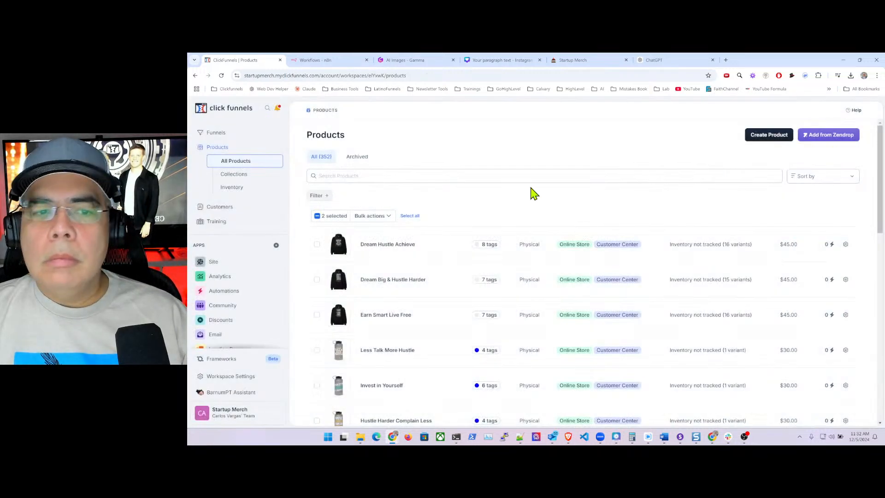
- Load page 18 and select Selling Dreams and From Garage to Greatness
{"action": "left_click", "coordinate": [450, 75]}
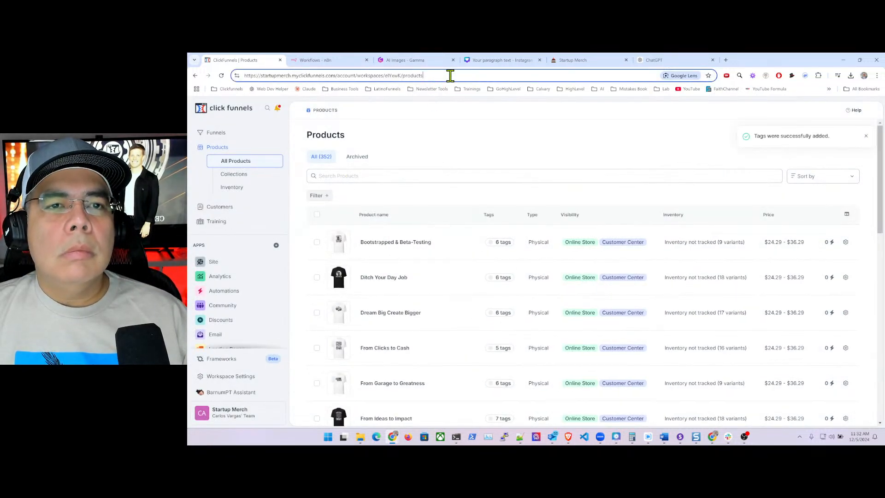
{"action": "type", "text": "?"}
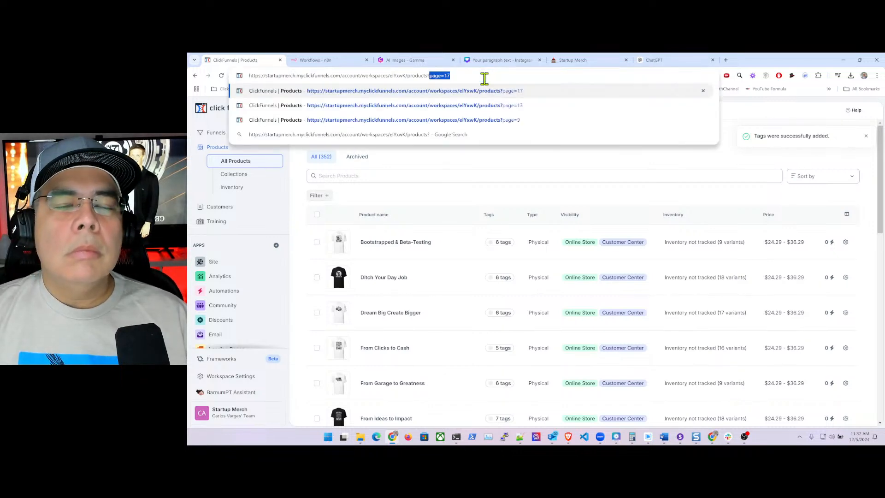
{"action": "type", "text": "page=18"}
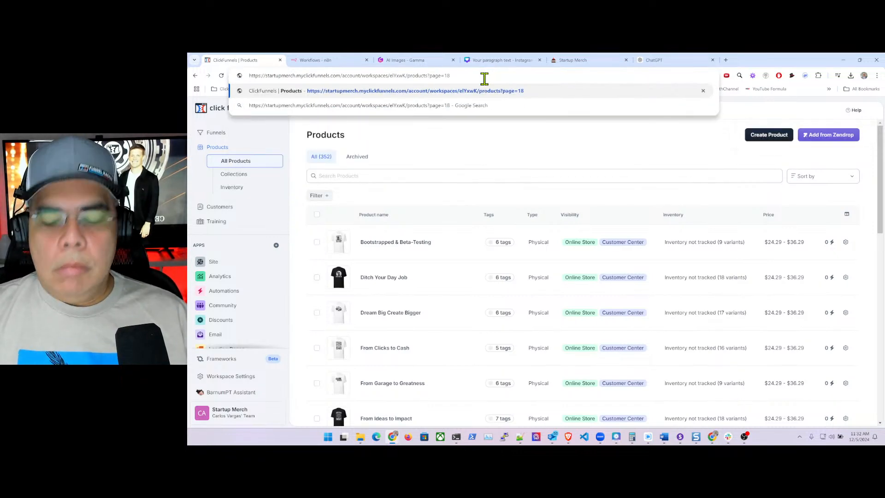
{"action": "key", "text": "Return"}
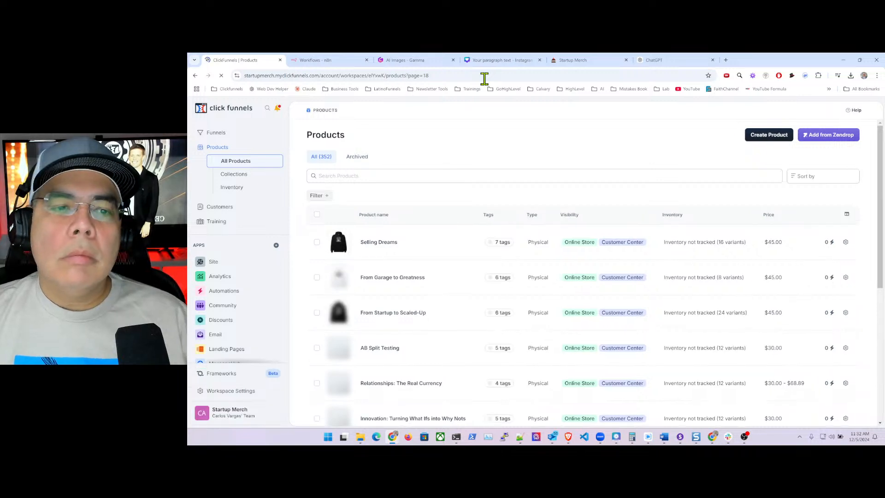
{"action": "scroll", "coordinate": [438, 260], "scroll_direction": "down", "scroll_amount": 5}
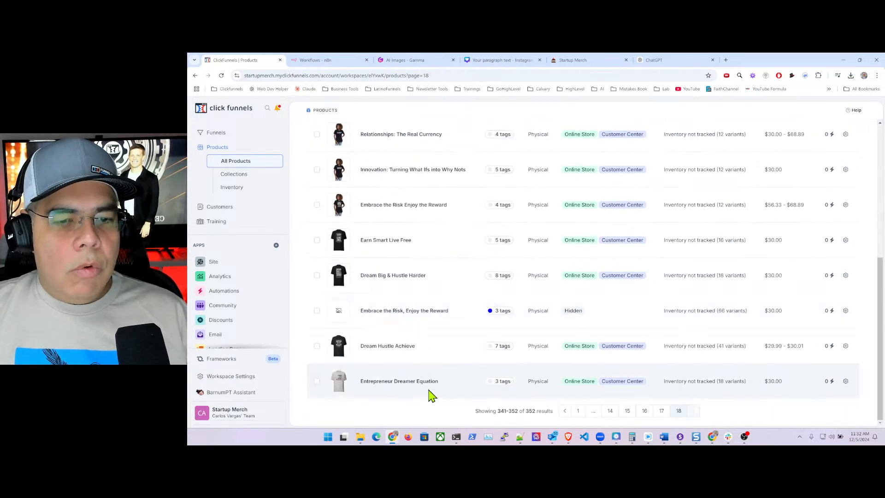
{"action": "scroll", "coordinate": [427, 393], "scroll_direction": "up", "scroll_amount": 5}
{"action": "scroll", "coordinate": [433, 303], "scroll_direction": "up", "scroll_amount": 2}
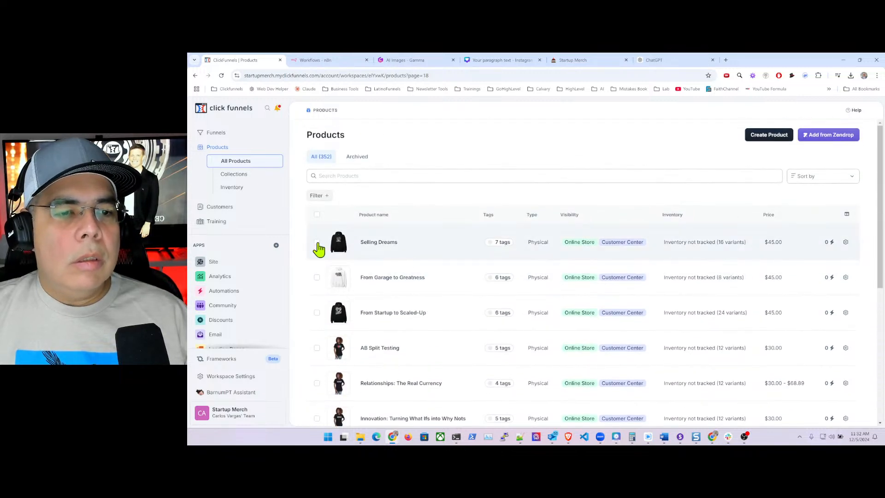
{"action": "left_click", "coordinate": [317, 243]}
{"action": "left_click", "coordinate": [317, 280]}
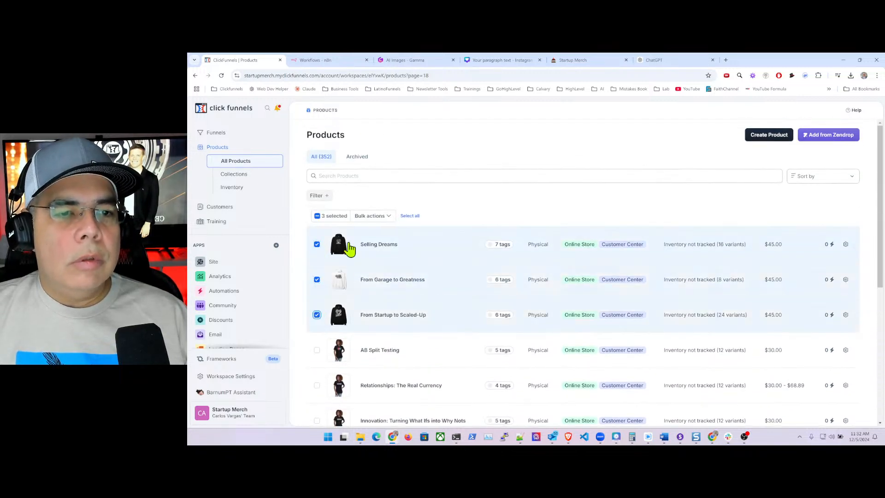
- Tag the selected products with 'hoodies' and 'Hoodies' and save
{"action": "left_click", "coordinate": [384, 216]}
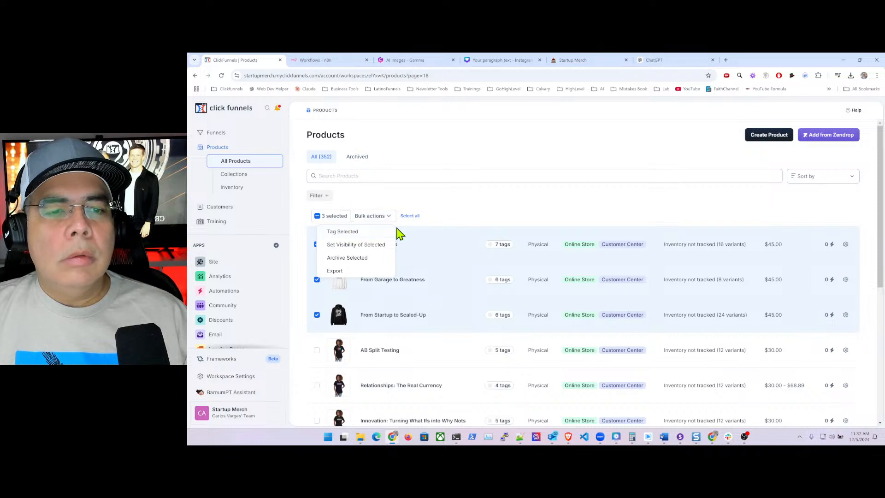
{"action": "left_click", "coordinate": [360, 231]}
{"action": "left_click", "coordinate": [752, 170]}
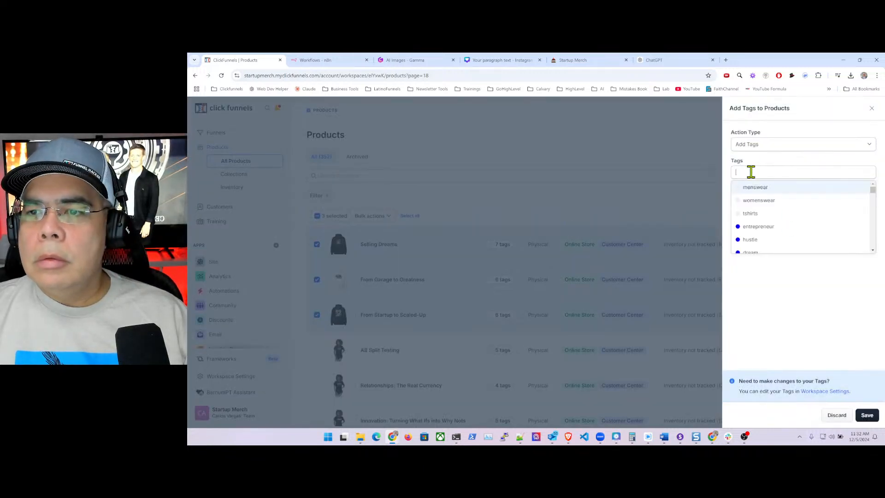
{"action": "type", "text": "hoo"}
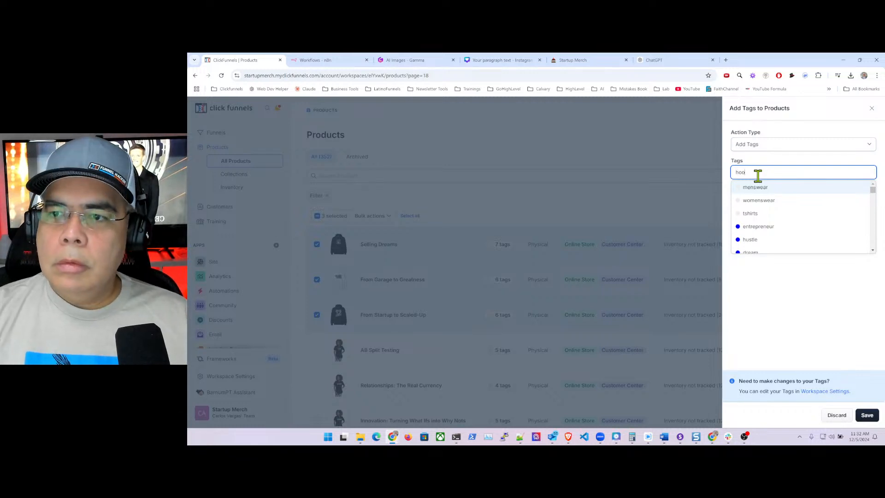
{"action": "left_click", "coordinate": [766, 227]}
{"action": "left_click", "coordinate": [766, 226]}
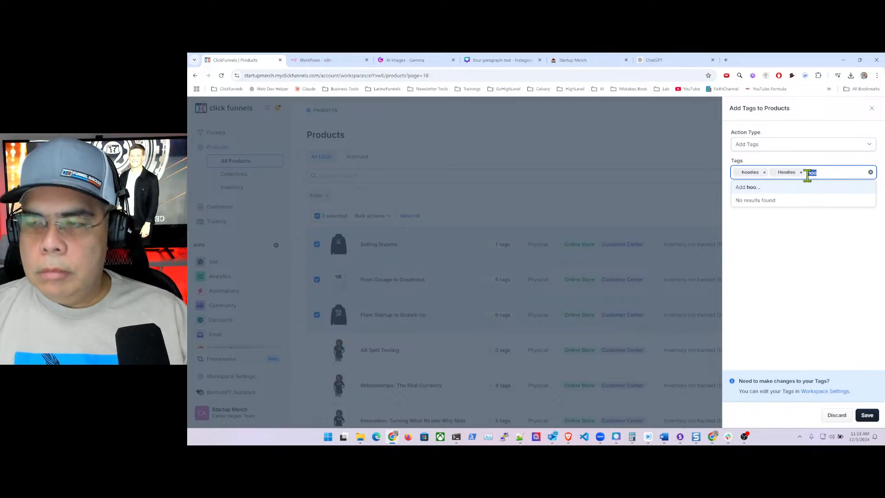
{"action": "key", "text": "BackSpace"}
{"action": "left_click", "coordinate": [824, 297]}
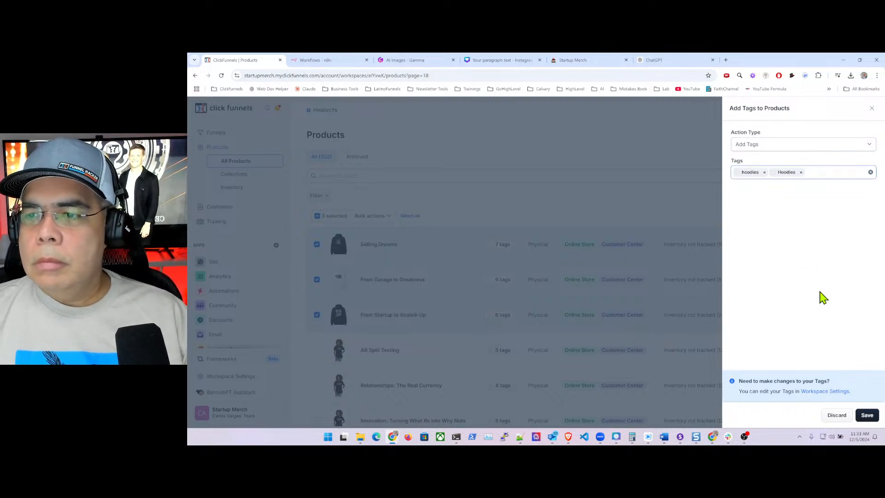
{"action": "left_click", "coordinate": [866, 415]}
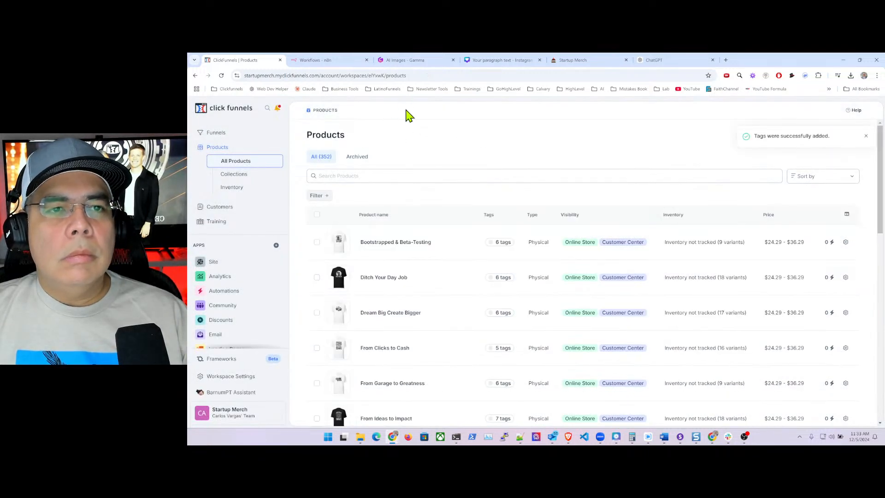
- Reopen page 18 and select Relationships: The Real Currency
{"action": "left_click", "coordinate": [433, 75]}
{"action": "left_click", "coordinate": [446, 76]}
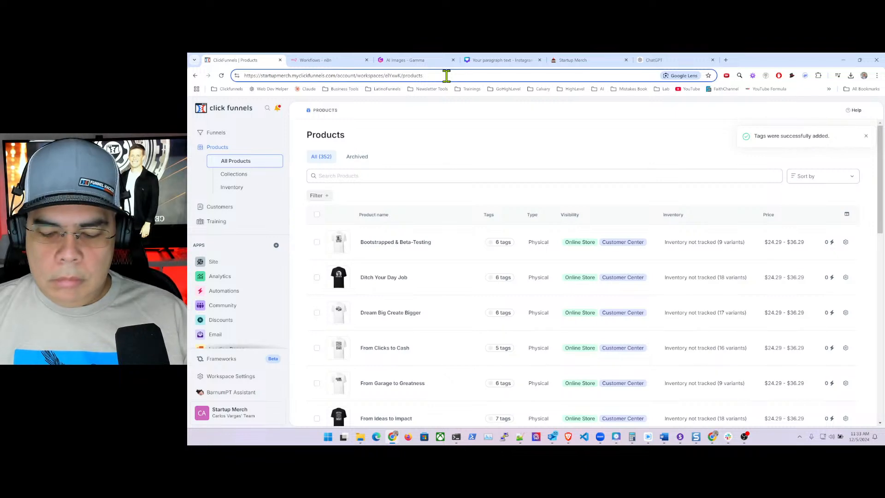
{"action": "type", "text": "?page="}
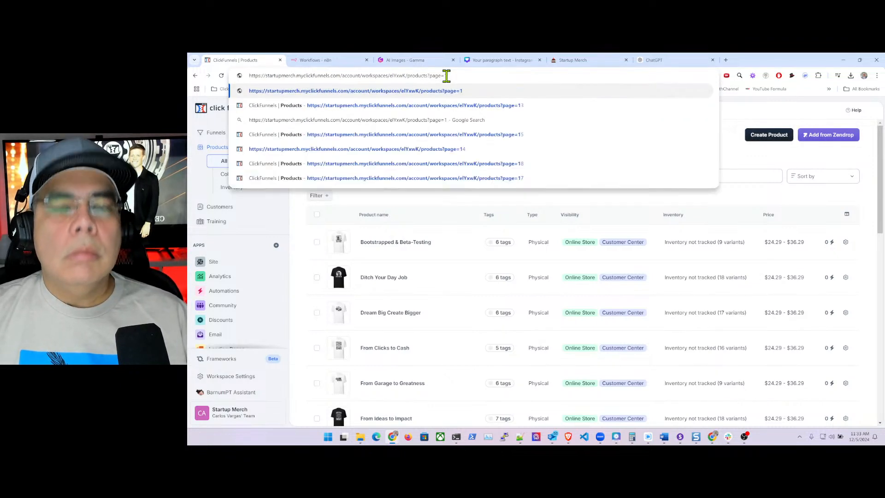
{"action": "type", "text": "18"}
{"action": "key", "text": "Return"}
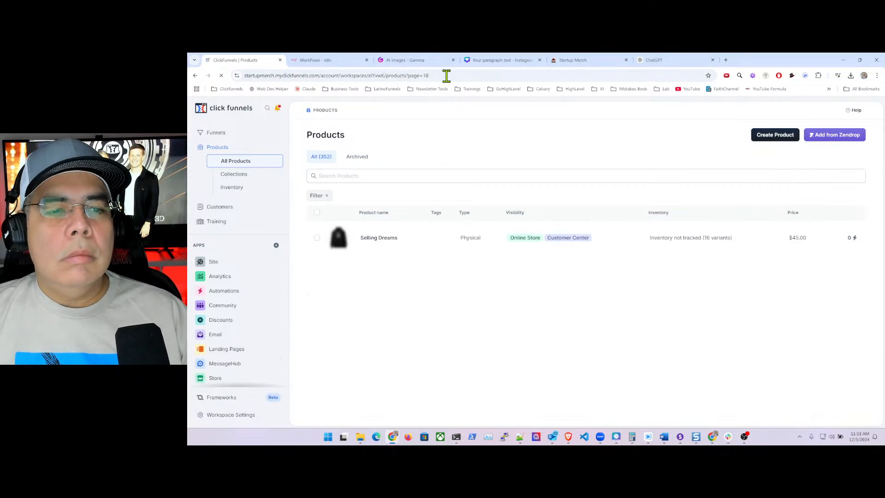
{"action": "scroll", "coordinate": [419, 277], "scroll_direction": "down", "scroll_amount": 4}
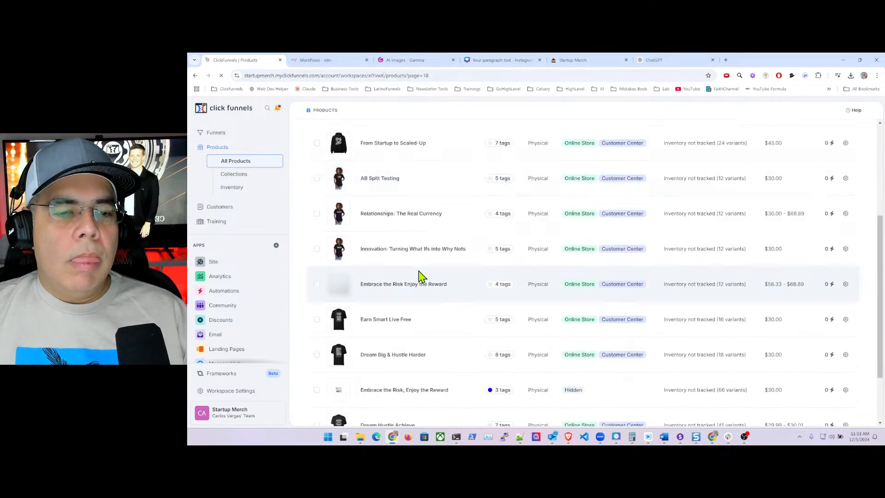
{"action": "left_click", "coordinate": [316, 214]}
- Also select Innovation: Turning What Ifs into Why Nots and Embrace the Risk Enjoy the Reward
{"action": "left_click", "coordinate": [317, 249]}
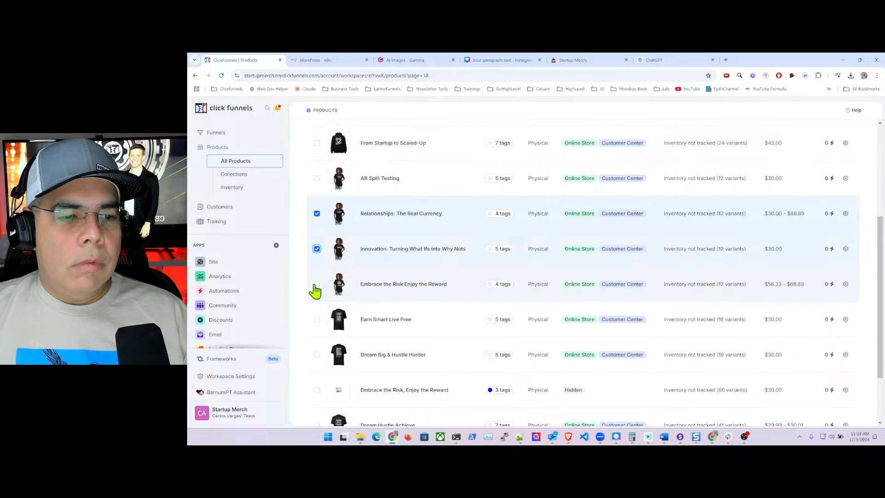
{"action": "left_click", "coordinate": [317, 285]}
{"action": "scroll", "coordinate": [385, 145], "scroll_direction": "up", "scroll_amount": 2}
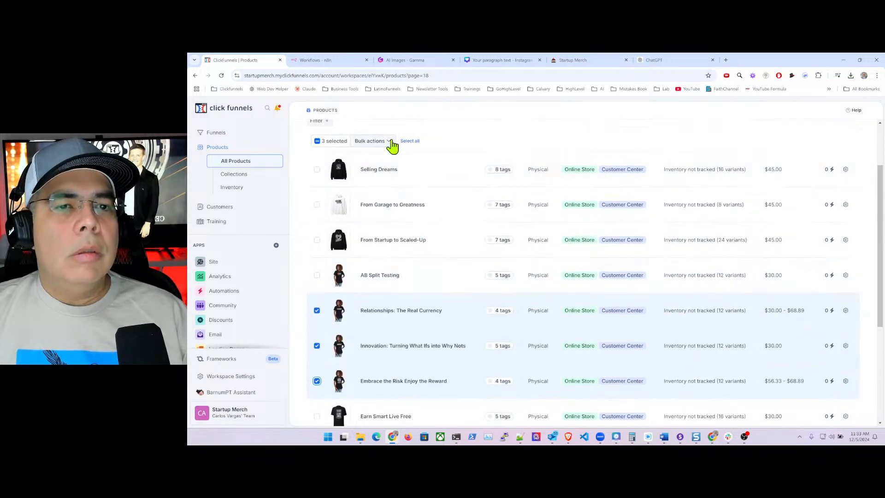
{"action": "scroll", "coordinate": [425, 299], "scroll_direction": "down", "scroll_amount": 4}
{"action": "scroll", "coordinate": [411, 308], "scroll_direction": "up", "scroll_amount": 5}
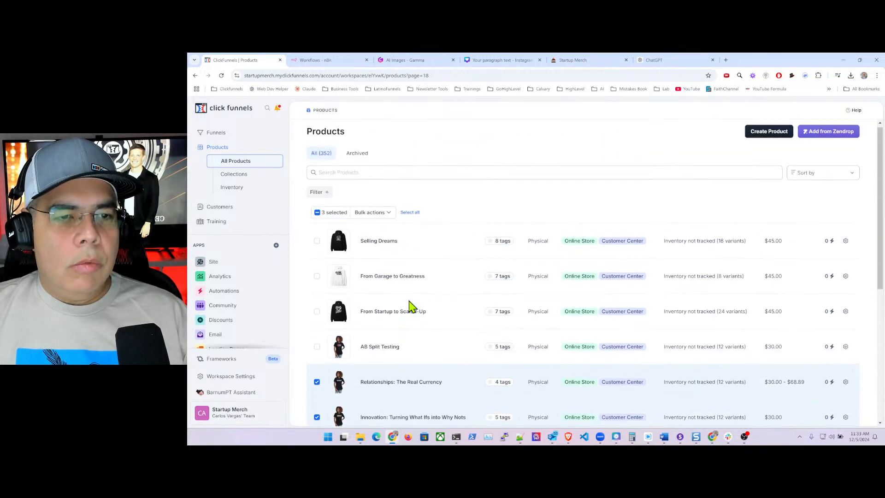
- Tag the three selected products with 'Woman' and 'womenswear' and save
{"action": "left_click", "coordinate": [387, 217]}
{"action": "left_click", "coordinate": [346, 231]}
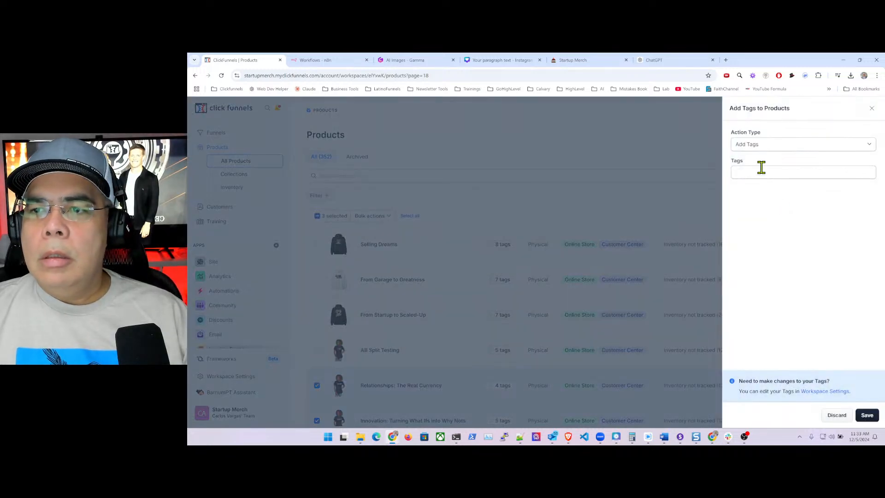
{"action": "left_click", "coordinate": [759, 172]}
{"action": "type", "text": "wo"}
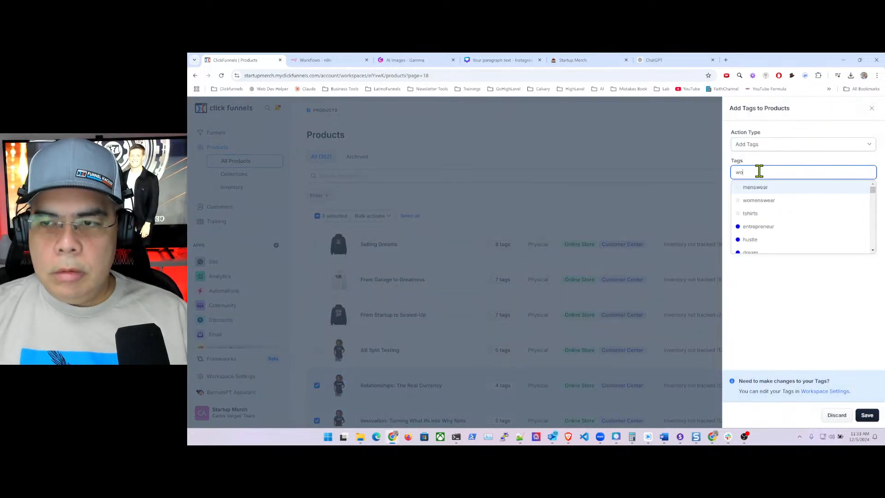
{"action": "type", "text": "m"}
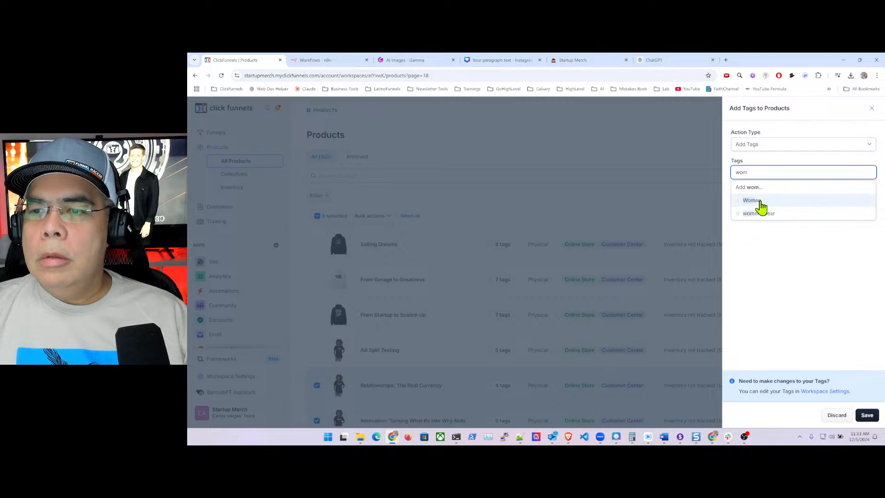
{"action": "left_click", "coordinate": [760, 203]}
{"action": "left_click", "coordinate": [766, 213]}
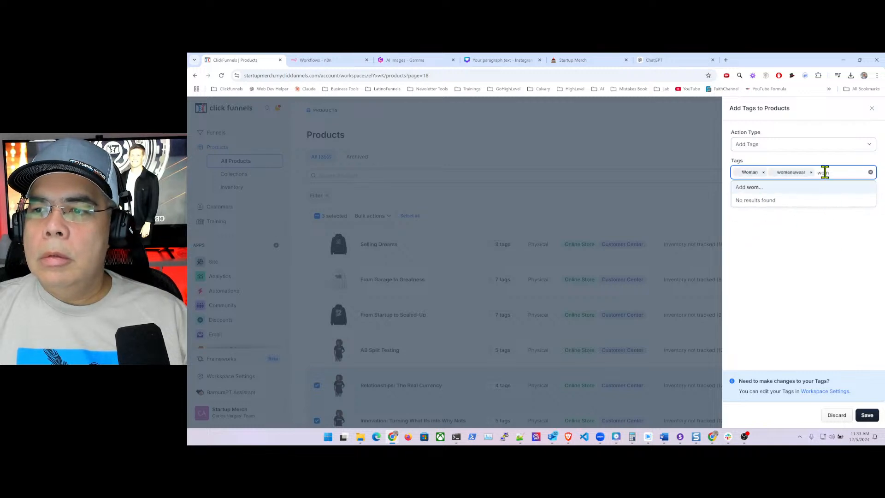
{"action": "key", "text": "BackSpace"}
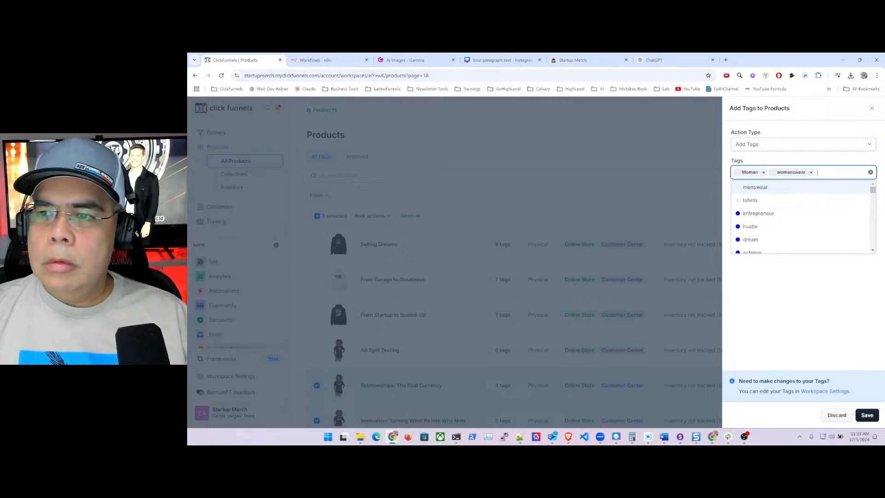
{"action": "left_click", "coordinate": [805, 323]}
{"action": "left_click", "coordinate": [866, 415]}
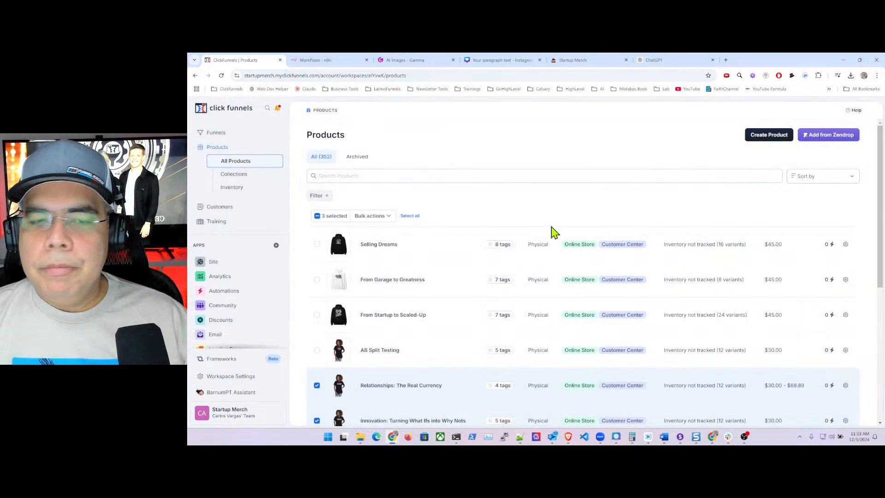
- Load page 18 of the product list and select Earn Smart Live Free, Dream Big & Hustle Harder, Embrace the Risk, and Dream Hustle Achieve
{"action": "left_click", "coordinate": [435, 75]}
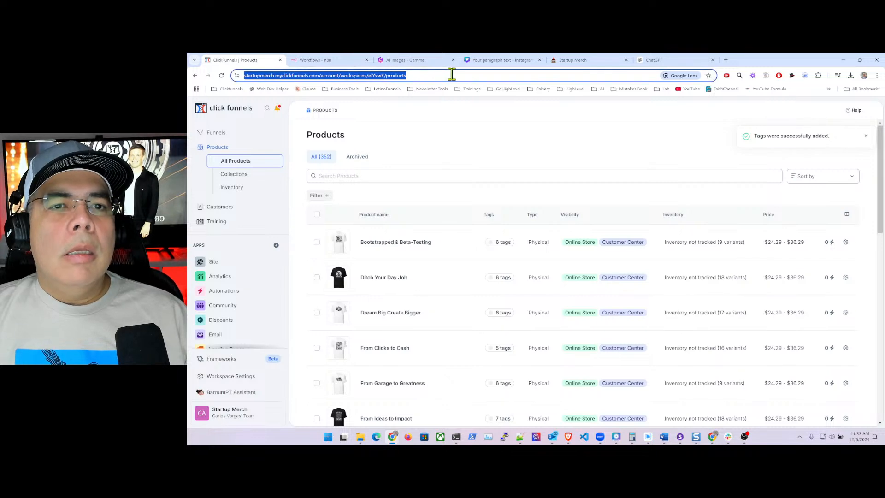
{"action": "left_click", "coordinate": [454, 75]}
{"action": "type", "text": "?page=1"}
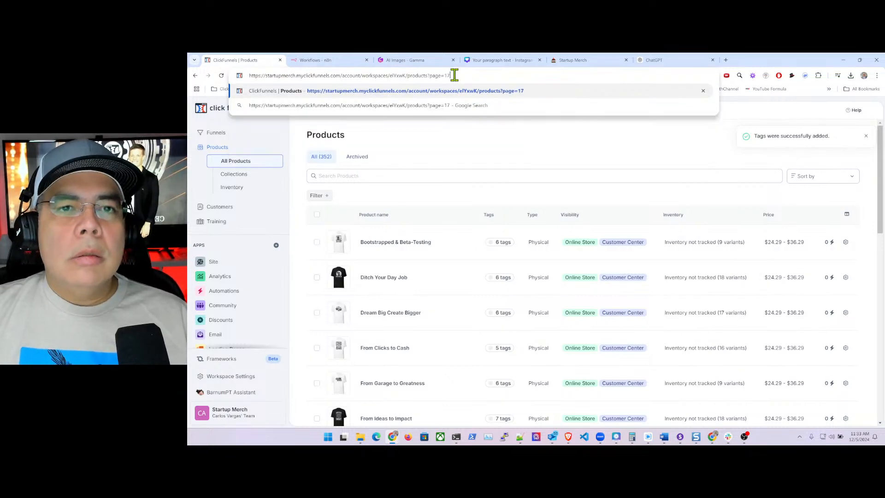
{"action": "type", "text": "8"}
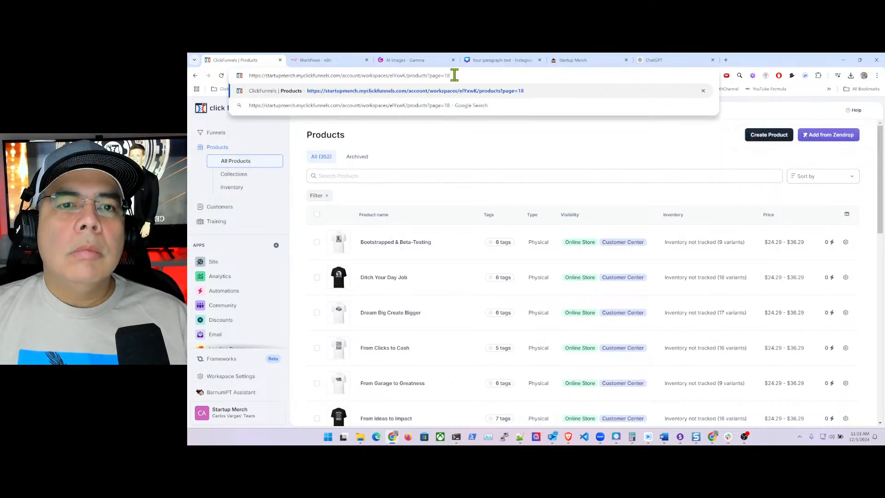
{"action": "key", "text": "Return"}
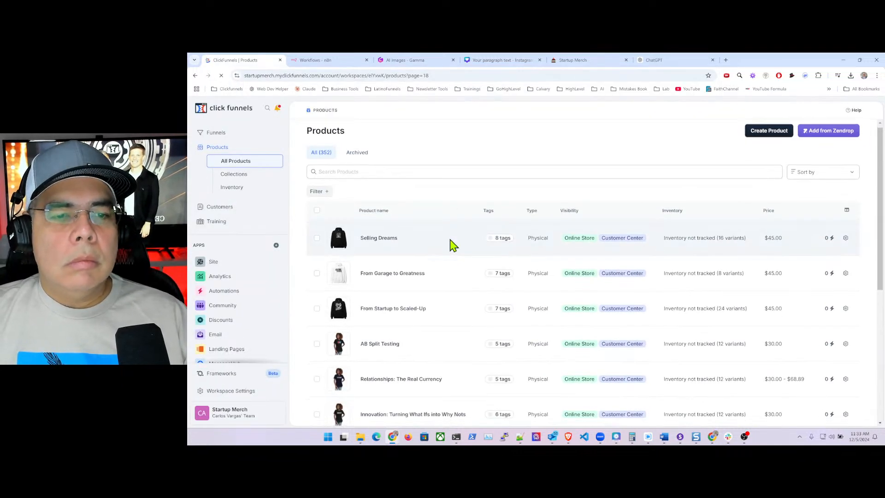
{"action": "scroll", "coordinate": [451, 242], "scroll_direction": "down", "scroll_amount": 3}
{"action": "scroll", "coordinate": [451, 238], "scroll_direction": "down", "scroll_amount": 3}
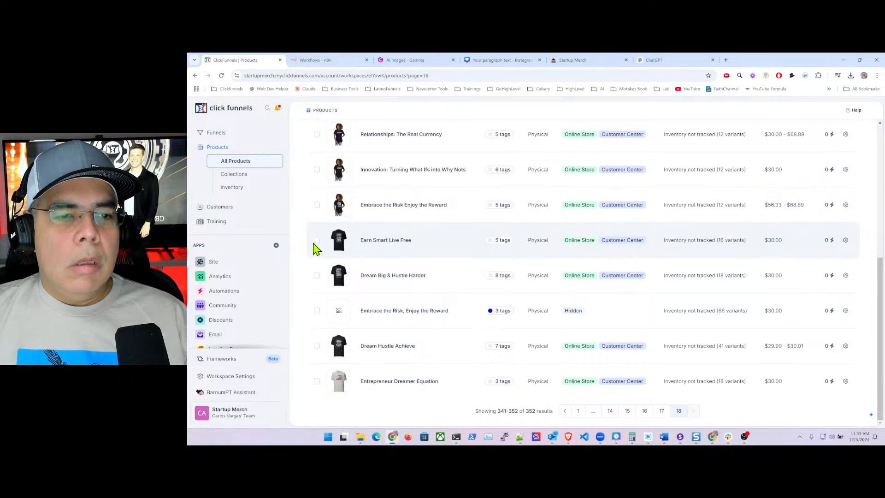
{"action": "left_click", "coordinate": [316, 240]}
{"action": "left_click", "coordinate": [317, 276]}
{"action": "left_click", "coordinate": [317, 311]}
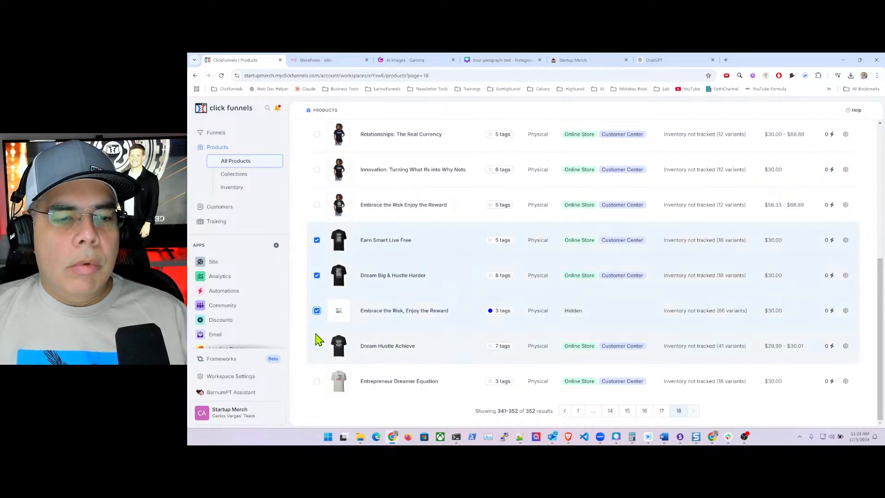
{"action": "left_click", "coordinate": [317, 347]}
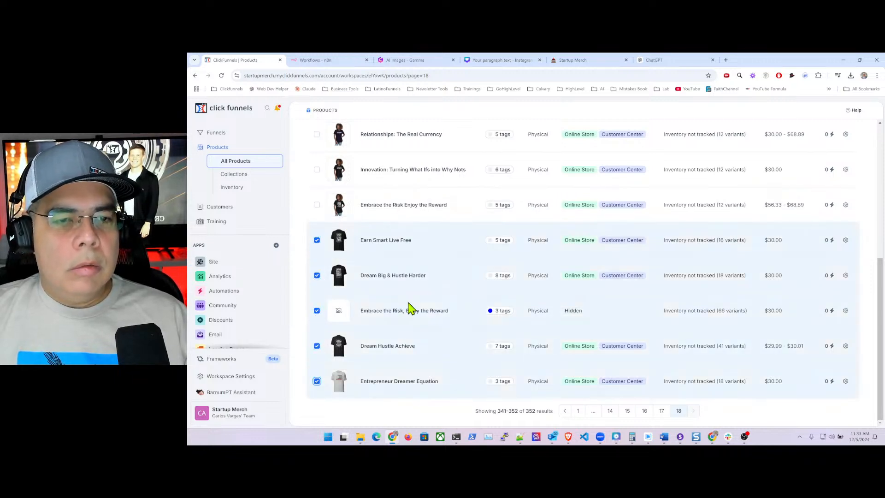
{"action": "scroll", "coordinate": [410, 308], "scroll_direction": "up", "scroll_amount": 10}
- Bulk-tag the selected products with Man and menswear and save
{"action": "left_click", "coordinate": [388, 215]}
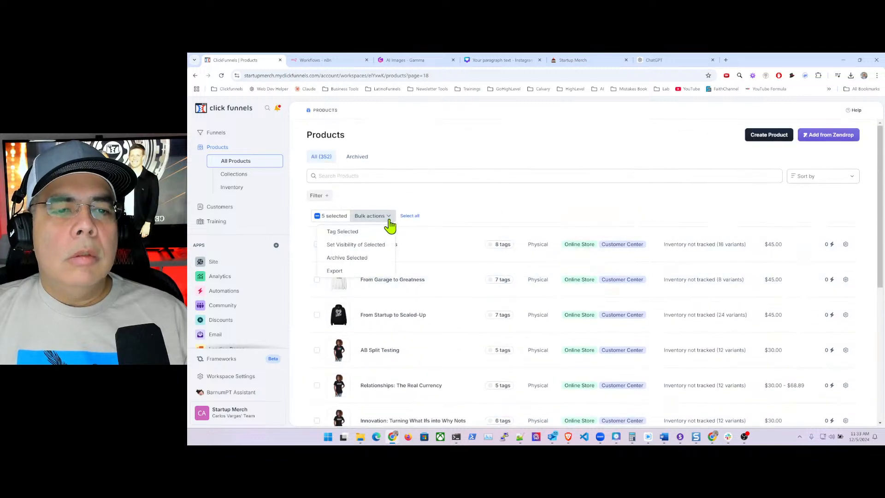
{"action": "left_click", "coordinate": [364, 232]}
{"action": "left_click", "coordinate": [745, 175]}
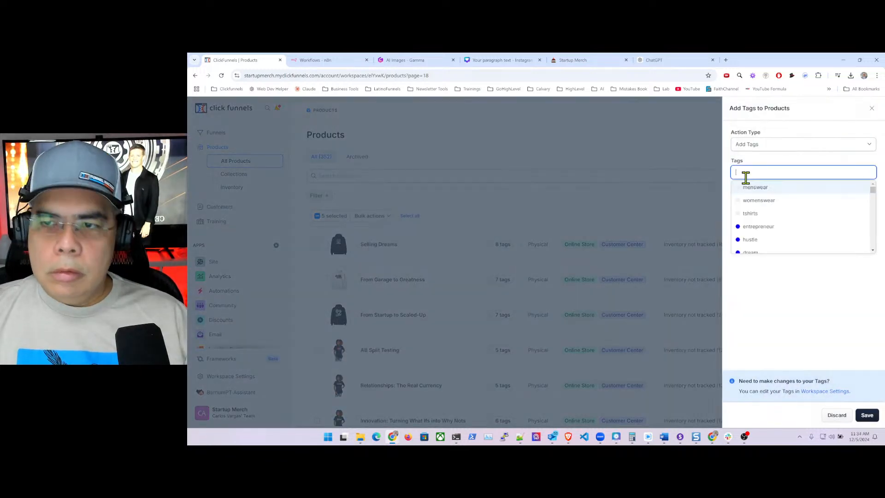
{"action": "type", "text": "man"}
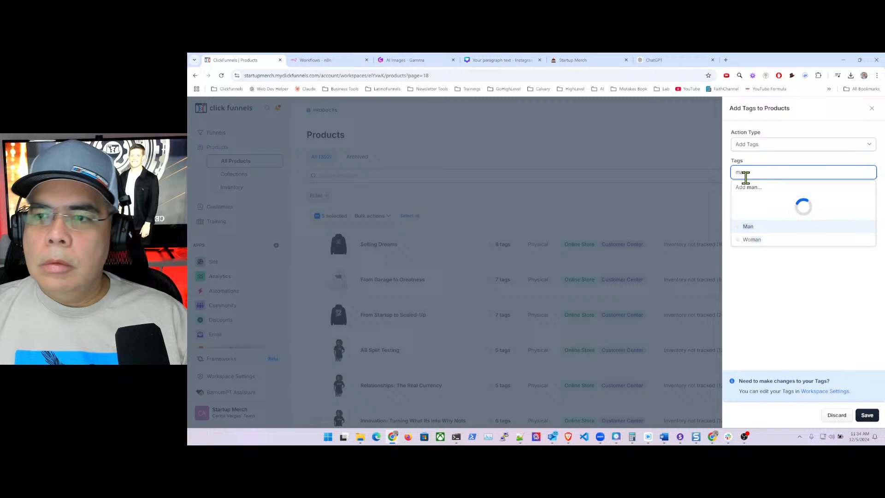
{"action": "left_click", "coordinate": [755, 226]}
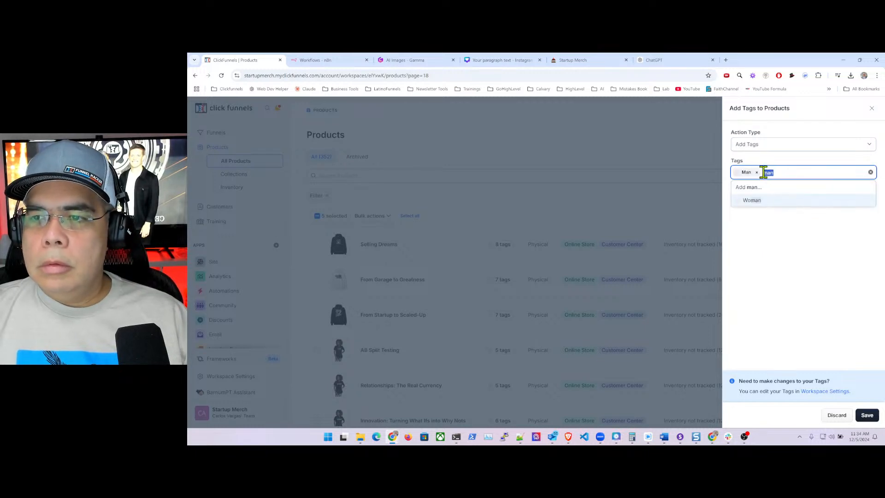
{"action": "type", "text": "men"}
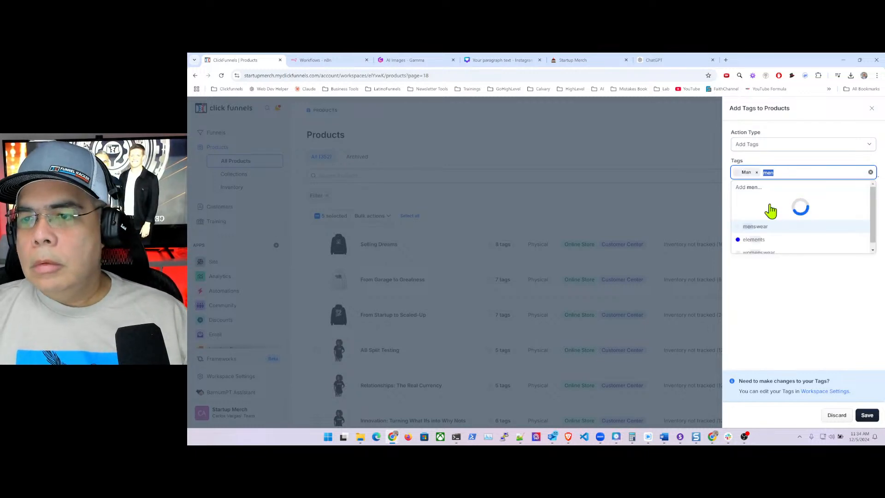
{"action": "left_click", "coordinate": [765, 202]}
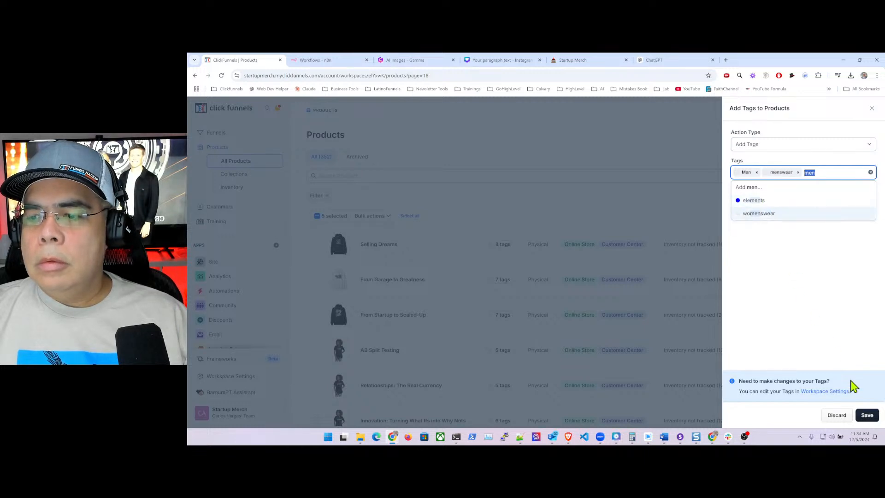
{"action": "left_click", "coordinate": [867, 415]}
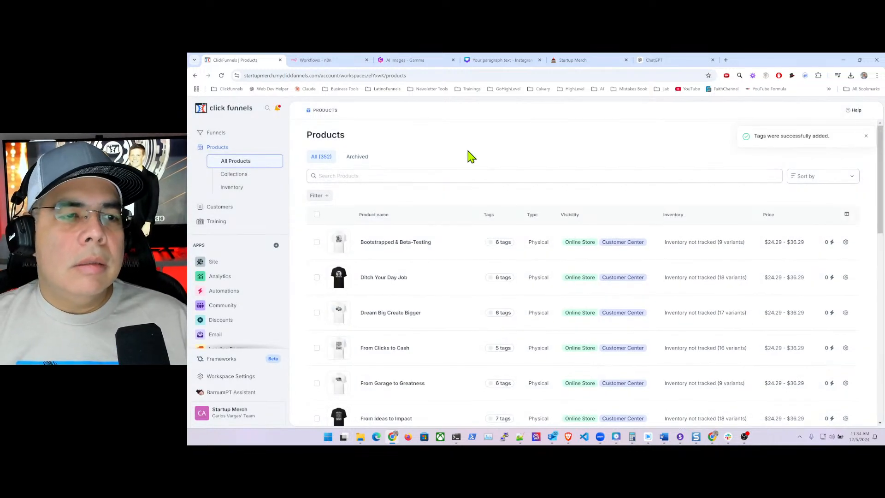
- Go to Collections and open the edit page of the Man collection (99 products)
{"action": "left_click", "coordinate": [241, 179]}
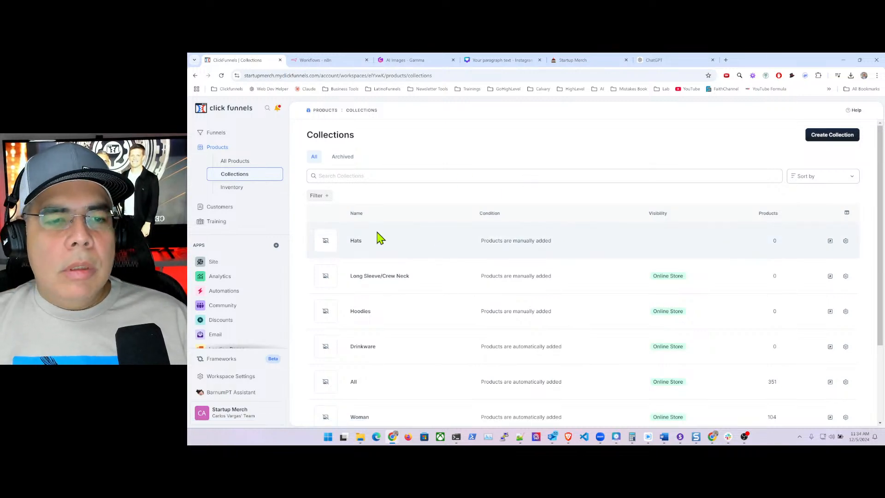
{"action": "scroll", "coordinate": [404, 253], "scroll_direction": "down", "scroll_amount": 3}
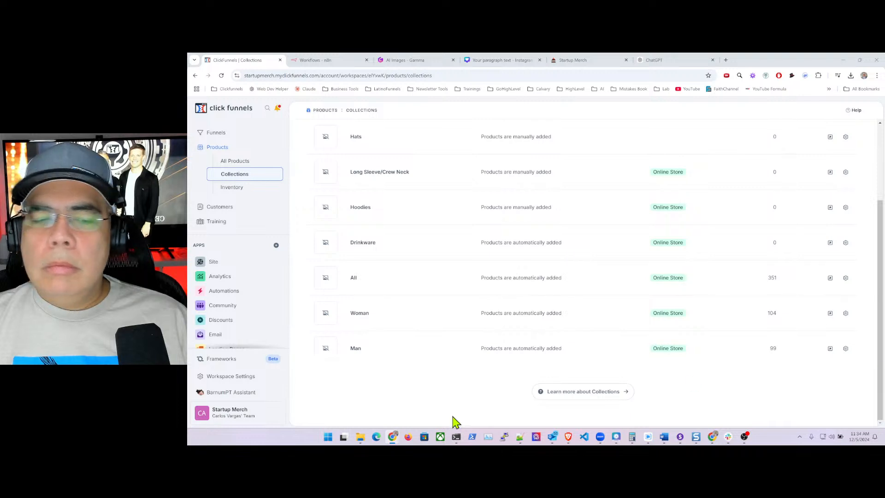
{"action": "left_click", "coordinate": [357, 354]}
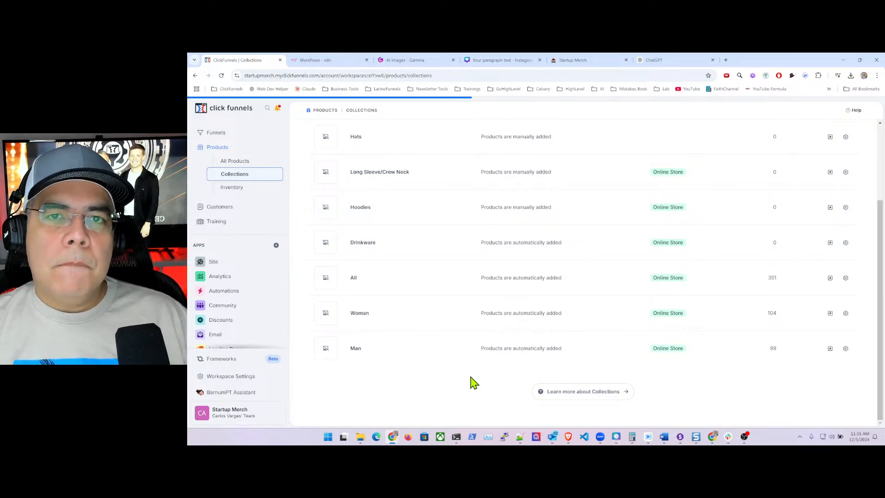
{"action": "left_click", "coordinate": [473, 353]}
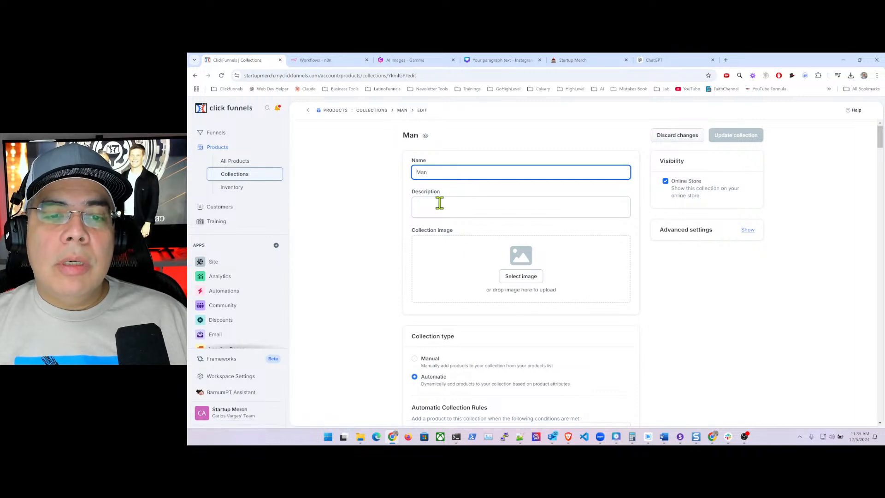
- Type a draft description into the Man collection's Description field, then move over to ChatGPT
{"action": "left_click", "coordinate": [490, 206]}
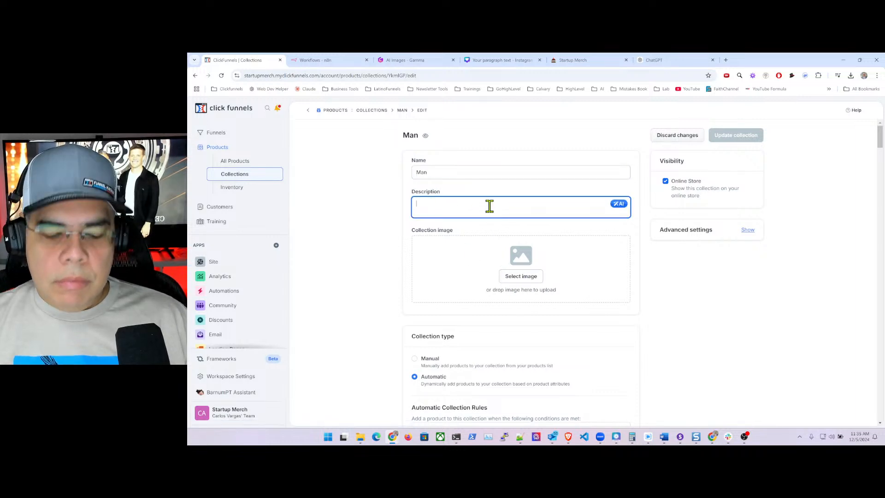
{"action": "type", "text": "This"}
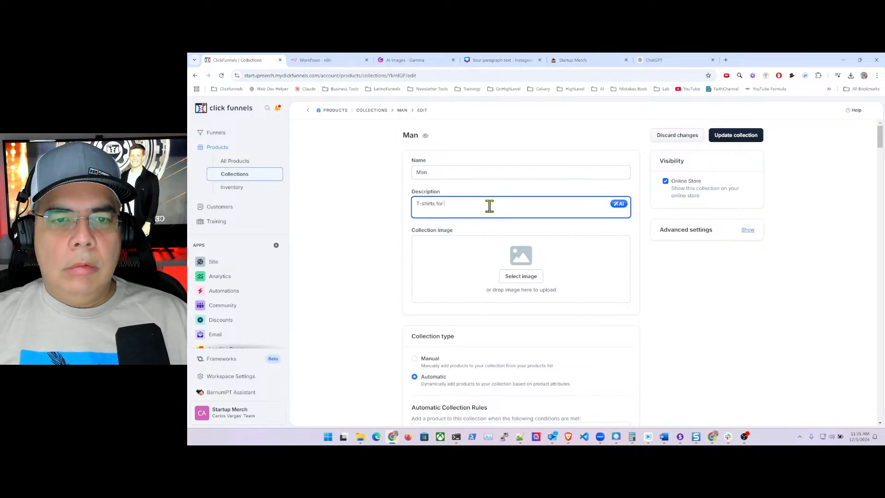
{"action": "type", "text": "n"}
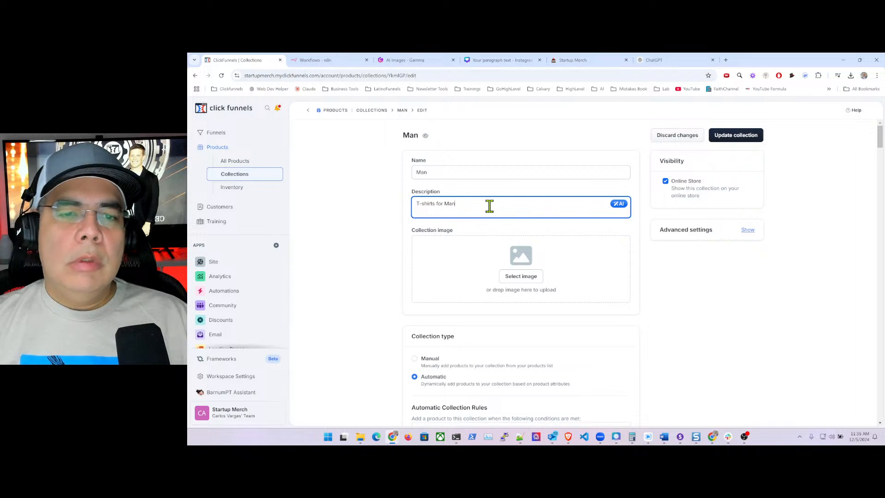
{"action": "left_click", "coordinate": [660, 61]}
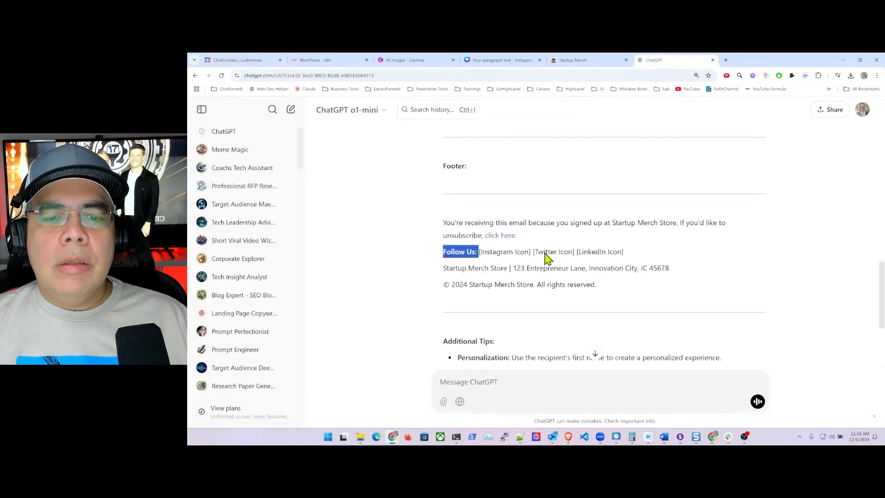
- Ask ChatGPT for an SEO-friendly men's t-shirt category description and copy its first paragraph
{"action": "left_click", "coordinate": [499, 381]}
{"action": "type", "text": "Ple"}
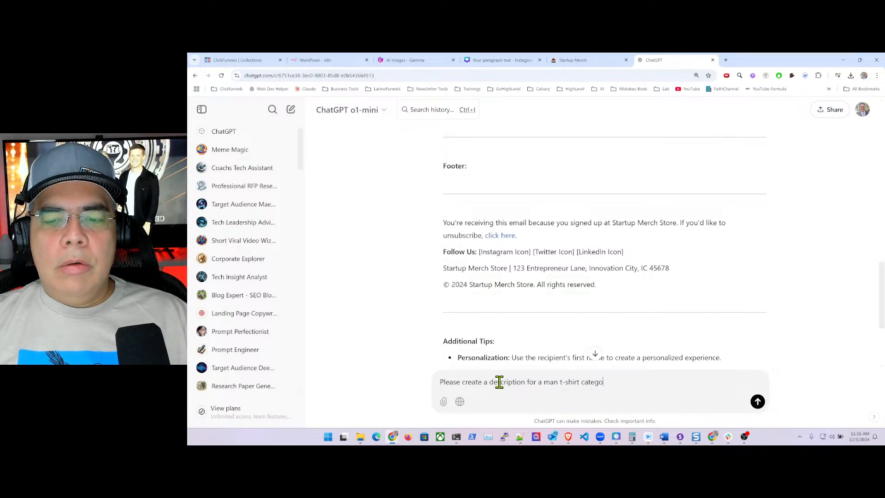
{"action": "type", "text": "so"}
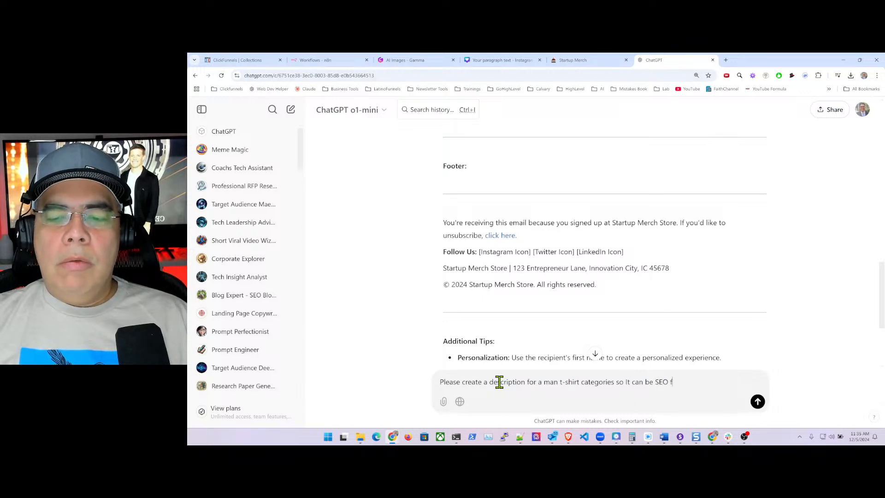
{"action": "type", "text": "It can be SEO friendly"}
{"action": "key", "text": "Return"}
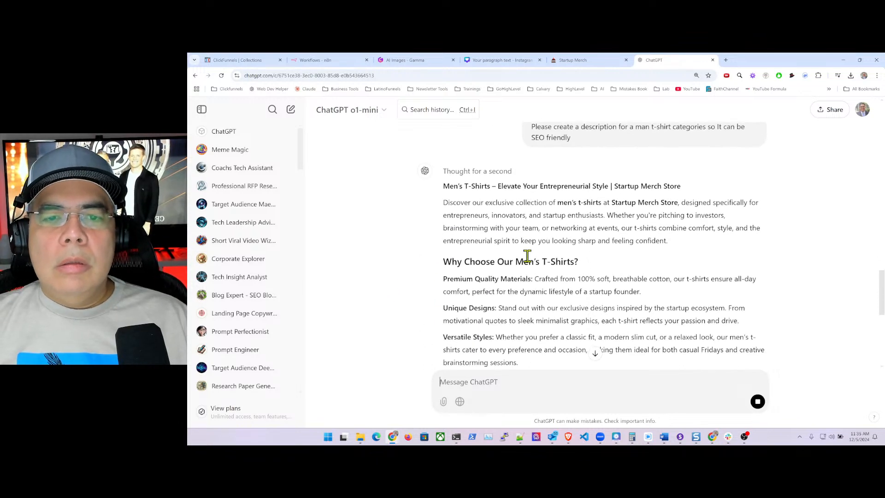
{"action": "scroll", "coordinate": [530, 263], "scroll_direction": "up", "scroll_amount": 1}
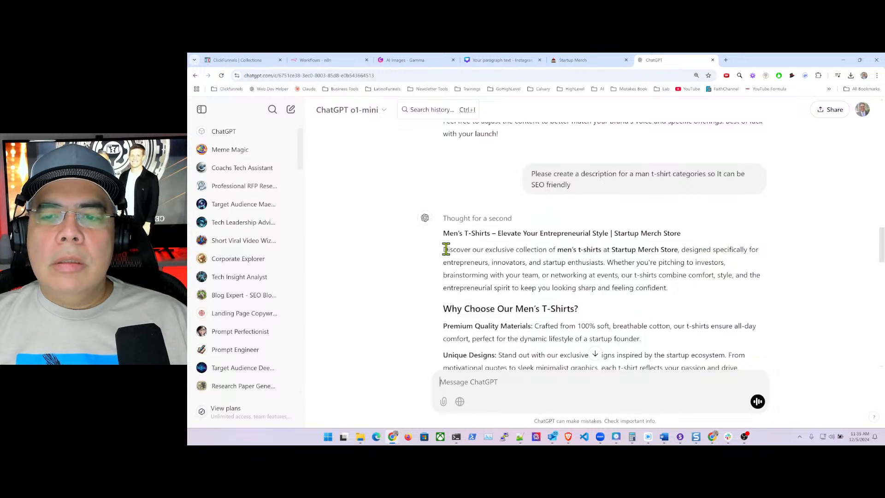
{"action": "left_click_drag", "start_coordinate": [444, 249], "coordinate": [666, 289]}
{"action": "key", "text": "ctrl+c"}
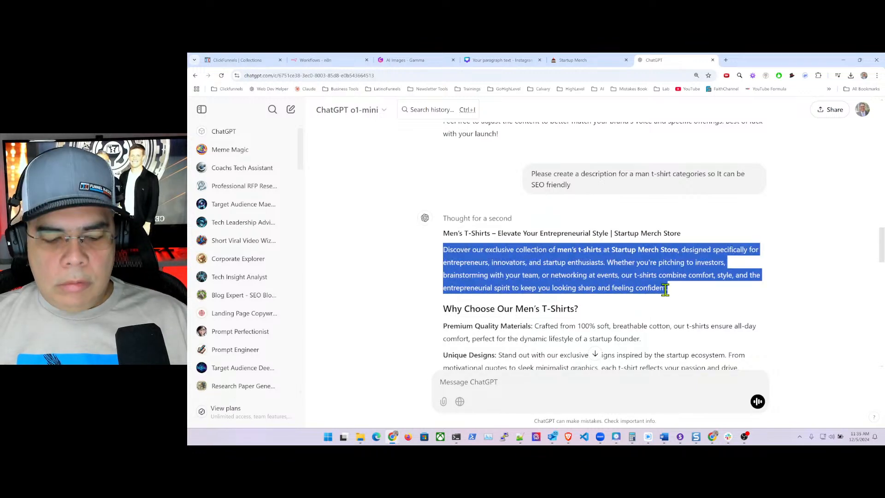
{"action": "left_click", "coordinate": [245, 62]}
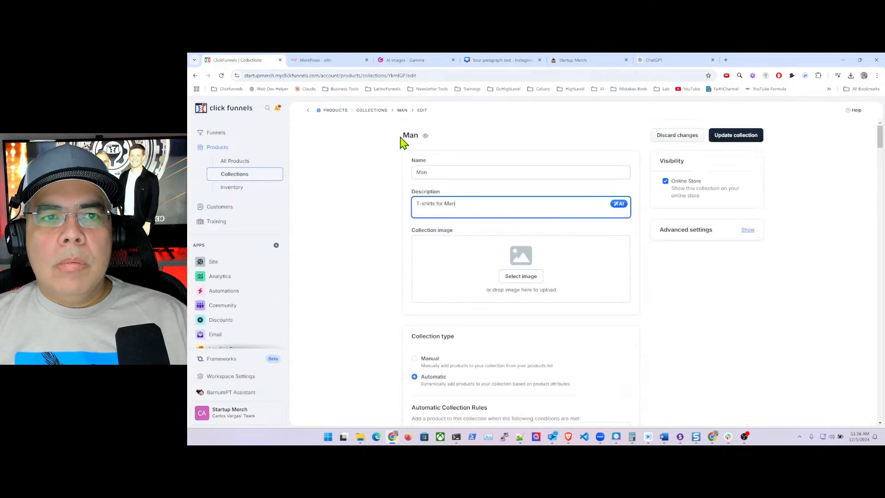
- Replace the Man description with the ChatGPT paragraph, add a black t-shirt image, and update
{"action": "left_click_drag", "start_coordinate": [455, 204], "coordinate": [414, 204]}
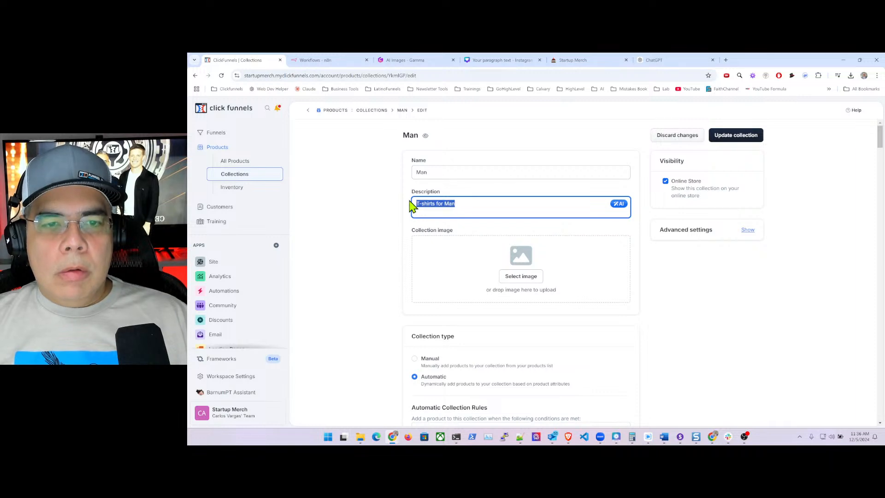
{"action": "key", "text": "ctrl+v"}
{"action": "left_click", "coordinate": [524, 299]}
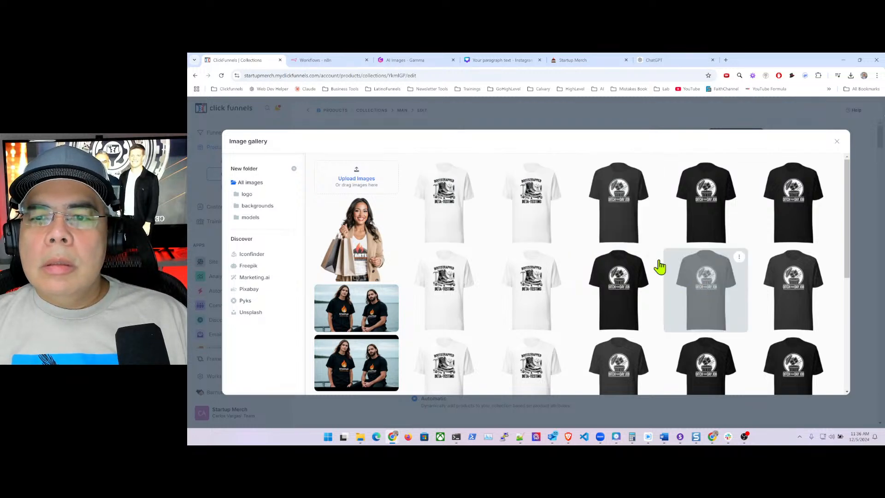
{"action": "left_click", "coordinate": [626, 199]}
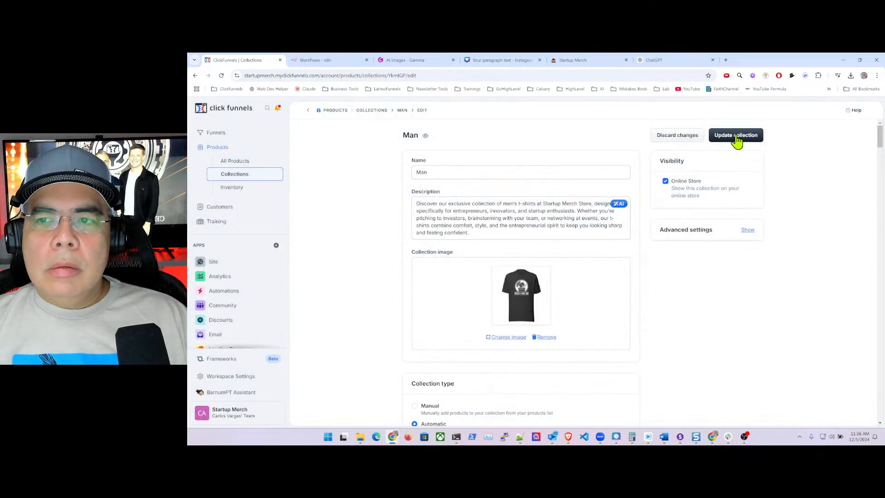
{"action": "left_click", "coordinate": [736, 135]}
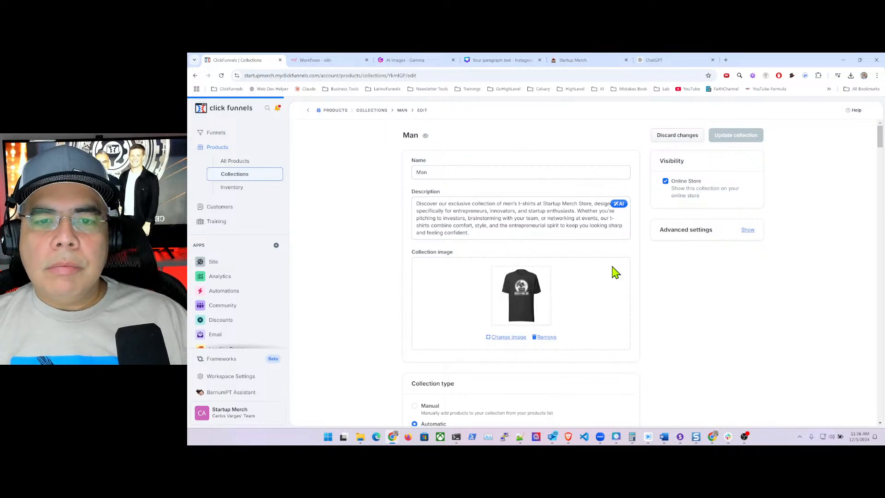
{"action": "scroll", "coordinate": [626, 276], "scroll_direction": "down", "scroll_amount": 2}
{"action": "scroll", "coordinate": [634, 281], "scroll_direction": "down", "scroll_amount": 4}
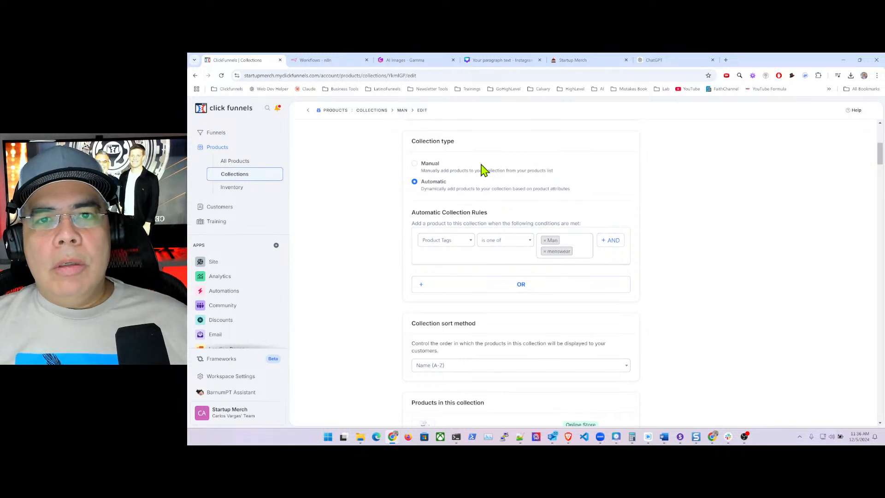
{"action": "scroll", "coordinate": [466, 282], "scroll_direction": "down", "scroll_amount": 3}
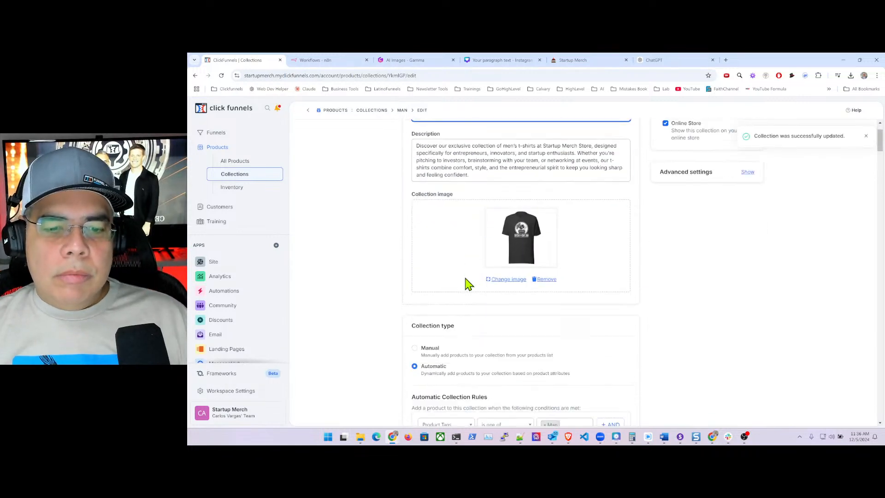
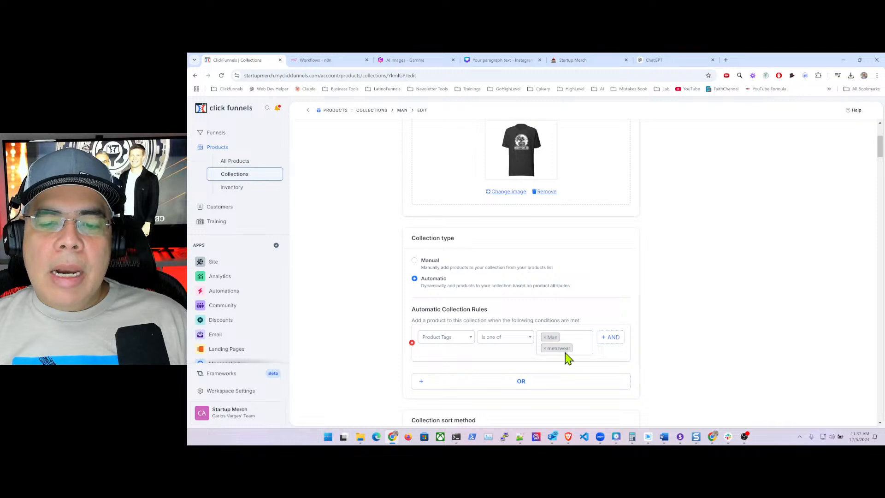
- Check the Man collection's product tag list and keep the sort order at Name (A-Z)
{"action": "left_click", "coordinate": [580, 348]}
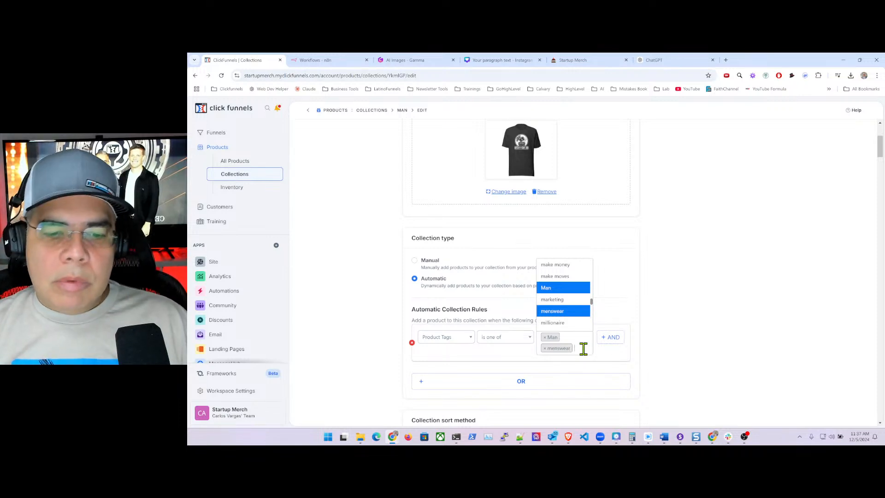
{"action": "left_click", "coordinate": [654, 317]}
{"action": "scroll", "coordinate": [650, 312], "scroll_direction": "down", "scroll_amount": 4}
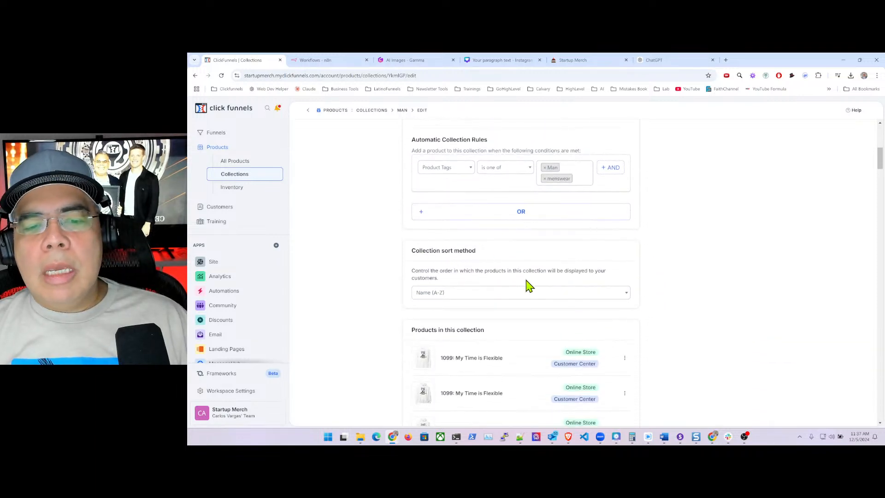
{"action": "left_click", "coordinate": [613, 293]}
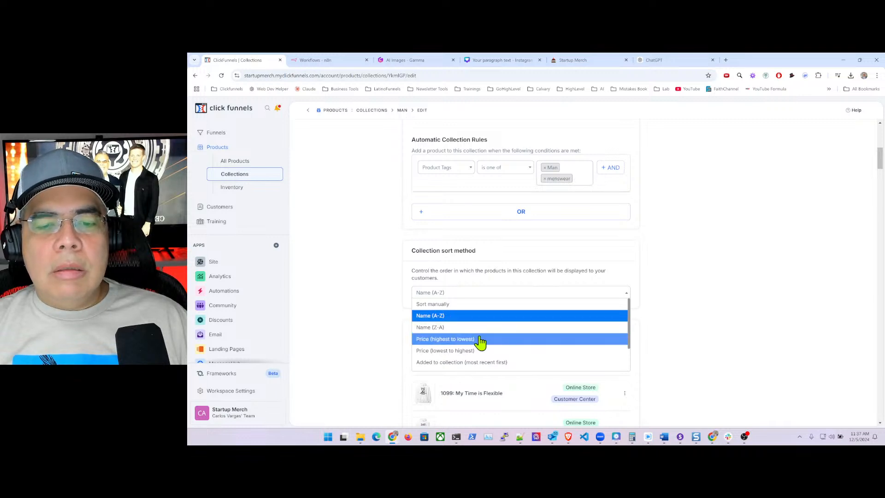
{"action": "scroll", "coordinate": [493, 346], "scroll_direction": "down", "scroll_amount": 1}
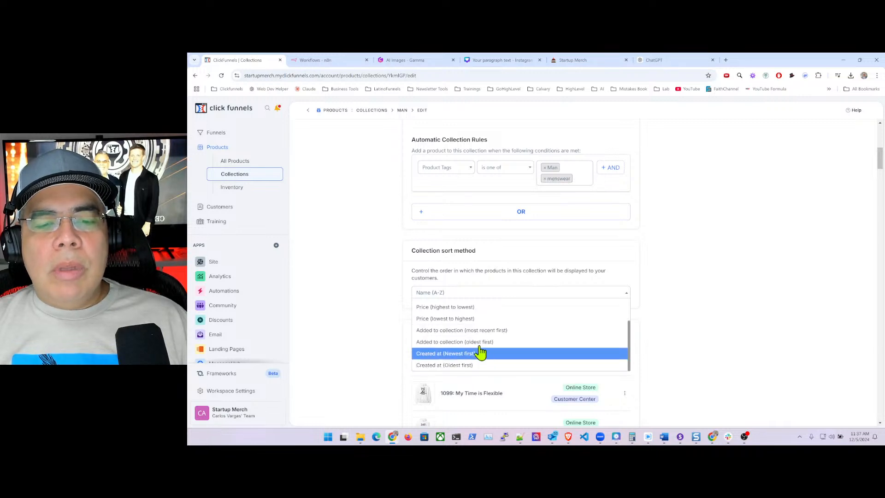
{"action": "scroll", "coordinate": [491, 322], "scroll_direction": "up", "scroll_amount": 3}
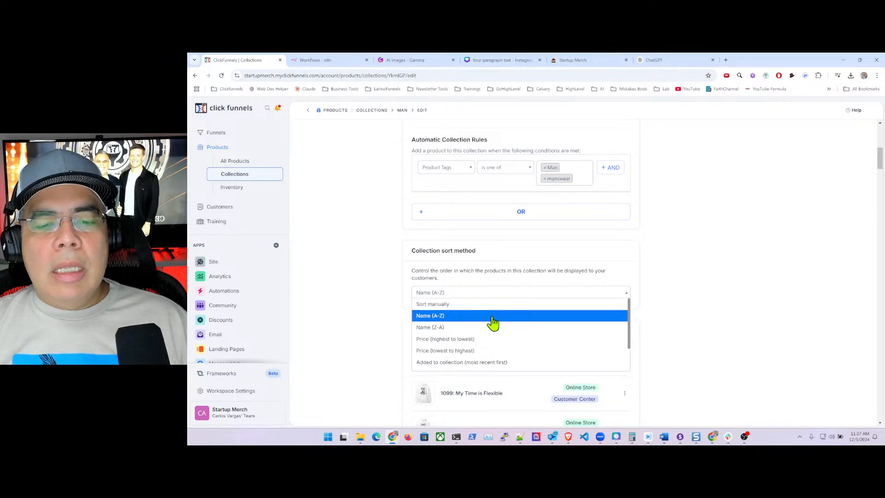
{"action": "left_click", "coordinate": [647, 282]}
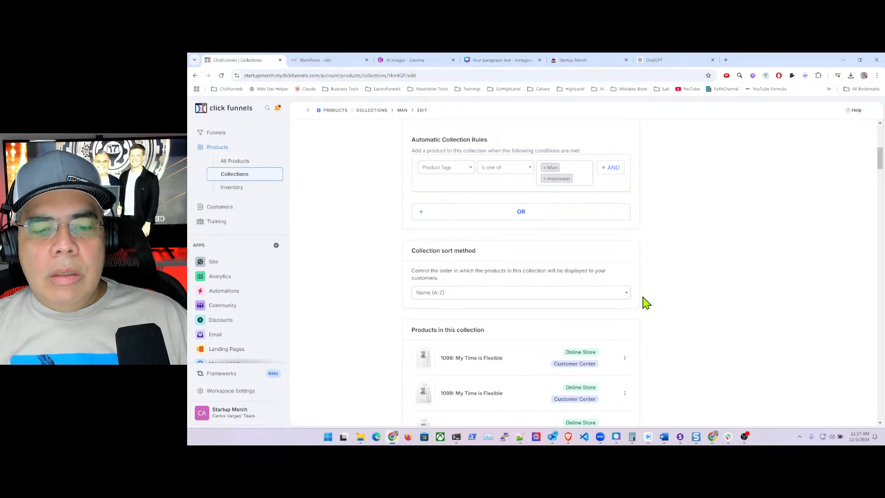
- Remove the menswear tag so the rule matches only Man, then update the collection
{"action": "scroll", "coordinate": [646, 302], "scroll_direction": "down", "scroll_amount": 3}
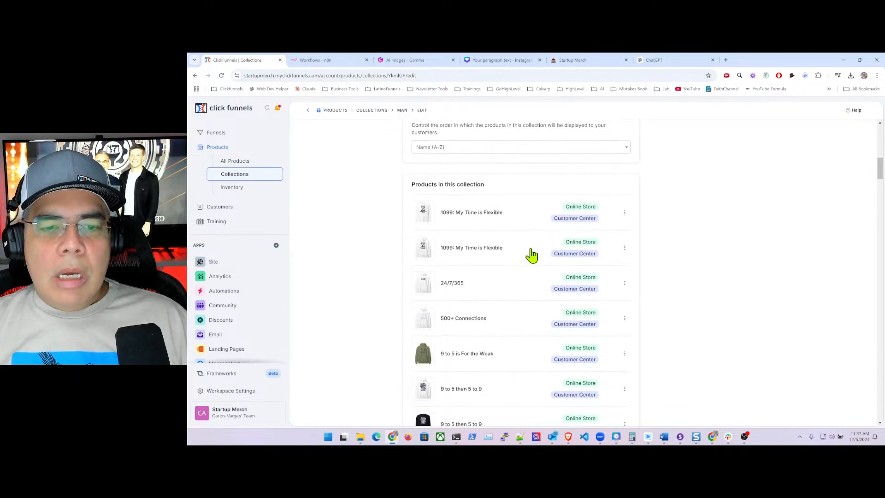
{"action": "scroll", "coordinate": [671, 257], "scroll_direction": "down", "scroll_amount": 6}
{"action": "scroll", "coordinate": [670, 257], "scroll_direction": "down", "scroll_amount": 15}
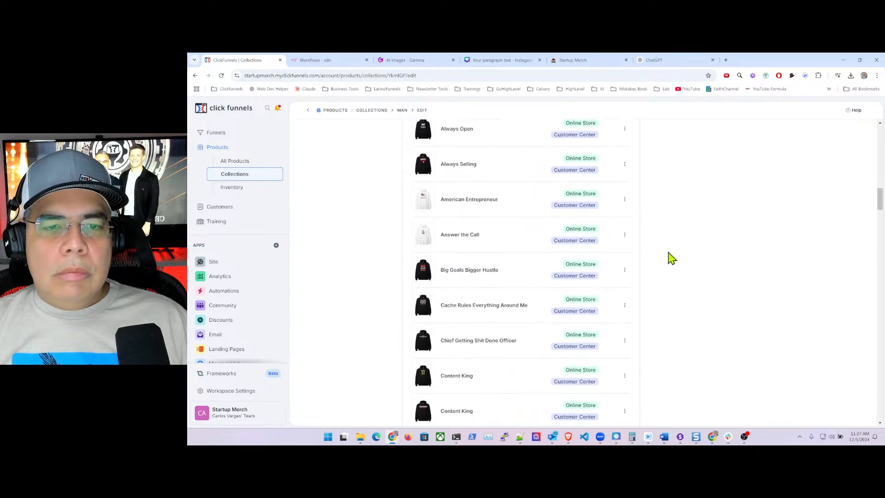
{"action": "scroll", "coordinate": [671, 258], "scroll_direction": "down", "scroll_amount": 16}
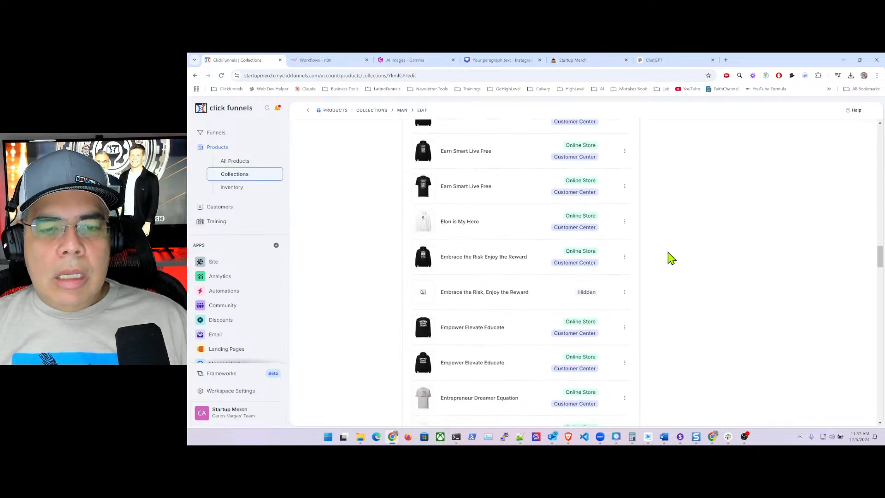
{"action": "scroll", "coordinate": [669, 267], "scroll_direction": "down", "scroll_amount": 4}
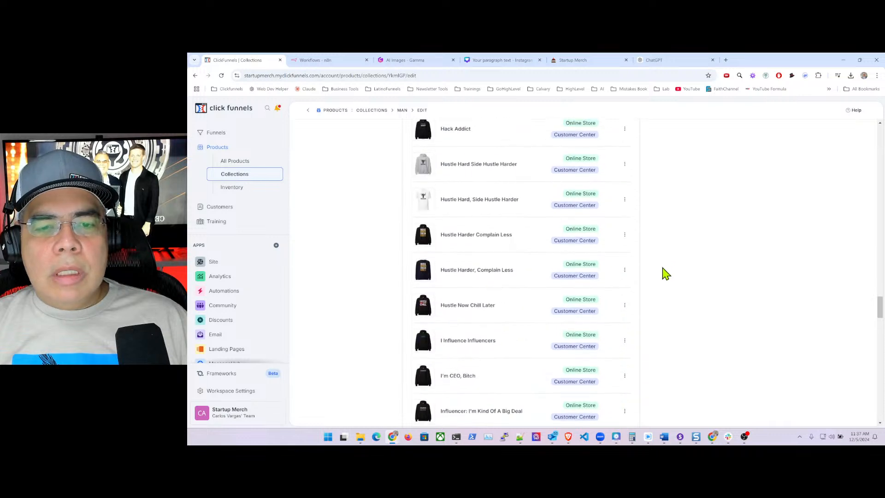
{"action": "scroll", "coordinate": [663, 279], "scroll_direction": "up", "scroll_amount": 8}
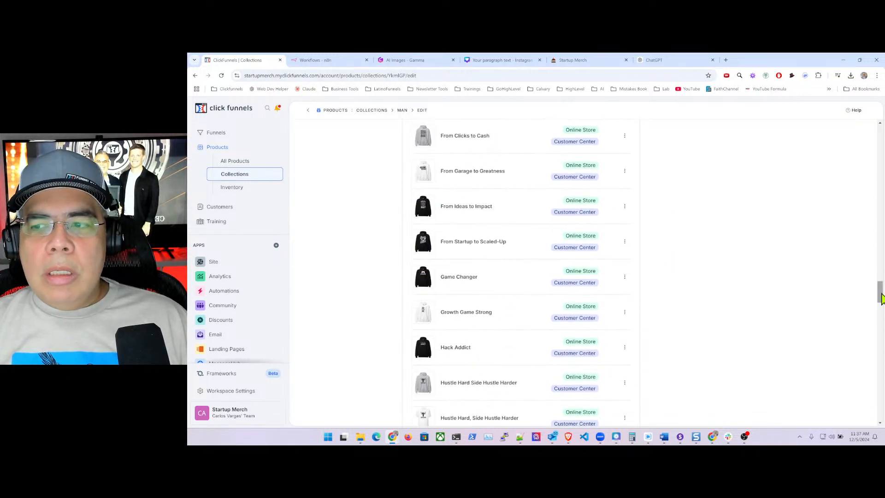
{"action": "left_click_drag", "start_coordinate": [879, 292], "coordinate": [880, 263]}
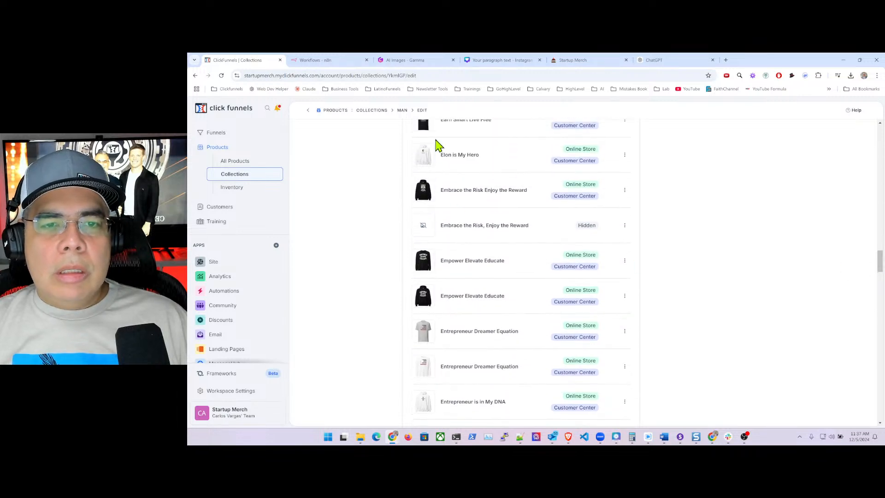
{"action": "scroll", "coordinate": [673, 293], "scroll_direction": "up", "scroll_amount": 3}
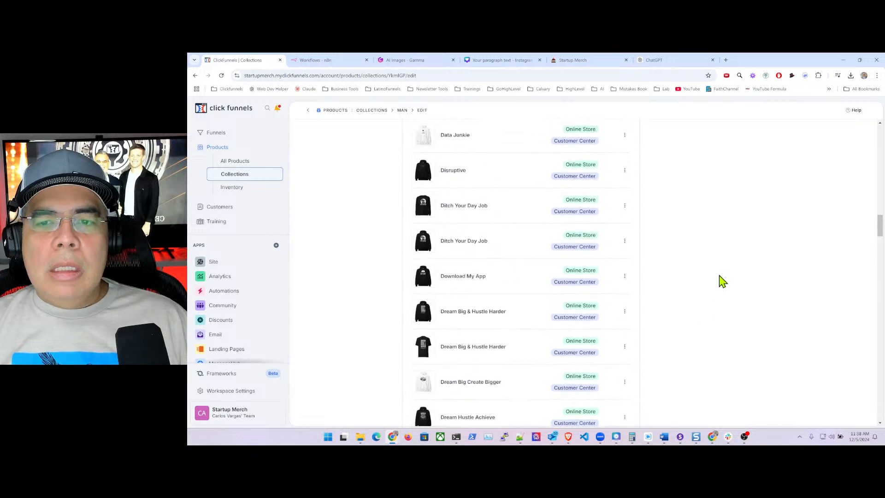
{"action": "scroll", "coordinate": [728, 279], "scroll_direction": "up", "scroll_amount": 10}
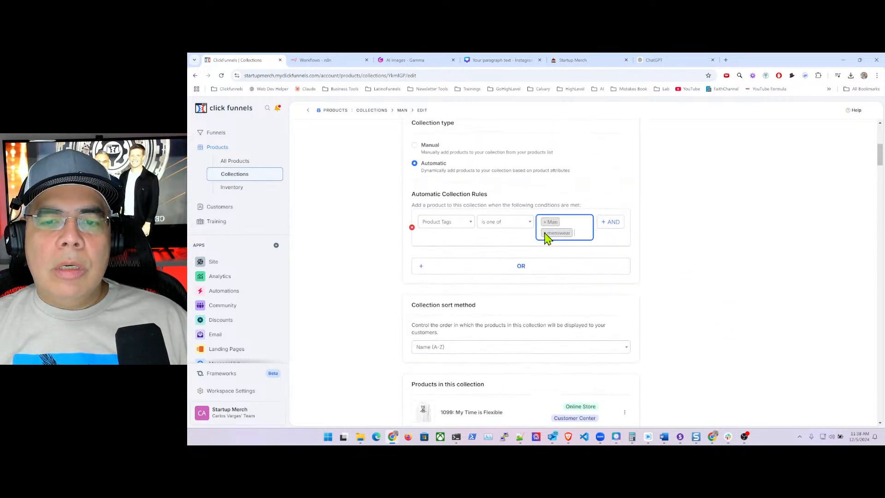
{"action": "left_click", "coordinate": [545, 233]}
{"action": "left_click", "coordinate": [671, 254]}
{"action": "scroll", "coordinate": [667, 270], "scroll_direction": "down", "scroll_amount": 6}
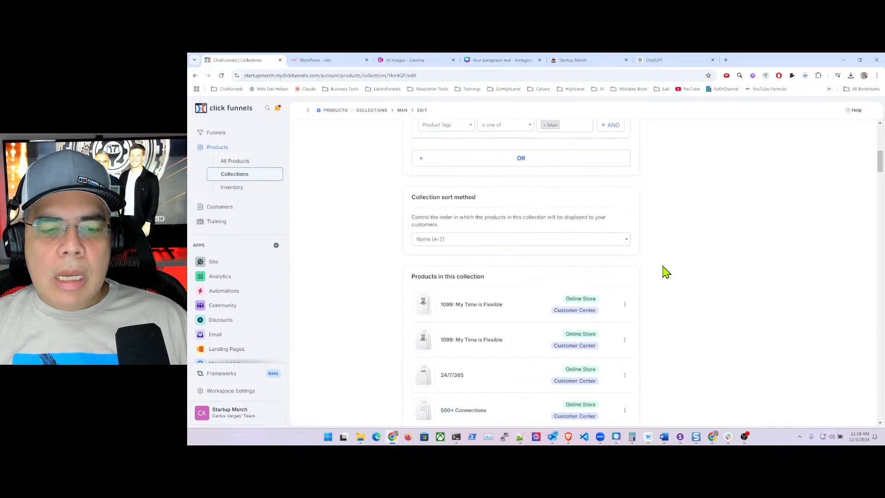
{"action": "scroll", "coordinate": [667, 272], "scroll_direction": "down", "scroll_amount": 20}
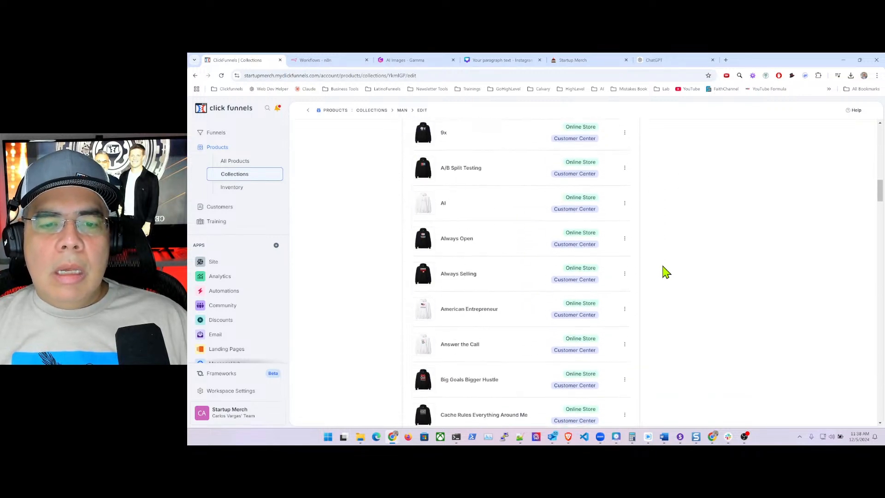
{"action": "scroll", "coordinate": [667, 272], "scroll_direction": "down", "scroll_amount": 20}
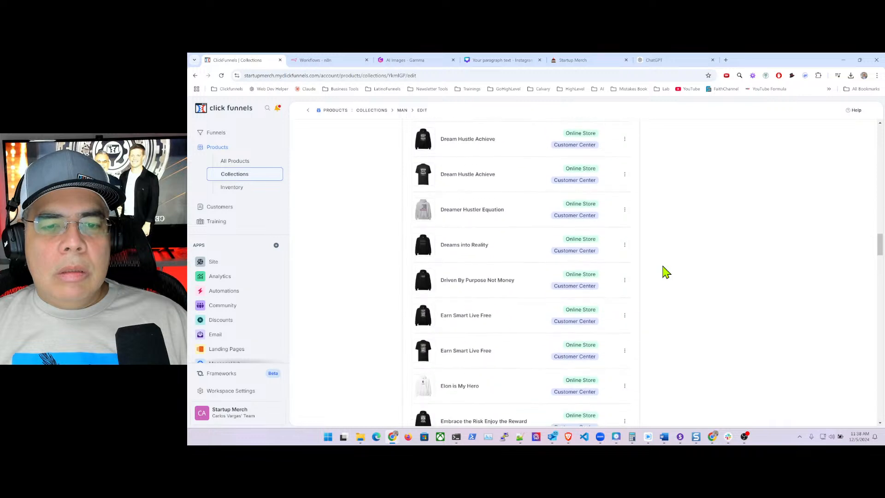
{"action": "scroll", "coordinate": [666, 274], "scroll_direction": "down", "scroll_amount": 3}
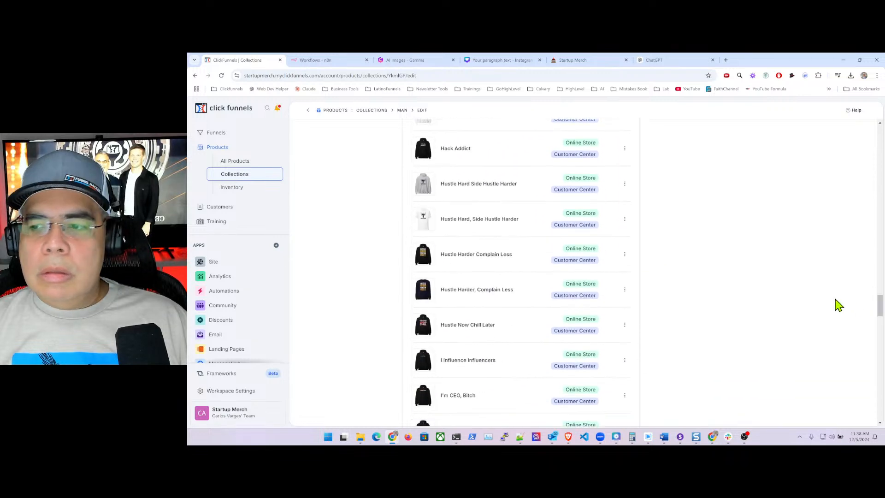
{"action": "left_click_drag", "start_coordinate": [880, 311], "coordinate": [880, 408]}
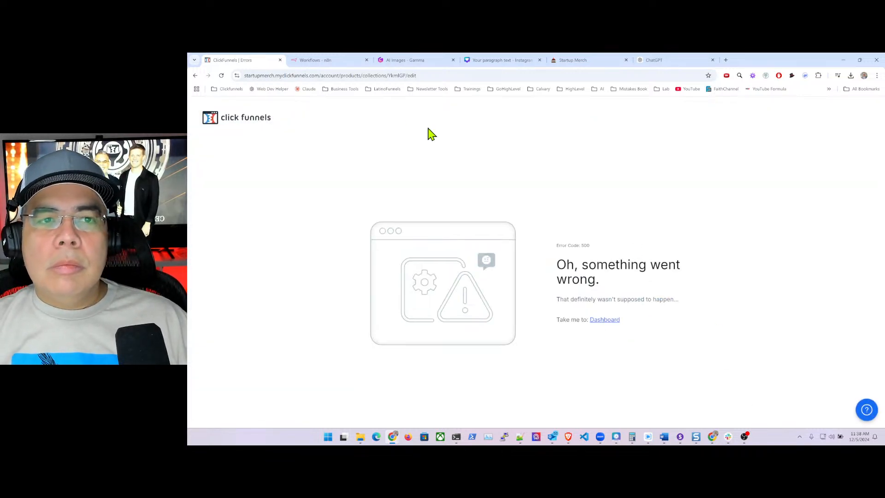
- Reload the Man collection page after the Error 500 and review its matching products
{"action": "left_click", "coordinate": [399, 76]}
{"action": "key", "text": "Return"}
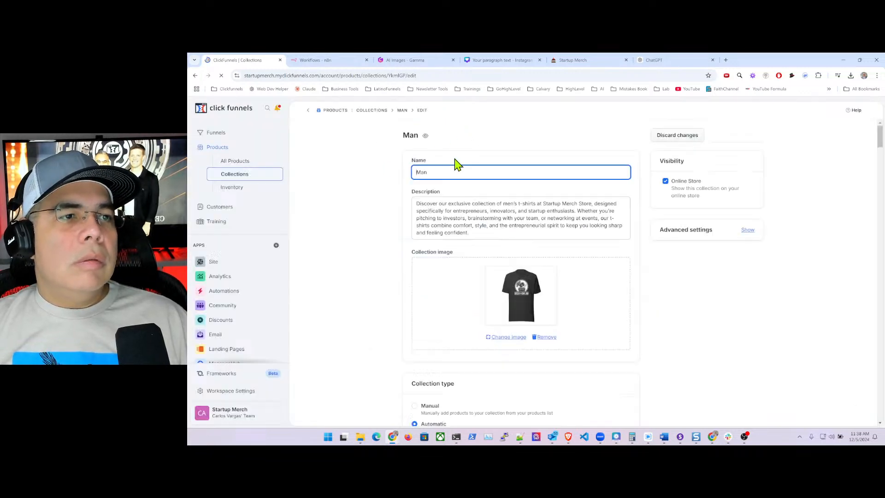
{"action": "scroll", "coordinate": [638, 249], "scroll_direction": "down", "scroll_amount": 15}
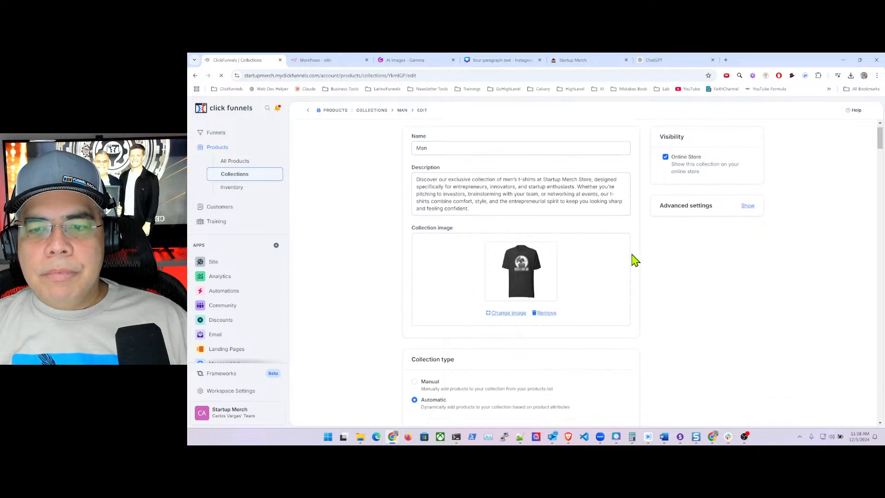
{"action": "scroll", "coordinate": [636, 262], "scroll_direction": "down", "scroll_amount": 15}
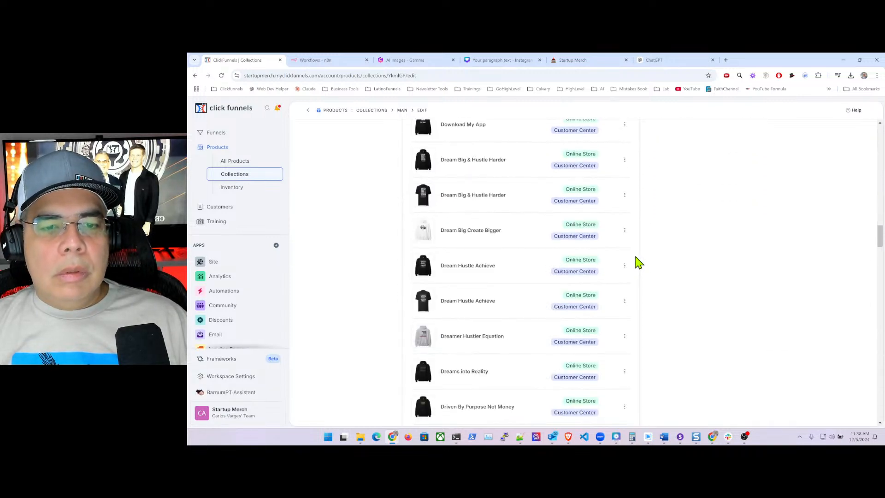
{"action": "scroll", "coordinate": [638, 262], "scroll_direction": "up", "scroll_amount": 15}
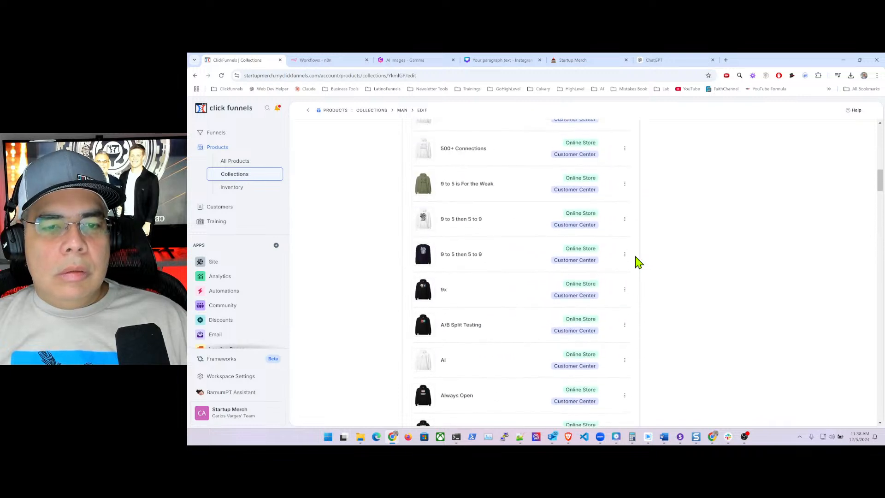
{"action": "scroll", "coordinate": [636, 258], "scroll_direction": "up", "scroll_amount": 15}
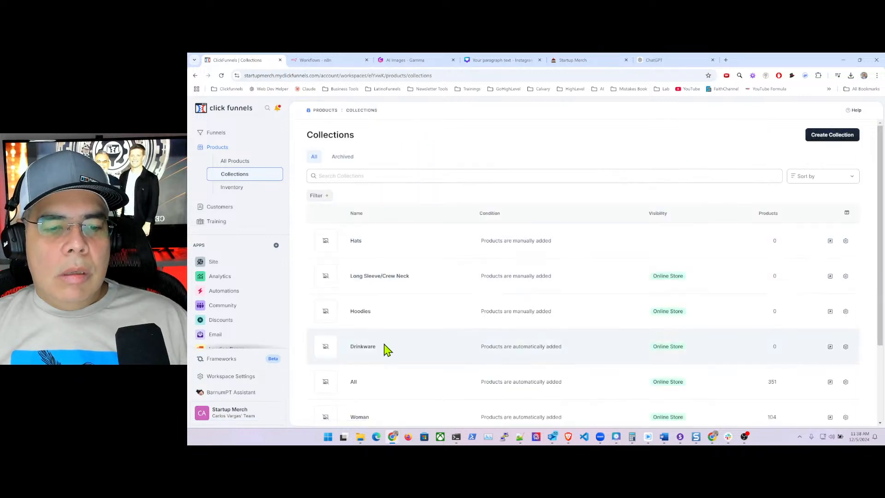
- Open the Woman collection and select the first paragraph of ChatGPT's Women's T-Shirts description
{"action": "scroll", "coordinate": [387, 354], "scroll_direction": "down", "scroll_amount": 2}
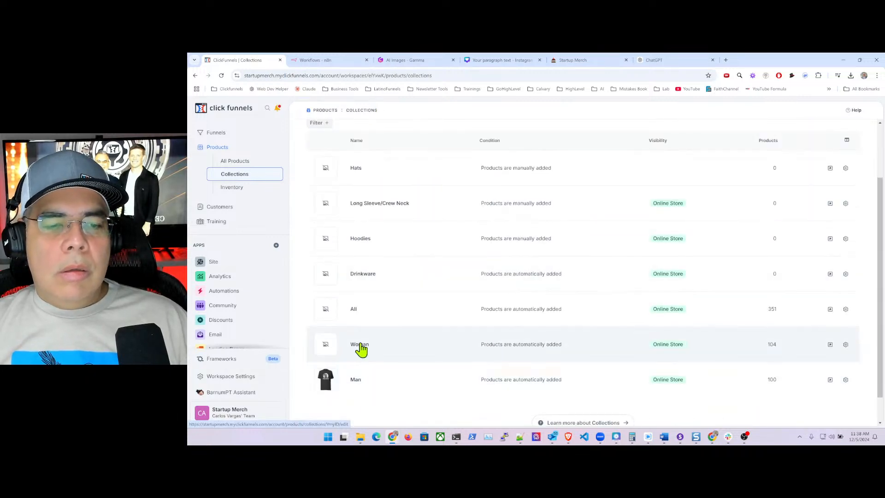
{"action": "left_click", "coordinate": [361, 349]}
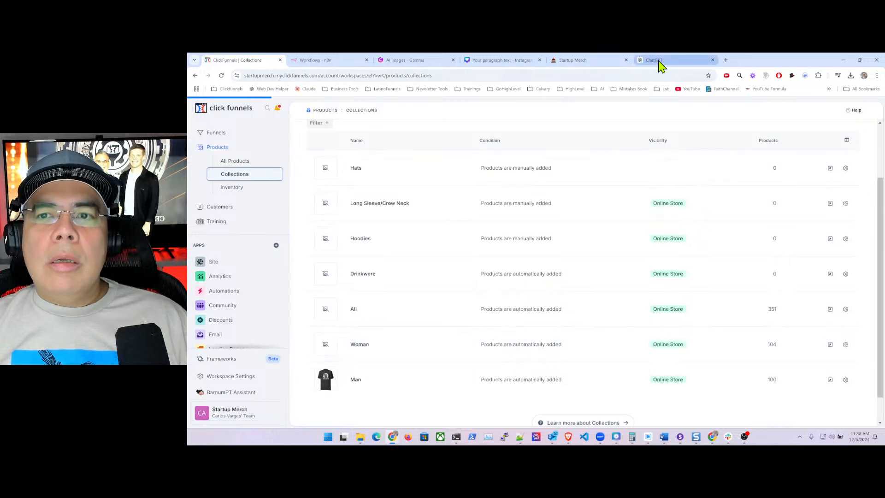
{"action": "left_click", "coordinate": [659, 61]}
{"action": "left_click", "coordinate": [481, 383]}
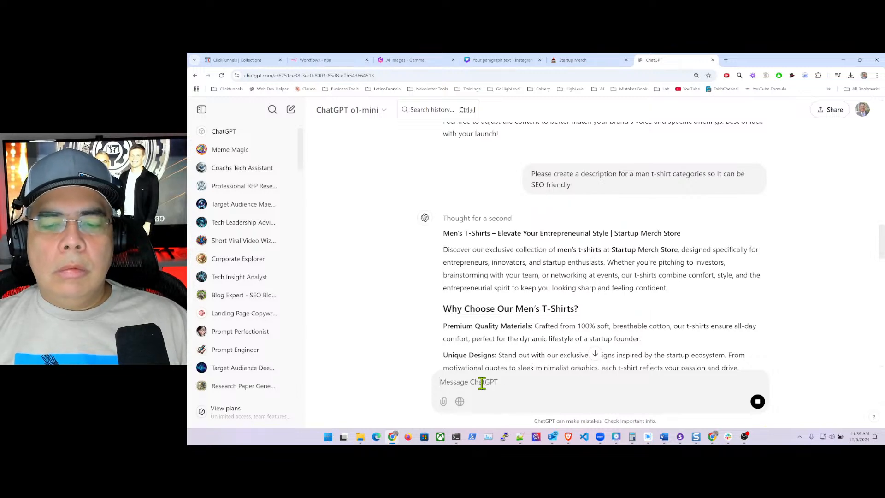
{"action": "scroll", "coordinate": [429, 265], "scroll_direction": "down", "scroll_amount": 15}
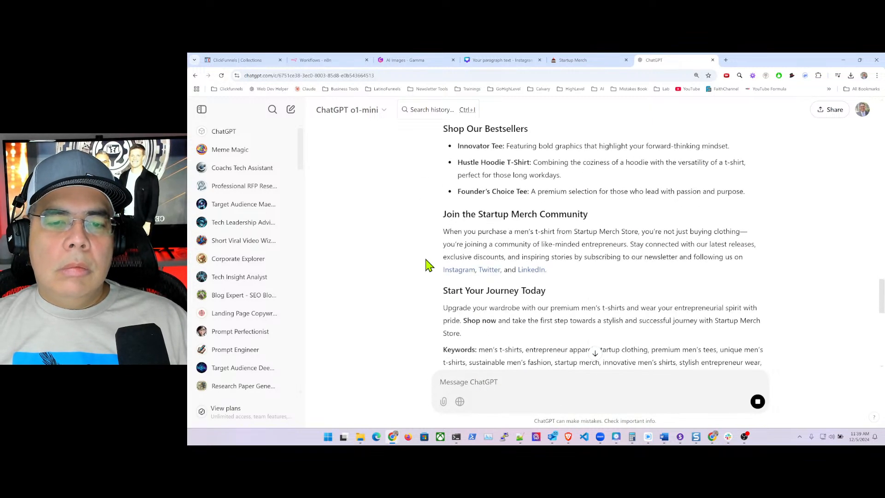
{"action": "scroll", "coordinate": [429, 265], "scroll_direction": "down", "scroll_amount": 8}
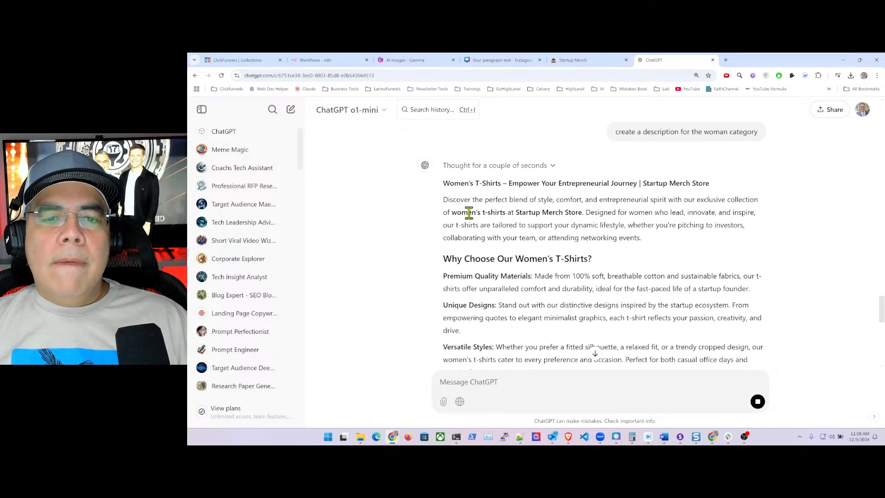
{"action": "left_click_drag", "start_coordinate": [571, 207], "coordinate": [670, 243]}
{"action": "key", "text": "ctrl+c"}
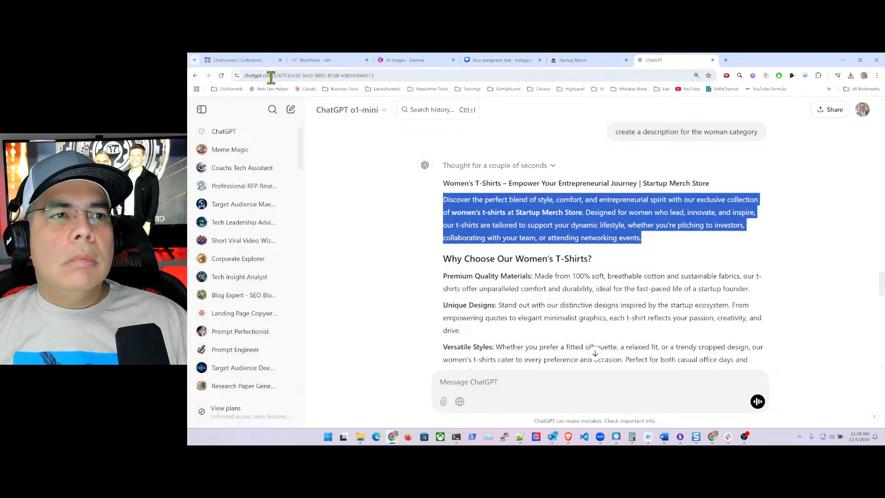
- Paste that paragraph into the Woman collection's Description field
{"action": "left_click", "coordinate": [237, 62]}
{"action": "left_click", "coordinate": [427, 206]}
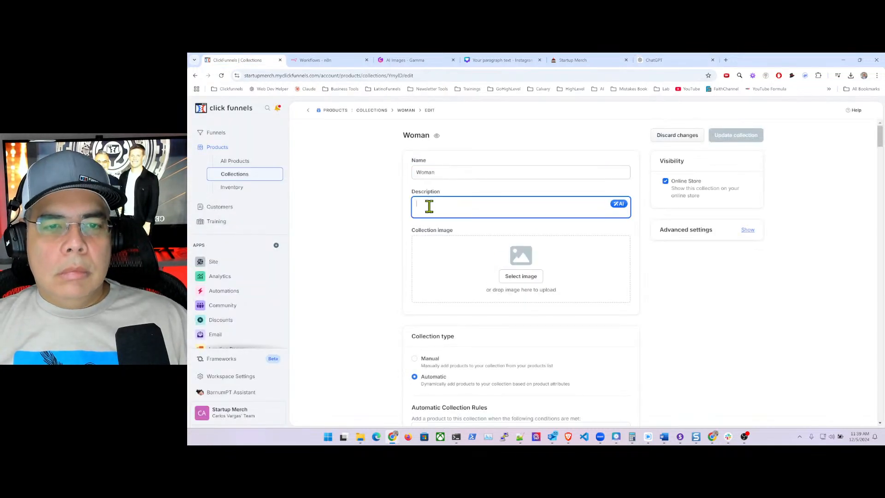
{"action": "key", "text": "ctrl+v"}
- Page through the image gallery to page 40 and choose the woman-model graphic T-shirt photo
{"action": "left_click", "coordinate": [520, 299]}
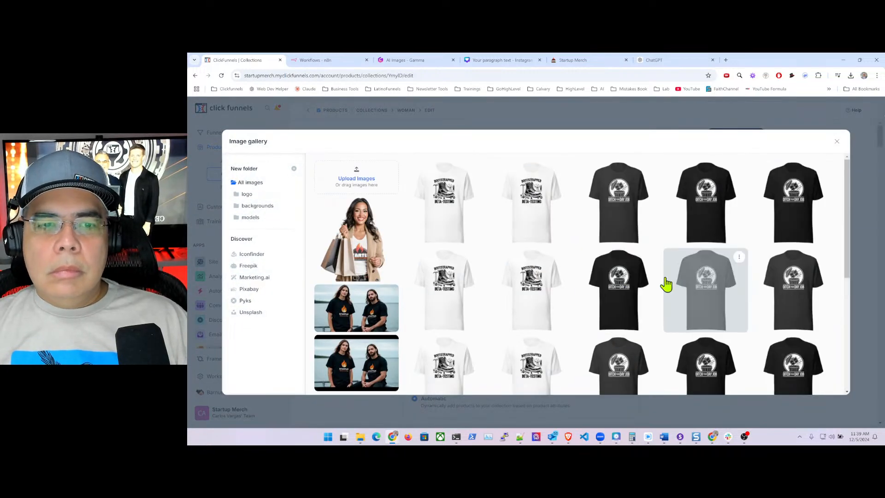
{"action": "scroll", "coordinate": [687, 300], "scroll_direction": "down", "scroll_amount": 4}
{"action": "scroll", "coordinate": [703, 302], "scroll_direction": "down", "scroll_amount": 2}
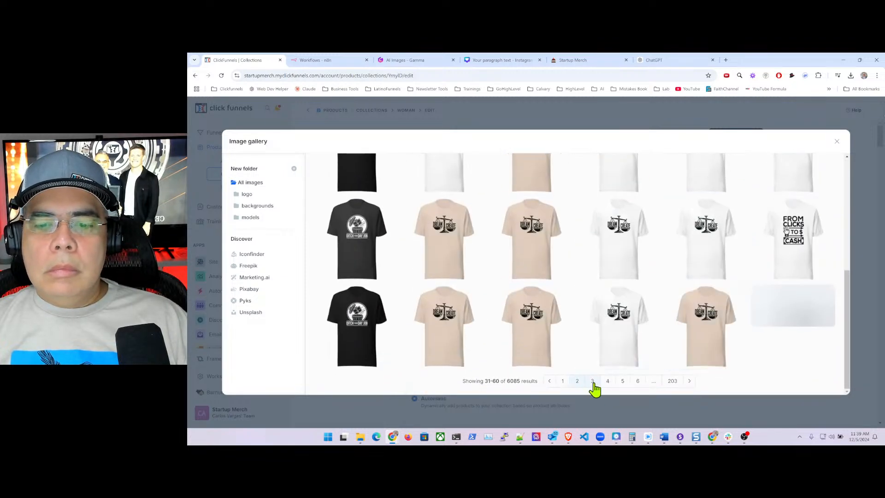
{"action": "left_click", "coordinate": [592, 388]}
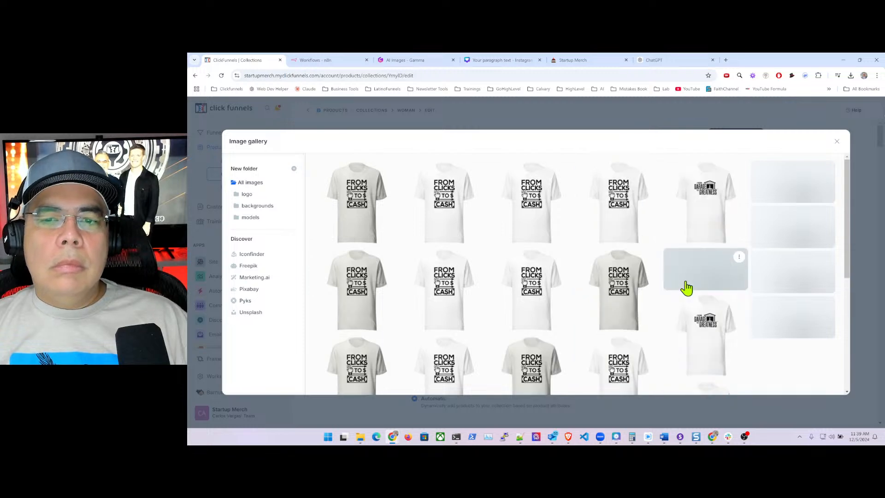
{"action": "scroll", "coordinate": [687, 293], "scroll_direction": "down", "scroll_amount": 2}
{"action": "scroll", "coordinate": [640, 338], "scroll_direction": "down", "scroll_amount": 2}
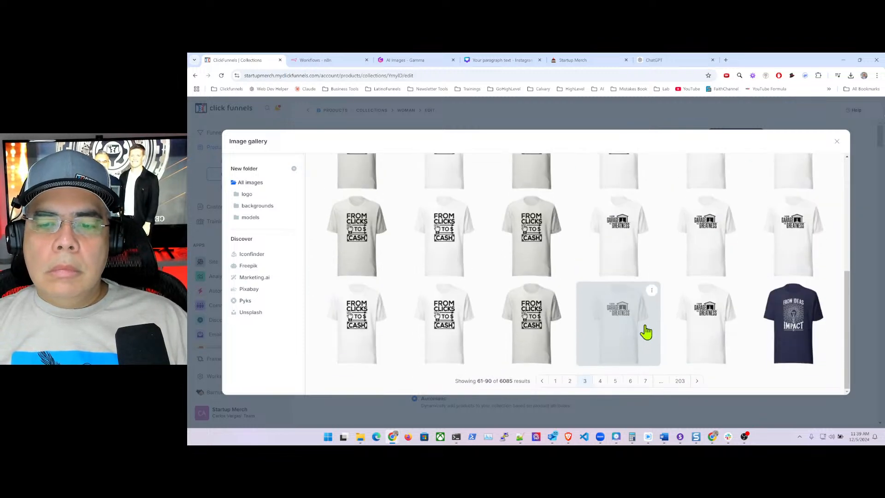
{"action": "left_click", "coordinate": [600, 381]}
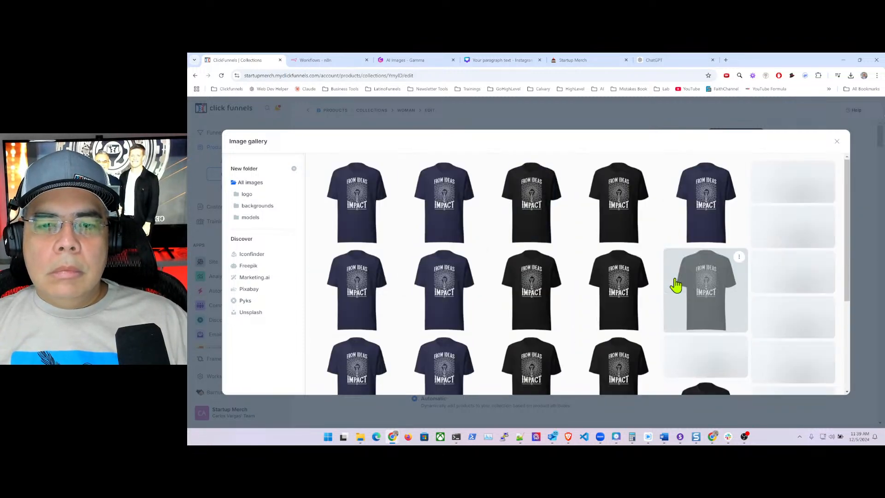
{"action": "scroll", "coordinate": [668, 290], "scroll_direction": "down", "scroll_amount": 5}
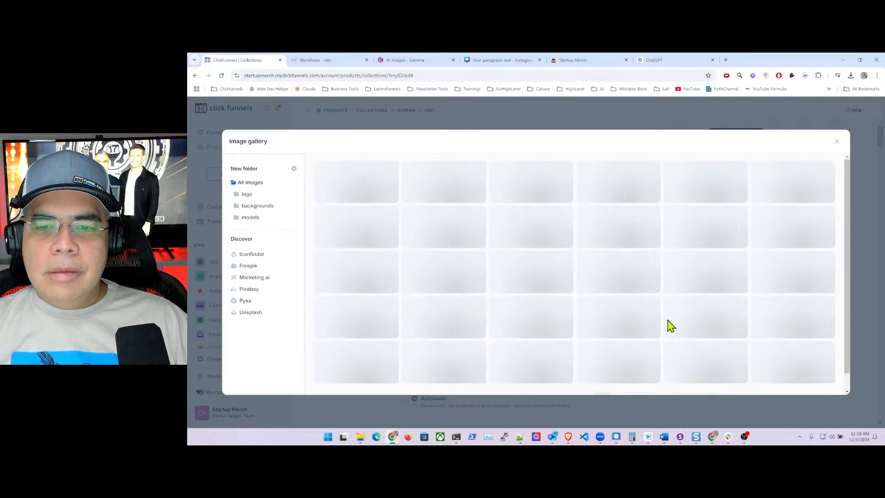
{"action": "scroll", "coordinate": [687, 311], "scroll_direction": "down", "scroll_amount": 3}
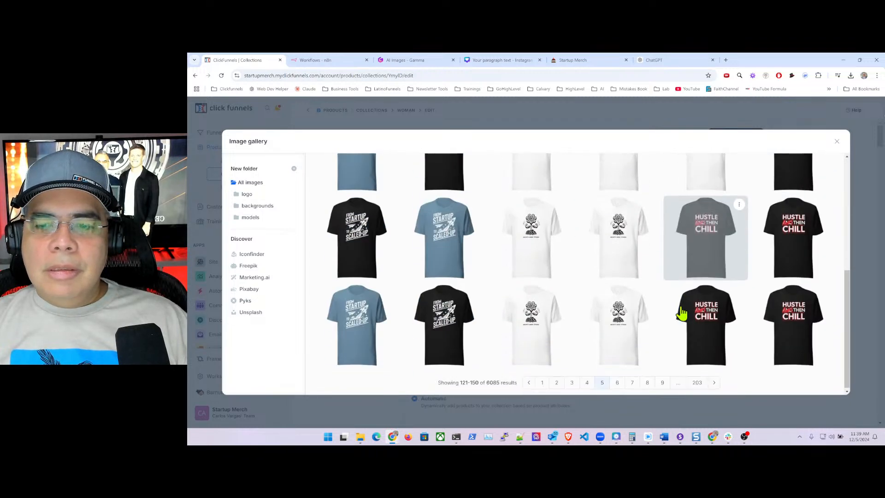
{"action": "left_click", "coordinate": [618, 382]}
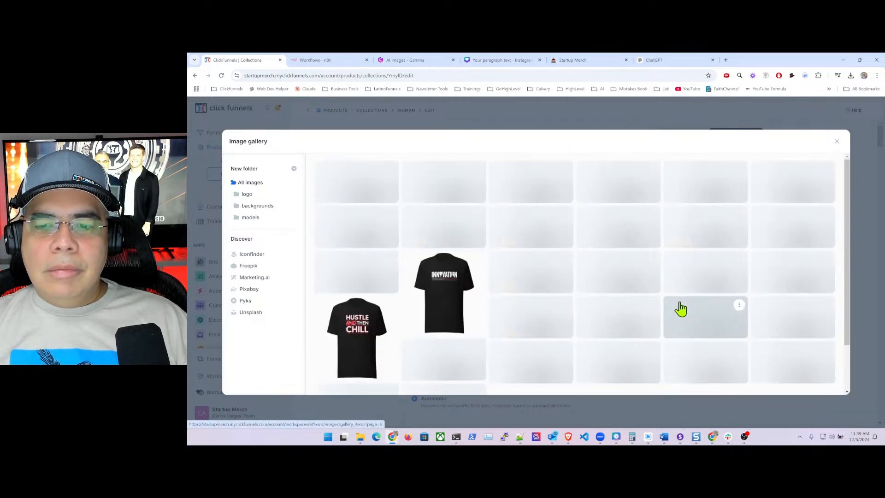
{"action": "scroll", "coordinate": [716, 279], "scroll_direction": "down", "scroll_amount": 5}
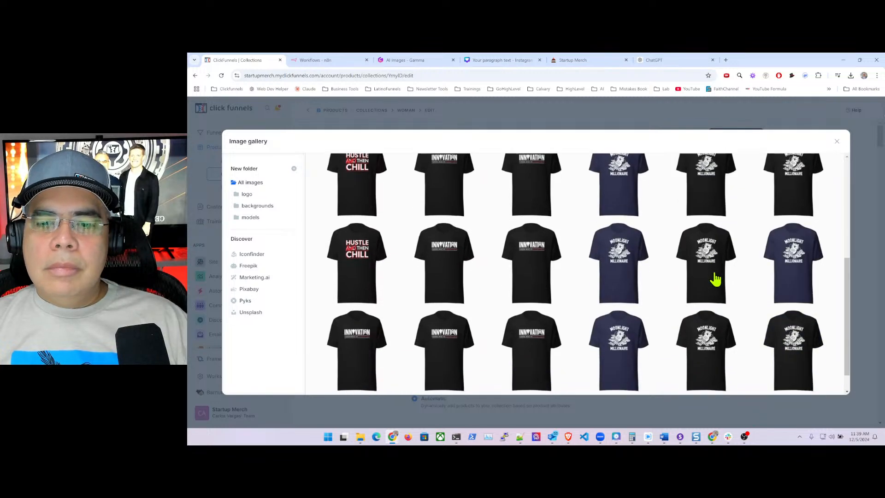
{"action": "left_click", "coordinate": [623, 380]}
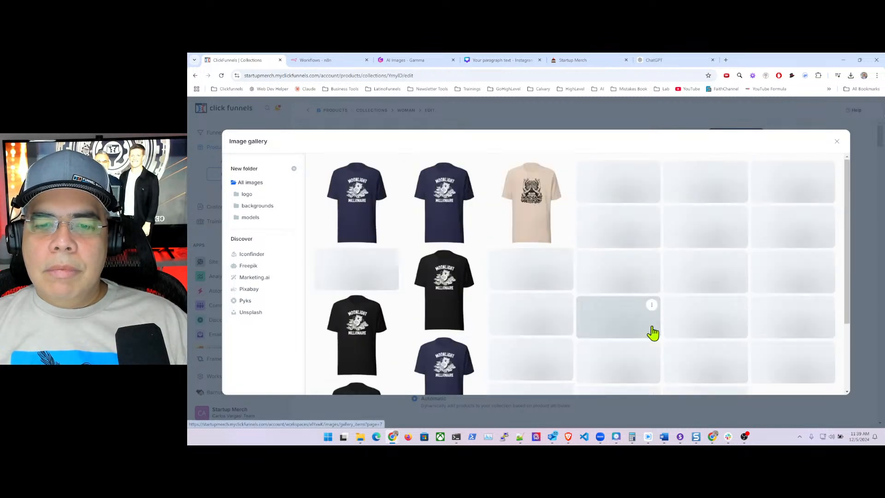
{"action": "scroll", "coordinate": [713, 309], "scroll_direction": "down", "scroll_amount": 5}
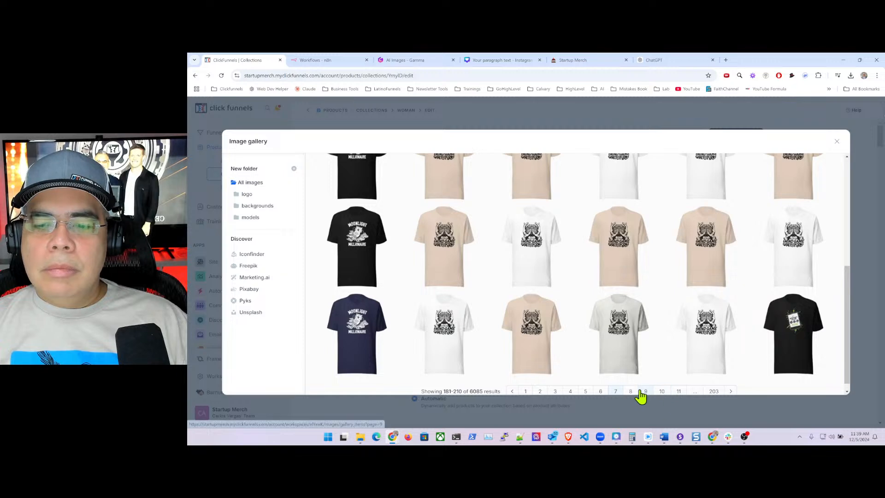
{"action": "left_click", "coordinate": [646, 391]}
{"action": "scroll", "coordinate": [651, 303], "scroll_direction": "down", "scroll_amount": 5}
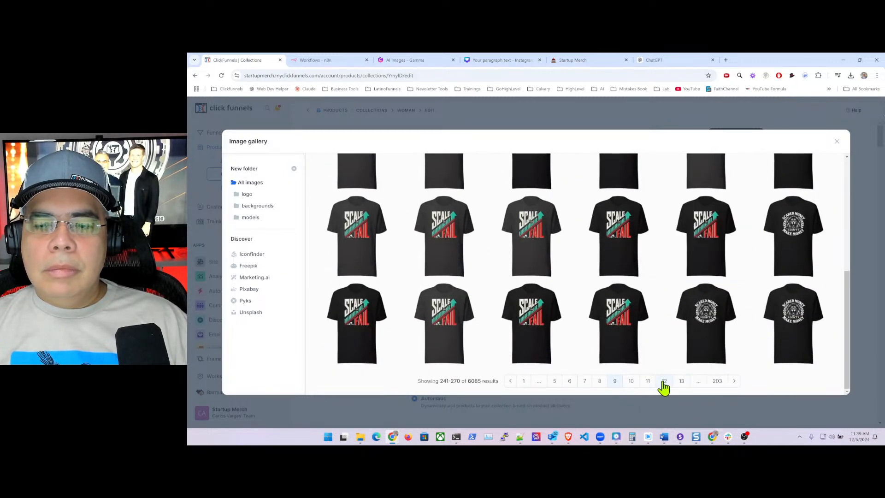
{"action": "left_click", "coordinate": [663, 381]}
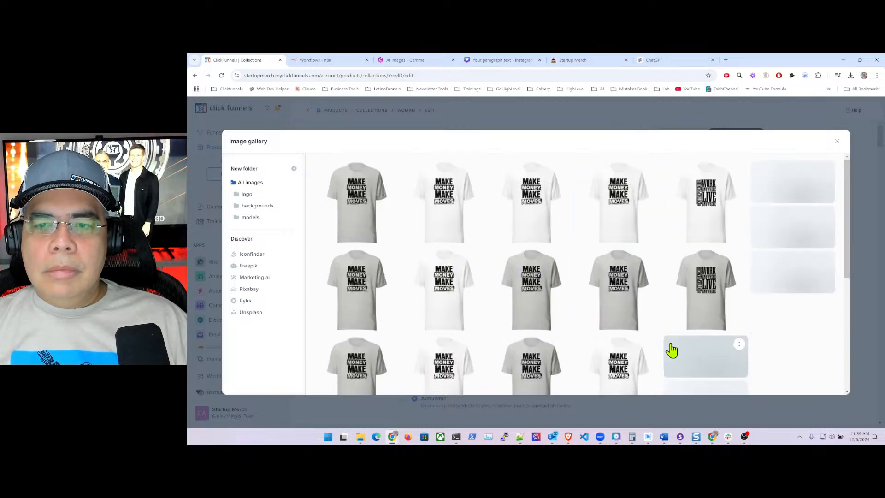
{"action": "scroll", "coordinate": [670, 351], "scroll_direction": "down", "scroll_amount": 1}
{"action": "scroll", "coordinate": [671, 350], "scroll_direction": "down", "scroll_amount": 1}
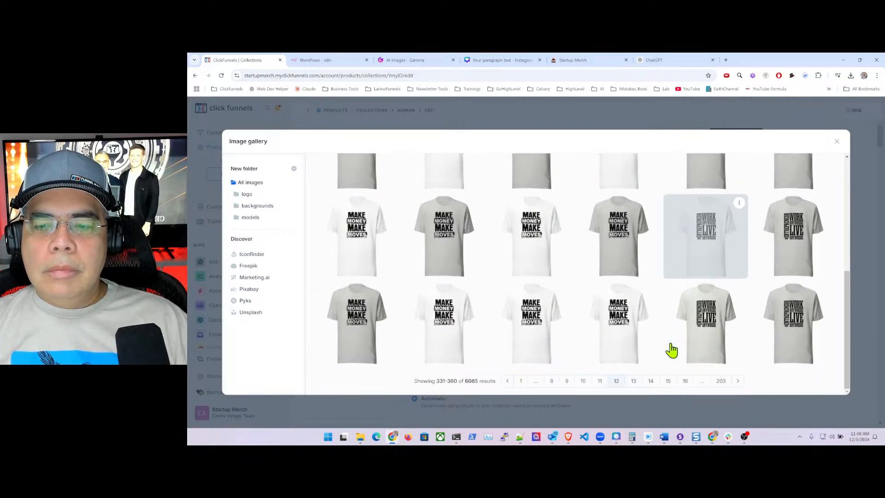
{"action": "left_click", "coordinate": [650, 381]}
{"action": "scroll", "coordinate": [695, 336], "scroll_direction": "down", "scroll_amount": 1}
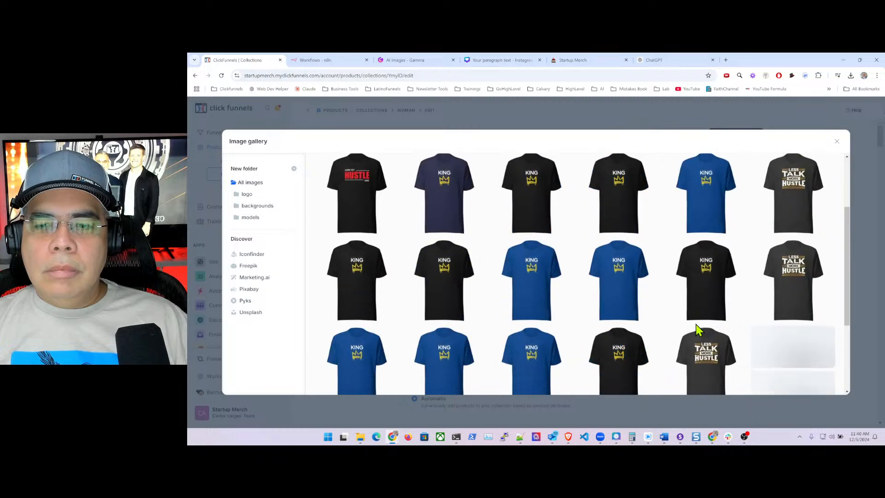
{"action": "scroll", "coordinate": [698, 330], "scroll_direction": "down", "scroll_amount": 1}
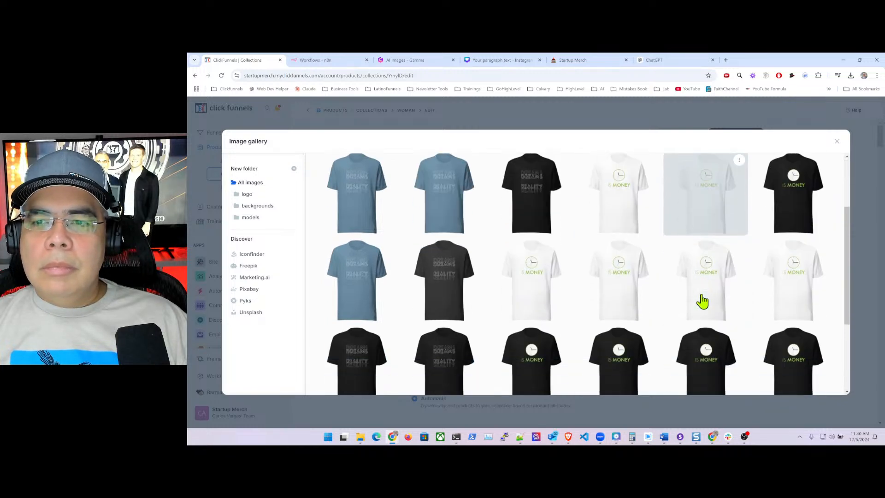
{"action": "scroll", "coordinate": [699, 300], "scroll_direction": "down", "scroll_amount": 4}
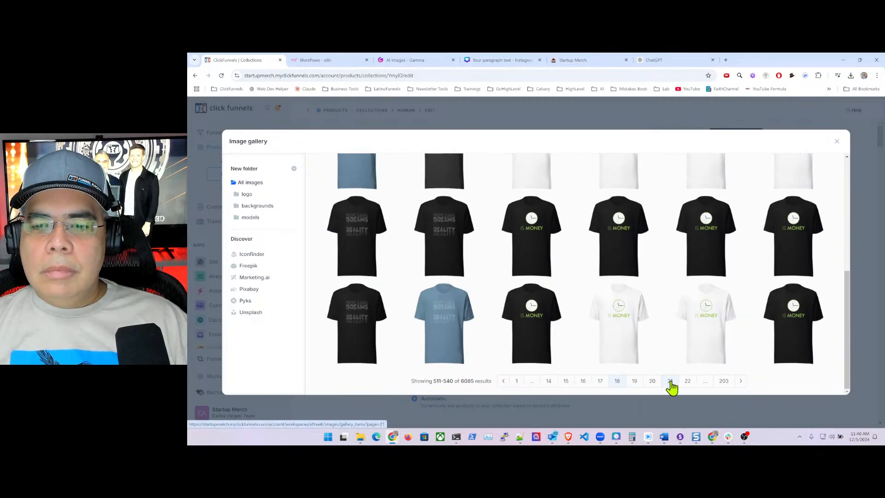
{"action": "left_click", "coordinate": [670, 382]}
{"action": "scroll", "coordinate": [701, 307], "scroll_direction": "down", "scroll_amount": 4}
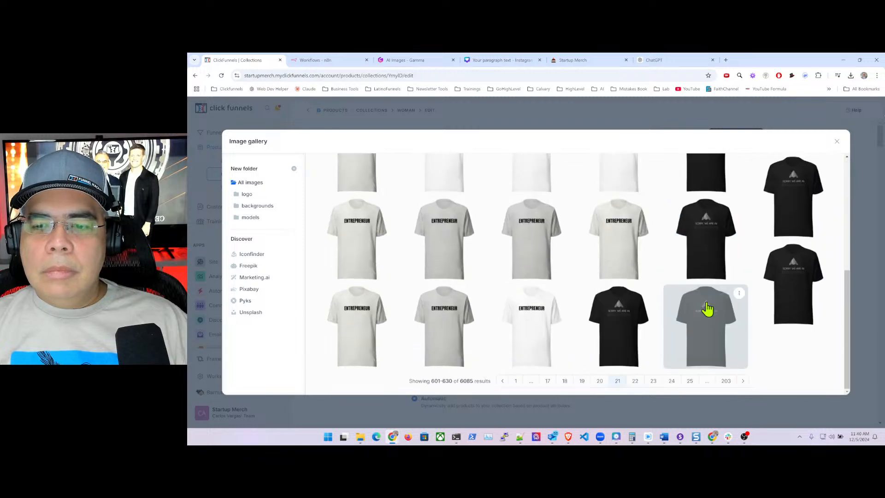
{"action": "left_click", "coordinate": [672, 385]}
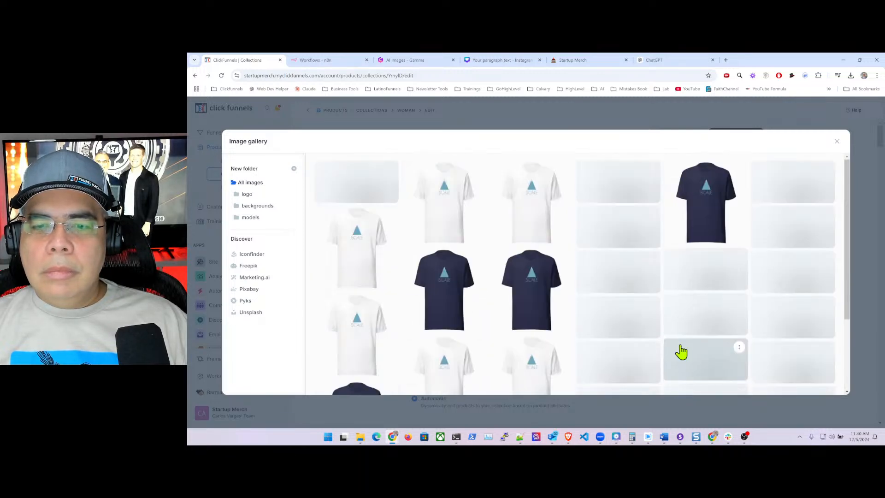
{"action": "scroll", "coordinate": [737, 319], "scroll_direction": "down", "scroll_amount": 2}
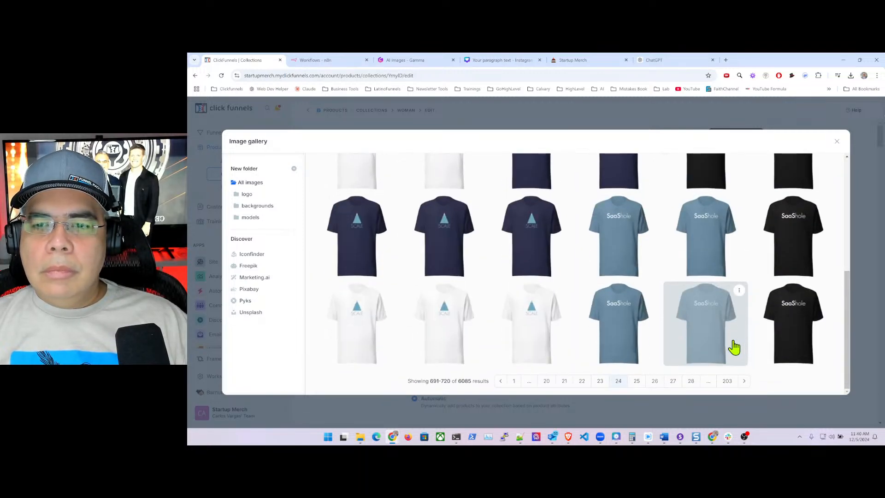
{"action": "left_click", "coordinate": [694, 381]}
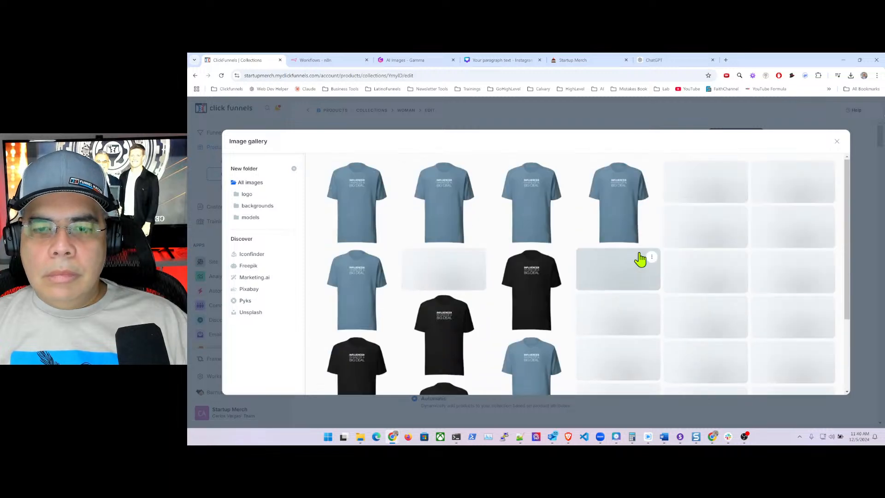
{"action": "scroll", "coordinate": [730, 378], "scroll_direction": "down", "scroll_amount": 3}
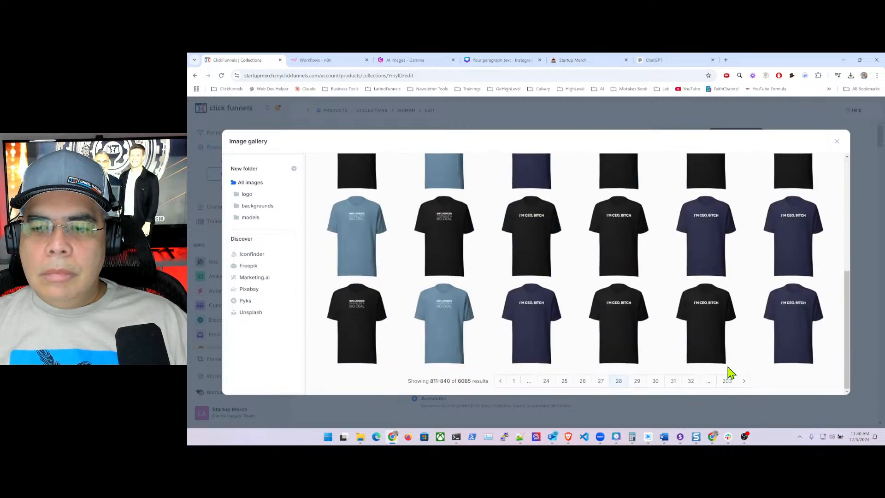
{"action": "left_click", "coordinate": [691, 382]}
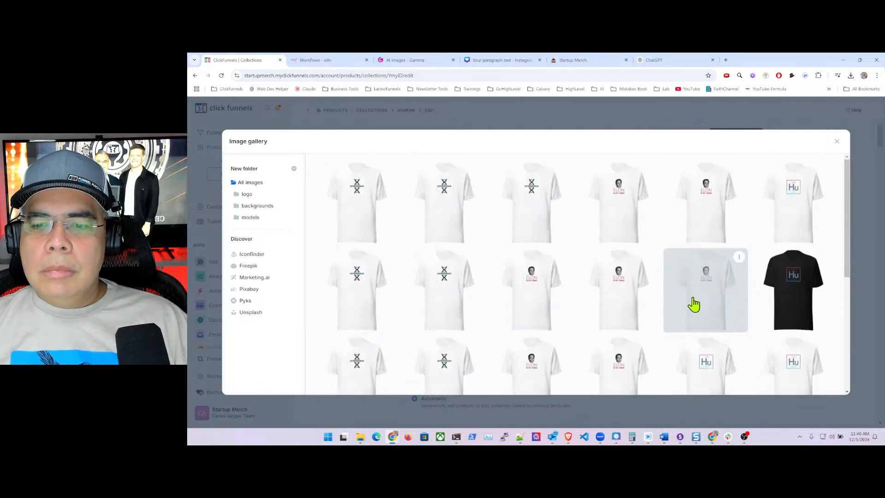
{"action": "scroll", "coordinate": [701, 300], "scroll_direction": "down", "scroll_amount": 5}
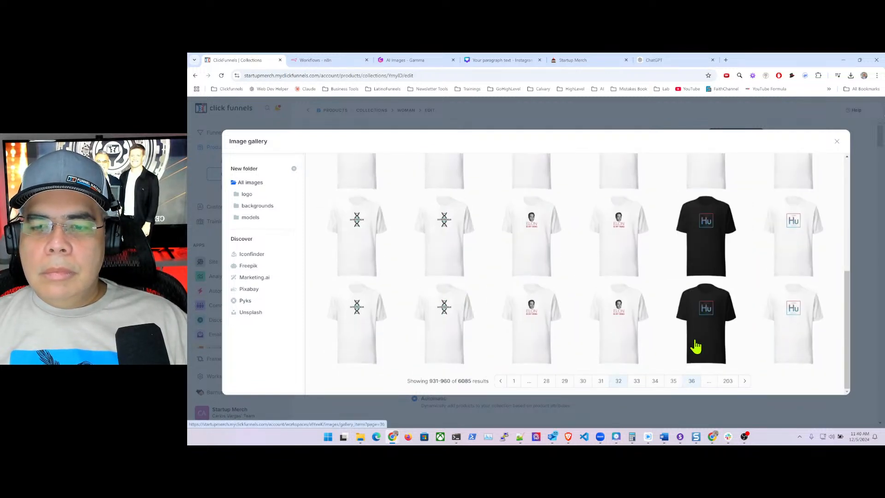
{"action": "left_click", "coordinate": [692, 381]}
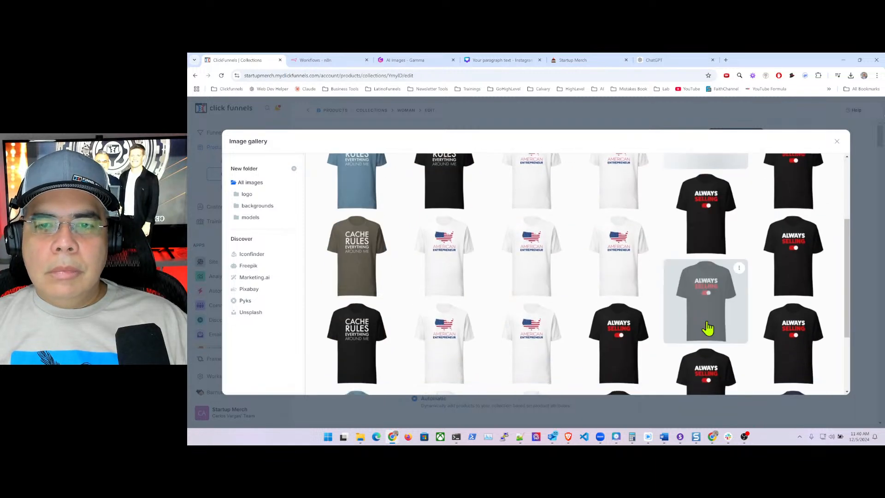
{"action": "scroll", "coordinate": [708, 329], "scroll_direction": "down", "scroll_amount": 3}
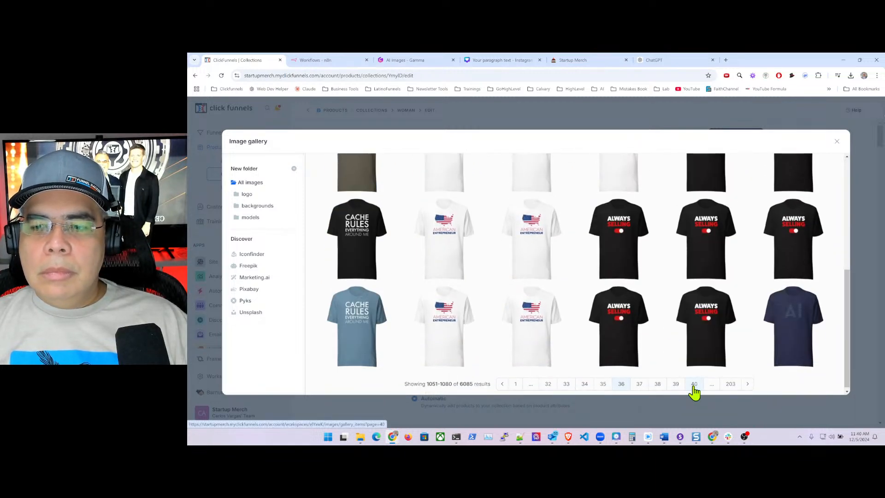
{"action": "left_click", "coordinate": [694, 384]}
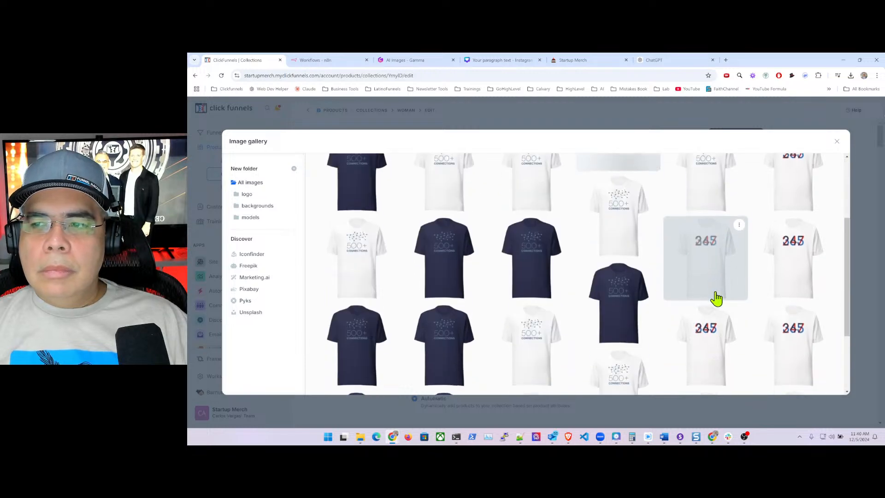
{"action": "scroll", "coordinate": [716, 299], "scroll_direction": "down", "scroll_amount": 3}
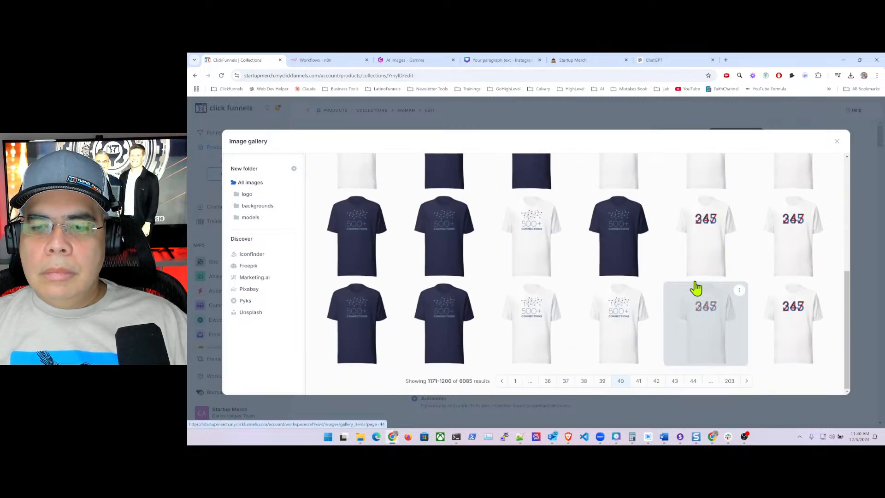
{"action": "scroll", "coordinate": [694, 303], "scroll_direction": "down", "scroll_amount": 1}
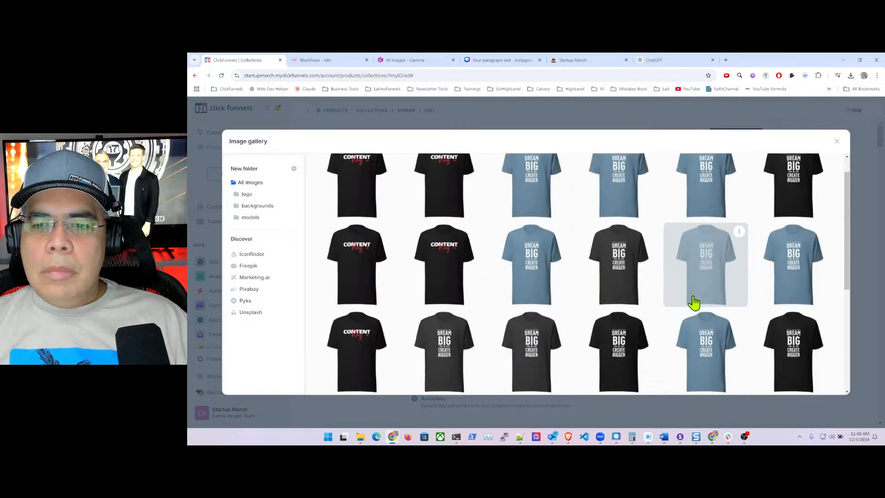
{"action": "scroll", "coordinate": [694, 302], "scroll_direction": "down", "scroll_amount": 2}
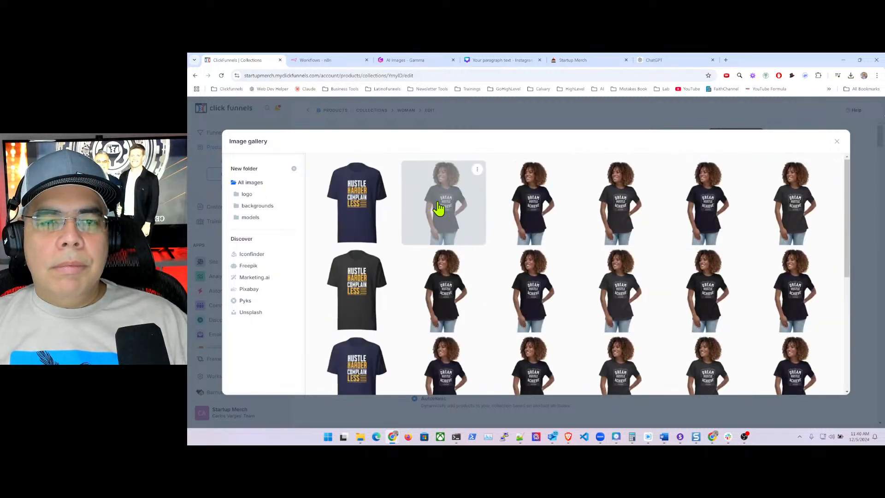
{"action": "left_click", "coordinate": [439, 208]}
{"action": "scroll", "coordinate": [604, 300], "scroll_direction": "down", "scroll_amount": 5}
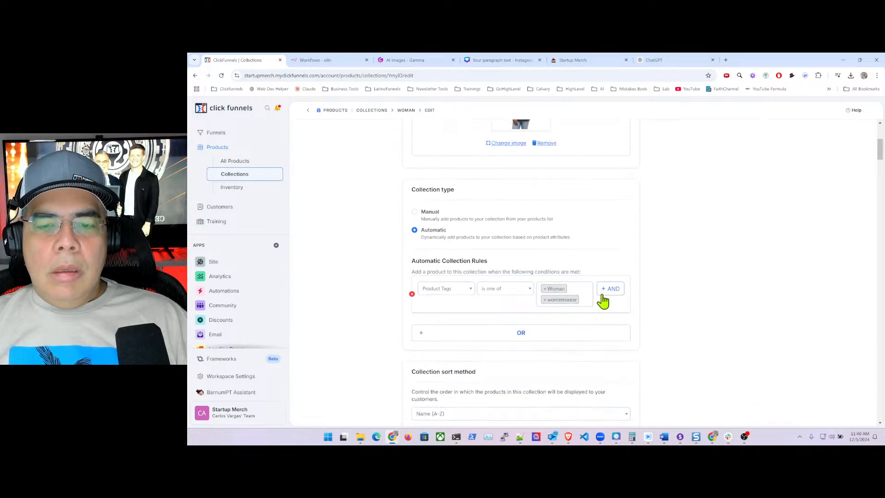
- Drop the womenswear tag so only Woman remains, then review the matched tees
{"action": "scroll", "coordinate": [674, 297], "scroll_direction": "down", "scroll_amount": 2}
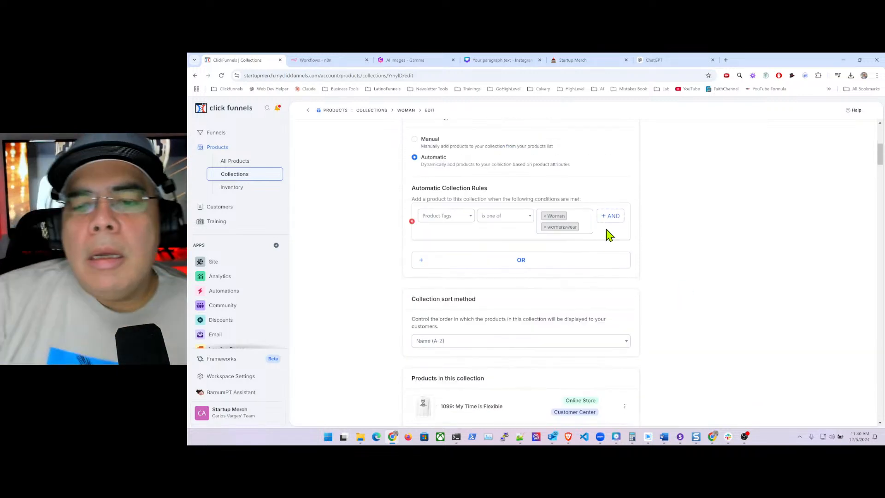
{"action": "scroll", "coordinate": [585, 232], "scroll_direction": "down", "scroll_amount": 9}
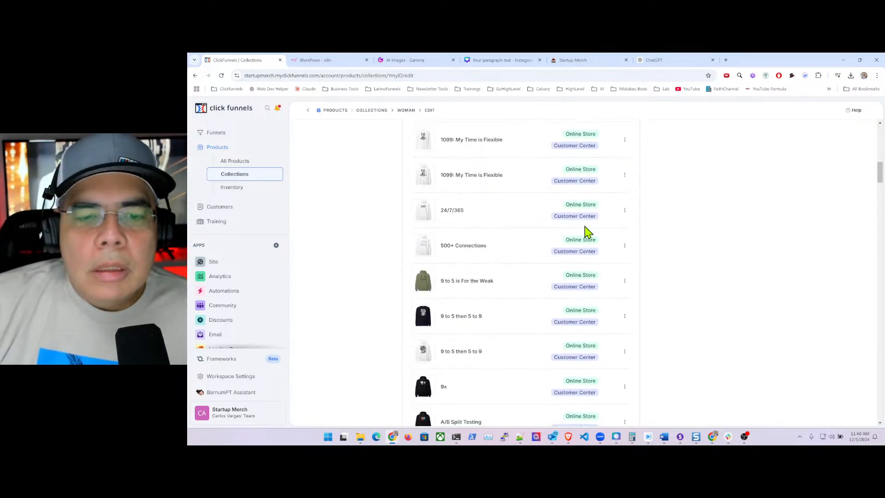
{"action": "scroll", "coordinate": [587, 225], "scroll_direction": "up", "scroll_amount": 8}
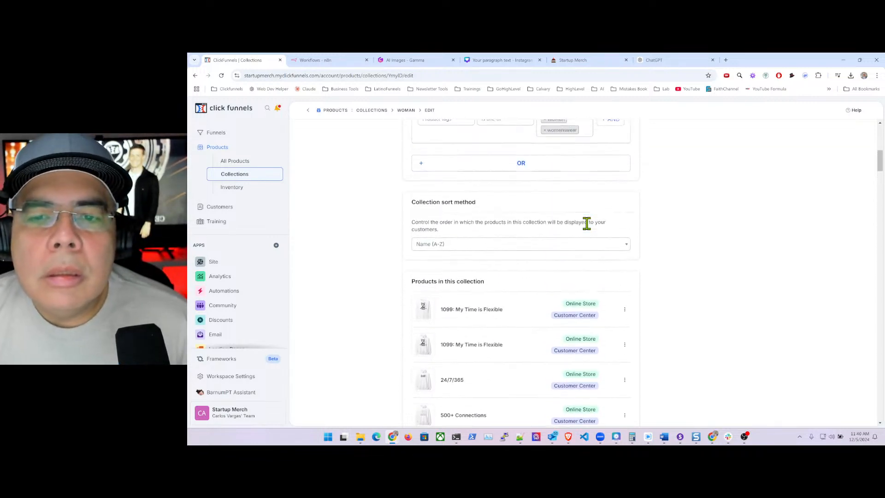
{"action": "left_click", "coordinate": [544, 179]}
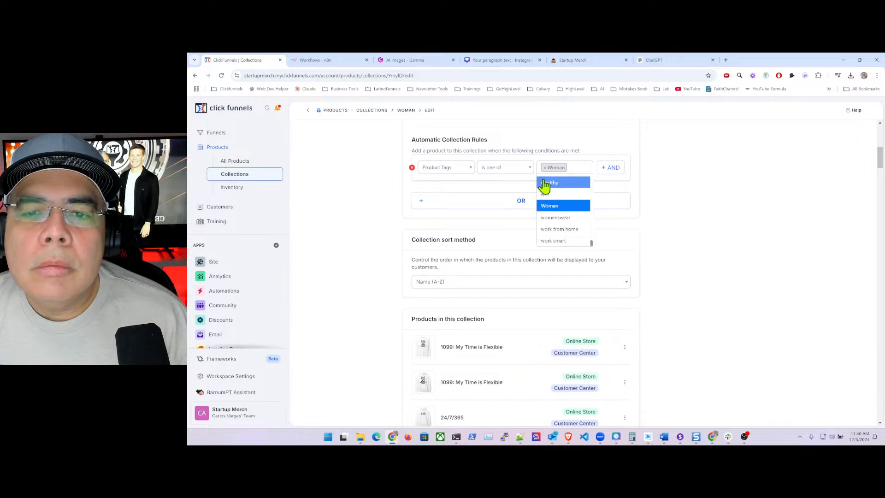
{"action": "scroll", "coordinate": [645, 237], "scroll_direction": "down", "scroll_amount": 15}
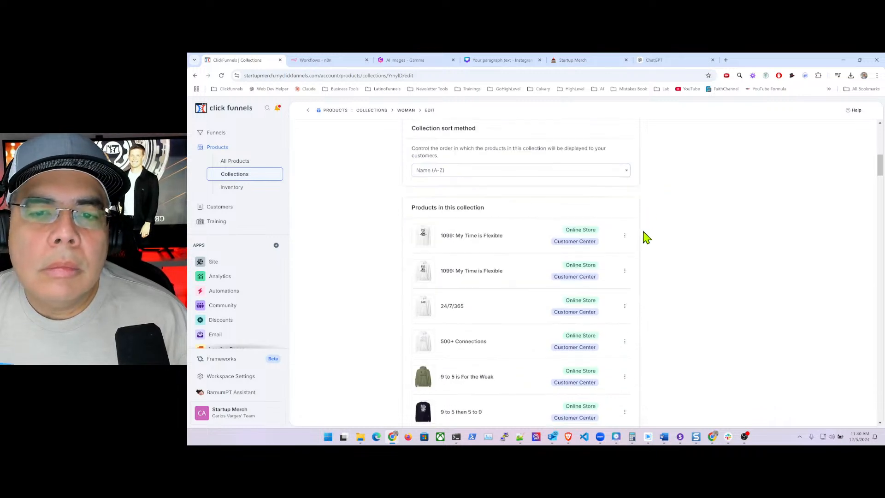
{"action": "scroll", "coordinate": [652, 239], "scroll_direction": "down", "scroll_amount": 15}
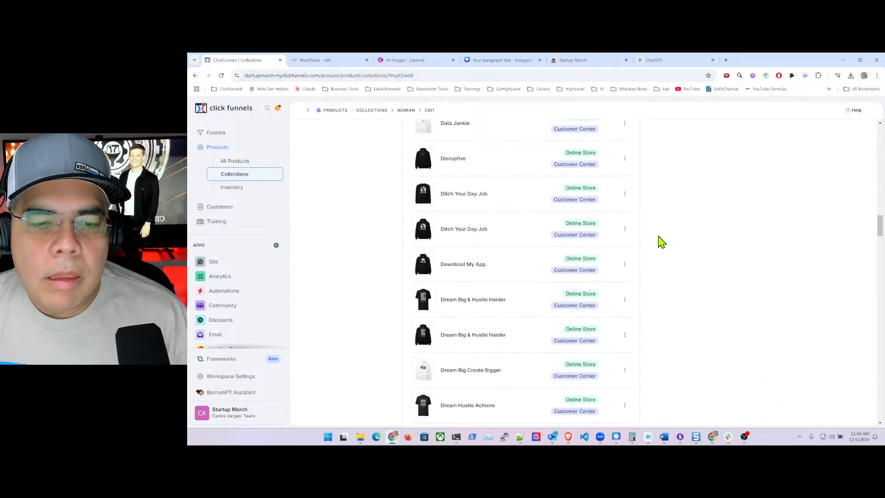
{"action": "scroll", "coordinate": [673, 249], "scroll_direction": "down", "scroll_amount": 15}
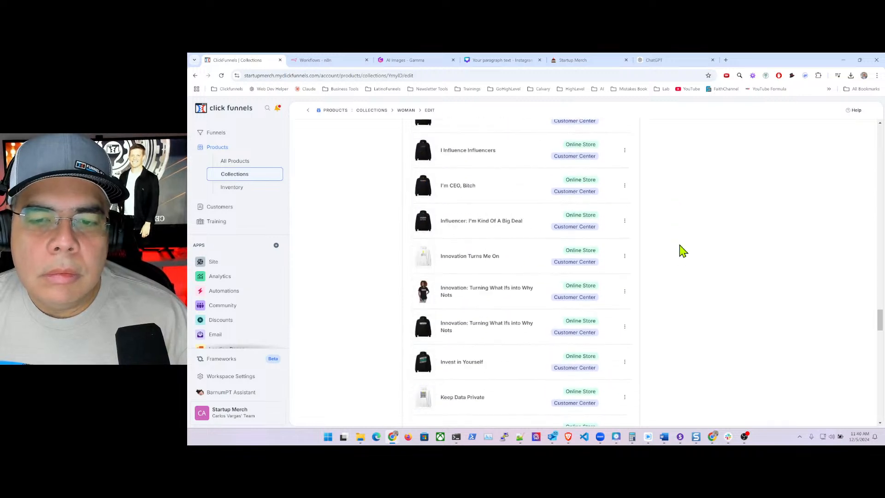
{"action": "scroll", "coordinate": [688, 253], "scroll_direction": "down", "scroll_amount": 10}
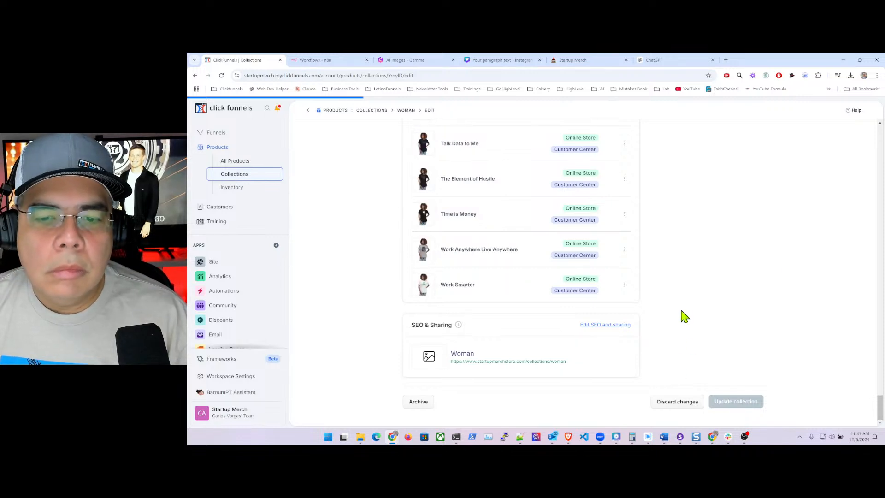
{"action": "scroll", "coordinate": [681, 300], "scroll_direction": "up", "scroll_amount": 10}
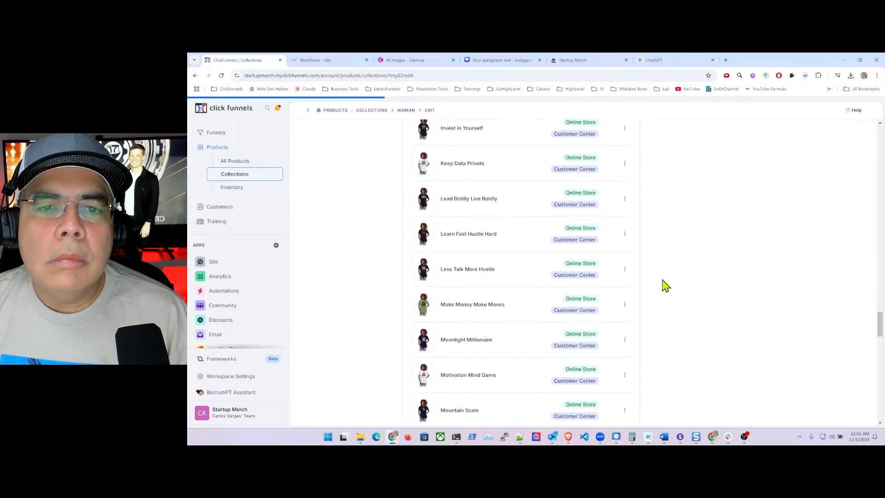
{"action": "scroll", "coordinate": [659, 272], "scroll_direction": "up", "scroll_amount": 20}
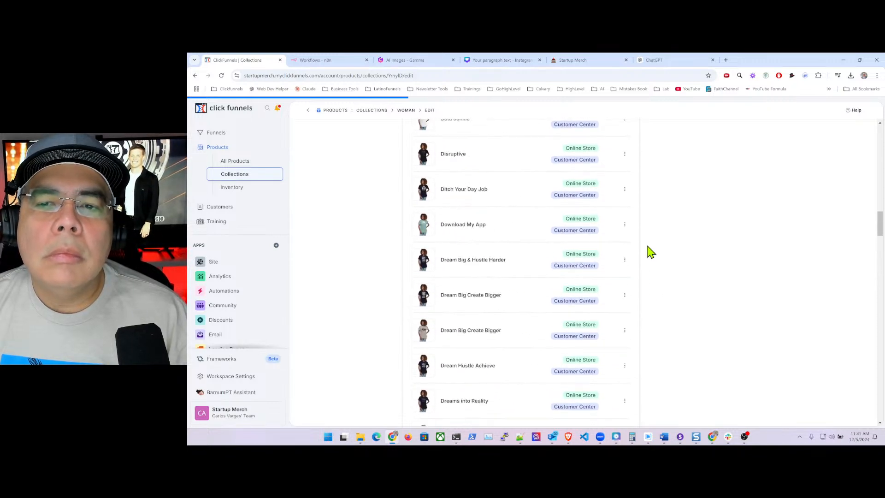
{"action": "scroll", "coordinate": [650, 251], "scroll_direction": "up", "scroll_amount": 20}
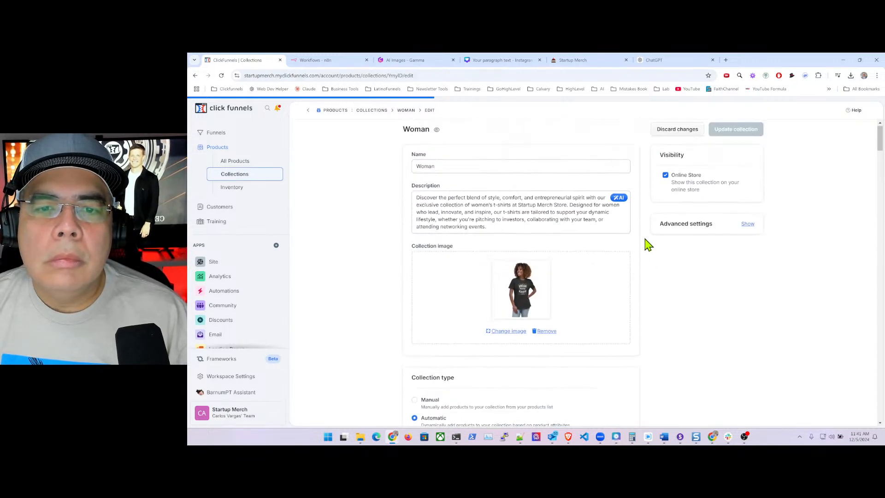
{"action": "scroll", "coordinate": [648, 237], "scroll_direction": "up", "scroll_amount": 1}
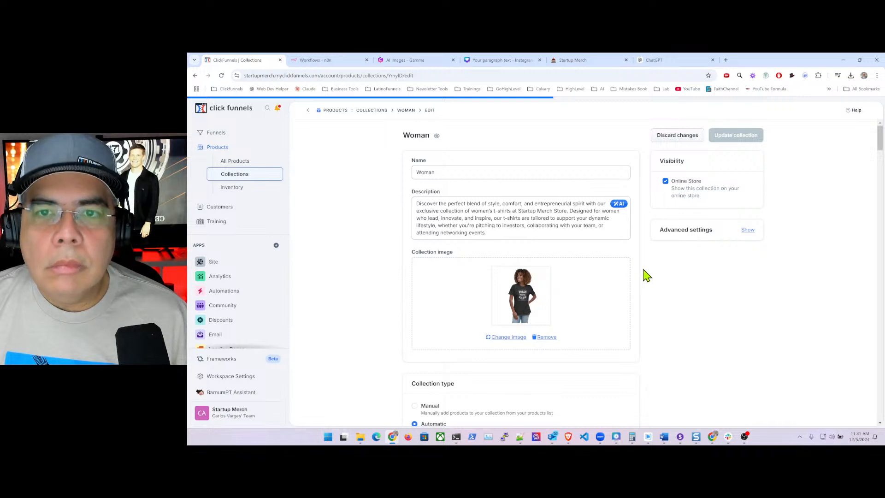
- Review the product list and update the Woman collection with its Woman-only rule
{"action": "scroll", "coordinate": [644, 276], "scroll_direction": "down", "scroll_amount": 3}
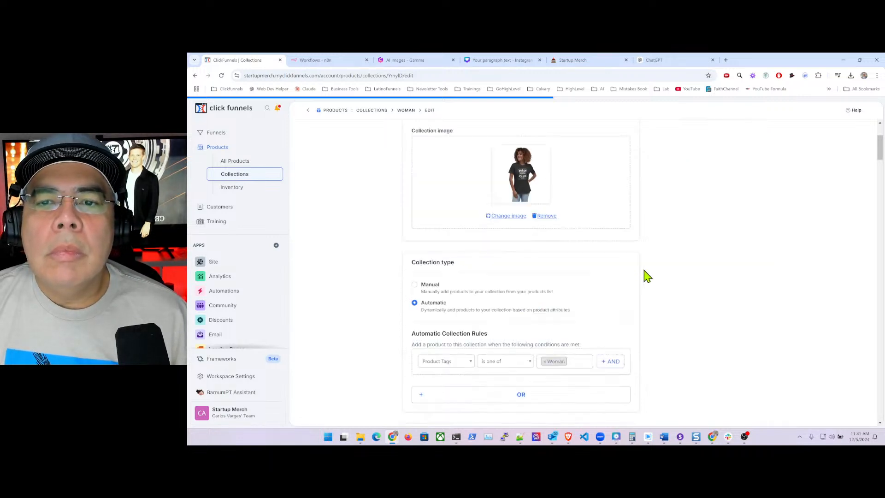
{"action": "scroll", "coordinate": [634, 264], "scroll_direction": "up", "scroll_amount": 2}
{"action": "scroll", "coordinate": [632, 263], "scroll_direction": "down", "scroll_amount": 20}
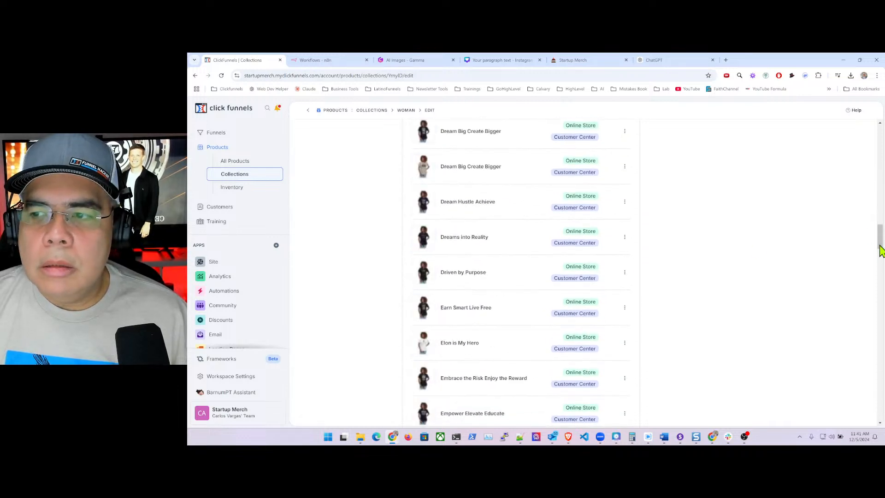
{"action": "left_click_drag", "start_coordinate": [881, 237], "coordinate": [881, 414]}
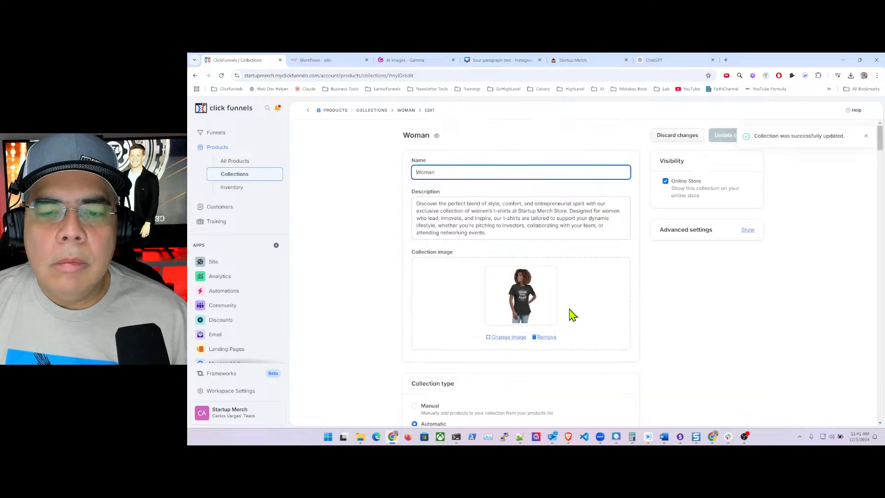
- Return to the Collections list, then start a new message in ChatGPT
{"action": "scroll", "coordinate": [673, 313], "scroll_direction": "down", "scroll_amount": 20}
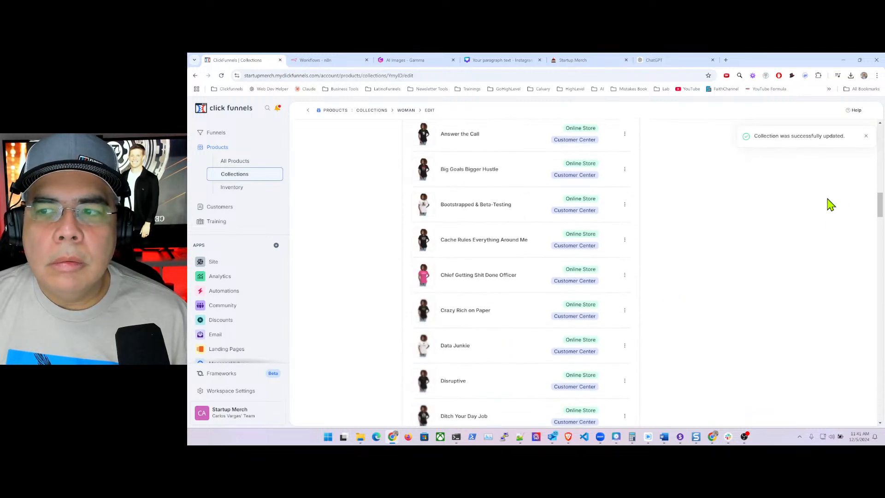
{"action": "left_click_drag", "start_coordinate": [881, 208], "coordinate": [858, 407]}
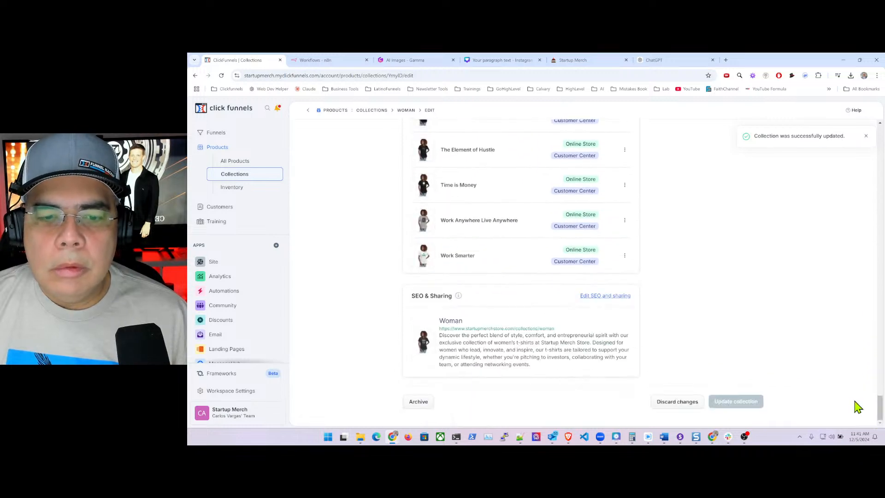
{"action": "scroll", "coordinate": [671, 282], "scroll_direction": "up", "scroll_amount": 10}
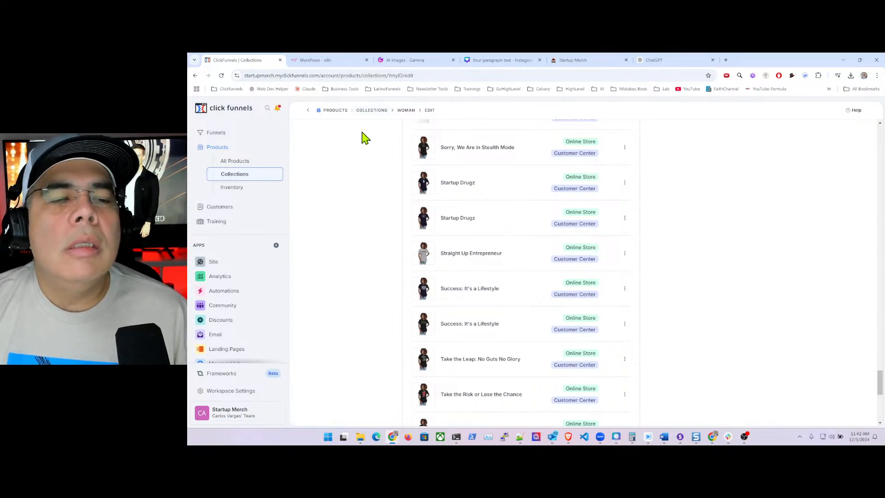
{"action": "left_click", "coordinate": [381, 112]}
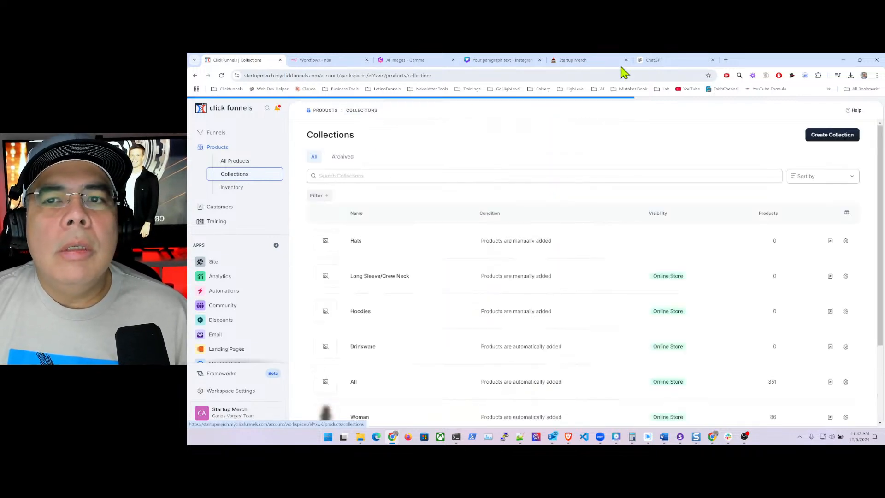
{"action": "left_click", "coordinate": [666, 60]}
{"action": "left_click", "coordinate": [480, 383]}
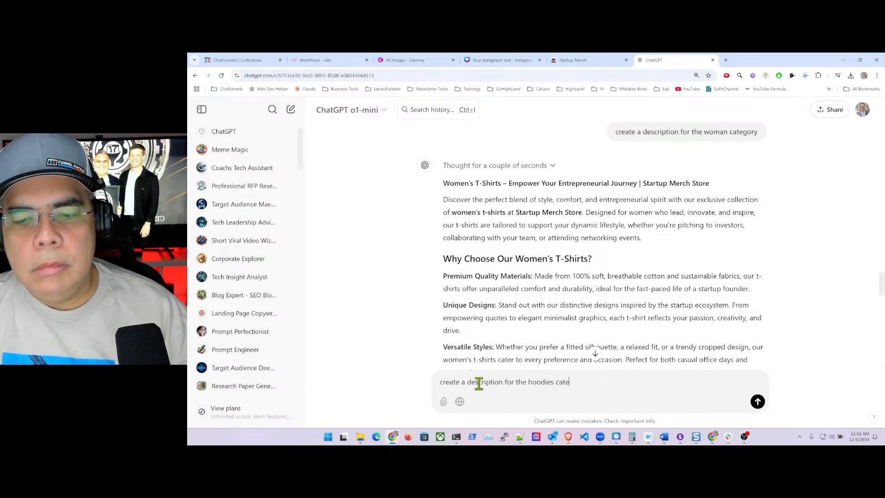
- Send ChatGPT 'create a description for the hoodies category' and go back to ClickFunnels
{"action": "key", "text": "ctrl+a"}
{"action": "key", "text": "ctrl+x"}
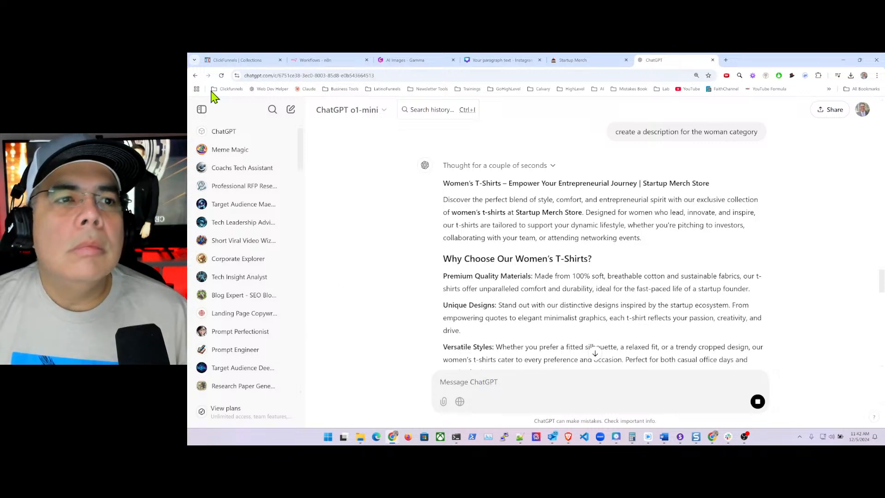
{"action": "left_click", "coordinate": [239, 61]}
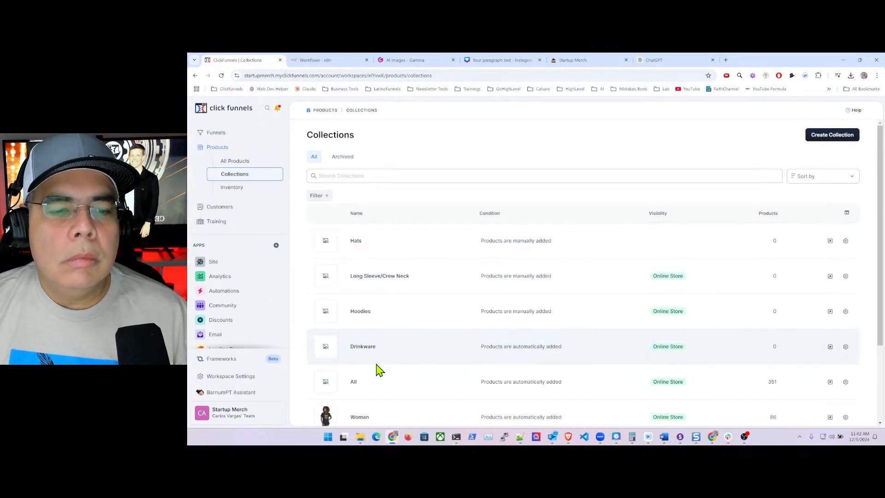
- Open the Hoodies collection and pick the black hoodie photo on gallery page 193
{"action": "scroll", "coordinate": [369, 380], "scroll_direction": "down", "scroll_amount": 2}
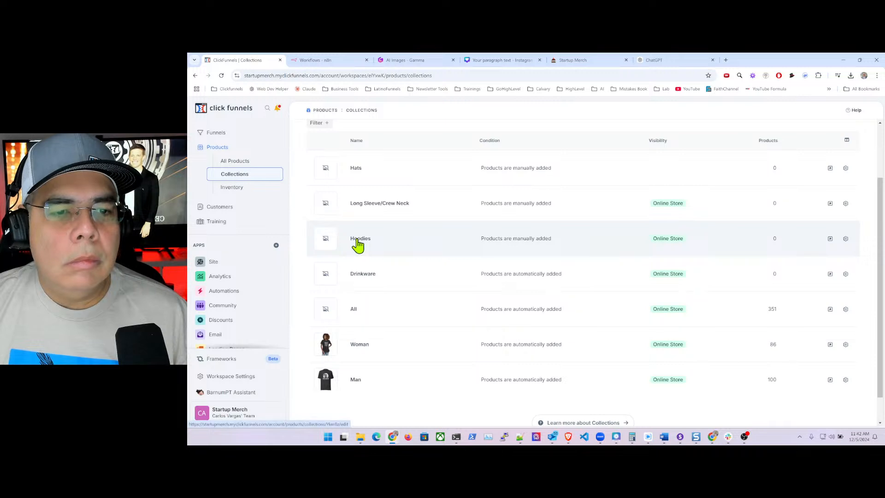
{"action": "left_click", "coordinate": [358, 244]}
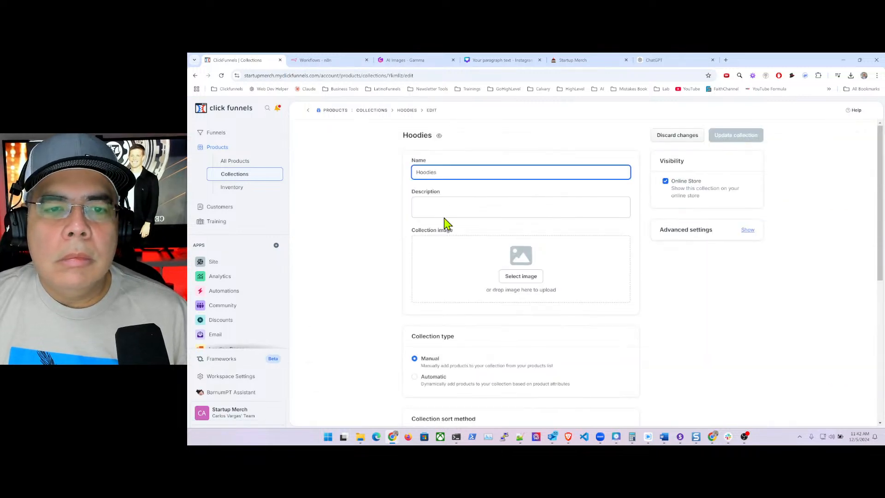
{"action": "left_click", "coordinate": [522, 278]}
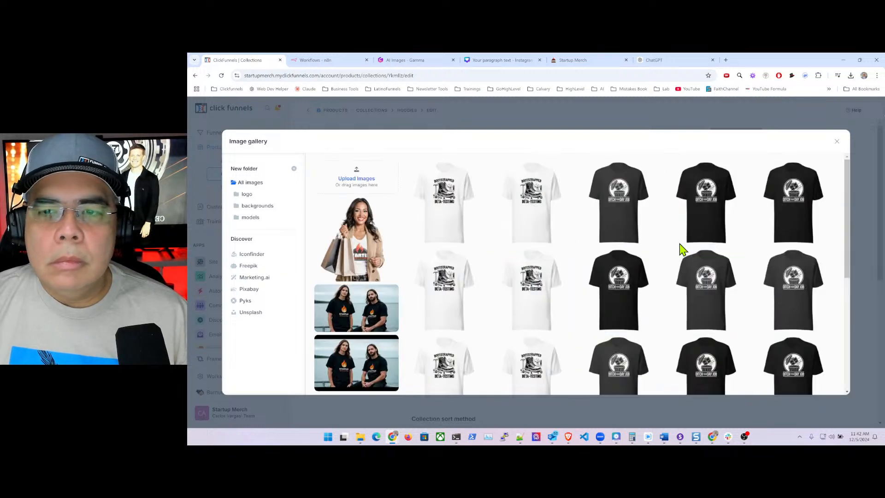
{"action": "scroll", "coordinate": [682, 249], "scroll_direction": "down", "scroll_amount": 5}
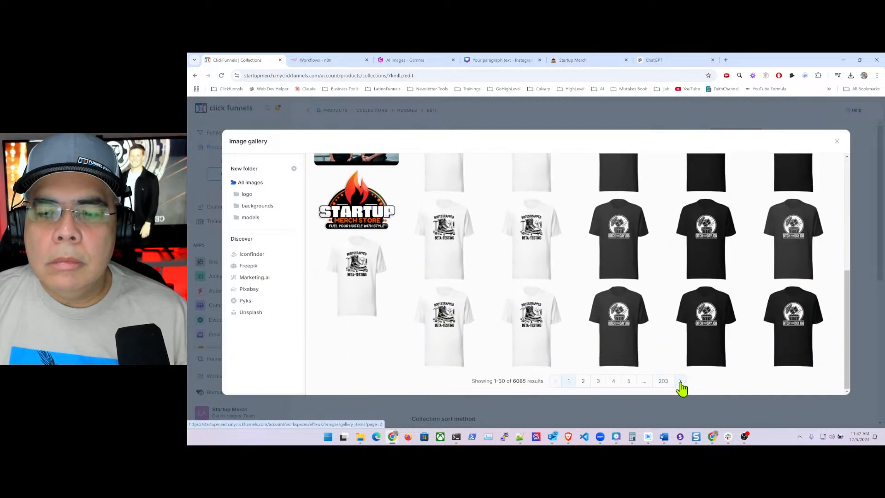
{"action": "left_click", "coordinate": [663, 381]}
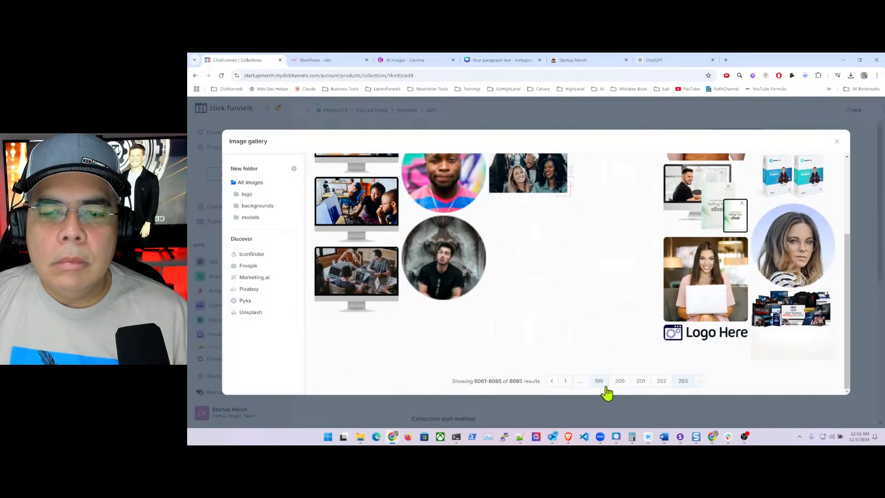
{"action": "left_click", "coordinate": [598, 382]}
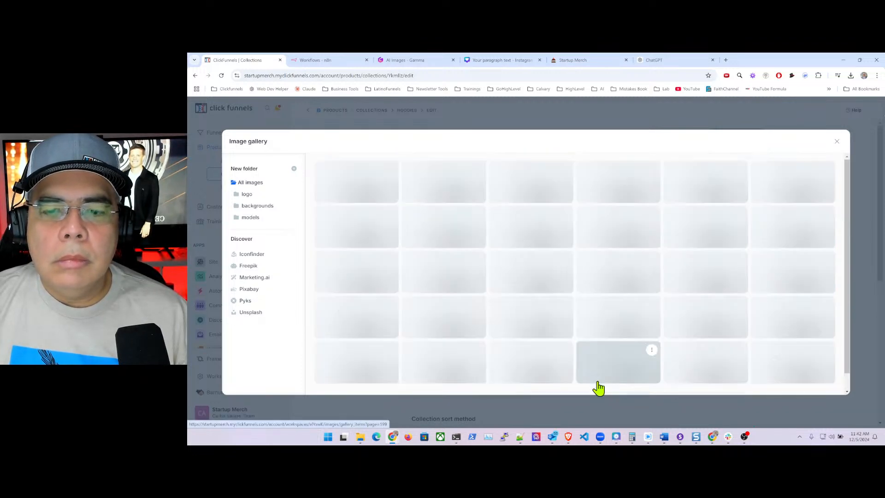
{"action": "scroll", "coordinate": [629, 351], "scroll_direction": "down", "scroll_amount": 2}
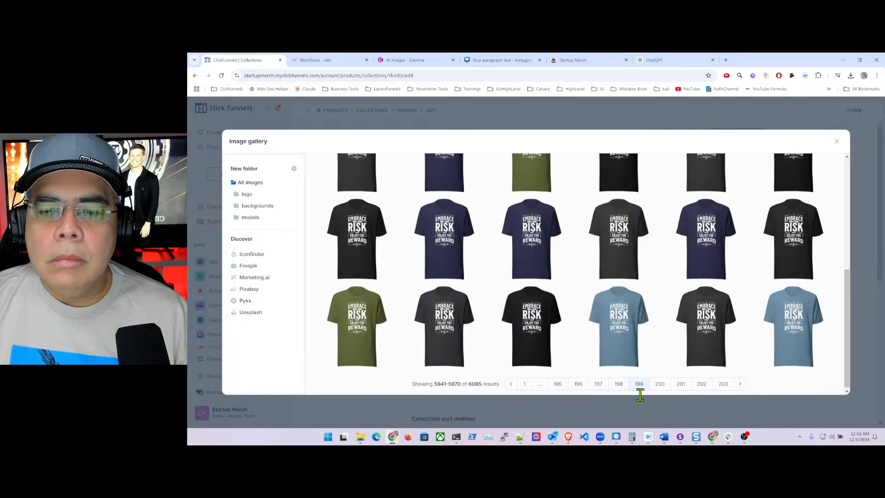
{"action": "left_click", "coordinate": [579, 383]}
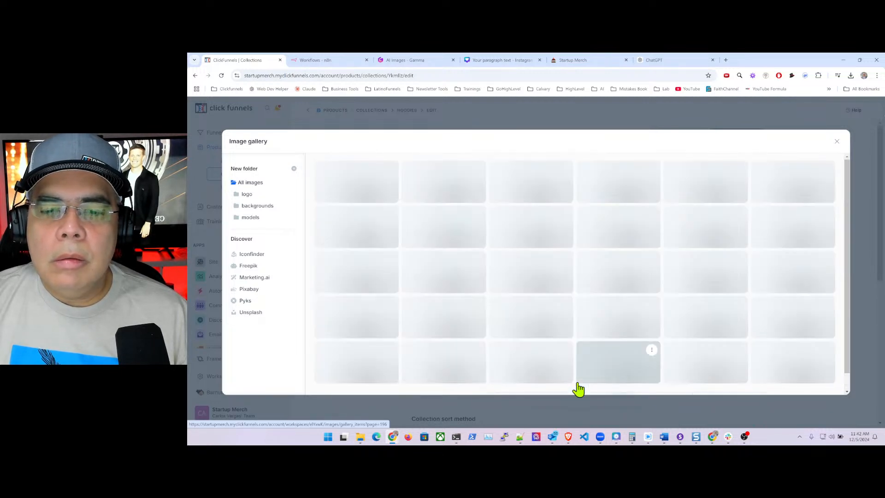
{"action": "scroll", "coordinate": [576, 375], "scroll_direction": "down", "scroll_amount": 3}
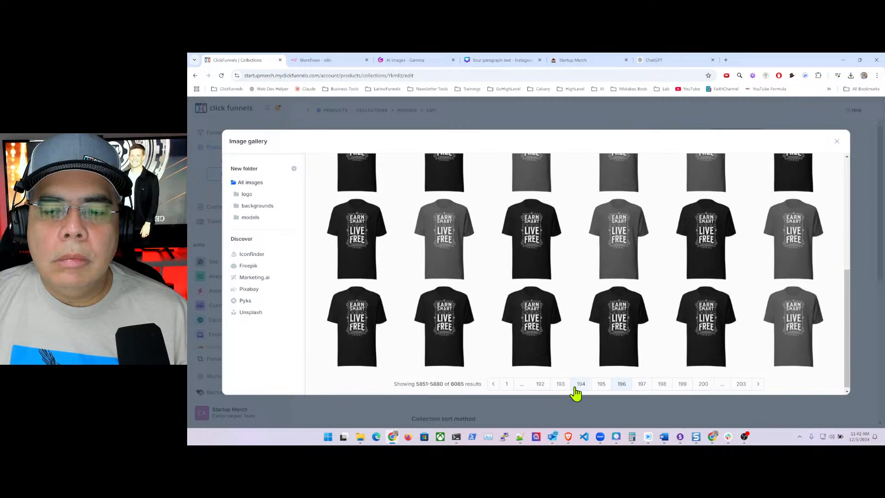
{"action": "left_click", "coordinate": [561, 385]}
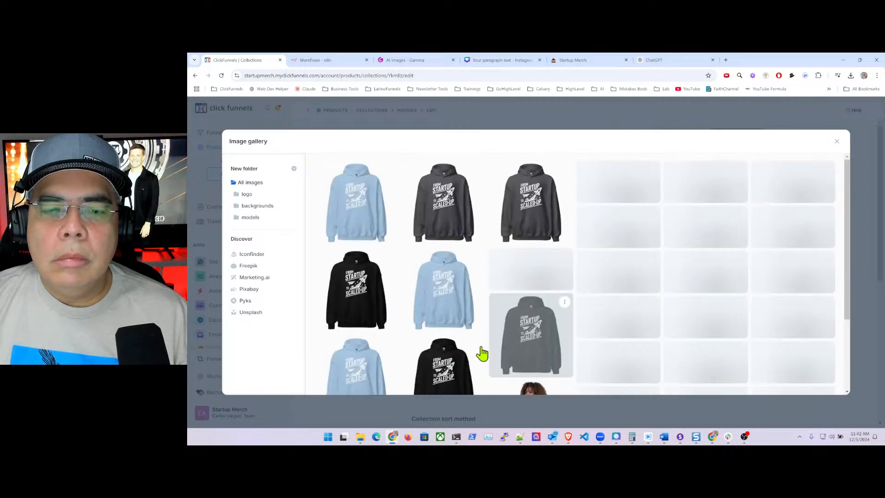
{"action": "left_click", "coordinate": [443, 208]}
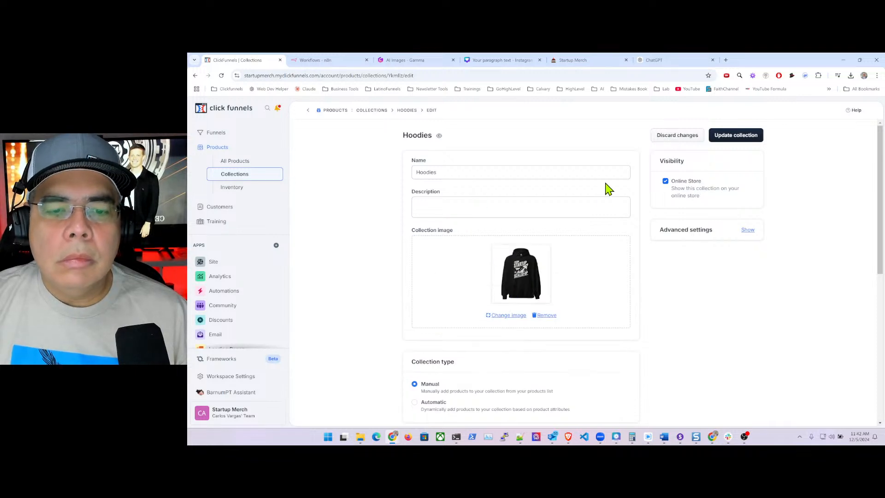
- Switch Hoodies to Automatic and create a Product Tags 'is one of' rule
{"action": "scroll", "coordinate": [611, 314], "scroll_direction": "down", "scroll_amount": 2}
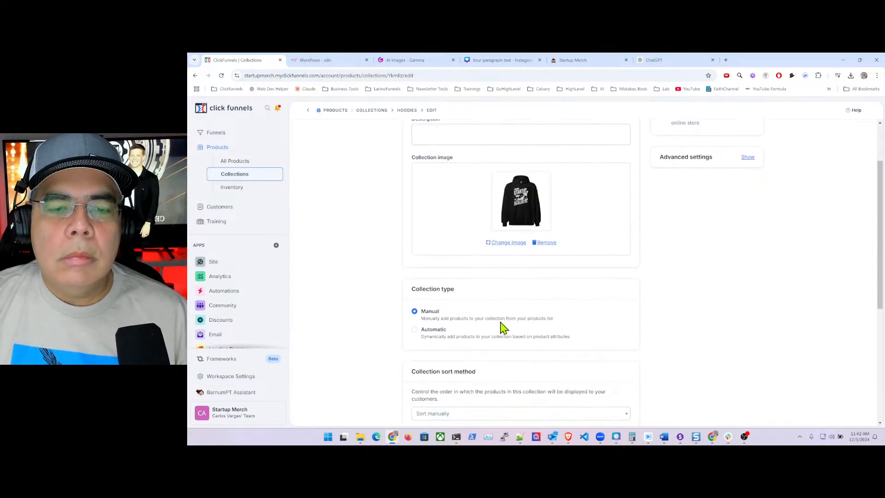
{"action": "left_click", "coordinate": [414, 329]}
{"action": "scroll", "coordinate": [517, 307], "scroll_direction": "down", "scroll_amount": 2}
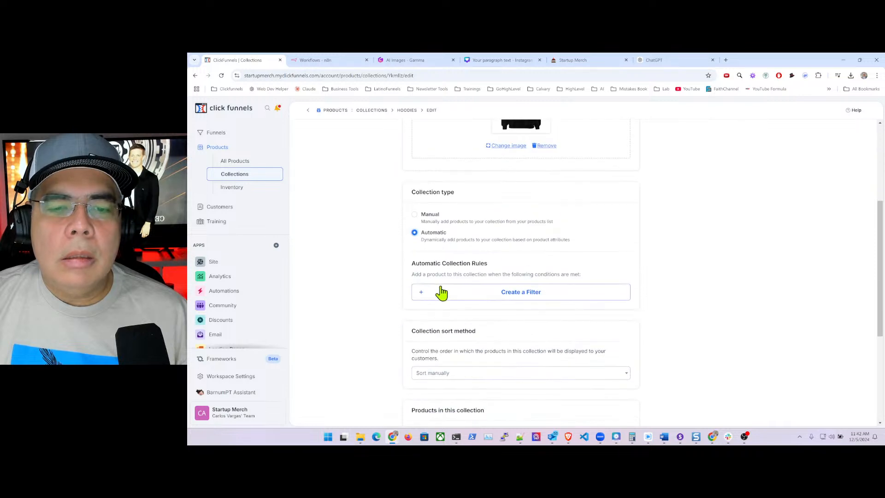
{"action": "left_click", "coordinate": [521, 295]}
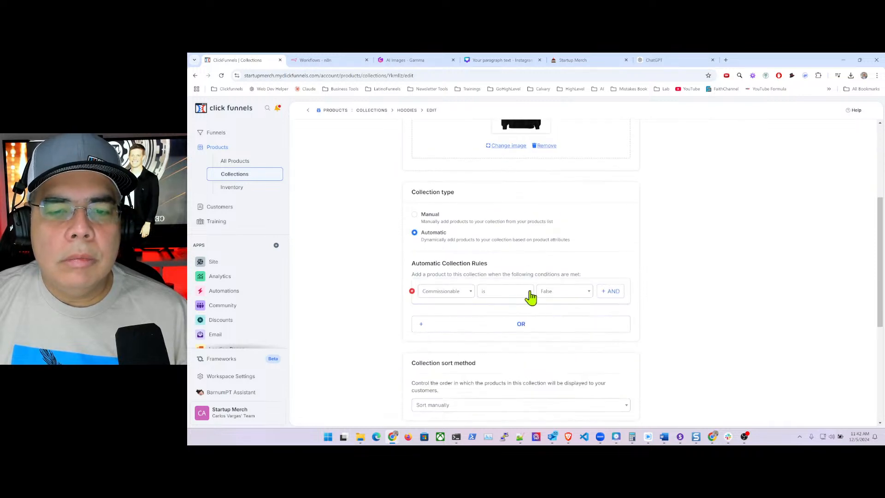
{"action": "left_click", "coordinate": [451, 295]}
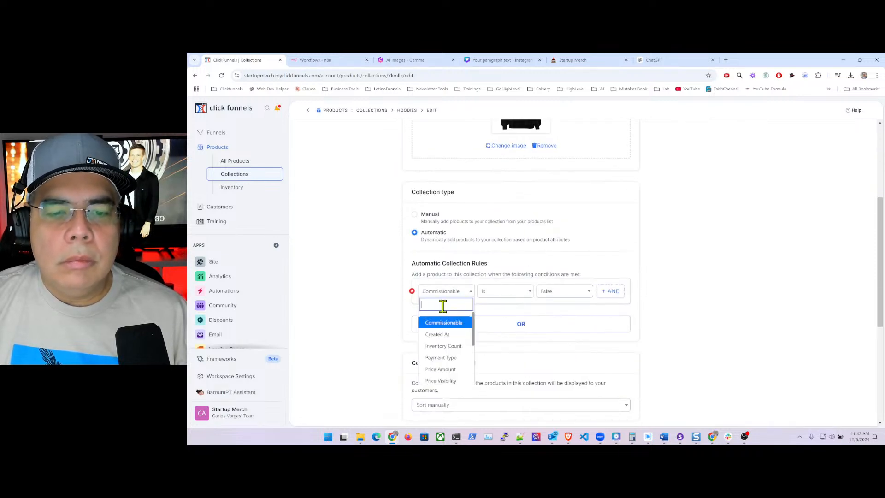
{"action": "type", "text": "tag"}
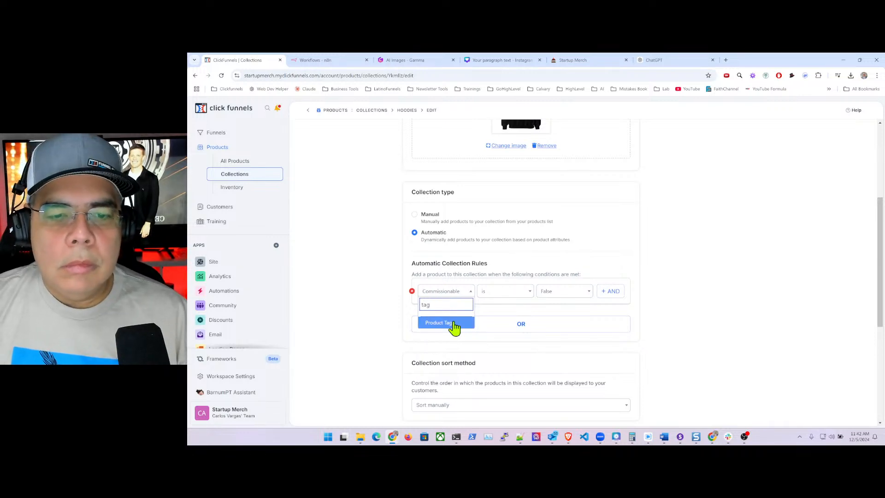
{"action": "left_click", "coordinate": [454, 324]}
{"action": "left_click", "coordinate": [507, 293]}
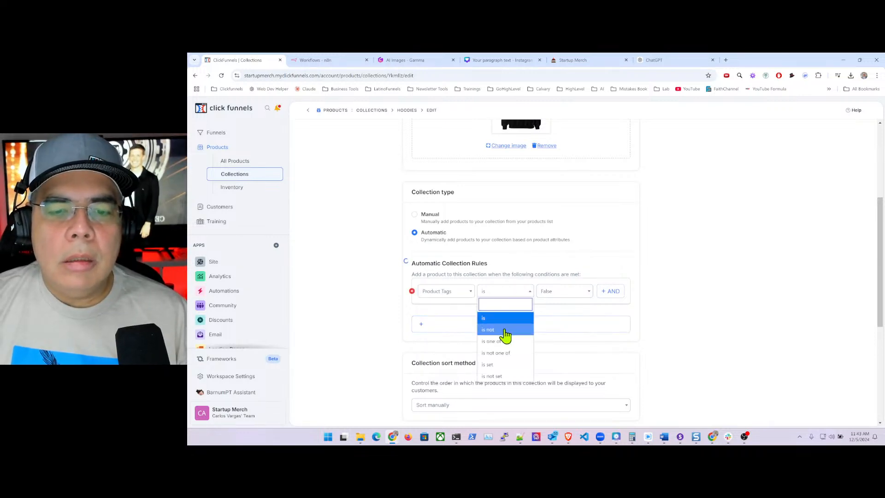
{"action": "left_click", "coordinate": [500, 294]}
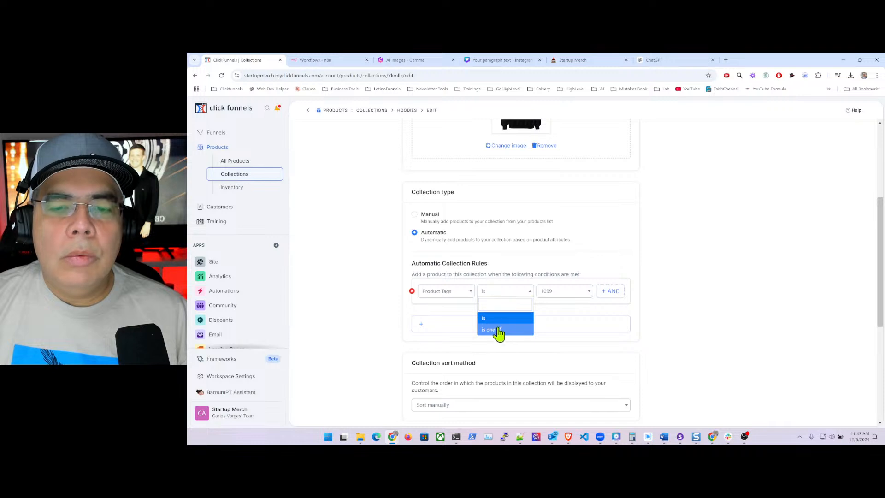
{"action": "left_click", "coordinate": [499, 331]}
- Set the rule's tags to hoodies and Hoodies
{"action": "left_click", "coordinate": [573, 291]}
{"action": "left_click", "coordinate": [549, 291]}
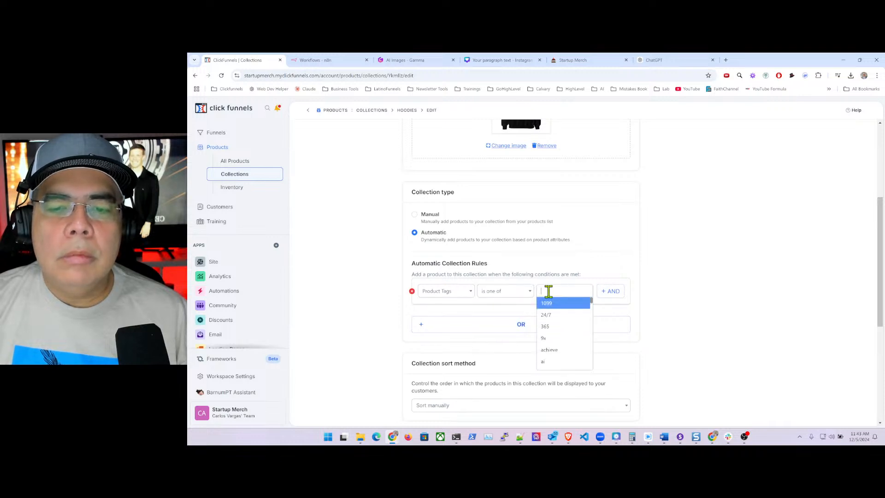
{"action": "type", "text": "hoo"}
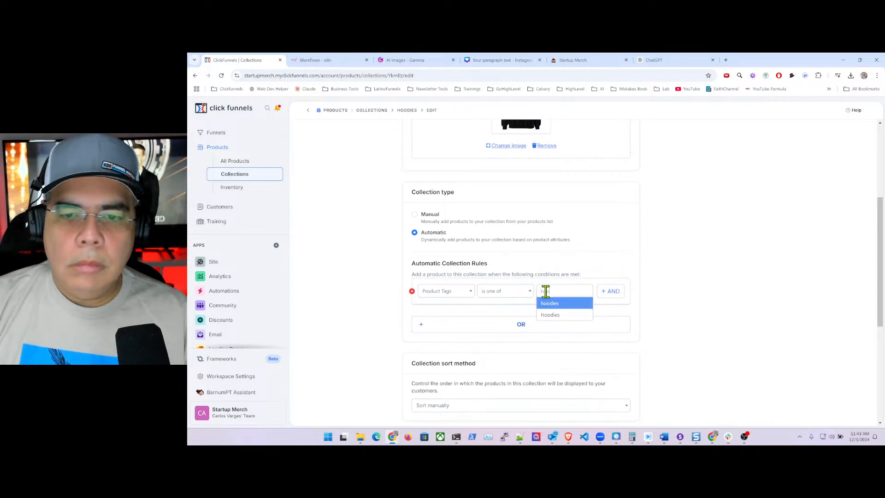
{"action": "left_click", "coordinate": [552, 303]}
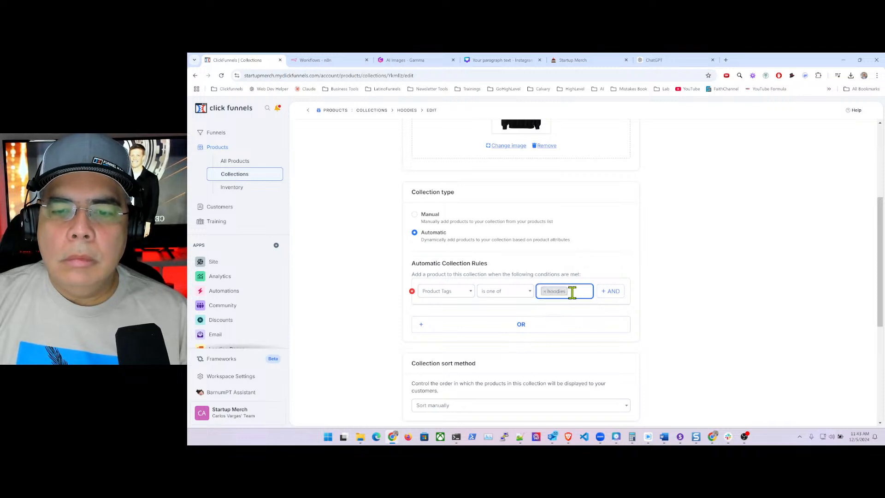
{"action": "left_click", "coordinate": [572, 292]}
{"action": "type", "text": "hoo"}
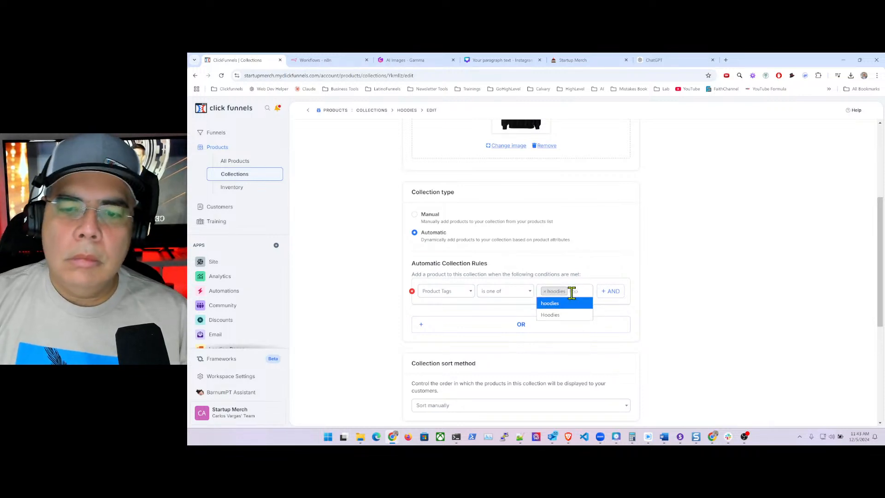
{"action": "left_click", "coordinate": [562, 315]}
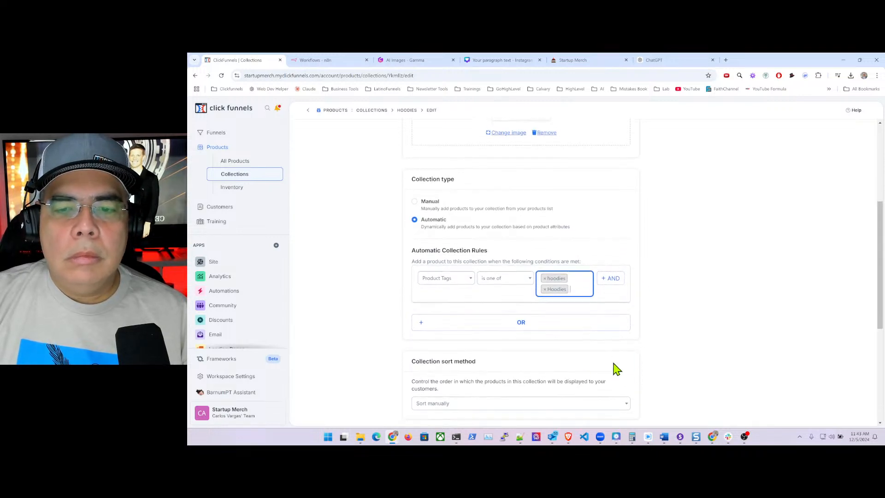
{"action": "left_click", "coordinate": [677, 335]}
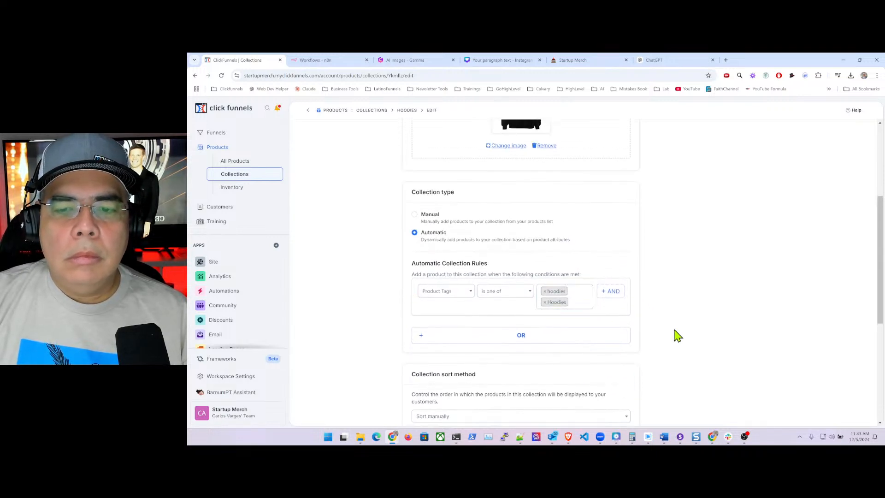
- Sort the collection's products by Name (A-Z)
{"action": "left_click", "coordinate": [613, 417]}
{"action": "left_click", "coordinate": [443, 355]}
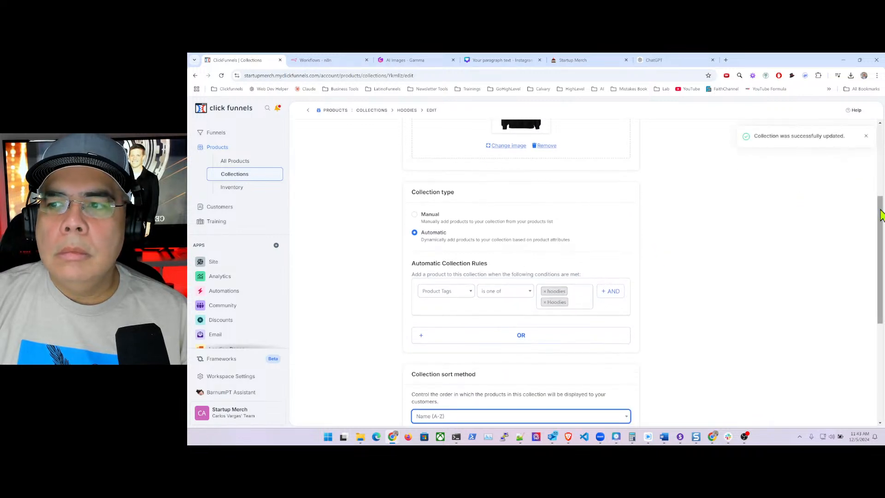
{"action": "scroll", "coordinate": [879, 187], "scroll_direction": "up", "scroll_amount": 2}
{"action": "scroll", "coordinate": [743, 215], "scroll_direction": "down", "scroll_amount": 2}
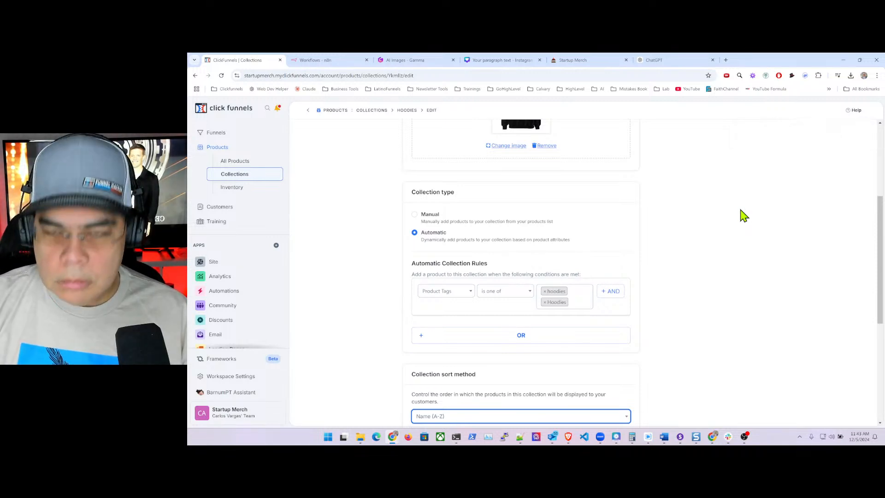
{"action": "key", "text": "ctrl+minus"}
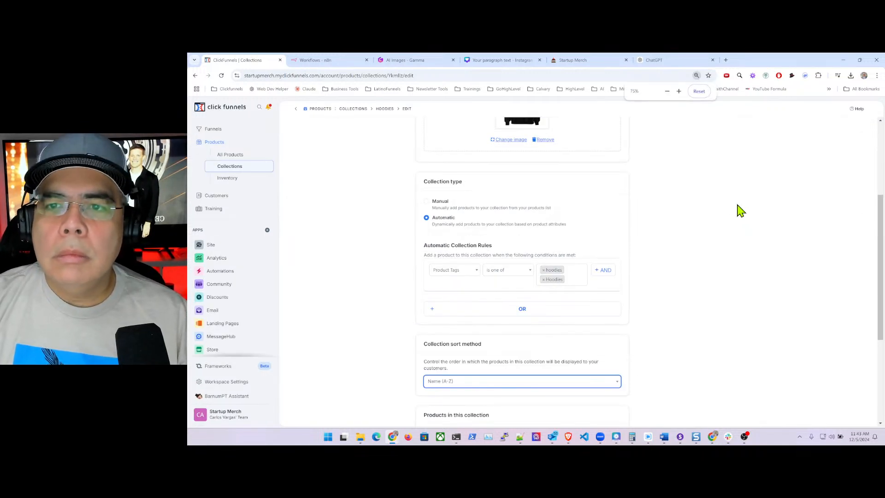
- Zoom the page out and reload the Hoodies collection page, confirming the reload
{"action": "key", "text": "ctrl+minus"}
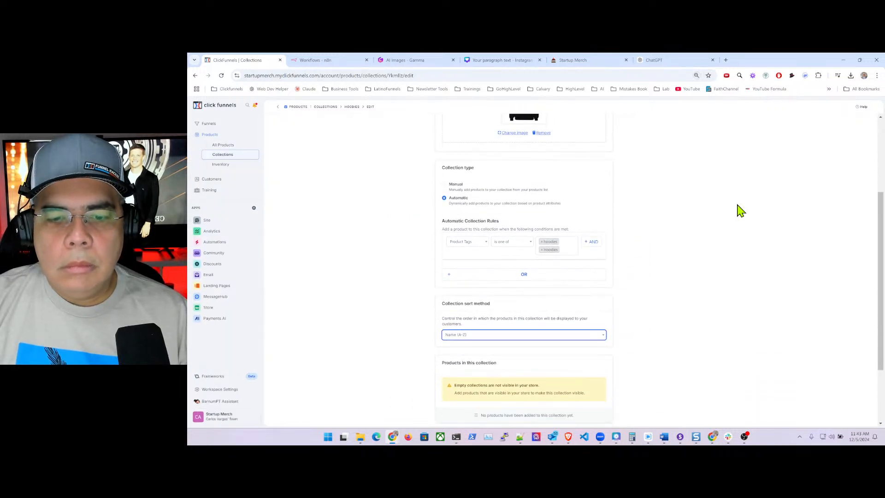
{"action": "left_click", "coordinate": [658, 349]}
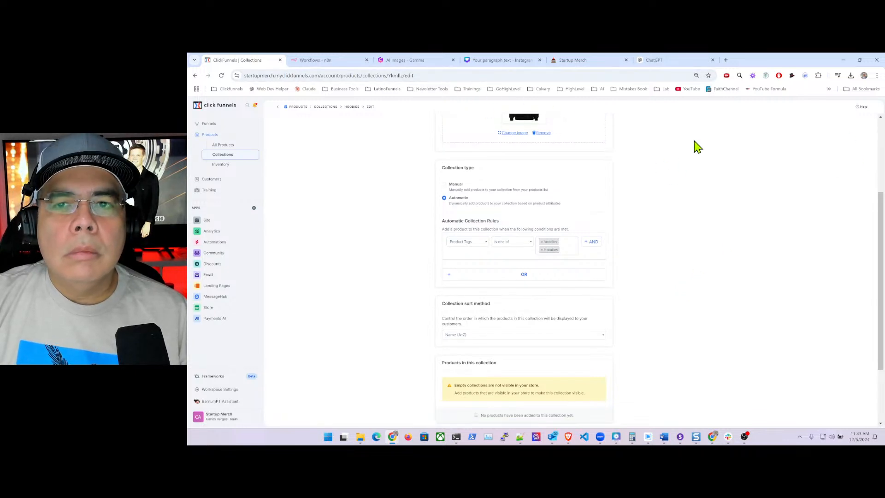
{"action": "left_click", "coordinate": [437, 74]}
{"action": "key", "text": "Return"}
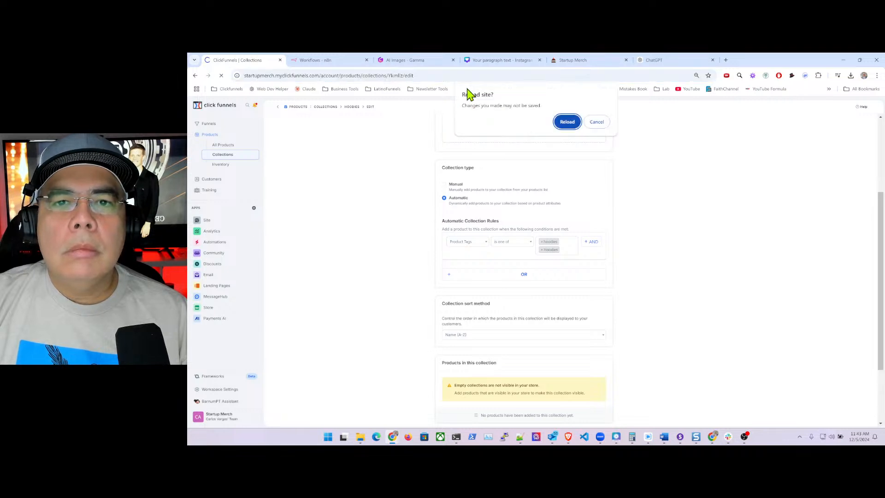
{"action": "left_click", "coordinate": [568, 123]}
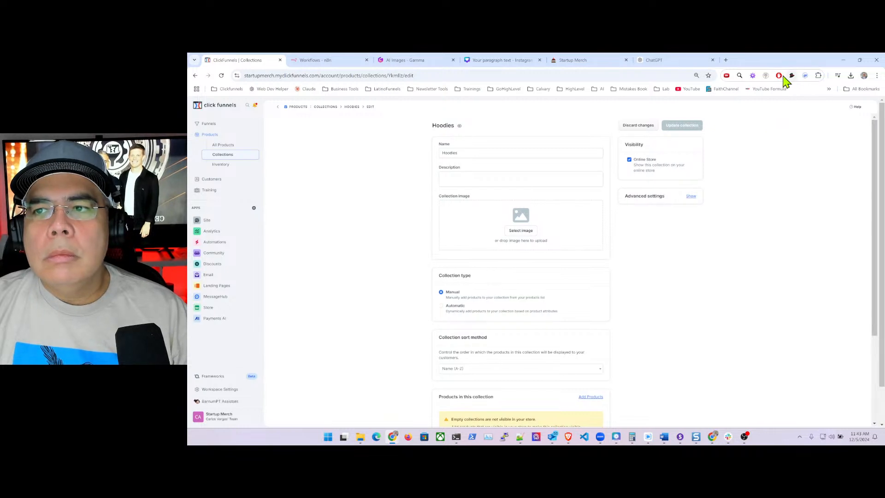
- Pause AdBlock on this site and go back to the ChatGPT conversation
{"action": "left_click", "coordinate": [780, 76]}
{"action": "left_click", "coordinate": [728, 238]}
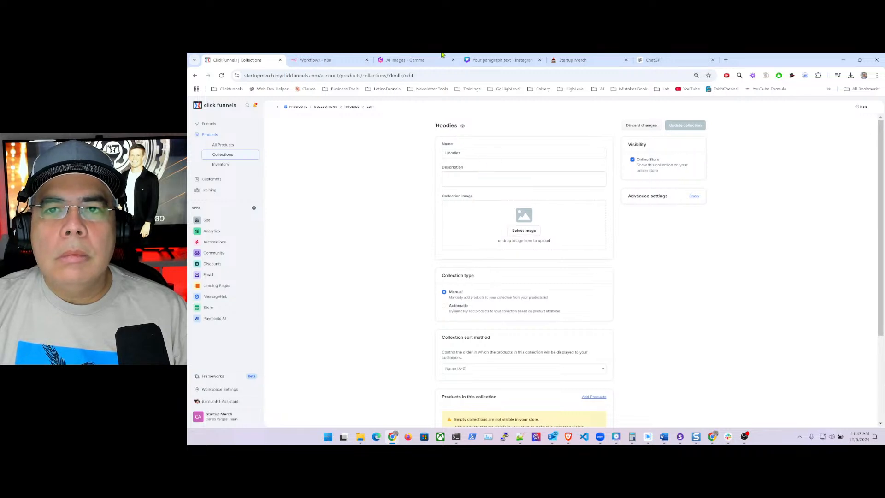
{"action": "left_click", "coordinate": [666, 62]}
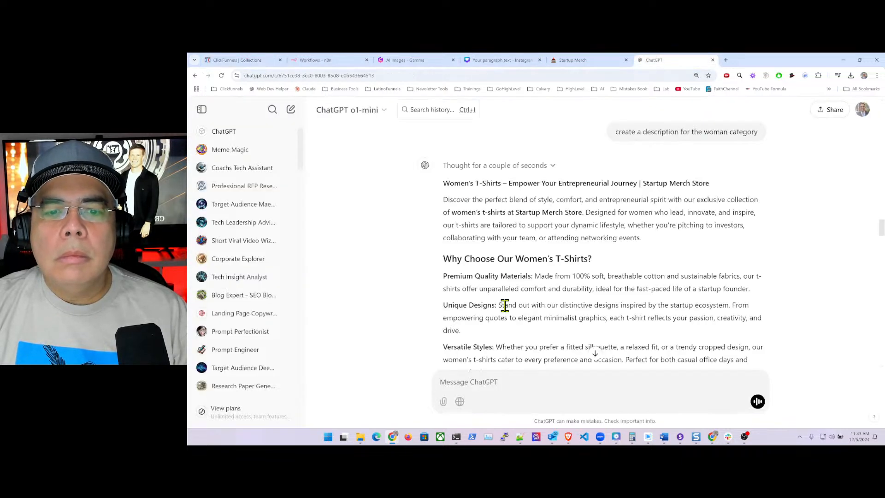
- Paste ChatGPT's 'Elevate your wardrobe…' hoodies paragraph into the Hoodies collection Description
{"action": "scroll", "coordinate": [551, 274], "scroll_direction": "down", "scroll_amount": 20}
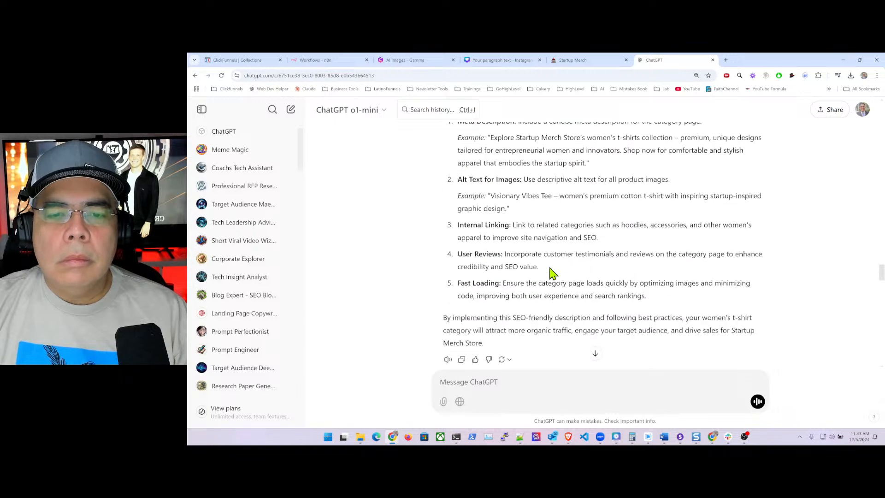
{"action": "scroll", "coordinate": [552, 273], "scroll_direction": "down", "scroll_amount": 2}
{"action": "scroll", "coordinate": [552, 273], "scroll_direction": "up", "scroll_amount": 3}
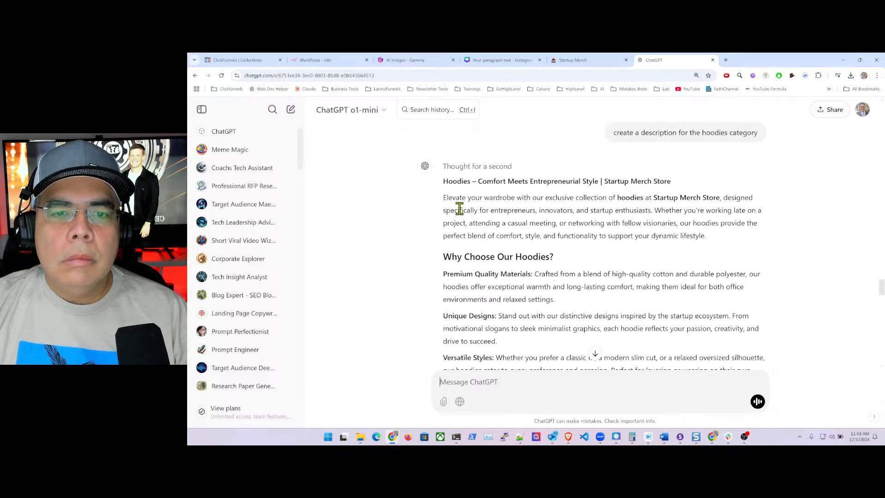
{"action": "left_click_drag", "start_coordinate": [445, 197], "coordinate": [721, 239]}
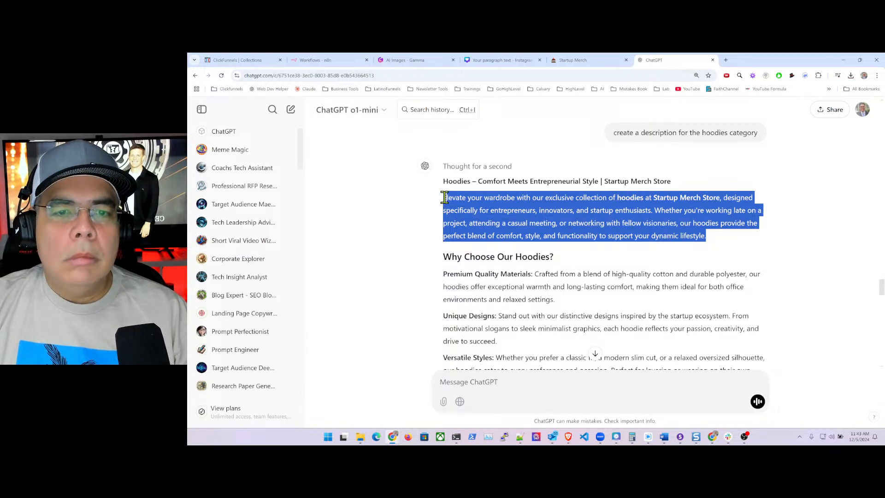
{"action": "left_click_drag", "start_coordinate": [444, 197], "coordinate": [712, 240]}
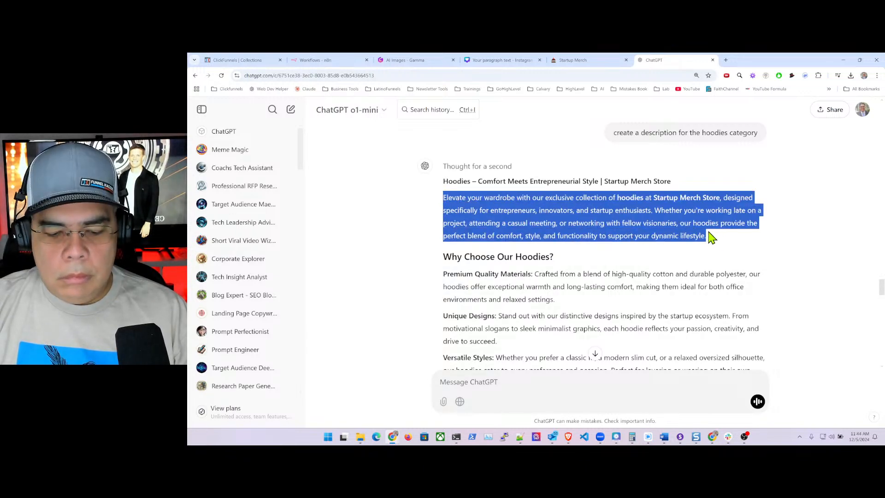
{"action": "left_click", "coordinate": [240, 60]}
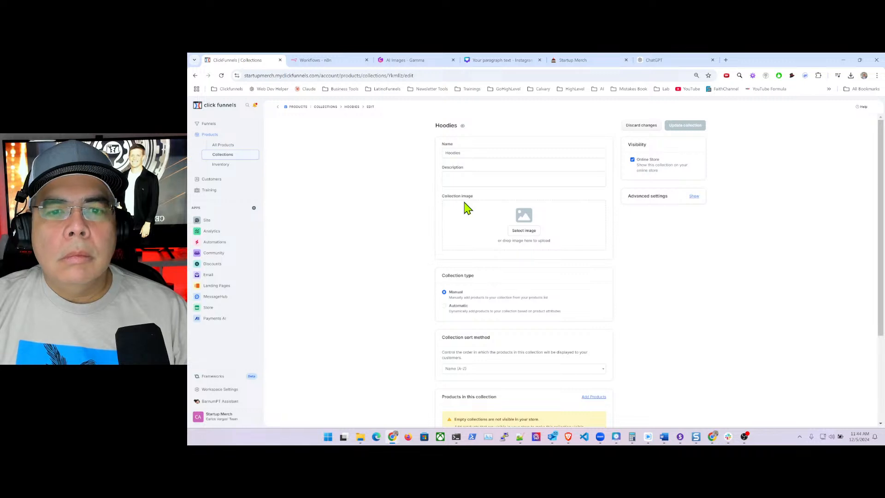
{"action": "left_click", "coordinate": [478, 176]}
{"action": "type", "text": "Elevate your wardrobe with our exclusive collection of hoodies at Startup Merch, designed specifically for entrepreneurs, innovators, and startup enthusiasts. Whether you're working late on a project, attending a casual meeting, or networking with fellow visionaries, our hoodies provide the perfect blend of comfort, style, and functionality to support your dynamic lifestyle."}
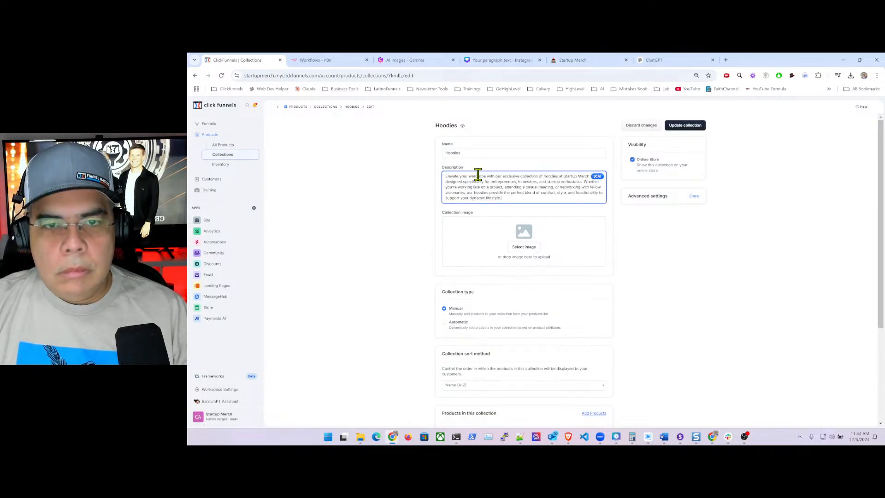
- Open the image gallery and page through pages 199, 195 and 198 looking for hoodies
{"action": "left_click", "coordinate": [529, 251]}
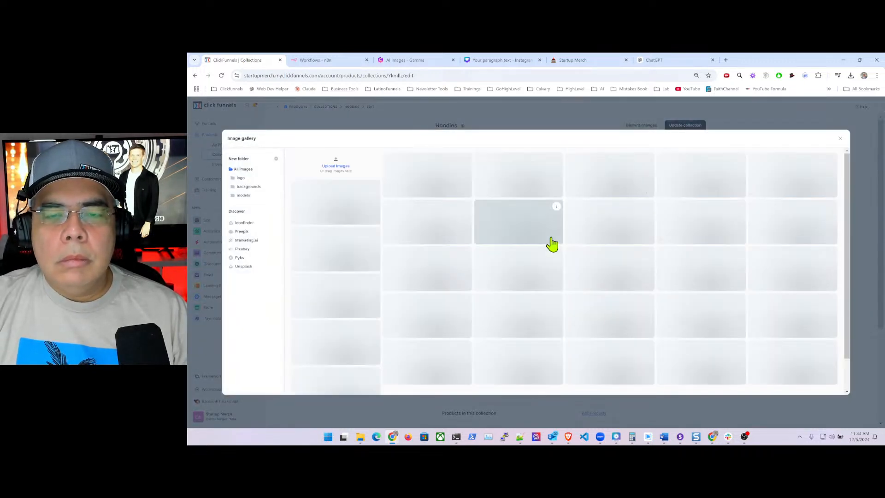
{"action": "scroll", "coordinate": [696, 343], "scroll_direction": "down", "scroll_amount": 2}
{"action": "scroll", "coordinate": [694, 338], "scroll_direction": "down", "scroll_amount": 3}
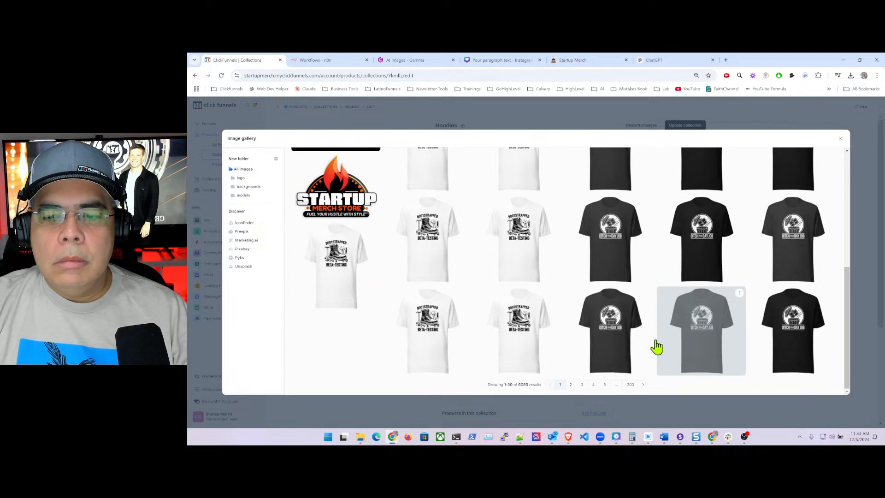
{"action": "left_click", "coordinate": [616, 377]}
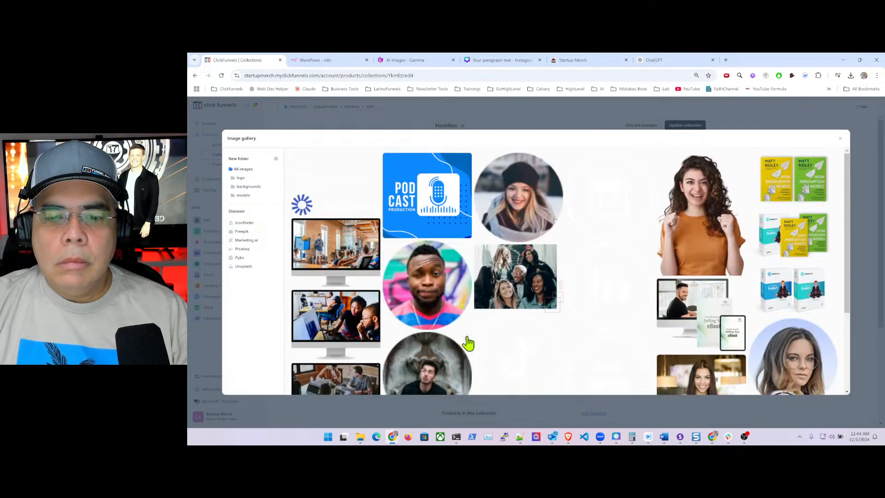
{"action": "scroll", "coordinate": [468, 342], "scroll_direction": "down", "scroll_amount": 3}
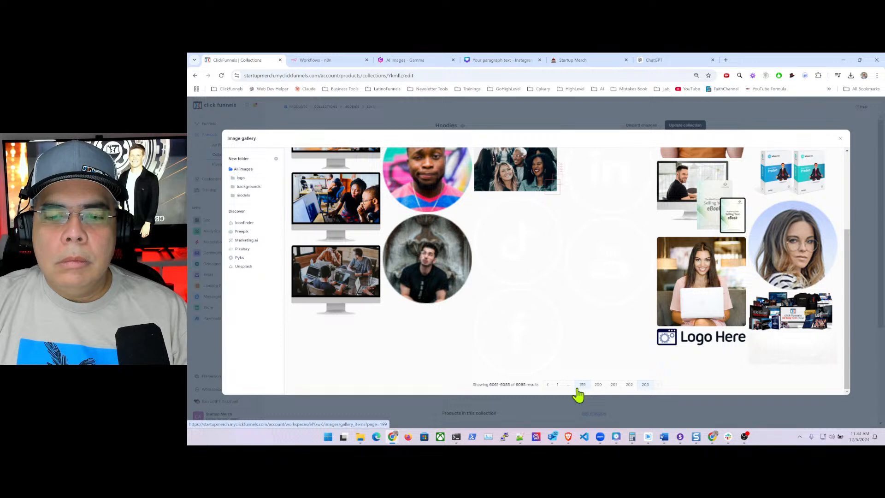
{"action": "left_click", "coordinate": [579, 386]}
{"action": "scroll", "coordinate": [553, 369], "scroll_direction": "down", "scroll_amount": 5}
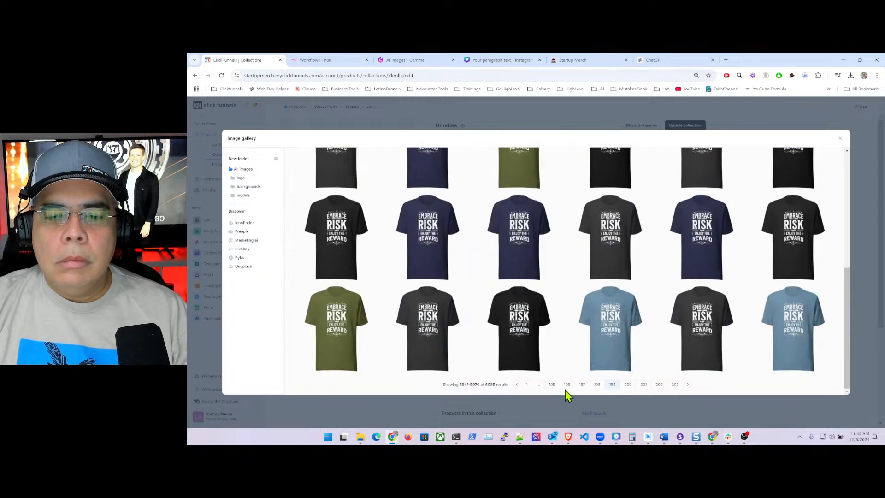
{"action": "left_click", "coordinate": [552, 386]}
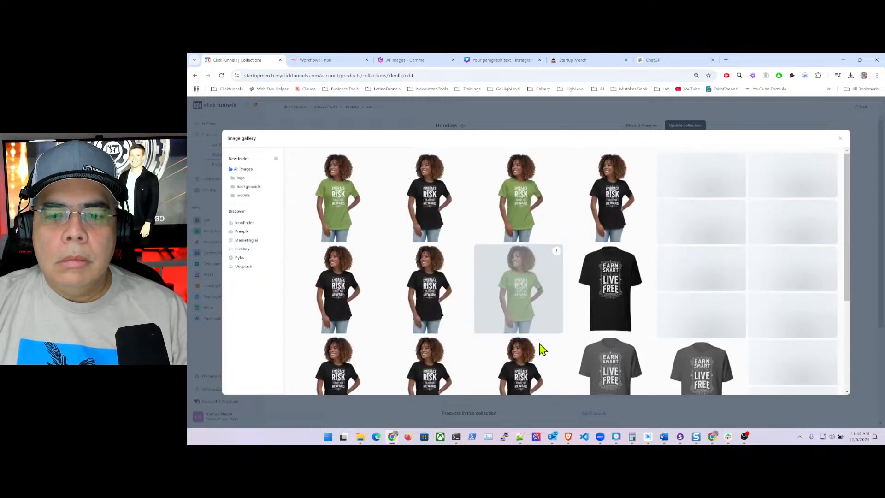
{"action": "scroll", "coordinate": [553, 355], "scroll_direction": "down", "scroll_amount": 2}
{"action": "scroll", "coordinate": [581, 356], "scroll_direction": "down", "scroll_amount": 5}
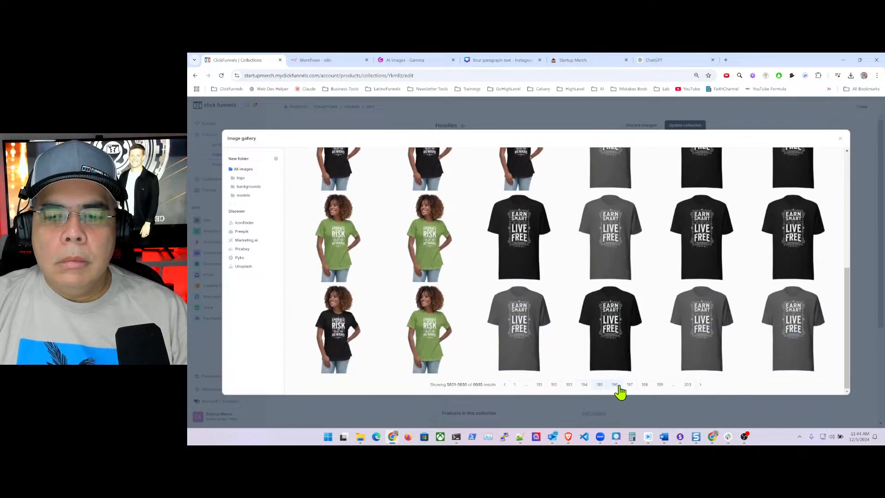
{"action": "left_click", "coordinate": [645, 387]}
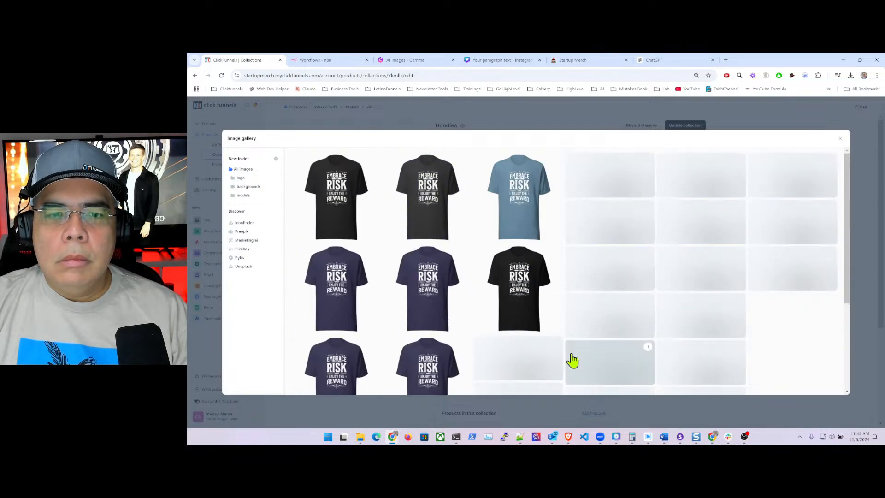
- Browse gallery pages 197, 196 and 192, and pick a black hoodie as the collection image
{"action": "scroll", "coordinate": [623, 376], "scroll_direction": "down", "scroll_amount": 5}
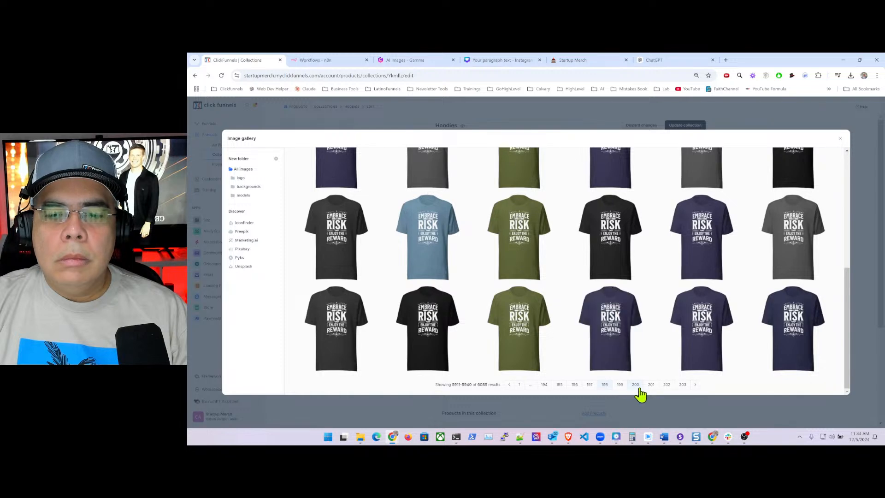
{"action": "left_click", "coordinate": [590, 385]}
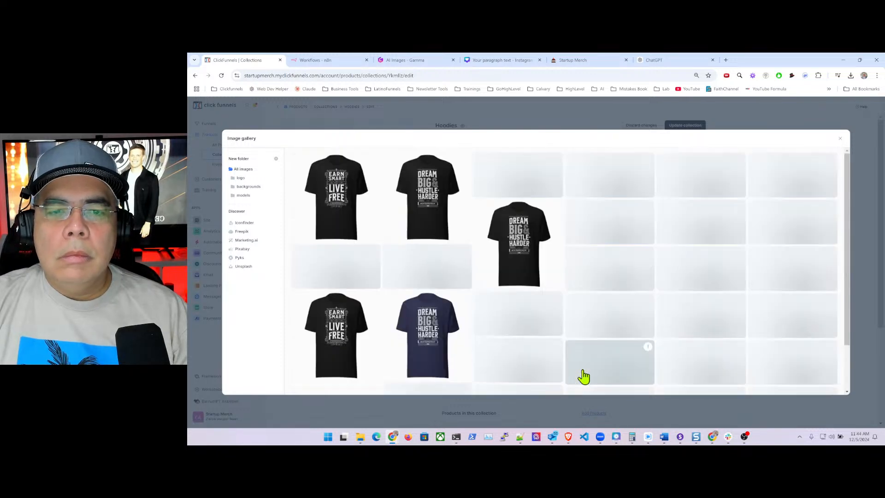
{"action": "scroll", "coordinate": [583, 383], "scroll_direction": "down", "scroll_amount": 5}
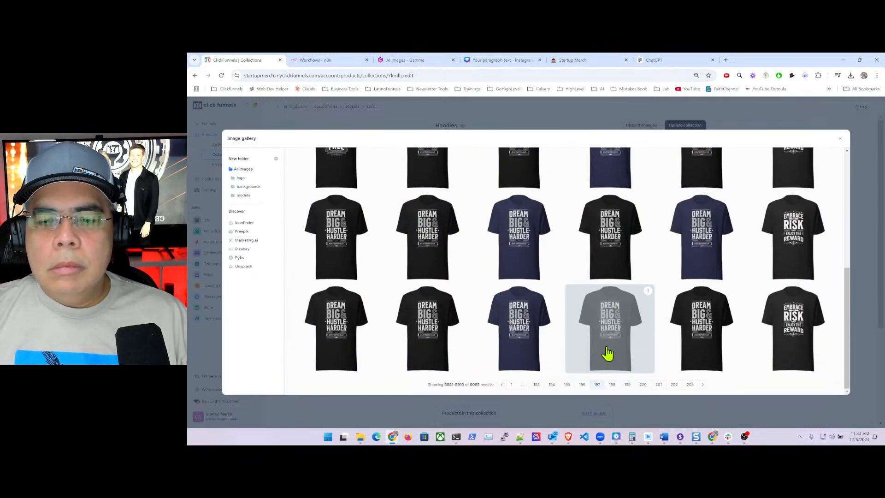
{"action": "left_click", "coordinate": [582, 385]}
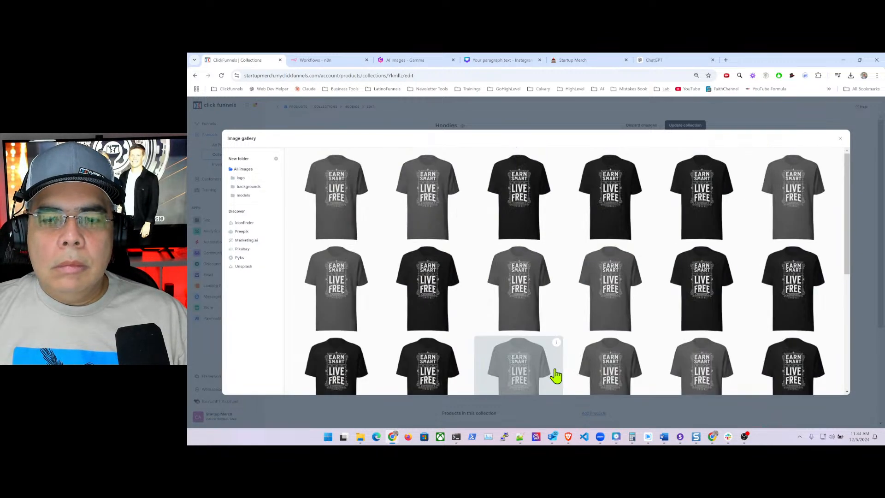
{"action": "scroll", "coordinate": [558, 375], "scroll_direction": "down", "scroll_amount": 2}
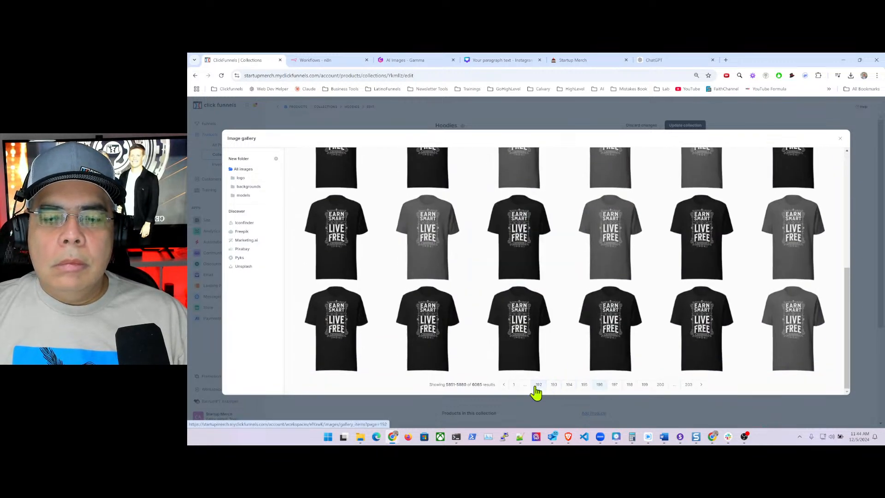
{"action": "left_click", "coordinate": [538, 385]}
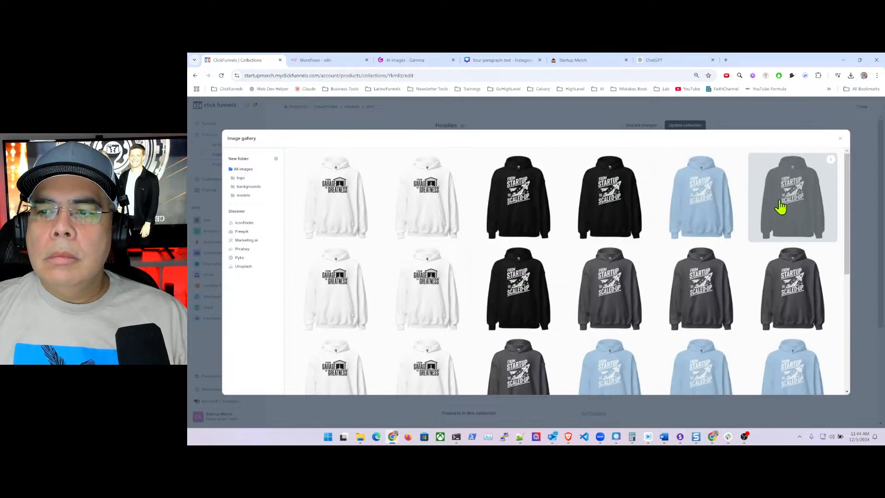
{"action": "left_click", "coordinate": [795, 209]}
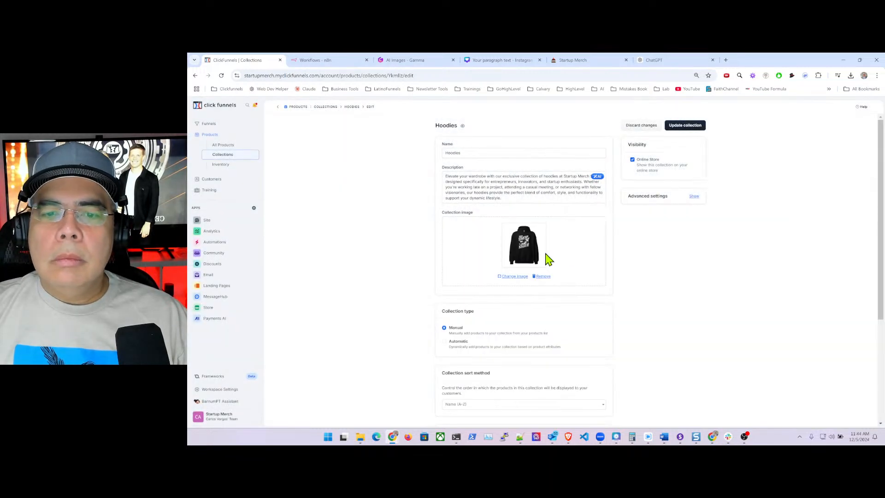
- Save the new image, then make the collection Automatic with a Product Tags 'is one of' rule
{"action": "left_click", "coordinate": [691, 126]}
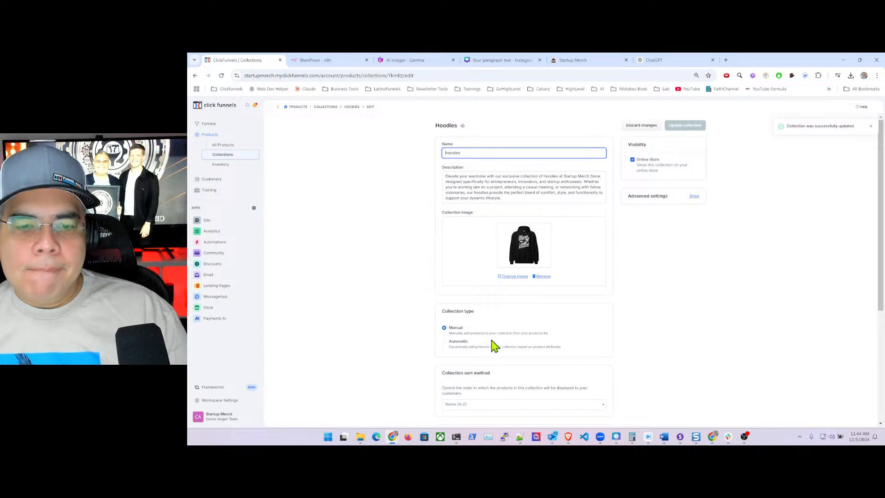
{"action": "left_click", "coordinate": [444, 342]}
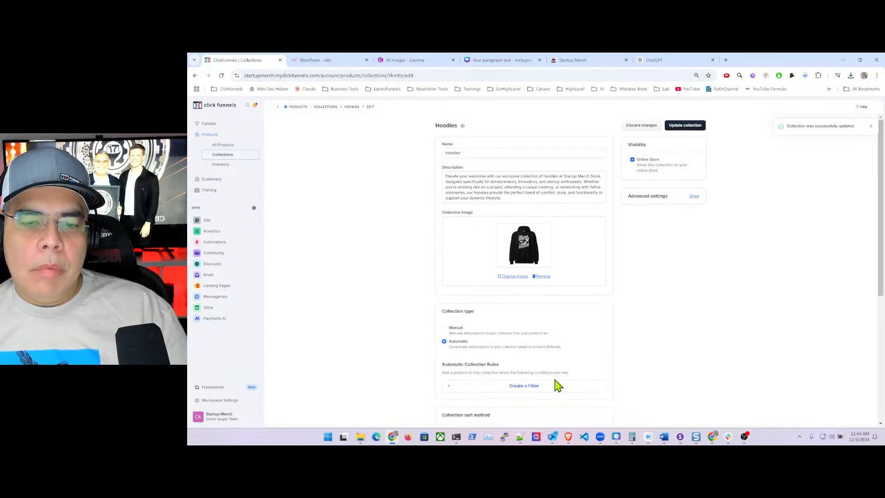
{"action": "left_click", "coordinate": [509, 386]}
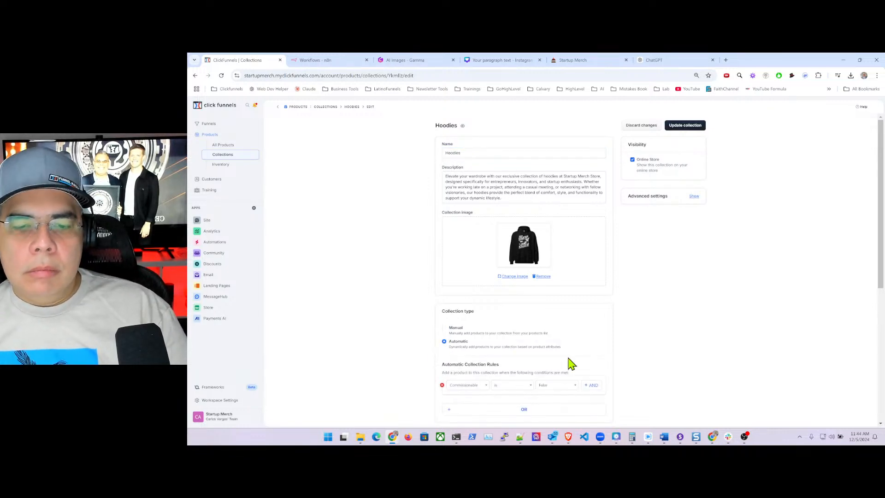
{"action": "left_click", "coordinate": [478, 388]}
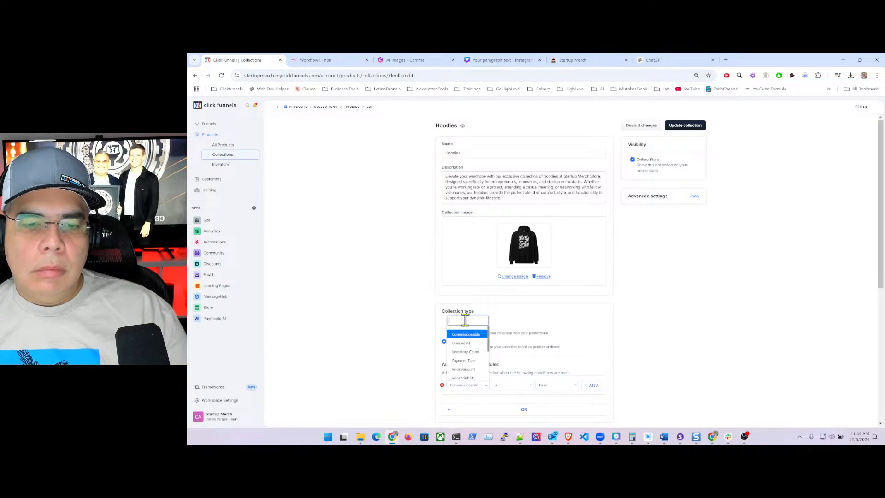
{"action": "type", "text": "produc"}
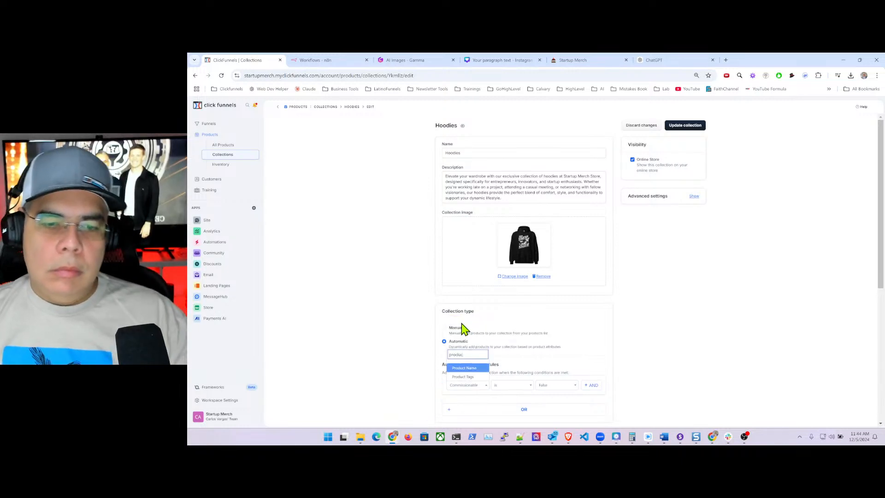
{"action": "left_click", "coordinate": [464, 376]}
{"action": "left_click", "coordinate": [507, 386]}
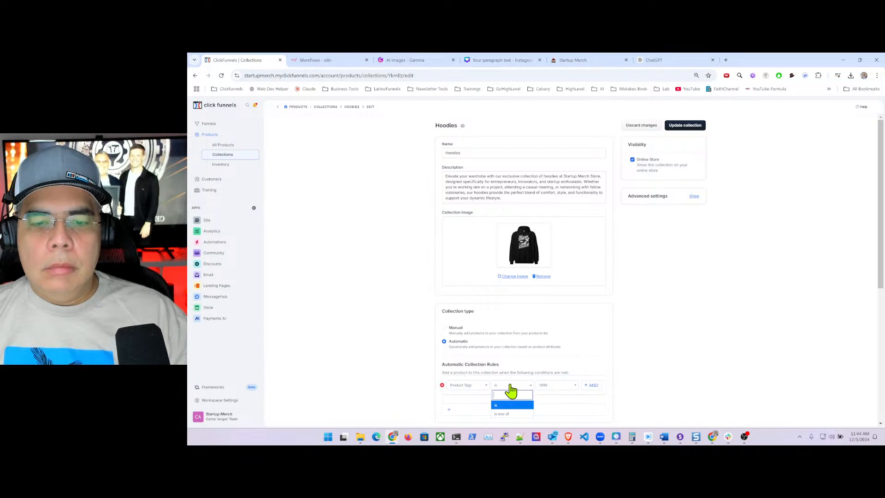
{"action": "left_click", "coordinate": [508, 417]}
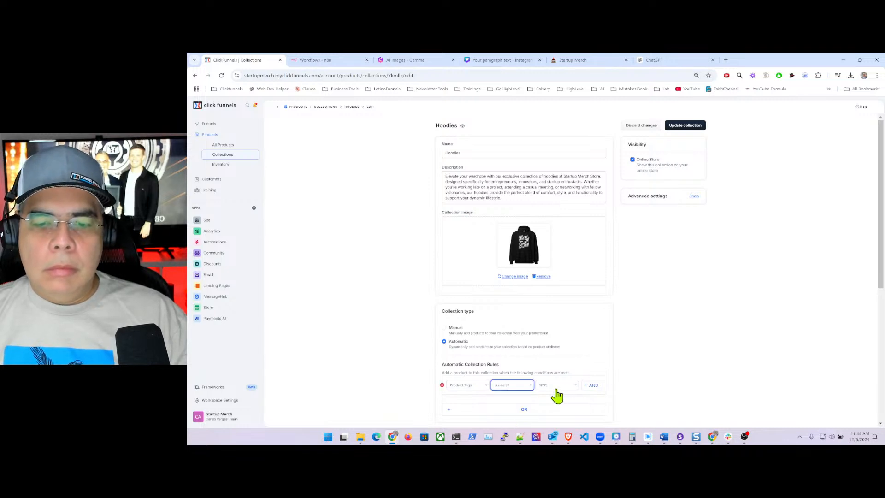
- Add the tags Hoodies and hoodies as the rule's values
{"action": "left_click", "coordinate": [546, 386]}
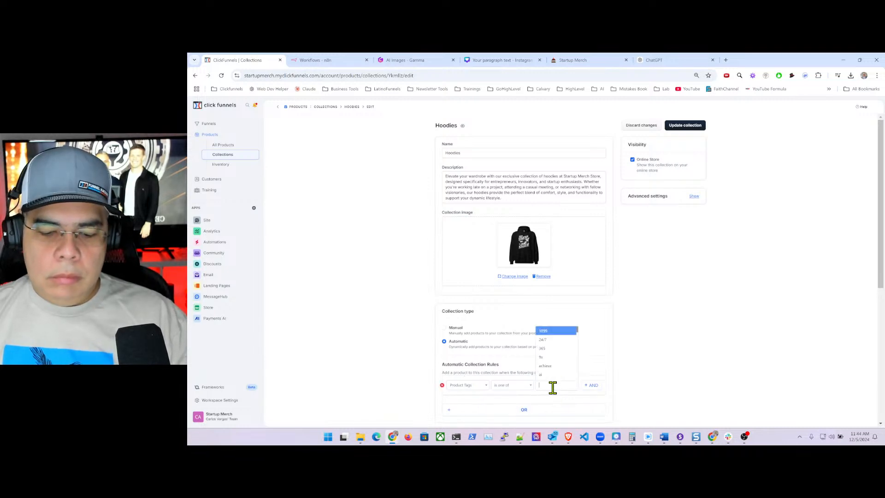
{"action": "type", "text": "hoo"}
{"action": "left_click", "coordinate": [548, 378]}
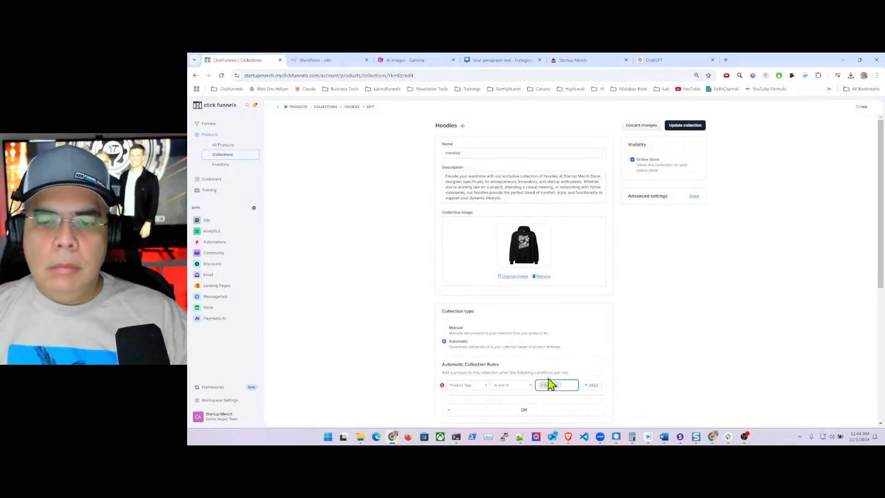
{"action": "left_click", "coordinate": [567, 387]}
{"action": "type", "text": "hoo"}
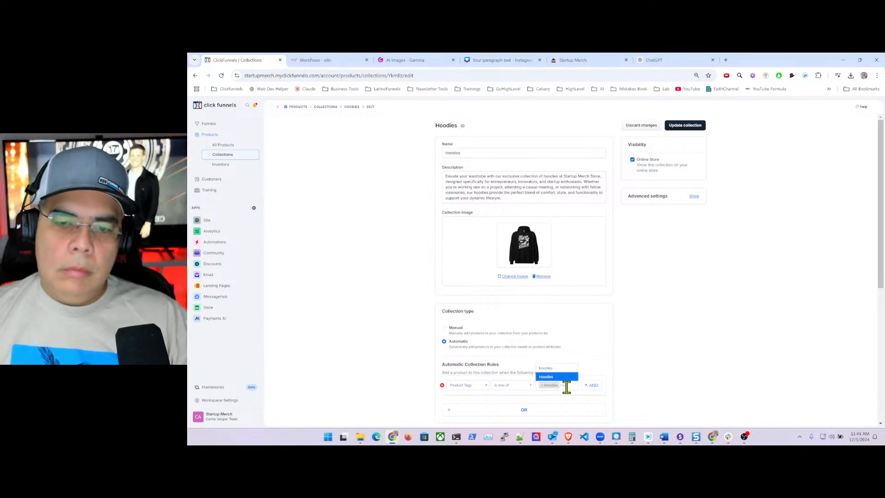
{"action": "left_click", "coordinate": [555, 368]}
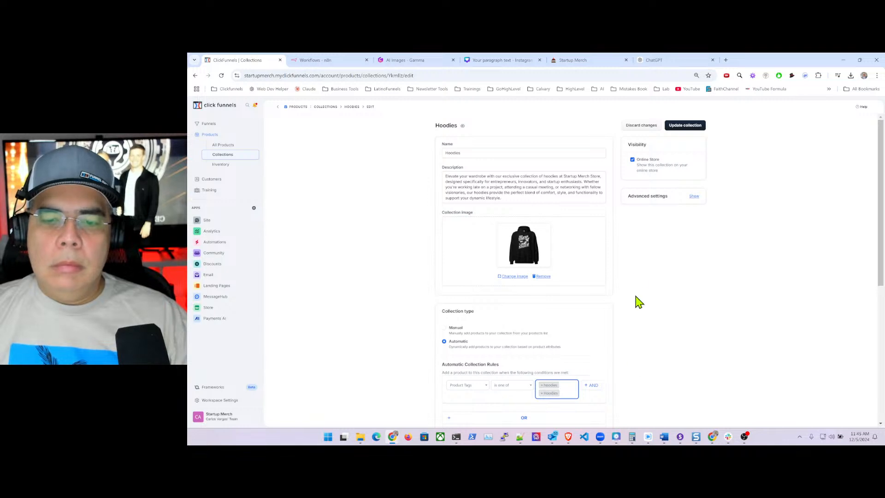
- Save the collection and reload the page after the error appears
{"action": "left_click", "coordinate": [685, 128]}
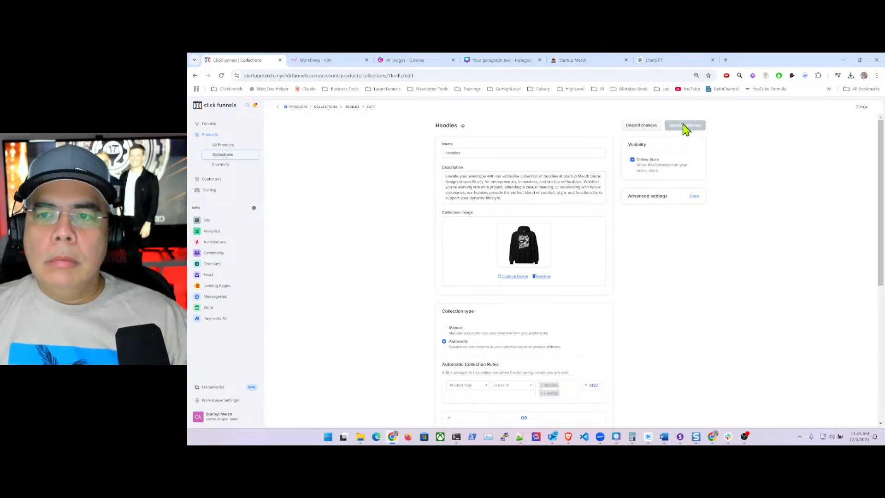
{"action": "left_click", "coordinate": [459, 76]}
{"action": "key", "text": "Return"}
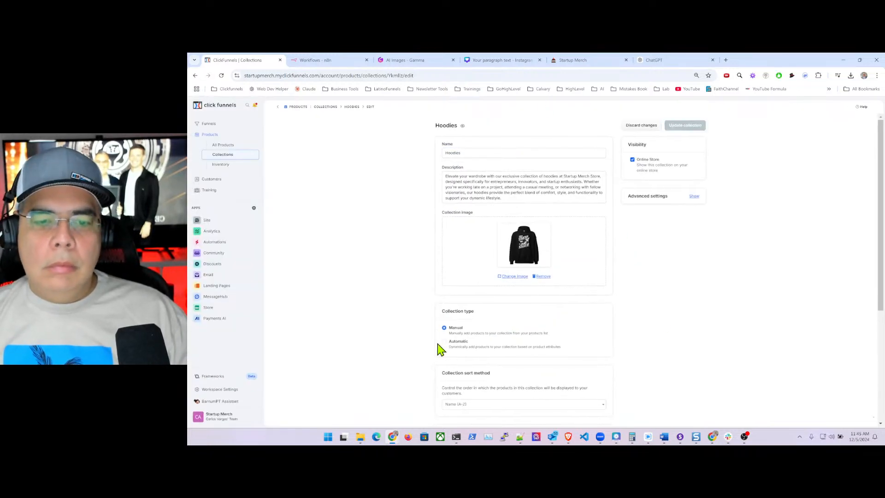
- Switch the collection to Automatic, save, and reload after the error page
{"action": "left_click", "coordinate": [446, 343]}
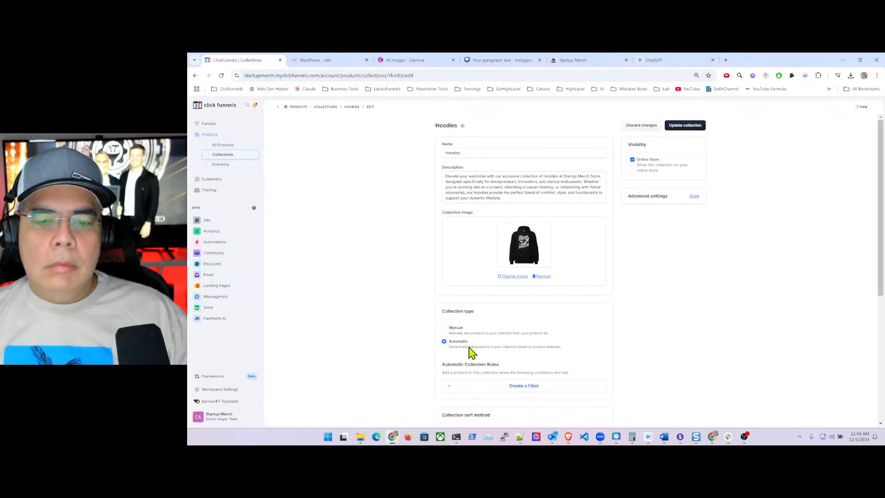
{"action": "left_click", "coordinate": [688, 128]}
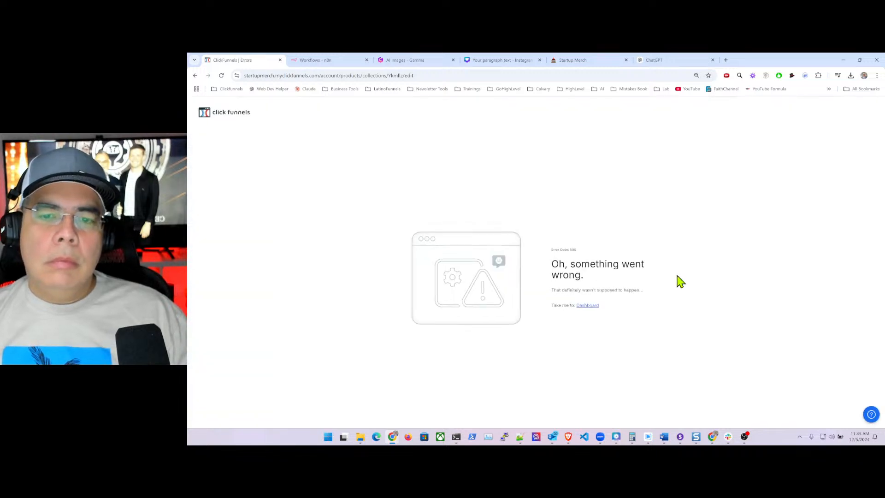
{"action": "left_click", "coordinate": [413, 75]}
{"action": "key", "text": "Return"}
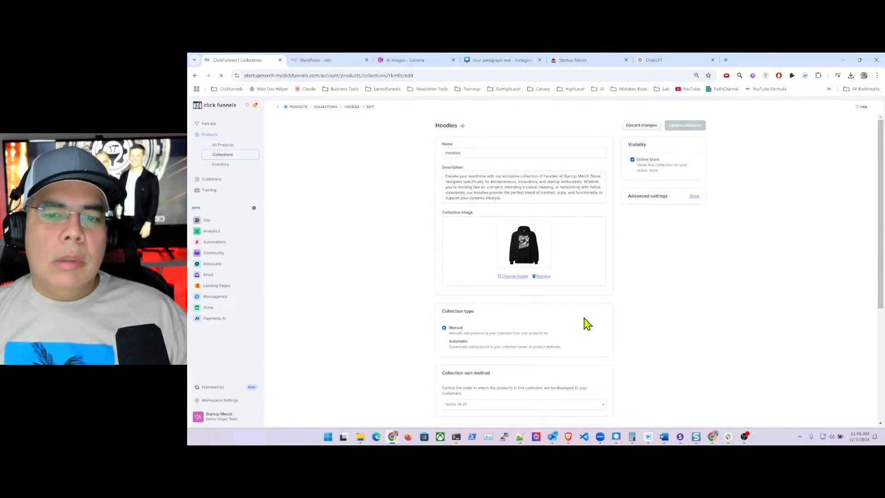
- Set the collection to Automatic with a new Product Tags 'is one of' filter rule
{"action": "left_click", "coordinate": [444, 342]}
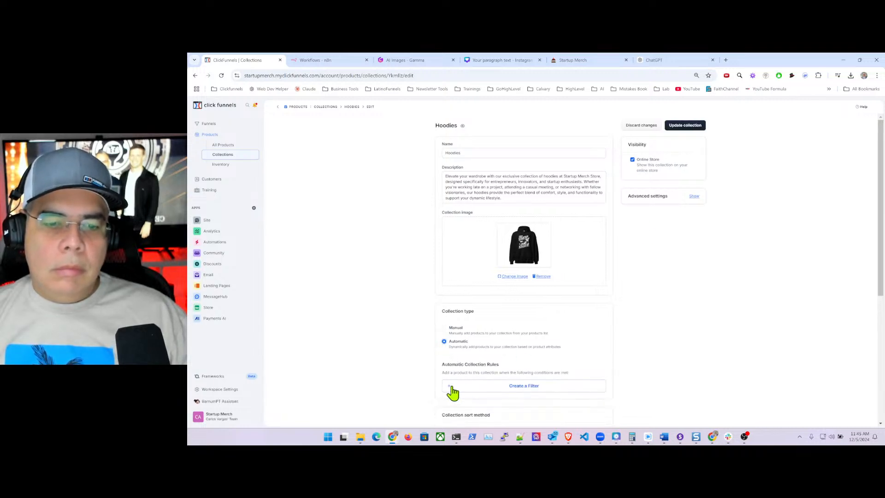
{"action": "left_click", "coordinate": [523, 386]}
{"action": "left_click", "coordinate": [469, 388]}
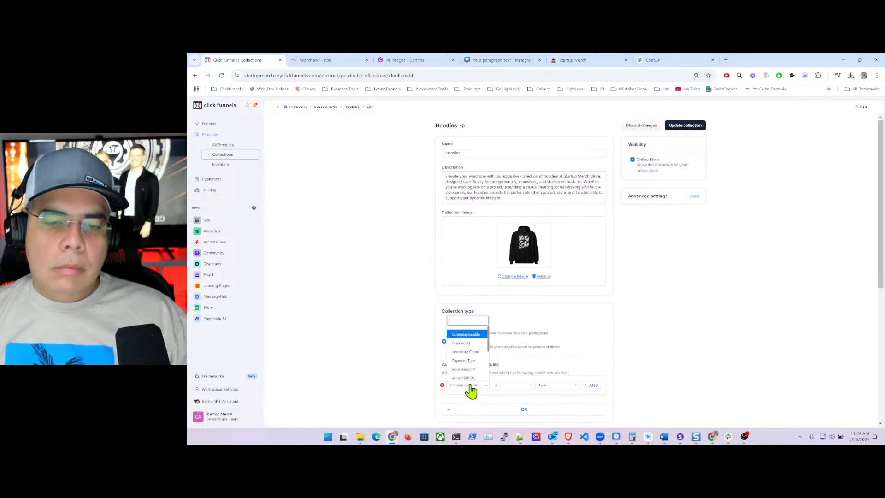
{"action": "type", "text": "produc"}
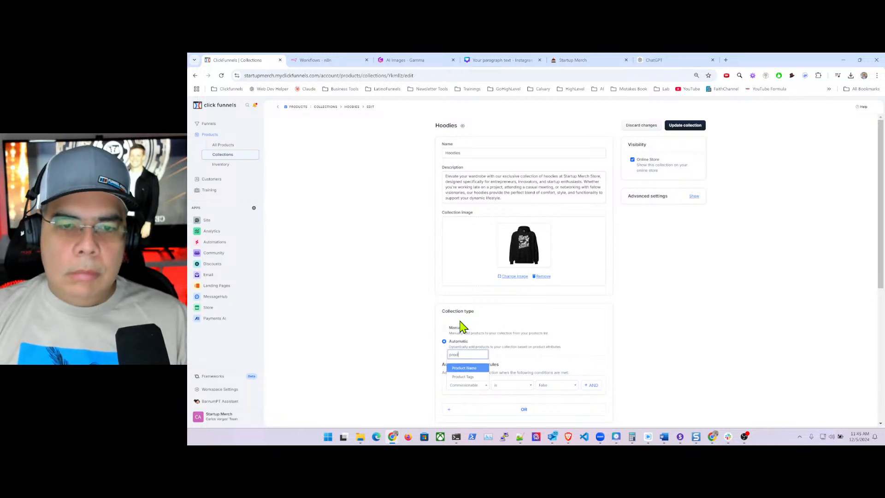
{"action": "left_click", "coordinate": [471, 378]}
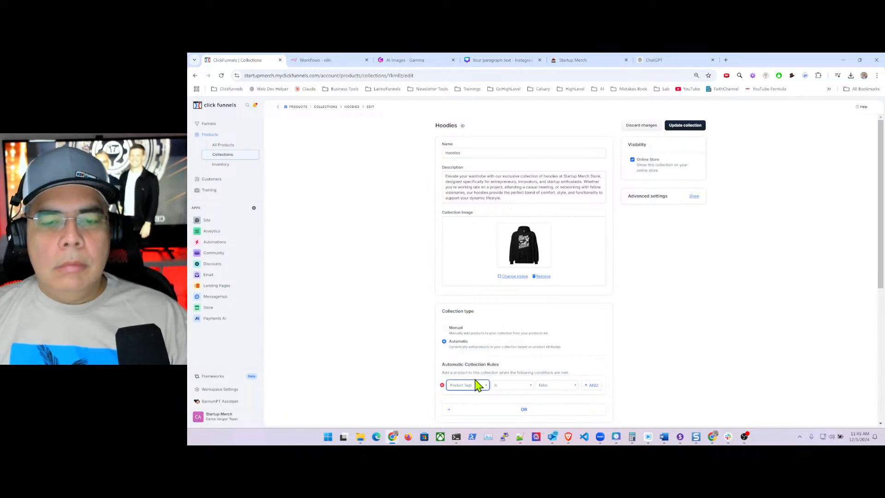
{"action": "left_click", "coordinate": [509, 387]}
{"action": "left_click", "coordinate": [516, 412]}
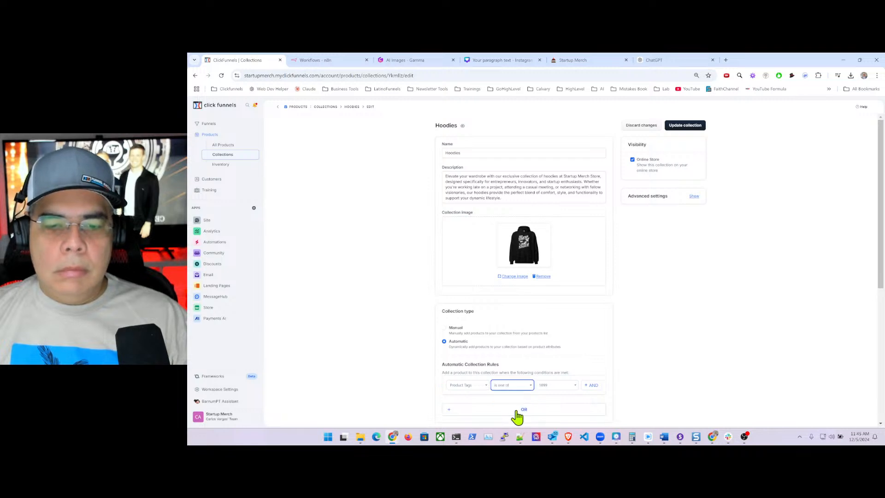
- Clear the tag field and add Hoodies and hoodies as the rule's tag values
{"action": "left_click", "coordinate": [553, 390]}
{"action": "left_click", "coordinate": [540, 386]}
{"action": "left_click", "coordinate": [553, 386]}
{"action": "left_click", "coordinate": [553, 386]}
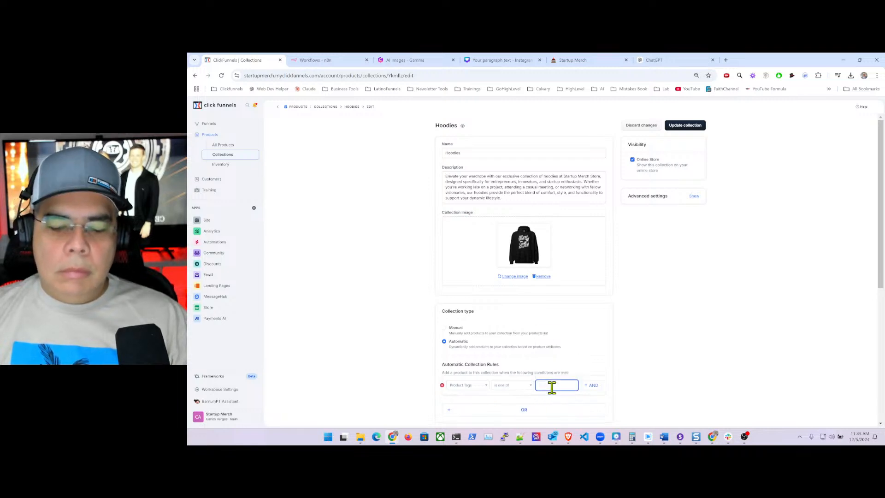
{"action": "type", "text": "hoo"}
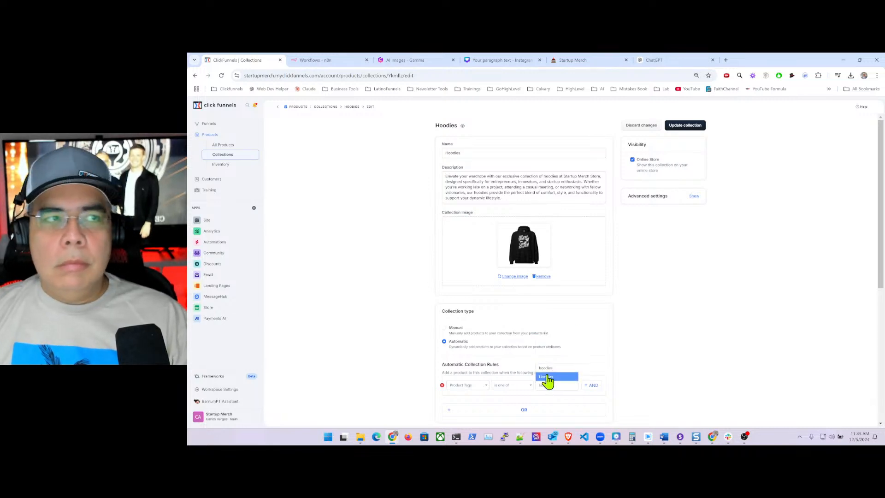
{"action": "left_click", "coordinate": [548, 377]}
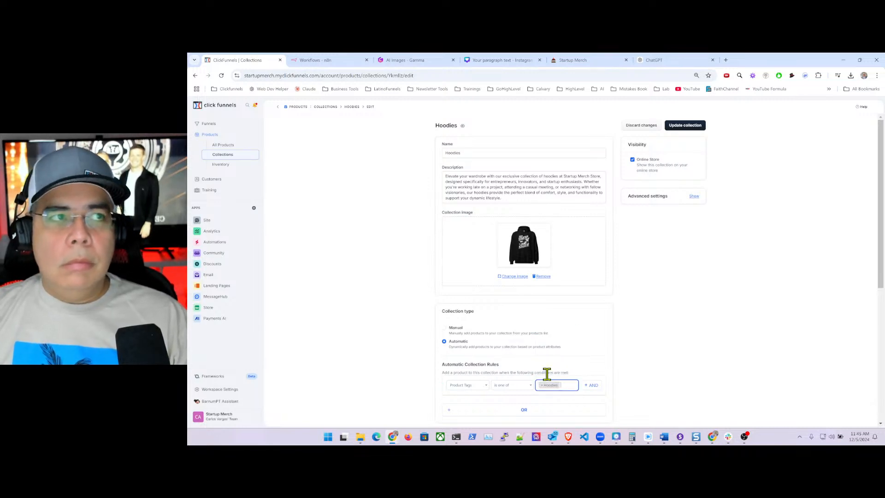
{"action": "left_click", "coordinate": [567, 385]}
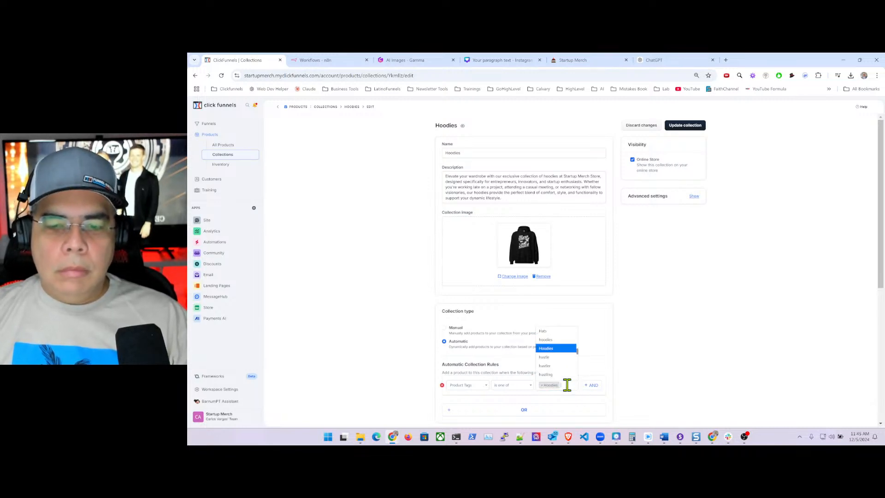
{"action": "type", "text": "hoo"}
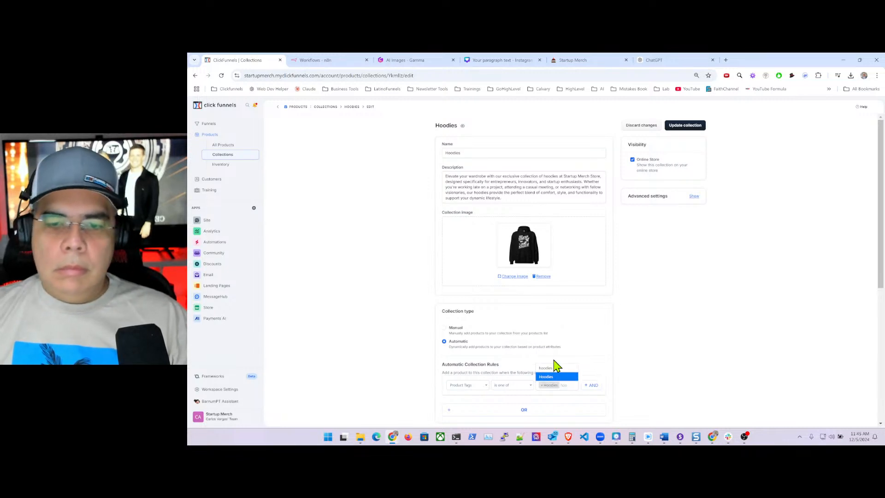
{"action": "left_click", "coordinate": [555, 369]}
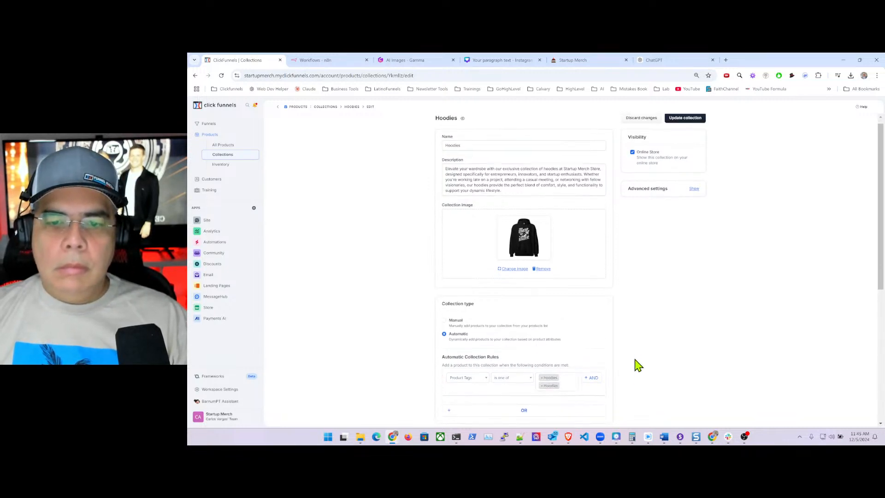
- Save, reload after the error, and reopen Hoodies from the Collections list
{"action": "left_click", "coordinate": [687, 127]}
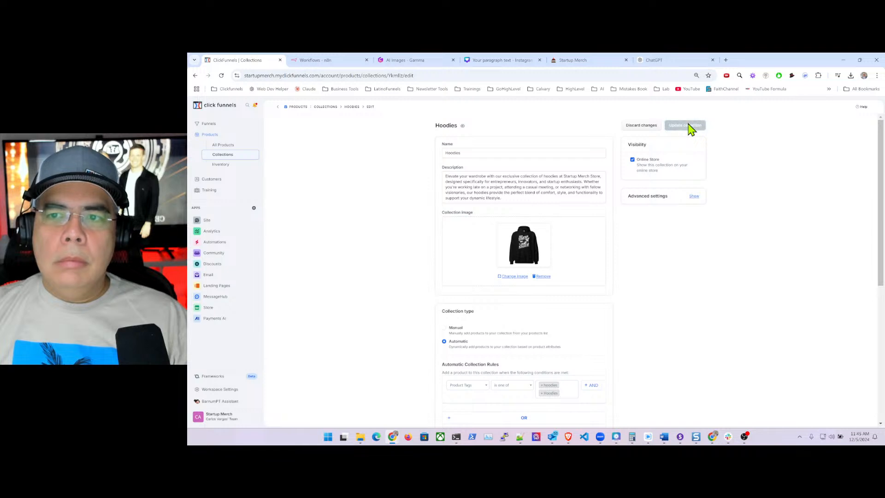
{"action": "left_click", "coordinate": [421, 73]}
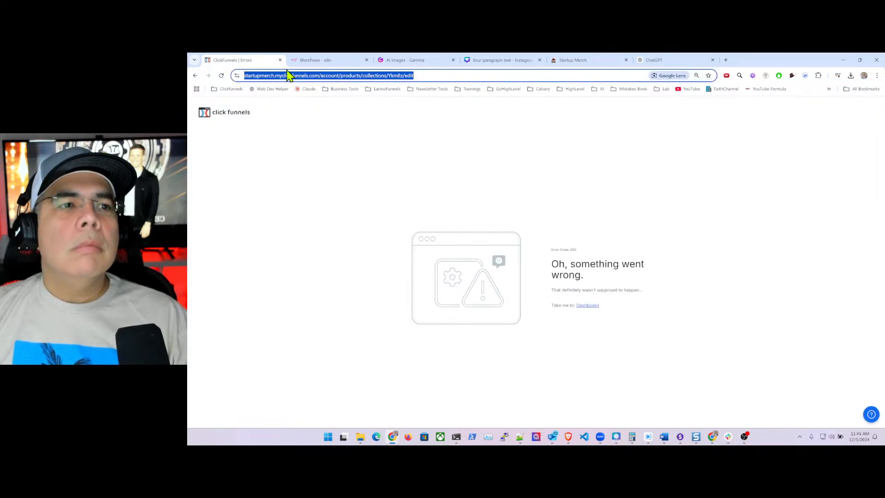
{"action": "left_click", "coordinate": [221, 76]}
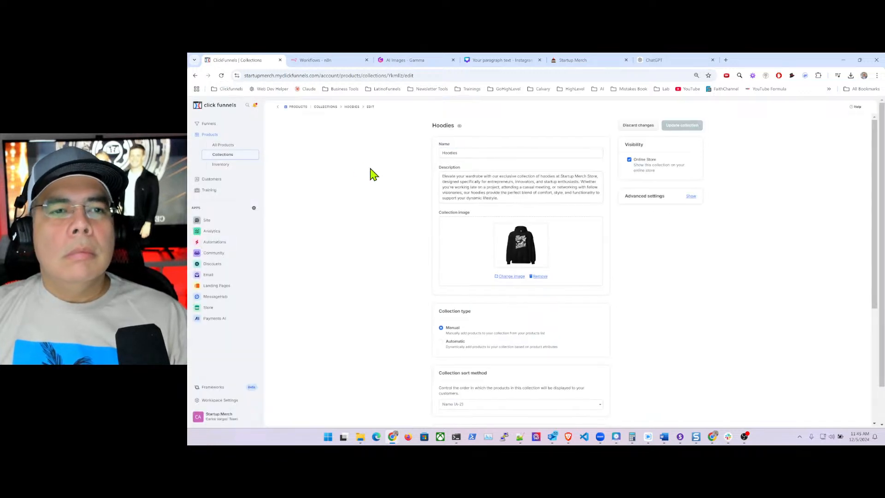
{"action": "left_click", "coordinate": [330, 107]}
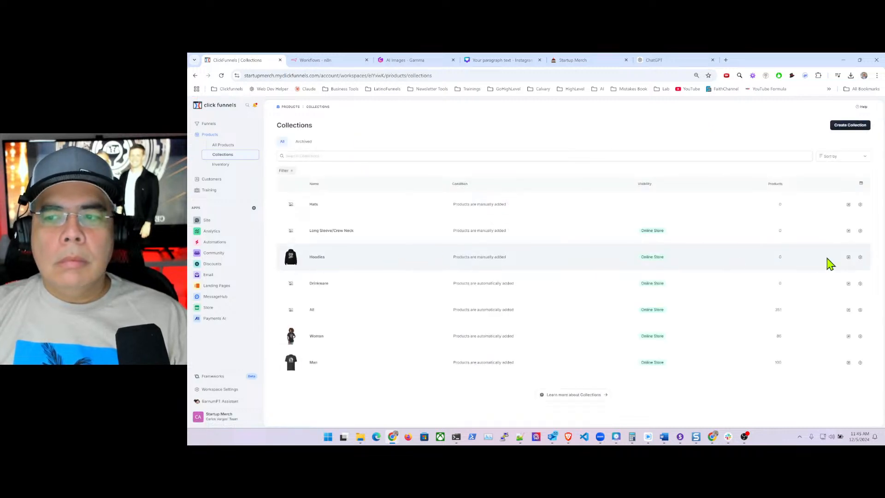
{"action": "left_click", "coordinate": [860, 258]}
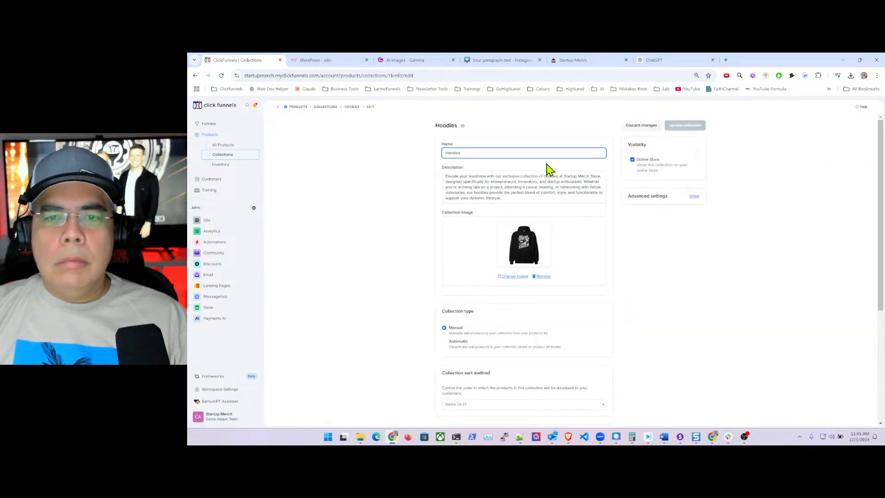
- Make the collection Automatic and add a Product Tags 'is one of' filter rule
{"action": "left_click", "coordinate": [445, 343]}
{"action": "scroll", "coordinate": [488, 352], "scroll_direction": "down", "scroll_amount": 2}
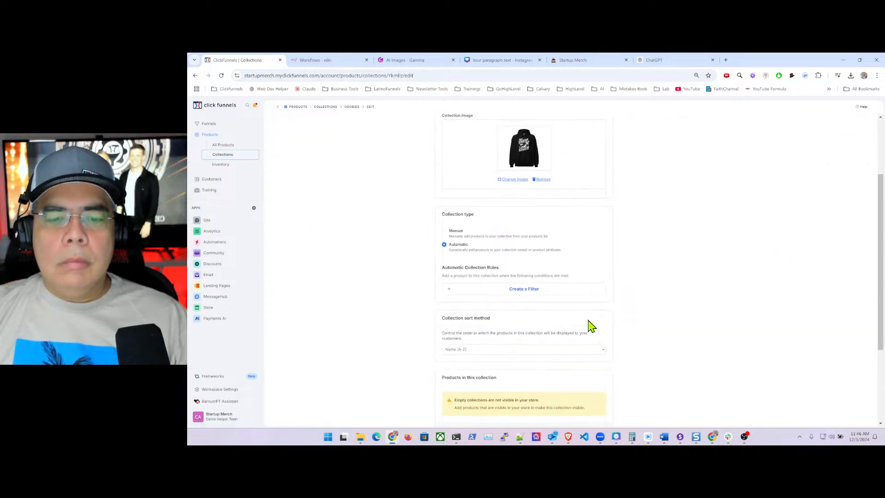
{"action": "left_click", "coordinate": [514, 292]}
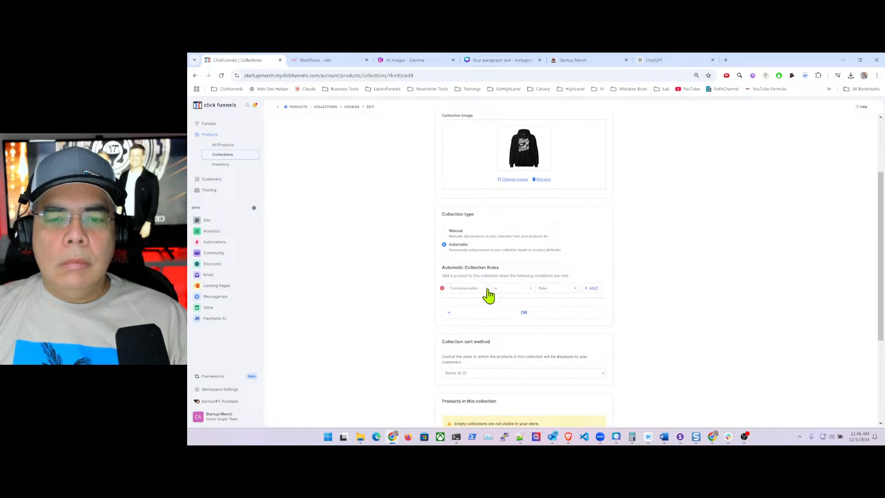
{"action": "left_click", "coordinate": [463, 290]}
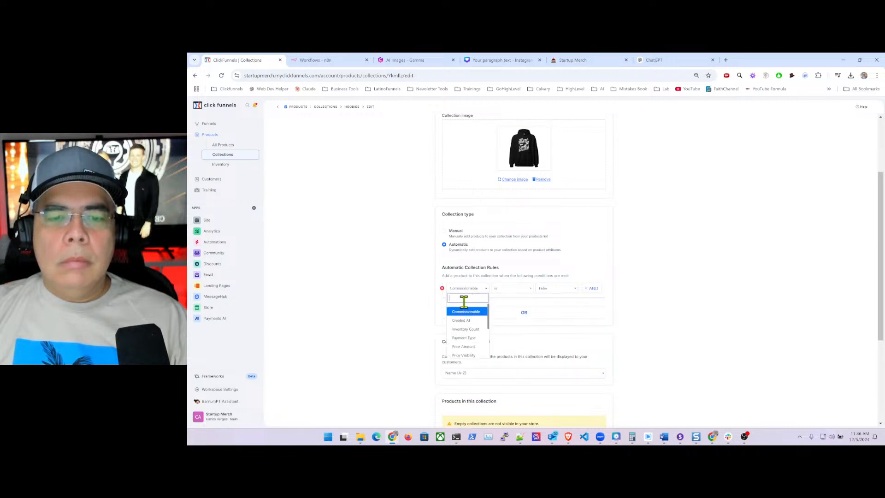
{"action": "type", "text": "product"}
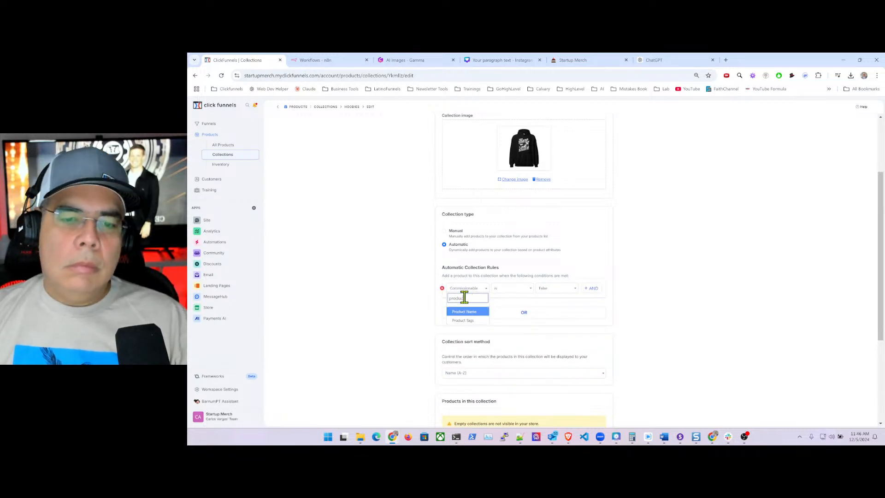
{"action": "left_click", "coordinate": [466, 320]}
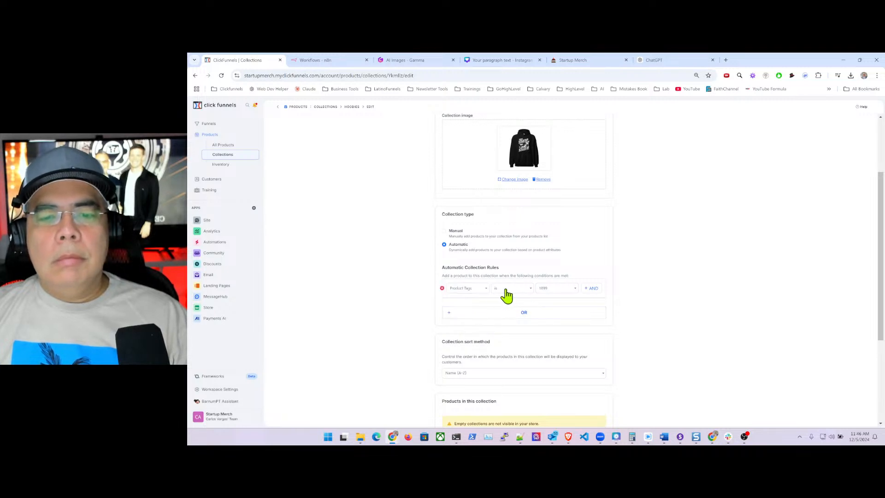
{"action": "left_click", "coordinate": [508, 289]}
{"action": "left_click", "coordinate": [509, 317]}
- Set the rule's value to Hoodies only, removing the unwanted 1099 tag
{"action": "left_click", "coordinate": [544, 291]}
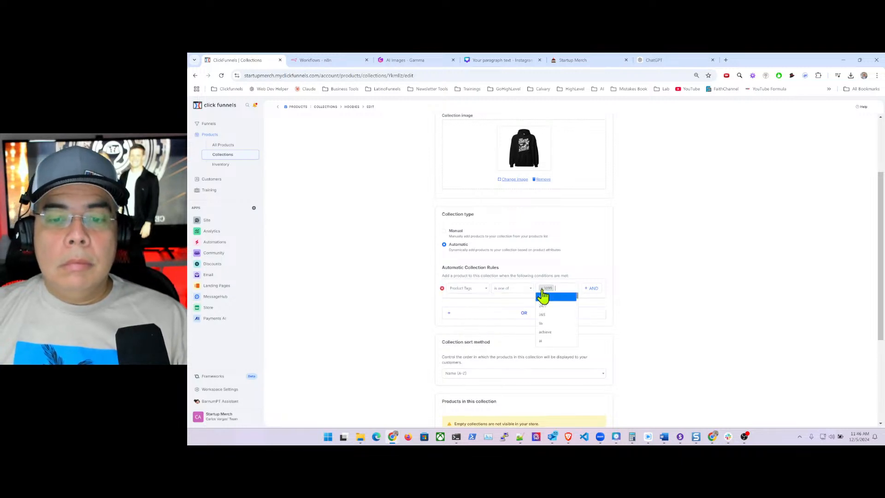
{"action": "type", "text": "hoo"}
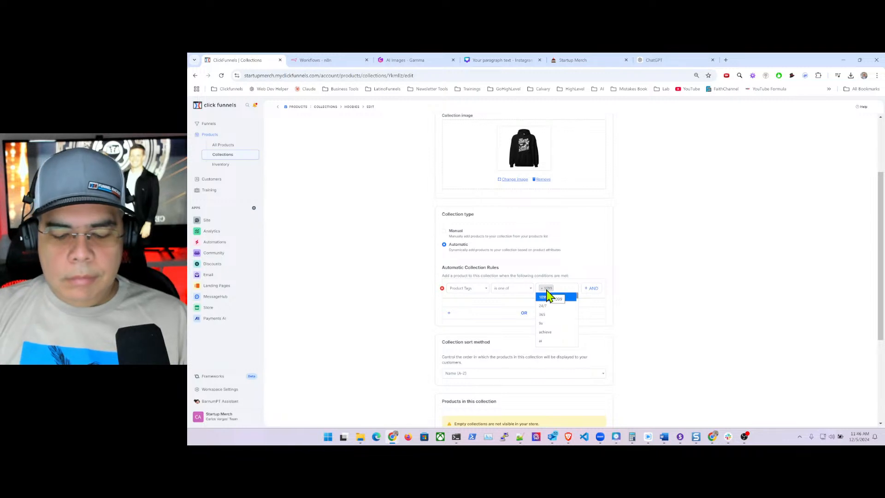
{"action": "left_click", "coordinate": [550, 305]}
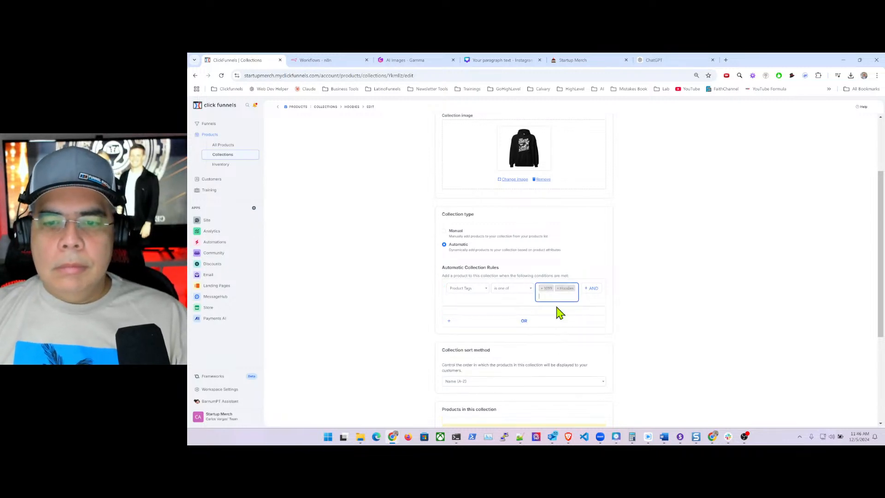
{"action": "left_click", "coordinate": [543, 288]}
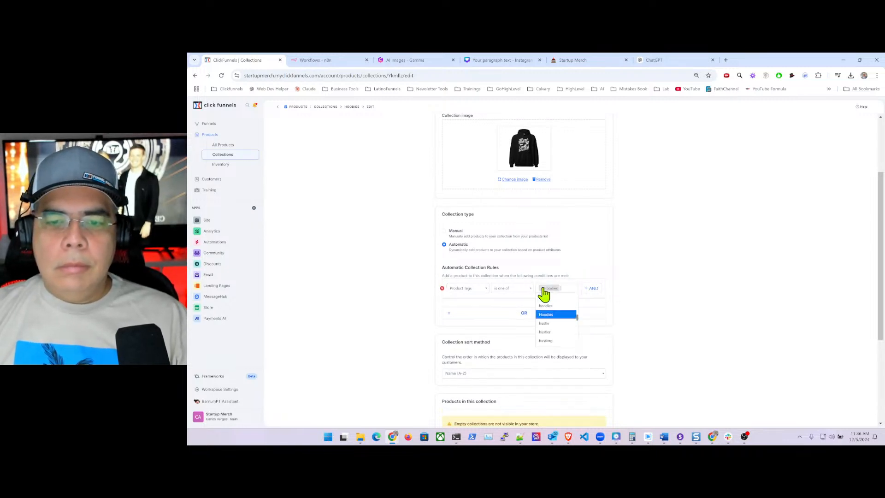
{"action": "left_click", "coordinate": [619, 269]}
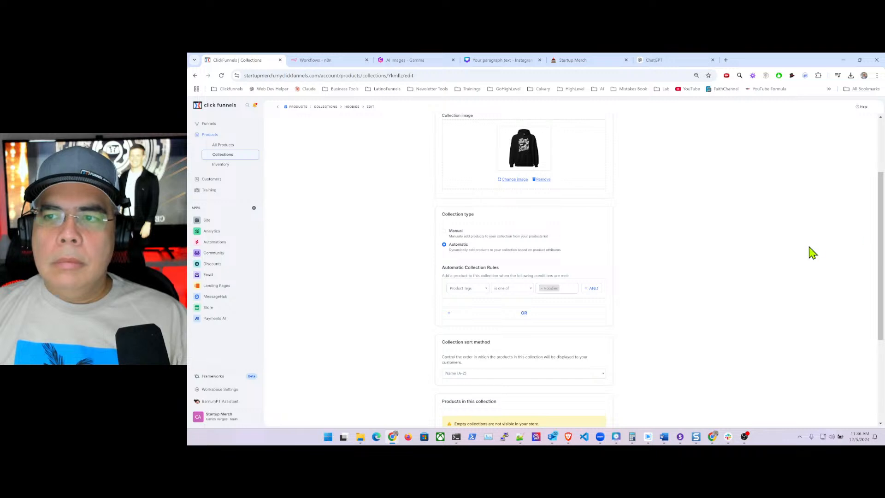
{"action": "left_click_drag", "start_coordinate": [881, 200], "coordinate": [835, 152]}
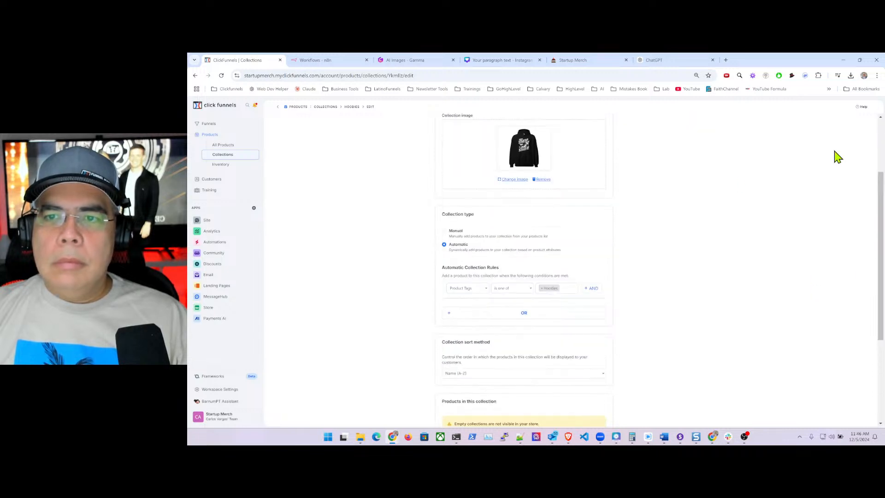
{"action": "left_click", "coordinate": [367, 59]}
- Close the extra browser tabs, including Startup Merch, and maximize the ClickFunnels window
{"action": "left_click", "coordinate": [367, 60]}
{"action": "left_click", "coordinate": [367, 60]}
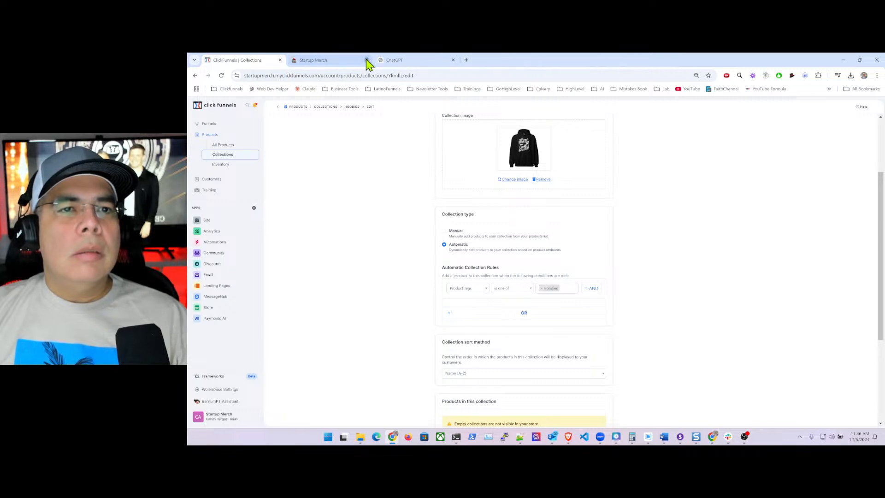
{"action": "left_click", "coordinate": [367, 59]}
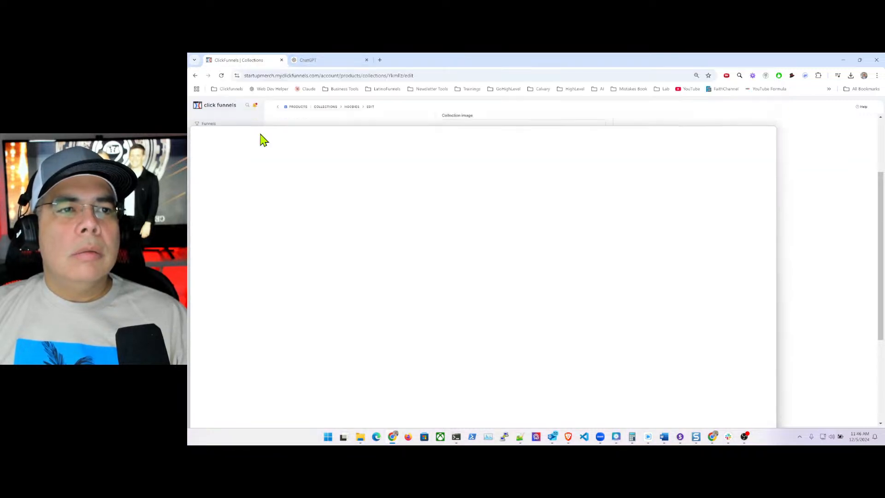
{"action": "left_click_drag", "start_coordinate": [516, 136], "coordinate": [530, 75]}
{"action": "double_click", "coordinate": [530, 75]}
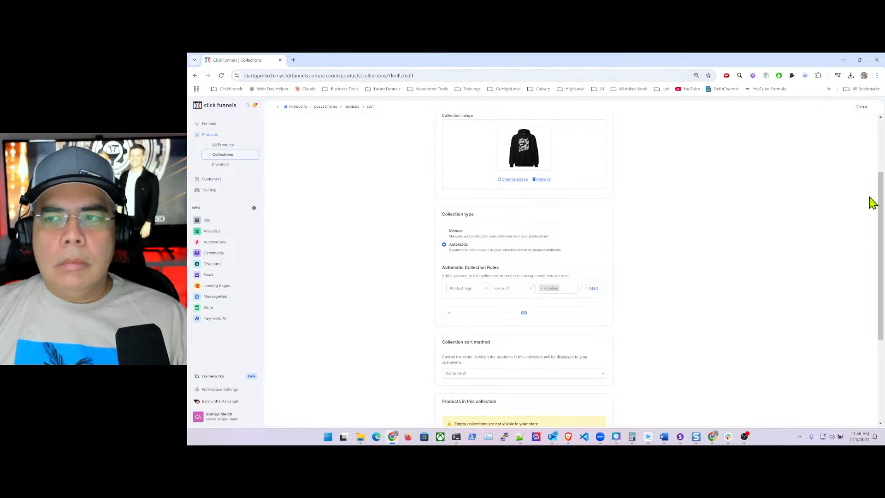
- Zoom the page out and save the Hoodies collection with Update collection
{"action": "left_click_drag", "start_coordinate": [880, 189], "coordinate": [776, 182]}
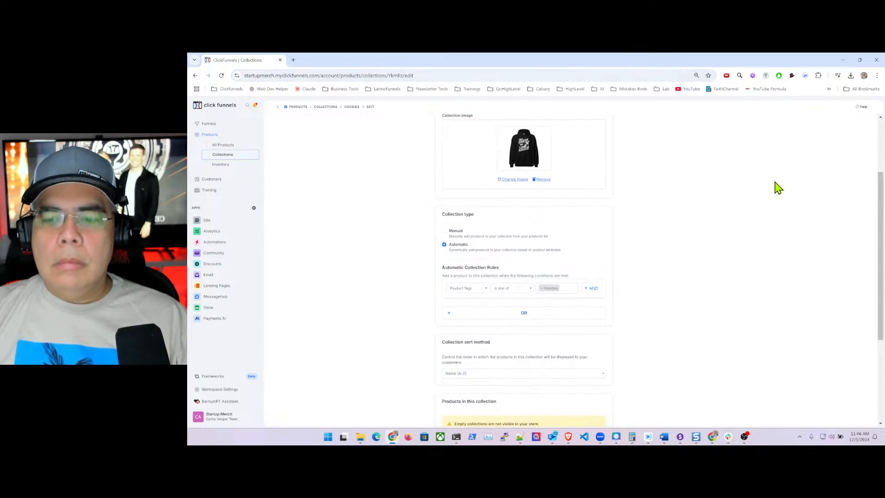
{"action": "key", "text": "ctrl+minus"}
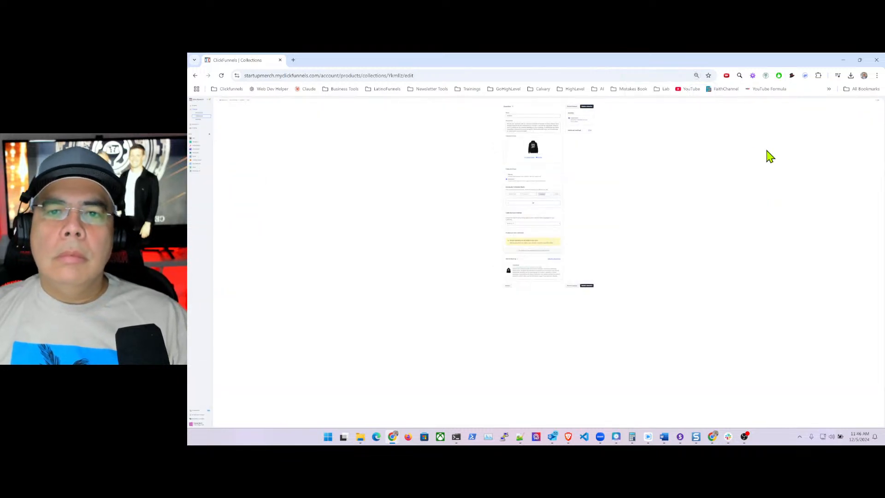
{"action": "left_click", "coordinate": [587, 107]}
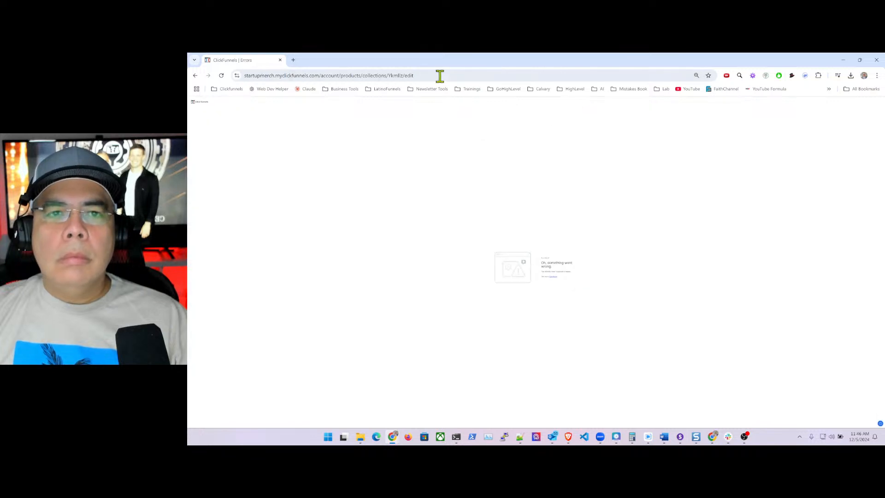
- Reload the edit page, switch to Automatic, and add a filter rule with its field chosen
{"action": "left_click", "coordinate": [423, 75]}
{"action": "key", "text": "Return"}
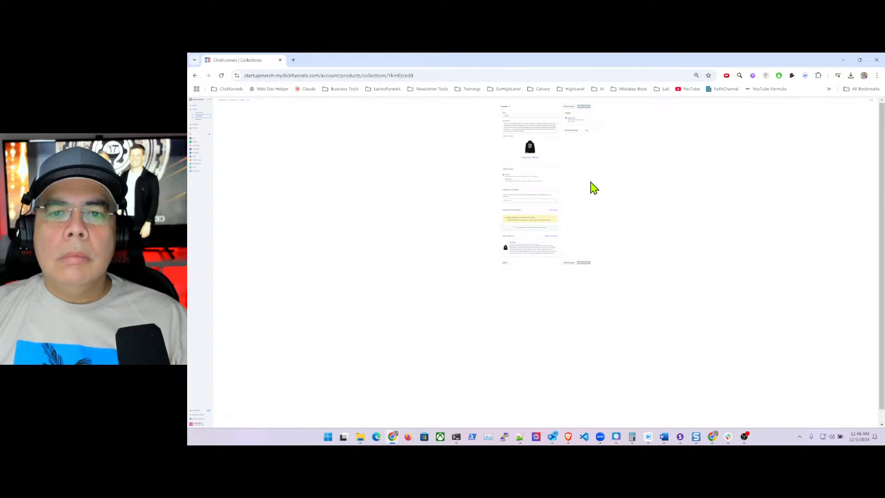
{"action": "left_click", "coordinate": [508, 179]}
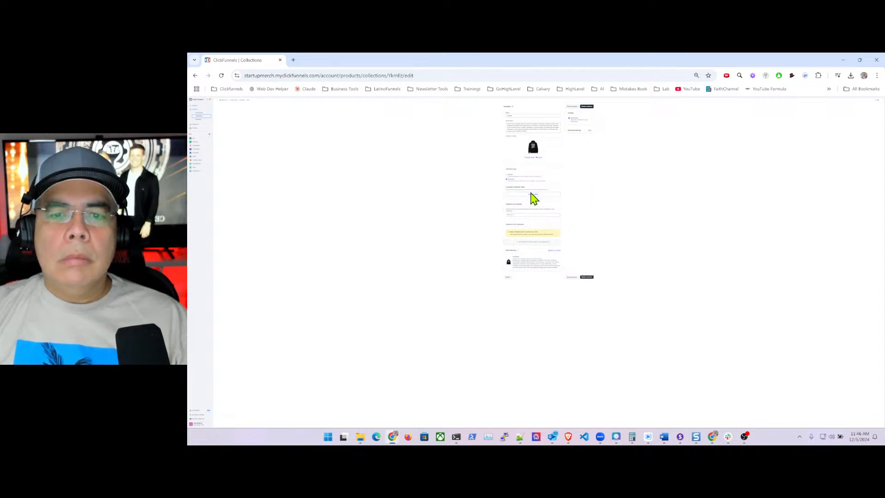
{"action": "left_click", "coordinate": [516, 195]}
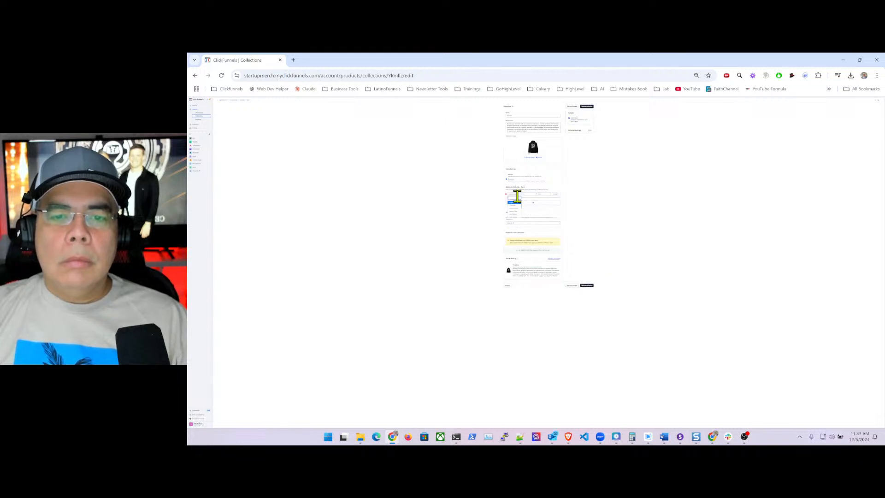
{"action": "left_click", "coordinate": [516, 196]}
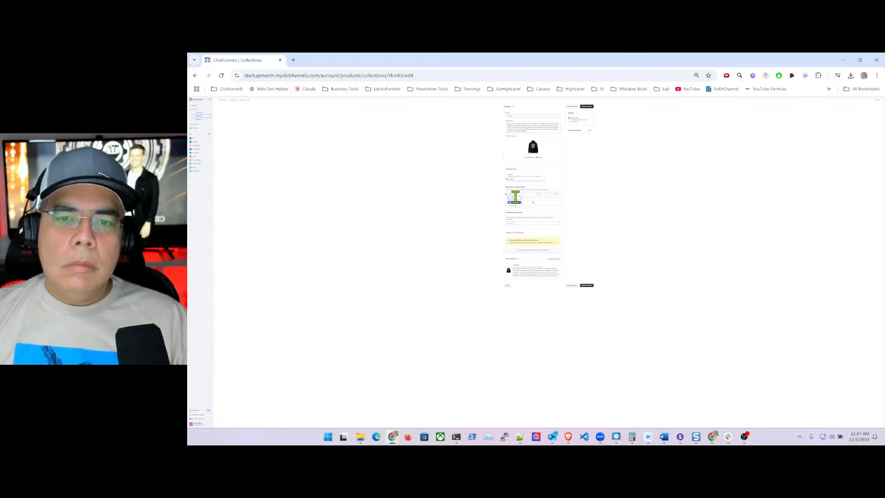
{"action": "left_click", "coordinate": [516, 206]}
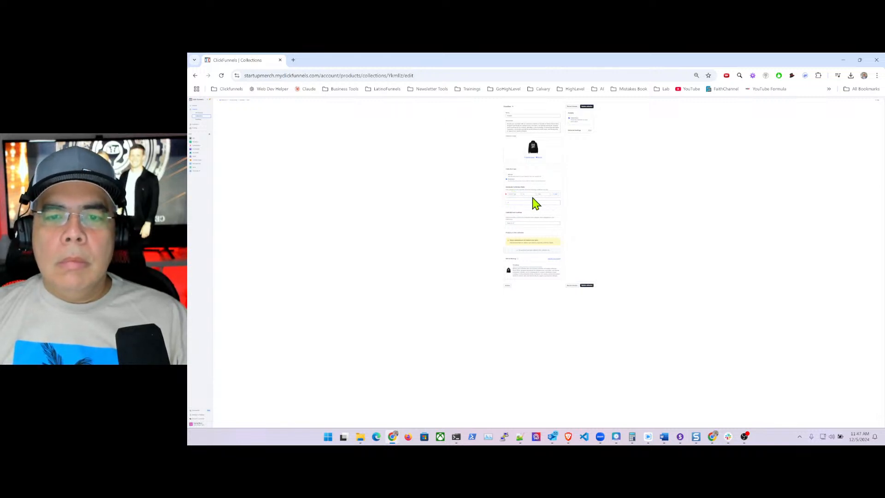
- Set the rule's operator and an 'h…' matching tag value, then save the collection
{"action": "left_click", "coordinate": [529, 205]}
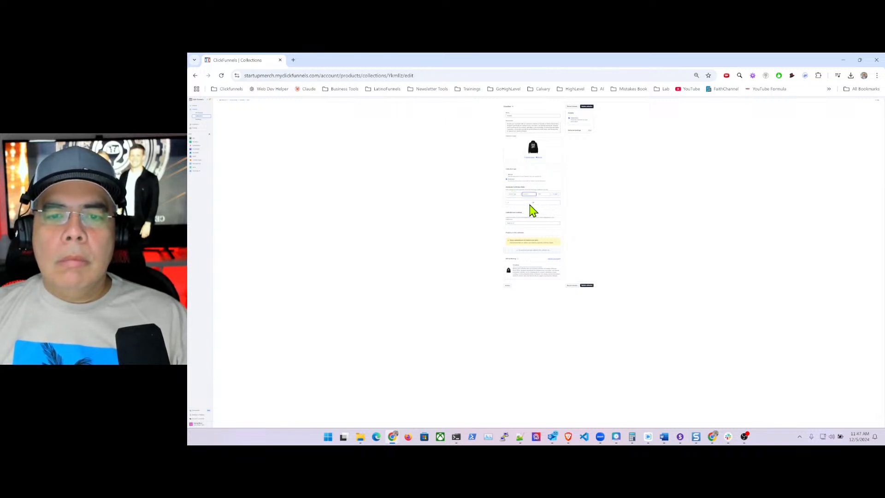
{"action": "left_click", "coordinate": [539, 193]}
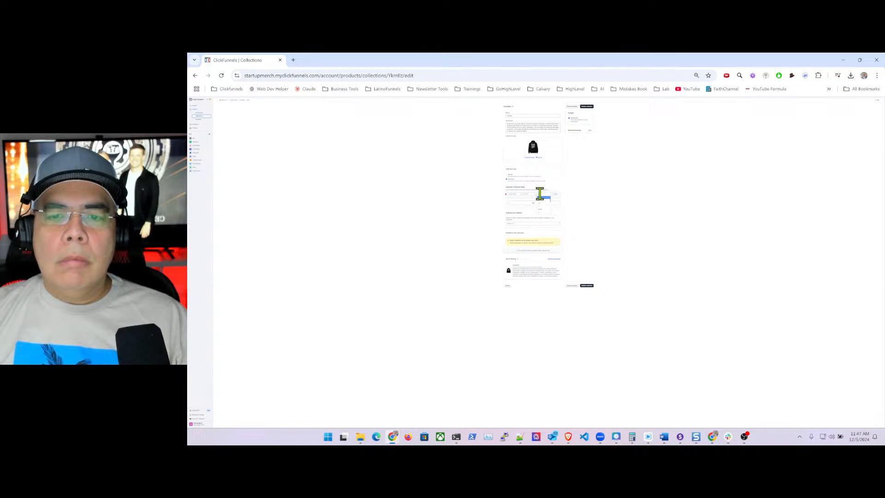
{"action": "left_click", "coordinate": [543, 194]}
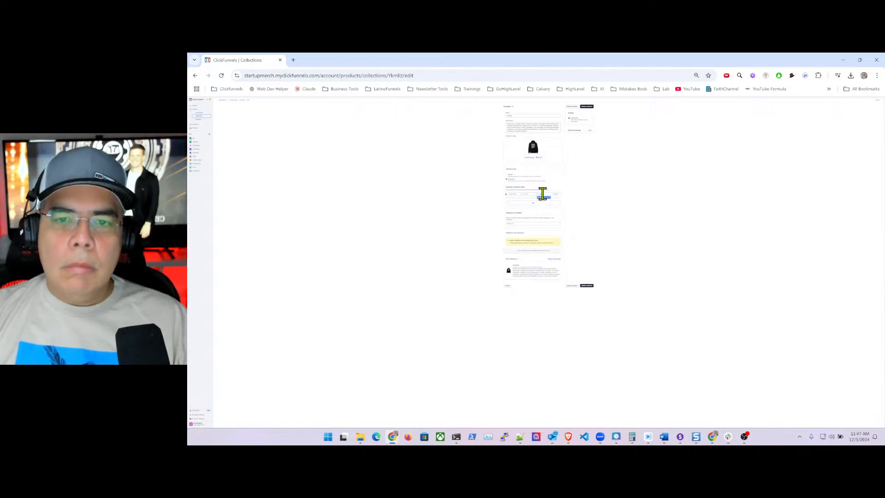
{"action": "left_click", "coordinate": [550, 206]}
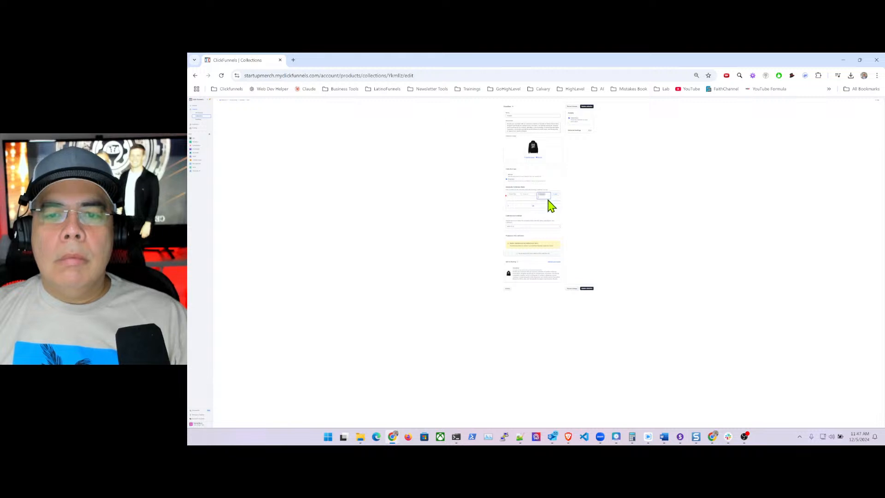
{"action": "type", "text": "h"}
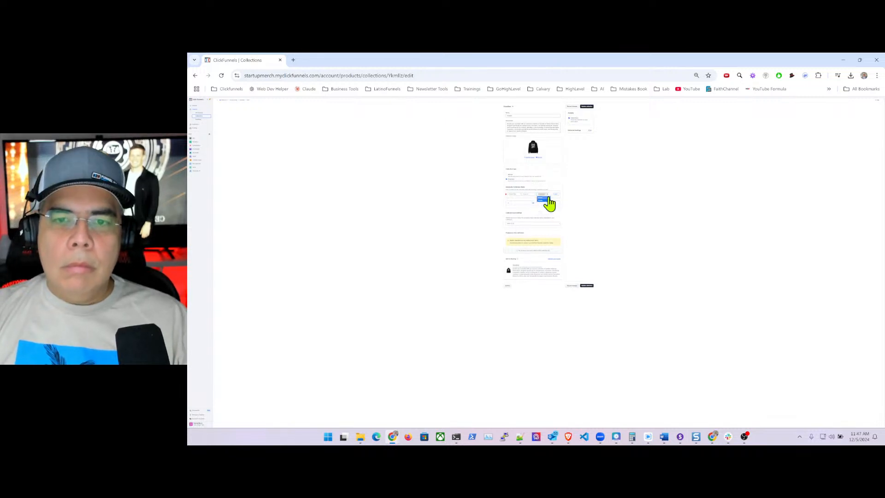
{"action": "left_click", "coordinate": [546, 198]}
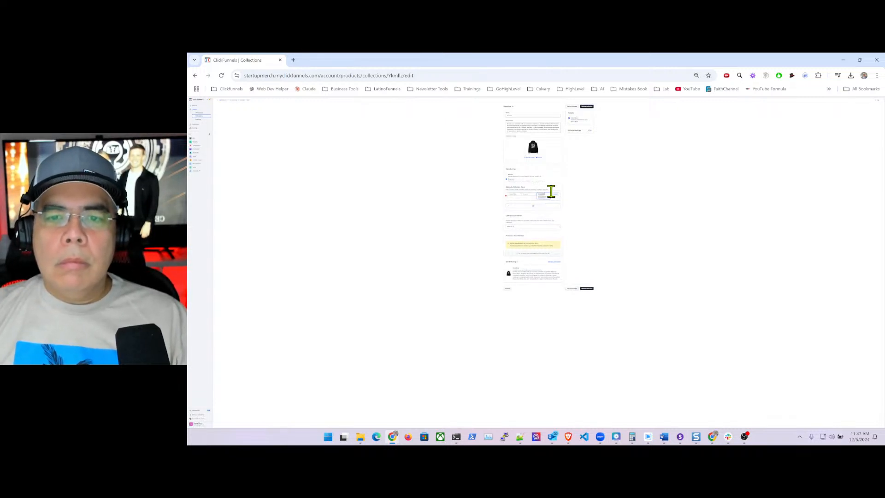
{"action": "left_click", "coordinate": [585, 107]}
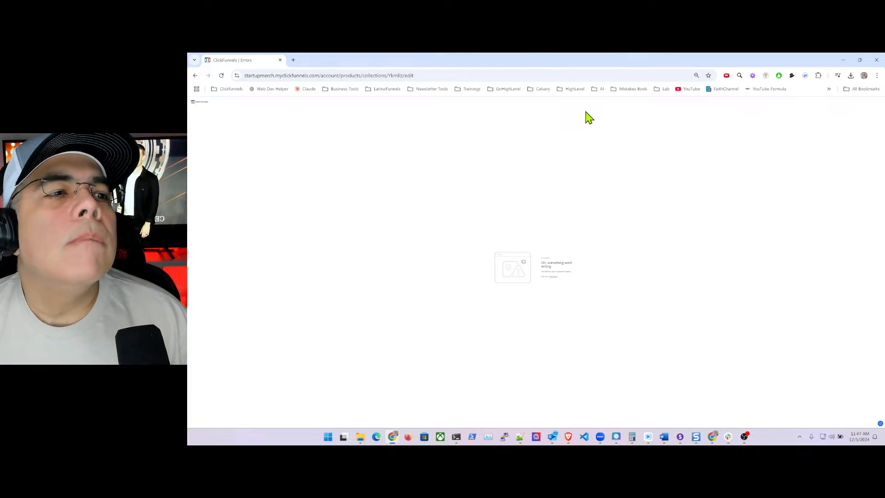
- Close the errored tab and load clickfunnels.com in a new tab
{"action": "left_click", "coordinate": [280, 61]}
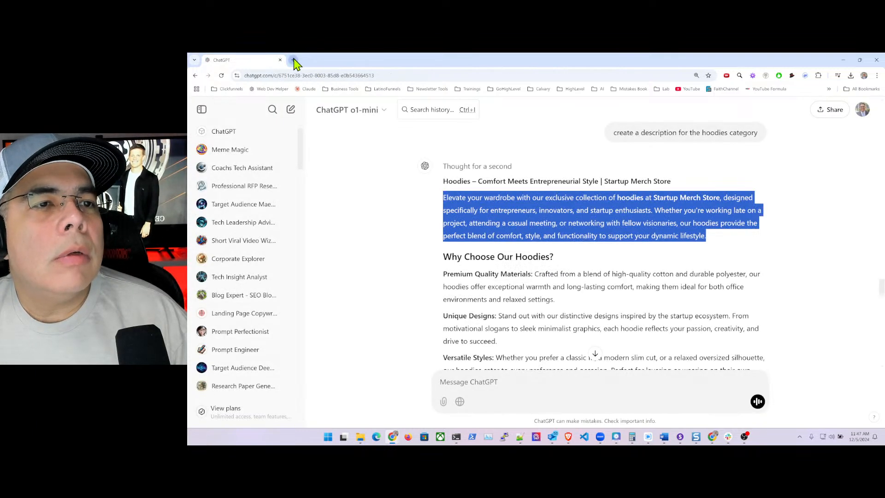
{"action": "left_click", "coordinate": [294, 61]}
{"action": "left_click", "coordinate": [306, 75]}
{"action": "type", "text": "click"}
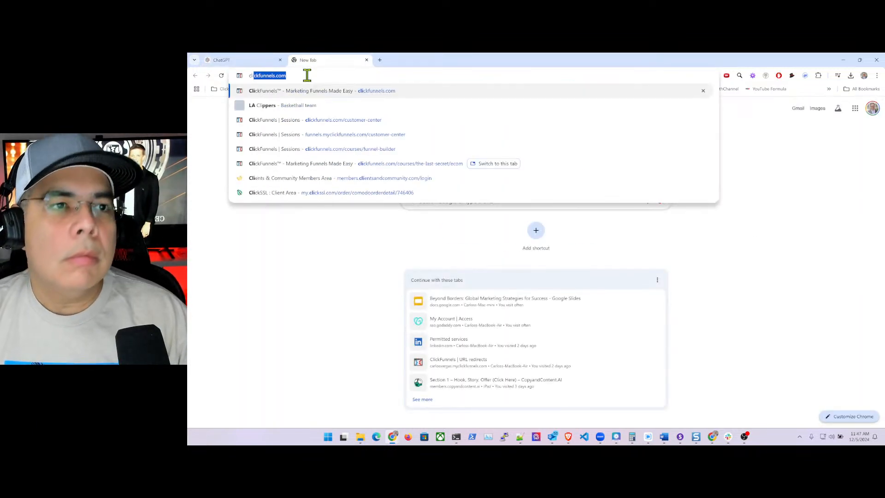
{"action": "key", "text": "Return"}
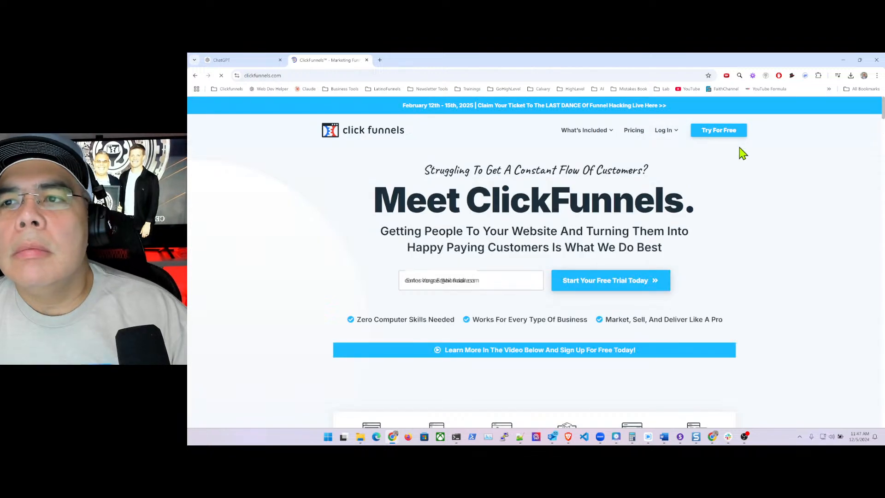
- Switch to the Startup Merch workspace
{"action": "left_click", "coordinate": [779, 76]}
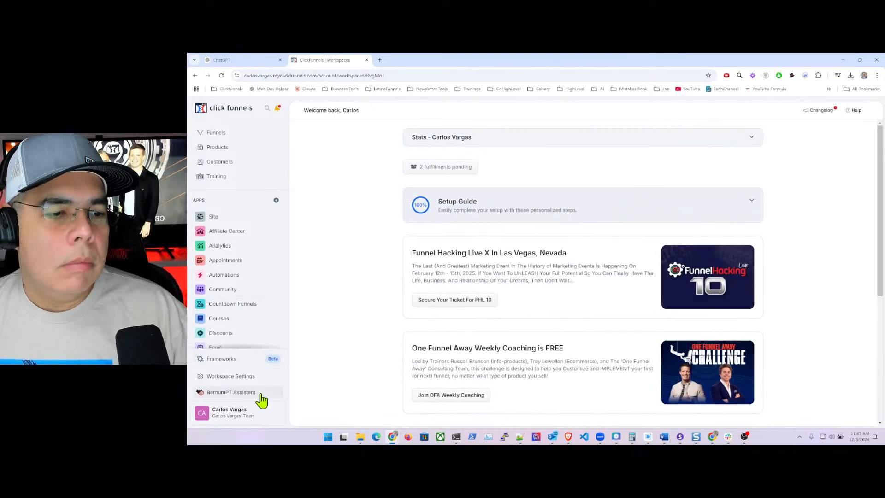
{"action": "left_click", "coordinate": [251, 419]}
{"action": "mouse_move", "coordinate": [277, 272]}
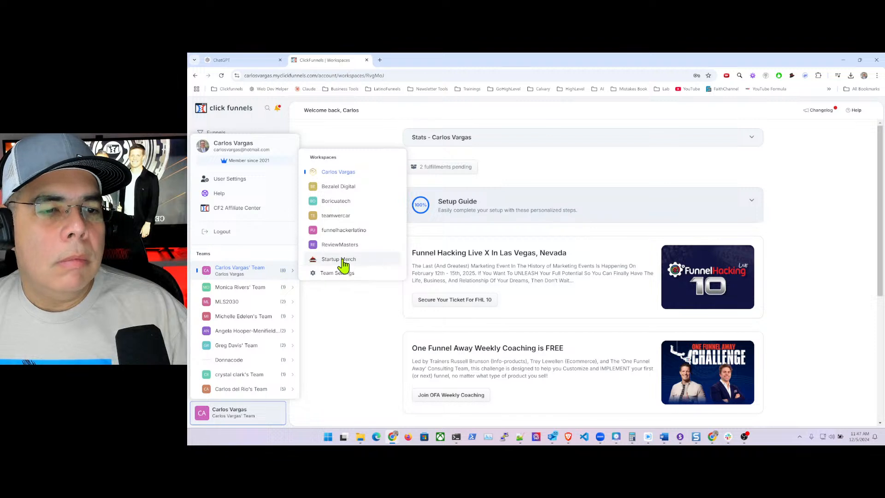
{"action": "left_click", "coordinate": [344, 260]}
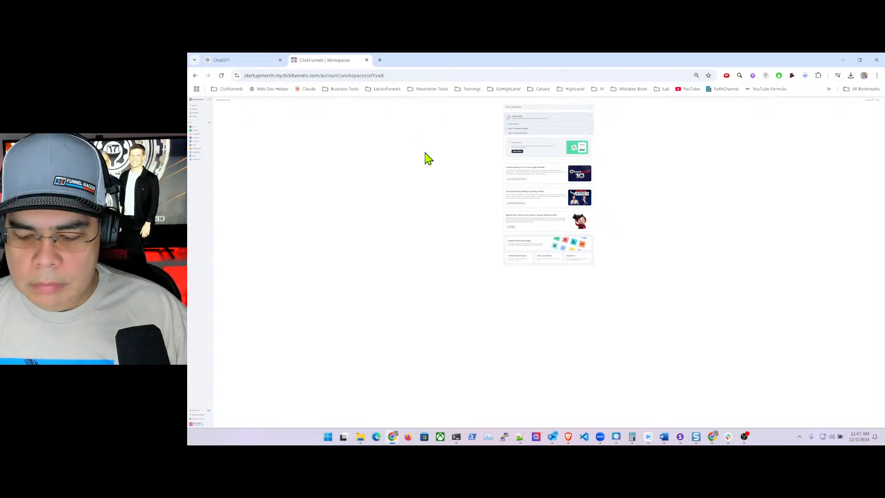
- Zoom the page in three steps and go to Products > Collections
{"action": "key", "text": "ctrl+plus"}
{"action": "key", "text": "ctrl+plus"}
{"action": "key", "text": "ctrl+plus"}
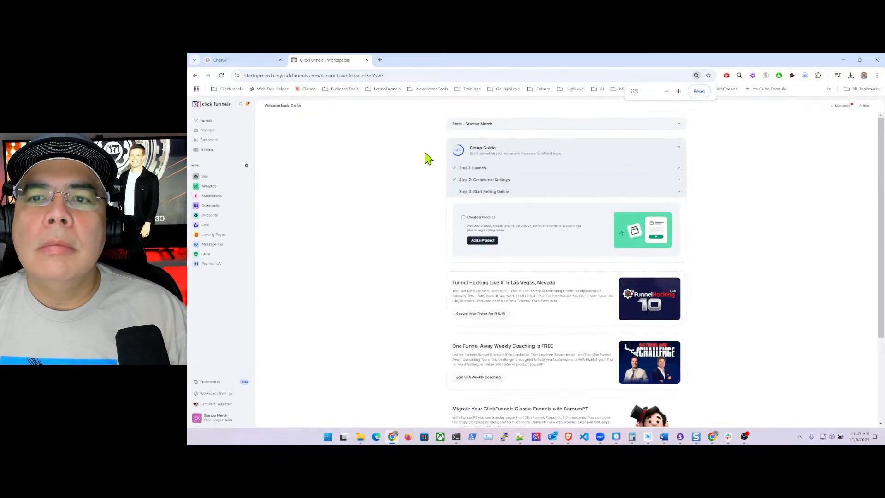
{"action": "key", "text": "ctrl+plus"}
{"action": "key", "text": "ctrl+plus"}
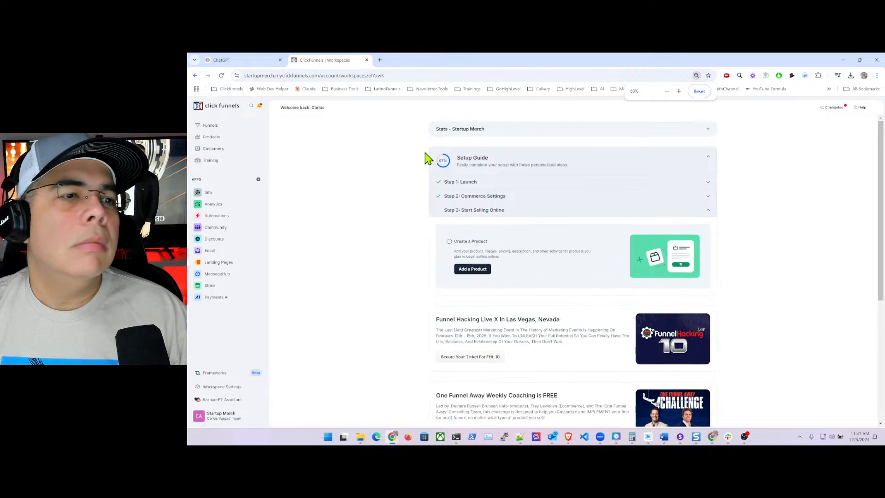
{"action": "key", "text": "ctrl+plus"}
{"action": "key", "text": "ctrl+plus"}
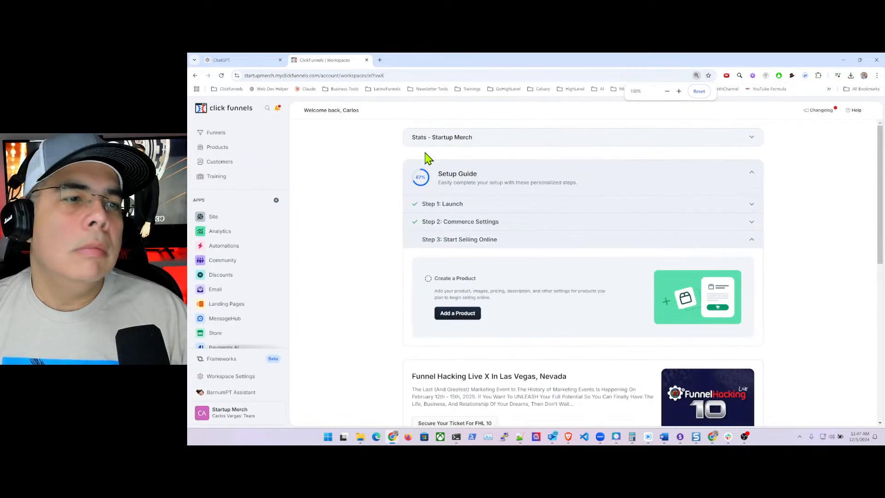
{"action": "left_click", "coordinate": [217, 147]}
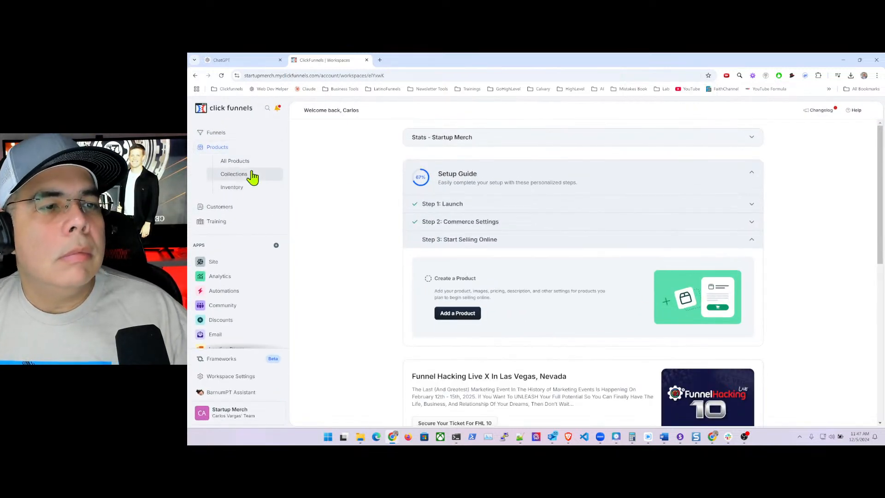
{"action": "left_click", "coordinate": [236, 174]}
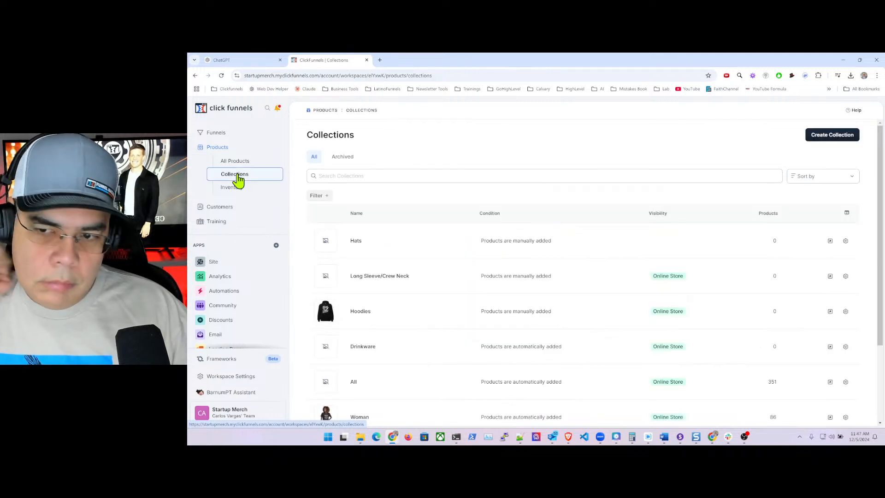
- Open the Hoodies collection, switch it to Automatic, and start a fresh filter rule
{"action": "left_click", "coordinate": [362, 314]}
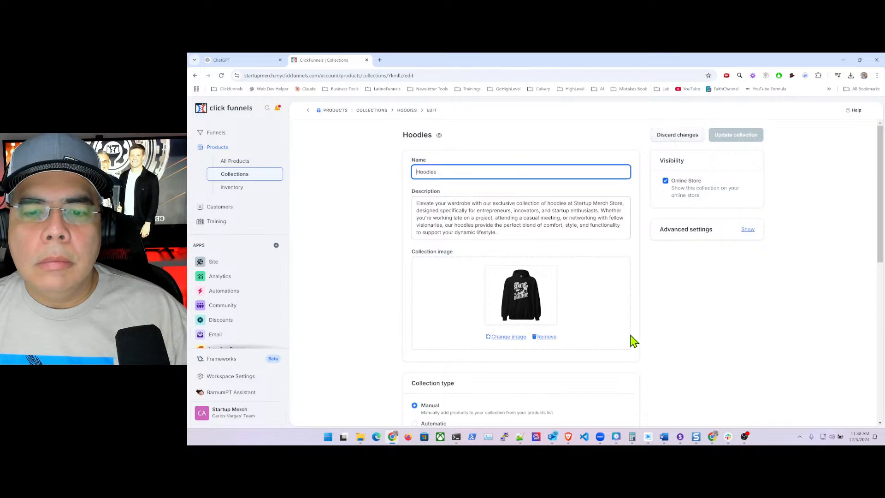
{"action": "scroll", "coordinate": [632, 339], "scroll_direction": "down", "scroll_amount": 3}
{"action": "left_click", "coordinate": [415, 280]}
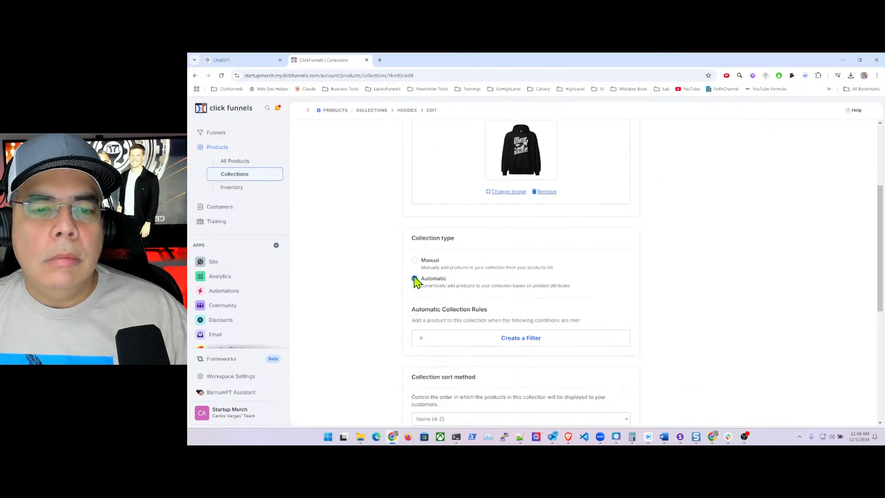
{"action": "left_click", "coordinate": [451, 342]}
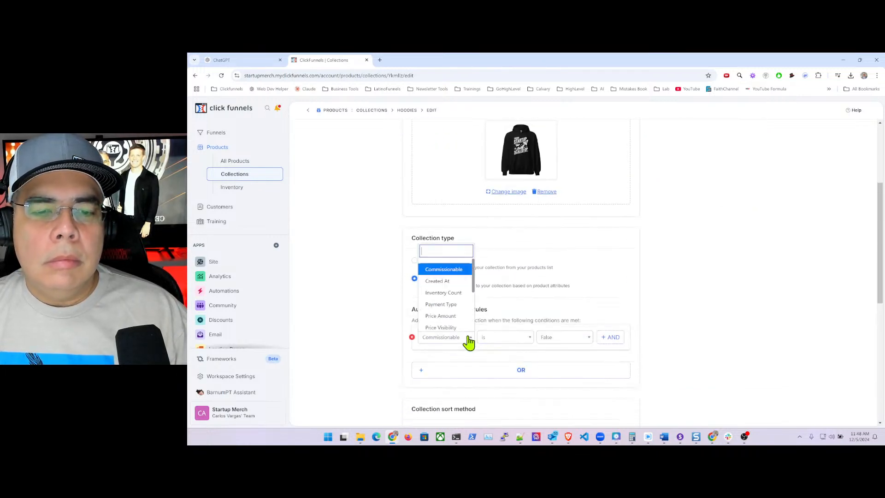
{"action": "left_click", "coordinate": [412, 338]}
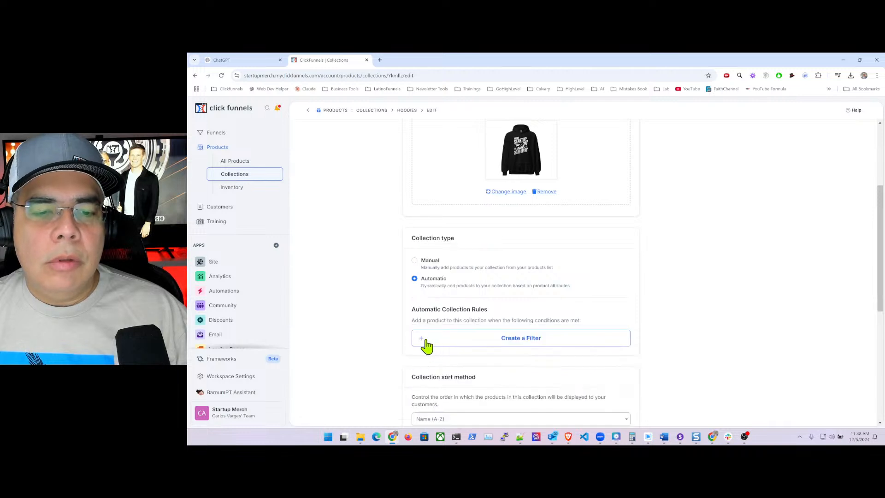
{"action": "left_click", "coordinate": [493, 342]}
- Set the rule's field to Product Tags with the 'is one of' comparison
{"action": "left_click", "coordinate": [447, 343]}
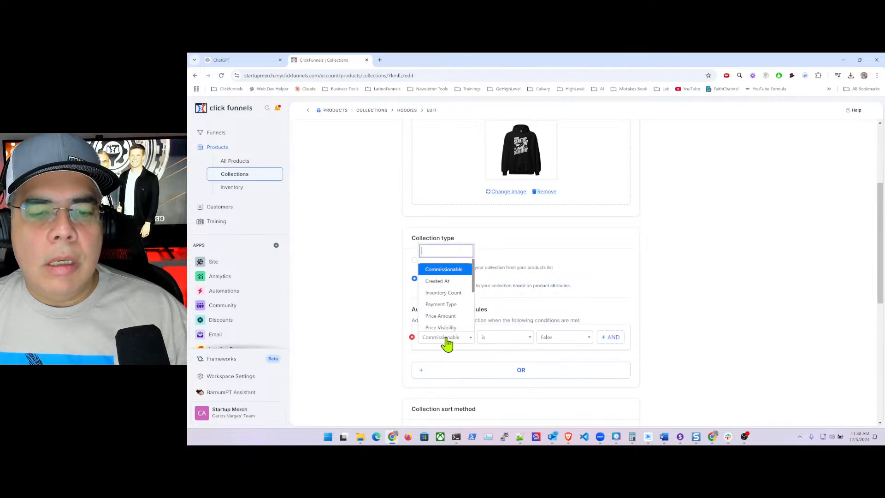
{"action": "type", "text": "pro"}
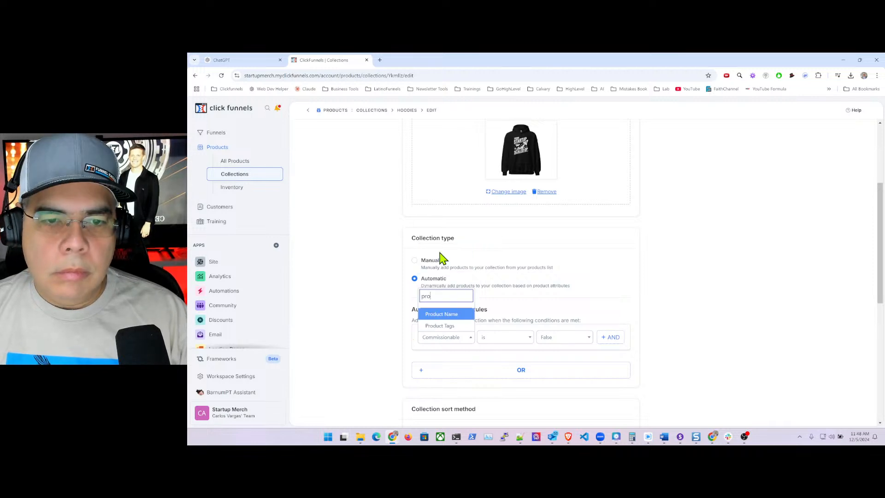
{"action": "key", "text": "Down"}
{"action": "key", "text": "Return"}
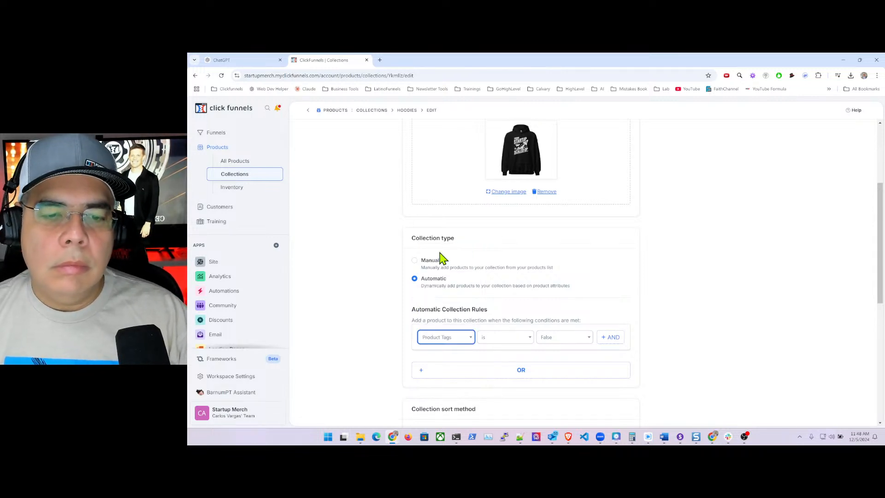
{"action": "left_click", "coordinate": [503, 343]}
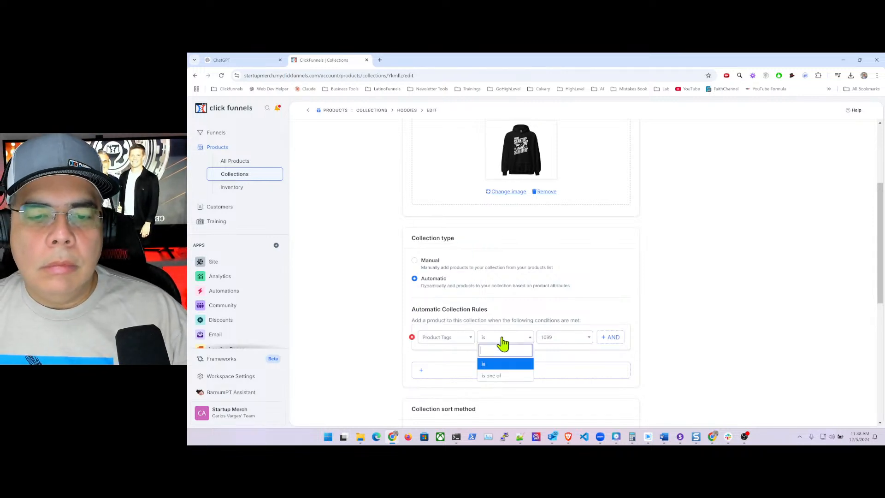
{"action": "left_click", "coordinate": [494, 379]}
- Replace the 1099 tag with hoodies and update the collection, which lands on an error page
{"action": "left_click", "coordinate": [544, 337]}
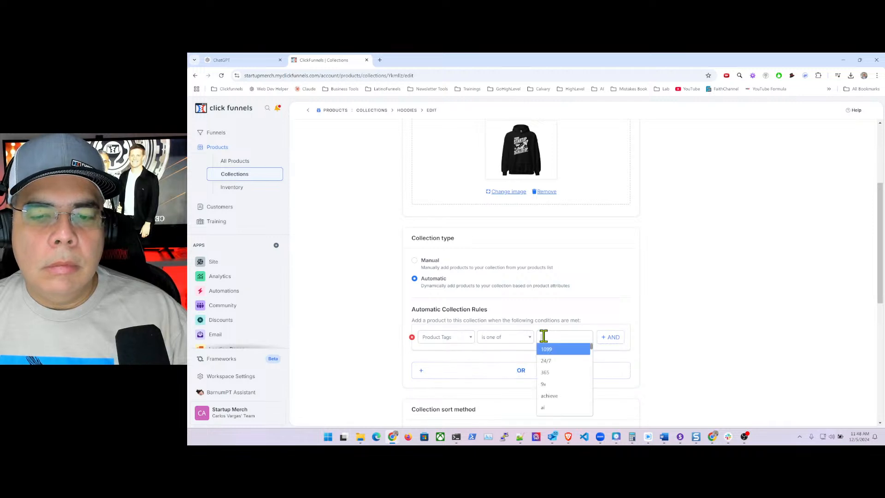
{"action": "type", "text": "hoo"}
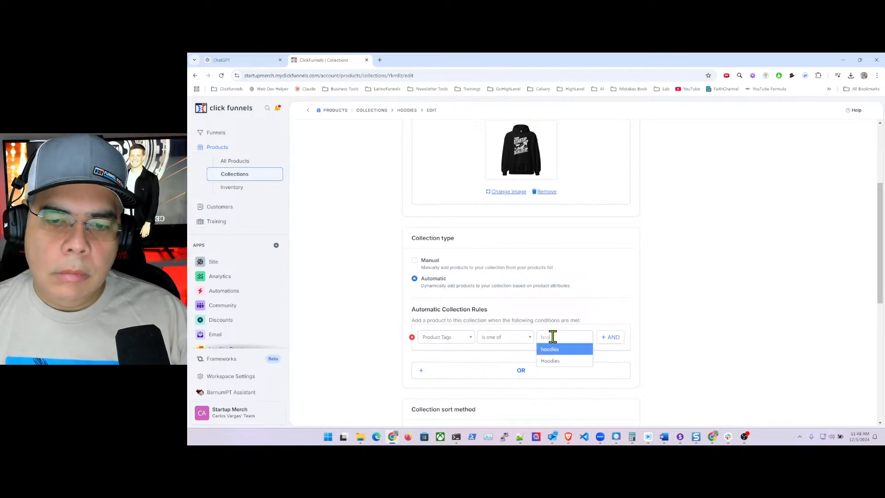
{"action": "left_click", "coordinate": [549, 349]}
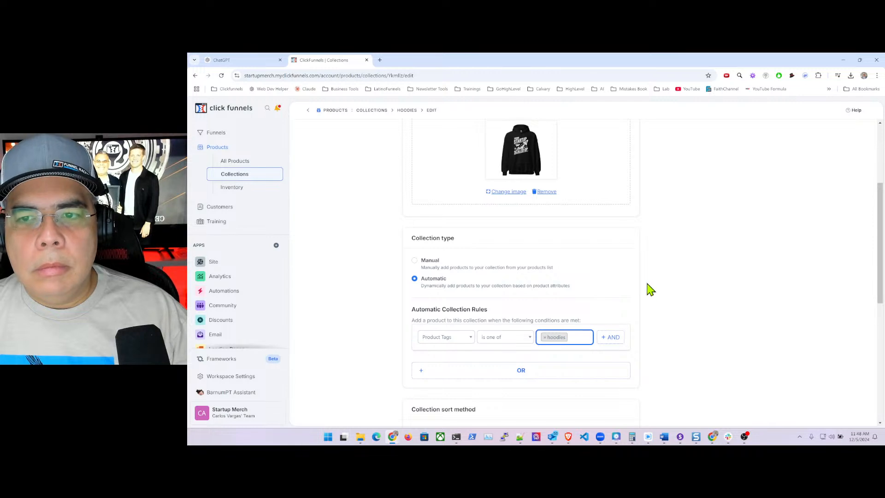
{"action": "scroll", "coordinate": [655, 286], "scroll_direction": "up", "scroll_amount": 3}
{"action": "left_click", "coordinate": [735, 133]}
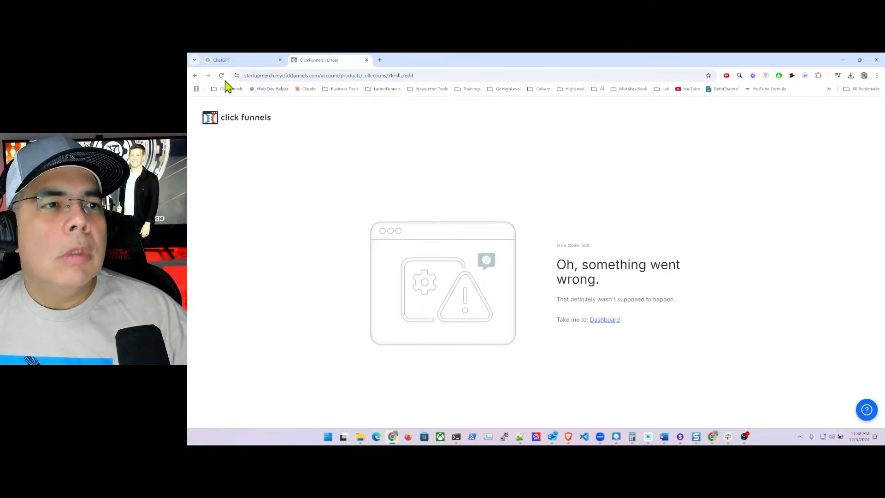
{"action": "left_click", "coordinate": [342, 77]}
- Reload the page, return to Collections, and archive the old Hoodies collection
{"action": "key", "text": "Return"}
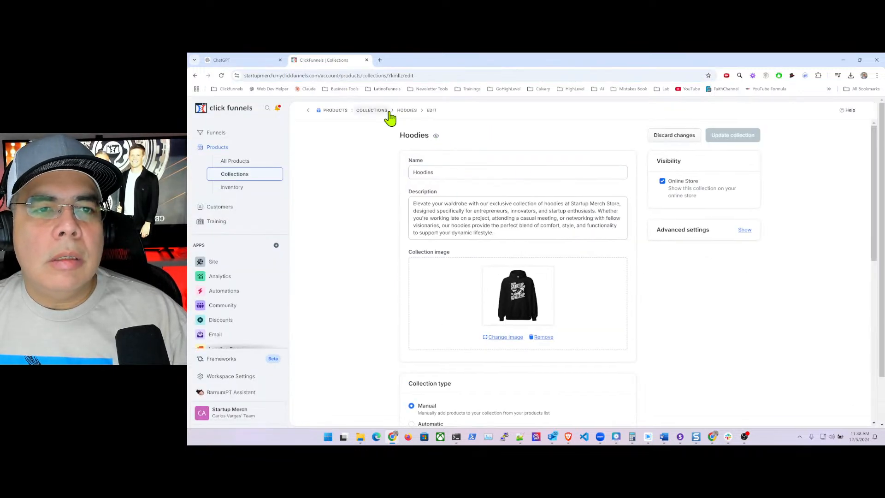
{"action": "left_click", "coordinate": [382, 110]}
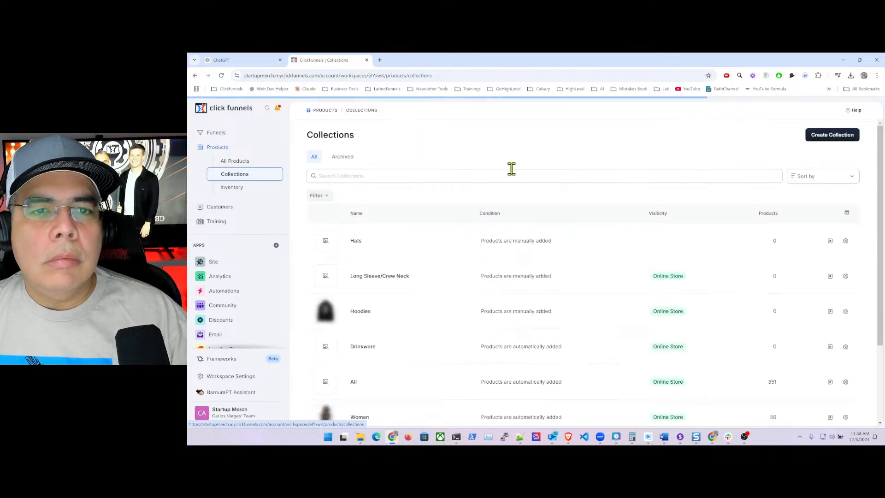
{"action": "left_click", "coordinate": [845, 313]}
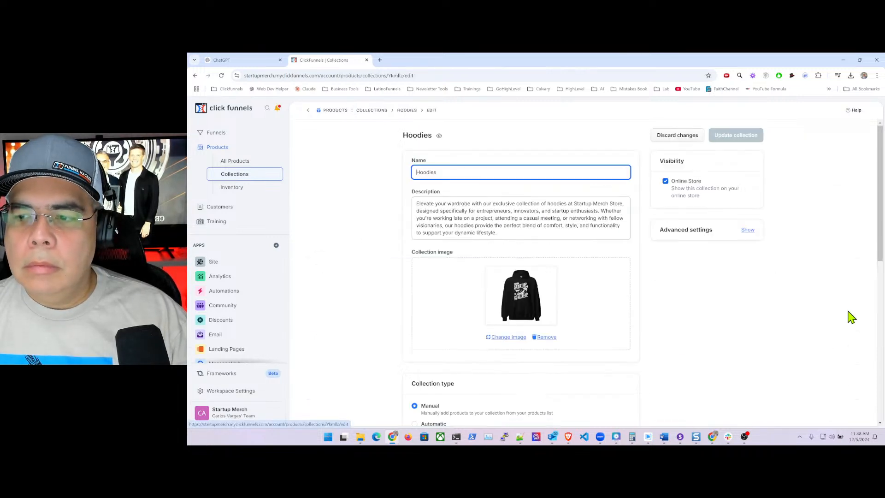
{"action": "scroll", "coordinate": [689, 295], "scroll_direction": "down", "scroll_amount": 3}
{"action": "scroll", "coordinate": [682, 313], "scroll_direction": "down", "scroll_amount": 5}
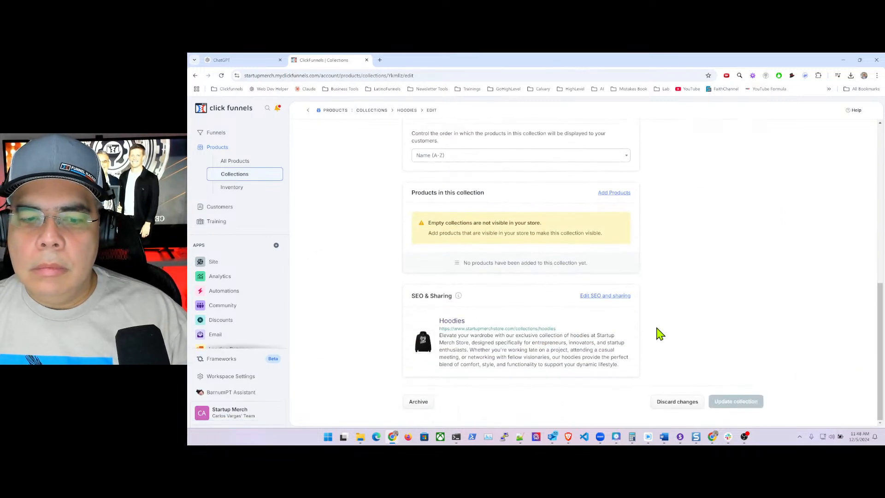
{"action": "left_click", "coordinate": [419, 403]}
{"action": "left_click", "coordinate": [614, 282]}
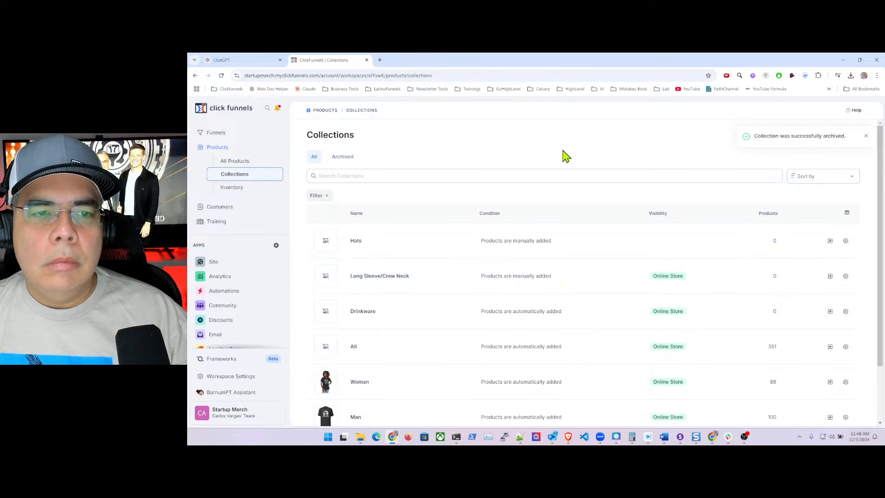
{"action": "left_click", "coordinate": [867, 138]}
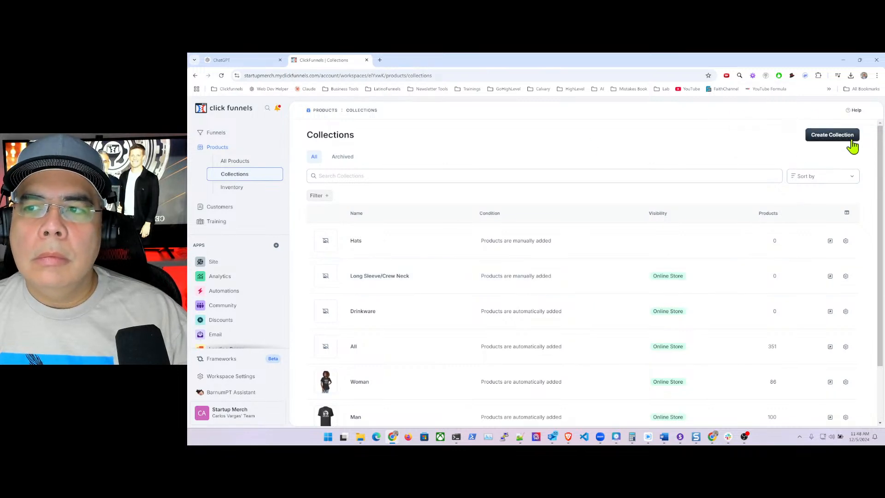
- Create a new collection named Hoodies, visible on the Online Store
{"action": "left_click", "coordinate": [817, 135]}
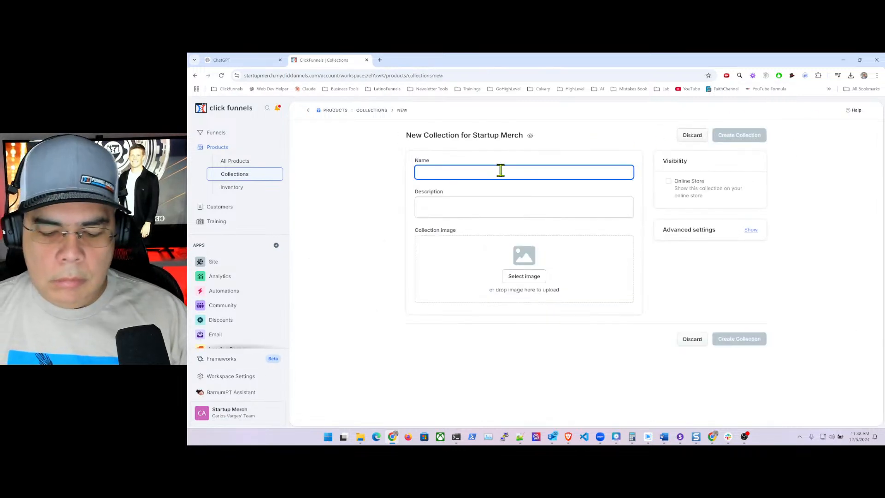
{"action": "type", "text": "hoo"}
{"action": "key", "text": "BackSpace"}
{"action": "key", "text": "BackSpace"}
{"action": "type", "text": "Ho"}
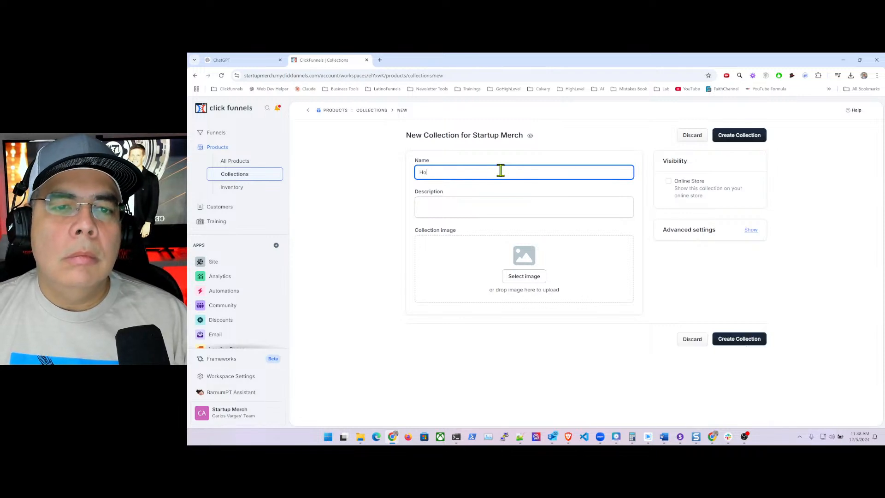
{"action": "type", "text": "odier"}
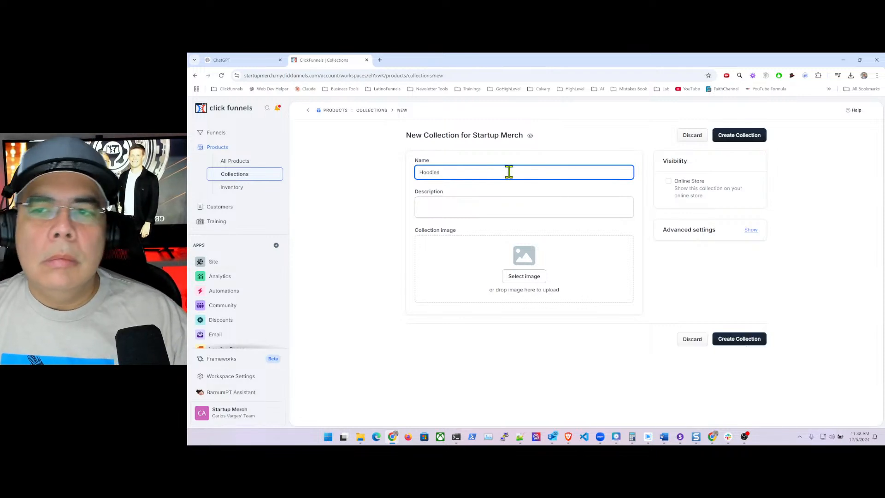
{"action": "left_click", "coordinate": [669, 182]}
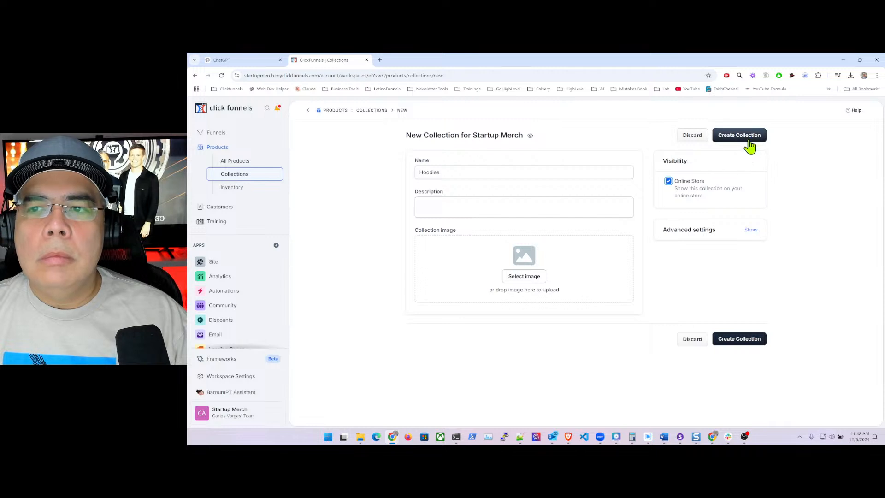
{"action": "left_click", "coordinate": [741, 135]}
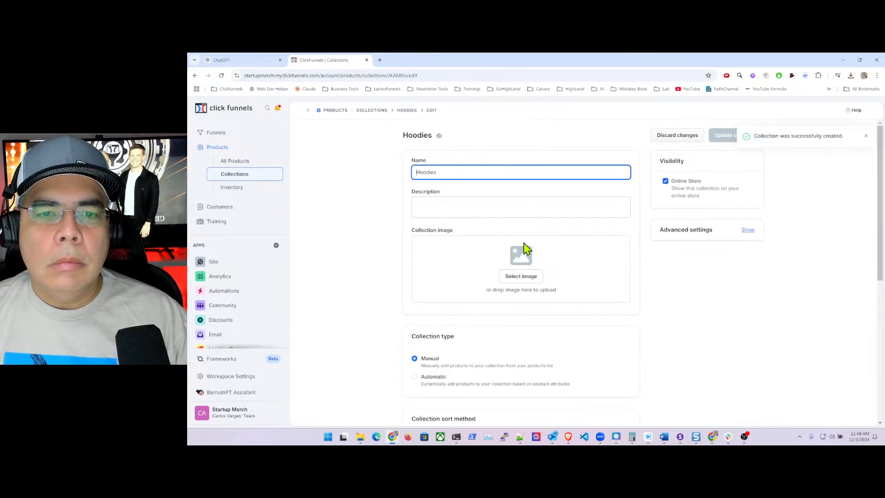
- Make the collection Automatic with a Product Tags 'is one of' filter rule
{"action": "left_click", "coordinate": [414, 377]}
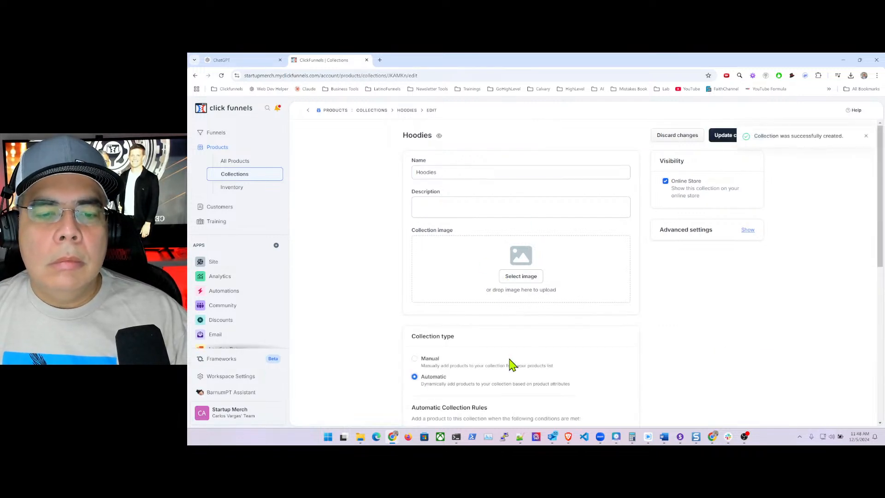
{"action": "scroll", "coordinate": [510, 363], "scroll_direction": "down", "scroll_amount": 3}
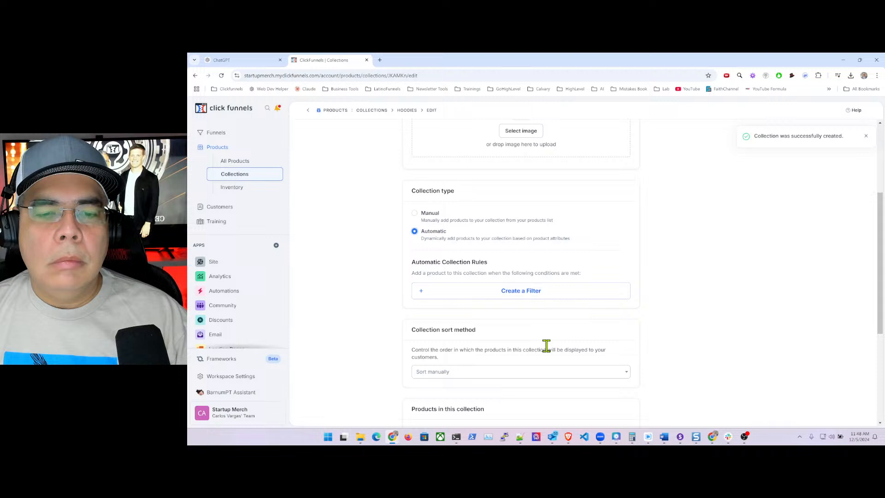
{"action": "left_click", "coordinate": [457, 292]}
{"action": "type", "text": "product"}
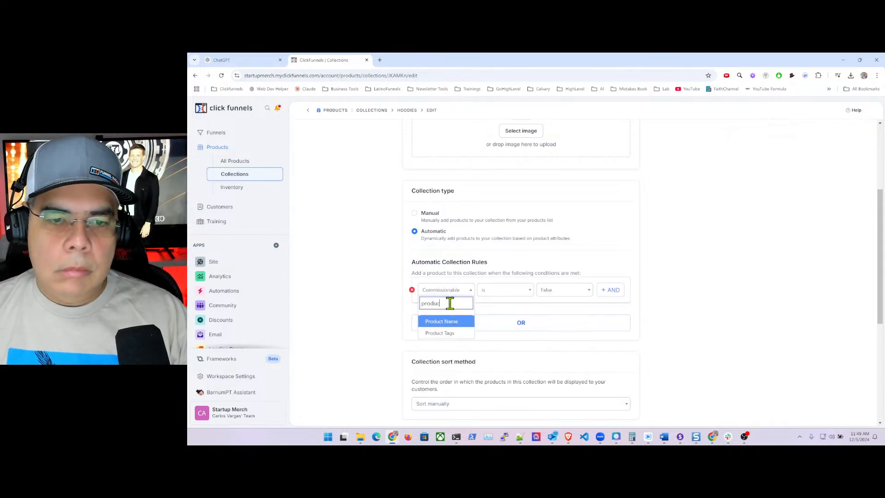
{"action": "left_click", "coordinate": [451, 336]}
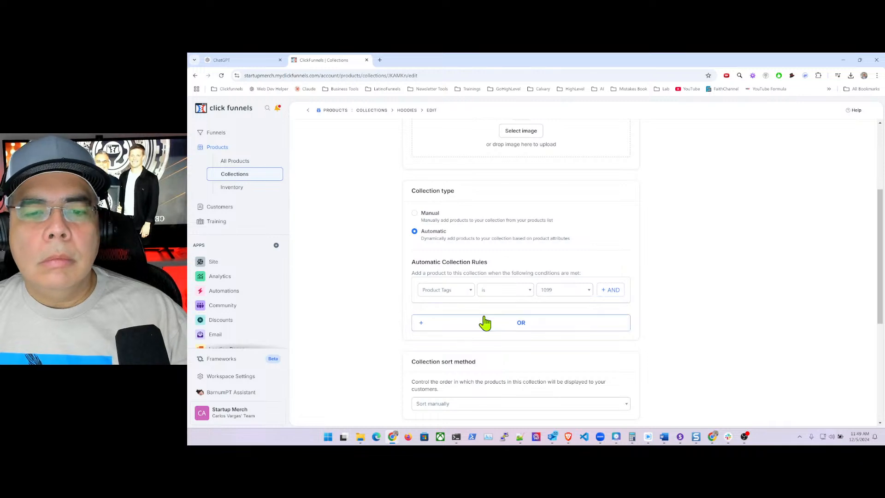
{"action": "left_click", "coordinate": [486, 298]}
{"action": "left_click", "coordinate": [498, 334]}
- Choose hoodies as the rule's tag value and update the collection
{"action": "left_click", "coordinate": [547, 298]}
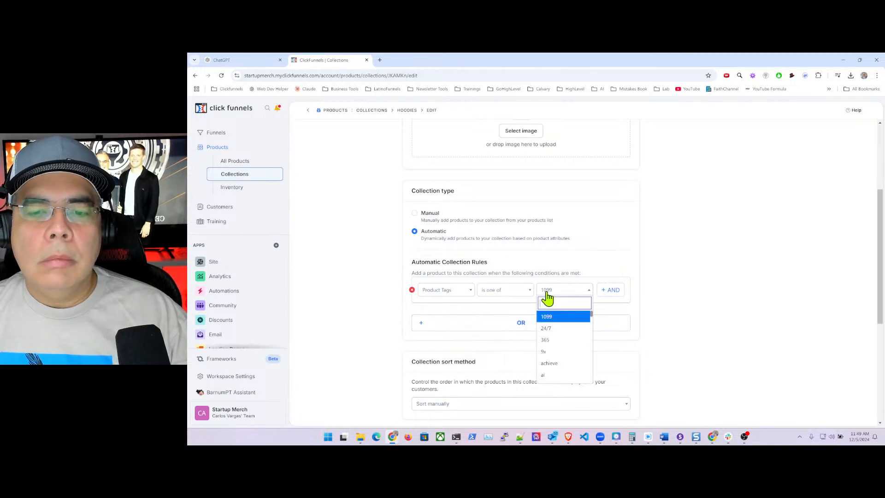
{"action": "left_click", "coordinate": [581, 294]}
{"action": "left_click", "coordinate": [571, 297]}
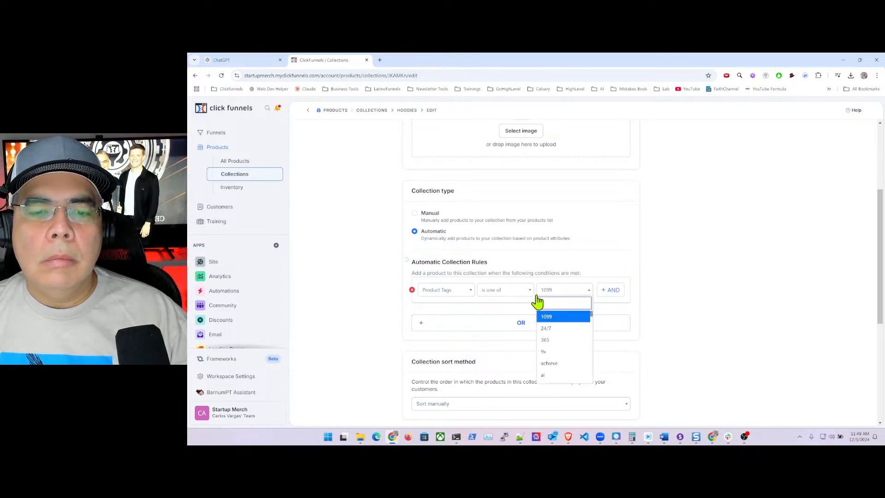
{"action": "left_click", "coordinate": [701, 256]}
{"action": "left_click", "coordinate": [505, 295]}
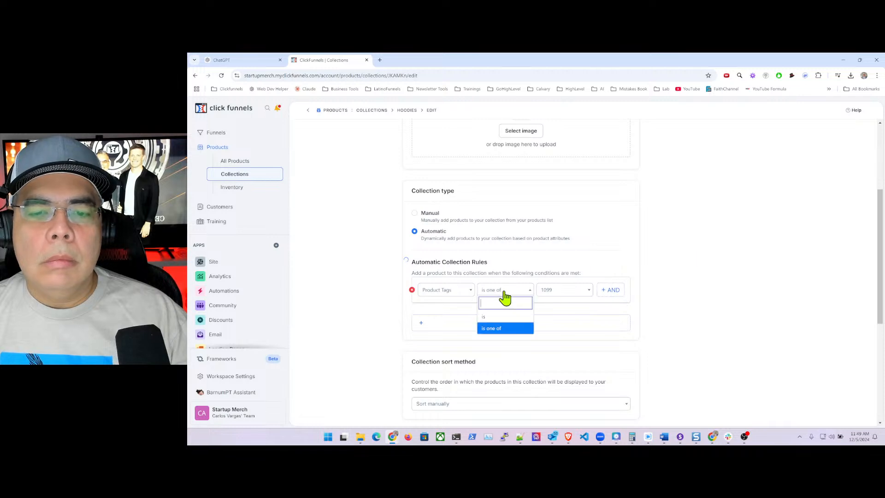
{"action": "left_click", "coordinate": [498, 332]}
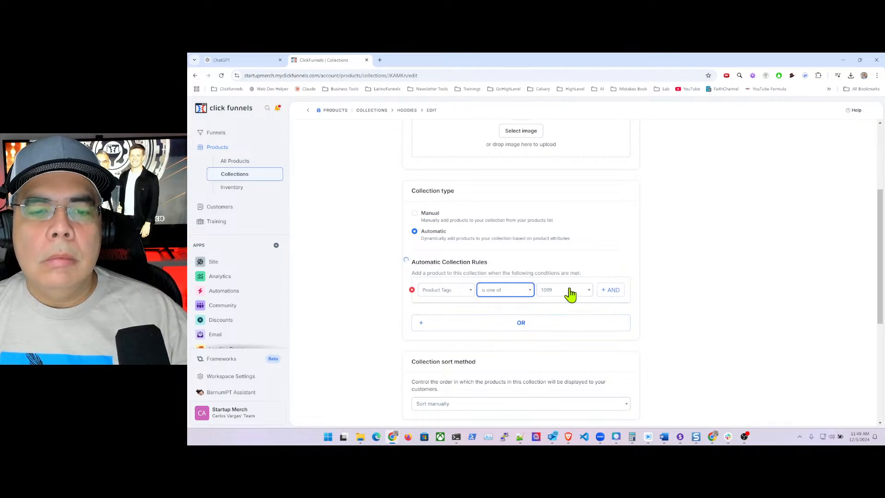
{"action": "left_click", "coordinate": [587, 295]}
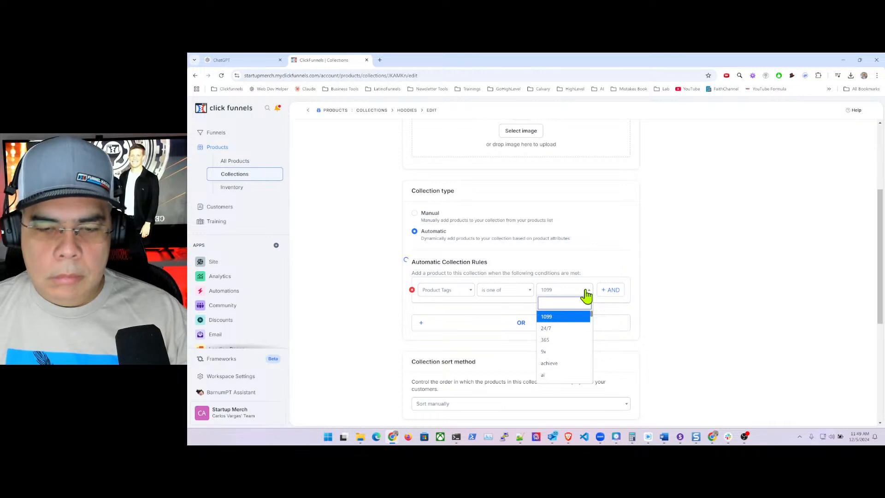
{"action": "type", "text": "hoo"}
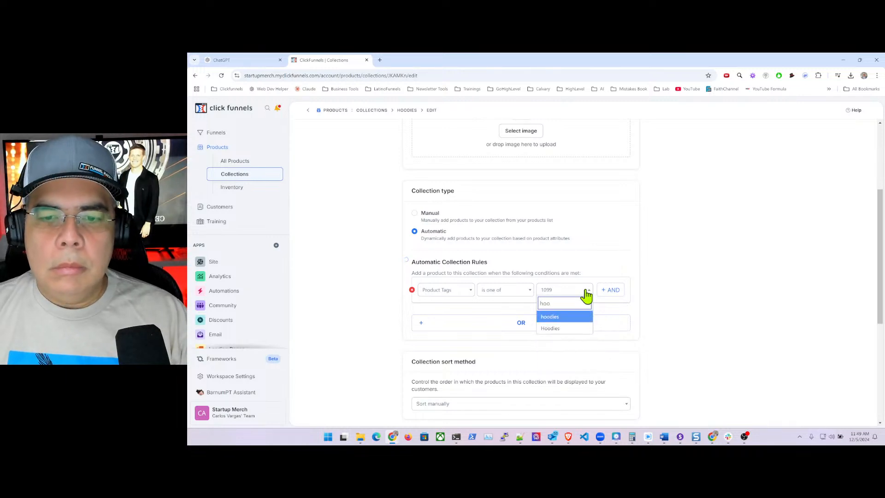
{"action": "left_click", "coordinate": [561, 320]}
{"action": "left_click", "coordinate": [656, 300]}
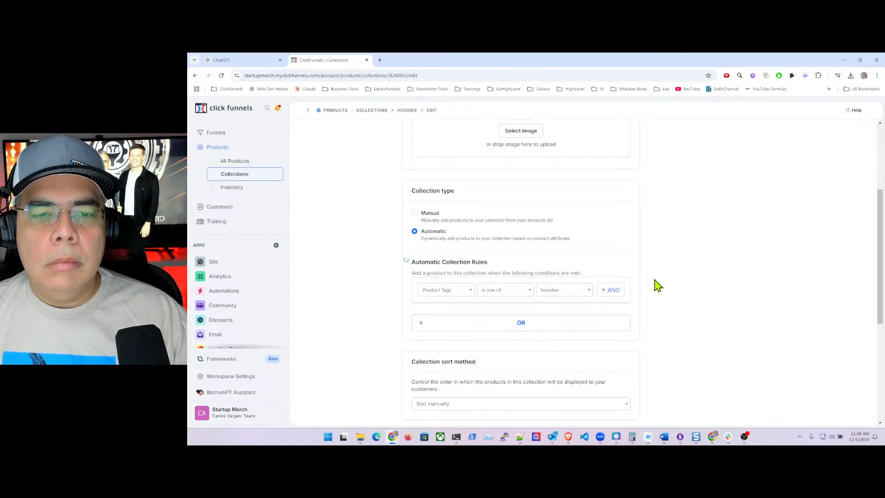
{"action": "scroll", "coordinate": [657, 285], "scroll_direction": "up", "scroll_amount": 3}
{"action": "left_click", "coordinate": [732, 139]}
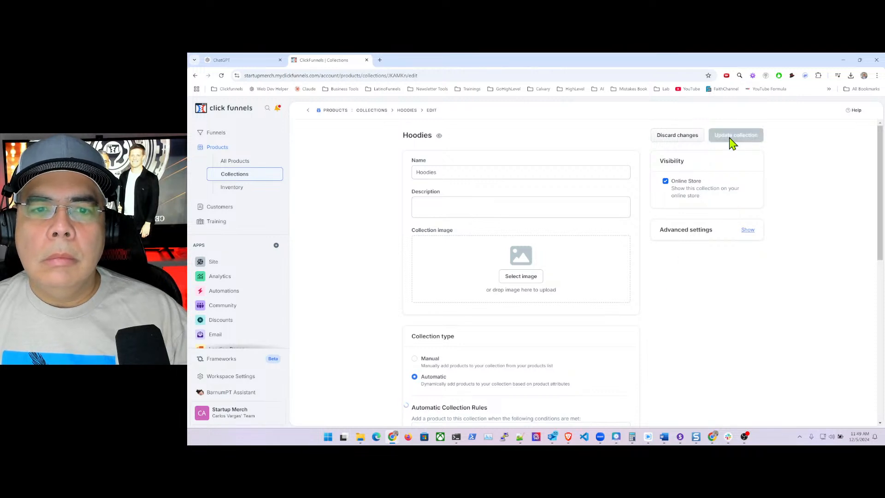
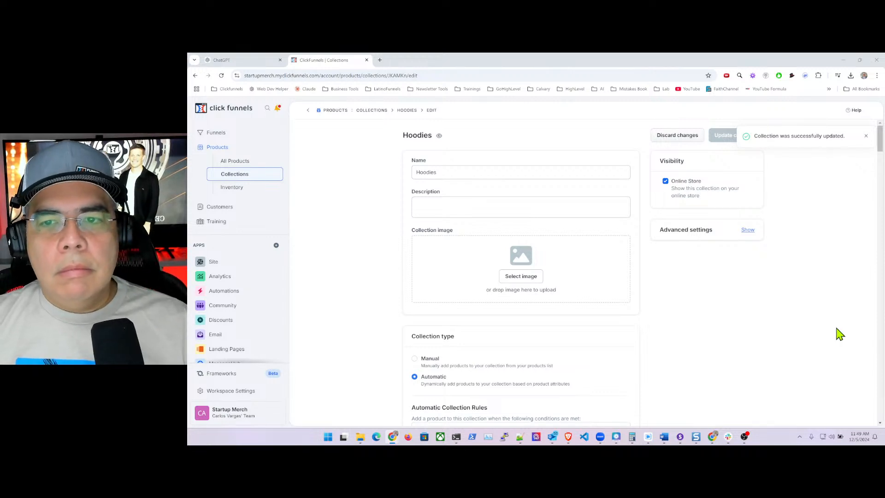
- Add 'Hoodies' as a second tag value in the rule and update the collection
{"action": "scroll", "coordinate": [660, 310], "scroll_direction": "down", "scroll_amount": 8}
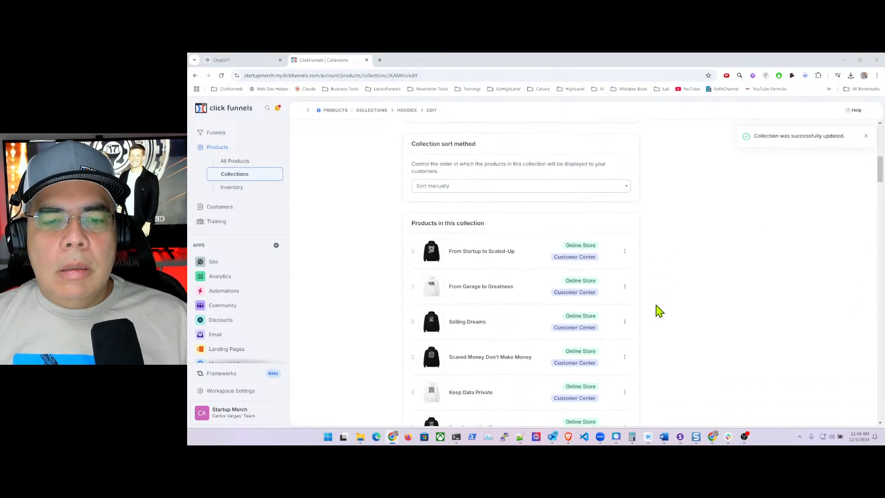
{"action": "scroll", "coordinate": [657, 309], "scroll_direction": "up", "scroll_amount": 9}
{"action": "scroll", "coordinate": [636, 311], "scroll_direction": "down", "scroll_amount": 3}
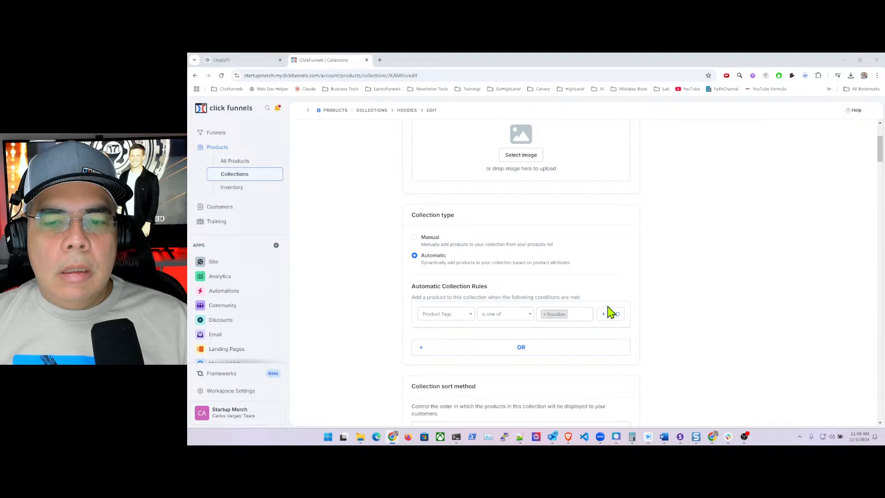
{"action": "left_click", "coordinate": [578, 315]}
{"action": "type", "text": "hoo"}
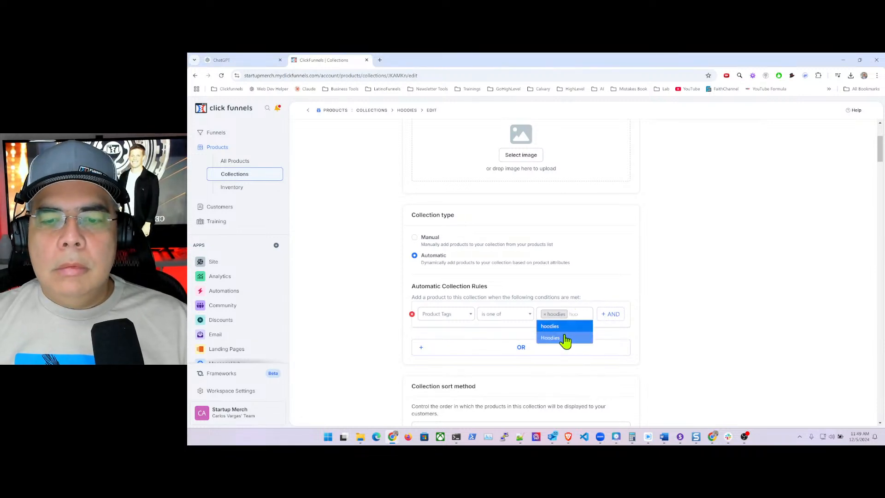
{"action": "left_click", "coordinate": [565, 338]}
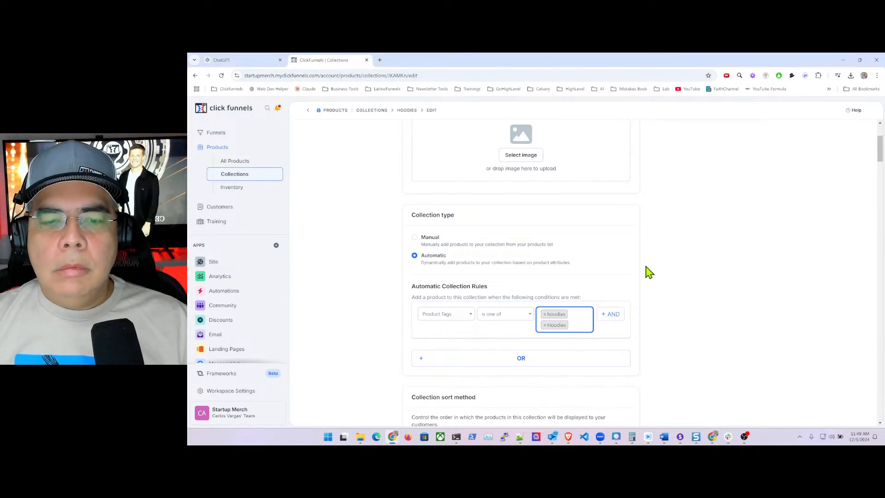
{"action": "scroll", "coordinate": [646, 271], "scroll_direction": "up", "scroll_amount": 3}
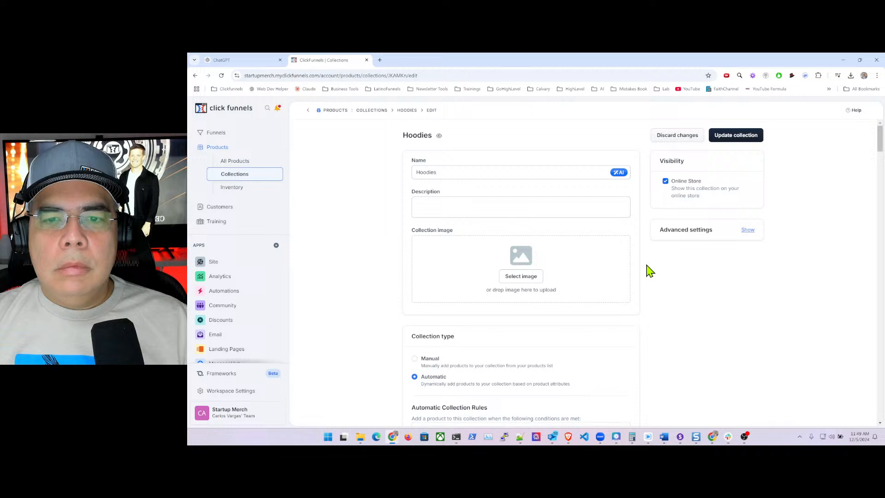
{"action": "left_click", "coordinate": [743, 135]}
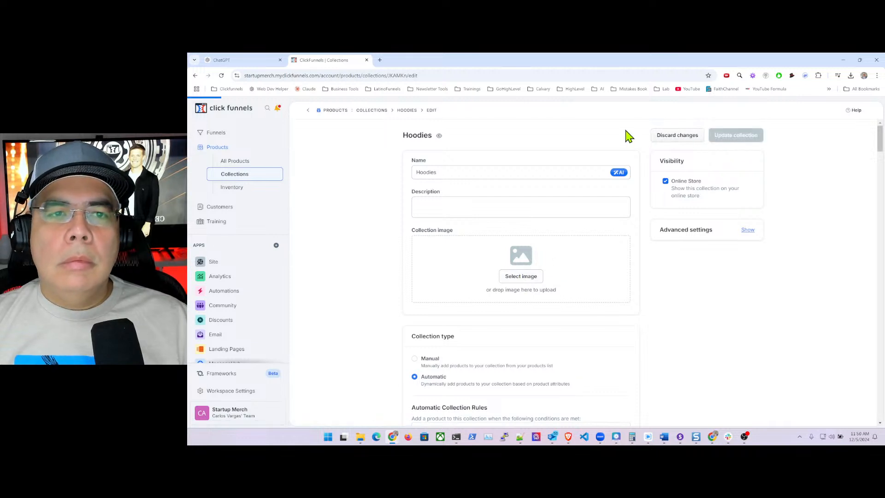
- Copy the hoodies description paragraph from ChatGPT and return to the Hoodies collection editor
{"action": "left_click", "coordinate": [219, 60]}
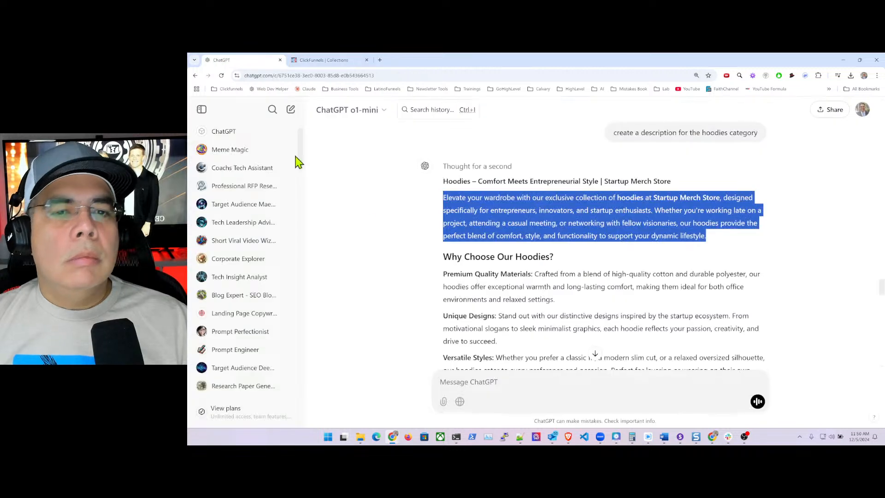
{"action": "right_click", "coordinate": [502, 211]}
{"action": "left_click", "coordinate": [534, 223]}
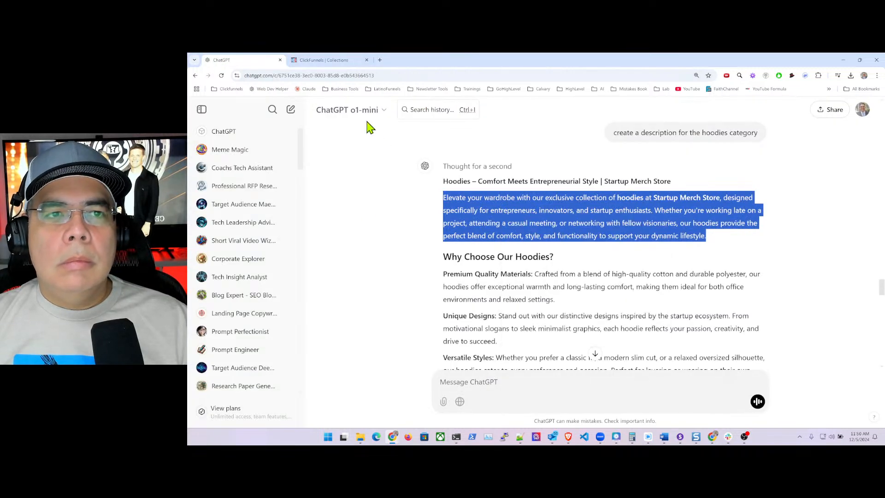
{"action": "key", "text": "ctrl+Tab"}
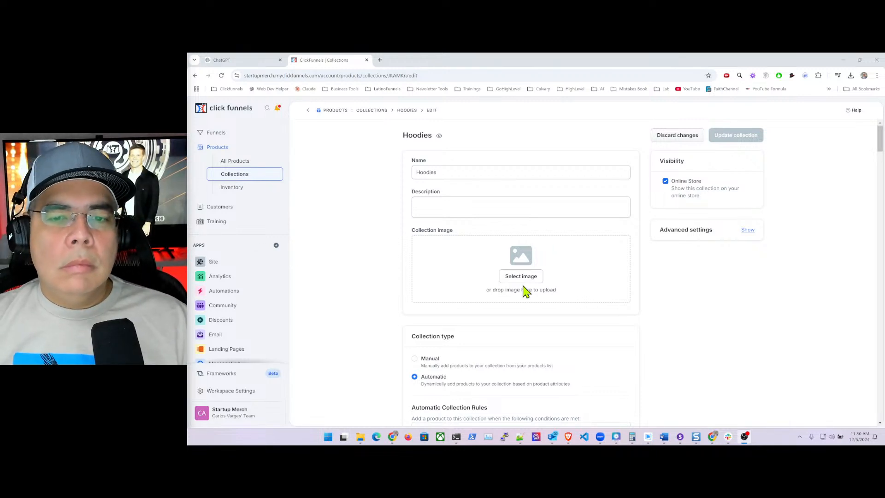
- Paste the hoodies description and open the image gallery at its last page
{"action": "left_click", "coordinate": [436, 206]}
{"action": "type", "text": "Elevate your wardrobe with our exclusive collection of hoodies at Startup Merch, designed specifically for entrepreneurs, innovators, and startup enthusiasts. Whether you're working late on a project, attending a casual meeting, or networking with fellow visionaries, our hoodies provide the perfect blend of comfort, style, and functionality to support your dynamic lifestyle."}
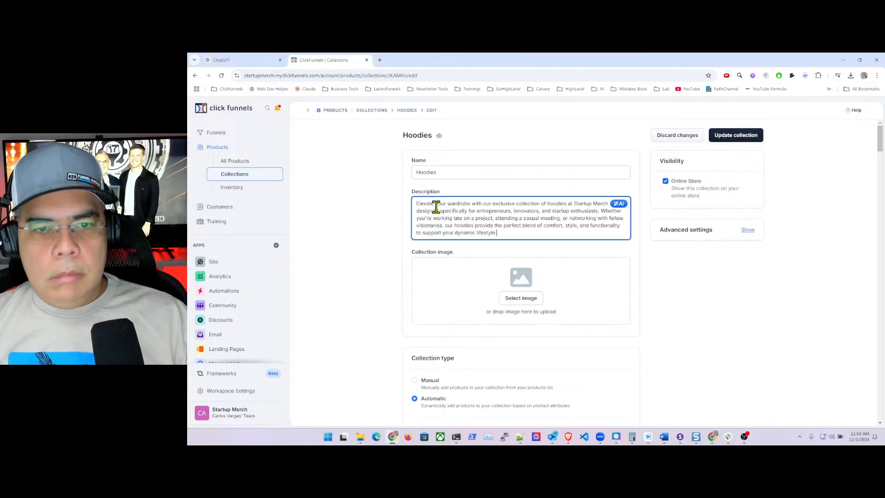
{"action": "left_click", "coordinate": [520, 300]}
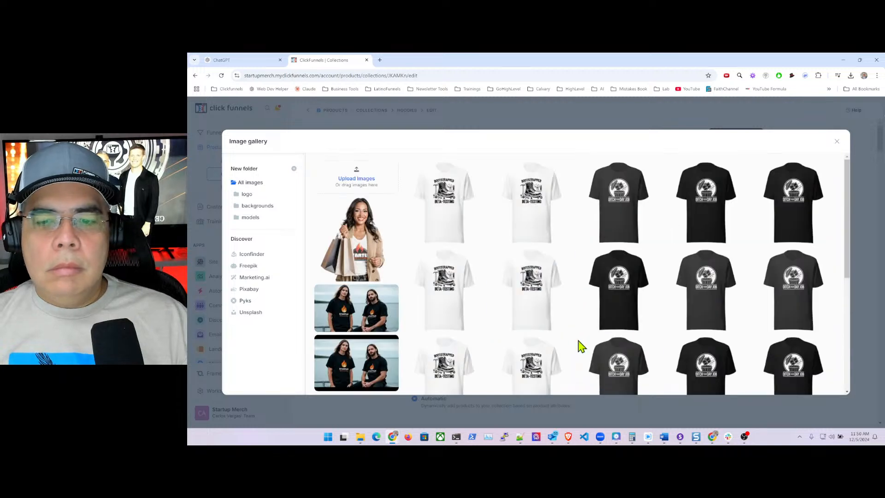
{"action": "scroll", "coordinate": [593, 336], "scroll_direction": "down", "scroll_amount": 5}
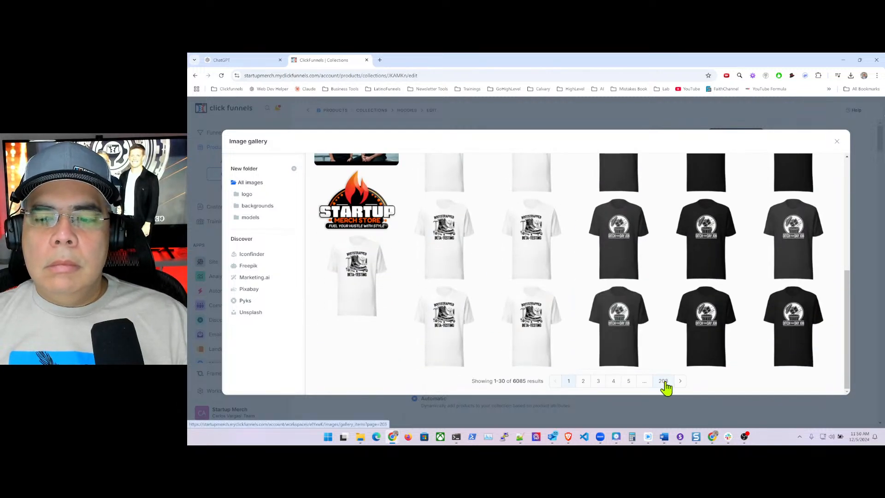
{"action": "left_click", "coordinate": [664, 381]}
- Page back to gallery page 193 and choose the black hoodie image
{"action": "scroll", "coordinate": [574, 334], "scroll_direction": "down", "scroll_amount": 2}
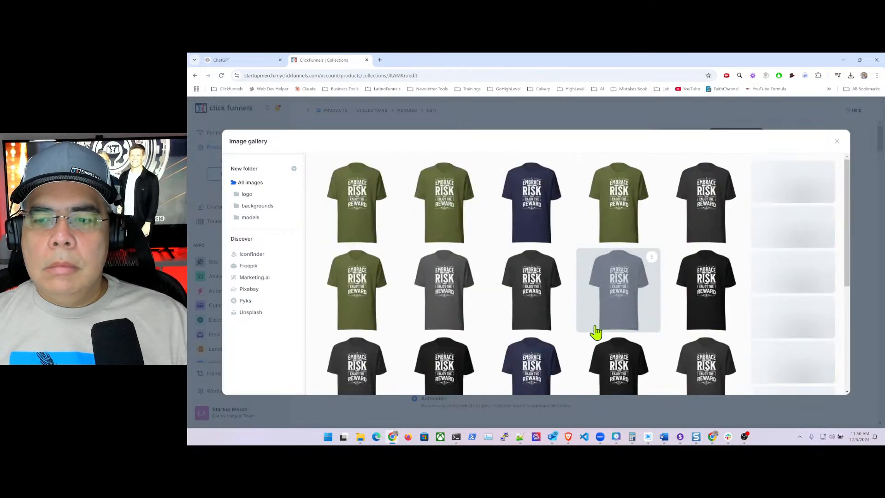
{"action": "scroll", "coordinate": [593, 332], "scroll_direction": "down", "scroll_amount": 3}
{"action": "left_click", "coordinate": [600, 381]}
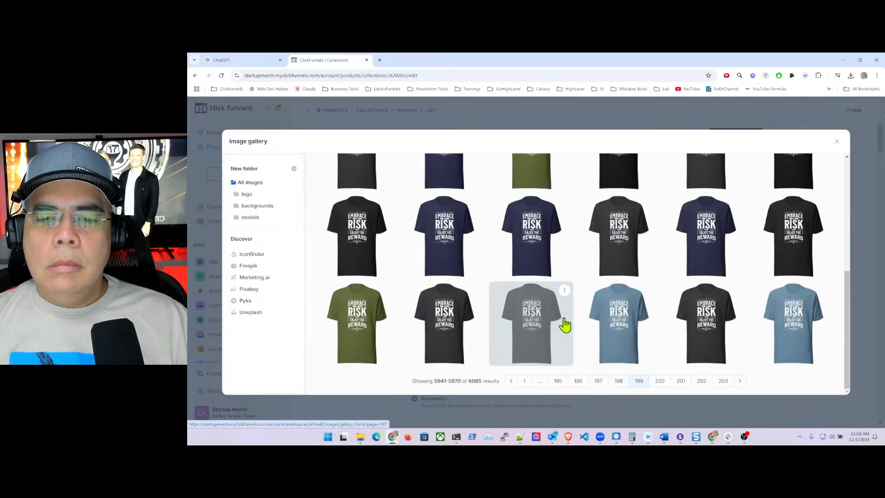
{"action": "scroll", "coordinate": [577, 282], "scroll_direction": "down", "scroll_amount": 5}
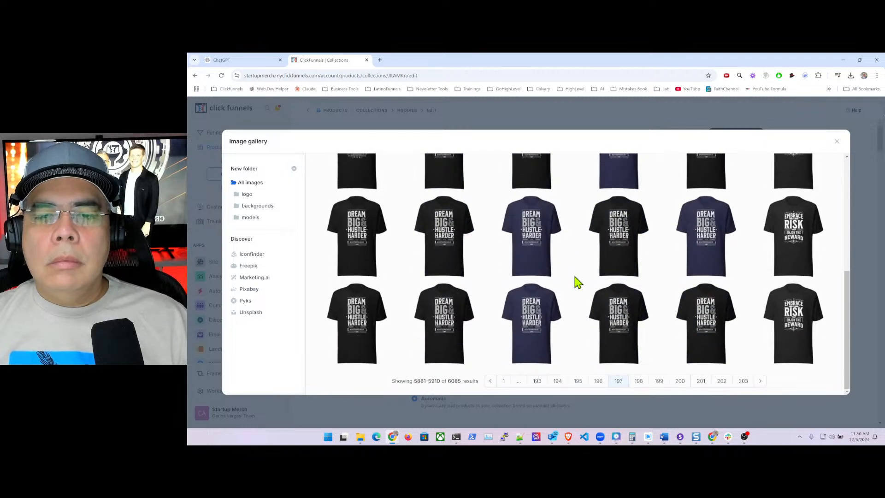
{"action": "left_click", "coordinate": [599, 381]}
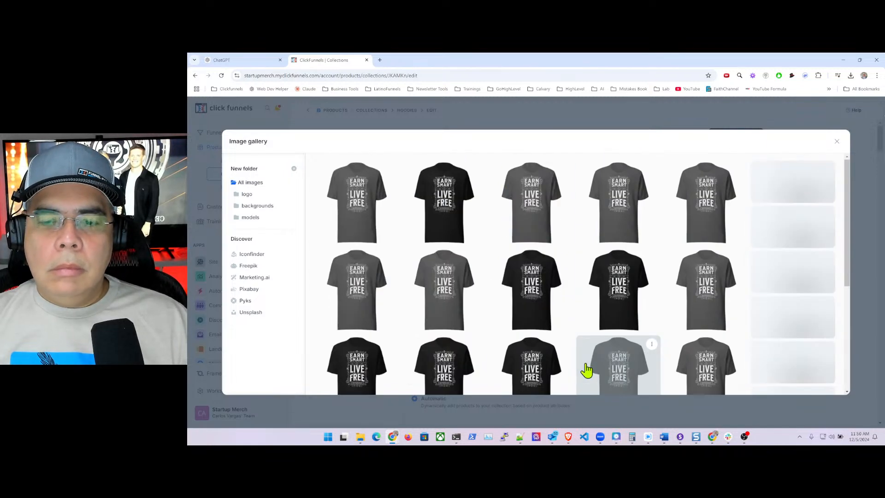
{"action": "left_click", "coordinate": [601, 381]}
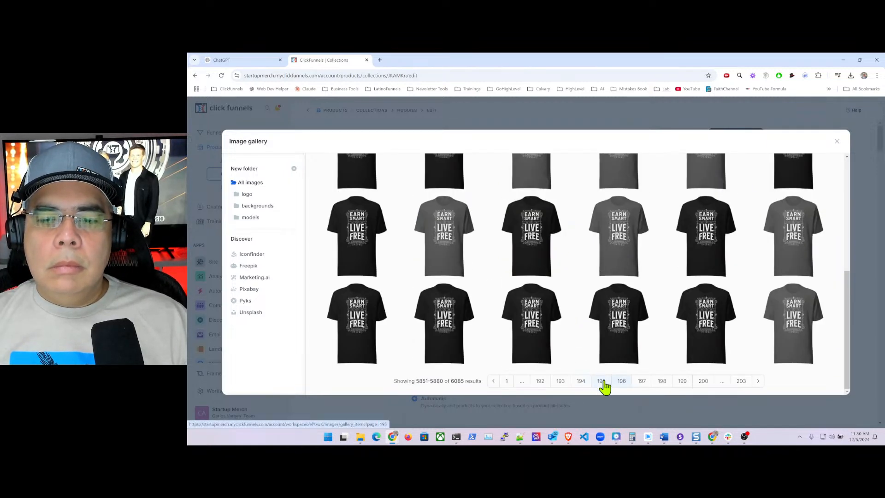
{"action": "scroll", "coordinate": [567, 289], "scroll_direction": "down", "scroll_amount": 5}
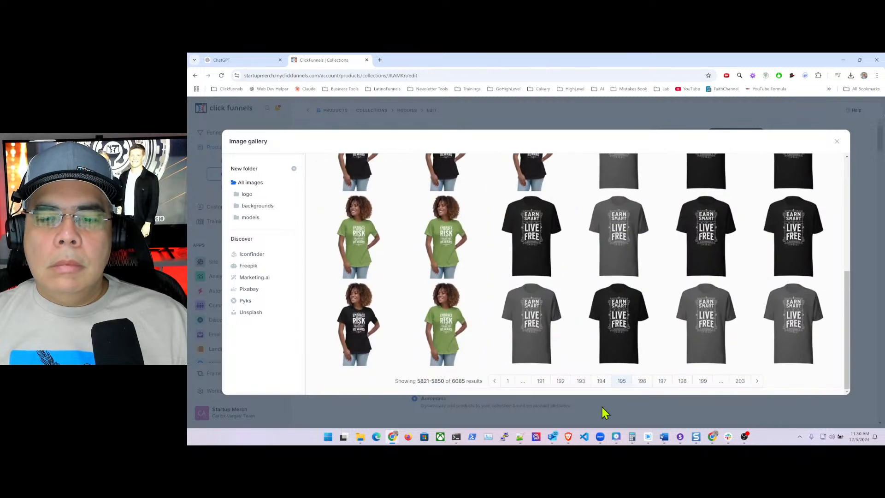
{"action": "left_click", "coordinate": [579, 383]}
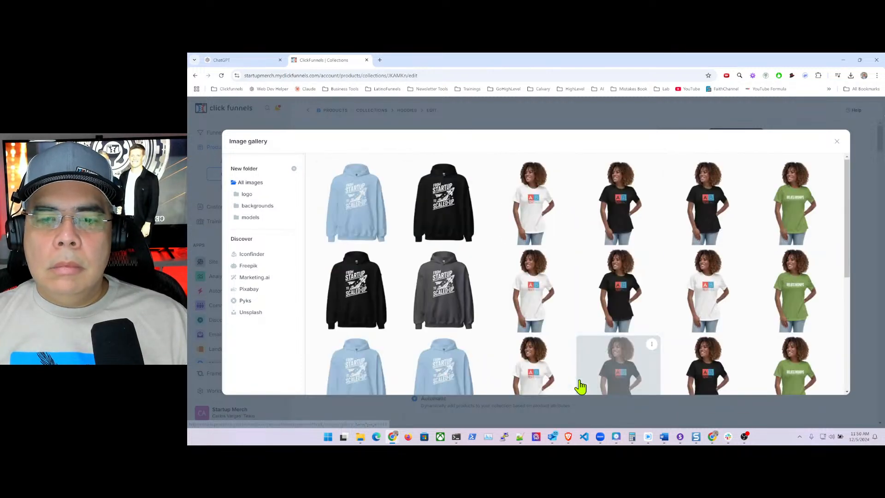
{"action": "left_click", "coordinate": [431, 208]}
- Save the Hoodies collection and return to the Collections list
{"action": "left_click", "coordinate": [740, 135]}
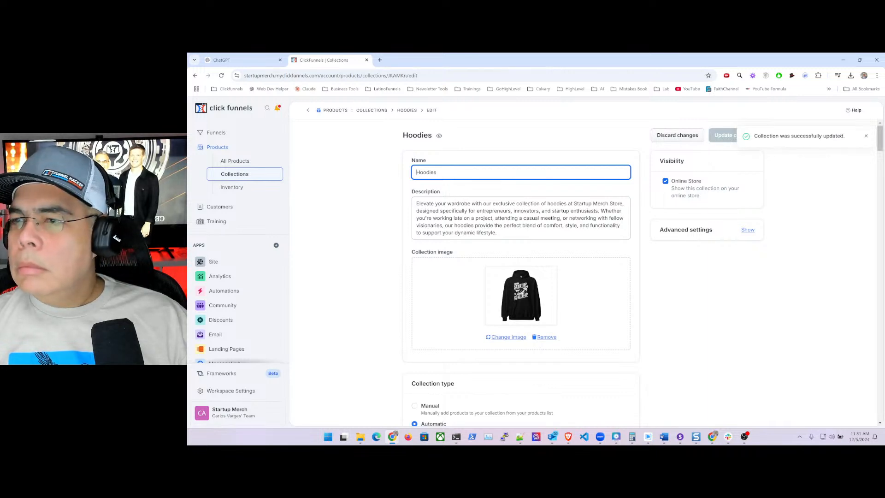
{"action": "left_click", "coordinate": [383, 110]}
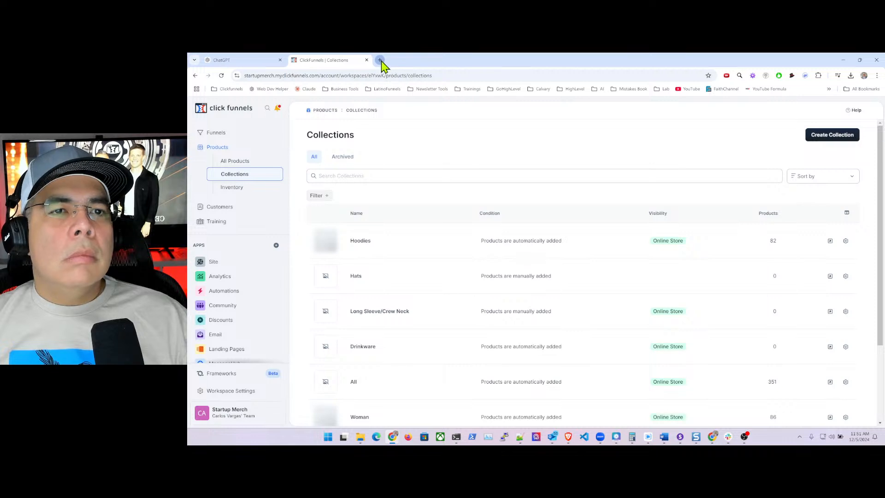
{"action": "left_click", "coordinate": [380, 60]}
- Load startupmerchstore.com and confirm the Hoodies tile with its hoodie image appears under Collections
{"action": "type", "text": "star"}
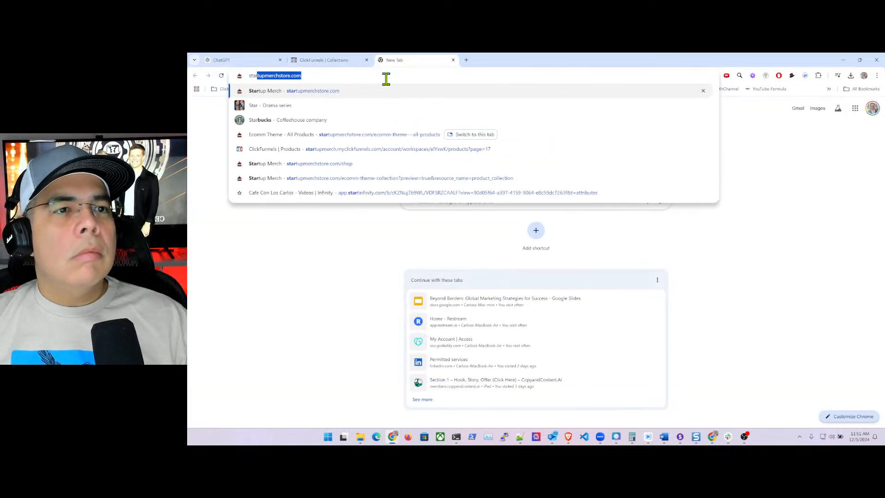
{"action": "key", "text": "Return"}
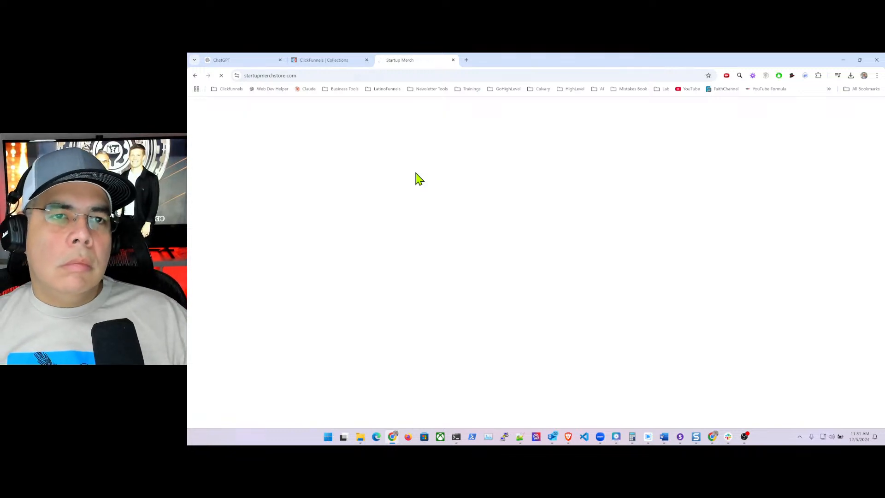
{"action": "scroll", "coordinate": [417, 178], "scroll_direction": "down", "scroll_amount": 10}
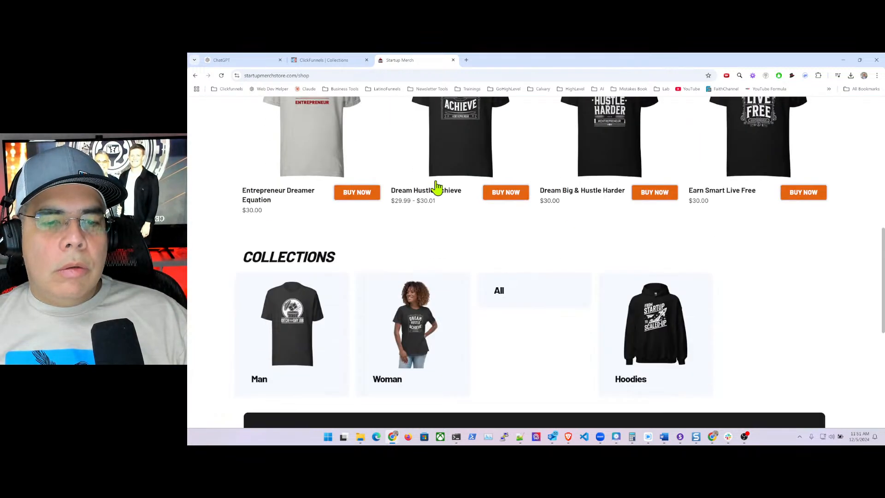
{"action": "scroll", "coordinate": [437, 186], "scroll_direction": "down", "scroll_amount": 2}
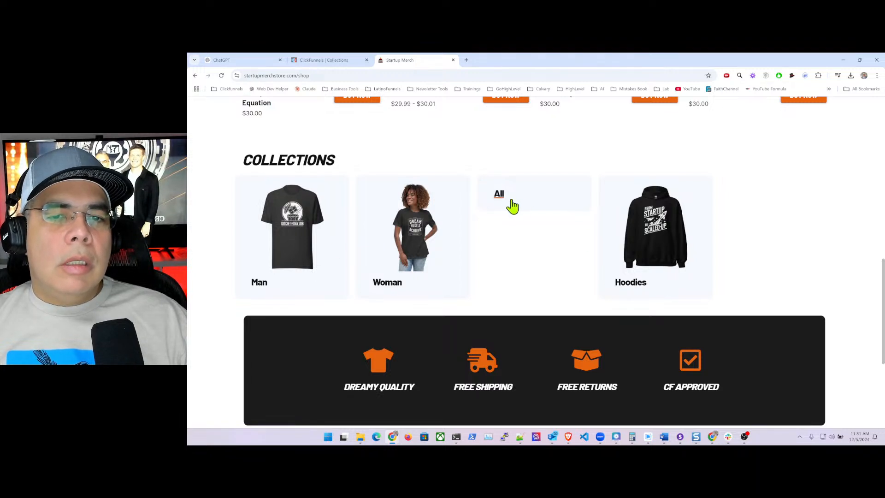
{"action": "left_click", "coordinate": [313, 63]}
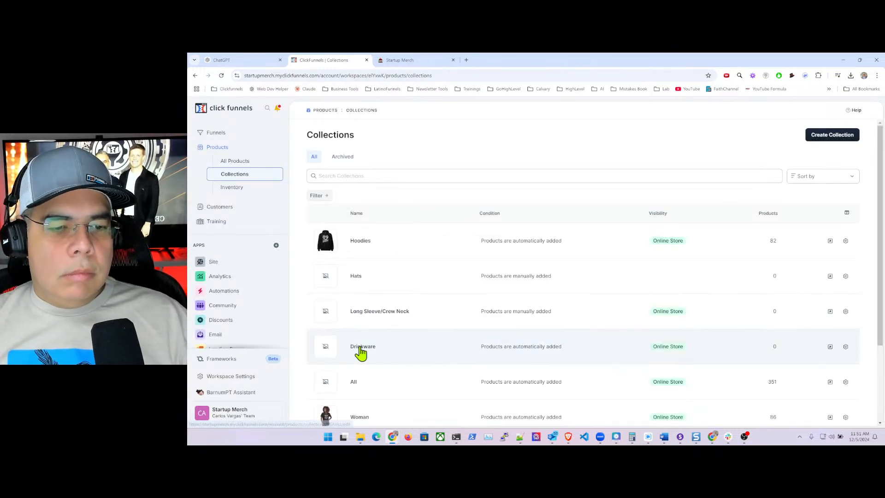
- Open the Drinkware collection and ask ChatGPT for a drinkware and water bottles description
{"action": "left_click", "coordinate": [362, 351]}
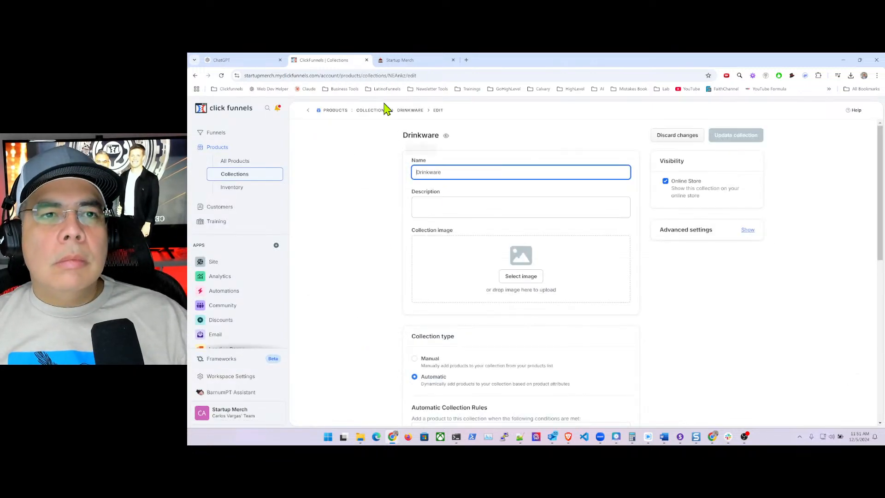
{"action": "left_click", "coordinate": [225, 60]}
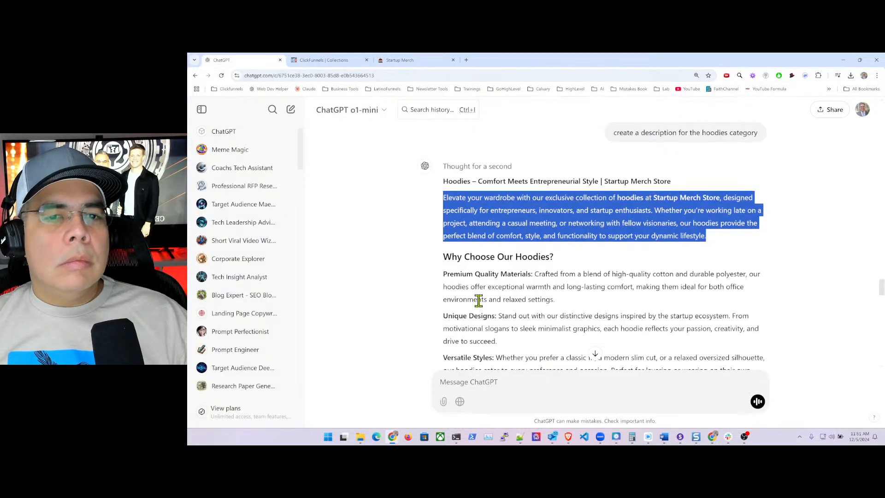
{"action": "scroll", "coordinate": [478, 300], "scroll_direction": "down", "scroll_amount": 15}
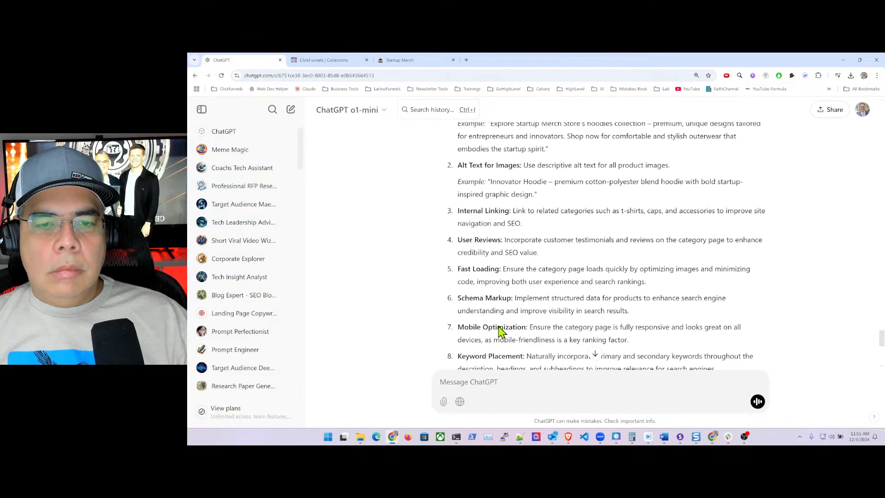
{"action": "scroll", "coordinate": [501, 330], "scroll_direction": "down", "scroll_amount": 5}
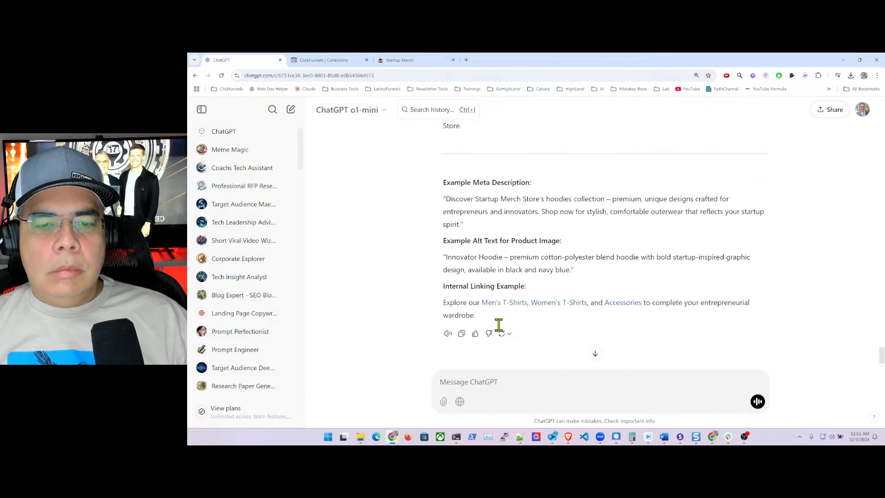
{"action": "left_click", "coordinate": [481, 382]}
{"action": "type", "text": "cre"}
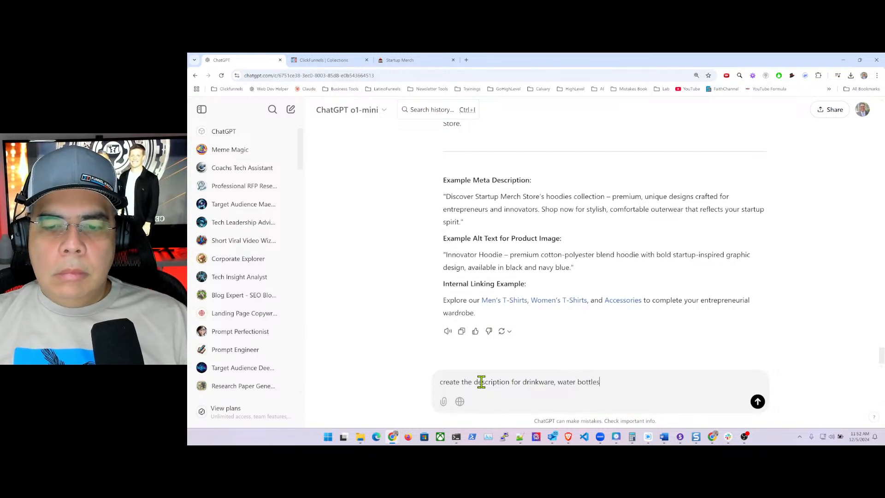
{"action": "key", "text": "Return"}
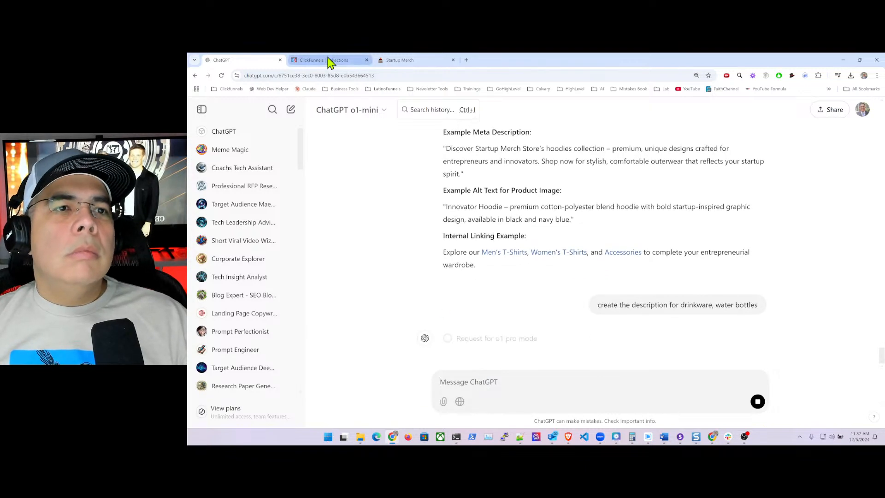
{"action": "left_click", "coordinate": [330, 60]}
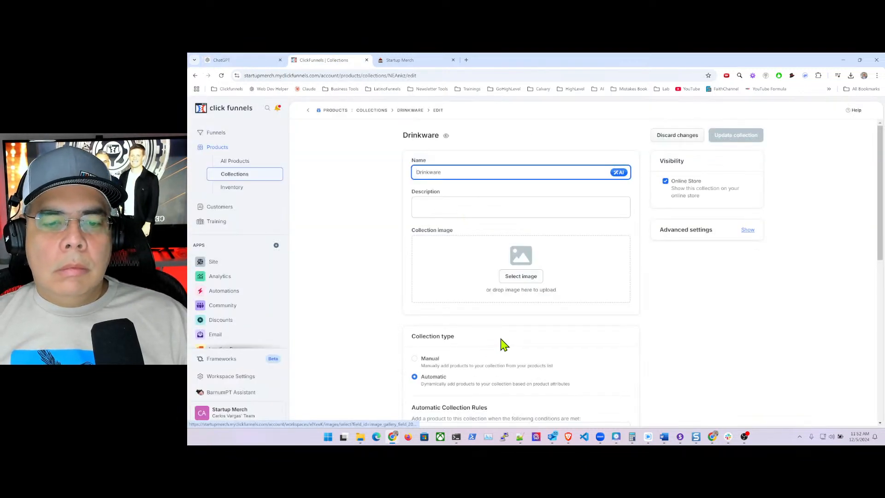
- Browse gallery pages 199 and 197 without picking an image, then open All Products
{"action": "scroll", "coordinate": [507, 341], "scroll_direction": "down", "scroll_amount": 3}
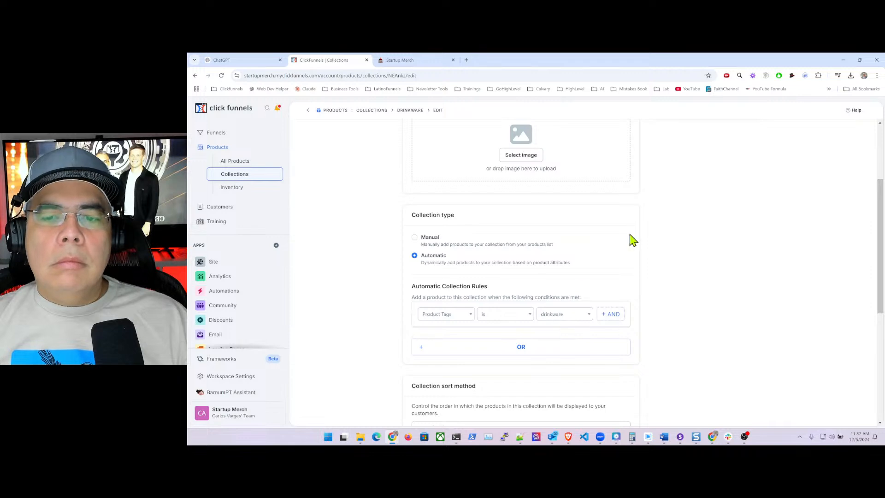
{"action": "scroll", "coordinate": [633, 244], "scroll_direction": "up", "scroll_amount": 3}
{"action": "left_click", "coordinate": [528, 277]}
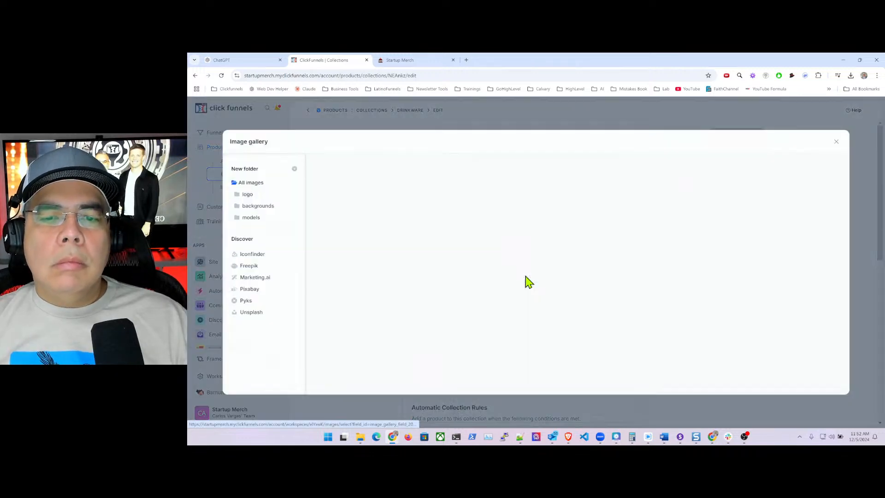
{"action": "scroll", "coordinate": [593, 345], "scroll_direction": "down", "scroll_amount": 5}
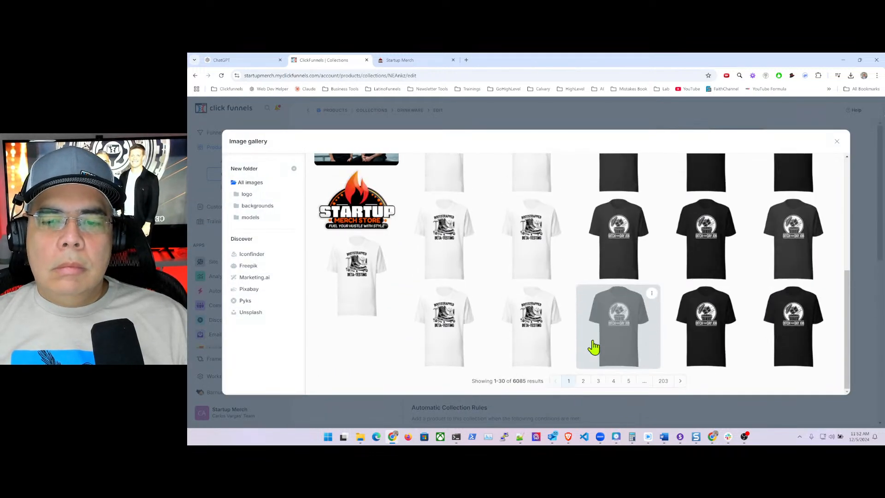
{"action": "left_click", "coordinate": [663, 382]}
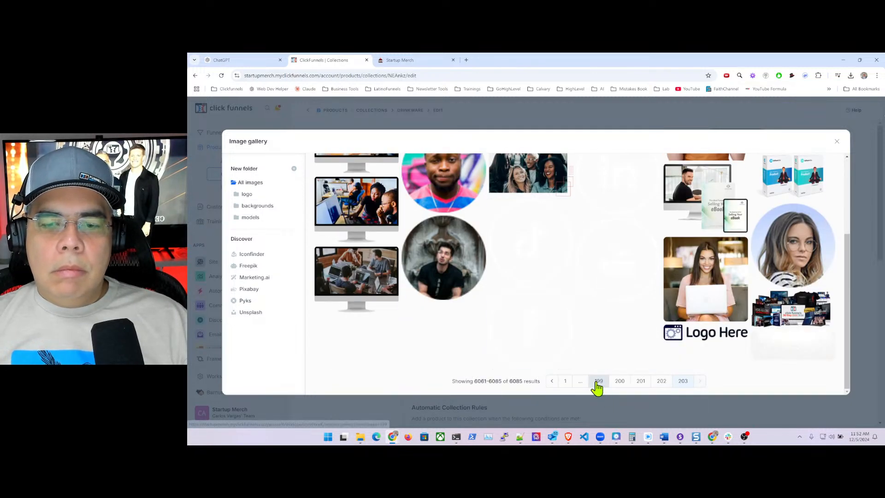
{"action": "left_click", "coordinate": [598, 381]}
{"action": "scroll", "coordinate": [567, 355], "scroll_direction": "down", "scroll_amount": 5}
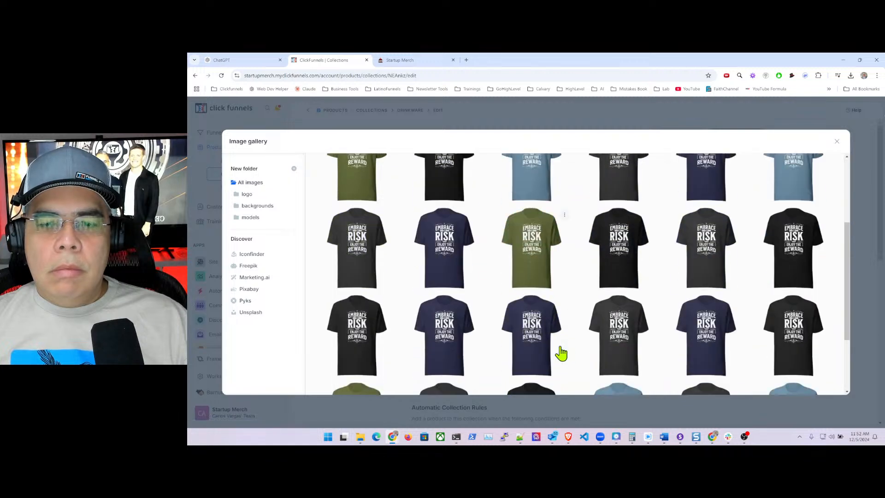
{"action": "left_click", "coordinate": [598, 383]}
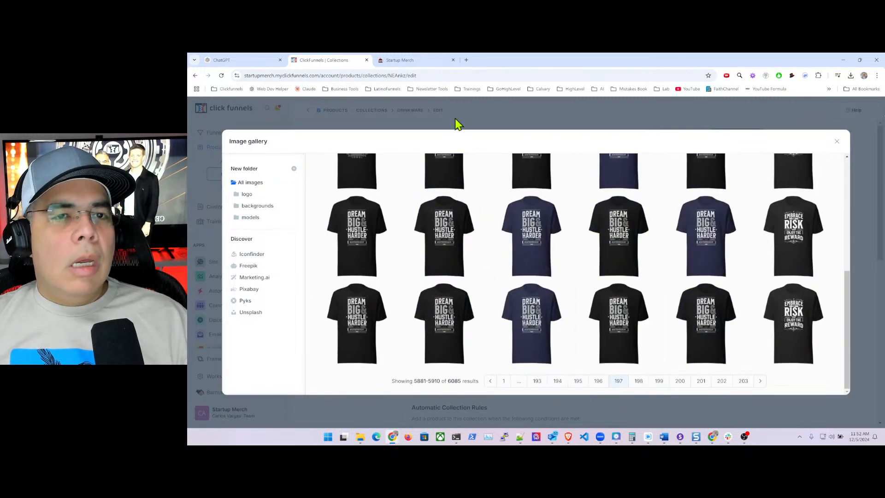
{"action": "left_click", "coordinate": [836, 144]}
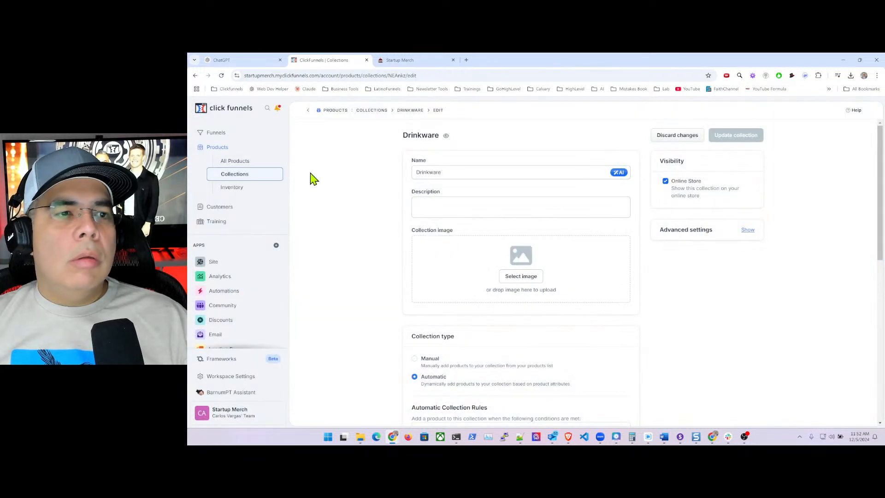
{"action": "left_click", "coordinate": [229, 163]}
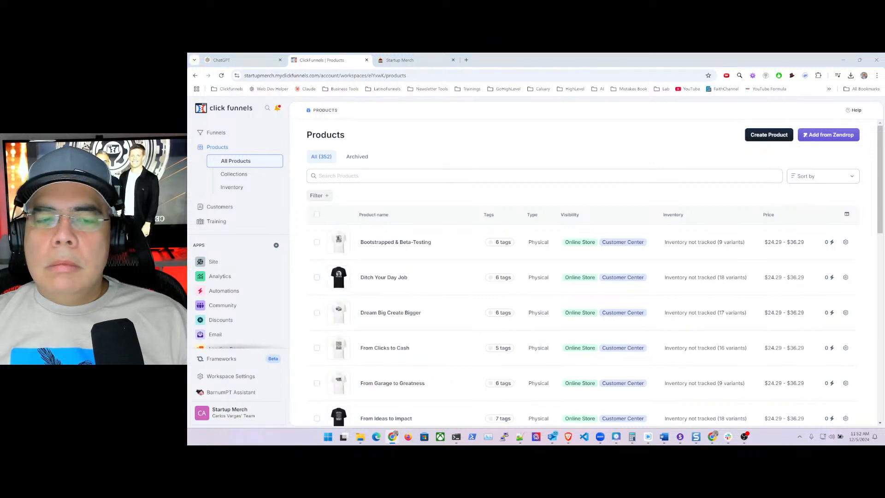
- Filter products by the drinkware tag and preview Less Talk More Hustle on the storefront
{"action": "left_click", "coordinate": [399, 177]}
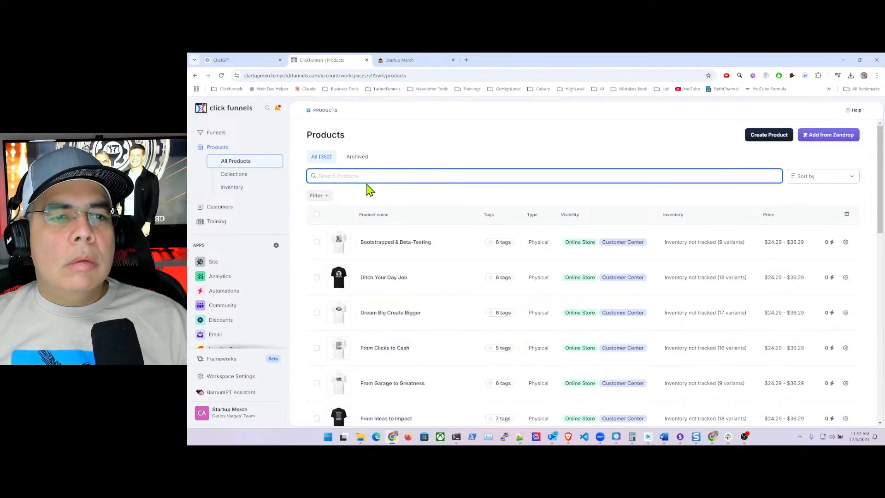
{"action": "left_click", "coordinate": [319, 197]}
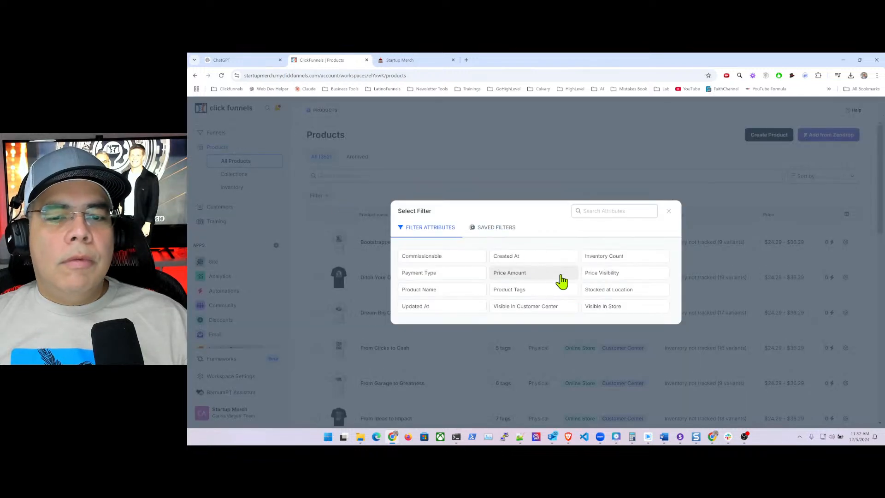
{"action": "left_click", "coordinate": [529, 292]}
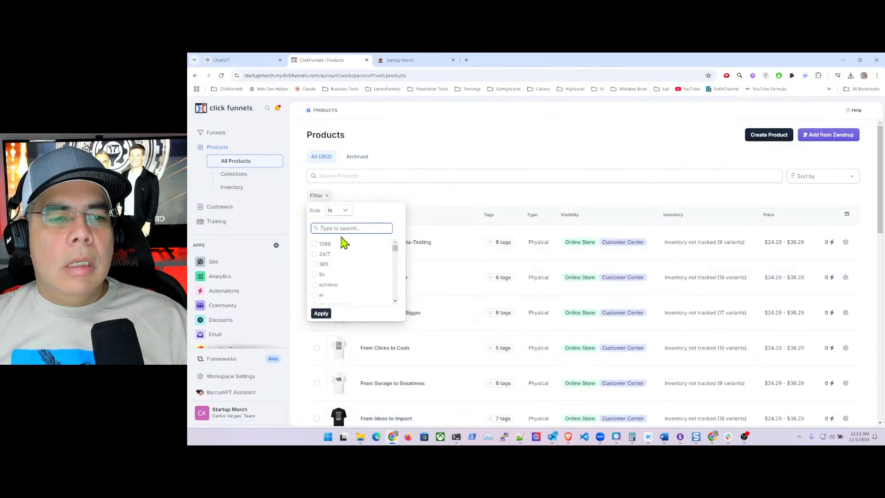
{"action": "type", "text": "drink"}
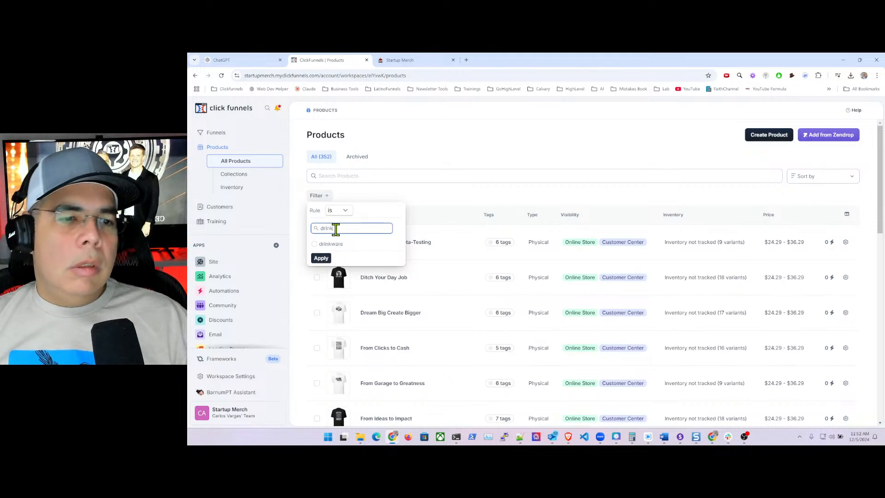
{"action": "left_click", "coordinate": [316, 244]}
{"action": "left_click", "coordinate": [322, 258]}
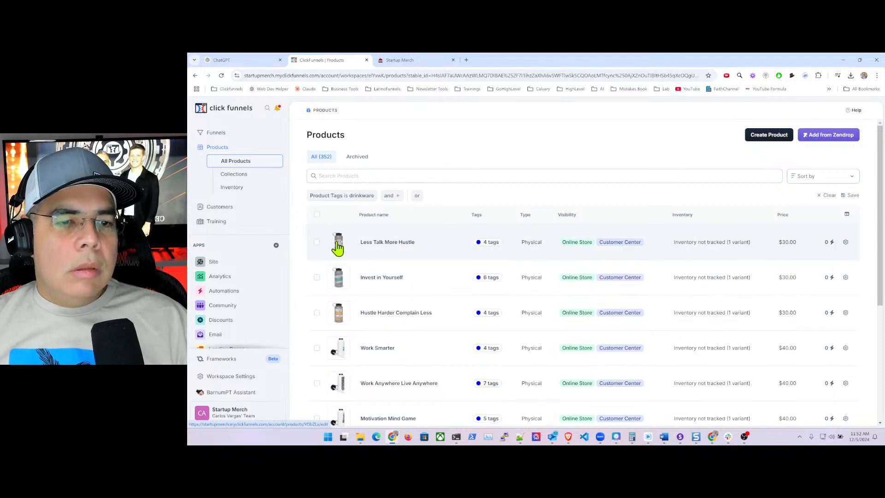
{"action": "left_click", "coordinate": [337, 245]}
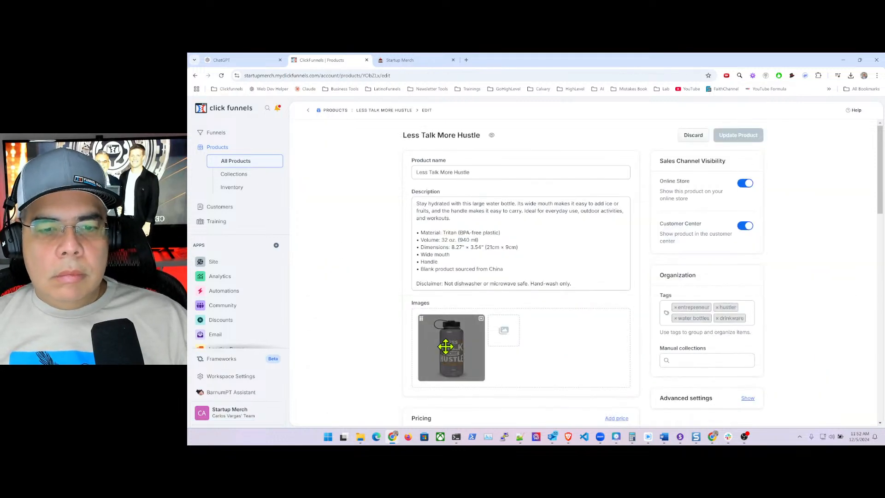
{"action": "left_click", "coordinate": [492, 138]}
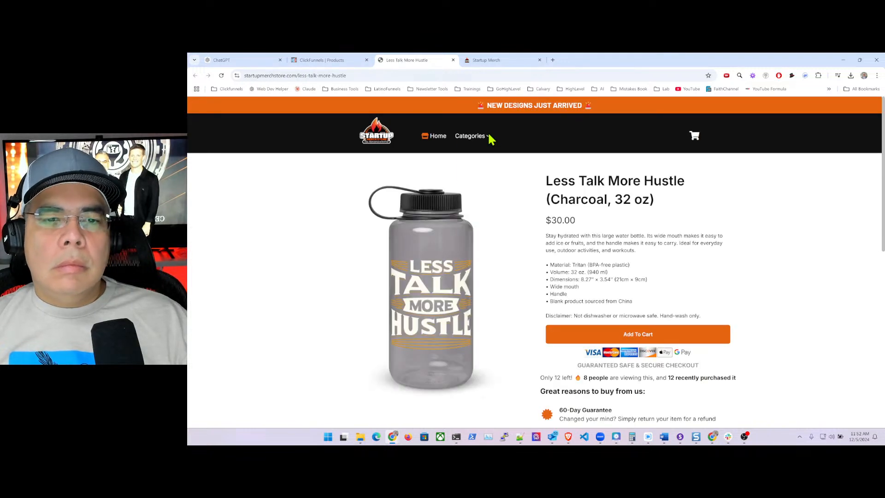
- Open the bottle image's address on its own in a new tab
{"action": "right_click", "coordinate": [450, 266]}
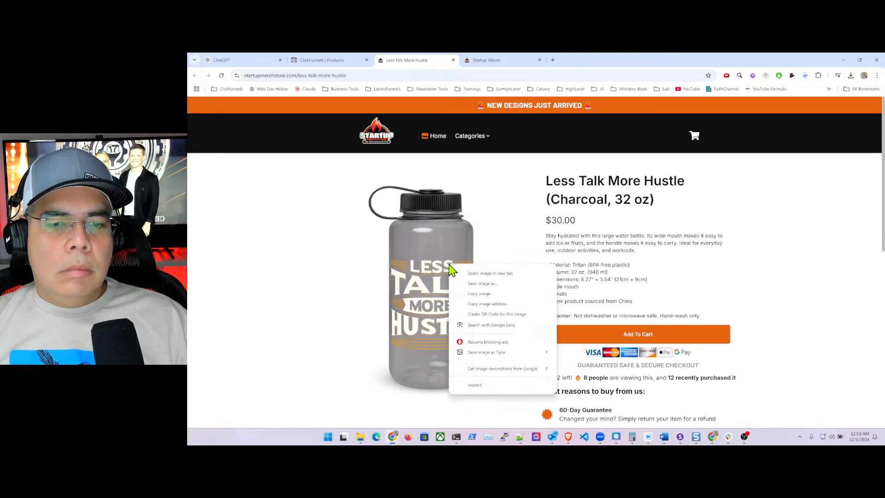
{"action": "left_click", "coordinate": [491, 304]}
{"action": "left_click", "coordinate": [554, 61]}
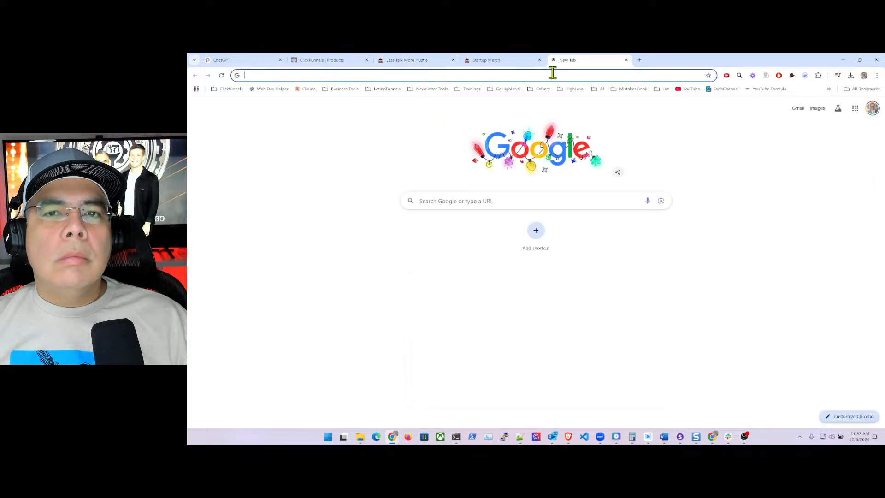
{"action": "left_click", "coordinate": [552, 76]}
{"action": "key", "text": "ctrl+v"}
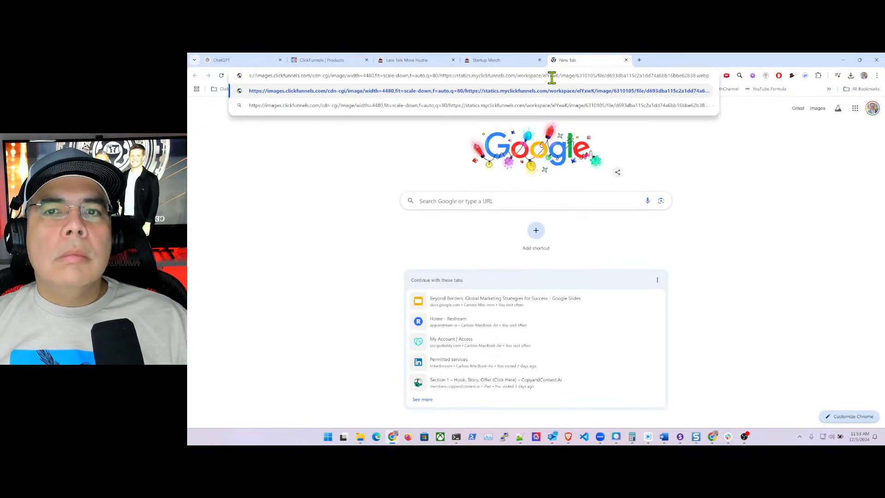
{"action": "key", "text": "Return"}
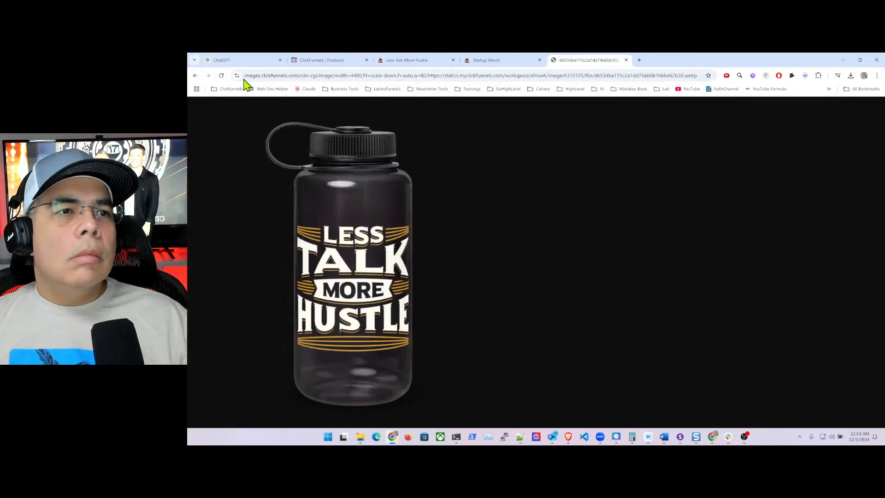
- Open the Drinkware collection editor, then start and cancel saving the bottle image as JPG
{"action": "left_click", "coordinate": [317, 62]}
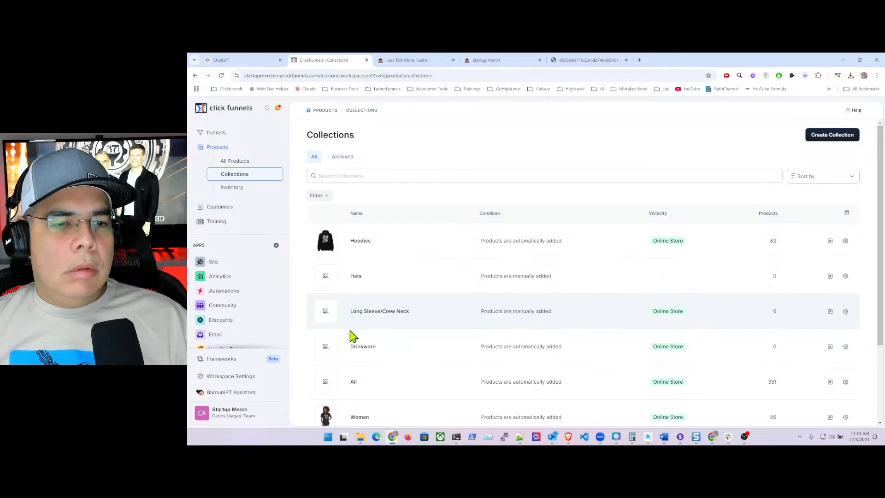
{"action": "left_click", "coordinate": [363, 348]}
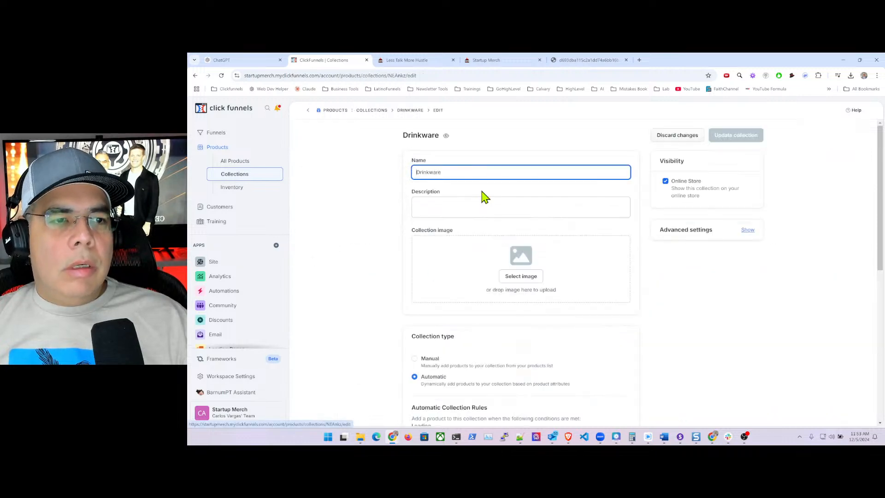
{"action": "left_click", "coordinate": [585, 63]}
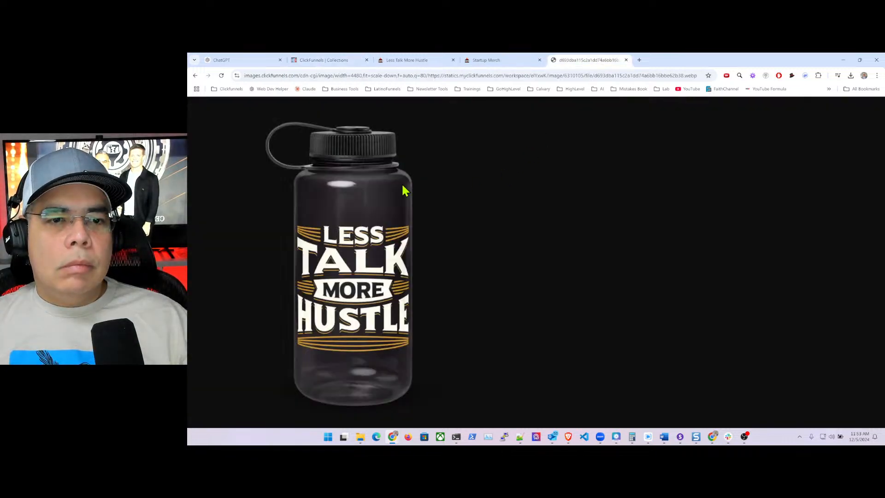
{"action": "right_click", "coordinate": [353, 202]}
{"action": "mouse_move", "coordinate": [414, 291]}
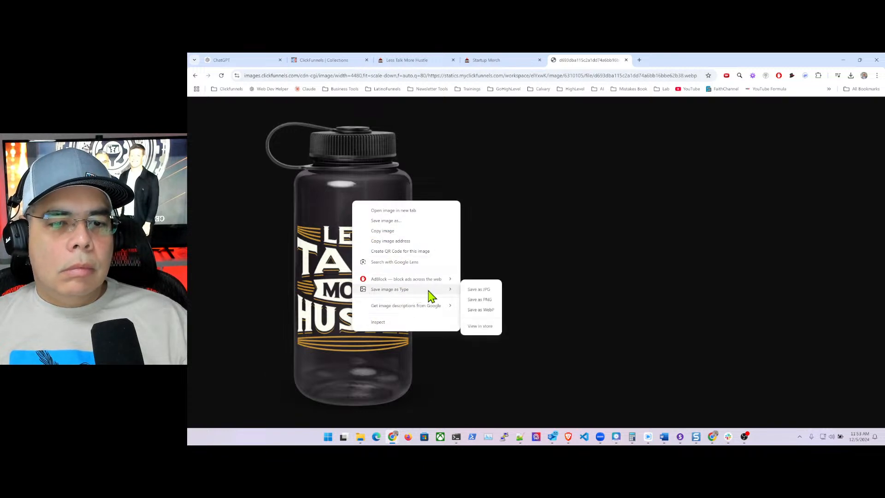
{"action": "left_click", "coordinate": [488, 292]}
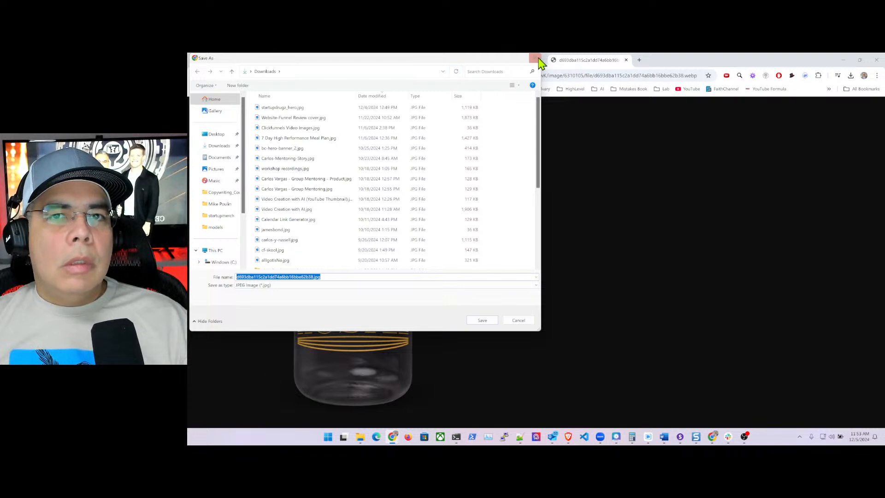
{"action": "left_click", "coordinate": [526, 321]}
- Save the bottle image as PNG named drikware.png in the startupmerch folder
{"action": "right_click", "coordinate": [355, 259]}
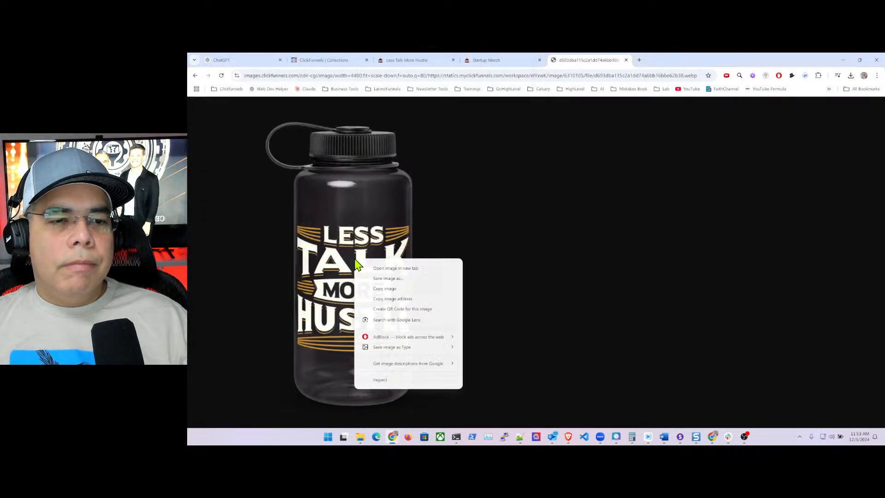
{"action": "mouse_move", "coordinate": [418, 349]}
{"action": "left_click", "coordinate": [492, 358]}
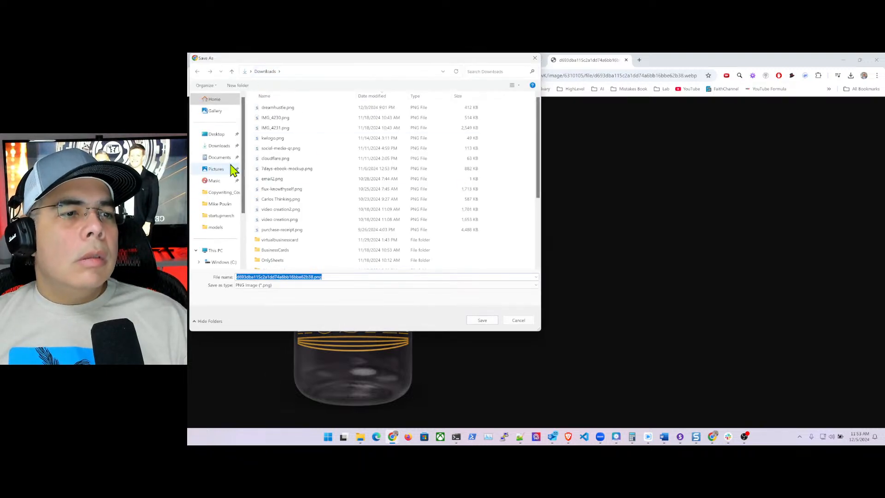
{"action": "left_click", "coordinate": [220, 216]}
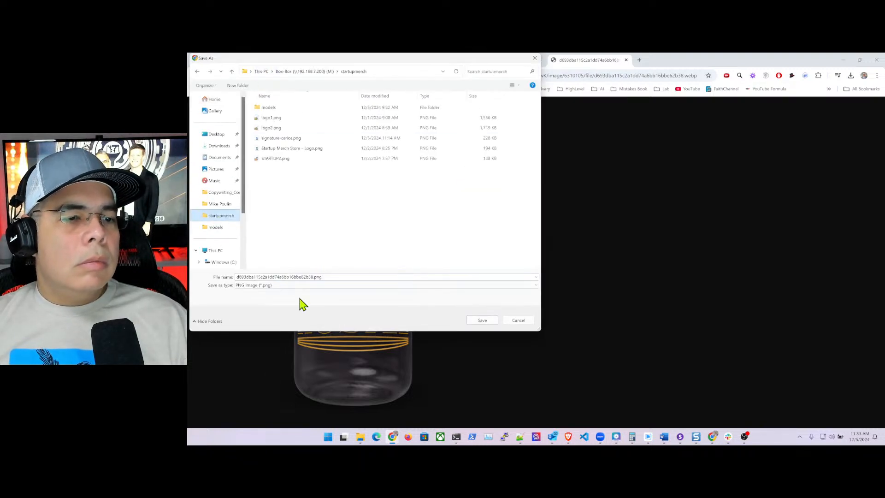
{"action": "double_click", "coordinate": [314, 277]}
{"action": "left_click_drag", "start_coordinate": [314, 276], "coordinate": [233, 276]}
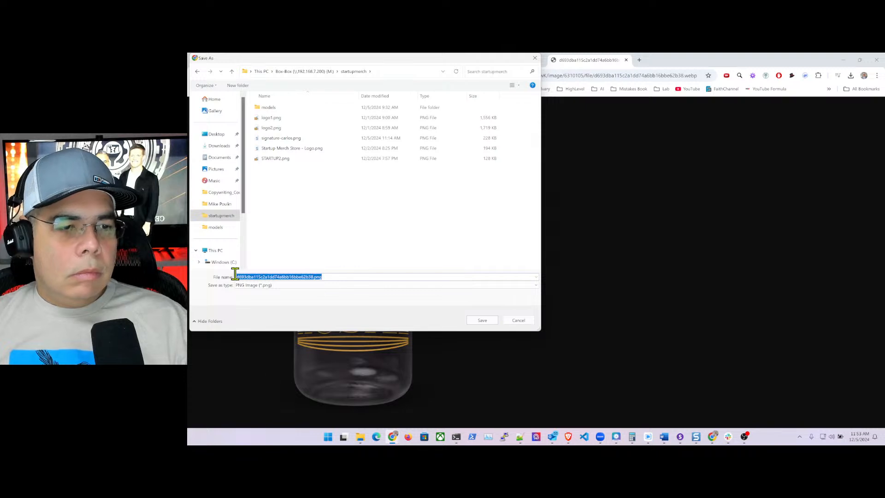
{"action": "type", "text": "drinkware"}
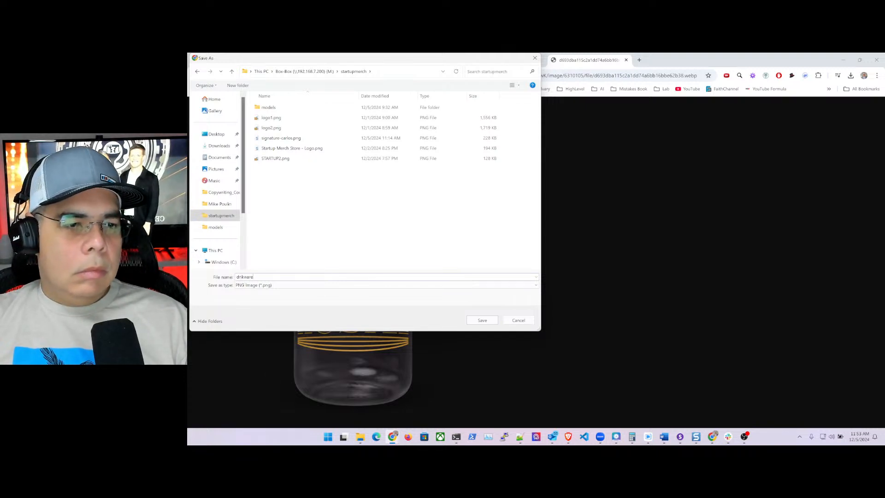
{"action": "key", "text": "Return"}
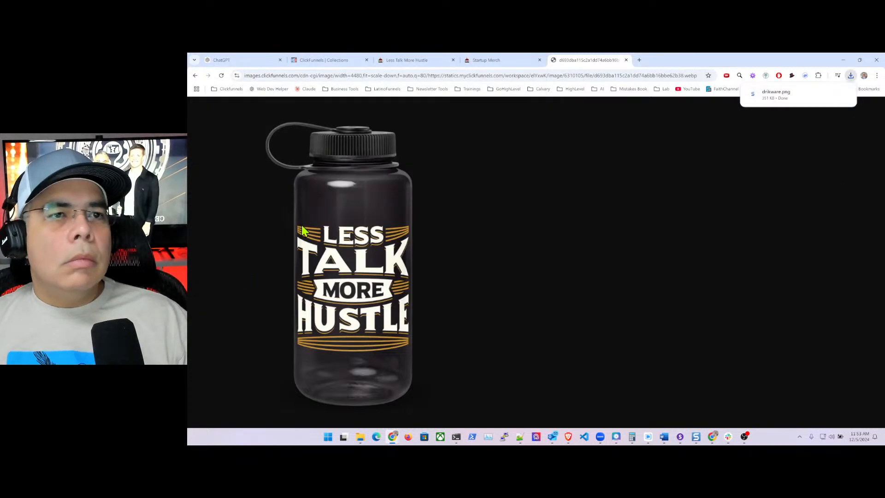
{"action": "left_click", "coordinate": [336, 65]}
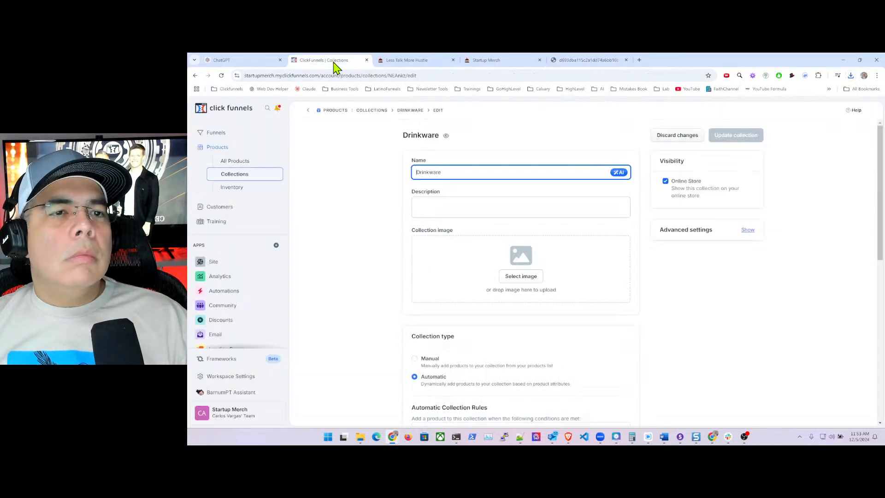
- Upload drikware.png from downloads and set it as the Drinkware collection image
{"action": "left_click", "coordinate": [520, 277]}
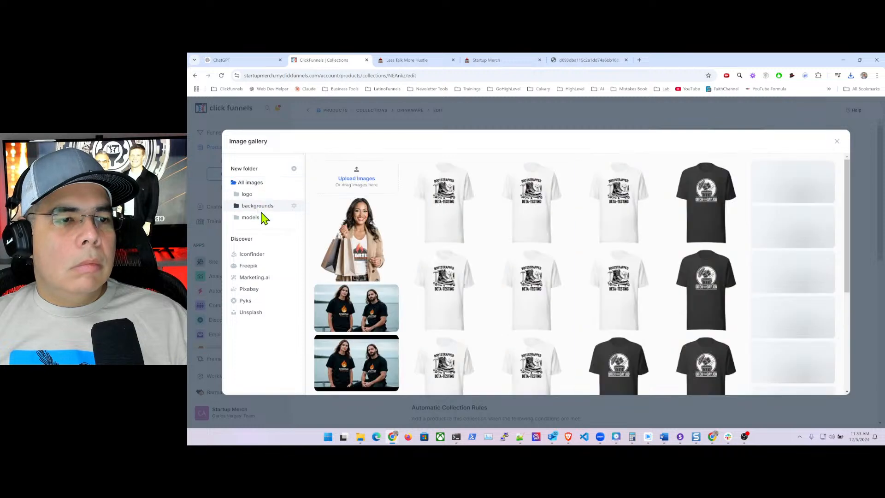
{"action": "left_click", "coordinate": [850, 75]}
{"action": "left_click_drag", "start_coordinate": [779, 108], "coordinate": [335, 175]}
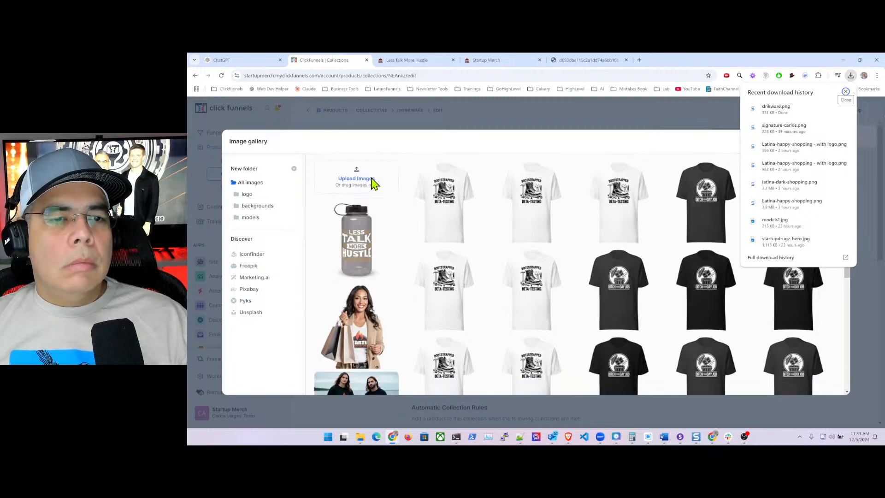
{"action": "left_click", "coordinate": [358, 236]}
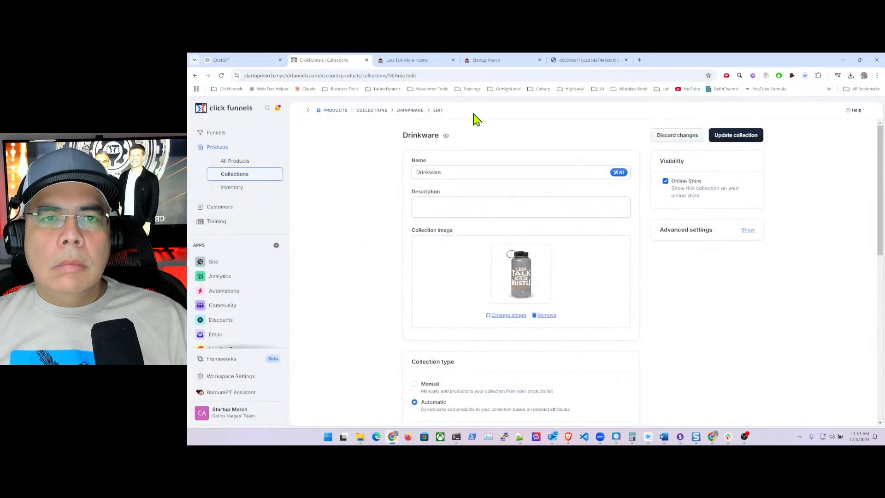
{"action": "left_click", "coordinate": [242, 60]}
- Copy the drinkware description's opening paragraph and return to the collection's description field
{"action": "scroll", "coordinate": [461, 262], "scroll_direction": "down", "scroll_amount": 1}
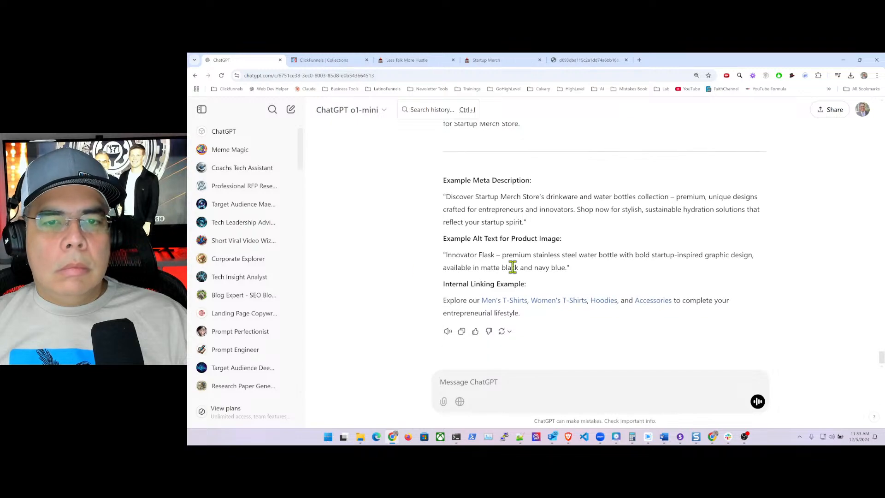
{"action": "scroll", "coordinate": [513, 267], "scroll_direction": "up", "scroll_amount": 12}
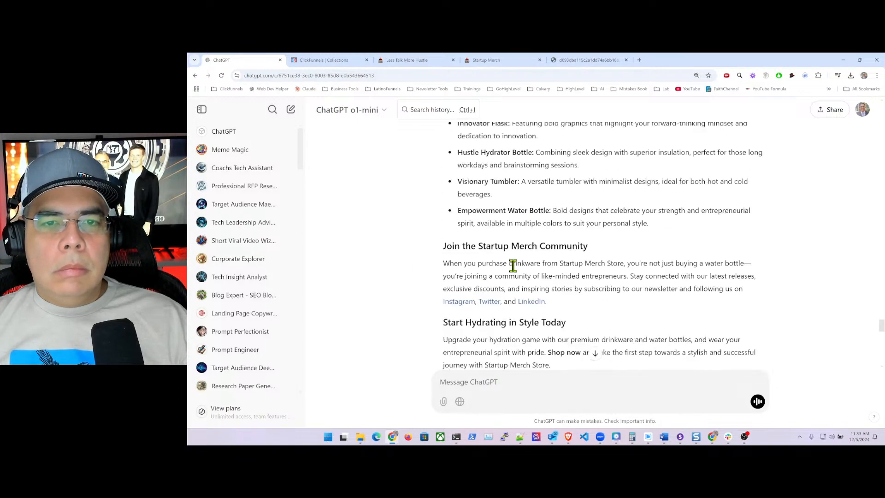
{"action": "scroll", "coordinate": [513, 266], "scroll_direction": "up", "scroll_amount": 10}
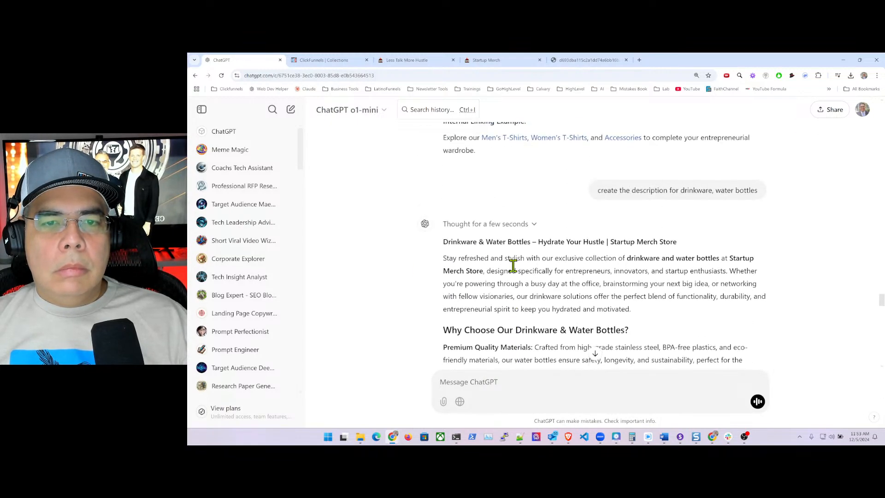
{"action": "left_click_drag", "start_coordinate": [444, 259], "coordinate": [652, 322]}
{"action": "key", "text": "ctrl+c"}
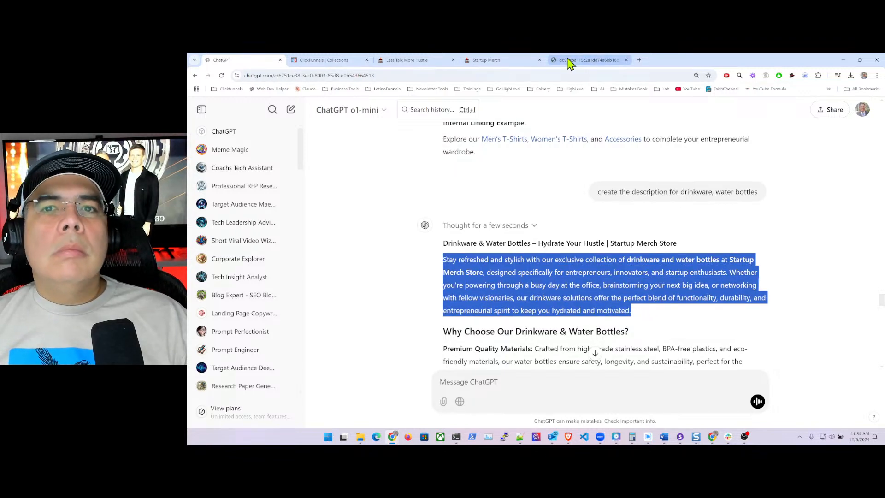
{"action": "left_click", "coordinate": [331, 61]}
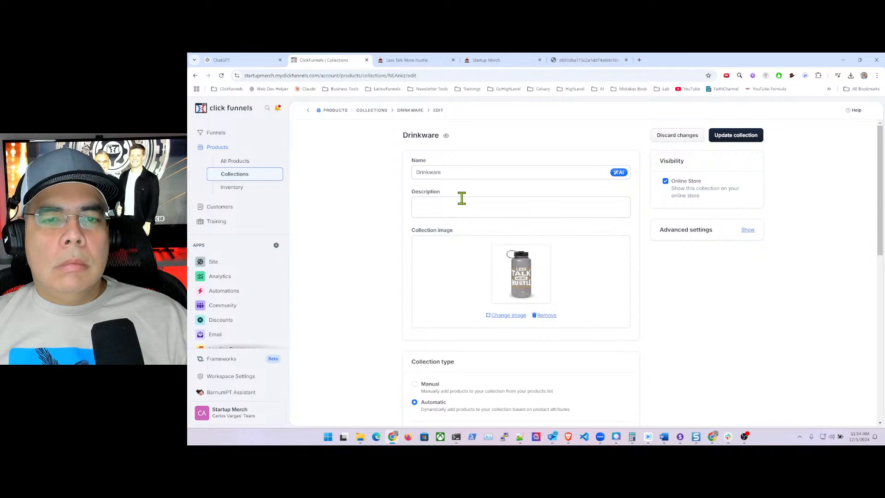
{"action": "left_click", "coordinate": [446, 205]}
- Paste the ChatGPT drinkware description into the Drinkware collection and update it, then review the product list
{"action": "key", "text": "ctrl+v"}
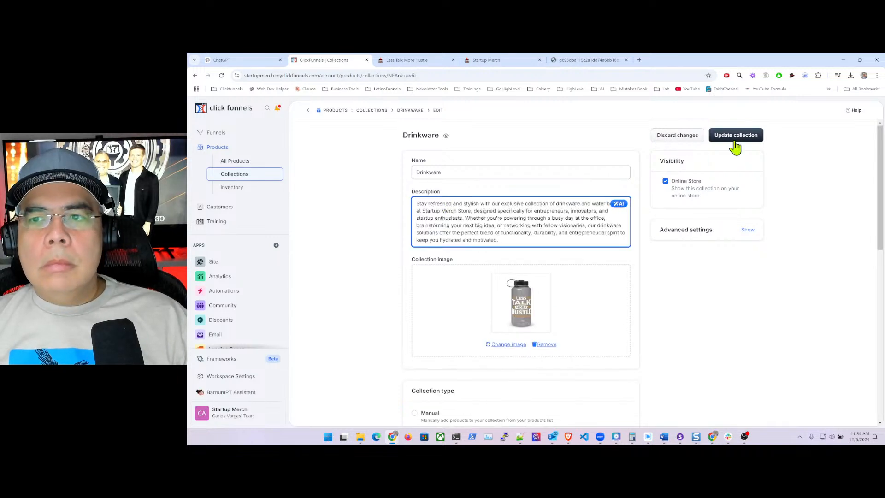
{"action": "left_click", "coordinate": [737, 138]}
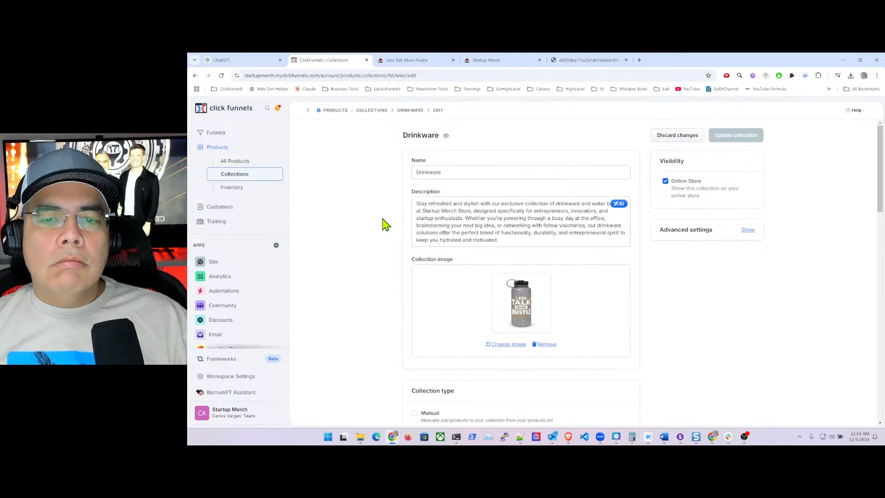
{"action": "scroll", "coordinate": [388, 224], "scroll_direction": "down", "scroll_amount": 15}
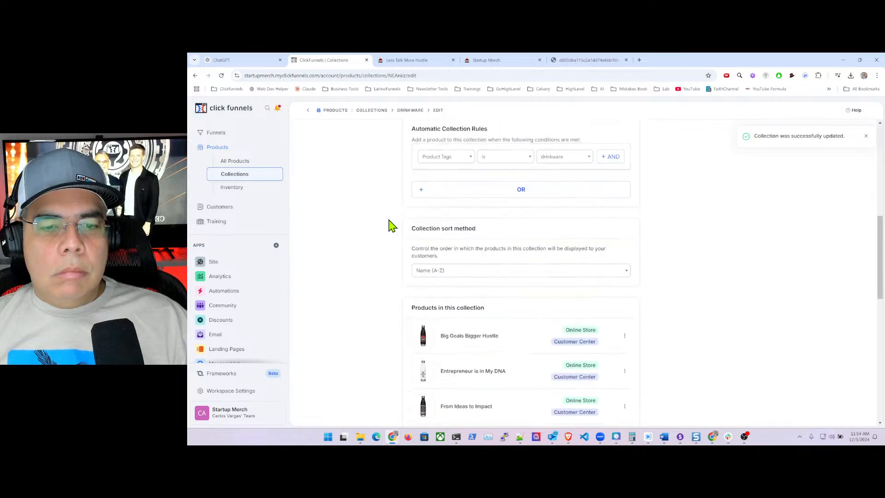
{"action": "scroll", "coordinate": [388, 224], "scroll_direction": "down", "scroll_amount": 3}
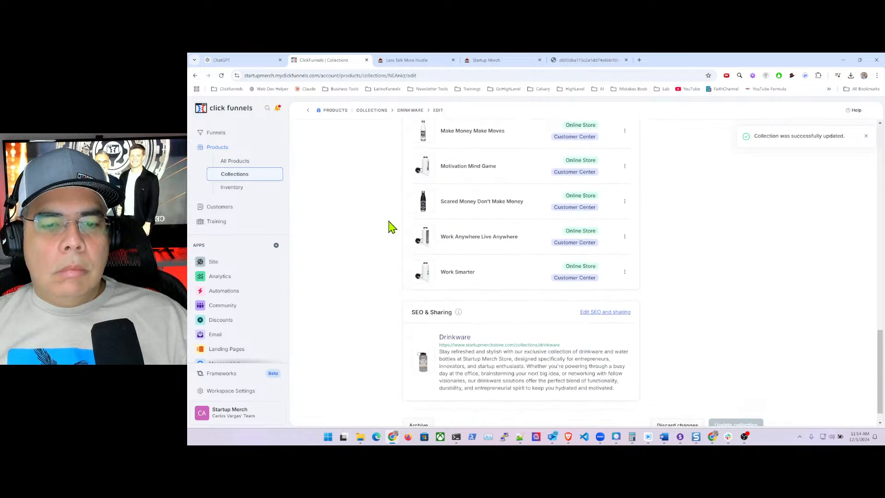
{"action": "scroll", "coordinate": [387, 225], "scroll_direction": "up", "scroll_amount": 10}
{"action": "scroll", "coordinate": [388, 224], "scroll_direction": "up", "scroll_amount": 4}
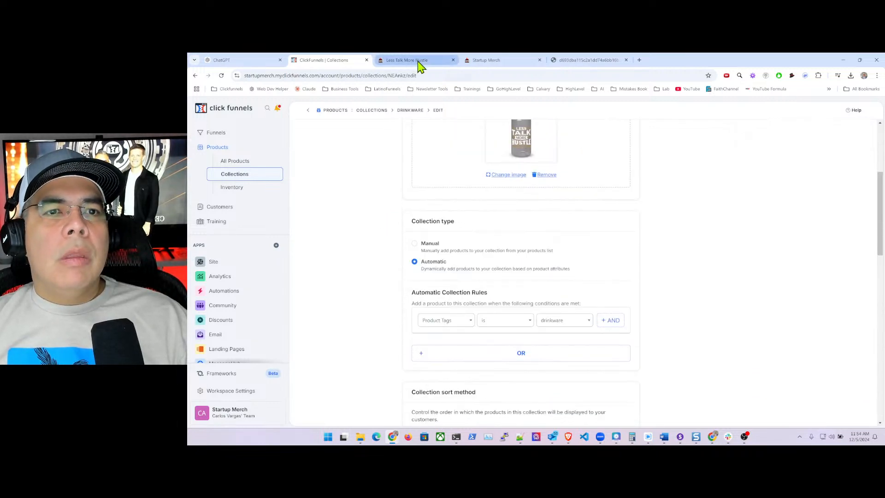
- Load the store home page by removing the product path from the URL, check Collections, then return to Drinkware
{"action": "left_click", "coordinate": [422, 65]}
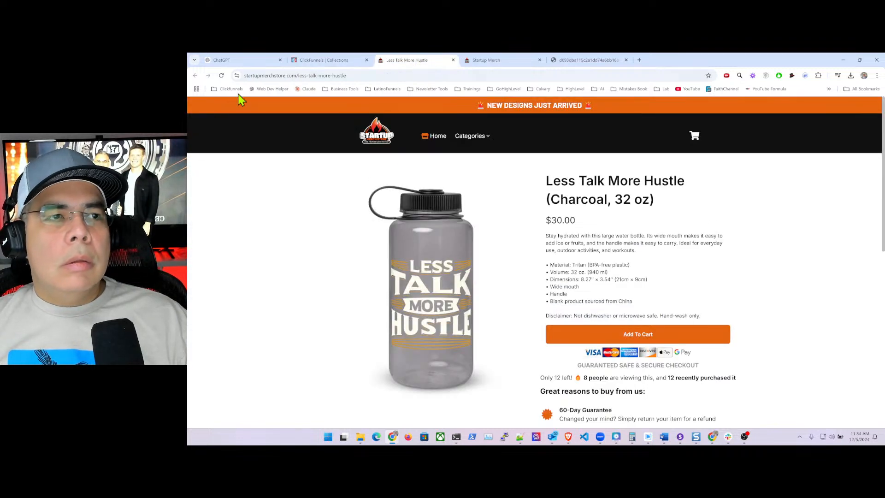
{"action": "left_click", "coordinate": [432, 142]}
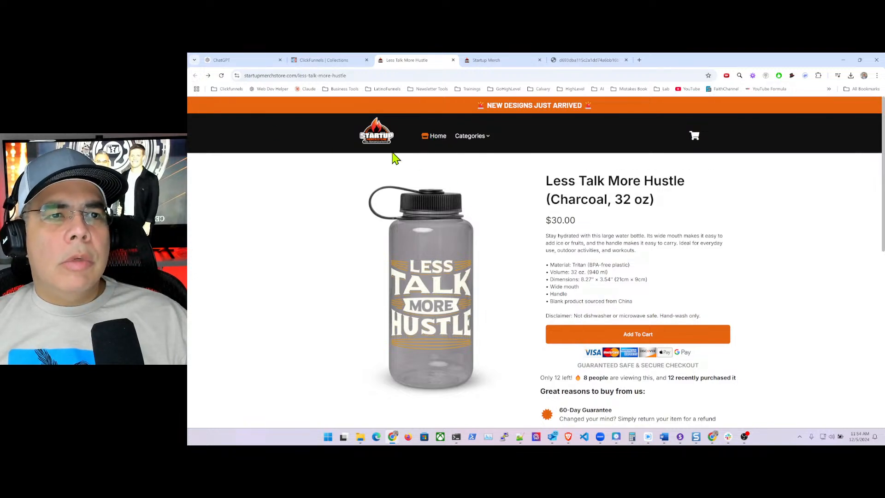
{"action": "left_click_drag", "start_coordinate": [304, 79], "coordinate": [405, 75]}
{"action": "key", "text": "BackSpace"}
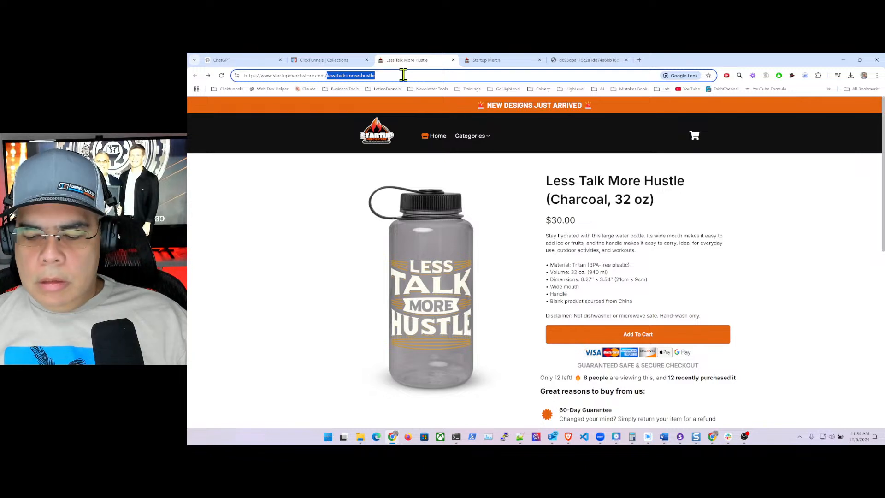
{"action": "key", "text": "Return"}
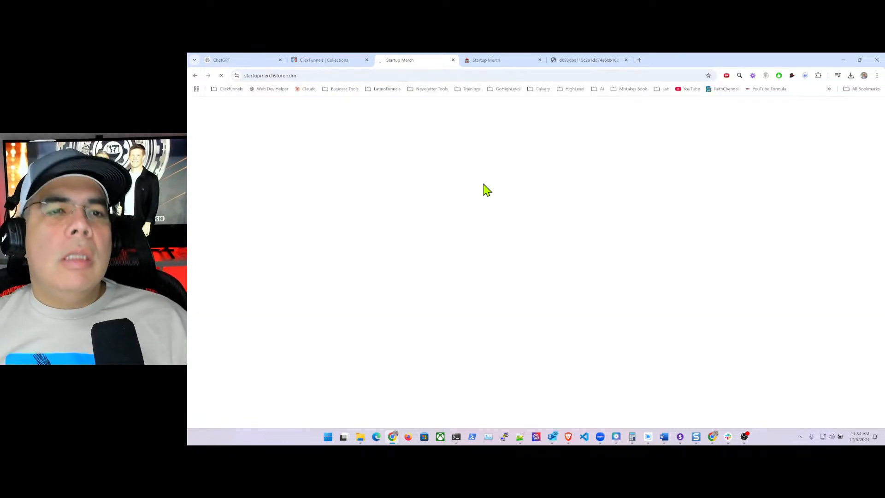
{"action": "scroll", "coordinate": [537, 271], "scroll_direction": "down", "scroll_amount": 10}
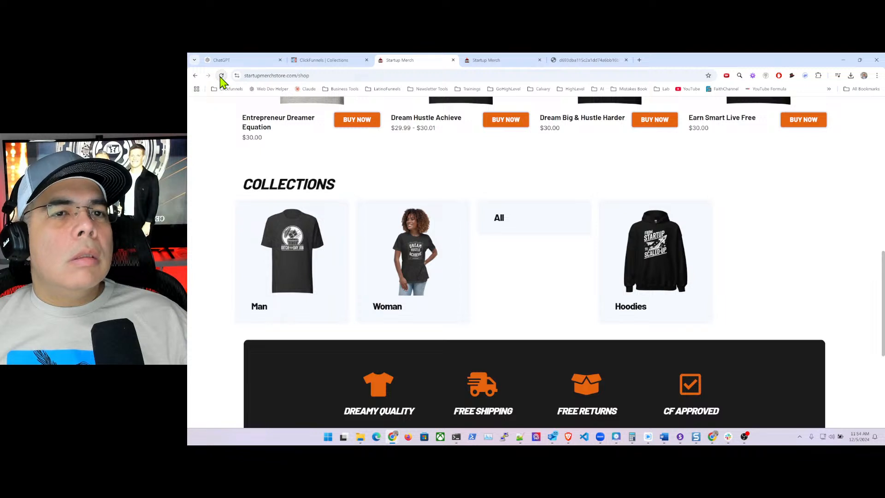
{"action": "left_click", "coordinate": [342, 62]}
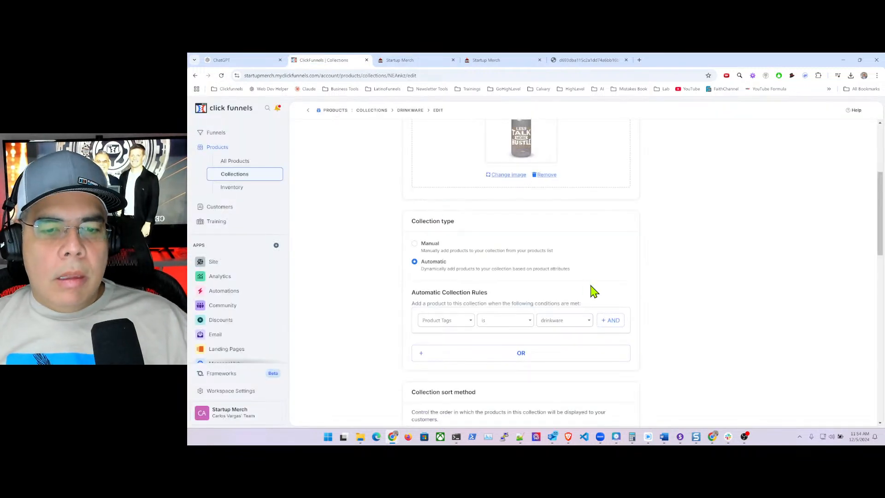
{"action": "scroll", "coordinate": [592, 290], "scroll_direction": "down", "scroll_amount": 15}
- Preview the Drinkware collection on the live store, then review its edit page rules and products
{"action": "scroll", "coordinate": [592, 290], "scroll_direction": "up", "scroll_amount": 15}
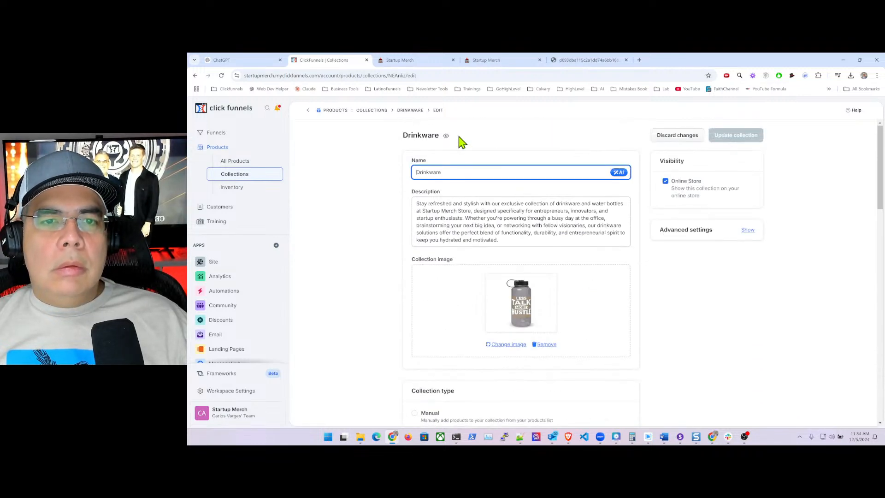
{"action": "left_click", "coordinate": [446, 136]}
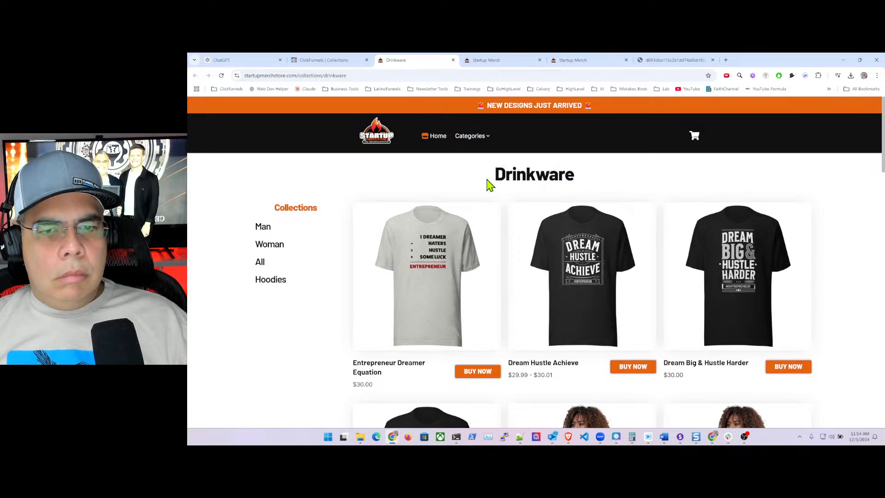
{"action": "left_click", "coordinate": [323, 60]}
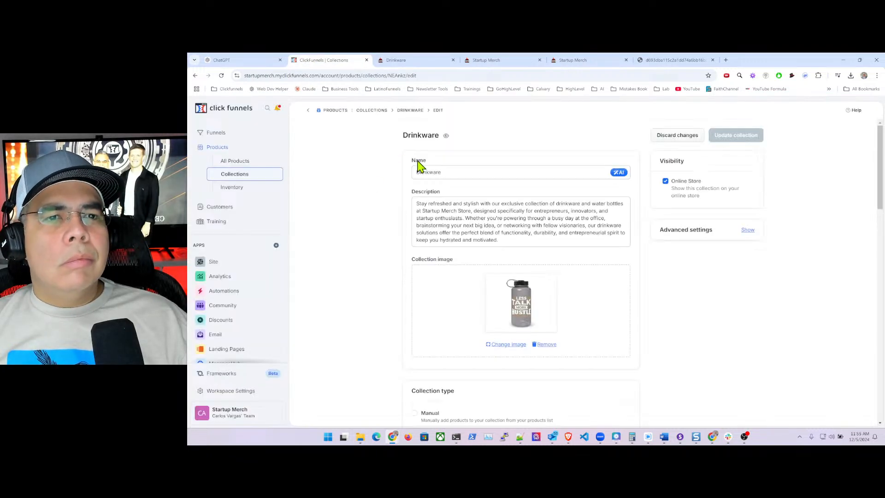
{"action": "scroll", "coordinate": [450, 244], "scroll_direction": "down", "scroll_amount": 6}
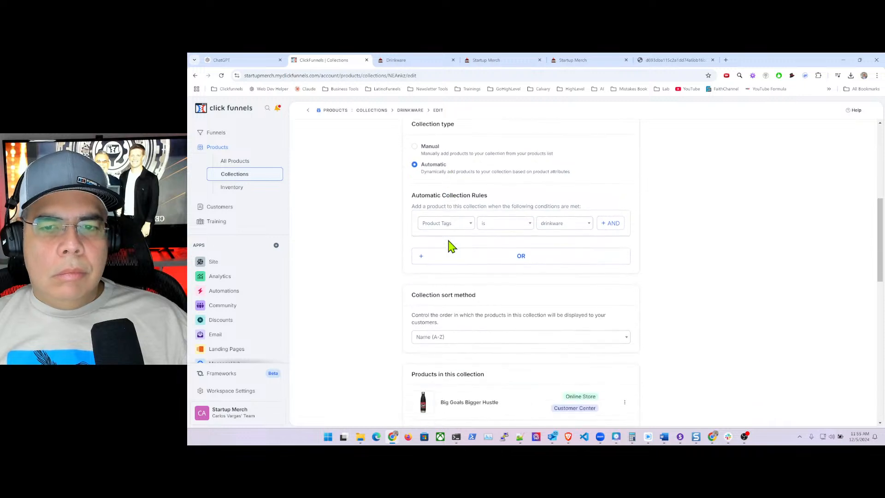
{"action": "scroll", "coordinate": [510, 266], "scroll_direction": "down", "scroll_amount": 10}
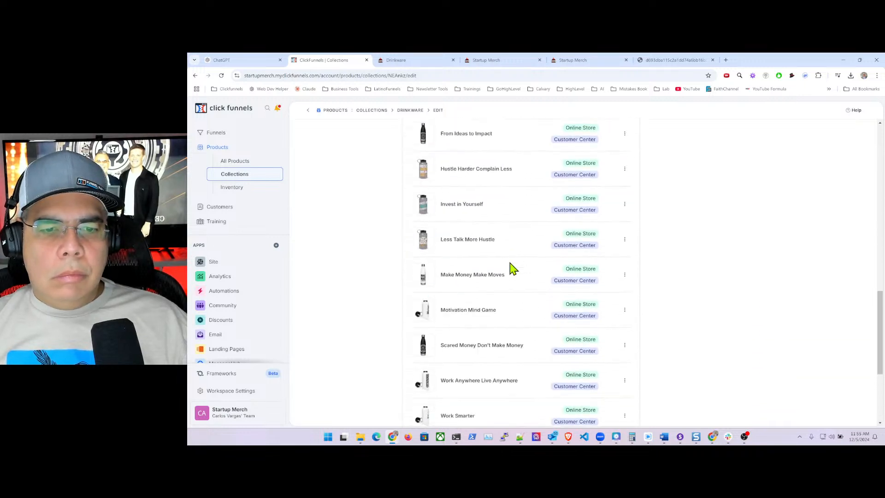
{"action": "scroll", "coordinate": [512, 268], "scroll_direction": "up", "scroll_amount": 12}
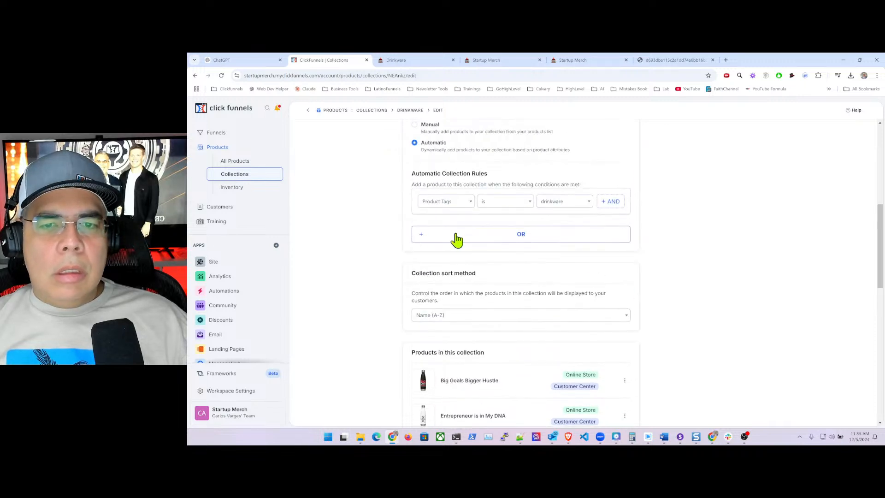
{"action": "scroll", "coordinate": [421, 238], "scroll_direction": "up", "scroll_amount": 6}
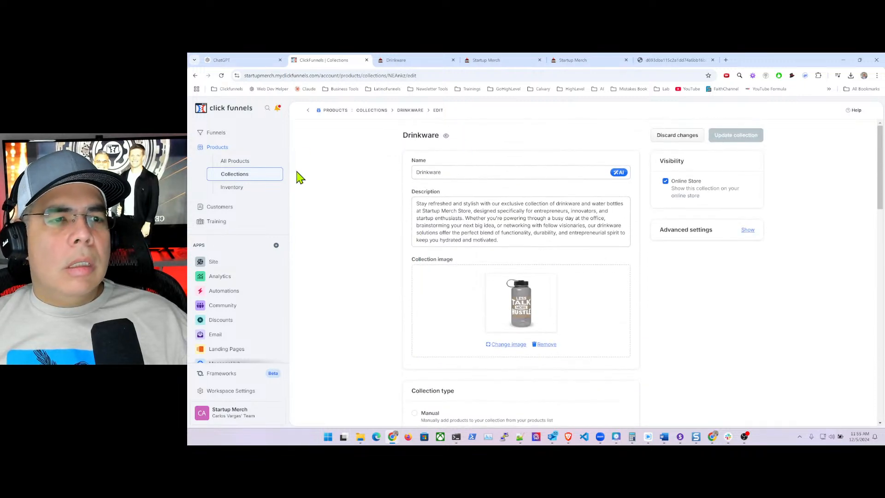
- Inspect the live Drinkware collection page's web address, then recheck the Drinkware edit page
{"action": "left_click", "coordinate": [415, 65]}
{"action": "left_click", "coordinate": [363, 77]}
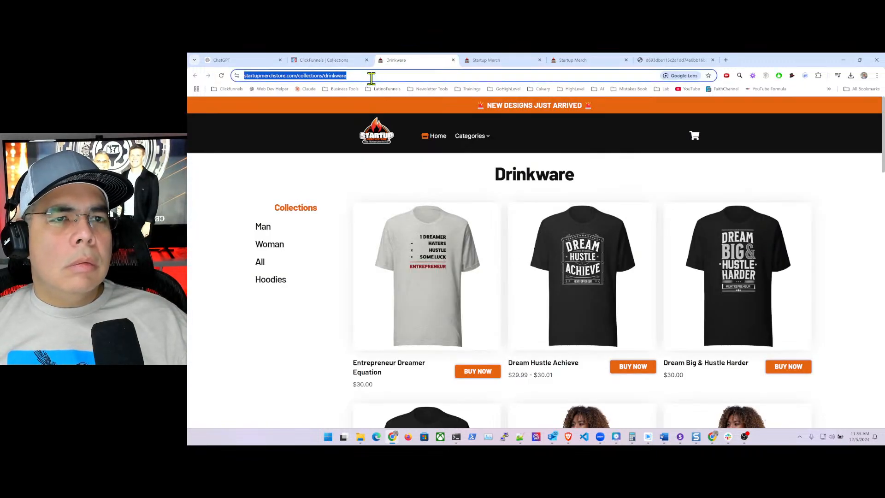
{"action": "left_click", "coordinate": [382, 76]}
{"action": "scroll", "coordinate": [491, 237], "scroll_direction": "down", "scroll_amount": 20}
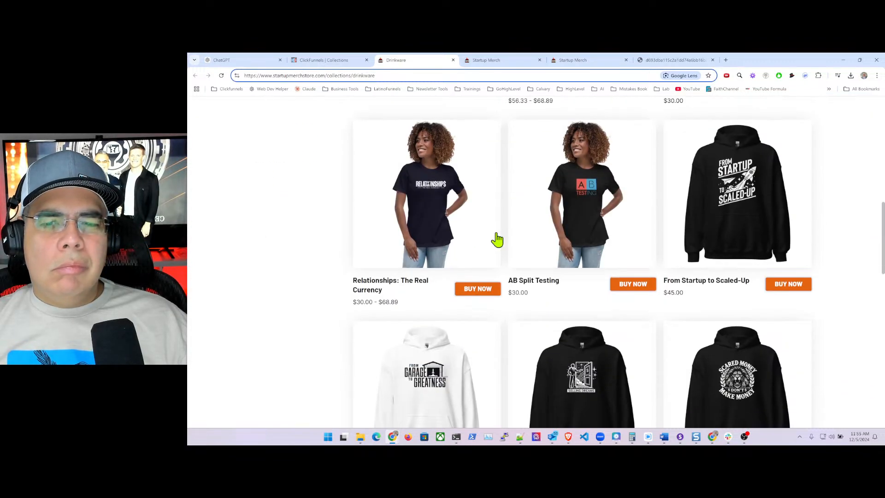
{"action": "scroll", "coordinate": [500, 246], "scroll_direction": "up", "scroll_amount": 20}
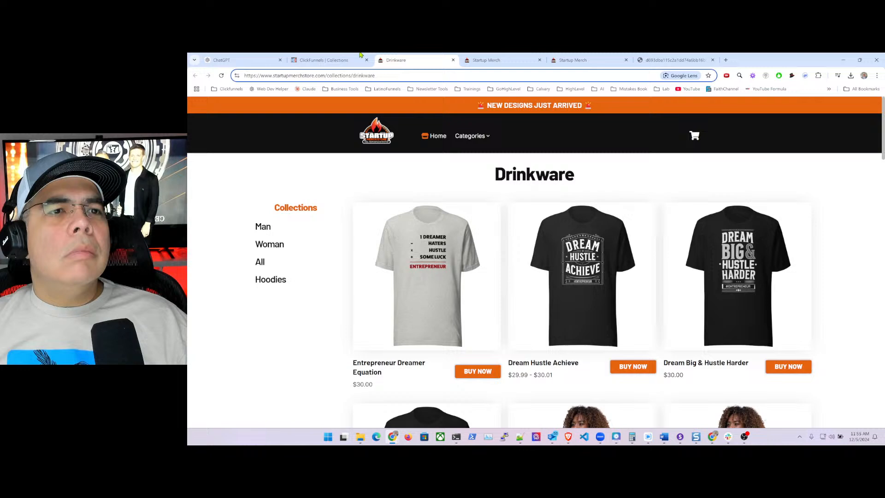
{"action": "left_click", "coordinate": [332, 61]}
{"action": "scroll", "coordinate": [464, 247], "scroll_direction": "down", "scroll_amount": 10}
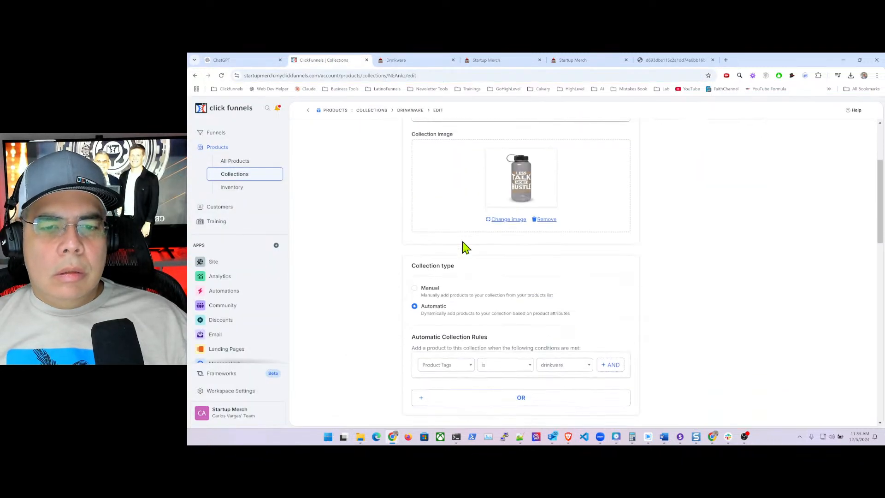
{"action": "scroll", "coordinate": [416, 144], "scroll_direction": "up", "scroll_amount": 1}
{"action": "scroll", "coordinate": [416, 144], "scroll_direction": "up", "scroll_amount": 1}
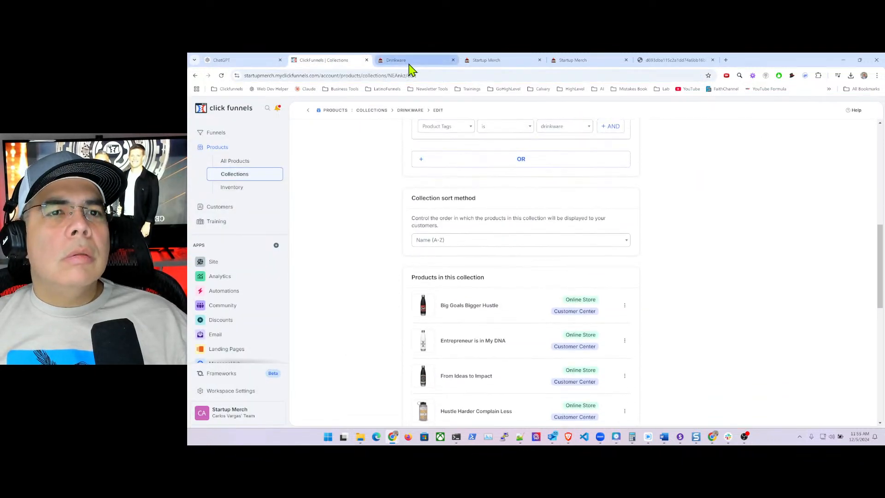
- Select the live store page's address and open a new window in the other browser
{"action": "left_click", "coordinate": [395, 61]}
{"action": "left_click", "coordinate": [337, 75]}
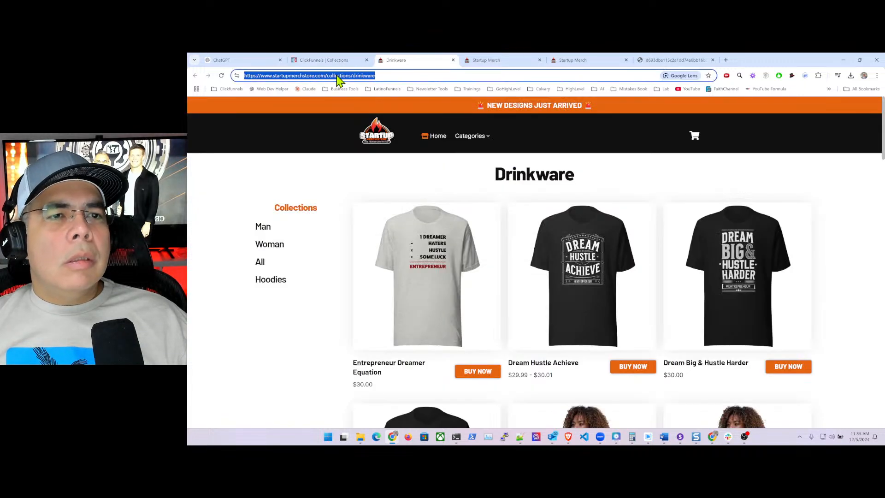
{"action": "left_click", "coordinate": [569, 440]}
{"action": "right_click", "coordinate": [569, 441]}
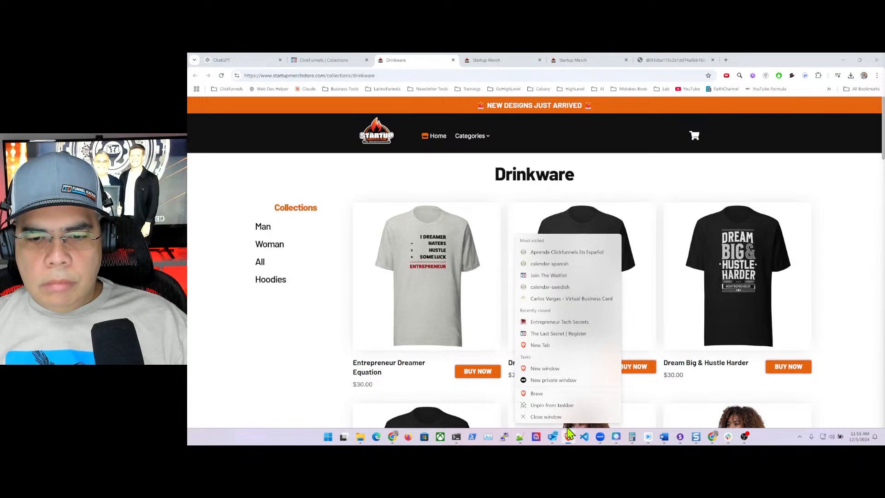
{"action": "left_click", "coordinate": [542, 371]}
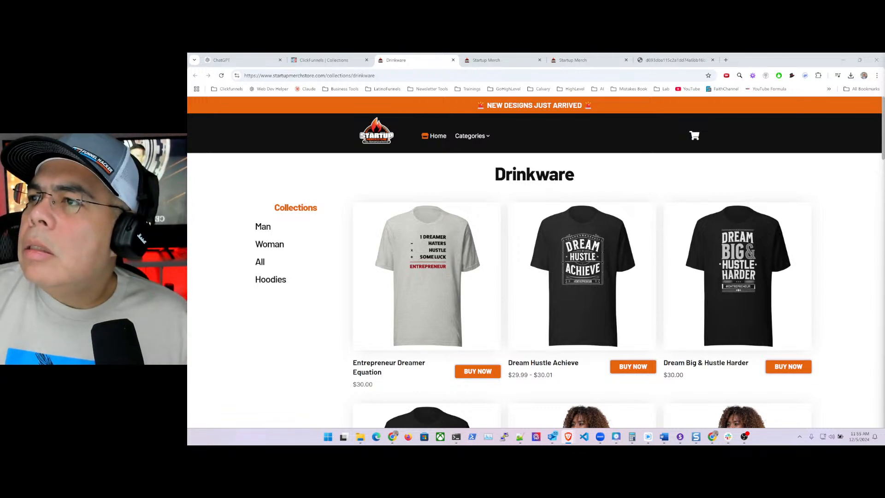
{"action": "left_click", "coordinate": [309, 62]}
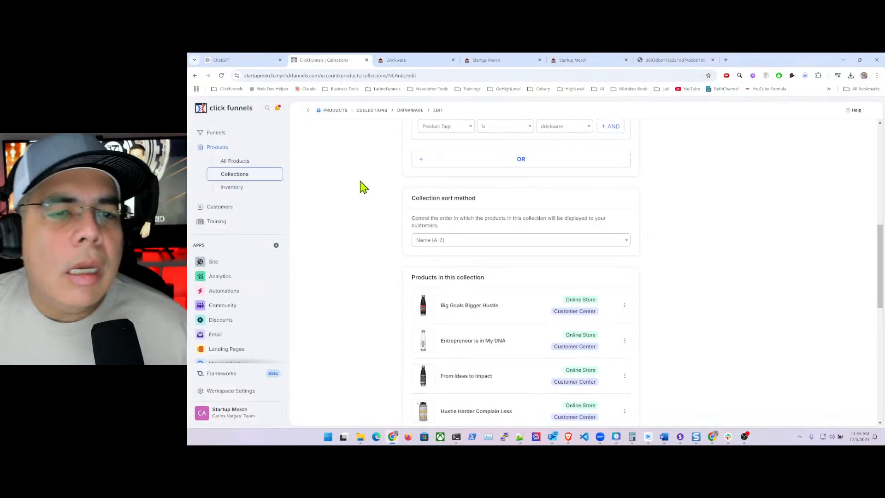
- From Site Overview, open the Store front Product template and edit its header as a universal block
{"action": "left_click", "coordinate": [213, 262]}
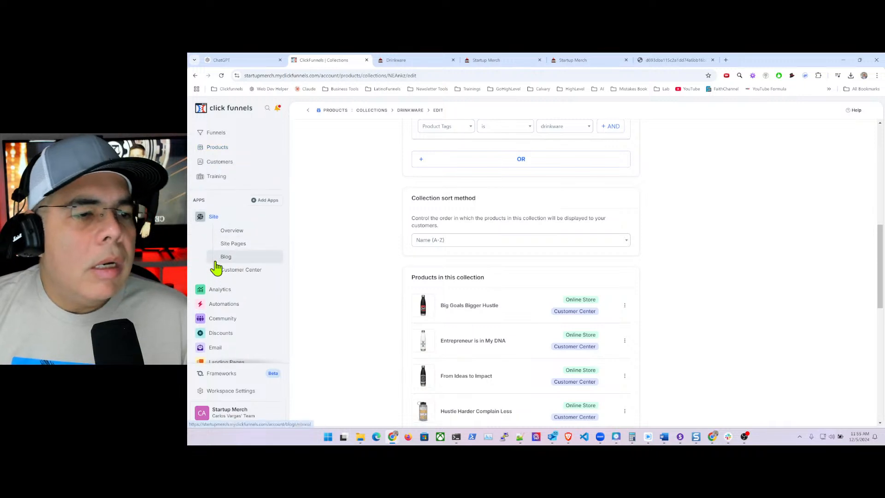
{"action": "left_click", "coordinate": [238, 238]}
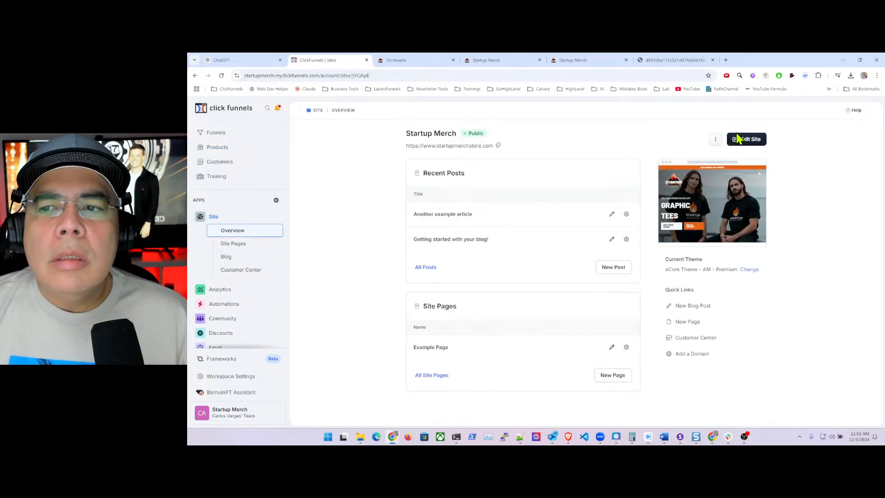
{"action": "left_click", "coordinate": [746, 142]}
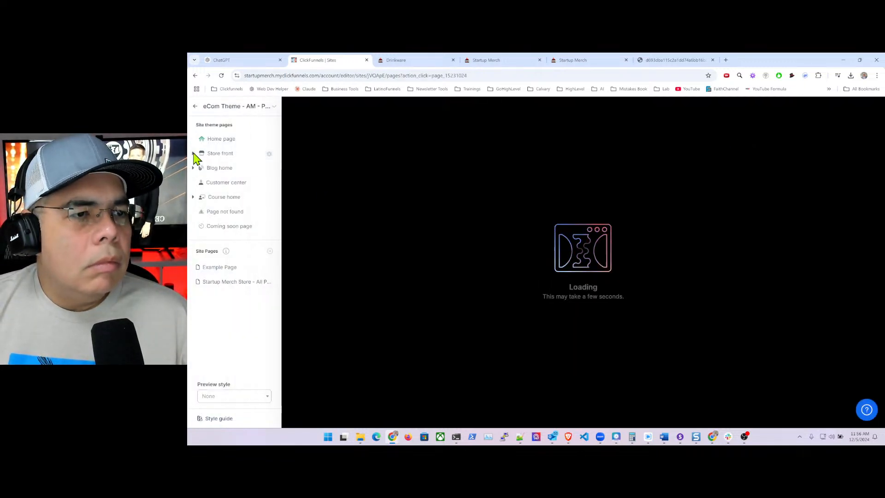
{"action": "left_click", "coordinate": [221, 157]}
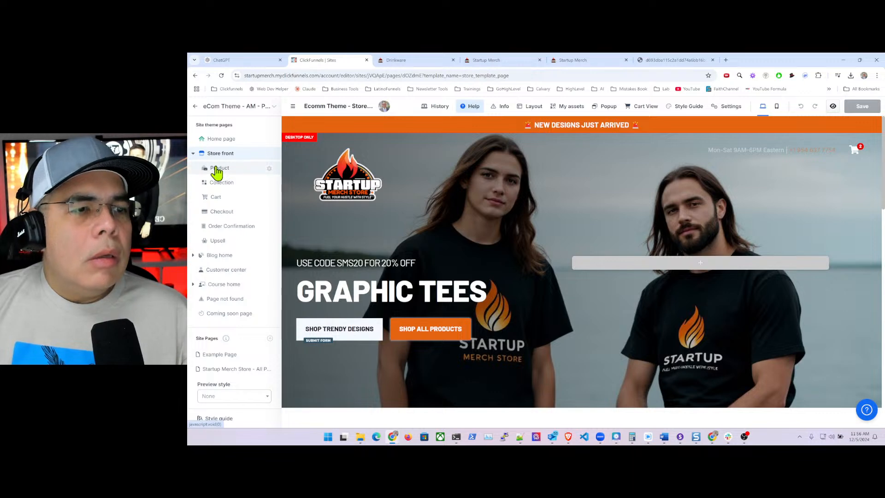
{"action": "left_click", "coordinate": [218, 169]}
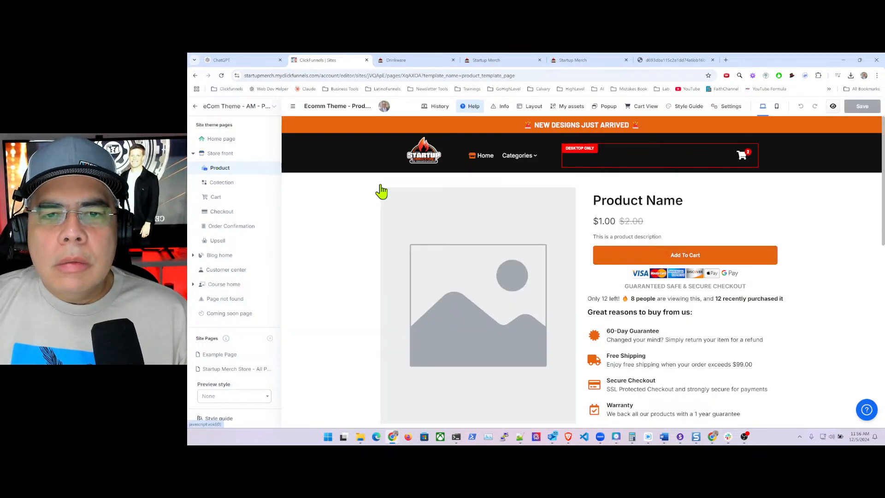
{"action": "left_click", "coordinate": [481, 159]}
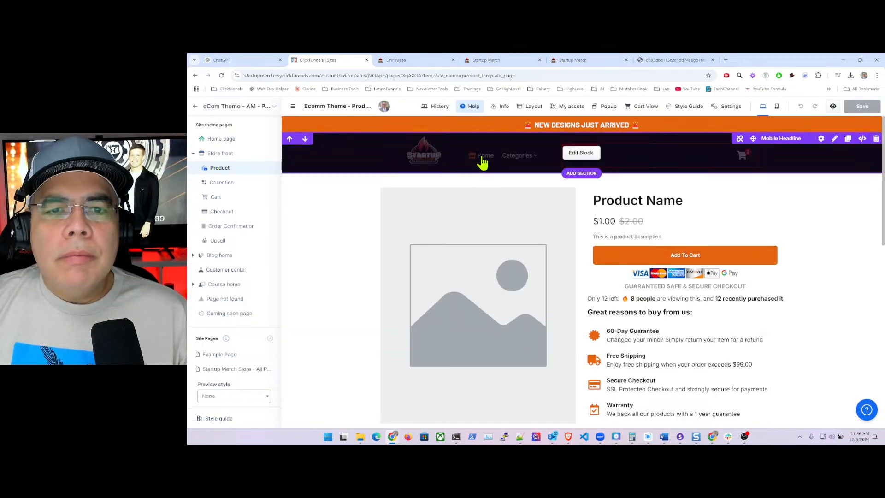
{"action": "left_click", "coordinate": [805, 185]}
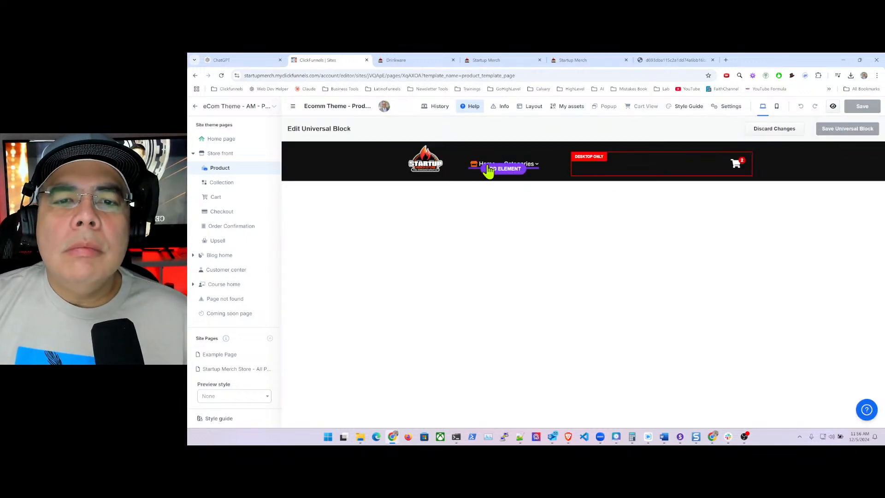
- Open the Home link settings in the shared header navigation and clear its destination field
{"action": "left_click", "coordinate": [481, 167]}
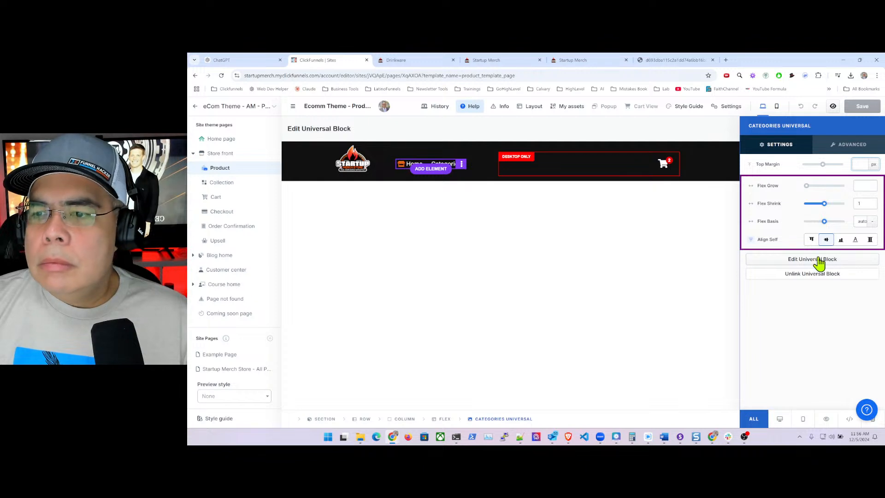
{"action": "left_click", "coordinate": [803, 260]}
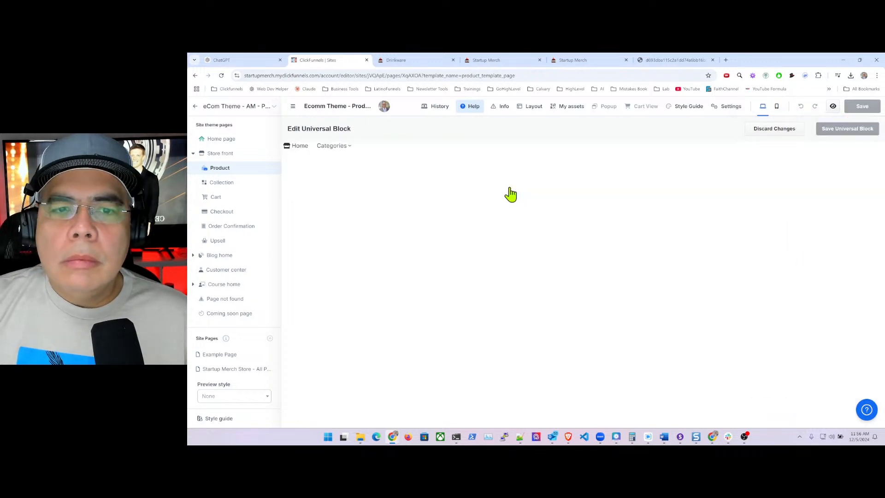
{"action": "left_click", "coordinate": [298, 146]}
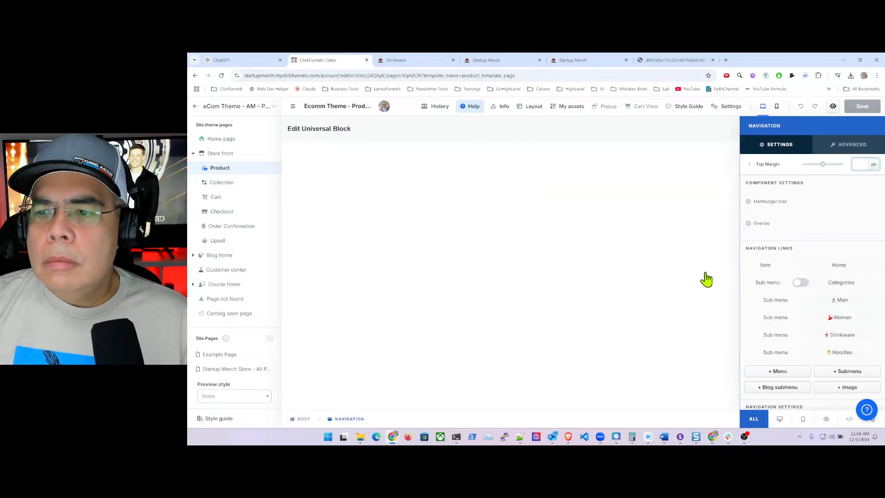
{"action": "left_click", "coordinate": [842, 269]}
{"action": "left_click", "coordinate": [769, 266]}
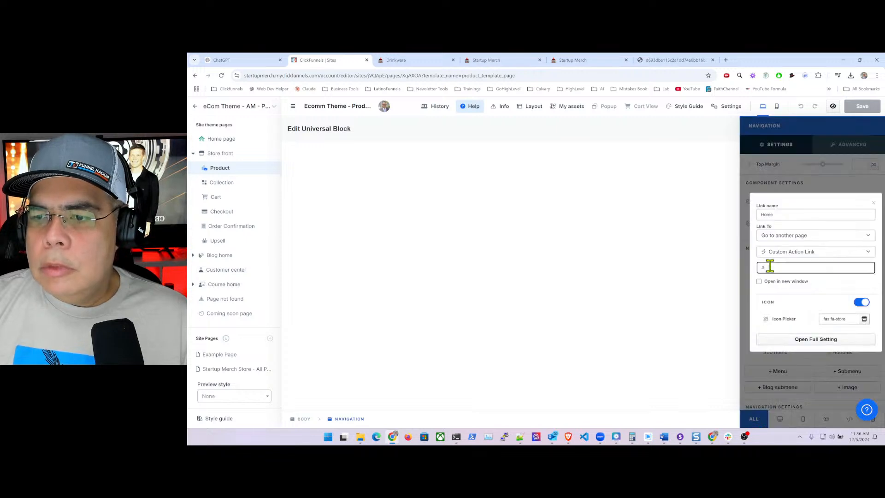
{"action": "key", "text": "BackSpace"}
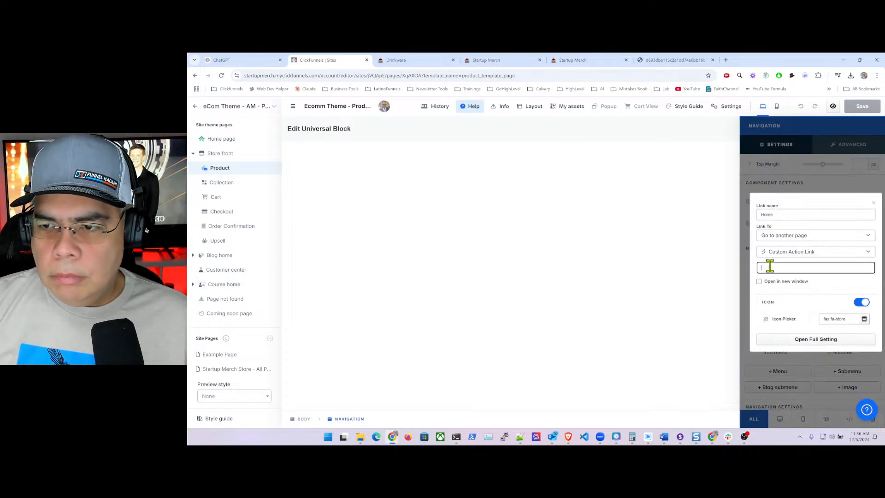
{"action": "type", "text": "/"}
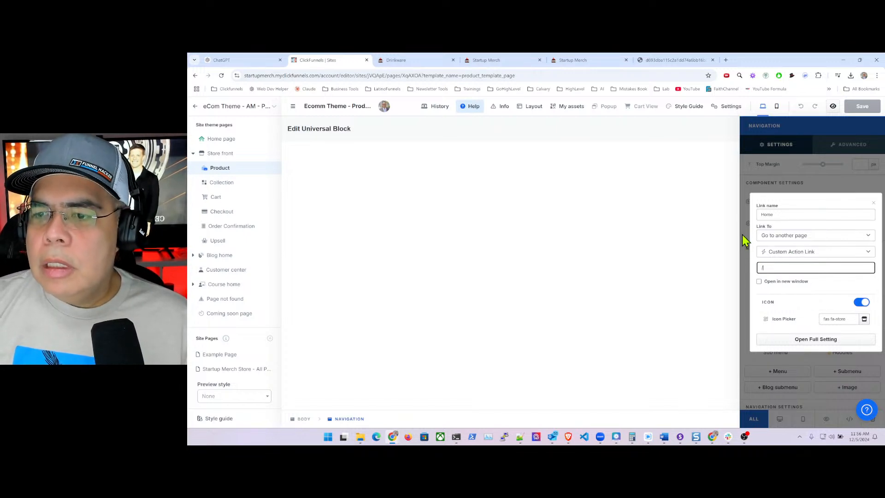
{"action": "key", "text": "BackSpace"}
{"action": "type", "text": "https"}
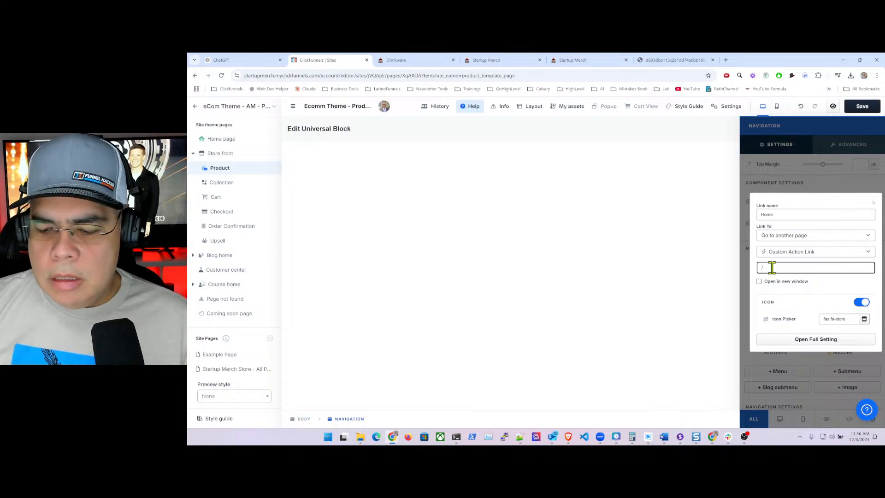
{"action": "key", "text": "BackSpace"}
{"action": "key", "text": "BackSpace"}
{"action": "key", "text": "BackSpace"}
{"action": "key", "text": "BackSpace"}
{"action": "key", "text": "BackSpace"}
{"action": "type", "text": "www"}
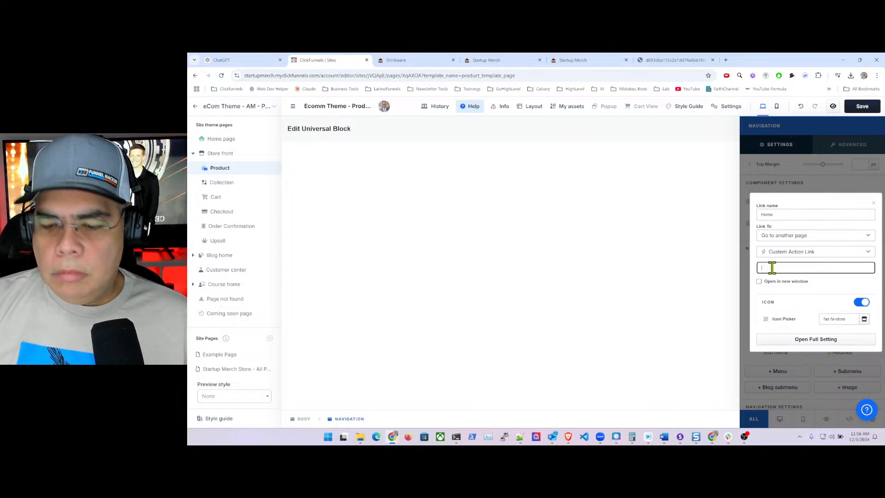
{"action": "key", "text": "BackSpace"}
{"action": "key", "text": "BackSpace"}
{"action": "key", "text": "BackSpace"}
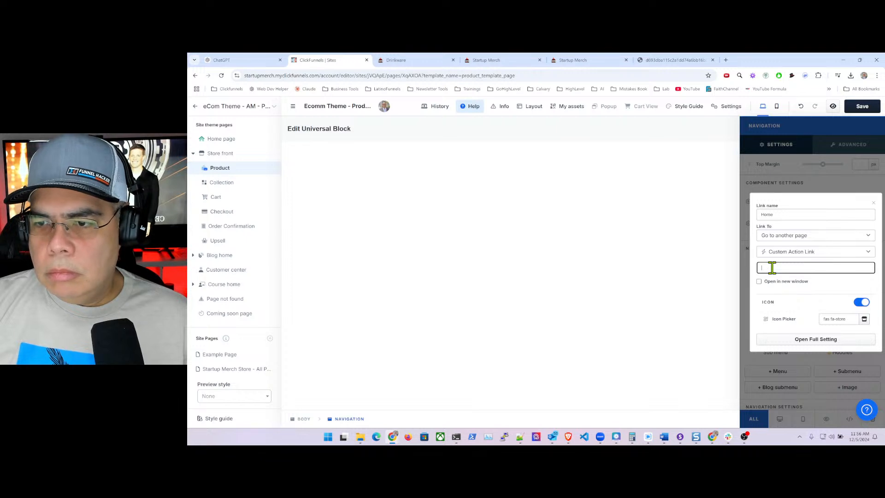
{"action": "type", "text": "https"}
{"action": "key", "text": "BackSpace"}
{"action": "key", "text": "BackSpace"}
{"action": "key", "text": "BackSpace"}
{"action": "key", "text": "BackSpace"}
{"action": "key", "text": "BackSpace"}
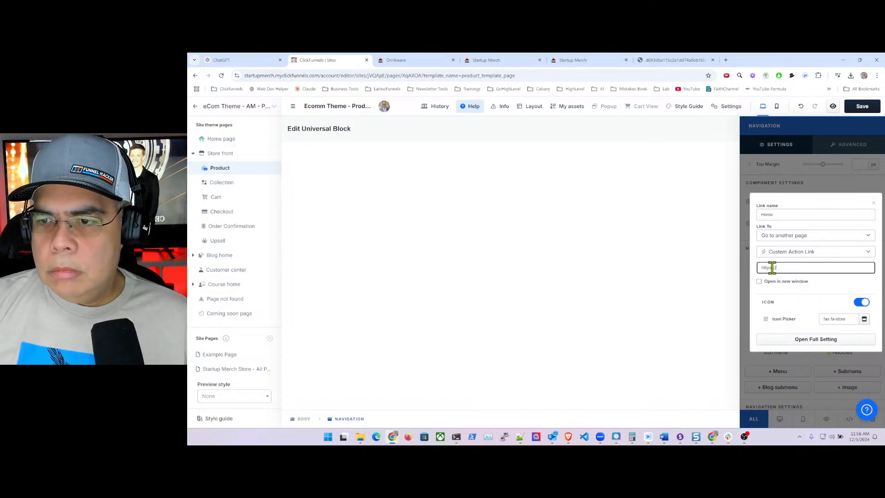
- Switch the Home link to a Custom URL of startupmerchstore.com and save the universal block
{"action": "left_click", "coordinate": [808, 251]}
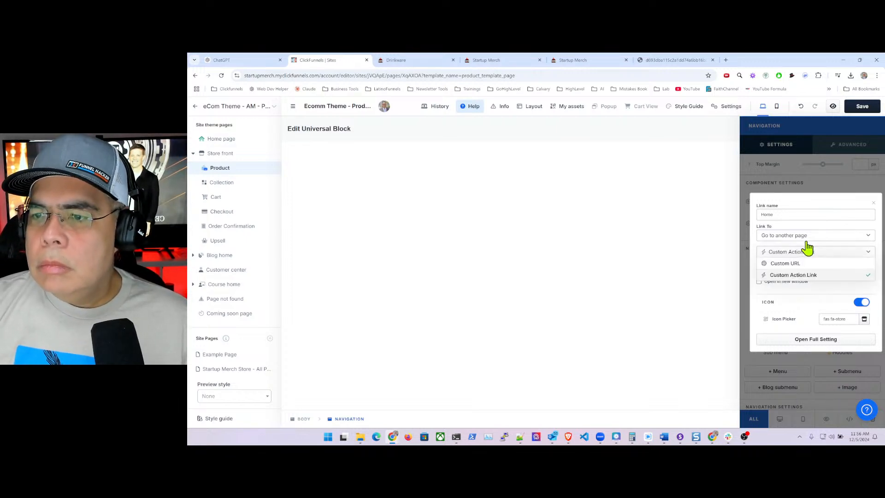
{"action": "left_click", "coordinate": [803, 263]}
{"action": "left_click", "coordinate": [794, 267]}
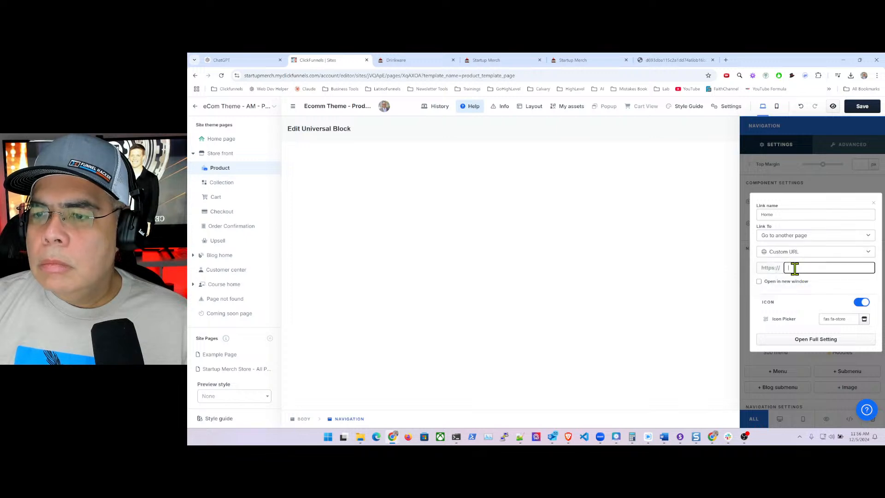
{"action": "type", "text": "htt"}
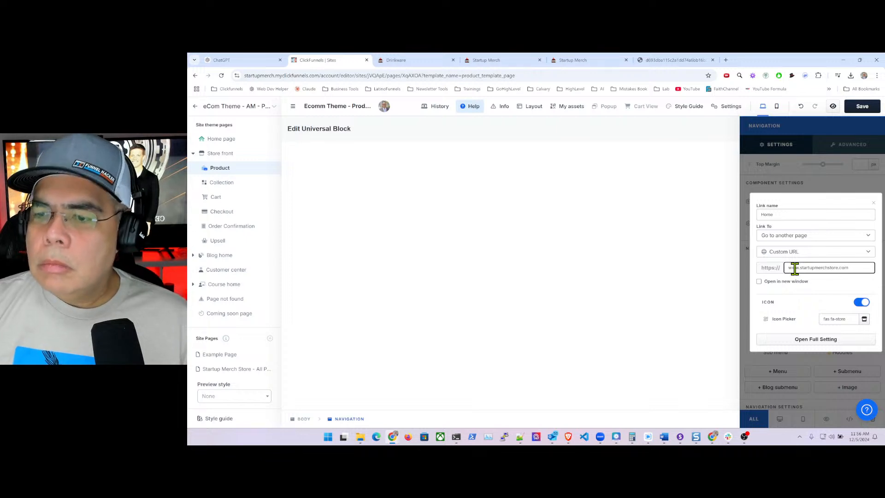
{"action": "left_click", "coordinate": [742, 236]}
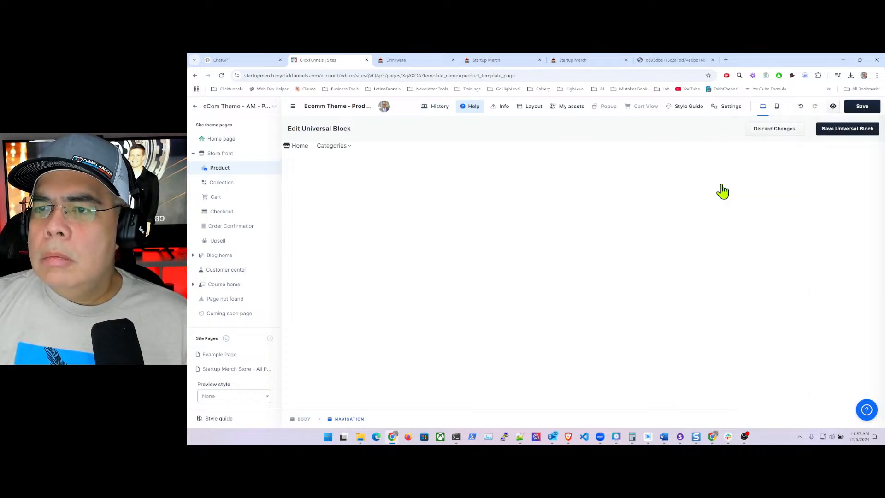
{"action": "left_click", "coordinate": [852, 132]}
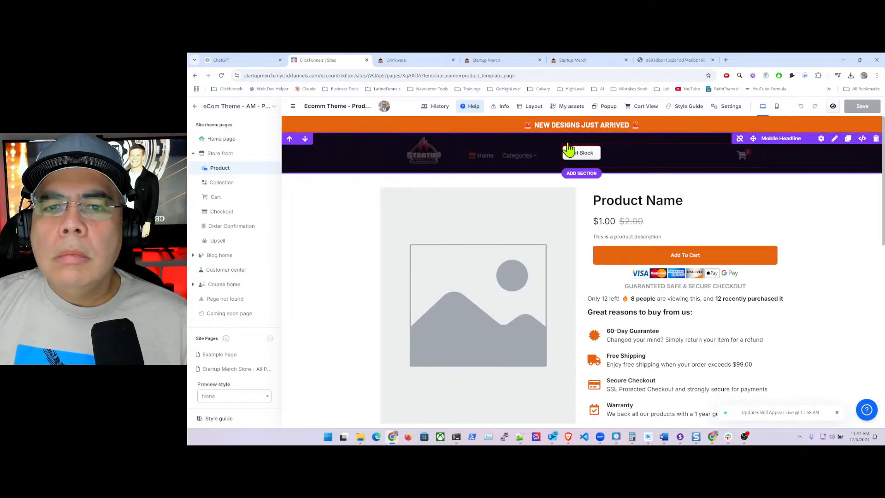
- Test the Home link on the live store, then select the header block on the Product template
{"action": "left_click", "coordinate": [494, 65]}
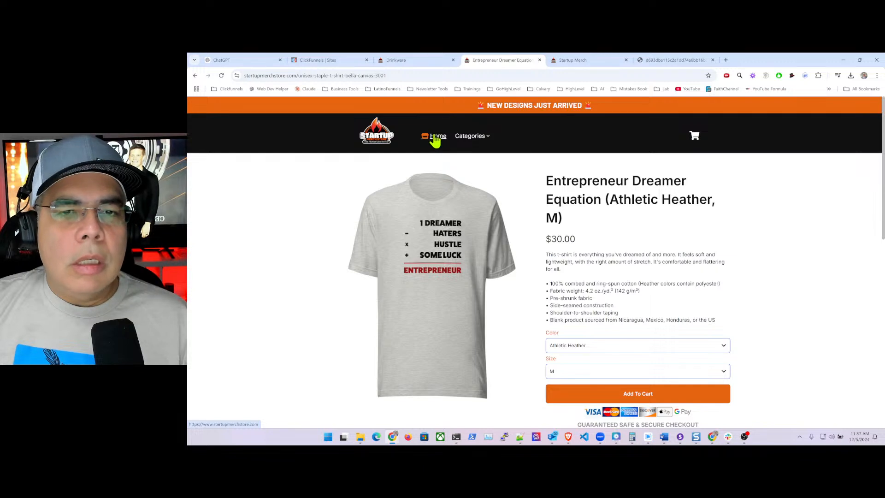
{"action": "left_click", "coordinate": [438, 136]}
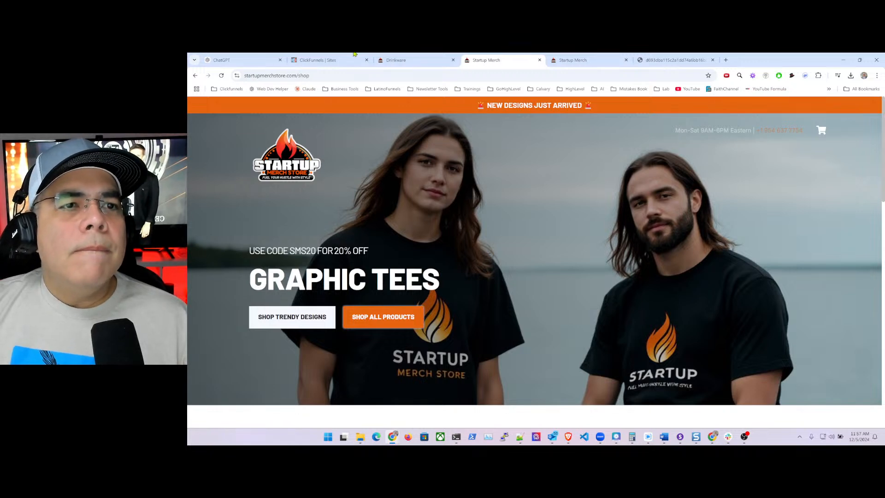
{"action": "left_click", "coordinate": [330, 61]}
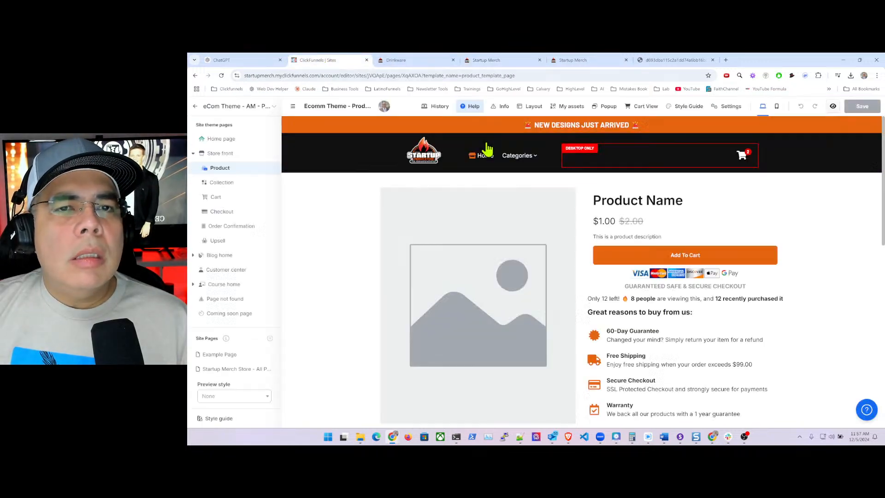
{"action": "mouse_move", "coordinate": [477, 144]}
{"action": "left_click", "coordinate": [496, 155]}
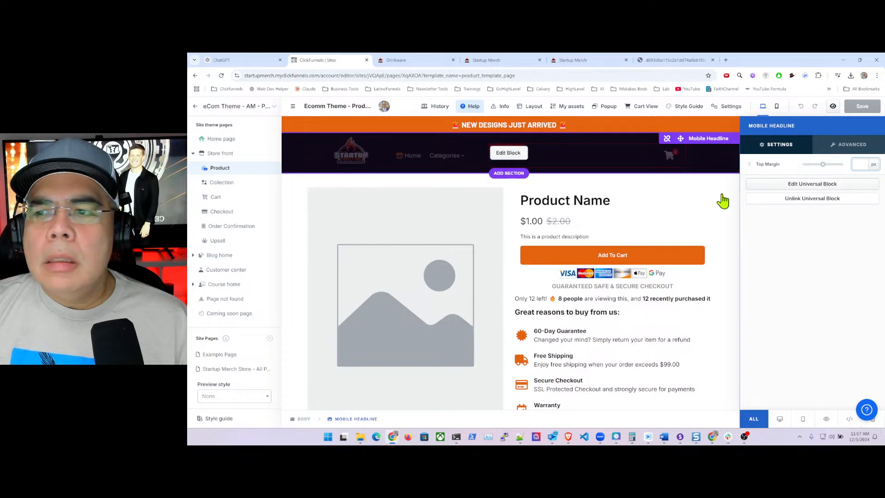
{"action": "left_click", "coordinate": [804, 185]}
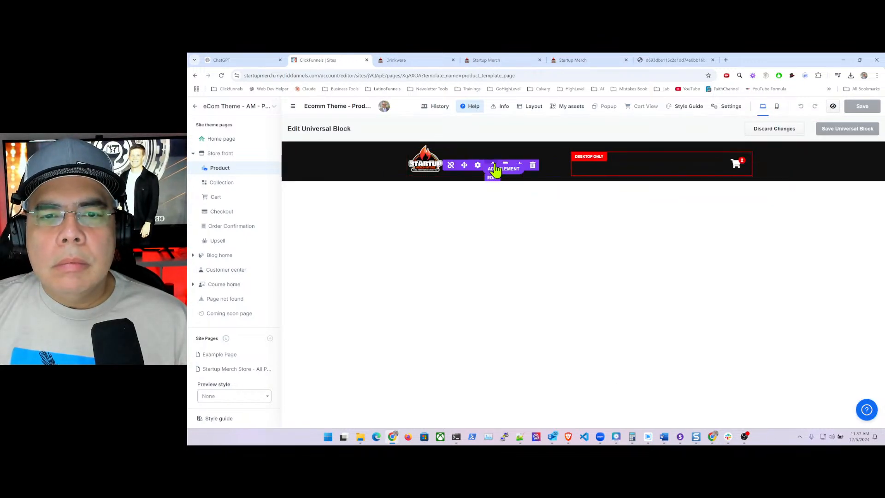
{"action": "left_click", "coordinate": [485, 167]}
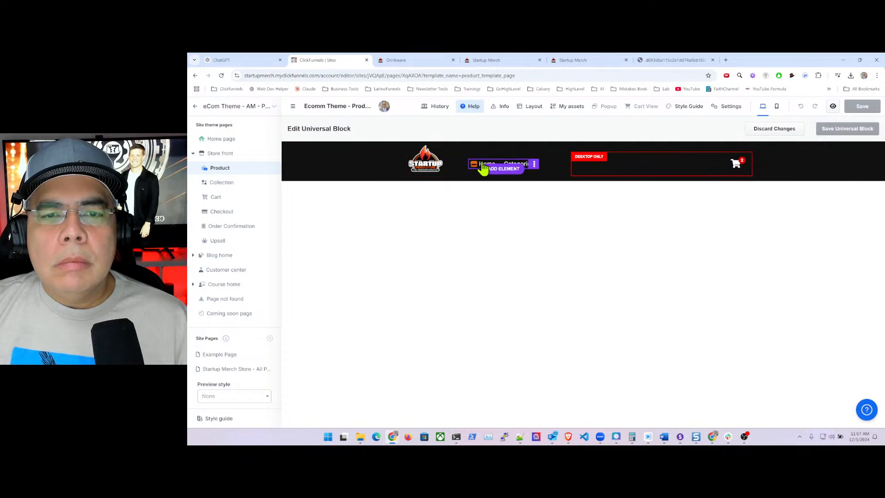
{"action": "left_click", "coordinate": [811, 262]}
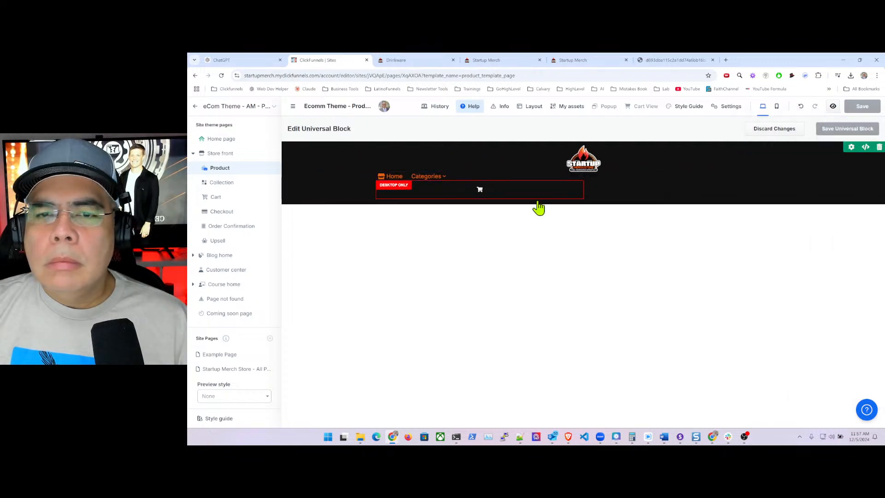
{"action": "left_click", "coordinate": [307, 151]}
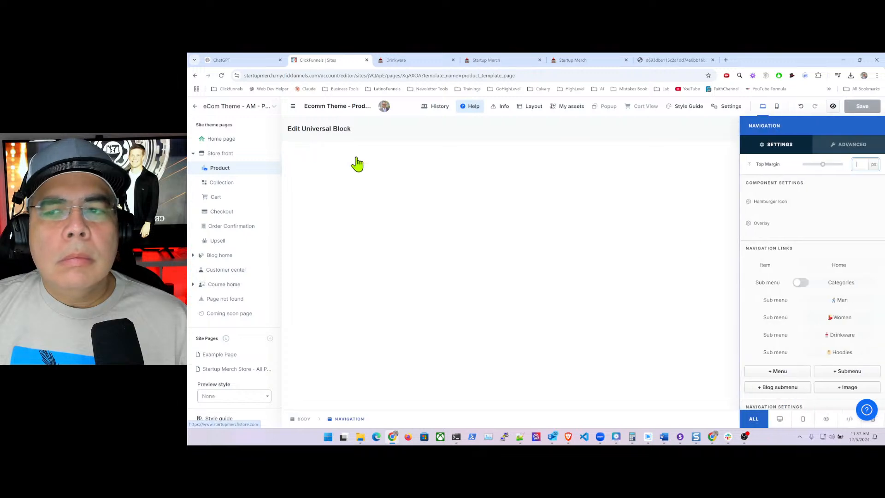
{"action": "left_click", "coordinate": [839, 266]}
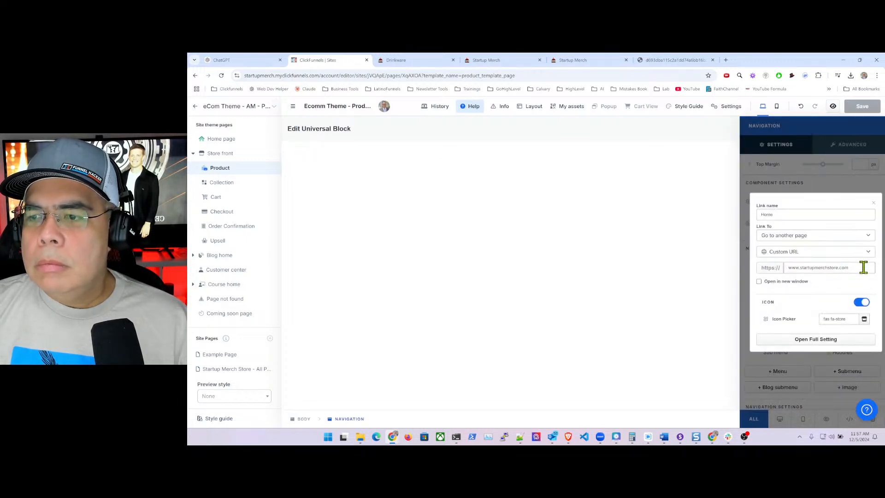
{"action": "left_click", "coordinate": [862, 267]}
{"action": "type", "text": "/sho"}
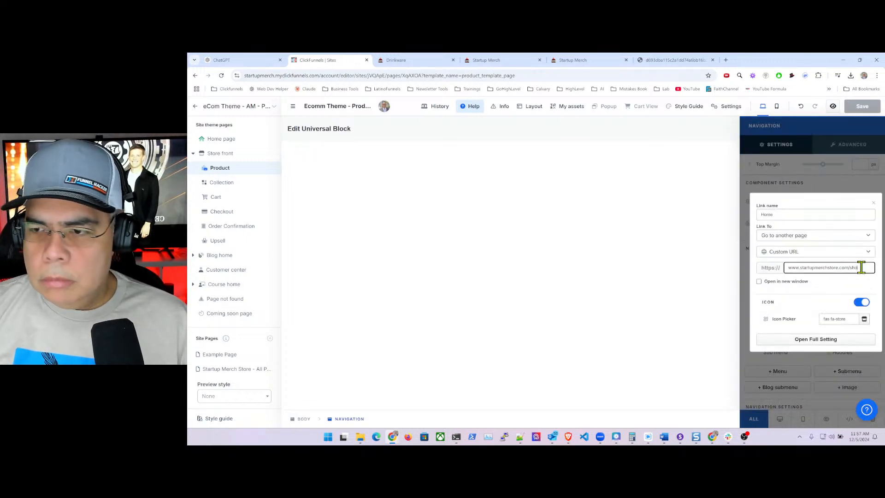
{"action": "type", "text": "p"}
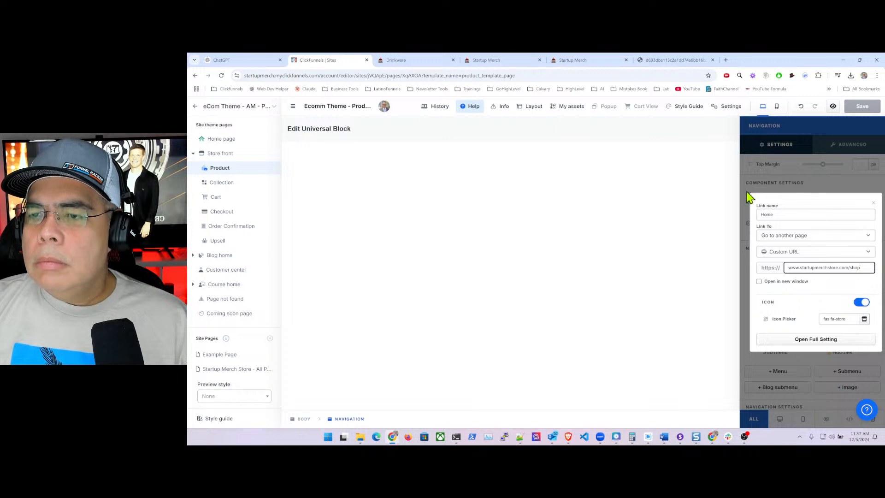
{"action": "left_click", "coordinate": [749, 199]}
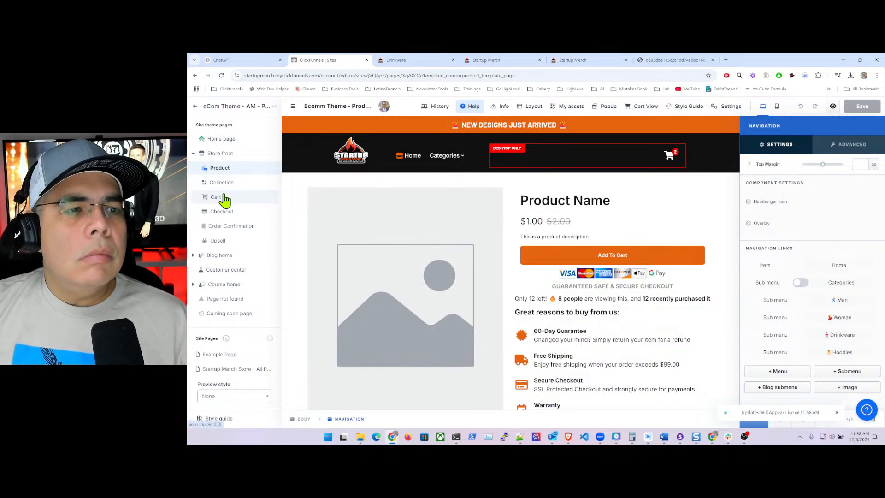
- Reload the live Drinkware page with ?1234 added to its URL, then exit the editor to the site overview
{"action": "left_click", "coordinate": [416, 64]}
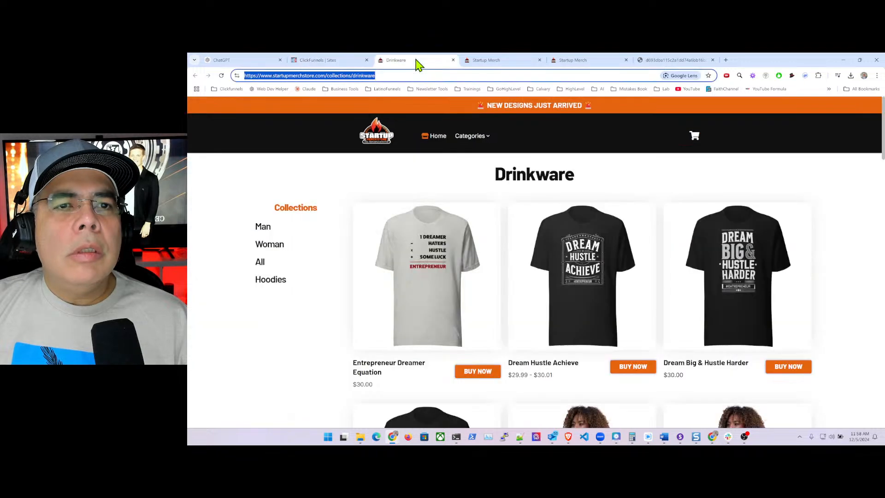
{"action": "left_click", "coordinate": [390, 75]}
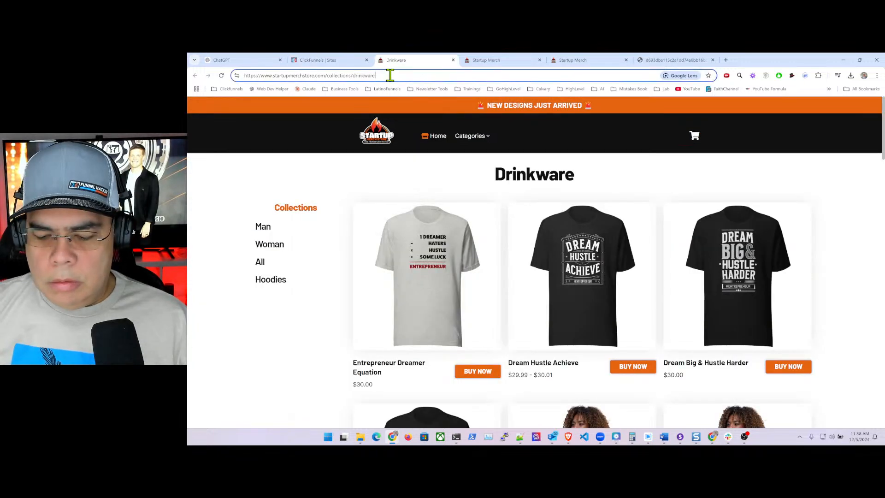
{"action": "type", "text": "?1234"}
{"action": "key", "text": "Return"}
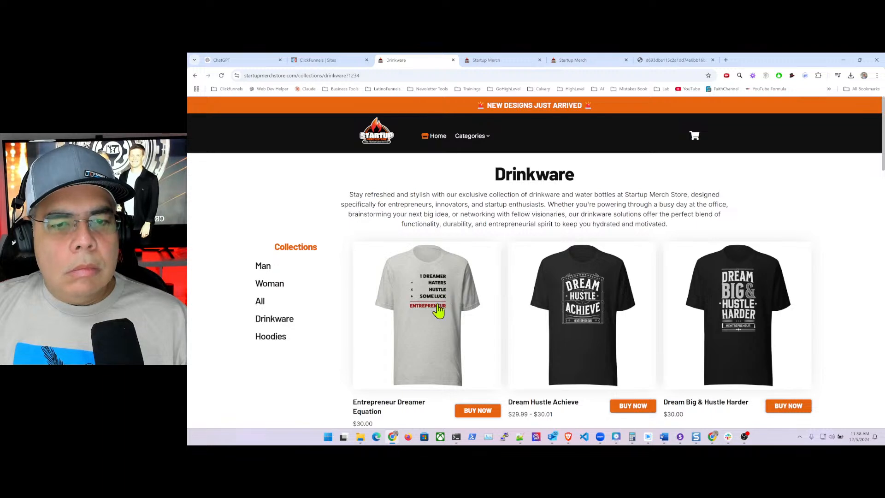
{"action": "left_click", "coordinate": [322, 63]}
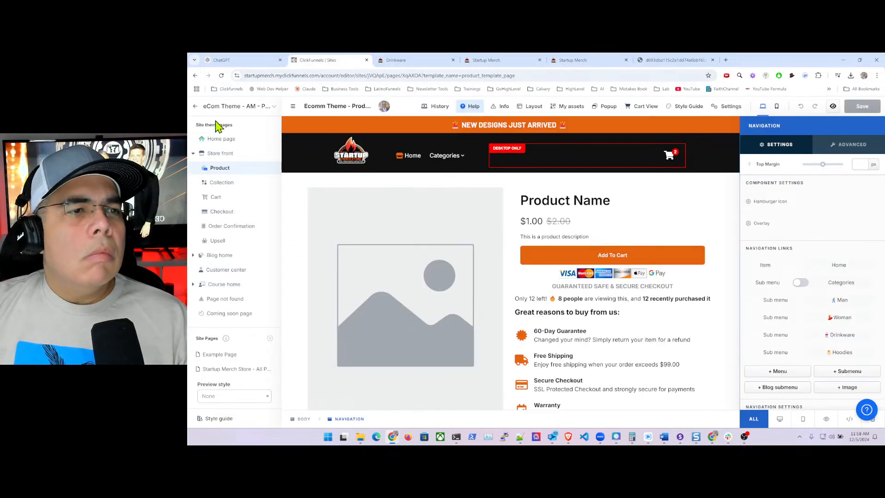
{"action": "left_click", "coordinate": [196, 108]}
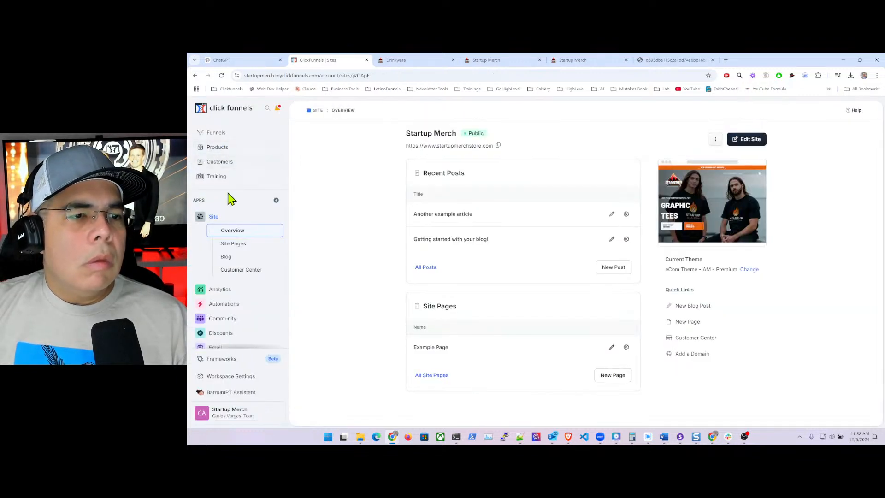
- Filter All Products by the Product Tags value drinkware, found by searching 'drink'
{"action": "left_click", "coordinate": [221, 150]}
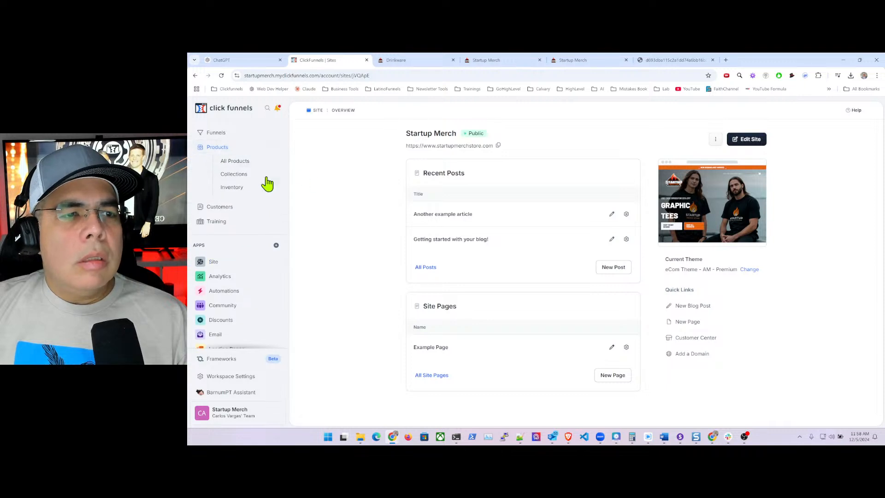
{"action": "left_click", "coordinate": [251, 161]}
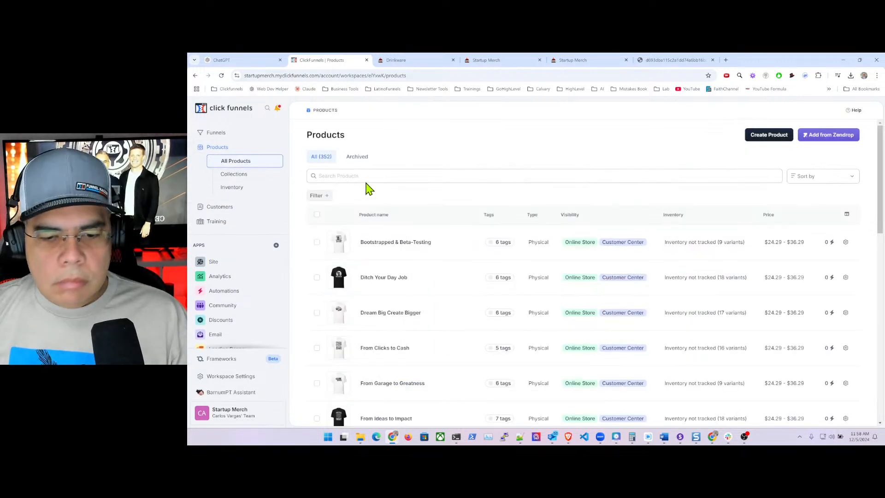
{"action": "left_click", "coordinate": [376, 177]}
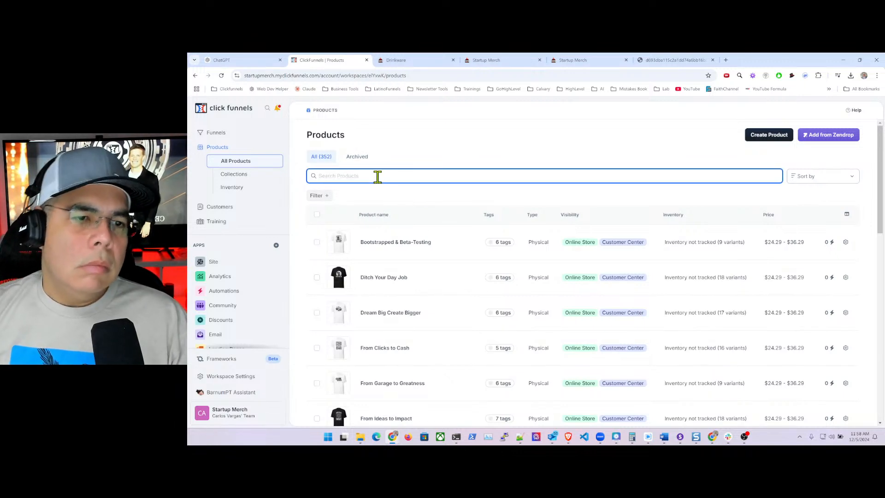
{"action": "left_click", "coordinate": [325, 197]}
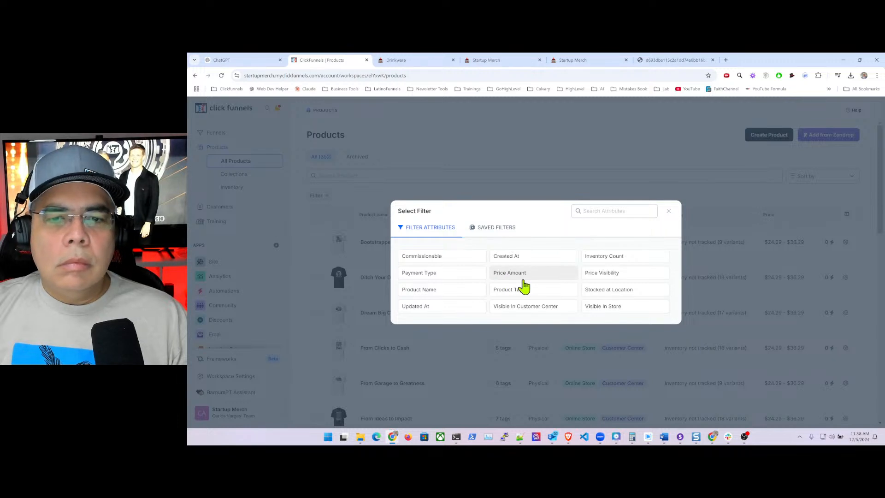
{"action": "left_click", "coordinate": [522, 288]}
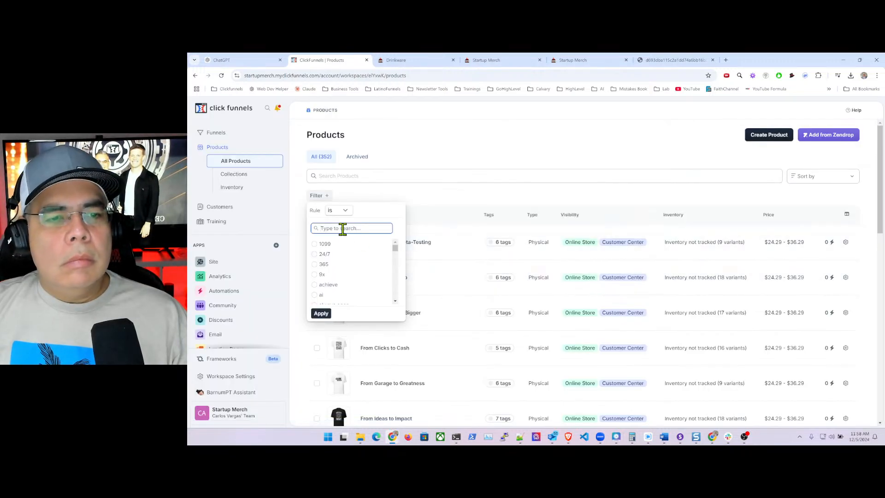
{"action": "type", "text": "drink"}
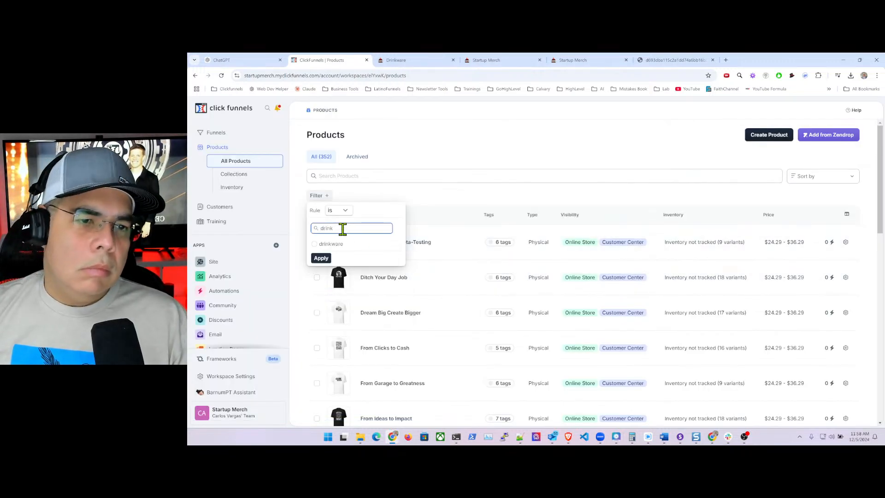
{"action": "left_click", "coordinate": [331, 245]}
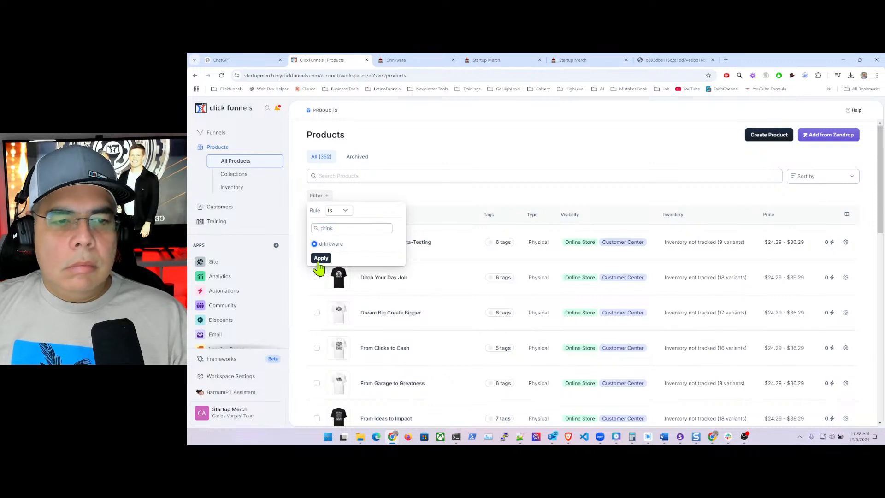
{"action": "left_click", "coordinate": [321, 258]}
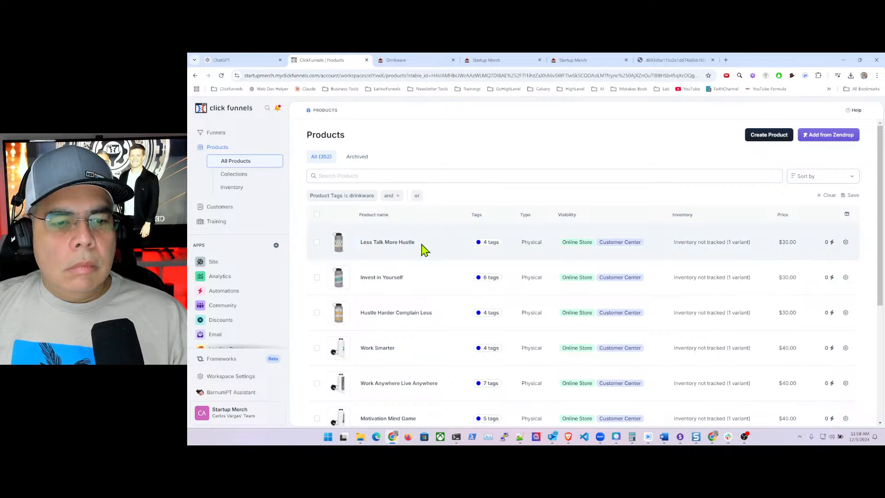
{"action": "scroll", "coordinate": [420, 248], "scroll_direction": "down", "scroll_amount": 4}
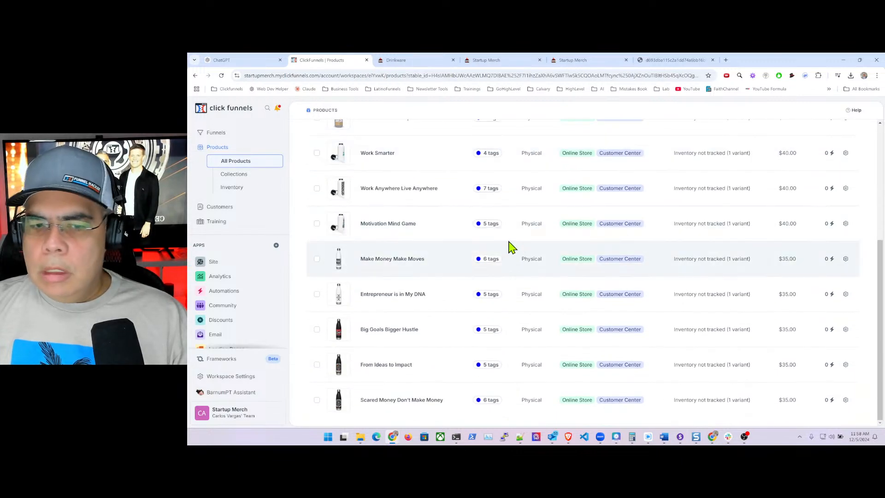
{"action": "scroll", "coordinate": [436, 241], "scroll_direction": "up", "scroll_amount": 4}
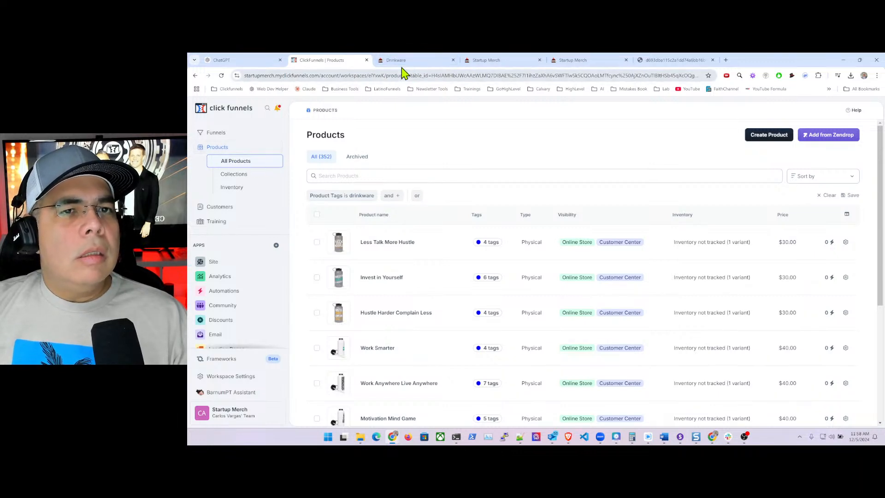
- Compare the live Drinkware and Hoodies collection pages, then return to the drinkware-filtered products list
{"action": "left_click", "coordinate": [414, 61]}
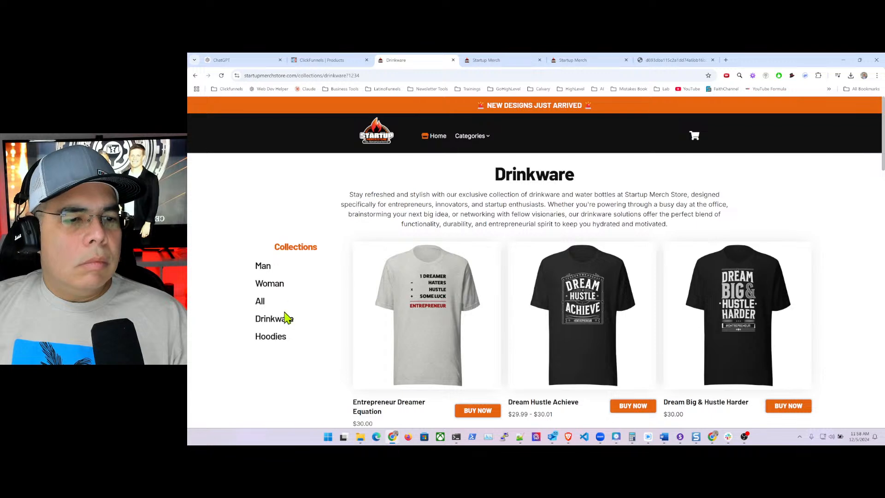
{"action": "left_click", "coordinate": [274, 322]}
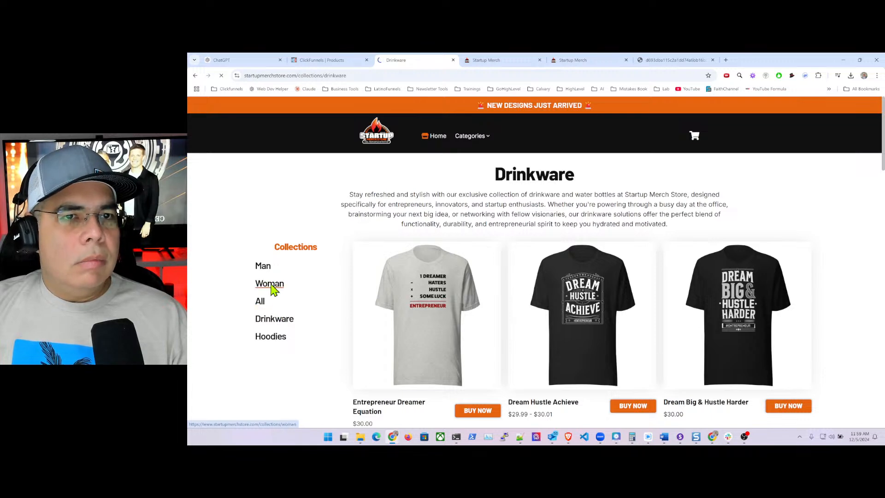
{"action": "left_click", "coordinate": [271, 327]}
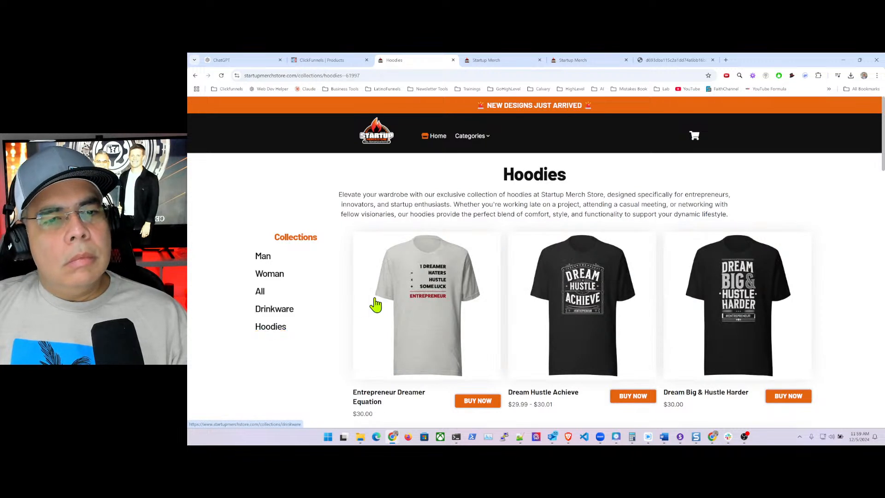
{"action": "scroll", "coordinate": [501, 300], "scroll_direction": "down", "scroll_amount": 9}
{"action": "scroll", "coordinate": [503, 300], "scroll_direction": "down", "scroll_amount": 8}
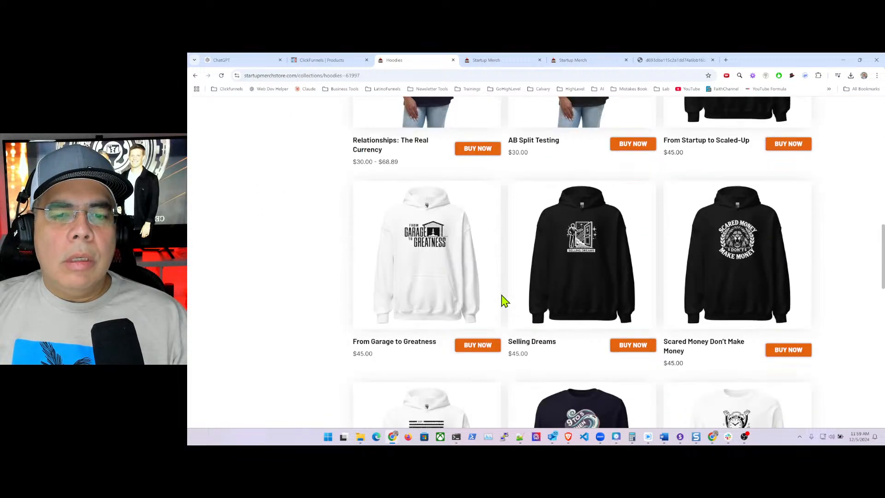
{"action": "scroll", "coordinate": [502, 300], "scroll_direction": "up", "scroll_amount": 9}
{"action": "scroll", "coordinate": [502, 303], "scroll_direction": "up", "scroll_amount": 10}
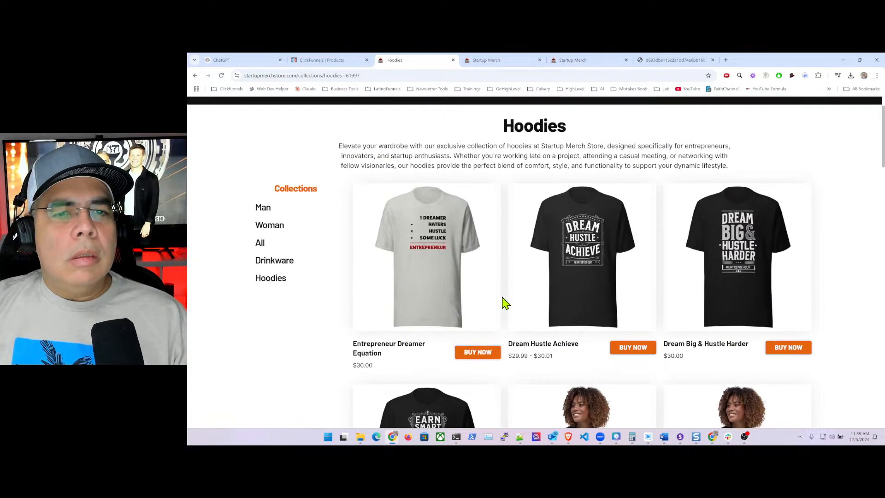
{"action": "left_click", "coordinate": [277, 313]}
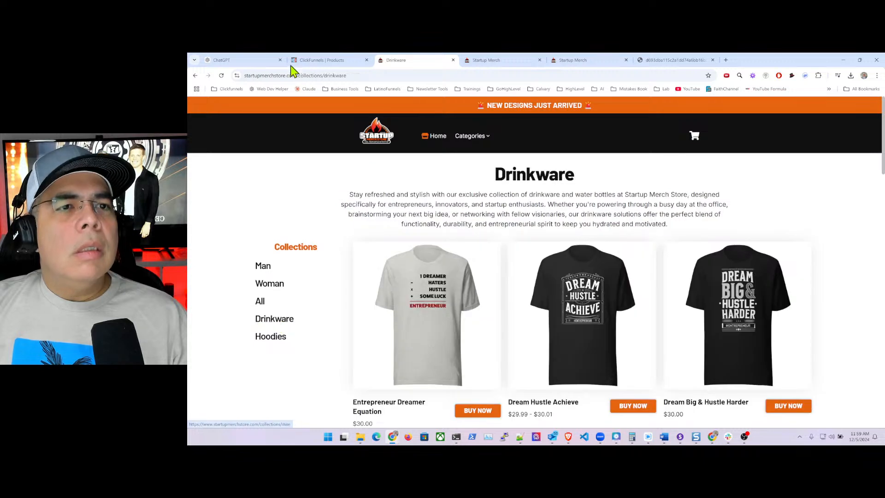
{"action": "left_click", "coordinate": [329, 62]}
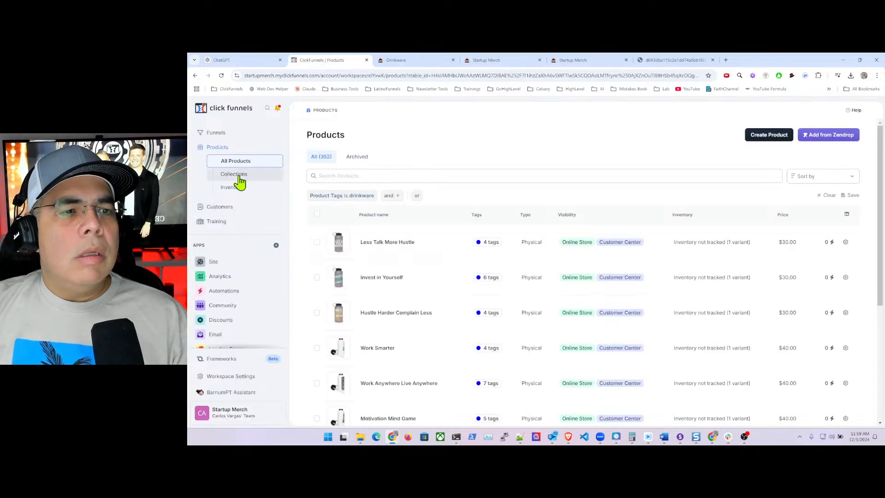
{"action": "left_click", "coordinate": [223, 266]}
- From the site overview, open the Store front's Collection theme page in the site editor
{"action": "left_click", "coordinate": [253, 230]}
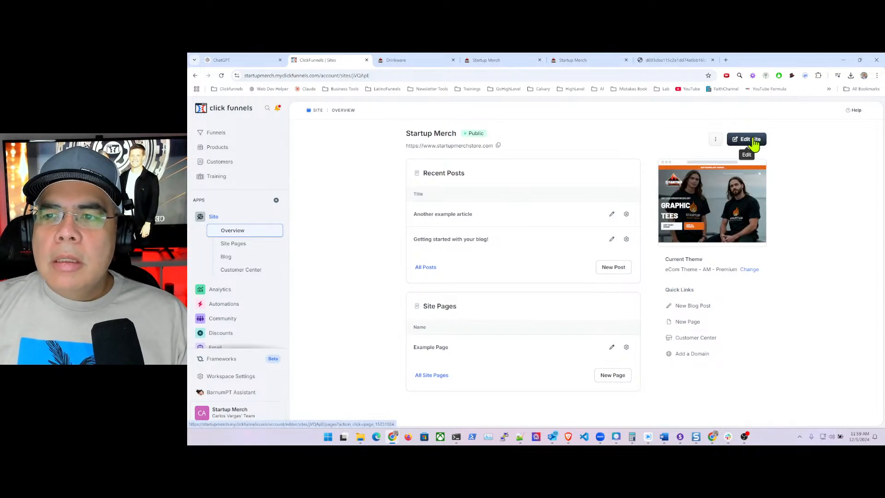
{"action": "left_click", "coordinate": [751, 139]}
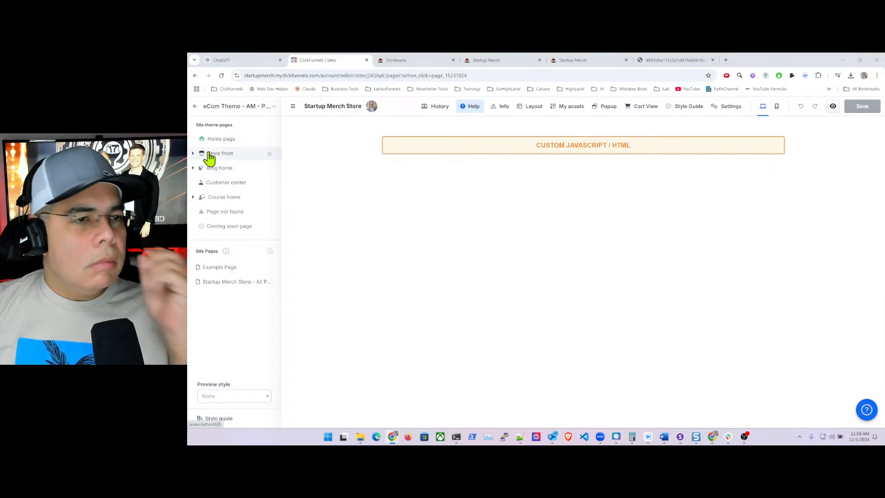
{"action": "left_click", "coordinate": [201, 155]}
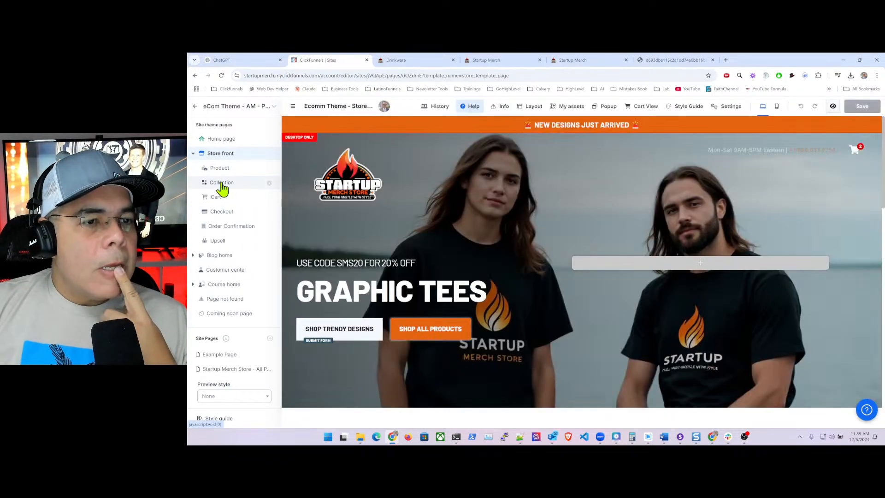
{"action": "left_click", "coordinate": [222, 185]}
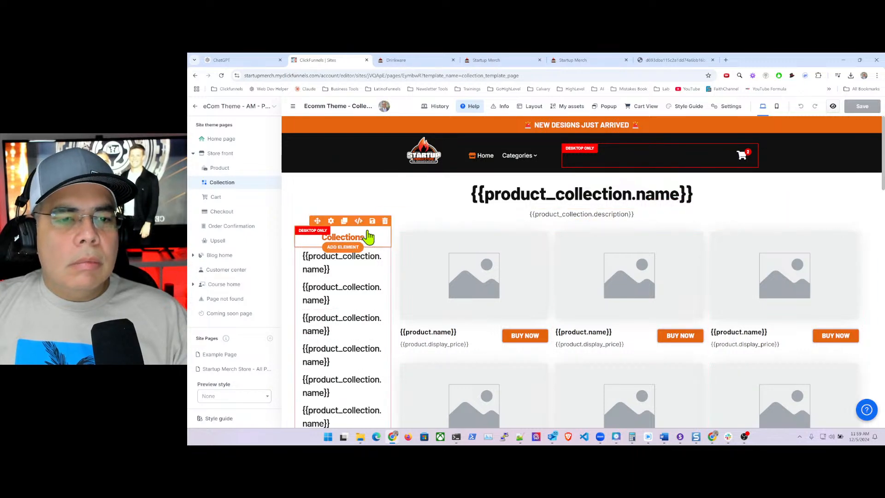
- Enable Filter By Collection on the Products element, using Current Collection Name
{"action": "left_click", "coordinate": [553, 234]}
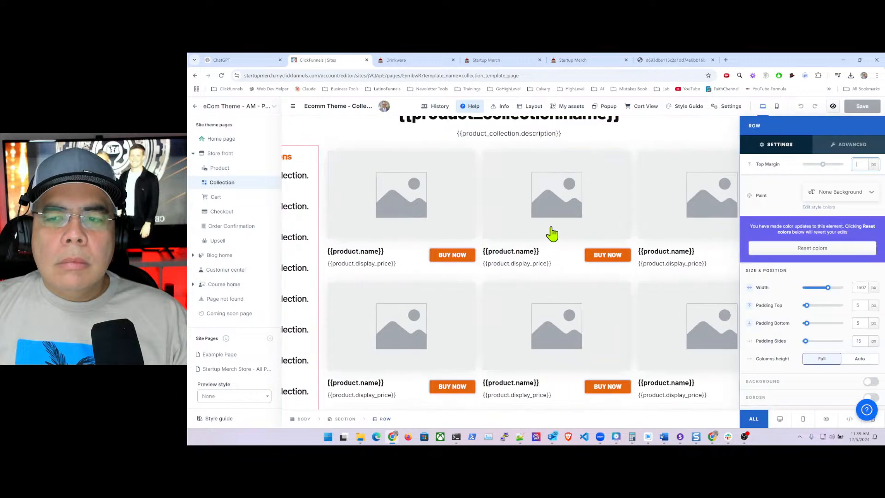
{"action": "key", "text": "Escape"}
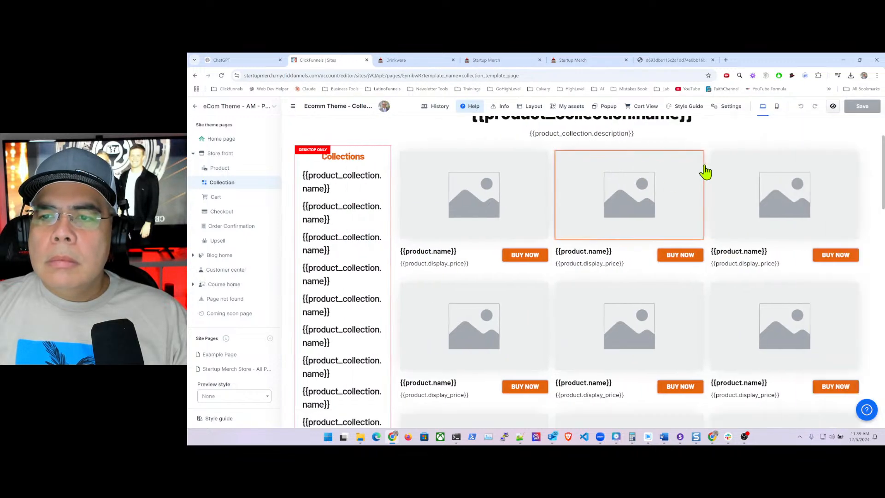
{"action": "left_click", "coordinate": [709, 162]}
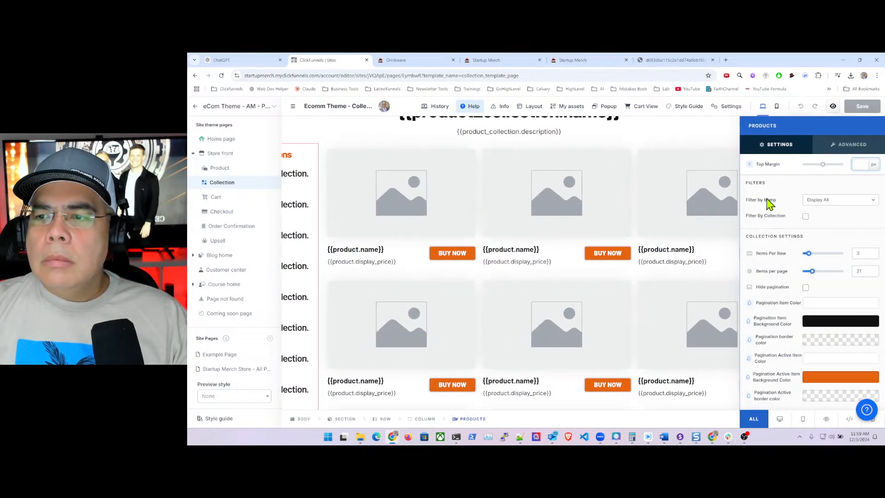
{"action": "left_click", "coordinate": [805, 216]}
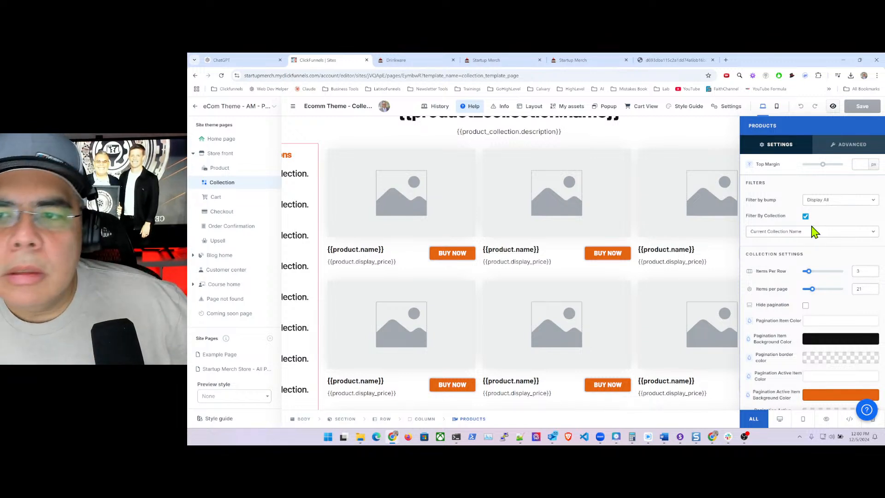
{"action": "left_click", "coordinate": [631, 147]}
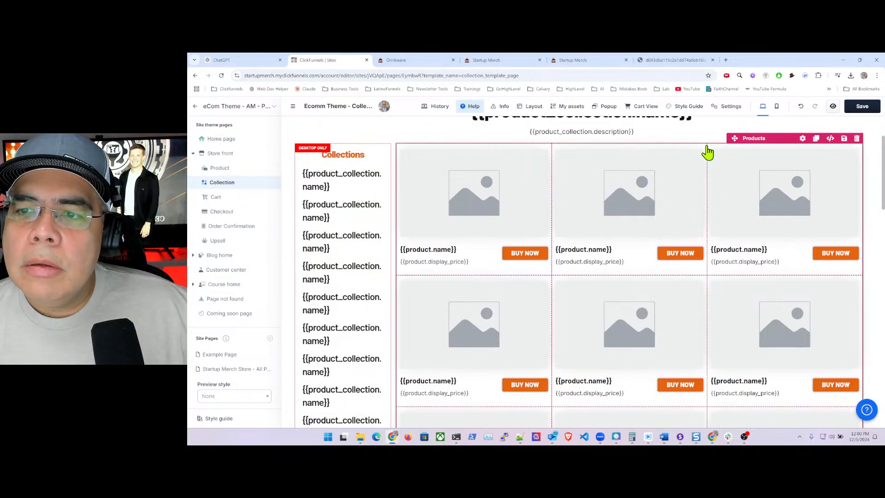
- Verify the Products filter setting, save the Collection template, and preview it
{"action": "left_click", "coordinate": [706, 152]}
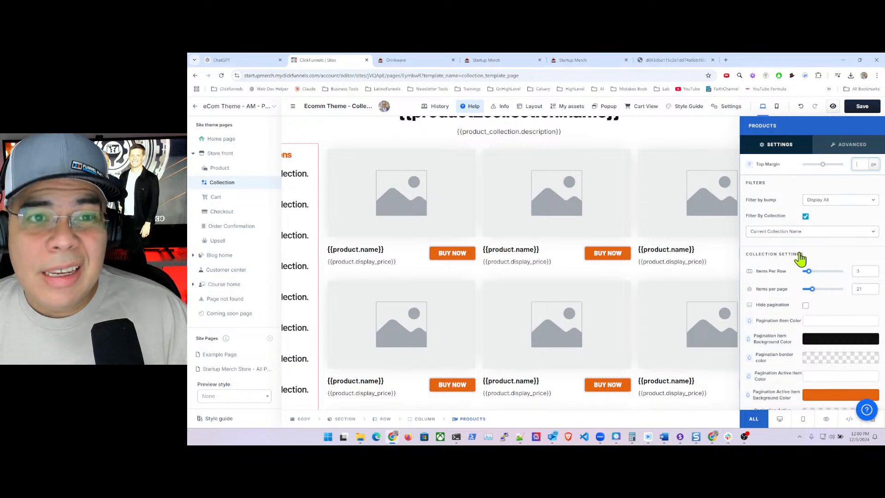
{"action": "scroll", "coordinate": [799, 259], "scroll_direction": "down", "scroll_amount": 1}
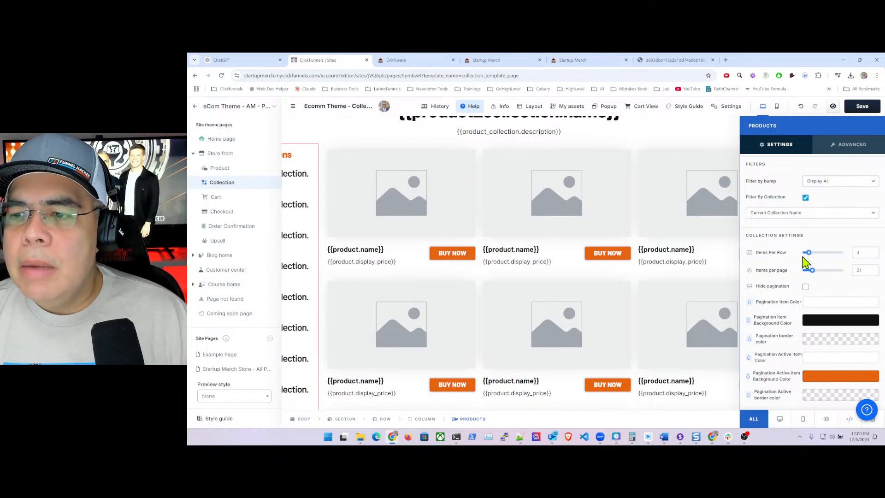
{"action": "scroll", "coordinate": [804, 276], "scroll_direction": "up", "scroll_amount": 1}
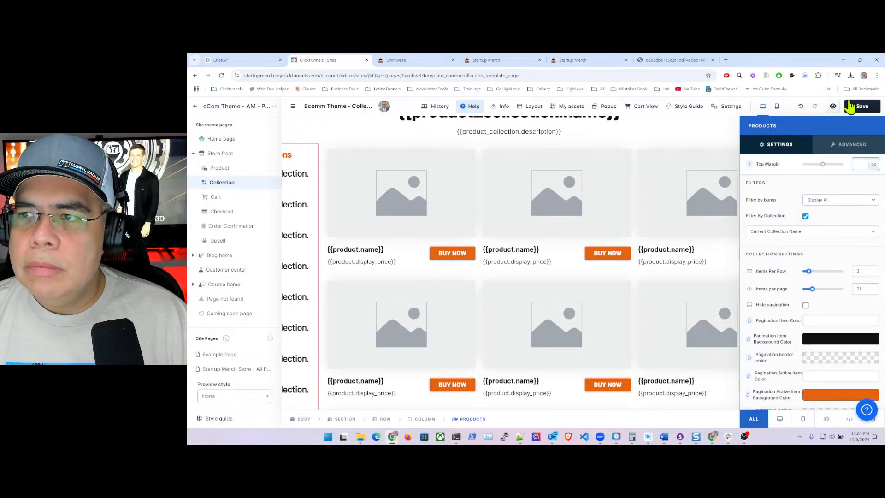
{"action": "left_click", "coordinate": [856, 110]}
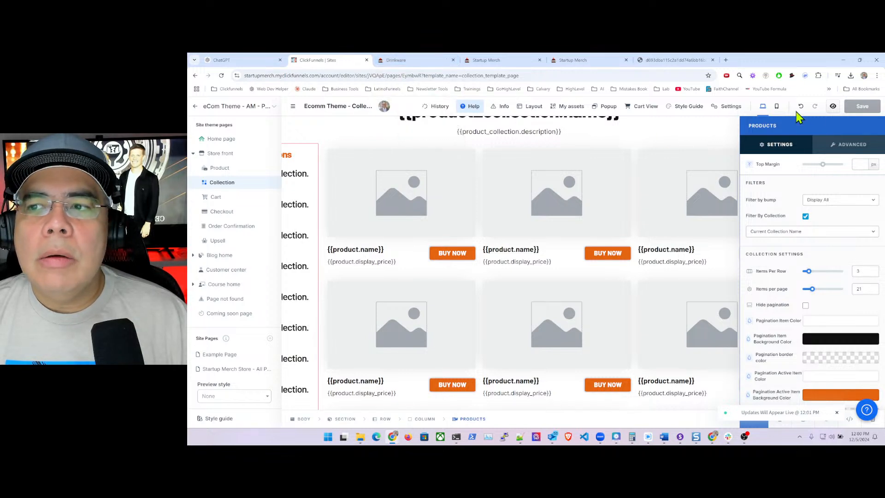
{"action": "left_click", "coordinate": [833, 106]}
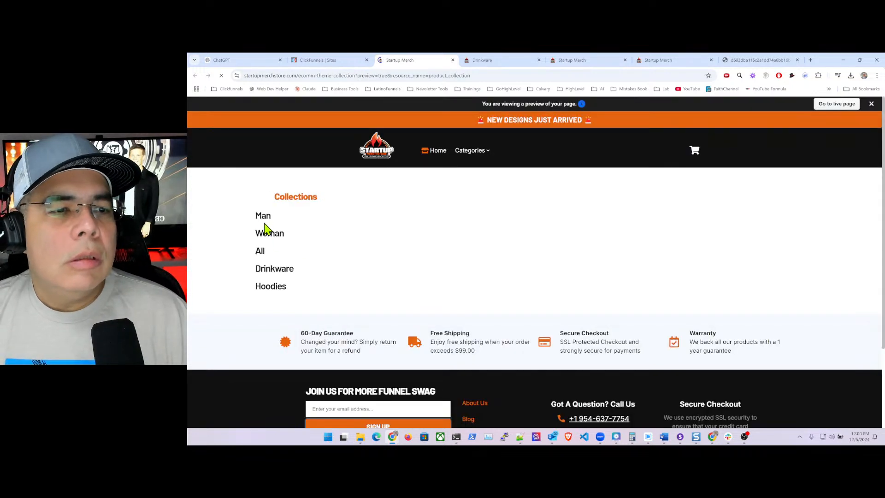
- View the Man and Drinkware collection pages, reloading Drinkware with '?234' appended to its URL
{"action": "left_click", "coordinate": [264, 217]}
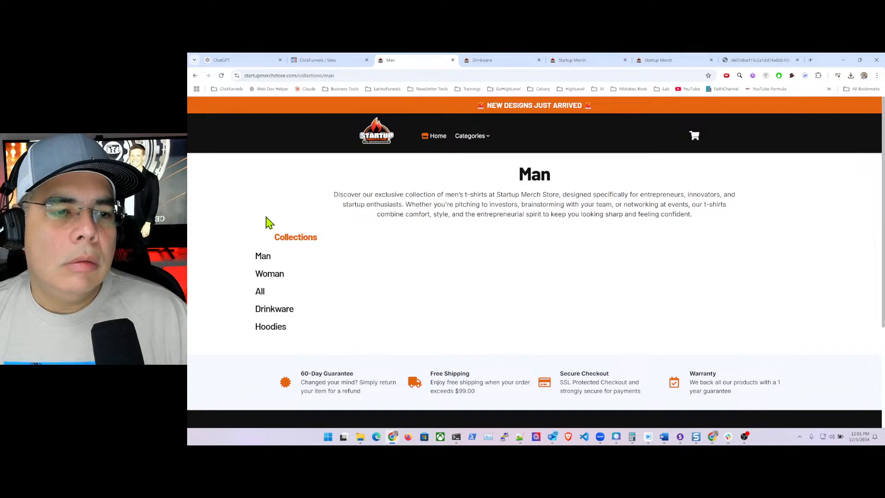
{"action": "left_click", "coordinate": [279, 310]}
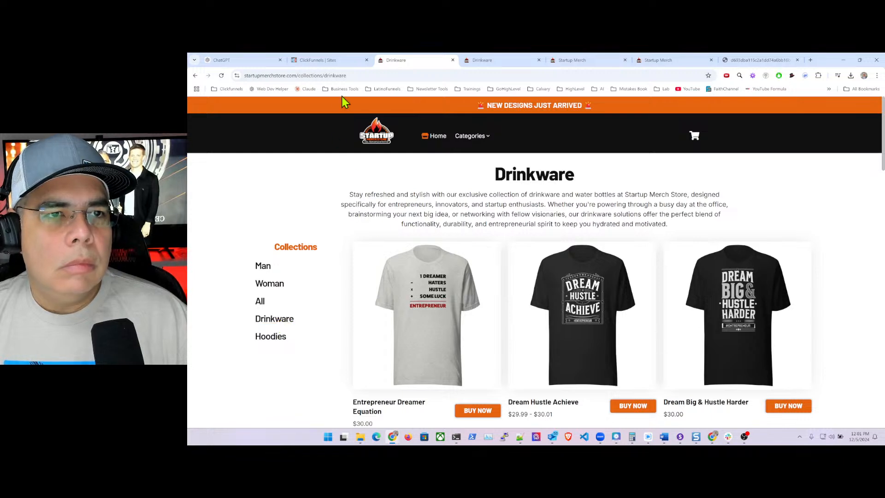
{"action": "left_click", "coordinate": [398, 75]}
{"action": "left_click", "coordinate": [399, 75]}
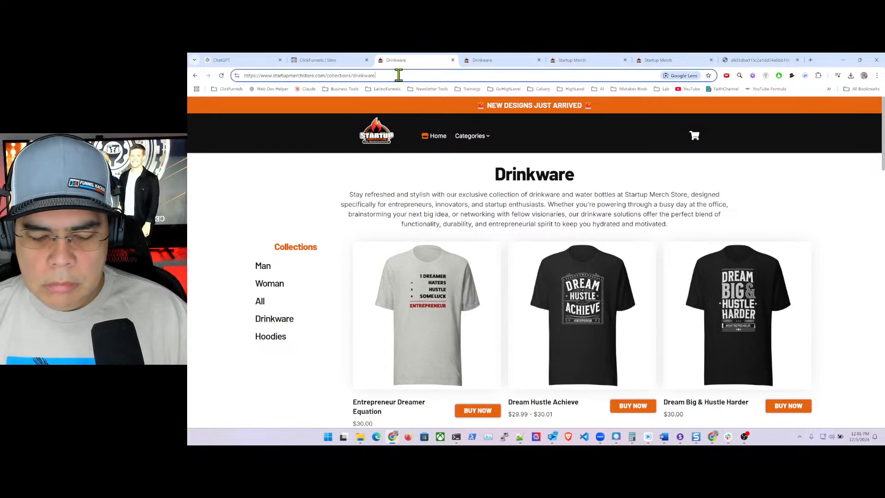
{"action": "type", "text": "?234"}
{"action": "key", "text": "Return"}
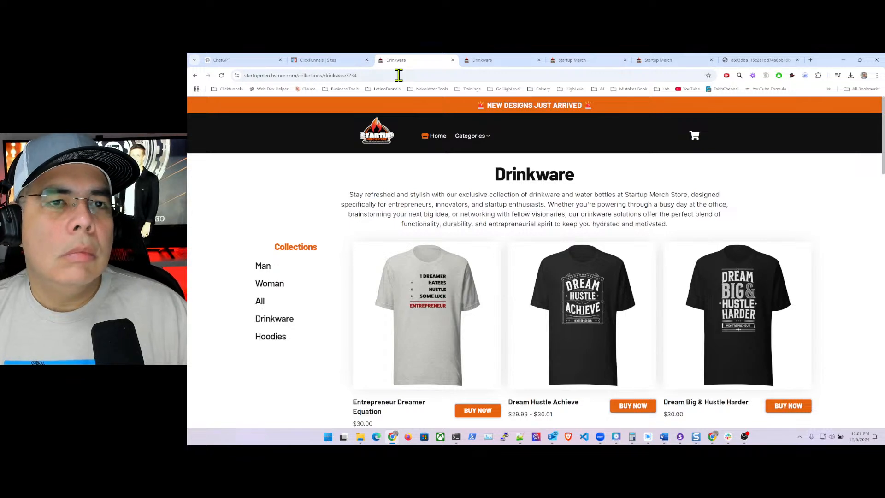
- Check the Drinkware products listed, then view the Hoodies collection page
{"action": "scroll", "coordinate": [350, 241], "scroll_direction": "down", "scroll_amount": 15}
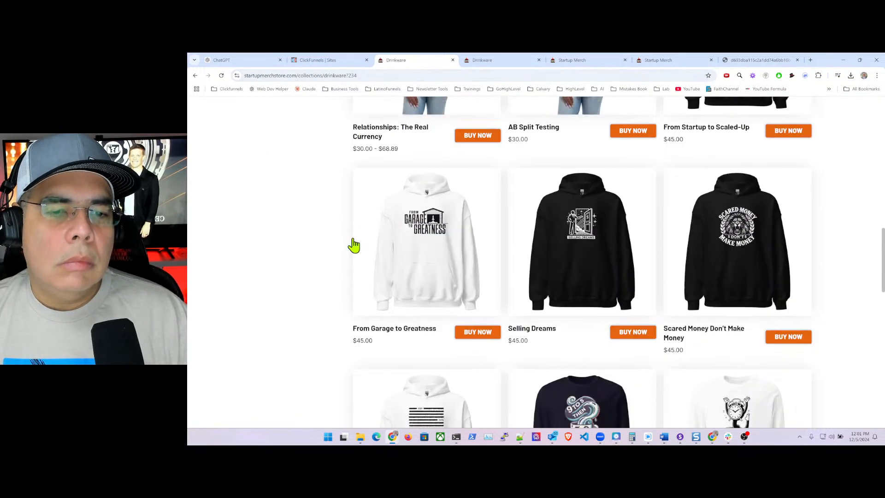
{"action": "scroll", "coordinate": [355, 245], "scroll_direction": "down", "scroll_amount": 5}
{"action": "scroll", "coordinate": [355, 243], "scroll_direction": "up", "scroll_amount": 13}
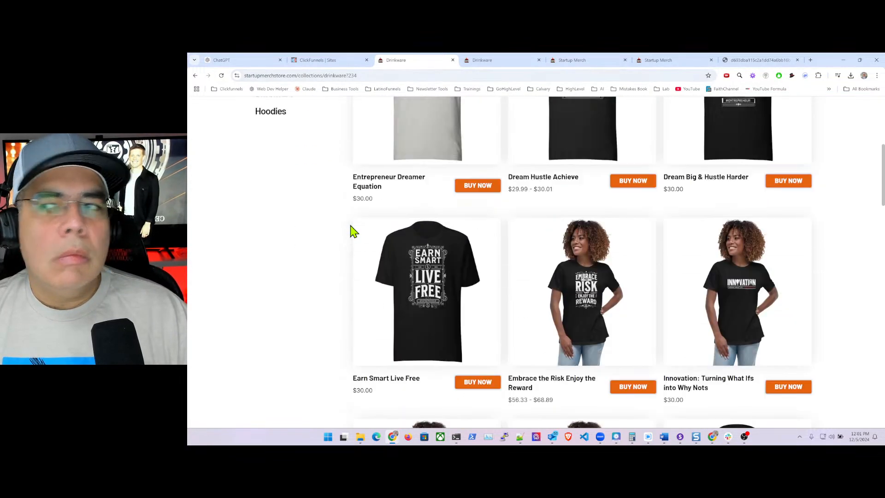
{"action": "scroll", "coordinate": [353, 230], "scroll_direction": "up", "scroll_amount": 1}
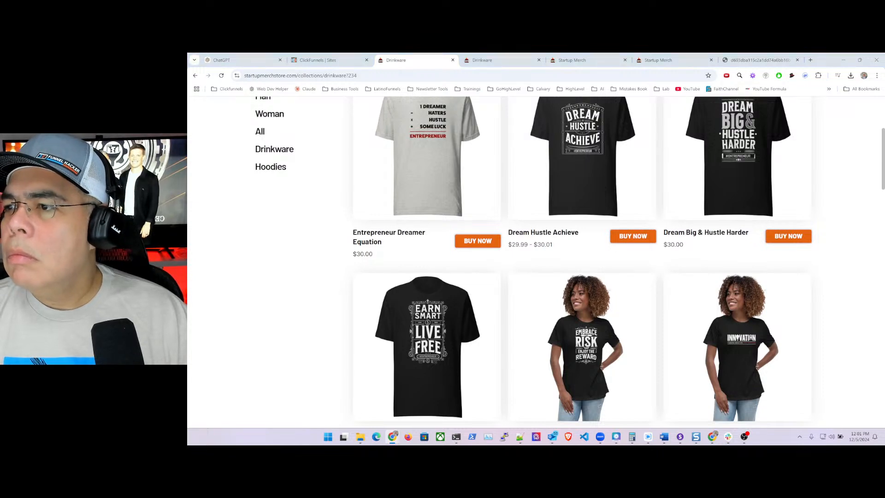
{"action": "left_click", "coordinate": [271, 170]}
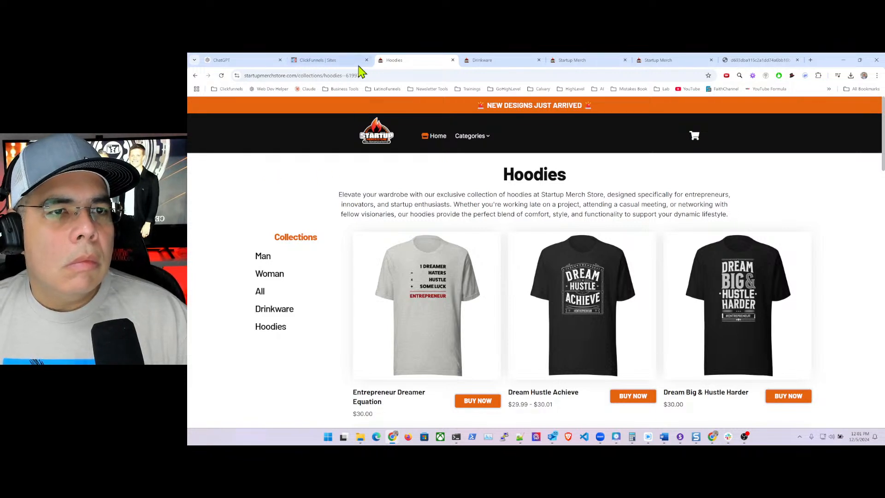
- Exit the site editor and go to Products > Collections to see the collection list
{"action": "left_click", "coordinate": [311, 63]}
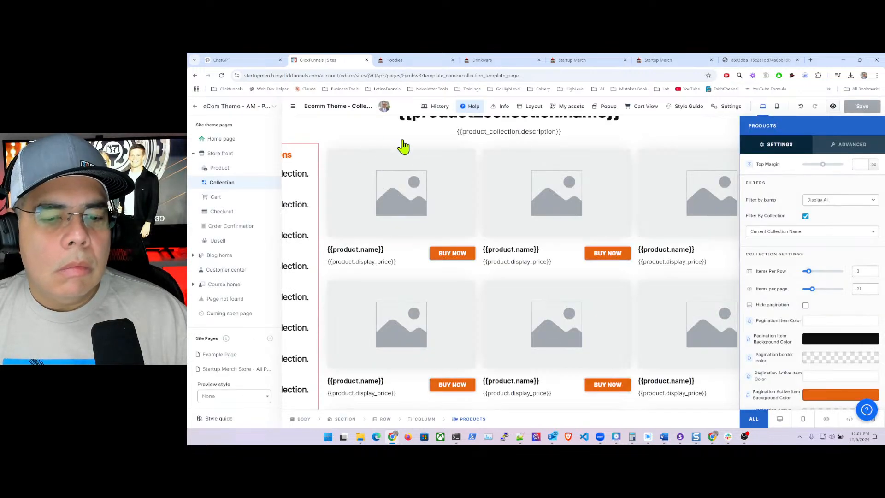
{"action": "left_click", "coordinate": [327, 137]}
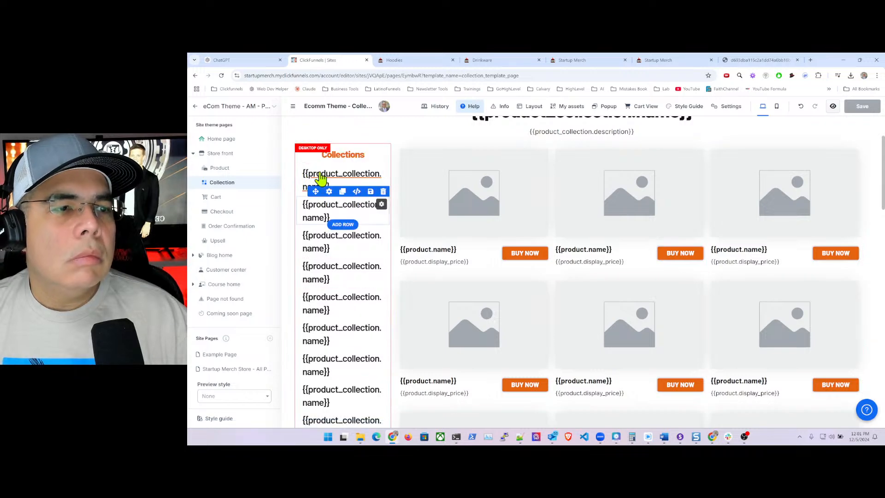
{"action": "left_click", "coordinate": [198, 105]}
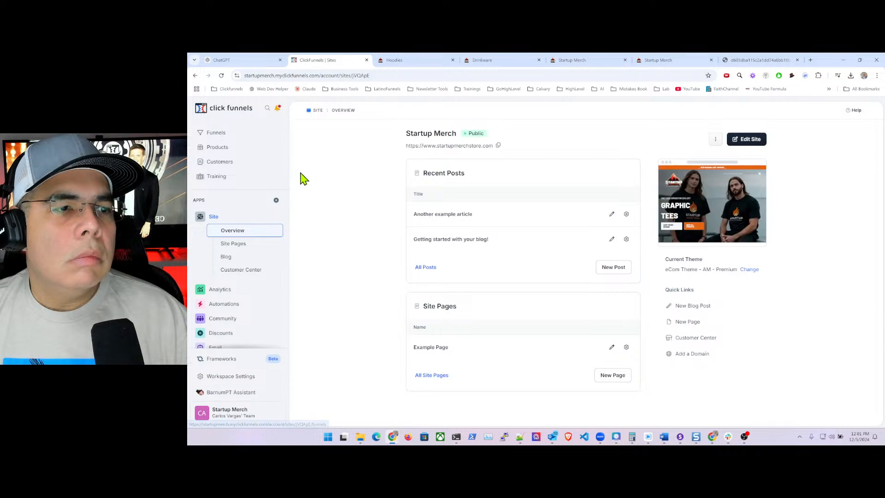
{"action": "left_click", "coordinate": [219, 148]}
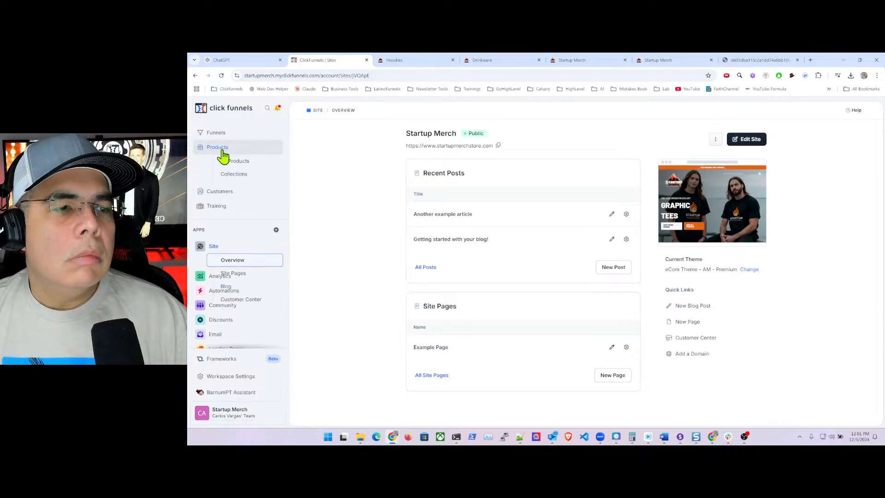
{"action": "left_click", "coordinate": [243, 178]}
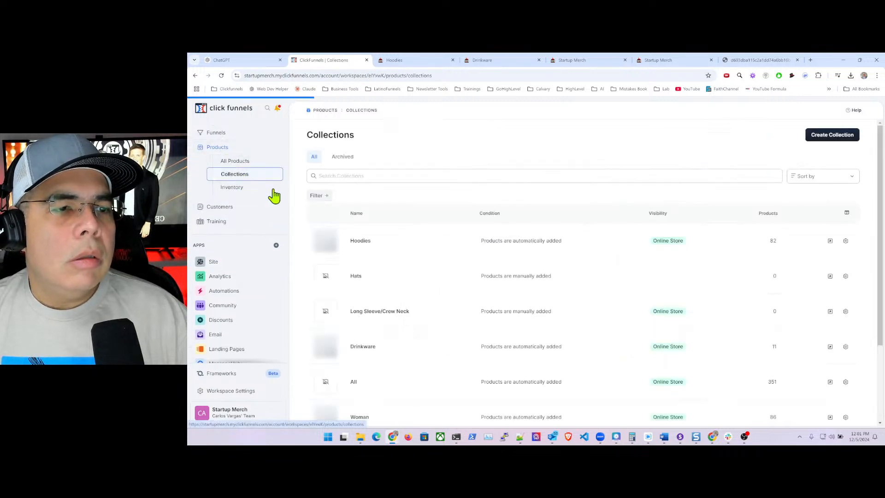